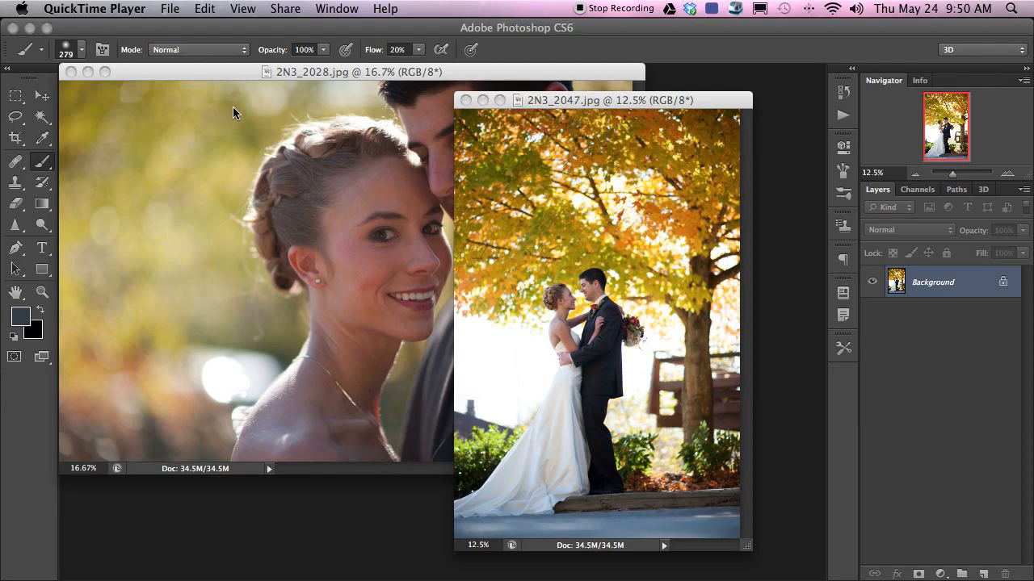
Reposition the two wedding photo windows and bring 2N3_2028.jpg to the front.
click(244, 70)
drag(243, 71, 320, 90)
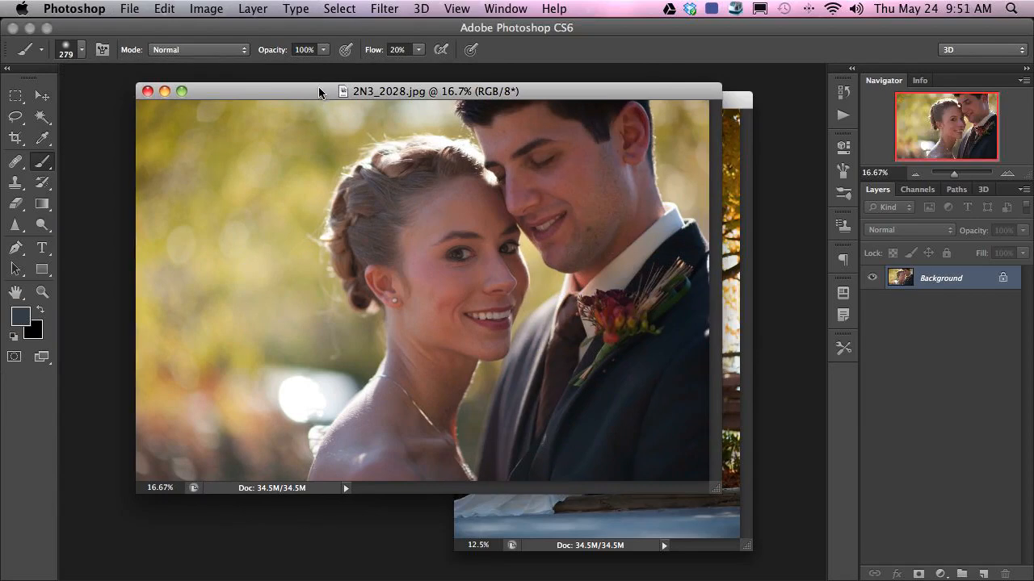
drag(732, 104, 763, 108)
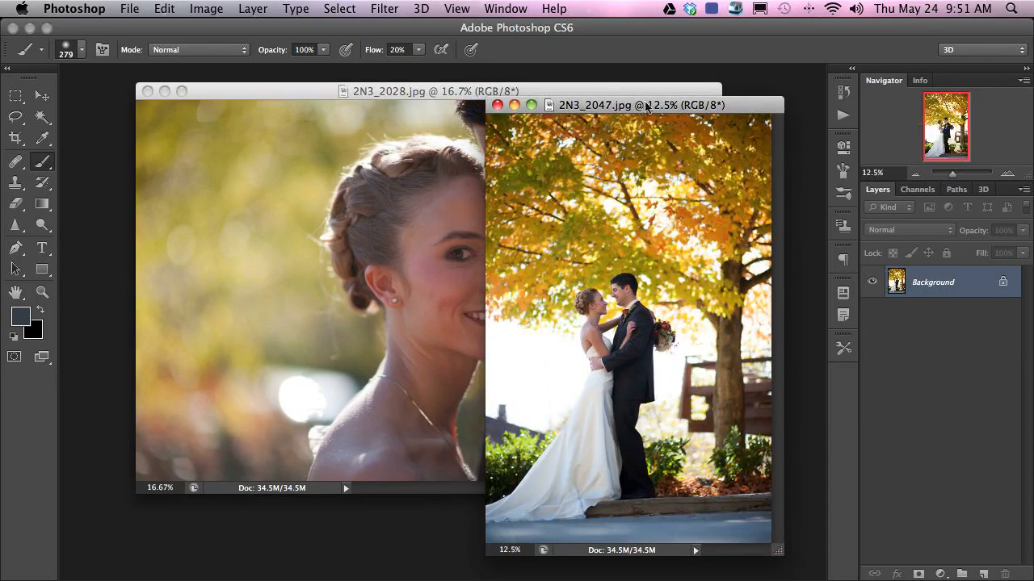
click(651, 92)
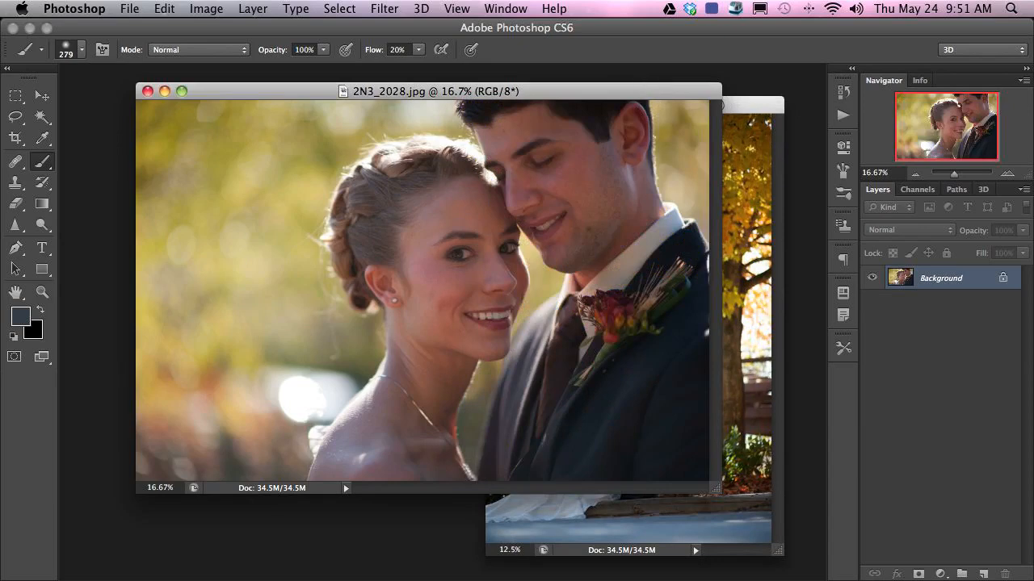
key(super+Tab)
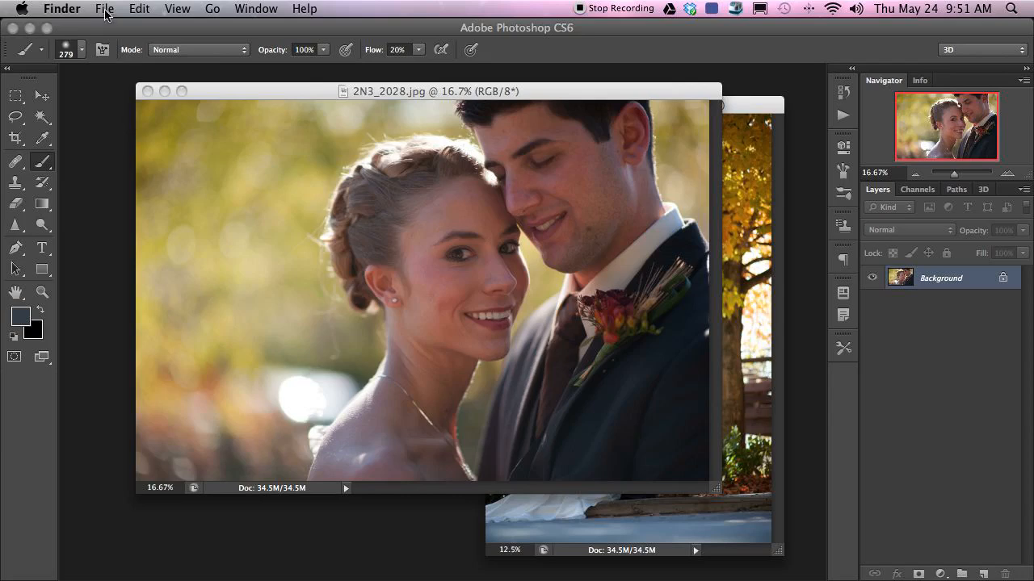
click(68, 99)
Use Load Files into Stack to combine all images from the Textures folder in Phlearn PRO Wedding into one layered document.
click(129, 9)
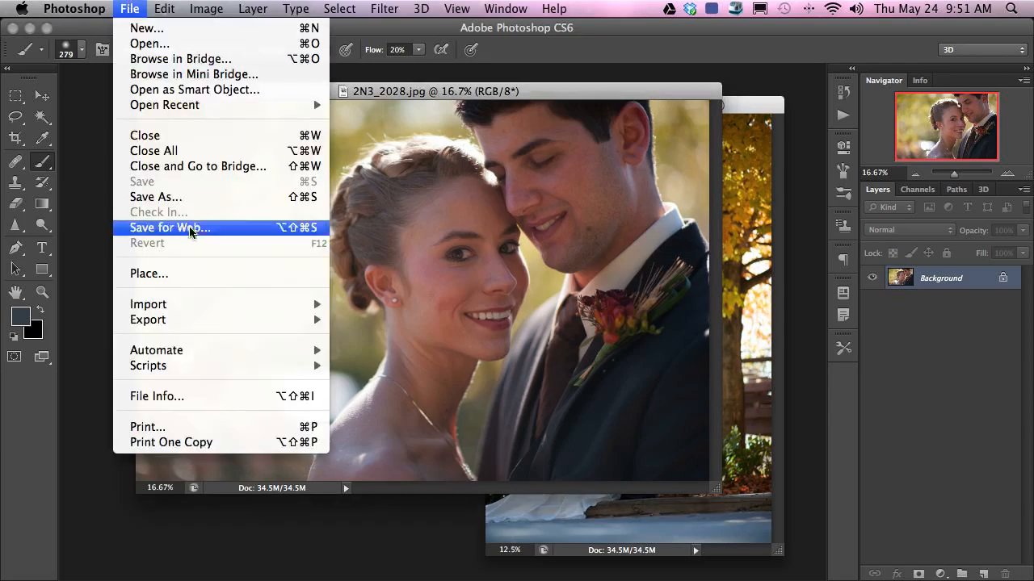
mouse_move(212, 371)
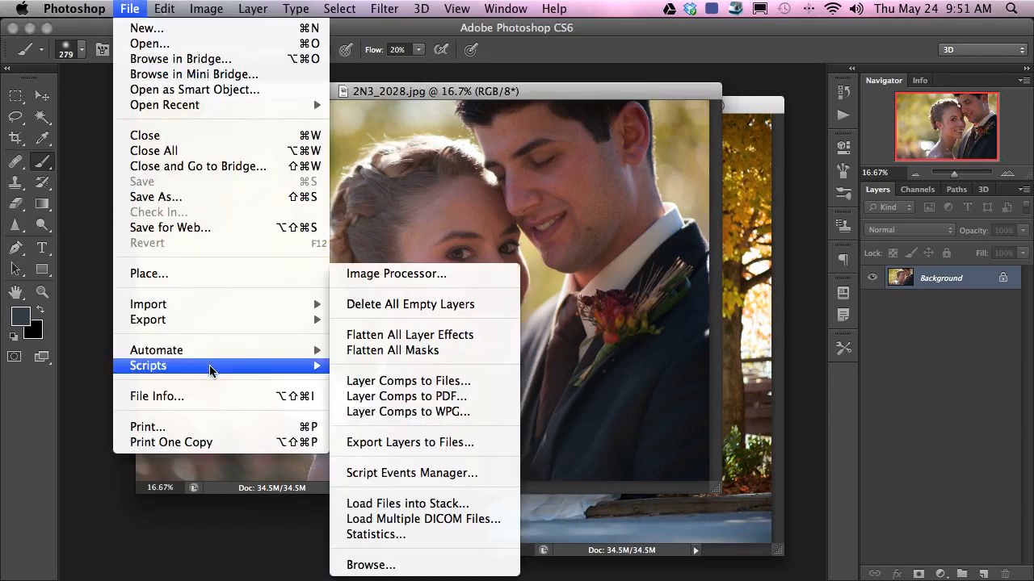
click(454, 504)
click(892, 151)
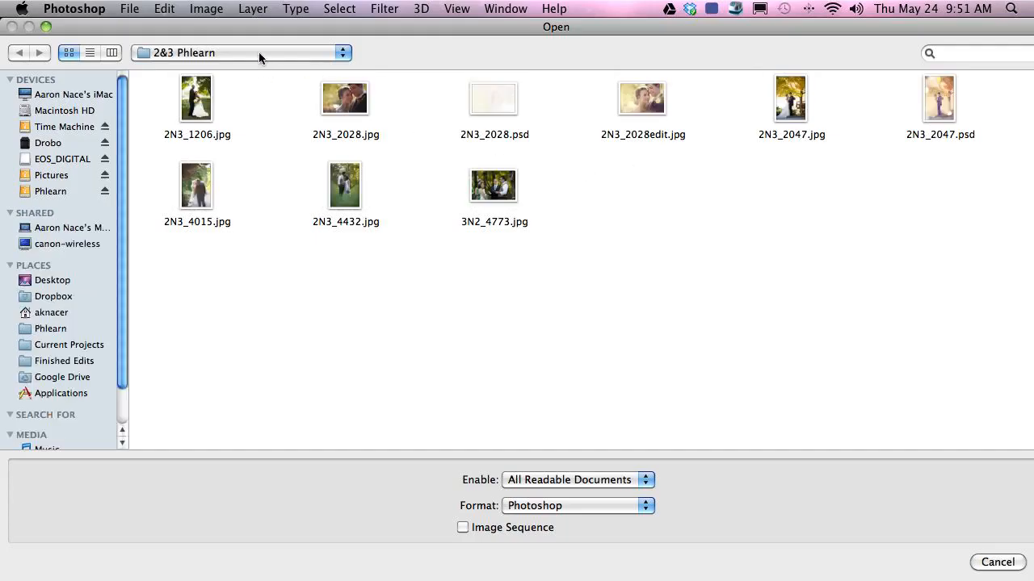
click(259, 54)
click(254, 73)
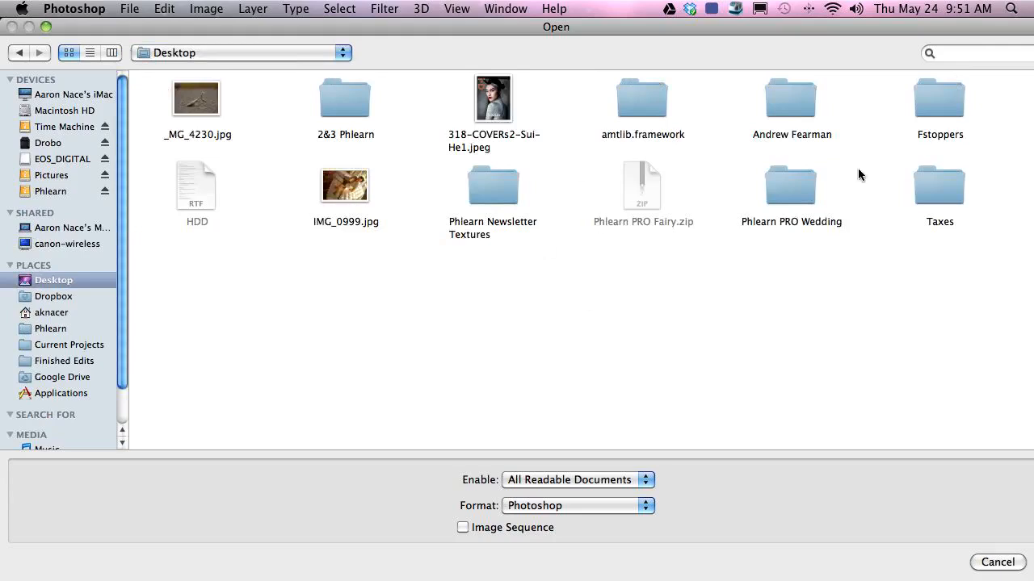
double_click(795, 185)
click(182, 106)
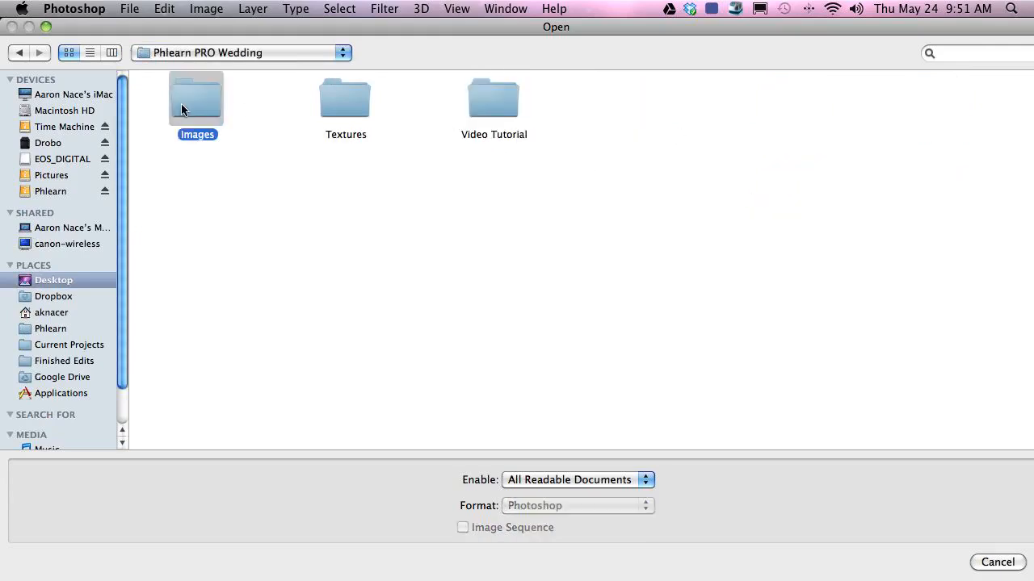
double_click(348, 101)
key(super+a)
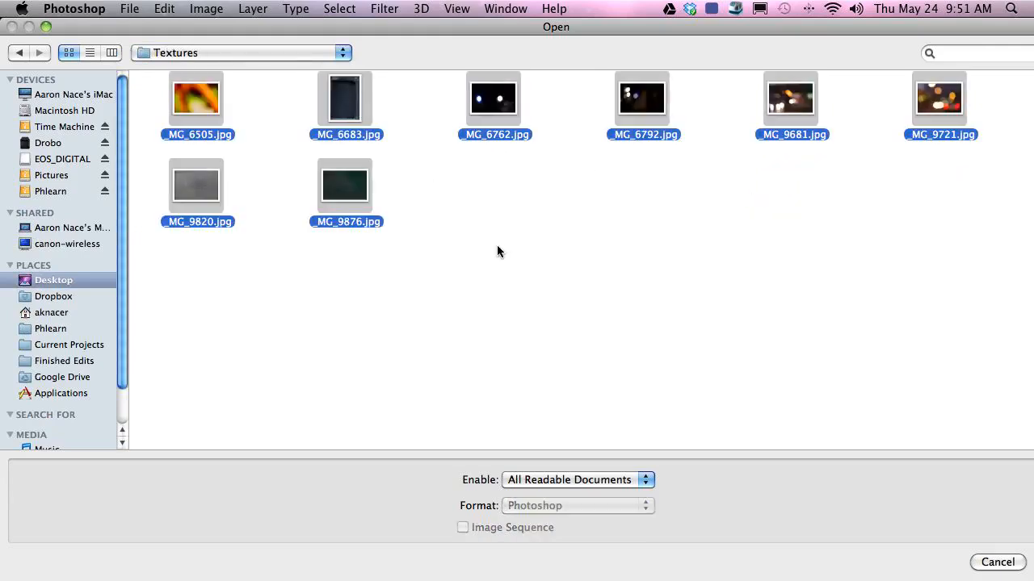
key(Return)
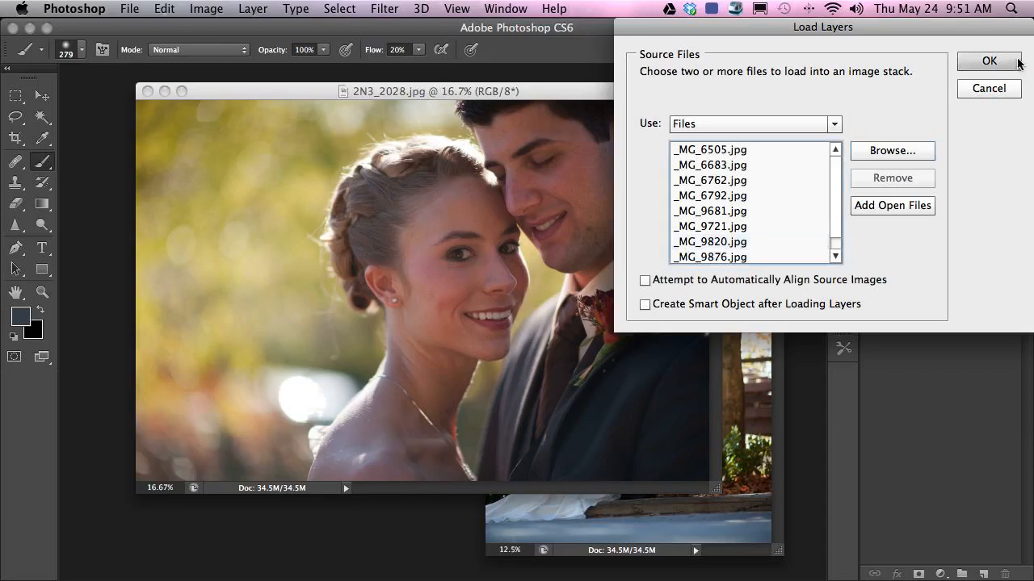
click(989, 61)
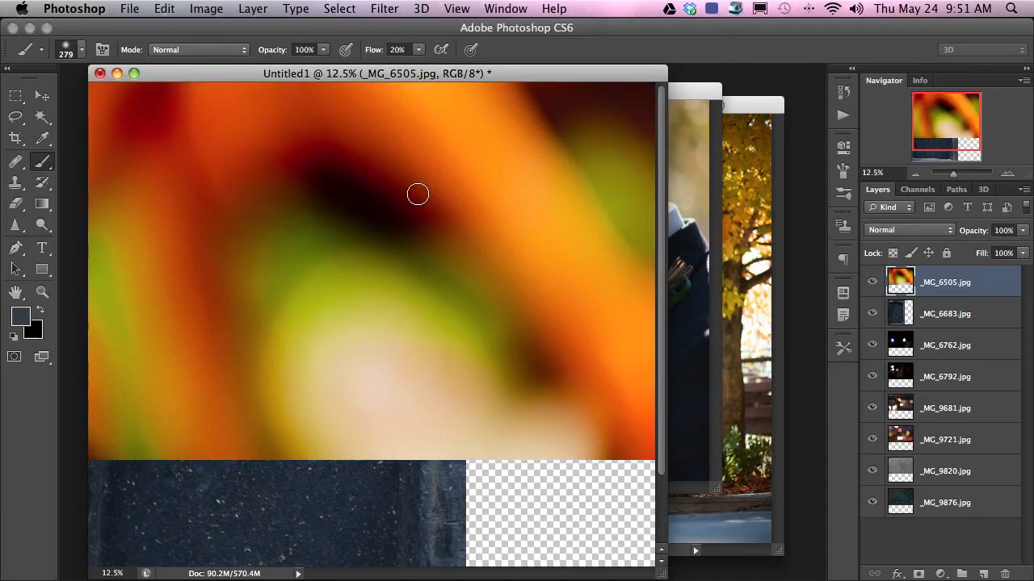
Group all texture layers from _MG_6505.jpg through _MG_9876.jpg.
key(super+minus)
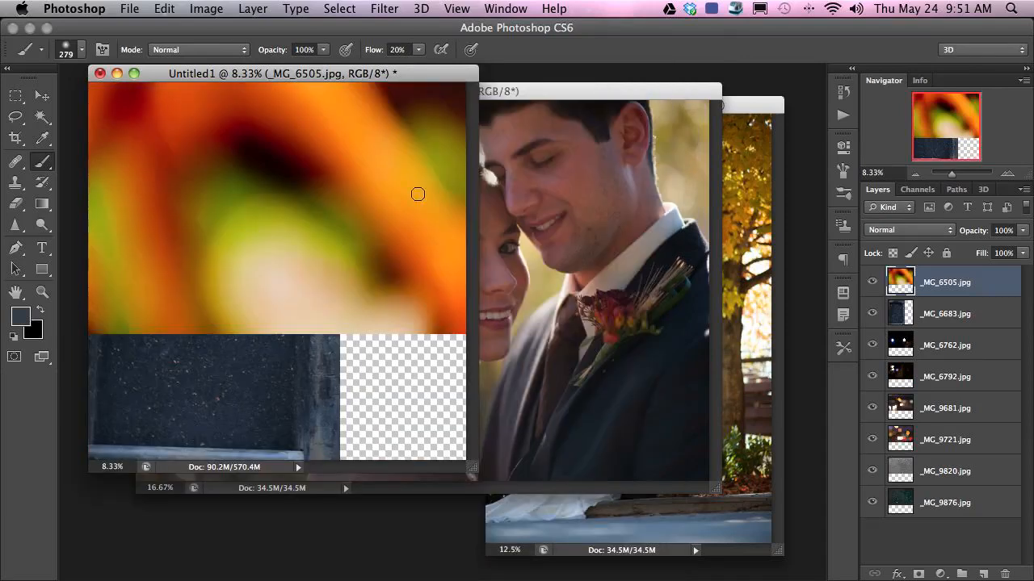
mouse_move(563, 92)
mouse_down()
mouse_move(549, 94)
mouse_move(571, 99)
mouse_move(575, 88)
mouse_up()
click(388, 74)
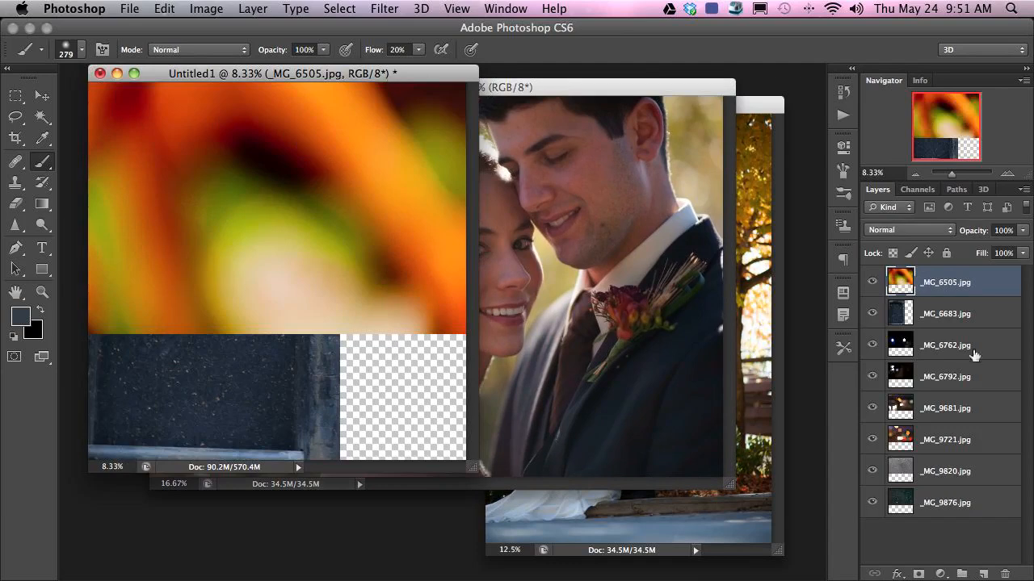
shift+click(968, 495)
key(super+g)
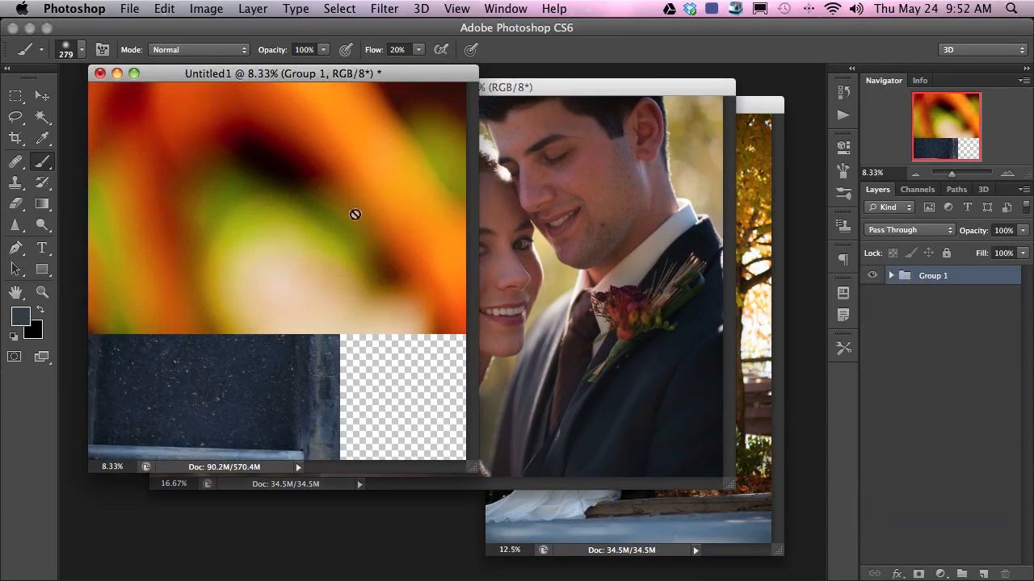
Copy the texture group into 2N3_2028.jpg, shown full screen, and hide the group there.
key(v)
drag(313, 213, 588, 282)
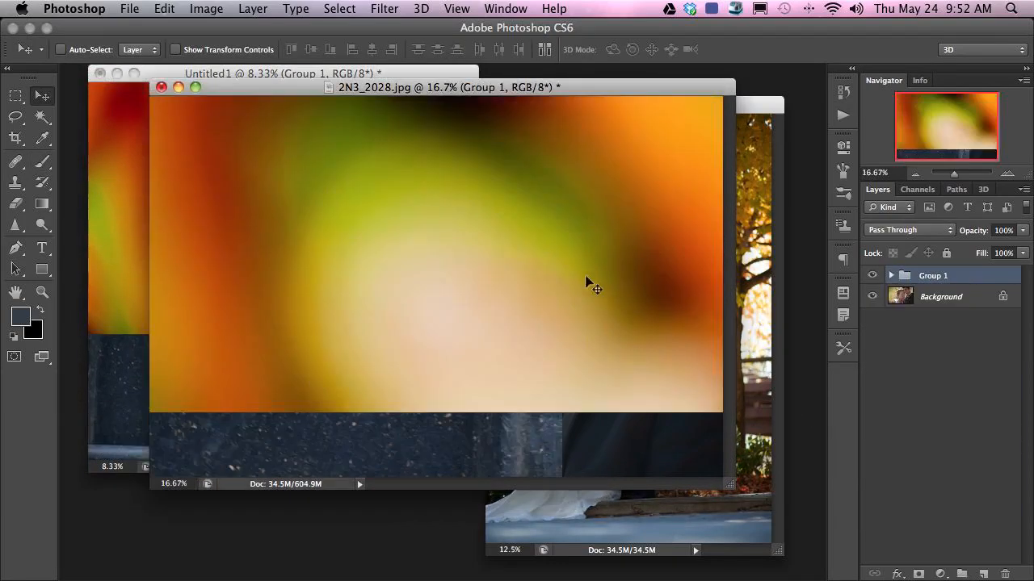
key(f)
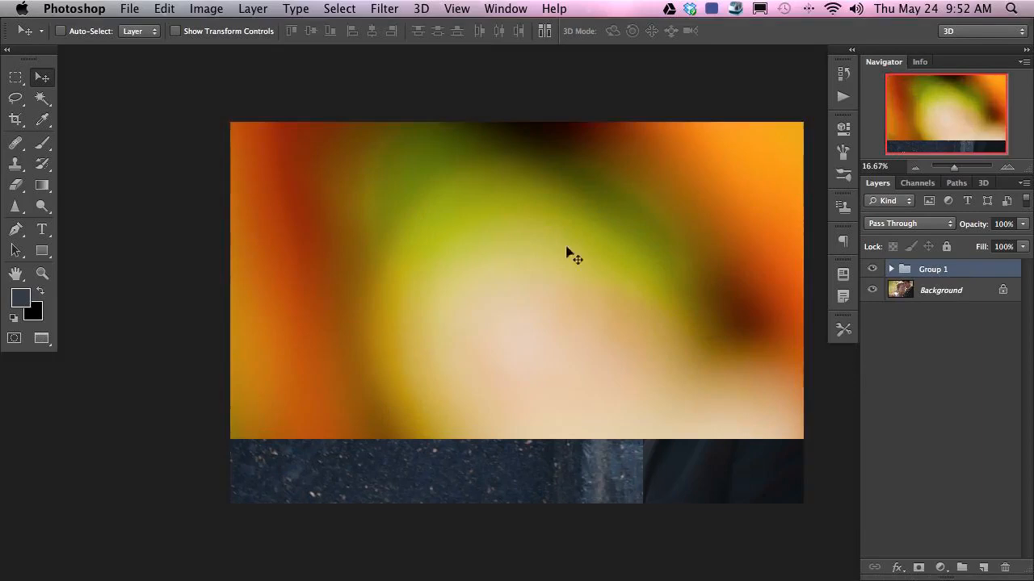
click(872, 270)
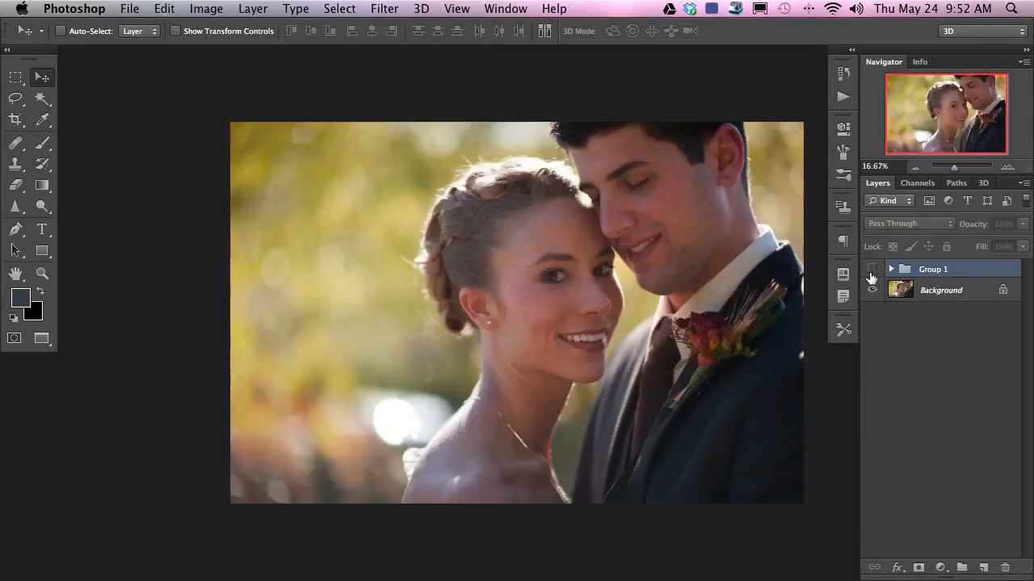
scroll(533, 298, right, 3)
scroll(533, 299, down, 1)
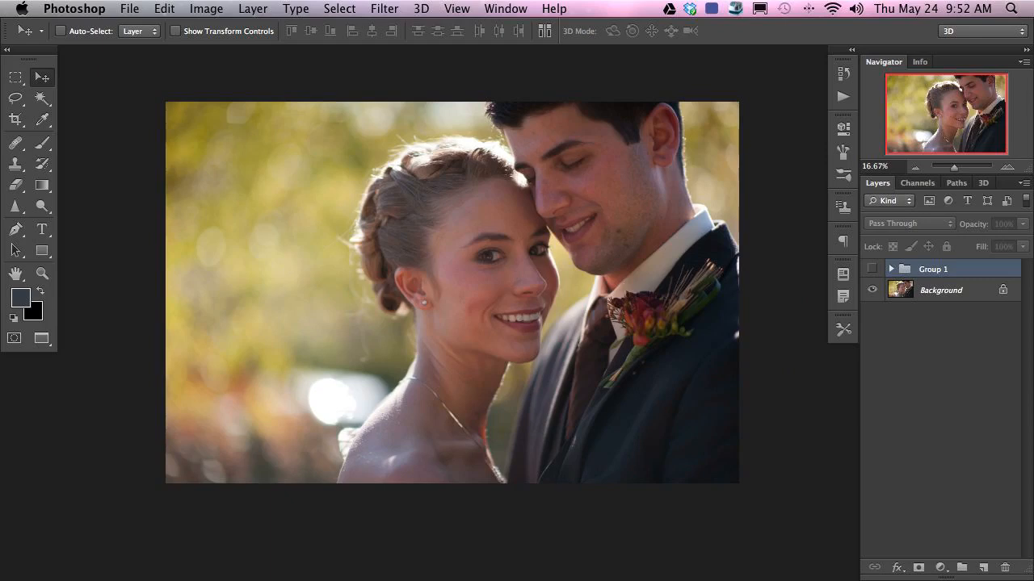
Add a new layer above Background and set the Brush foreground color to bright magenta.
click(950, 290)
key(super+alt+shift+n)
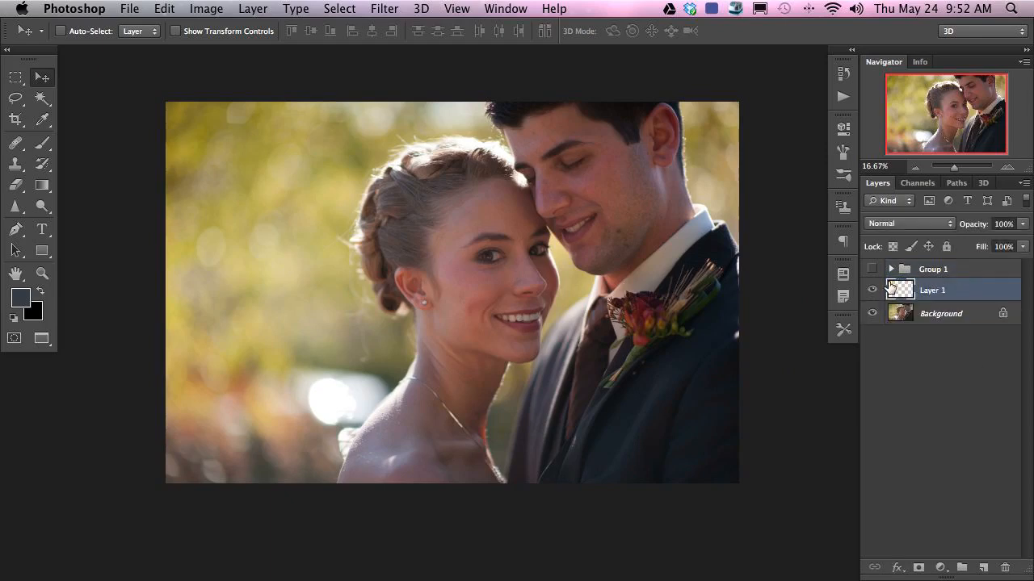
key(b)
click(25, 306)
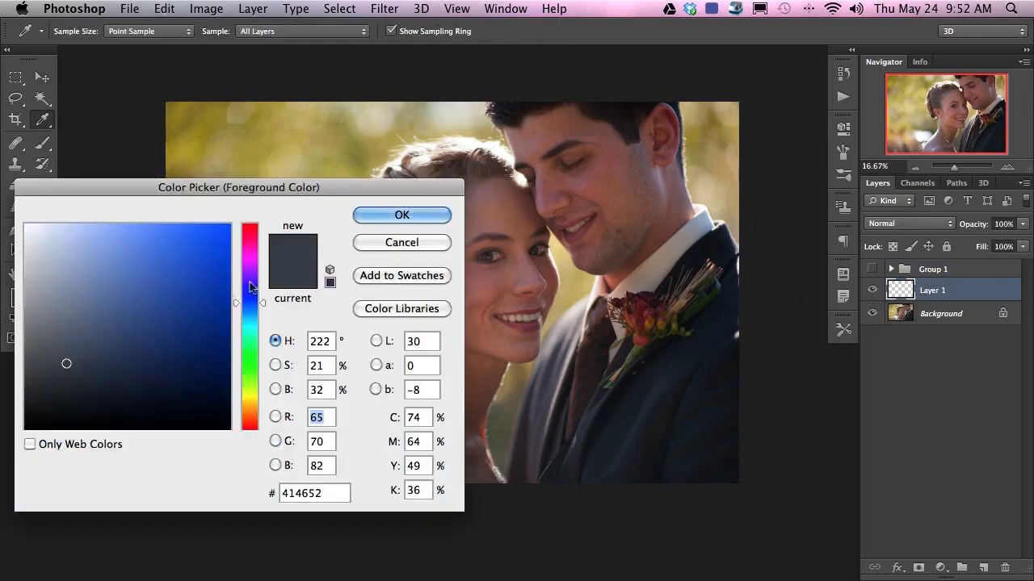
click(250, 253)
click(224, 231)
click(230, 224)
click(404, 215)
Try marking the faces with thin freehand magenta brush circles on the new layer, and undo the strokes.
drag(330, 284, 312, 284)
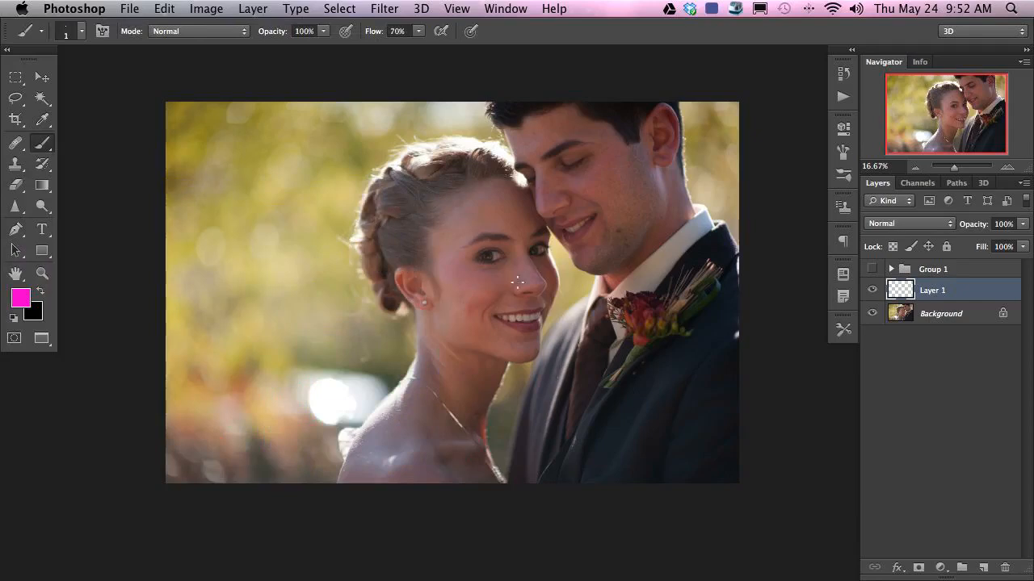
drag(498, 277, 509, 279)
mouse_move(545, 143)
mouse_down()
mouse_move(508, 419)
mouse_move(566, 283)
mouse_move(678, 146)
mouse_move(591, 340)
mouse_up()
key(super+z)
mouse_move(243, 184)
mouse_down()
mouse_move(300, 347)
mouse_move(285, 287)
mouse_up()
key(super+z)
mouse_move(537, 146)
mouse_down()
mouse_move(504, 153)
mouse_move(542, 147)
mouse_up()
drag(496, 227, 570, 273)
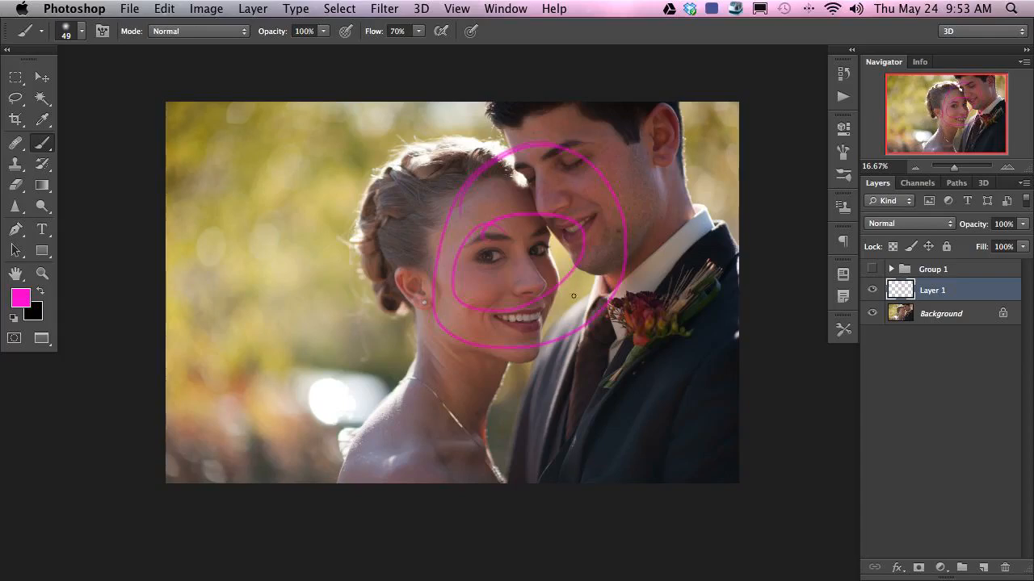
key(ctrl+alt+z)
key(ctrl+alt+z)
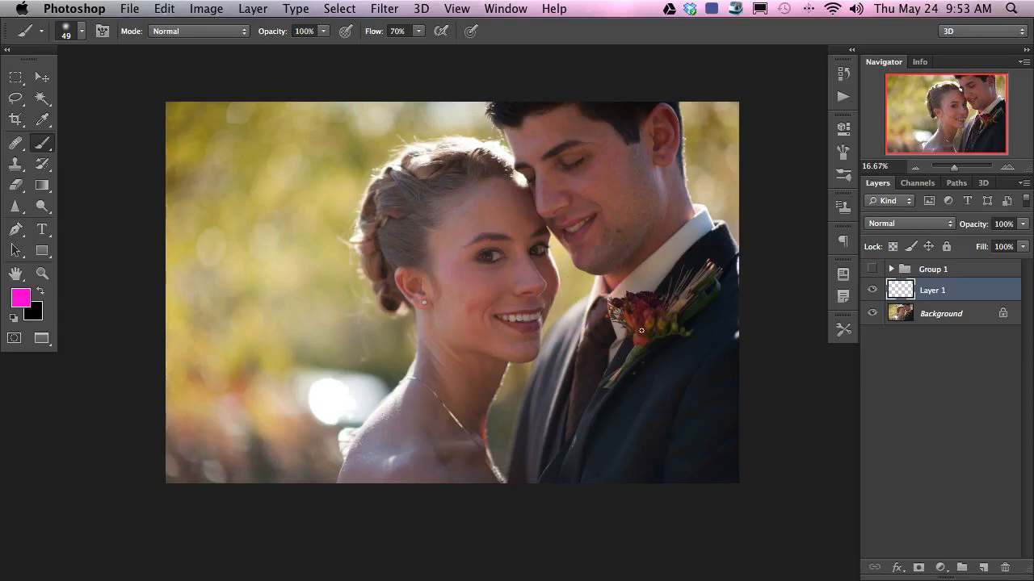
Circle in magenta the spots on the groom's jacket, the highlight on the bride's shoulder and both faces.
drag(596, 440, 590, 430)
drag(731, 331, 732, 278)
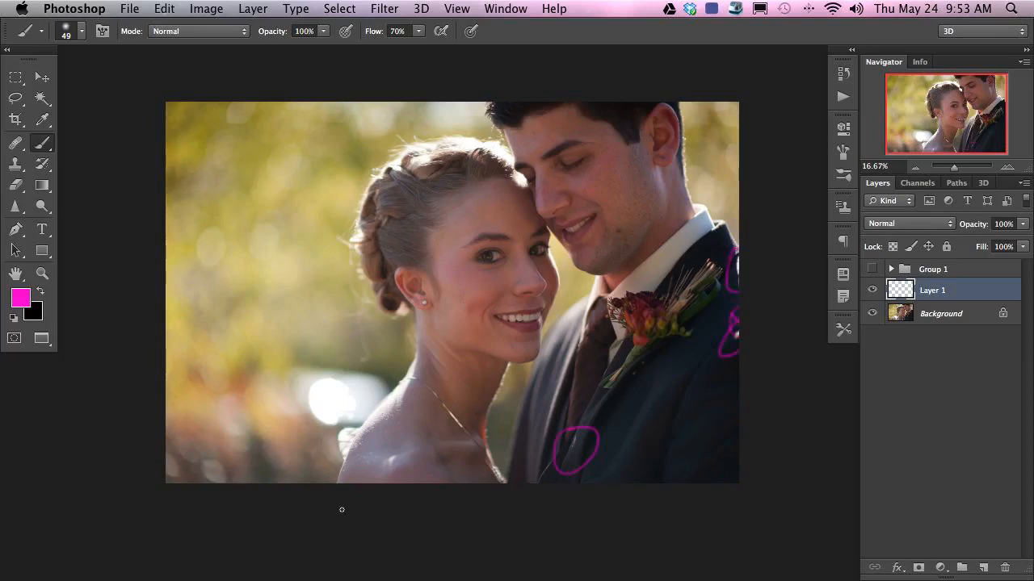
drag(396, 449, 393, 448)
mouse_move(484, 188)
mouse_down()
mouse_move(472, 216)
mouse_move(497, 199)
mouse_up()
mouse_move(568, 143)
mouse_down()
mouse_move(640, 146)
mouse_move(559, 182)
mouse_up()
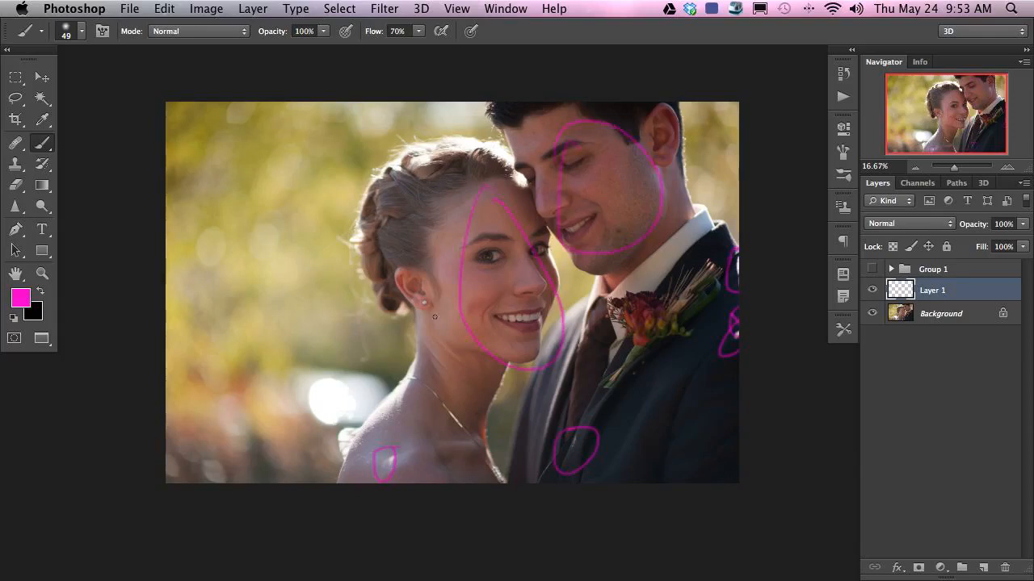
On another new layer, paint soft swatches over the blurred background using skin tones sampled from the bride's cheek, chest and neck.
key(super+shift+alt+n)
alt+click(483, 272)
drag(455, 281, 517, 281)
mouse_move(205, 301)
mouse_down()
mouse_move(239, 283)
mouse_move(194, 319)
mouse_up()
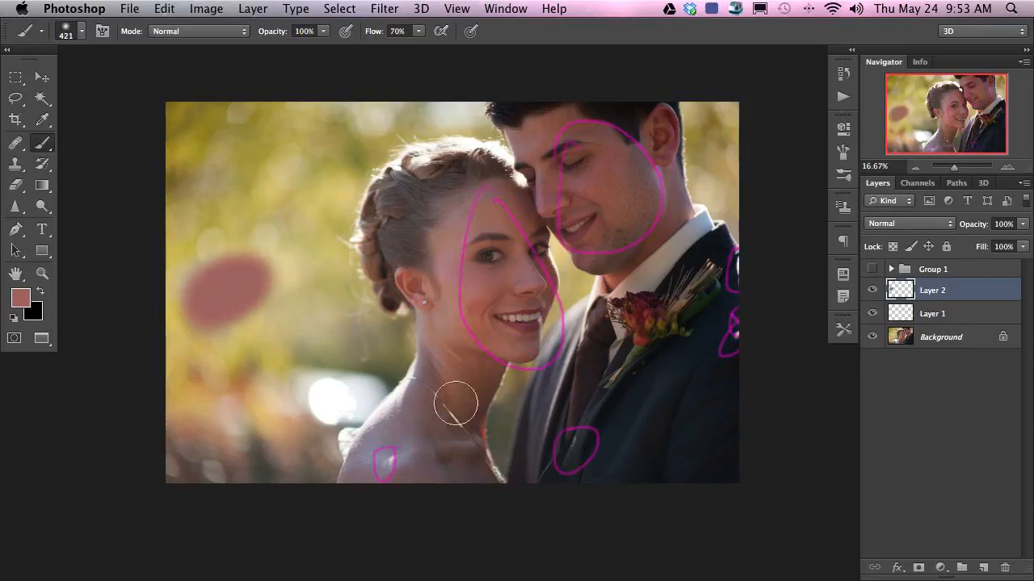
alt+click(413, 455)
mouse_move(226, 356)
mouse_down()
mouse_move(242, 312)
mouse_move(252, 322)
mouse_move(234, 331)
mouse_up()
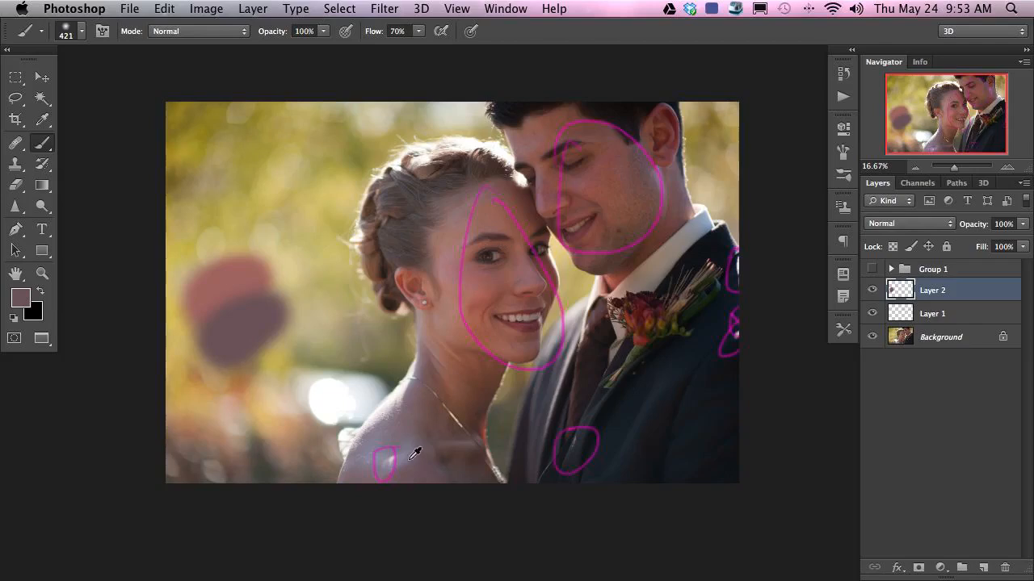
alt+click(476, 389)
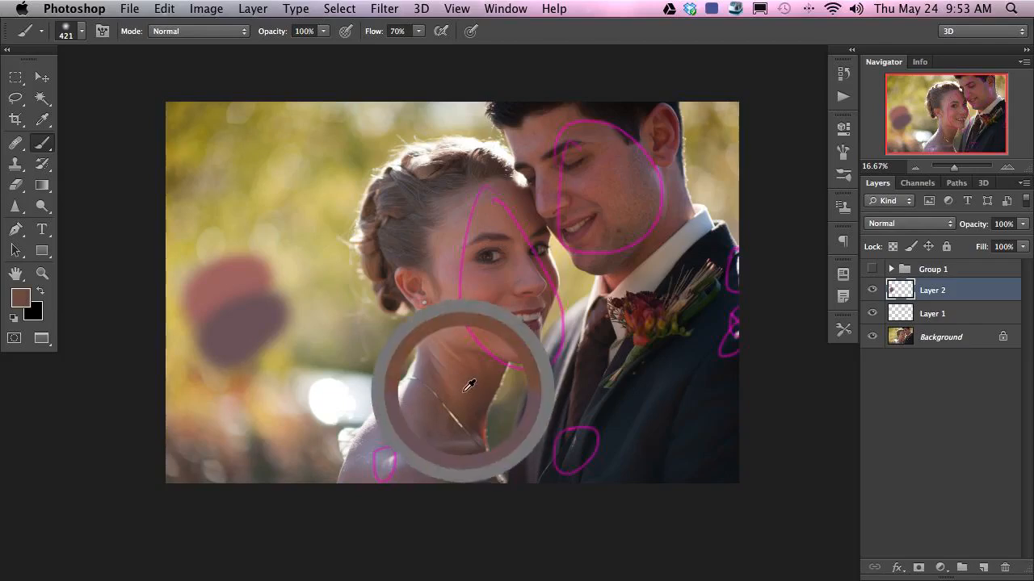
mouse_move(260, 291)
mouse_down()
mouse_move(311, 281)
mouse_move(283, 292)
mouse_move(320, 288)
mouse_up()
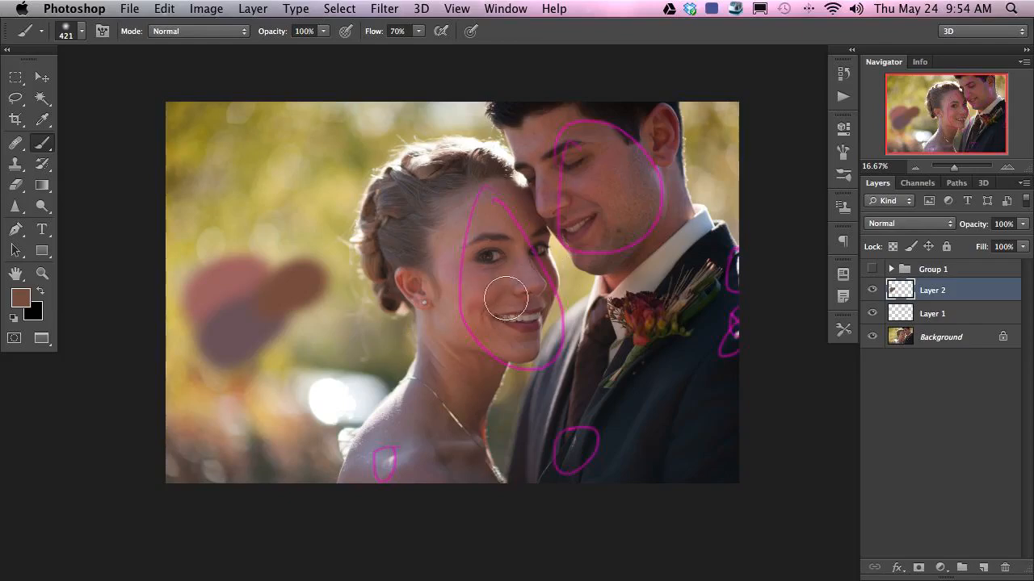
Circle the jacket area below the boutonniere with a small brush, and delete both annotation layers.
mouse_move(646, 372)
mouse_down()
mouse_move(610, 380)
mouse_move(648, 364)
mouse_up()
drag(616, 395, 620, 391)
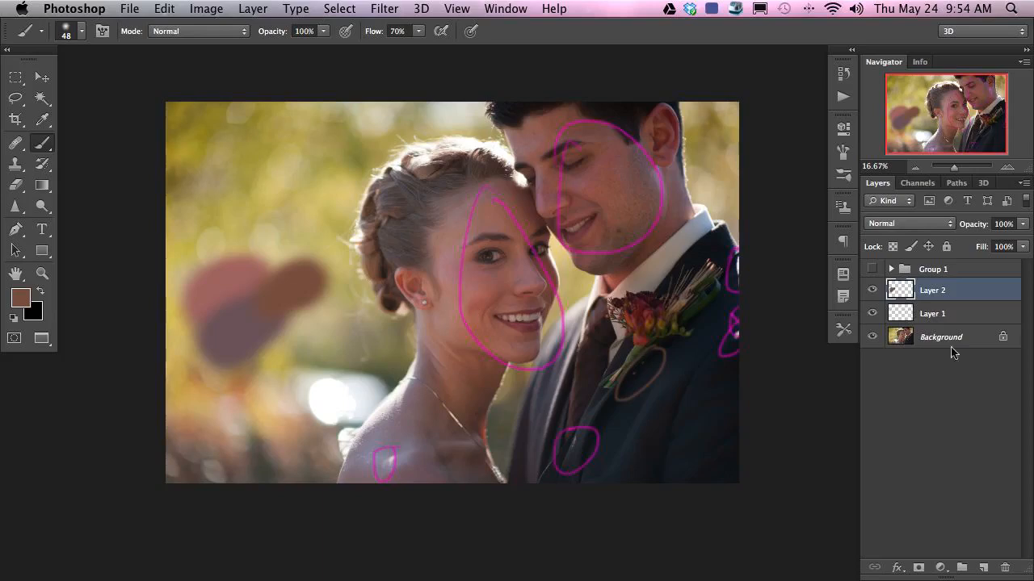
shift+click(917, 315)
key(Delete)
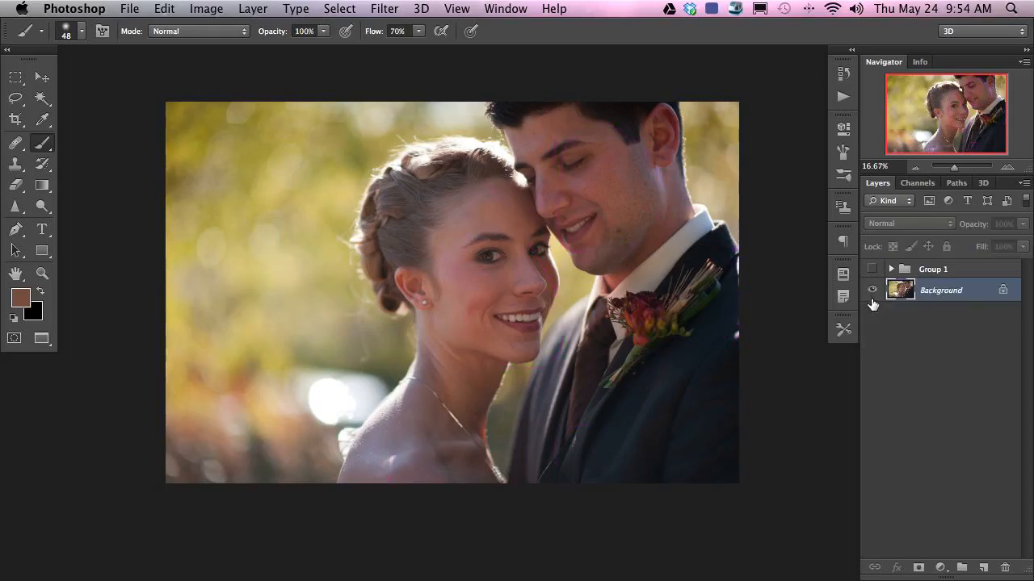
Add a new empty layer above the Background and get the Brush ready at the bride's shoulder.
key(ctrl+shift+alt+n)
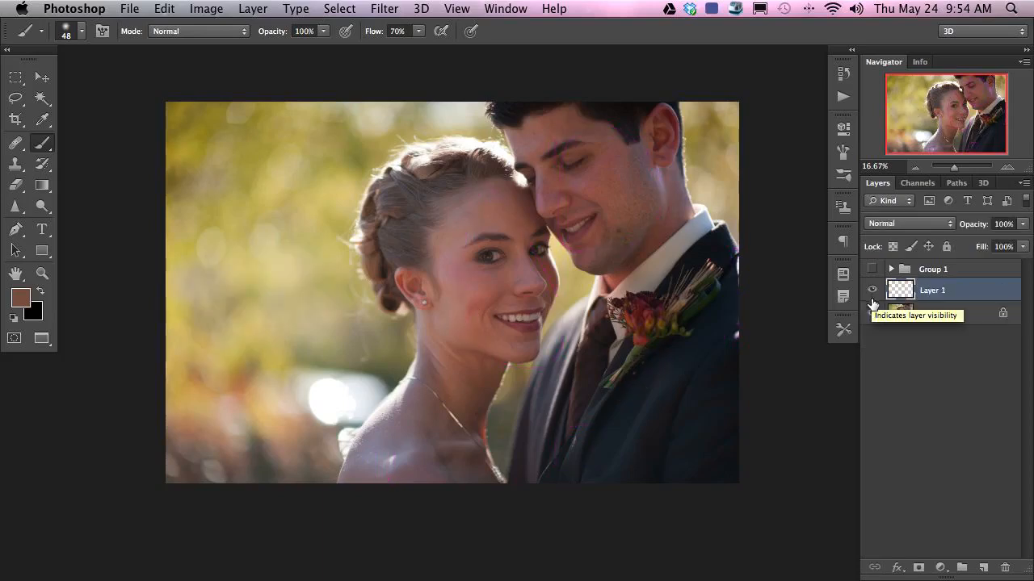
key(ctrl+plus)
key(ctrl+plus)
key(ctrl+plus)
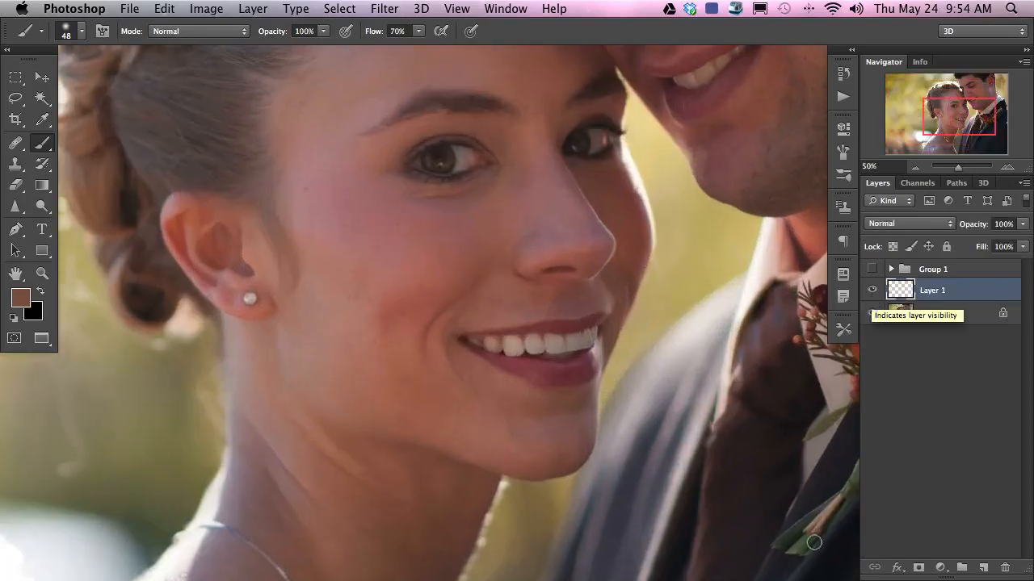
key(s)
scroll(526, 397, down, 6)
mouse_move(242, 513)
mouse_down()
mouse_move(196, 520)
mouse_move(348, 434)
mouse_up()
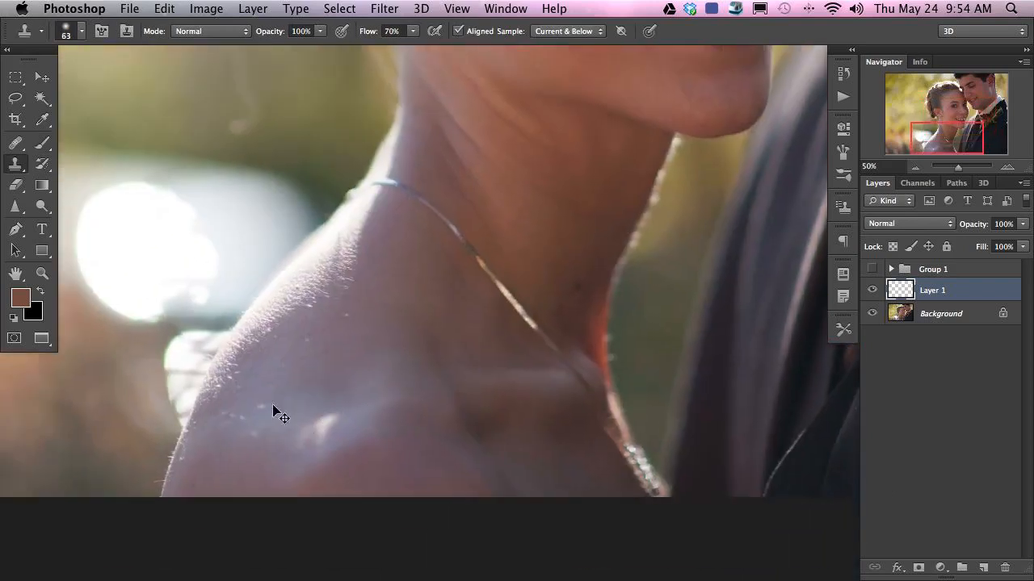
key(super+equal)
key(b)
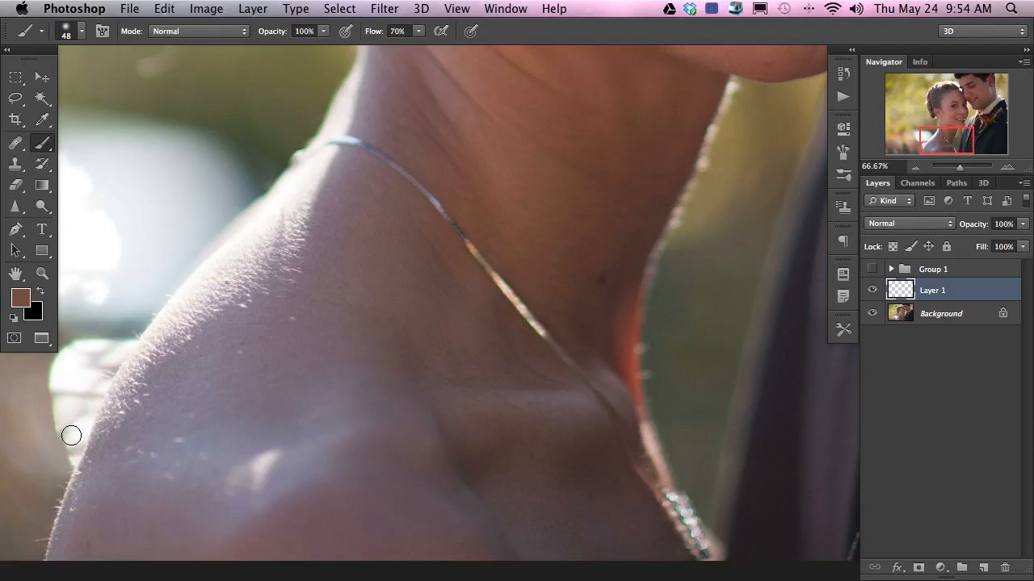
scroll(343, 410, down, 4)
scroll(343, 410, left, 5)
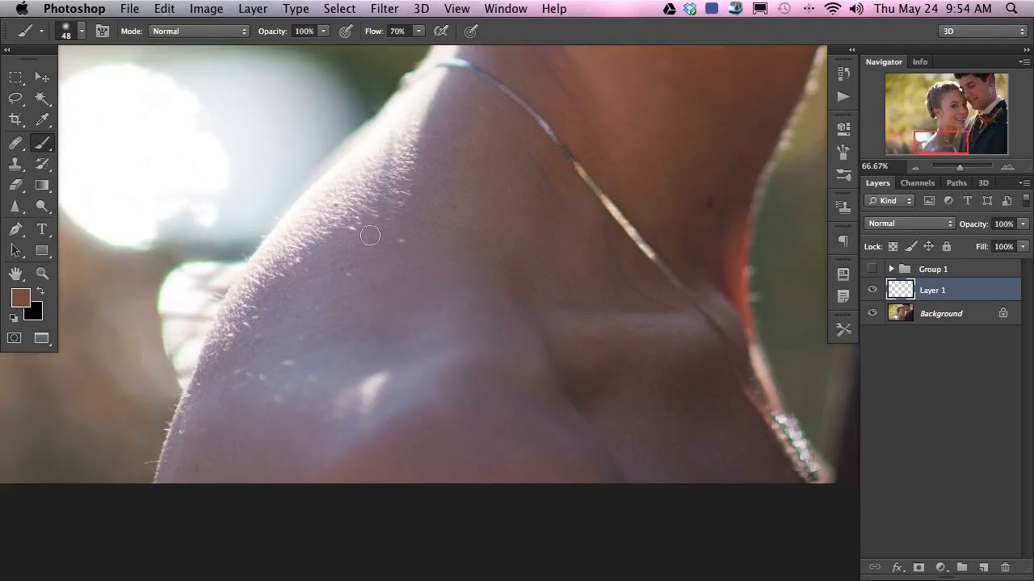
Paint out the bright highlight on the bride's shoulder with the soft 450 brush tip at 93 px and 30% flow, using adjacent skin tone.
drag(386, 391, 436, 392)
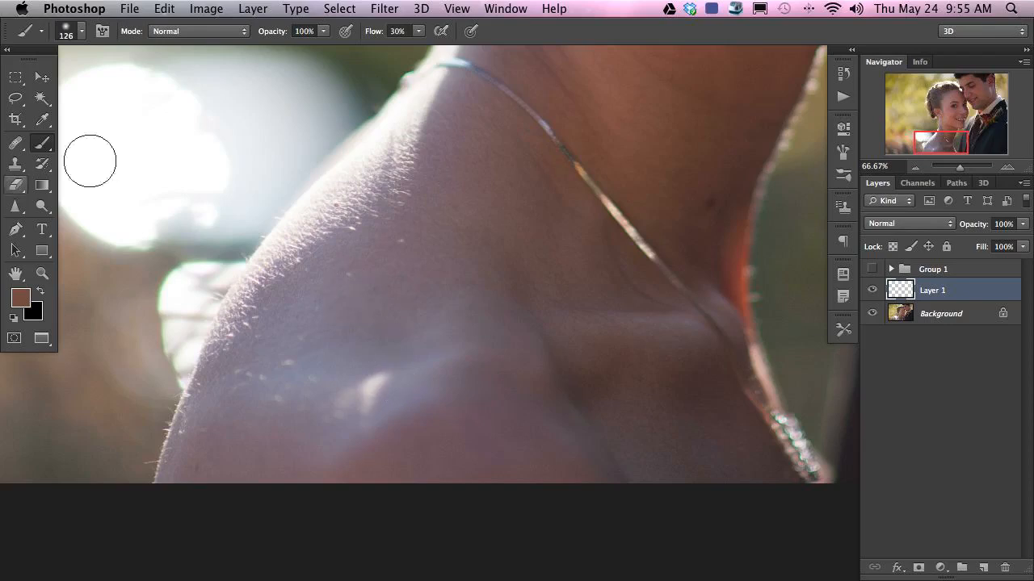
right_click(375, 219)
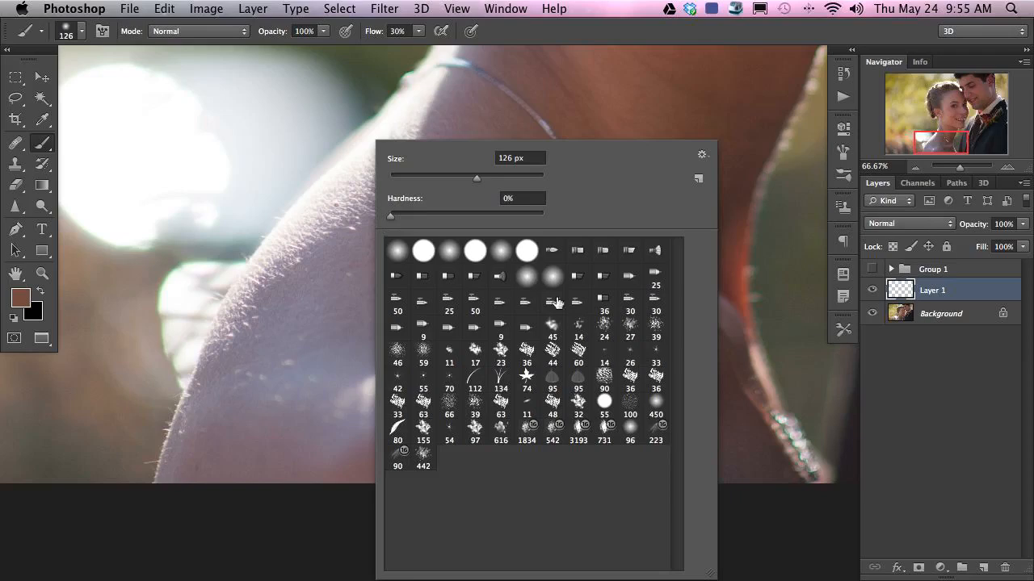
click(656, 407)
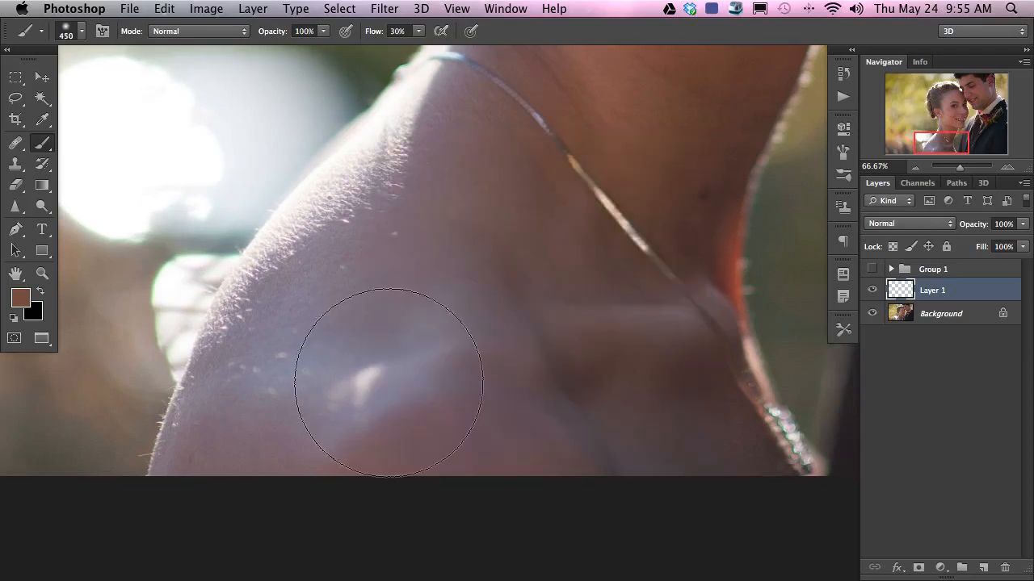
drag(384, 385, 283, 392)
alt+click(397, 370)
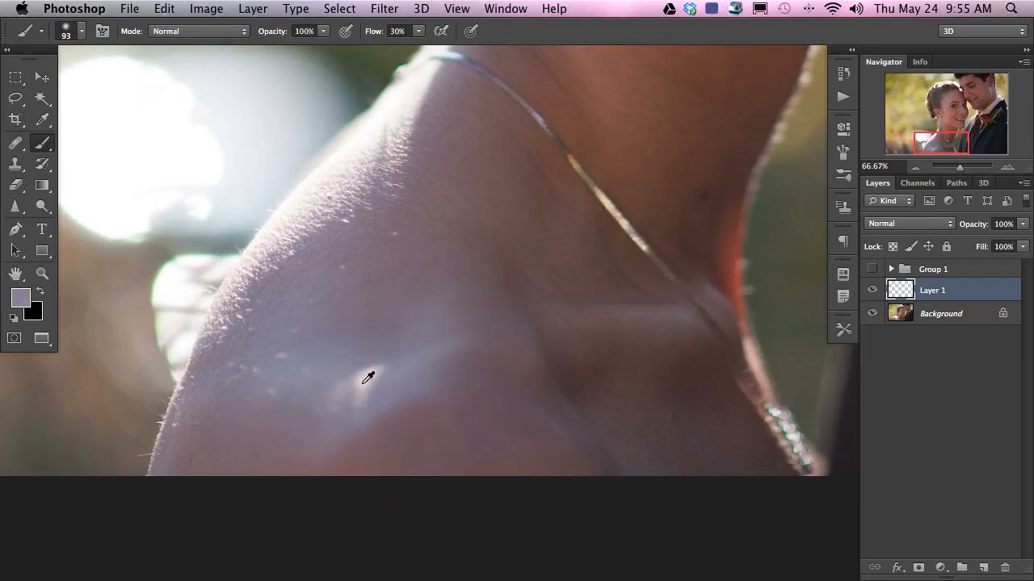
mouse_move(395, 378)
mouse_down()
mouse_move(365, 373)
mouse_move(389, 363)
mouse_move(352, 413)
mouse_move(351, 391)
mouse_move(366, 380)
mouse_move(364, 404)
mouse_move(320, 406)
mouse_move(367, 398)
mouse_move(384, 373)
mouse_move(356, 380)
mouse_up()
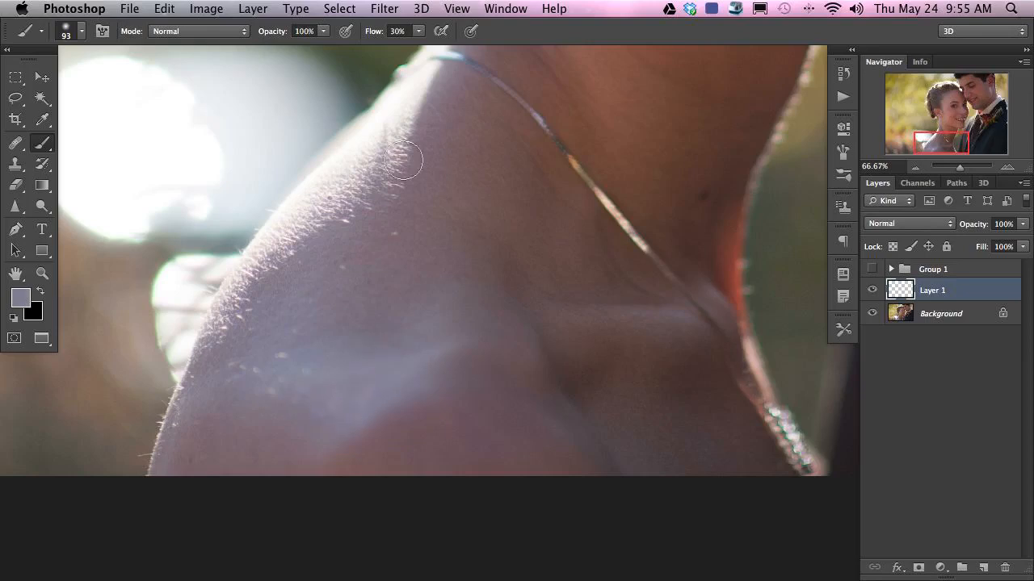
Cover the specks on the groom's lapel with sampled jacket tones at 20% flow, using a 25 px brush and an 11 px one.
key(shift+2)
drag(676, 293, 300, 392)
key(super+equal)
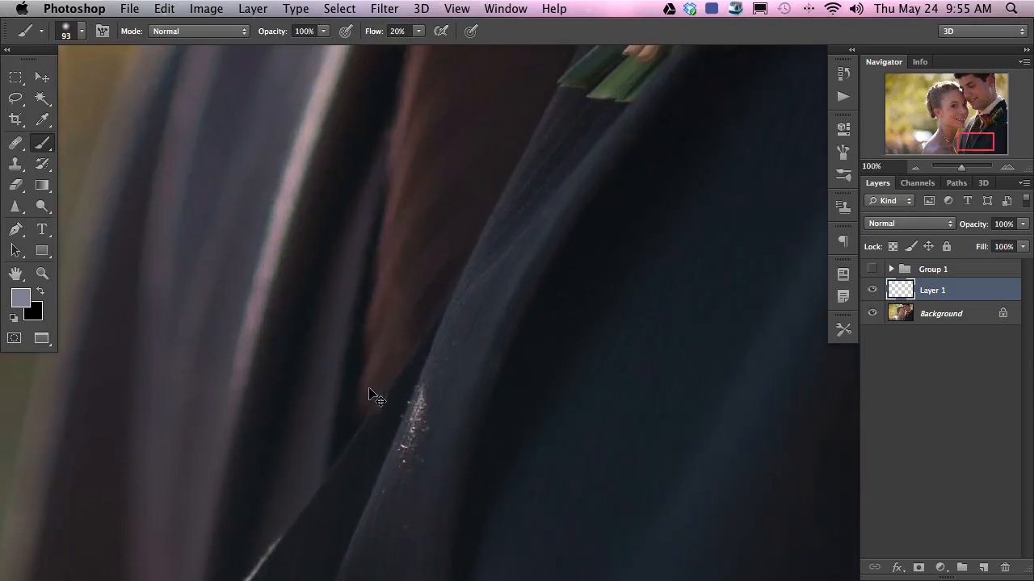
drag(423, 415, 370, 415)
alt+click(442, 411)
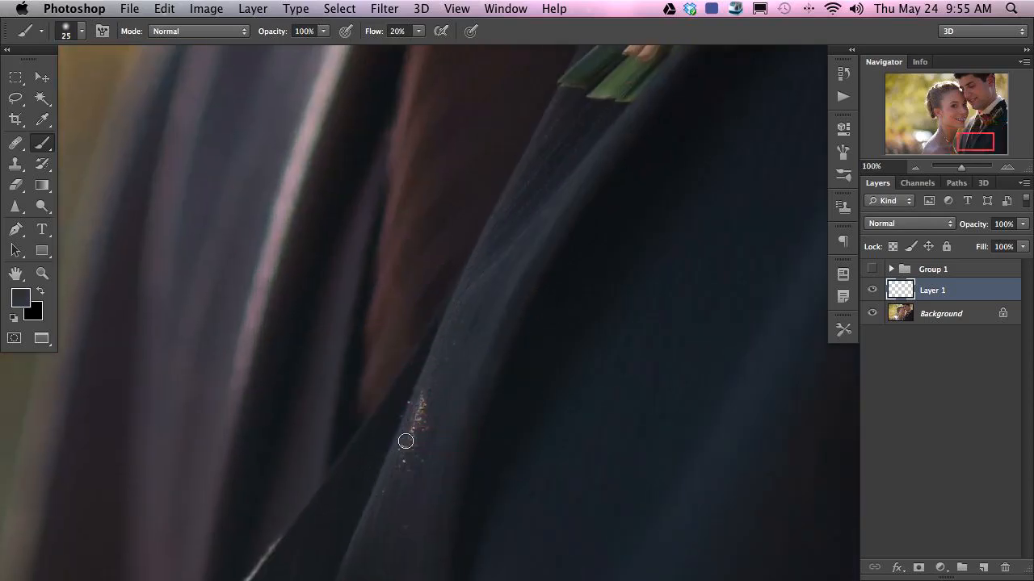
click(418, 444)
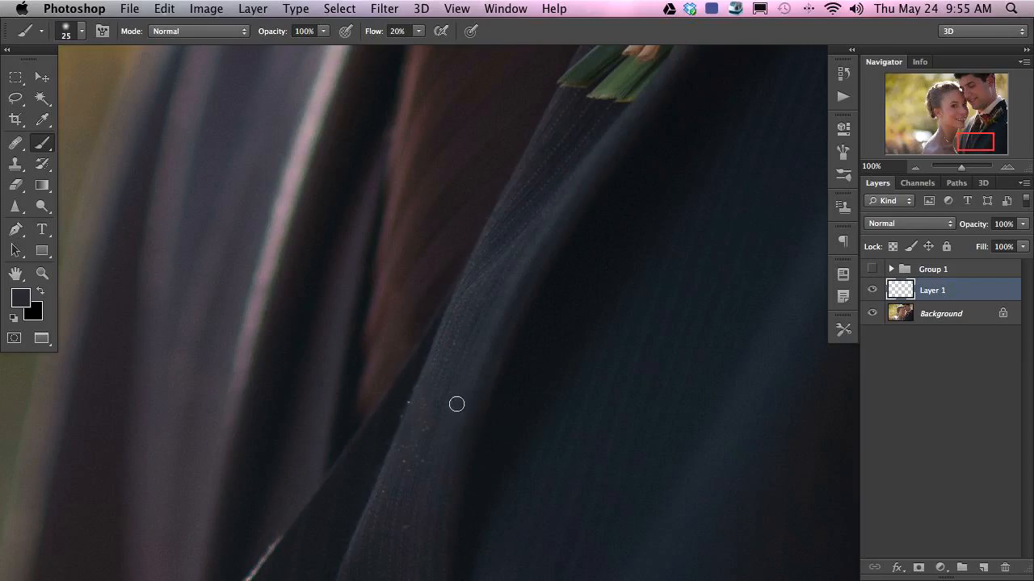
alt+click(408, 391)
key(bracketleft)
key(bracketleft)
key(bracketleft)
Paint out the two light spots on the jacket beside the boutonniere stem with a 41 px brush.
scroll(415, 403, up, 10)
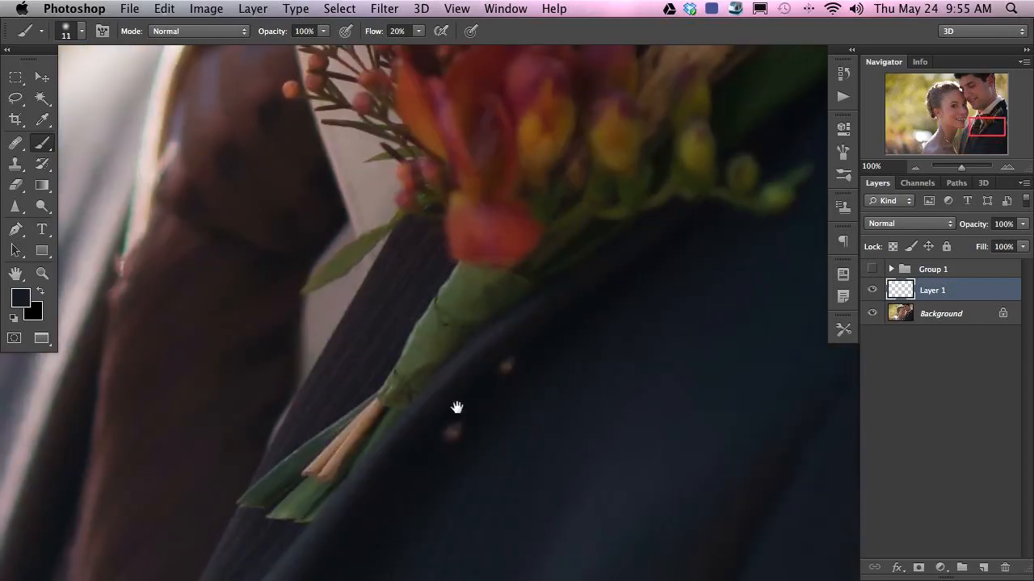
drag(494, 398, 501, 373)
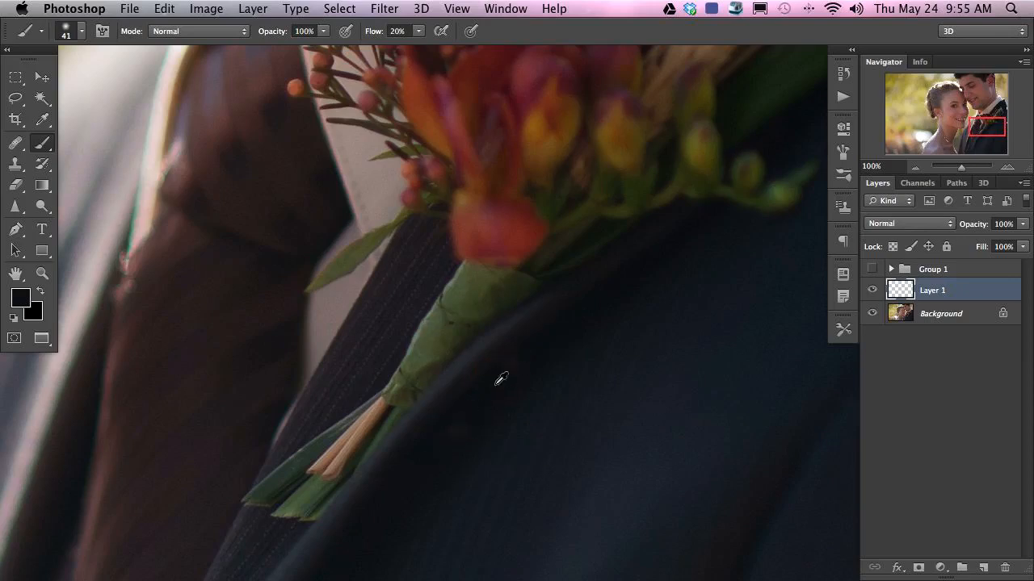
scroll(452, 424, up, 3)
mouse_move(479, 381)
mouse_down()
mouse_move(461, 448)
mouse_move(489, 371)
mouse_move(468, 369)
mouse_move(506, 334)
mouse_move(460, 433)
mouse_up()
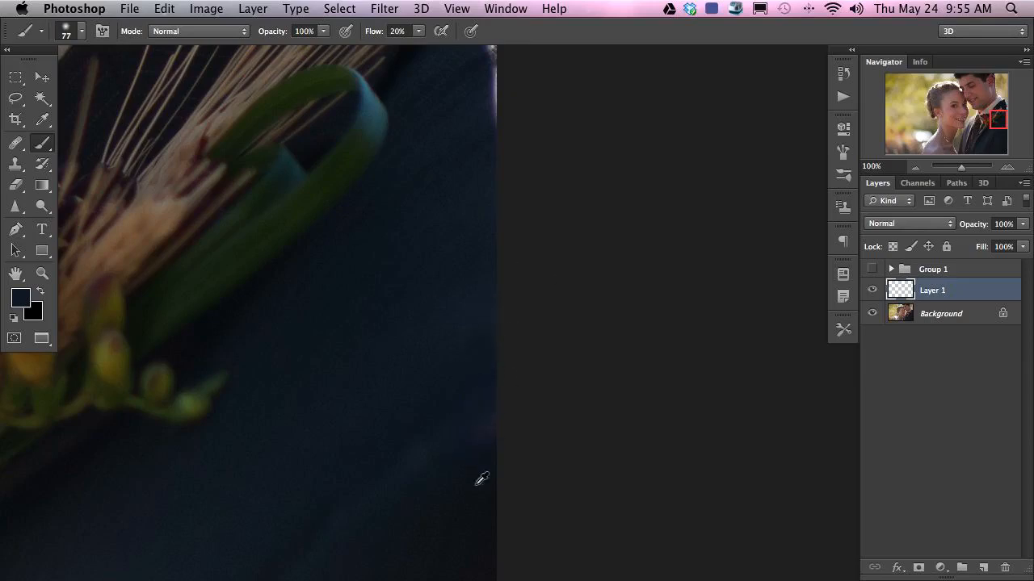
Smooth the groom's jacket shoulder along the photo's edge with a 77 px brush in a sampled dark blue.
alt+click(483, 159)
mouse_move(483, 126)
mouse_down()
mouse_move(492, 297)
mouse_move(480, 380)
mouse_move(516, 404)
mouse_up()
mouse_move(530, 275)
mouse_down()
mouse_move(527, 356)
mouse_move(542, 315)
mouse_up()
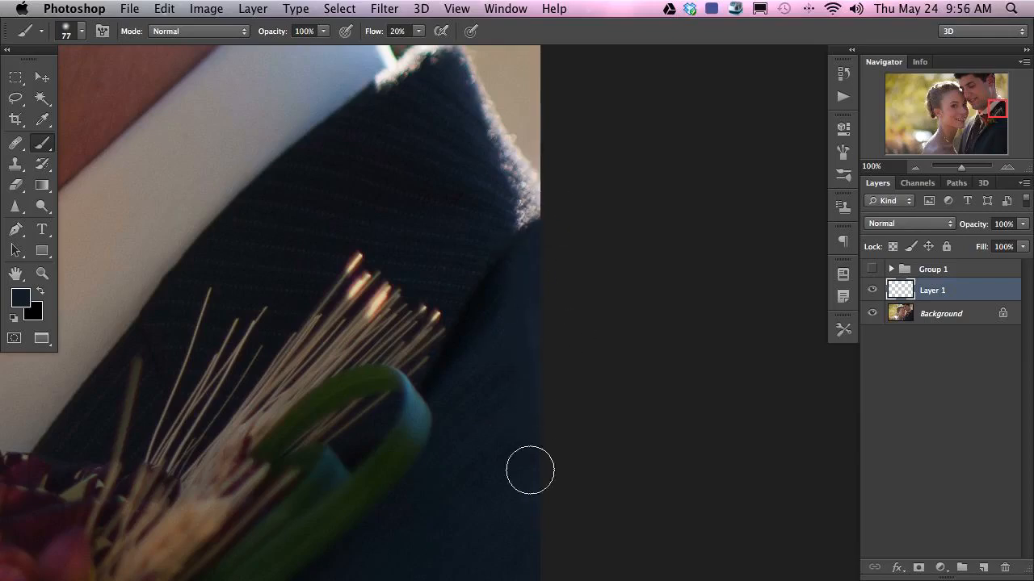
mouse_move(496, 517)
mouse_down()
mouse_move(500, 276)
mouse_move(459, 381)
mouse_up()
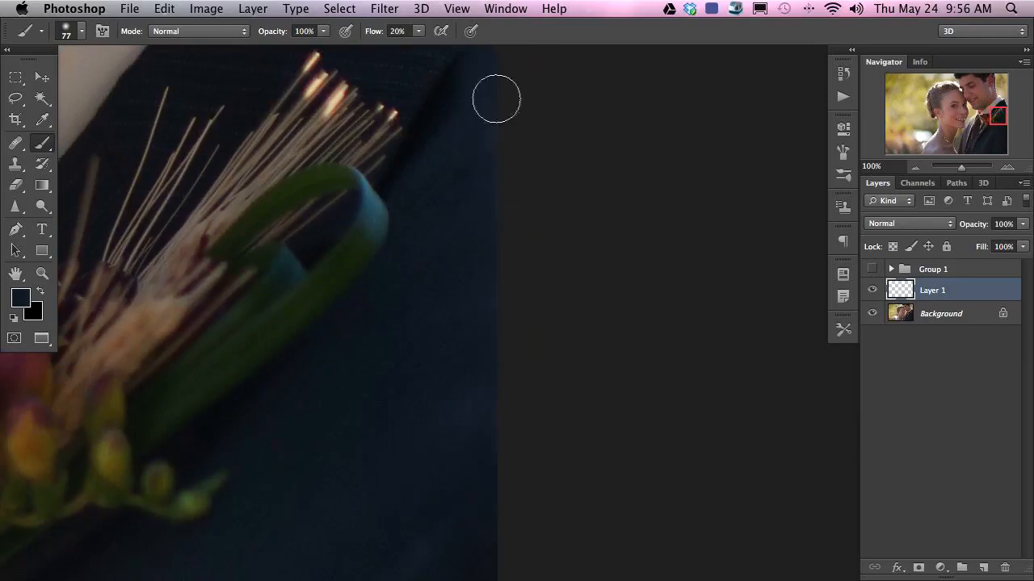
Compare the whole portrait with and without the retouching on Layer 1, leaving the layer visible.
drag(178, 339, 265, 408)
scroll(385, 353, down, 3)
scroll(385, 353, down, 2)
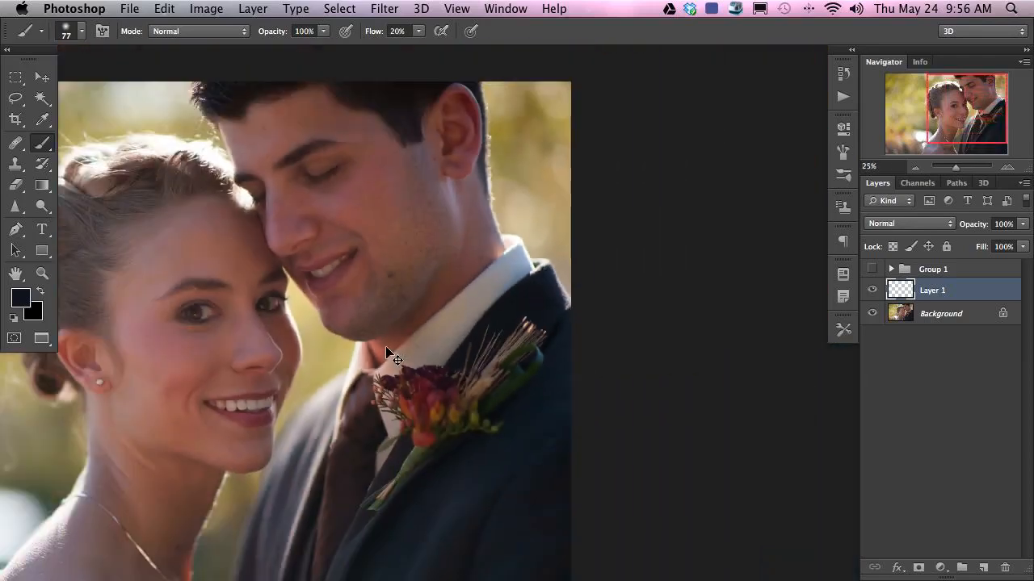
scroll(386, 353, down, 1)
drag(786, 378, 436, 379)
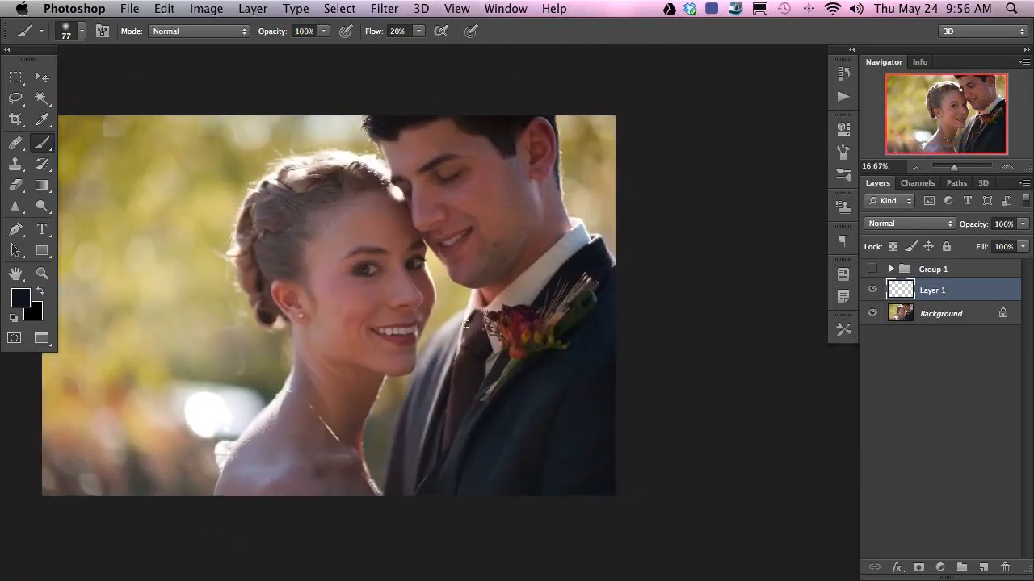
click(872, 289)
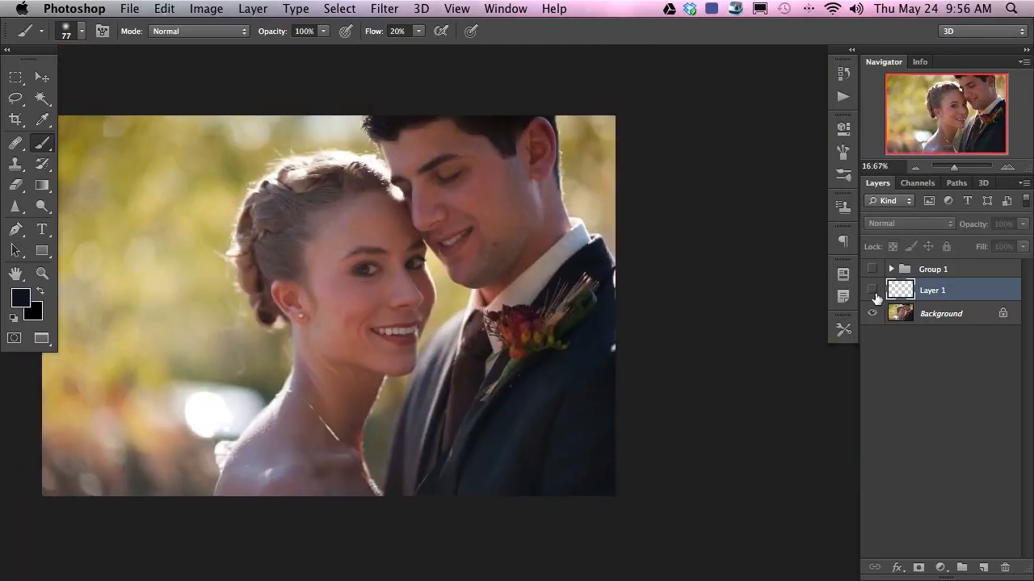
click(873, 292)
click(872, 293)
click(873, 292)
click(873, 293)
click(872, 291)
click(879, 296)
click(873, 292)
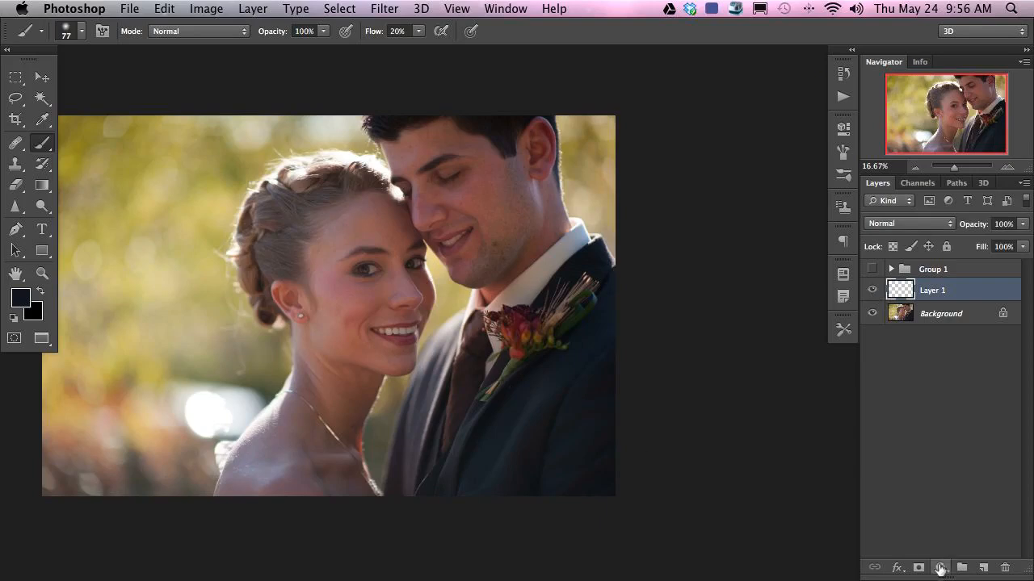
Add a Curves adjustment layer and lasso the bride's face with a 0.1 px feather.
click(939, 568)
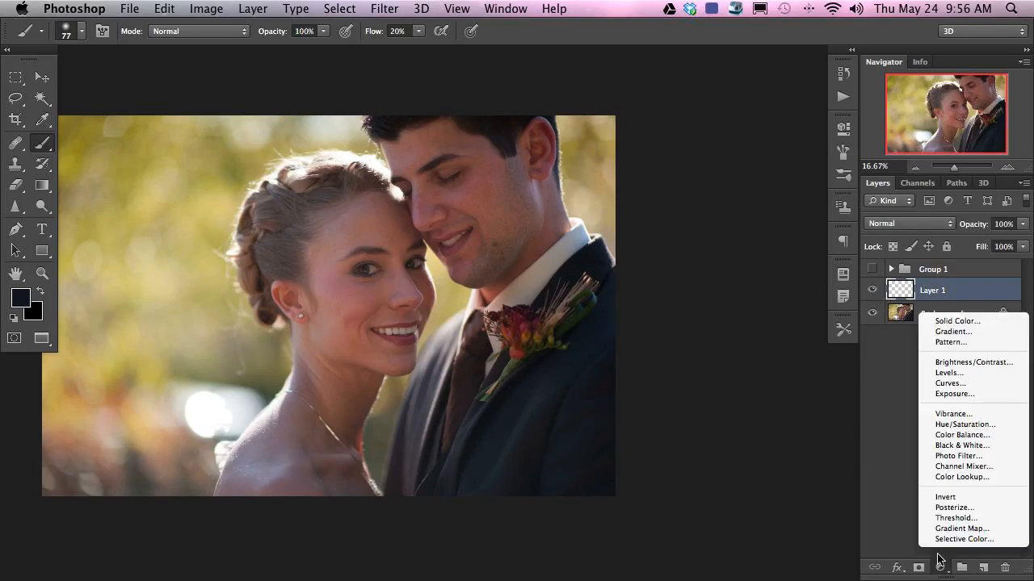
click(950, 383)
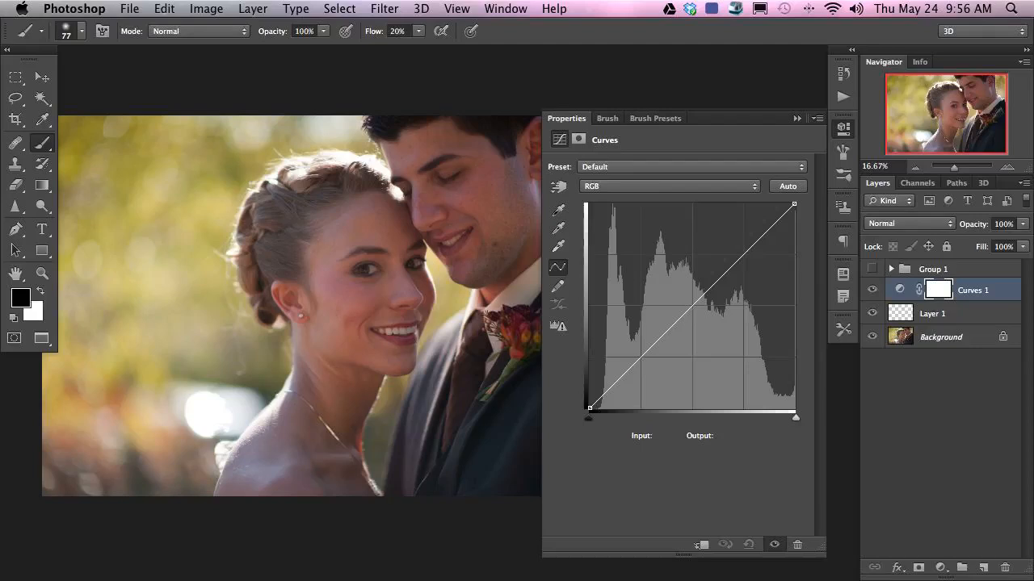
key(super+Tab)
key(super+Tab)
click(18, 100)
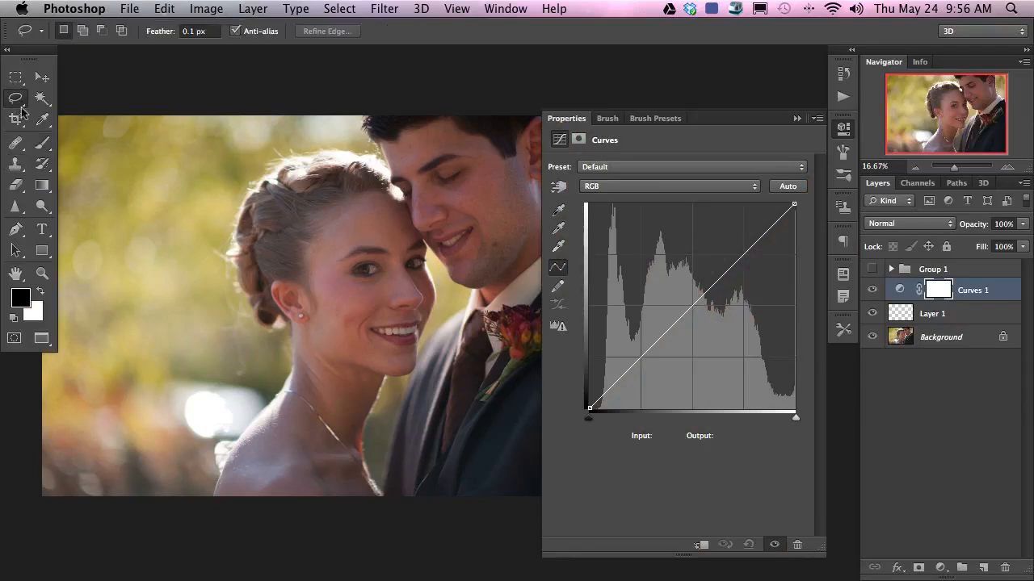
mouse_move(323, 208)
mouse_down()
mouse_move(298, 303)
mouse_move(324, 347)
mouse_move(365, 372)
mouse_move(413, 372)
mouse_up()
mouse_move(434, 293)
mouse_down()
mouse_move(408, 211)
mouse_move(338, 194)
mouse_up()
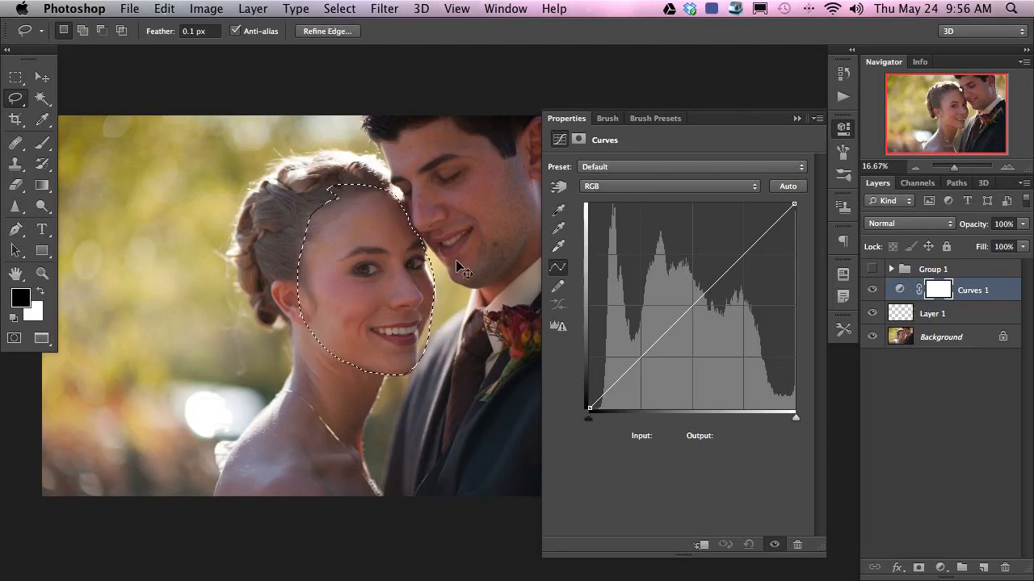
Limit the Curves adjustment to the bride's face by filling the selection with black on the mask, deselecting and inverting the mask.
key(alt+BackSpace)
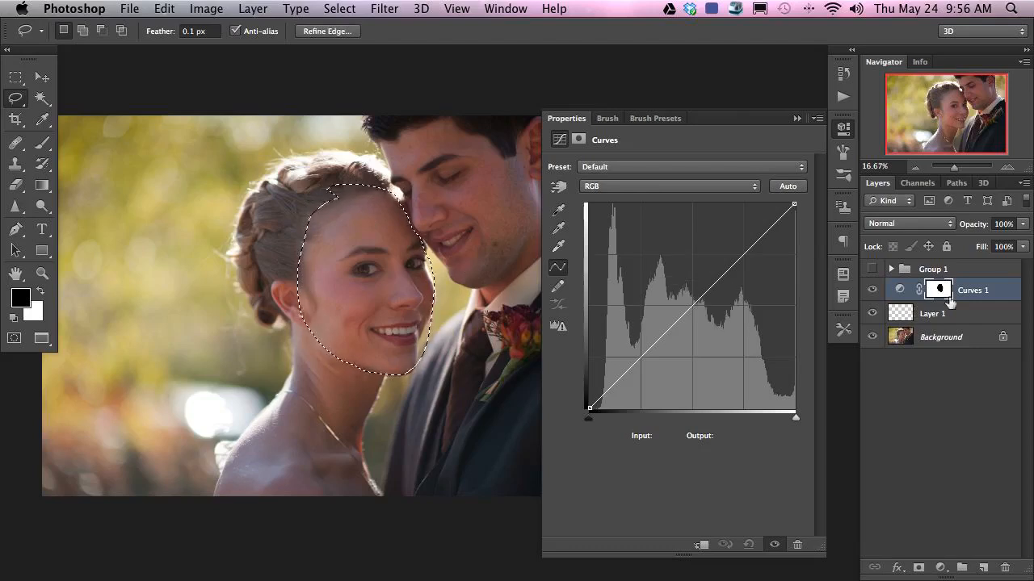
key(ctrl+d)
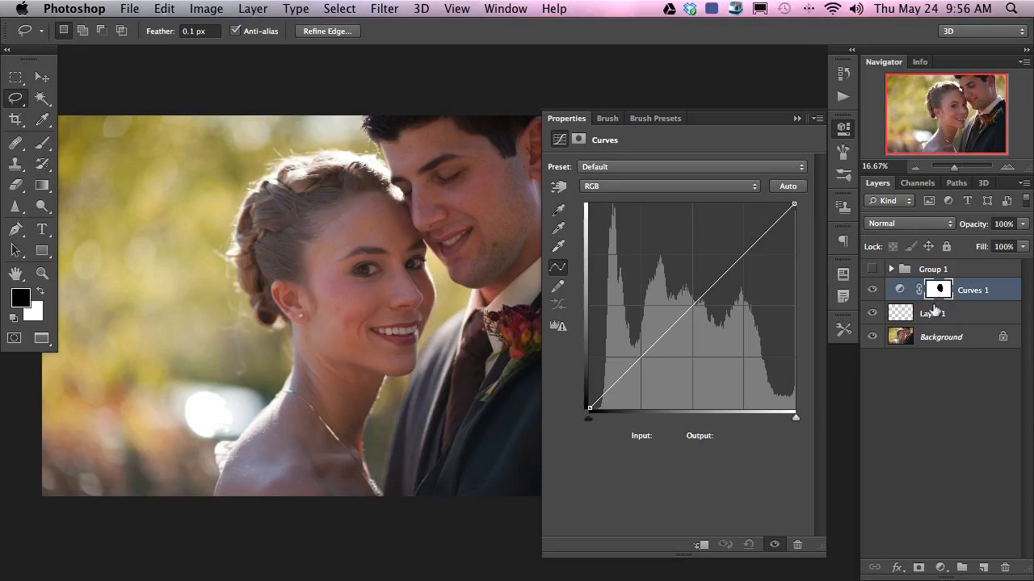
key(ctrl+i)
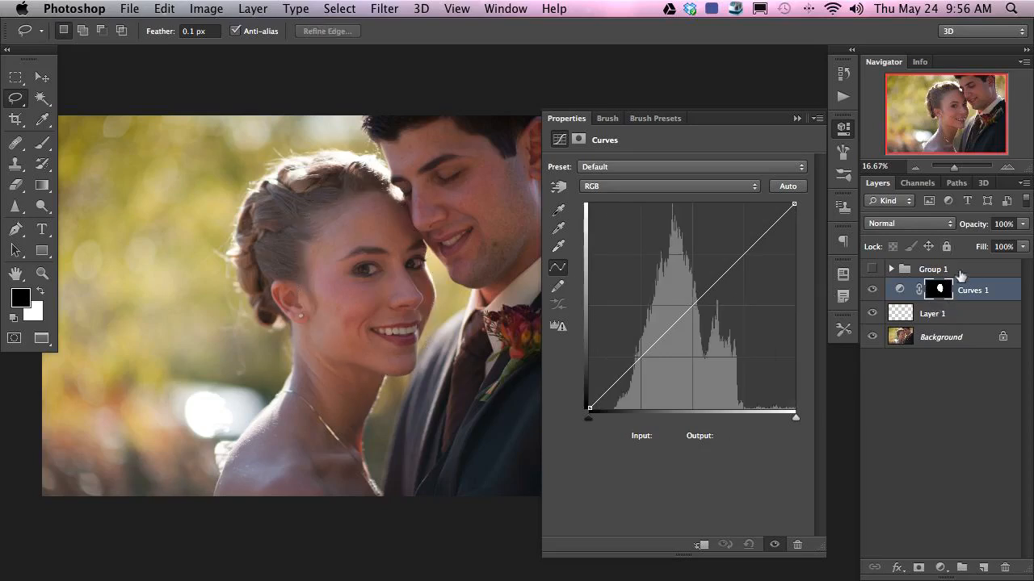
Inspect the Curves layer's mask on its own, and delete the Curves layer.
alt+click(939, 295)
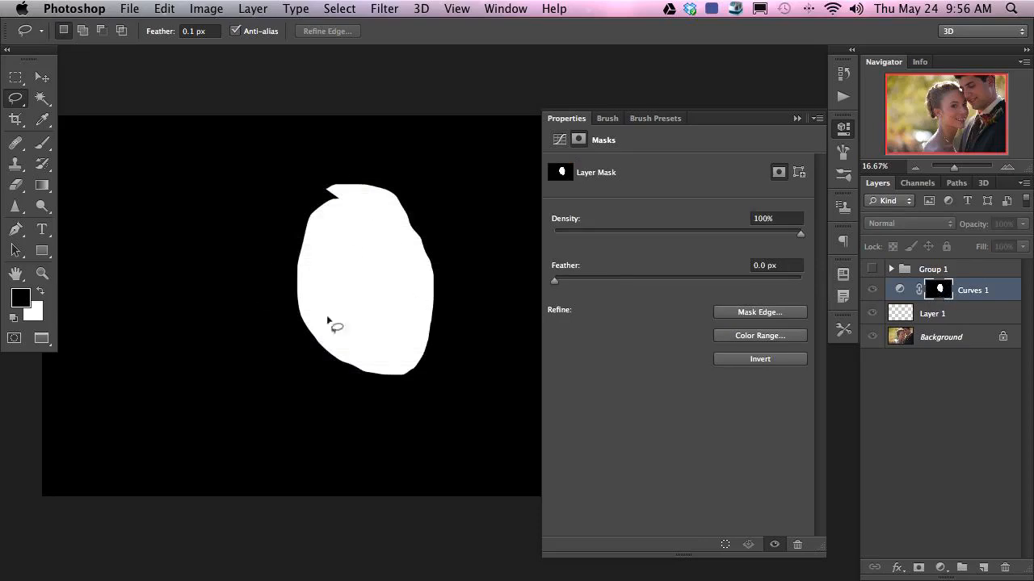
alt+click(939, 290)
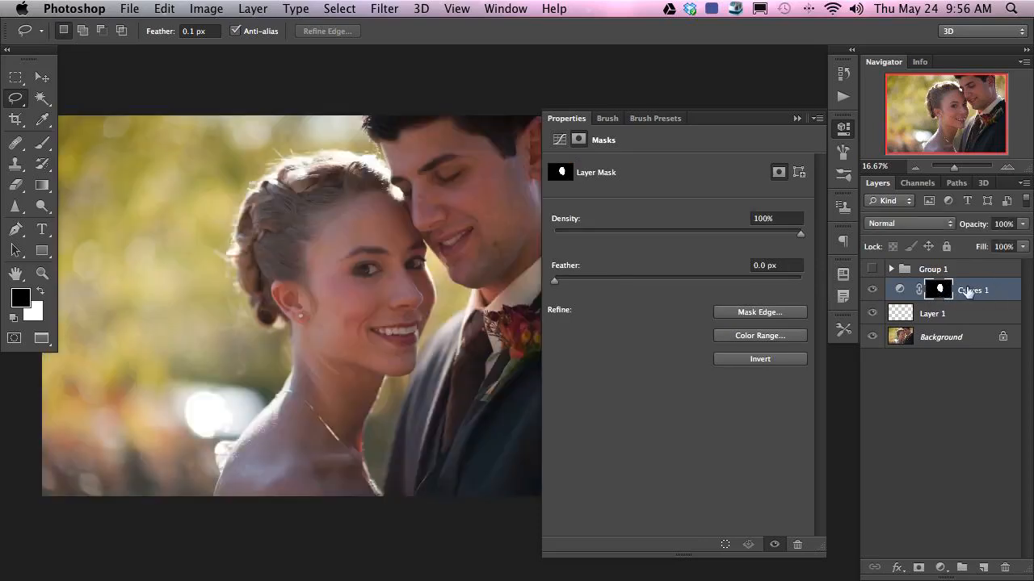
drag(987, 290, 1004, 568)
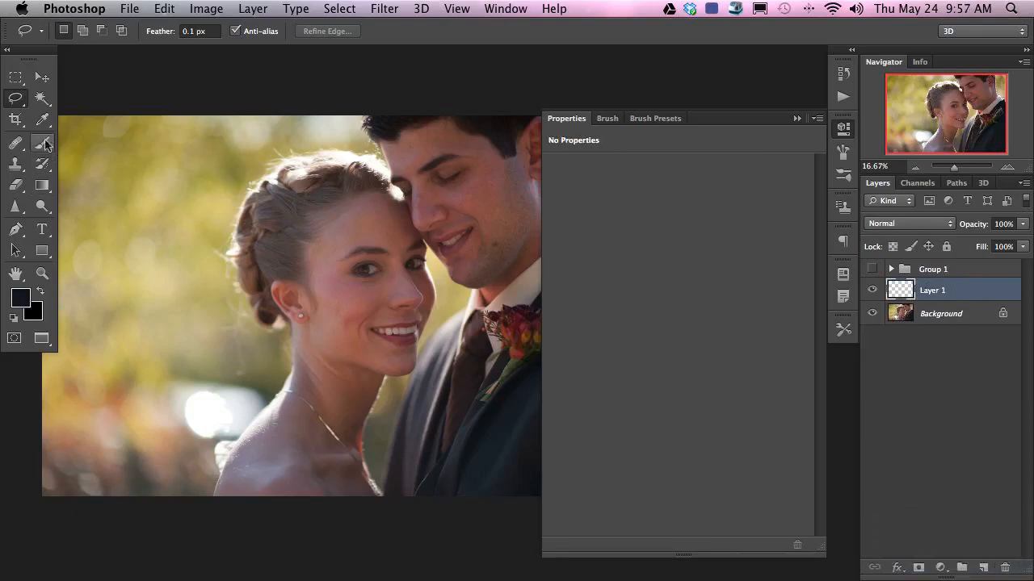
Lasso the bride's face with a 4.8 px feather and add a Curves adjustment layer masked to that selection.
drag(163, 37, 204, 41)
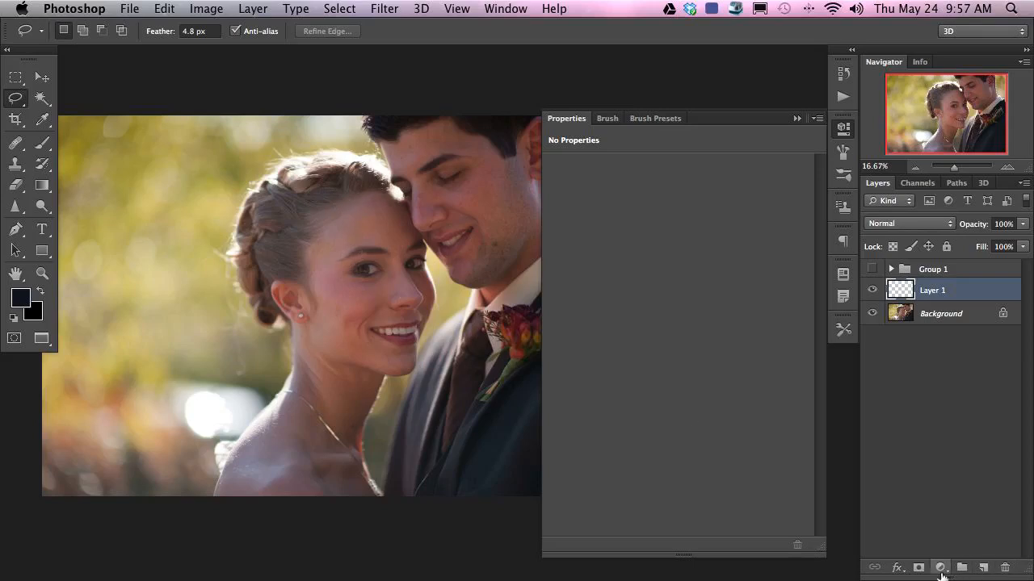
mouse_move(316, 209)
mouse_down()
mouse_move(335, 377)
mouse_move(435, 314)
mouse_move(397, 208)
mouse_move(324, 192)
mouse_up()
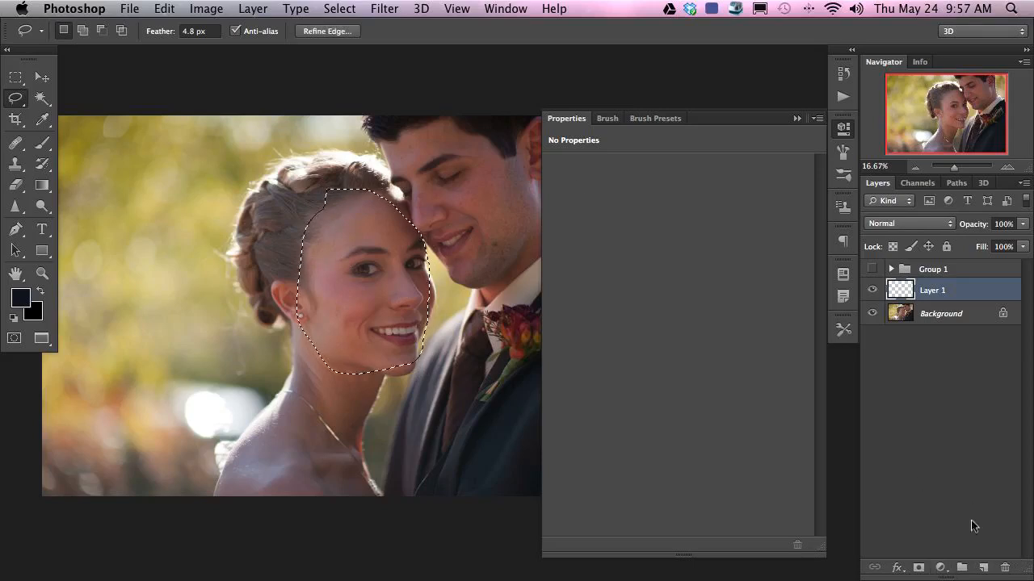
click(940, 568)
click(951, 383)
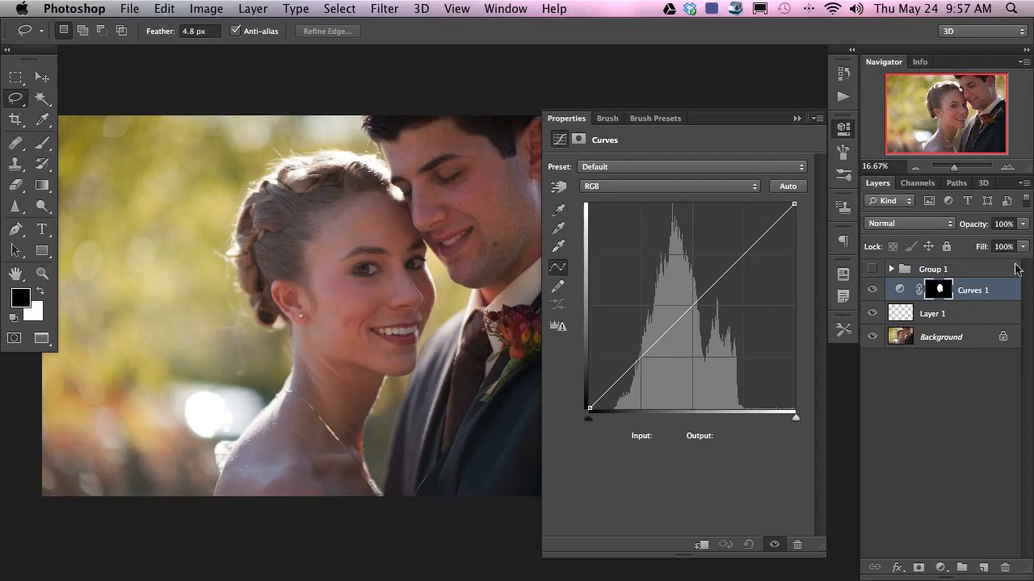
View the Curves 1 mask on its own, return to the image, and shrink the Properties panel to uncover more of the photo.
alt+click(940, 294)
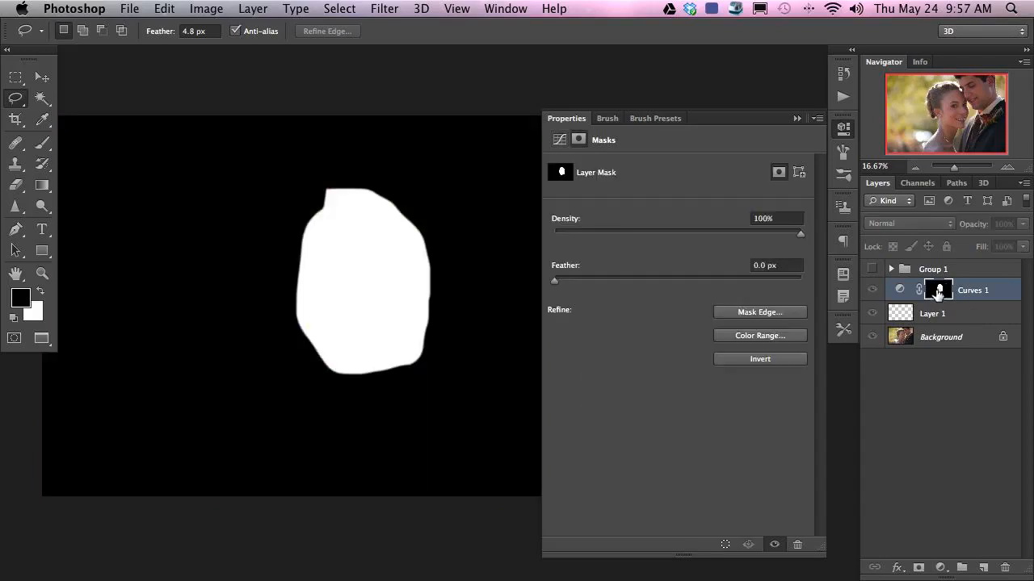
alt+click(937, 292)
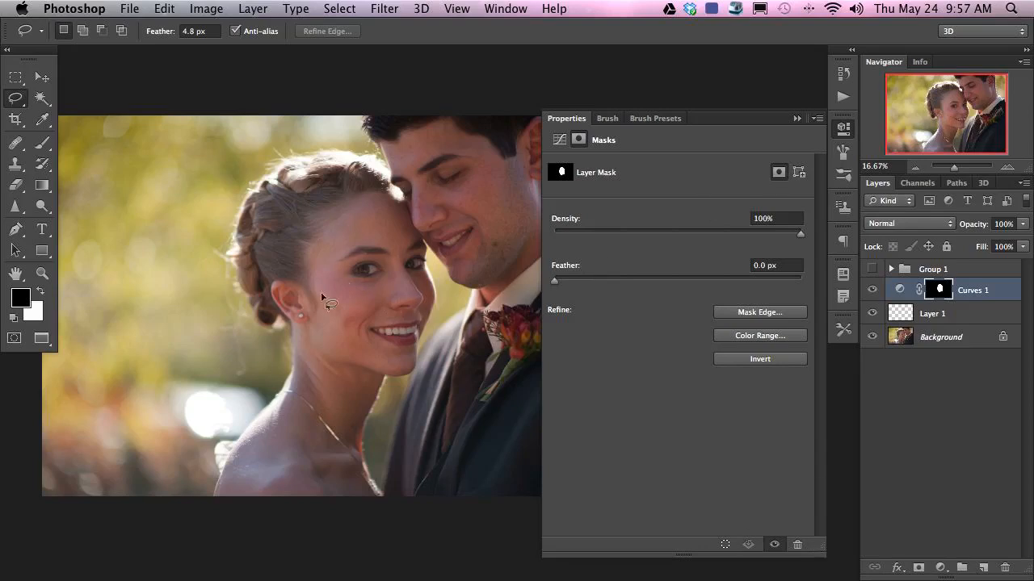
scroll(386, 327, left, 3)
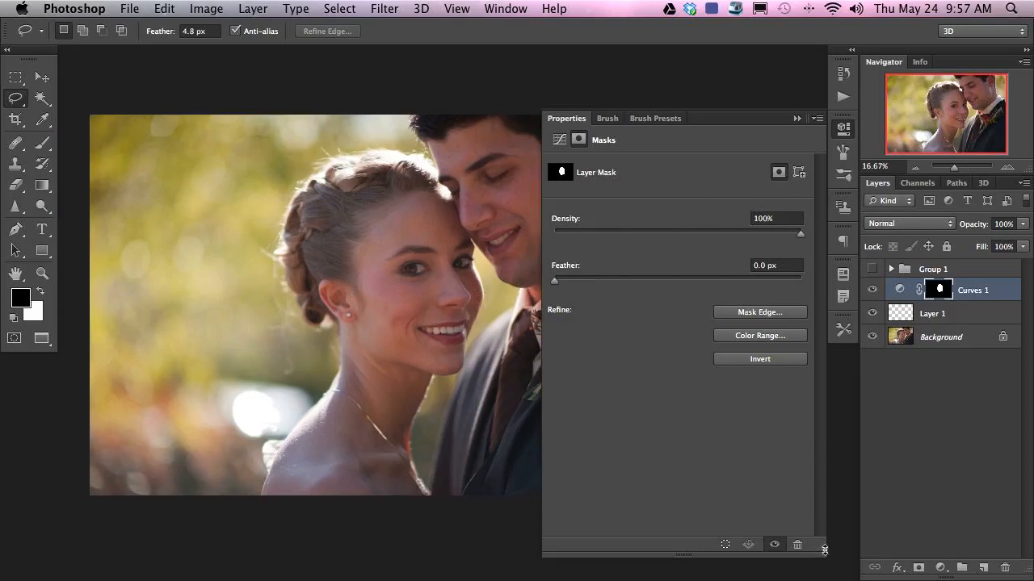
drag(821, 549, 731, 387)
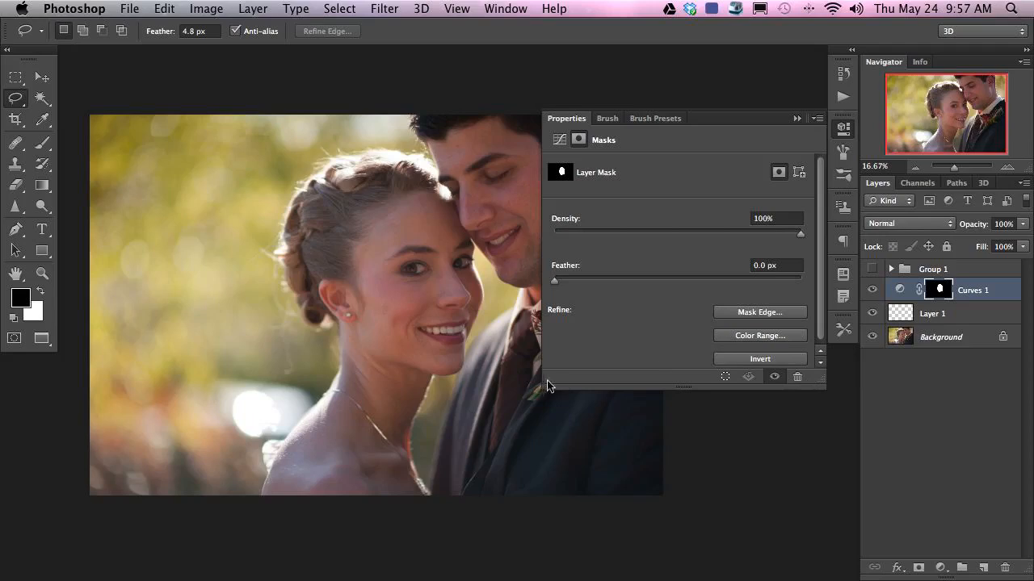
drag(542, 389, 630, 399)
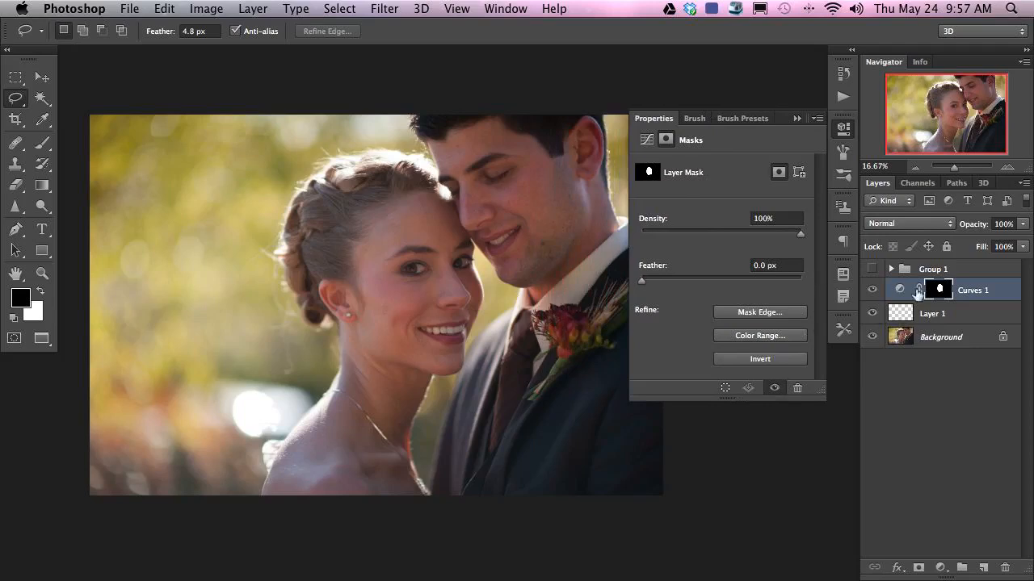
Pull down the Curves 1 Red channel slightly from the bride's forehead using on-image adjustment, input 154 to output 151.
click(899, 292)
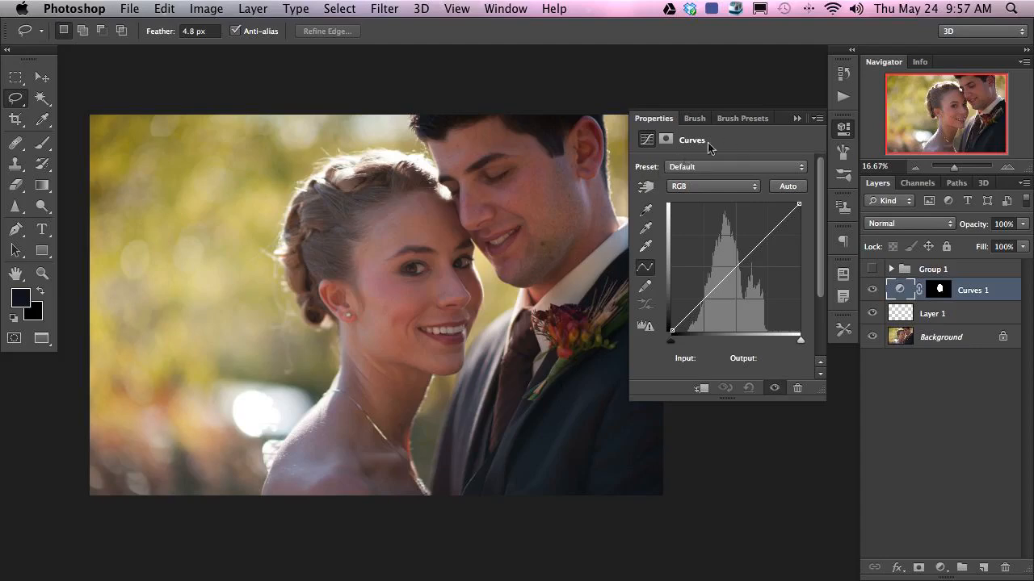
click(707, 187)
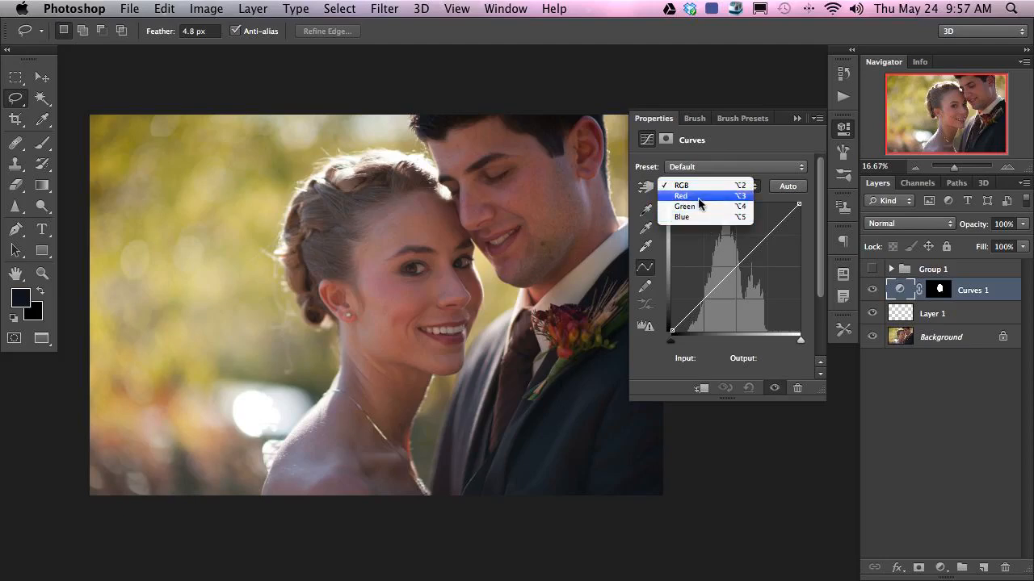
click(695, 195)
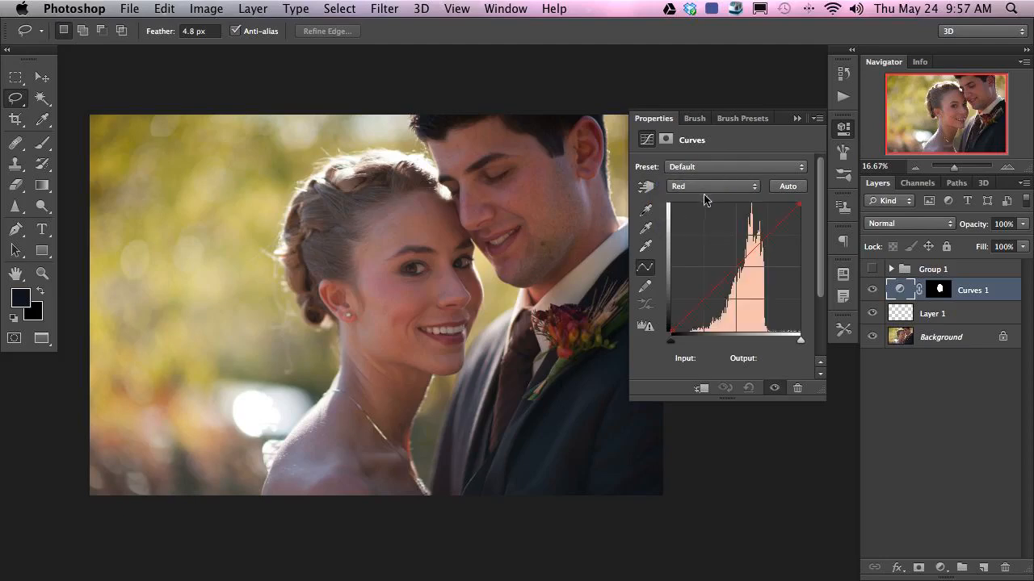
click(645, 188)
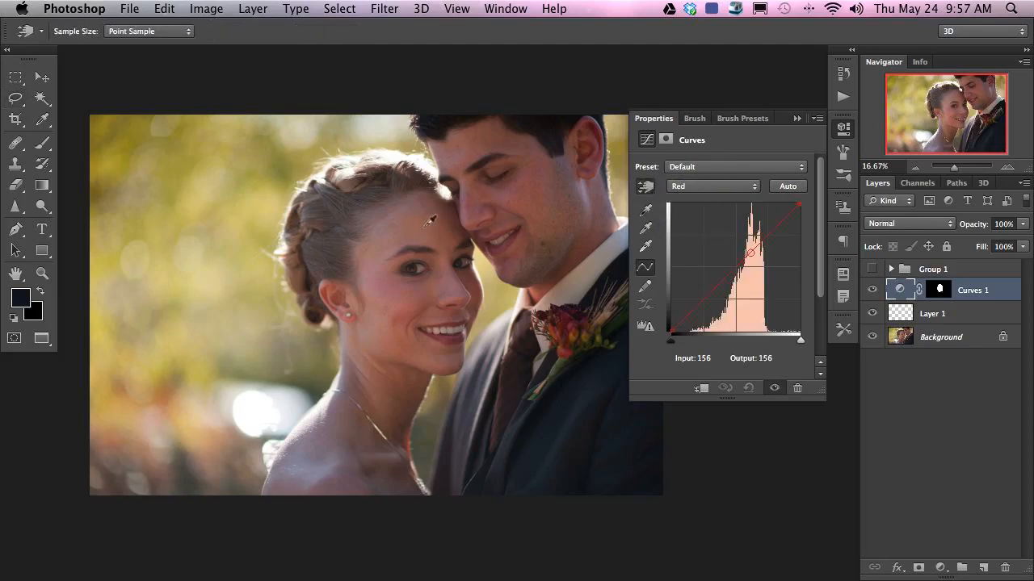
click(429, 226)
drag(429, 227, 429, 234)
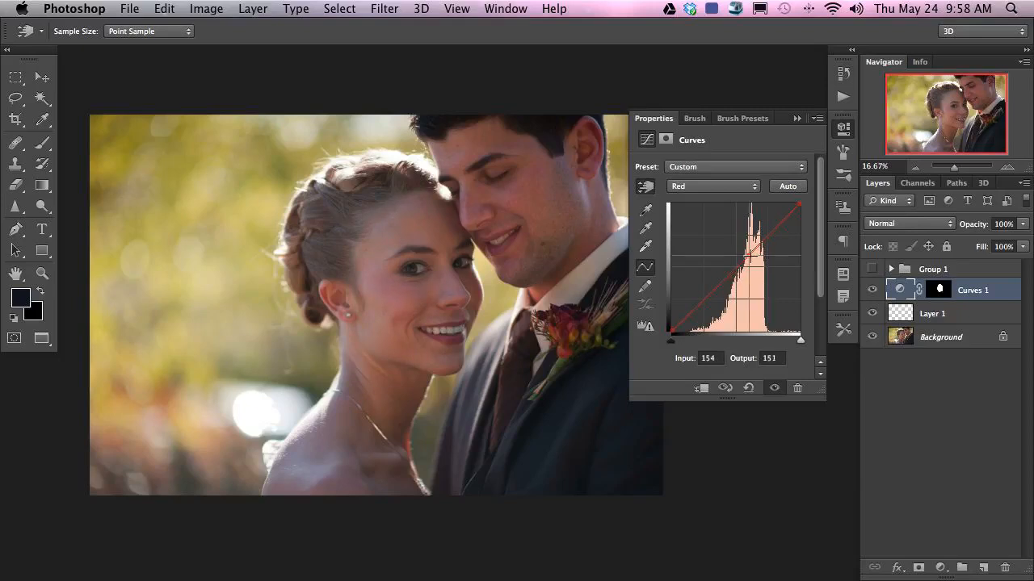
Sample the bride's forehead for a Green curve point at 101, and lower the Blue curve there from input 88 to output 84.
click(699, 187)
click(695, 199)
drag(437, 231, 439, 235)
click(714, 187)
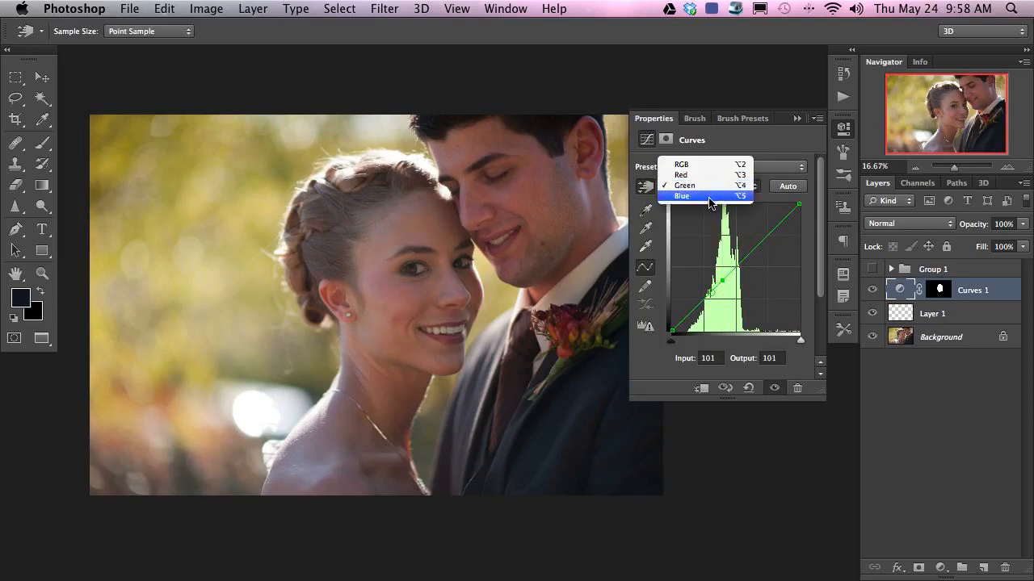
click(716, 198)
drag(437, 222, 441, 228)
Toggle the Curves 1 layer's visibility repeatedly to compare the bride's face before and after the color correction.
click(873, 289)
click(873, 290)
click(873, 290)
click(873, 290)
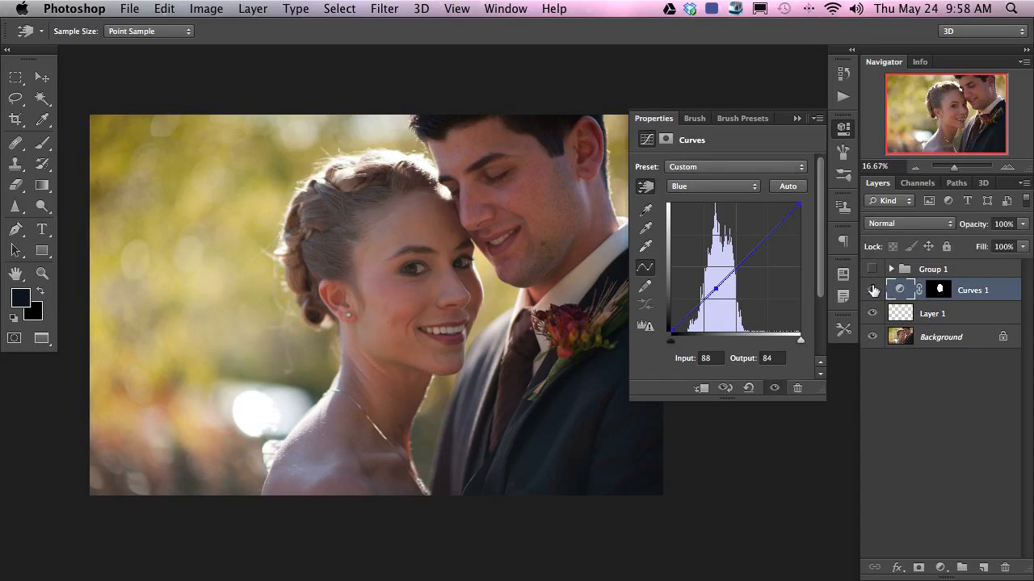
click(873, 291)
click(873, 291)
click(872, 291)
click(872, 291)
click(872, 290)
click(871, 292)
click(873, 291)
click(873, 290)
Reduce the Curves 1 layer's opacity to 75% and check its mask on its own.
drag(984, 234, 950, 233)
key(l)
alt+click(938, 292)
alt+click(929, 293)
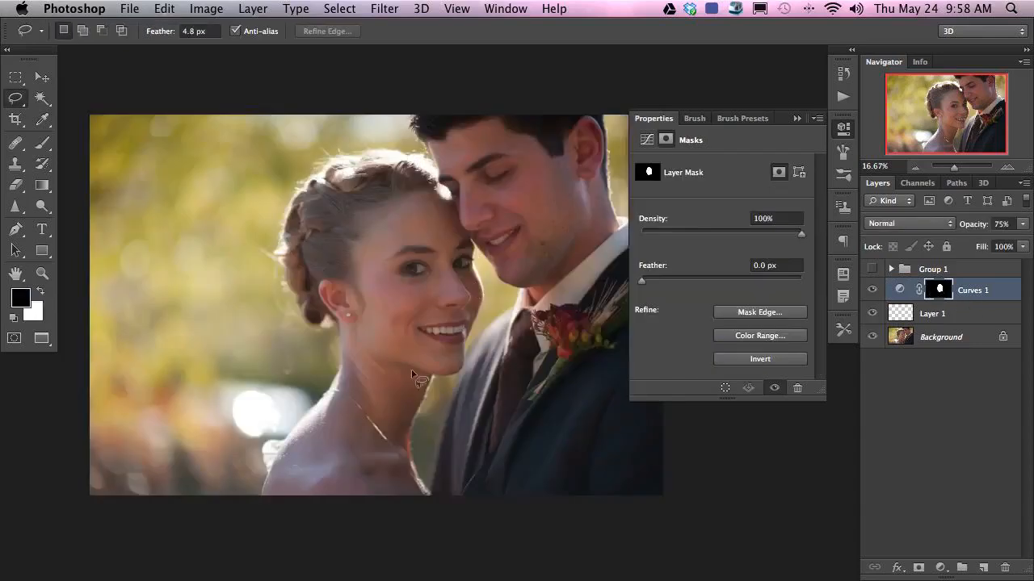
Extend the Curves 1 mask over the bride's face edges, jaw and neck with a soft white brush at 20% flow.
key(b)
drag(378, 336, 412, 340)
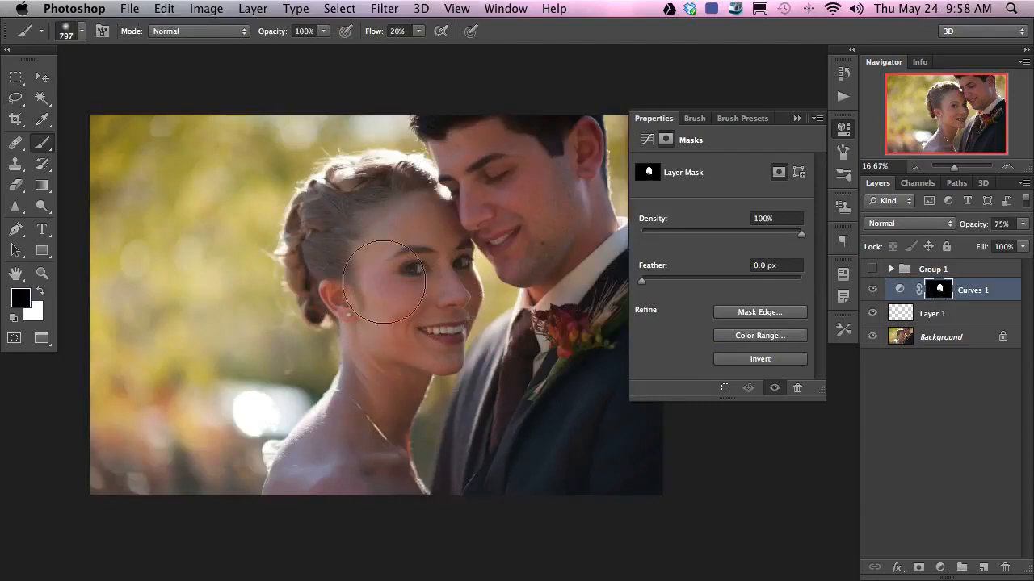
key(x)
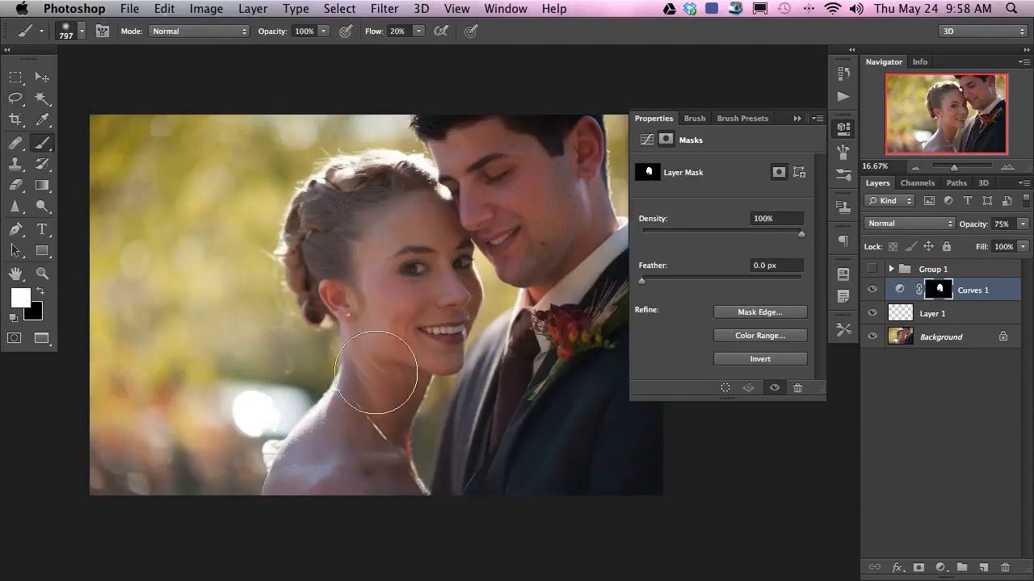
mouse_move(449, 276)
mouse_down()
mouse_move(378, 240)
mouse_move(358, 284)
mouse_move(379, 230)
mouse_move(363, 338)
mouse_move(388, 333)
mouse_move(368, 331)
mouse_move(386, 196)
mouse_move(417, 346)
mouse_move(409, 388)
mouse_move(374, 393)
mouse_up()
Display the Curves 1 mask, soften it with a 43.0-pixel Gaussian Blur, and return to the image view.
alt+click(938, 290)
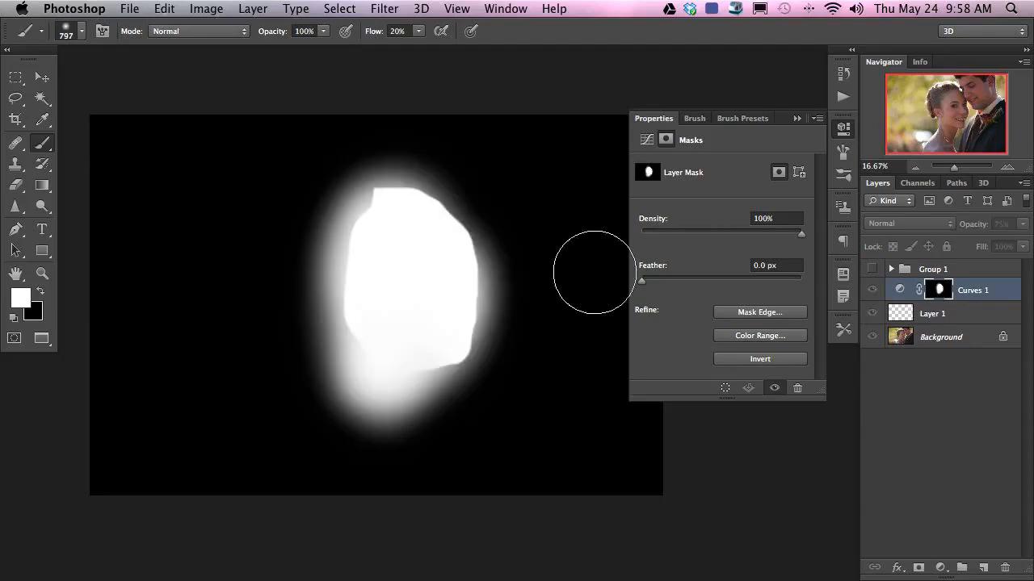
key(super+alt+f)
key(Return)
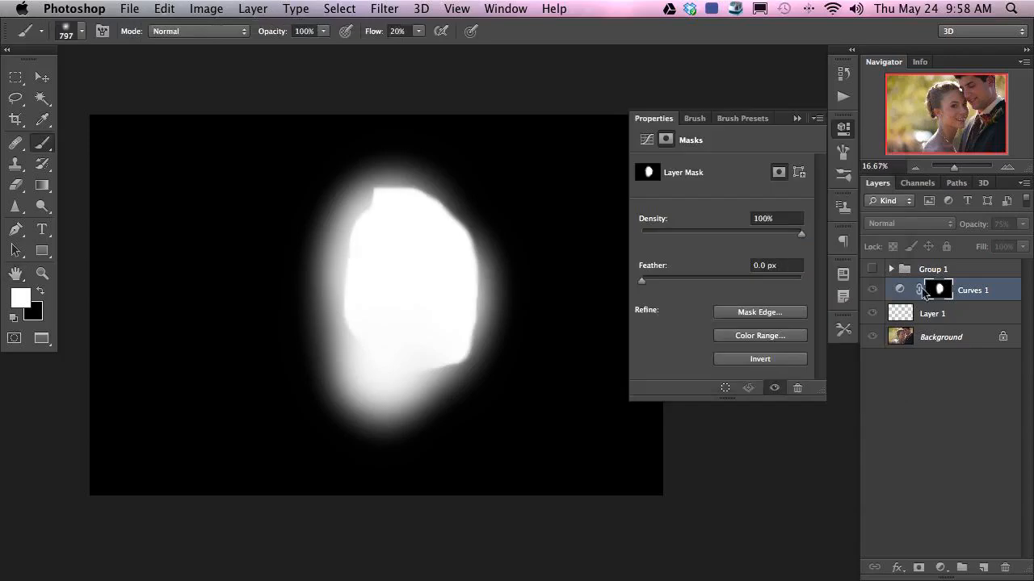
click(386, 9)
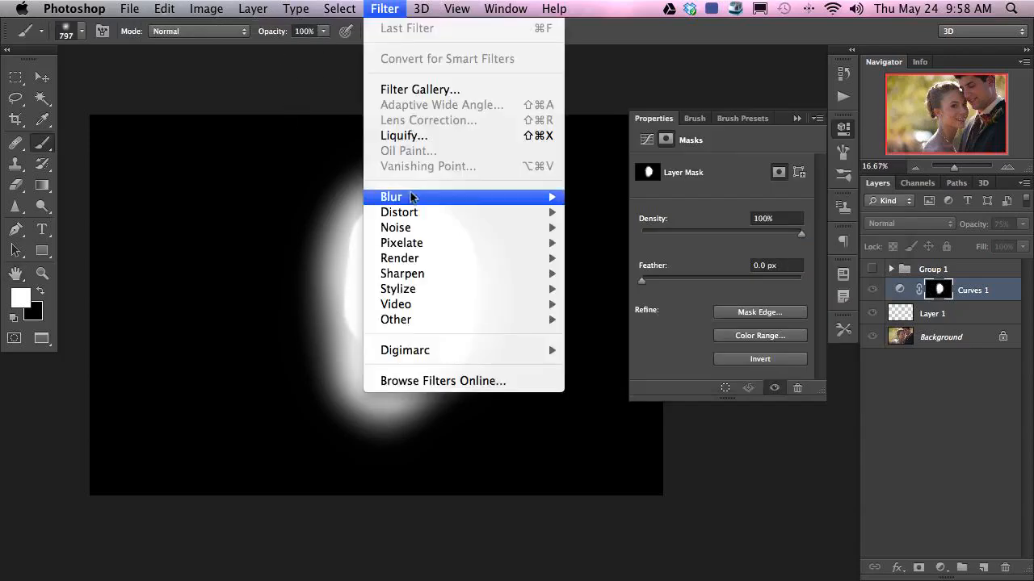
mouse_move(411, 197)
click(597, 321)
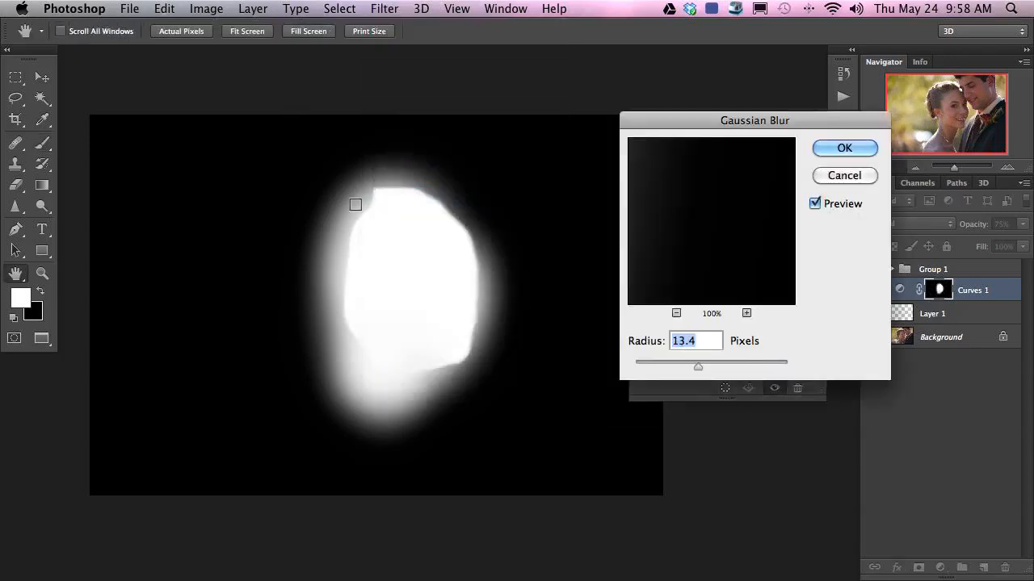
drag(698, 366, 715, 370)
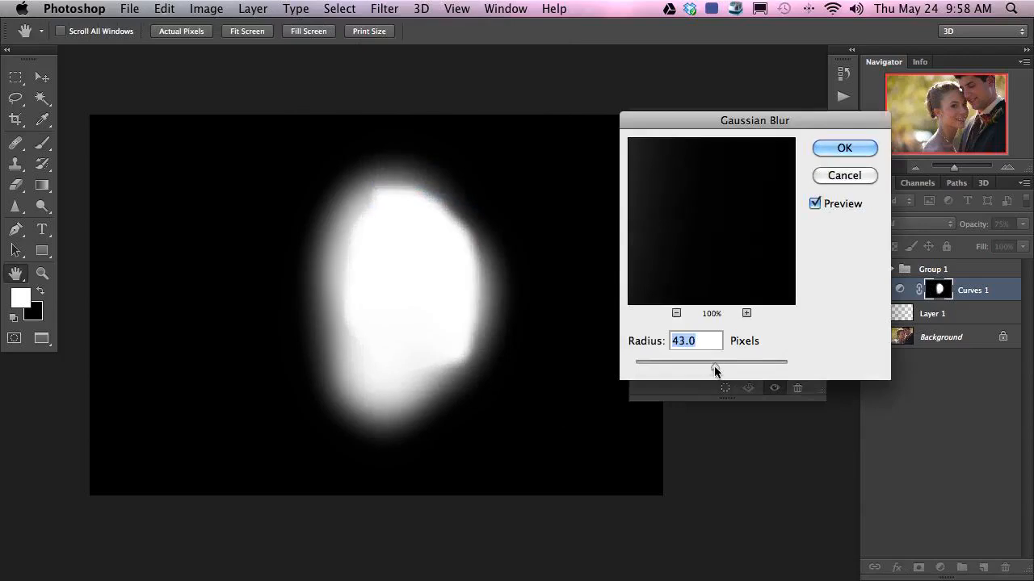
click(848, 149)
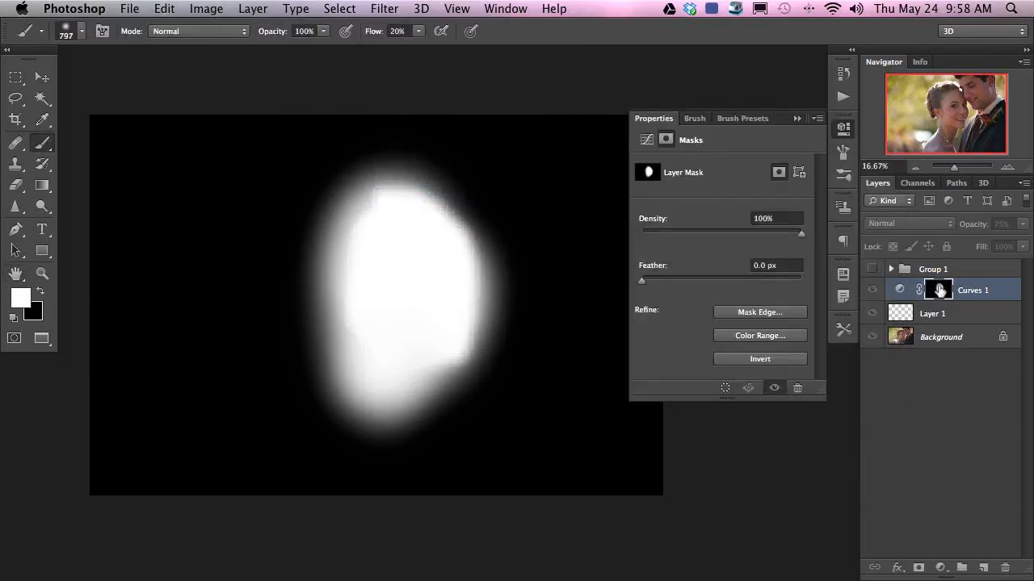
alt+click(939, 290)
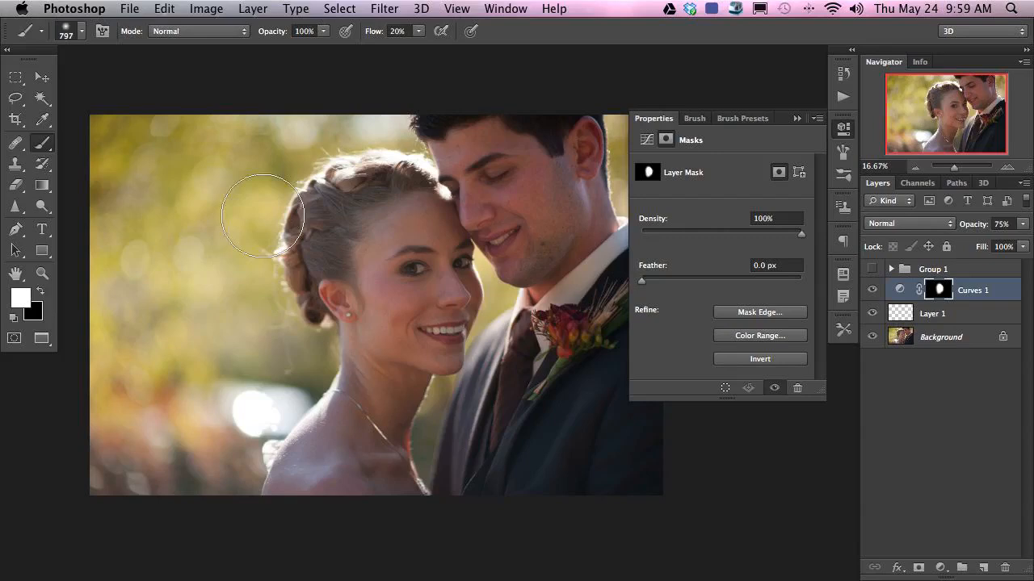
Lasso a patch of background beside the bride's hair with a 4.8 px feather and preview its edge in Quick Mask.
click(17, 101)
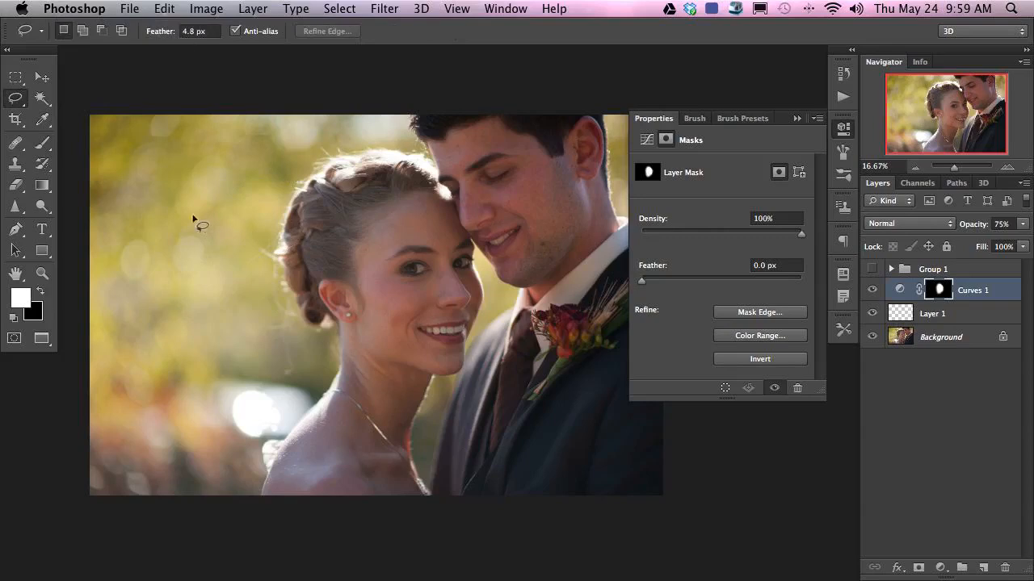
drag(182, 186, 181, 187)
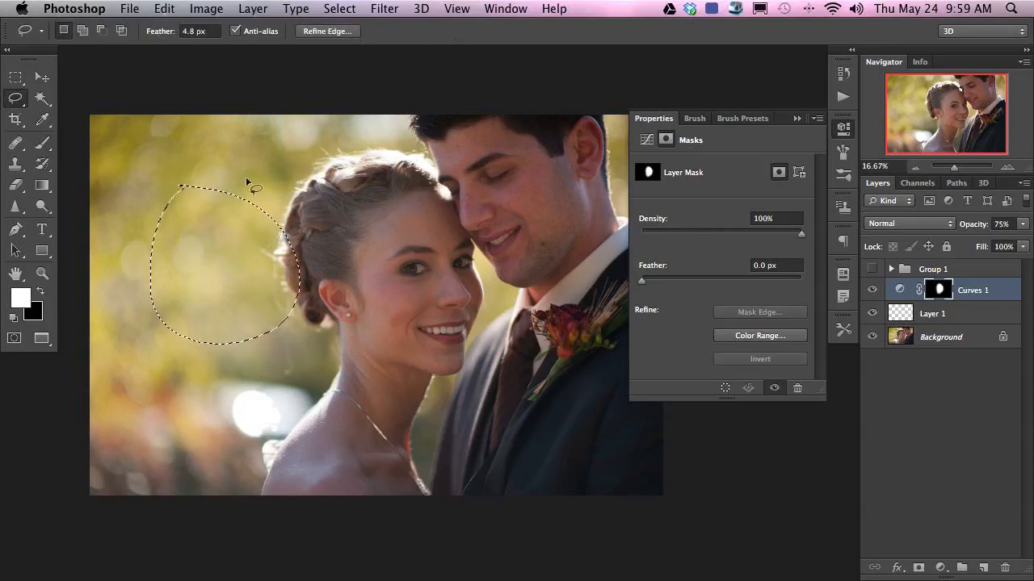
key(q)
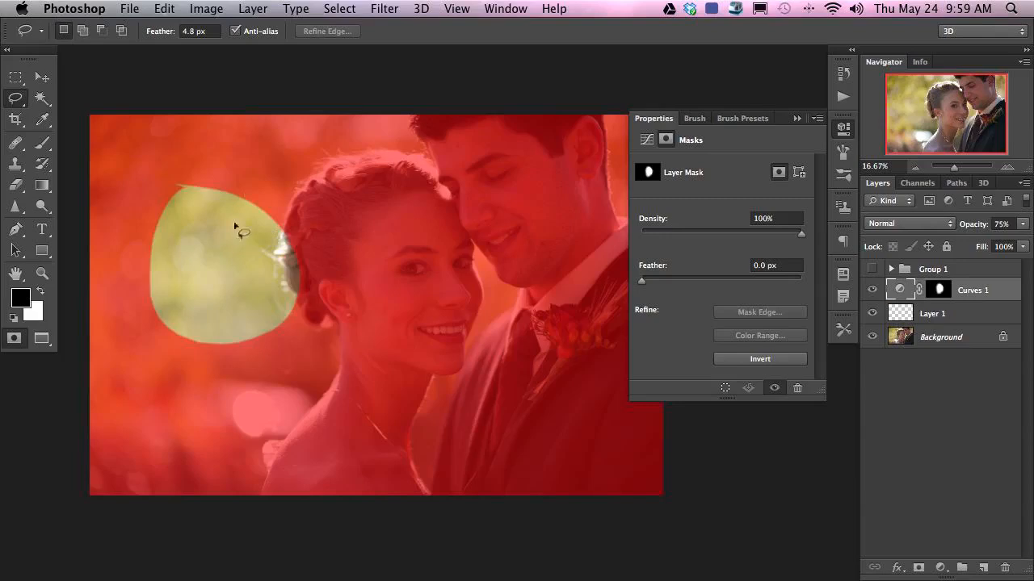
key(q)
Raise the lasso feather to 10.6 px, select an area overlapping the bride's upper hair, and preview its edge in Quick Mask.
drag(161, 33, 204, 44)
mouse_move(277, 157)
mouse_down()
mouse_move(284, 149)
mouse_move(317, 212)
mouse_up()
key(q)
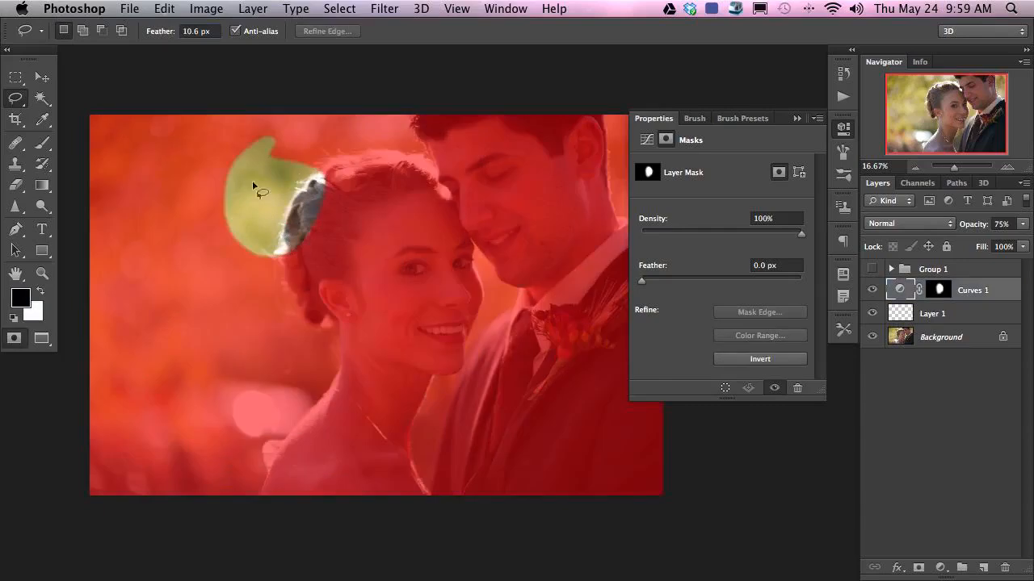
key(q)
Increase the lasso feather to 20.4 px, select a patch of the blurred background, and preview its edge in Quick Mask.
drag(162, 37, 239, 40)
drag(131, 237, 133, 240)
key(q)
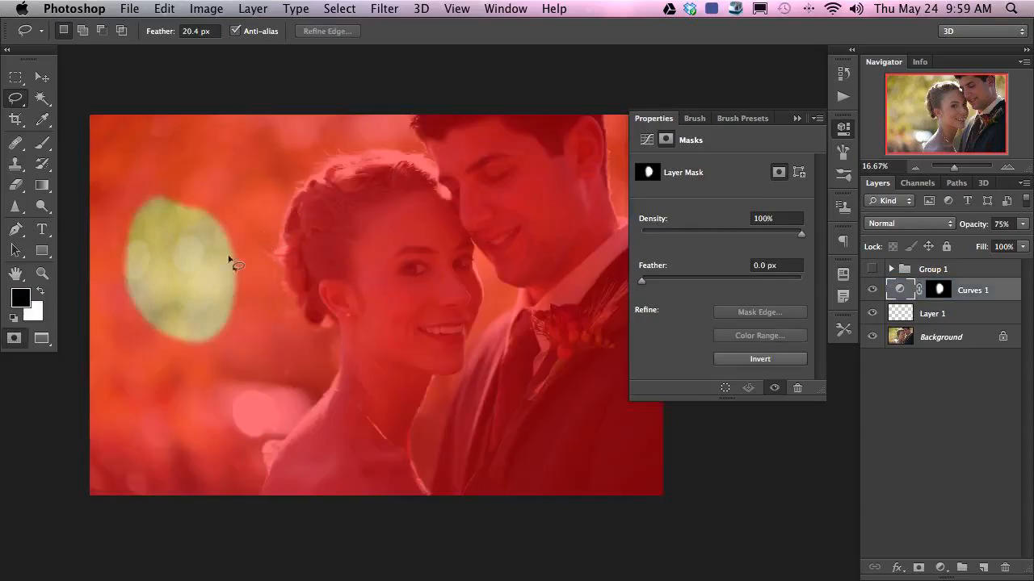
key(q)
Set the lasso feather to 25.7 px and test it around the back of the bride's hair in Quick Mask.
drag(159, 35, 194, 42)
drag(234, 171, 236, 172)
key(q)
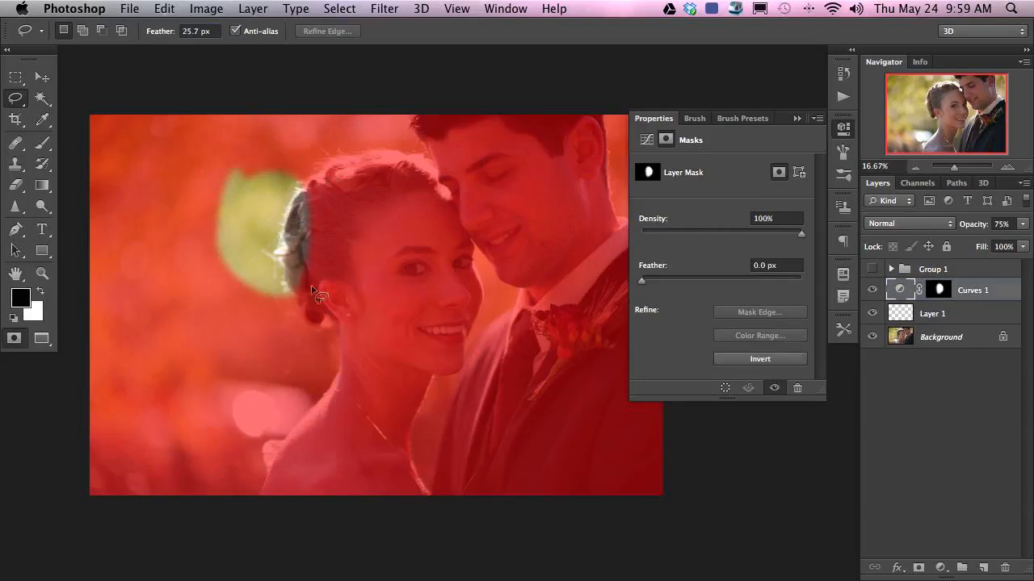
key(q)
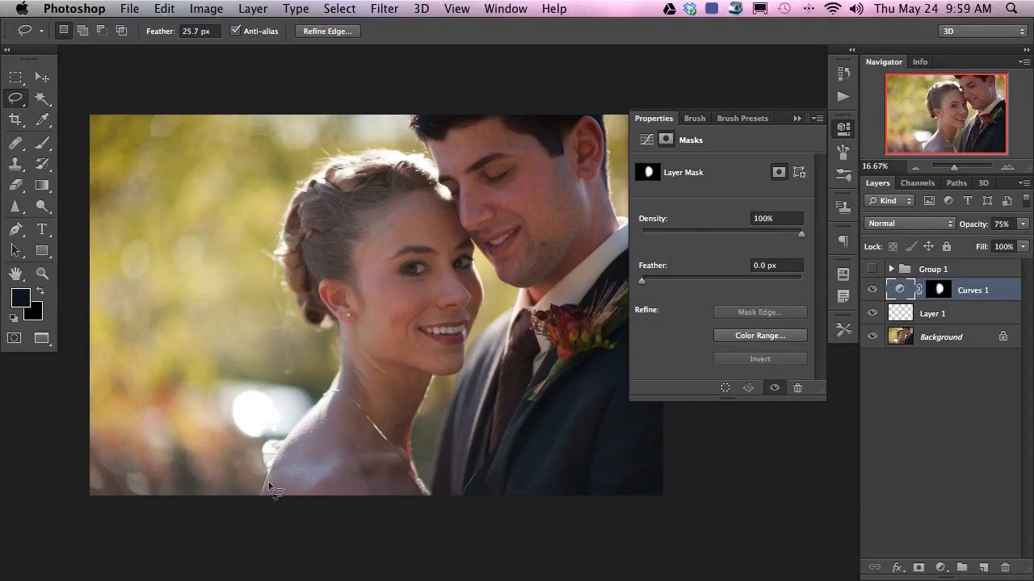
Lasso the bride's shoulder and chest with the 25.7 px feather and check the selection in Quick Mask.
mouse_move(260, 510)
mouse_down()
mouse_move(295, 423)
mouse_move(338, 384)
mouse_move(361, 388)
mouse_move(402, 429)
mouse_move(440, 502)
mouse_move(416, 546)
mouse_move(388, 567)
mouse_up()
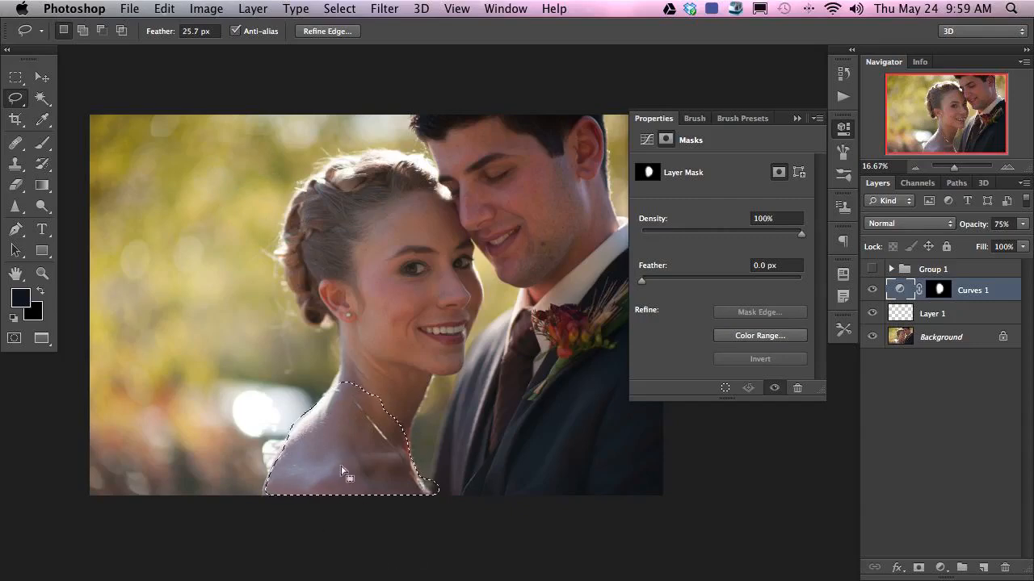
key(q)
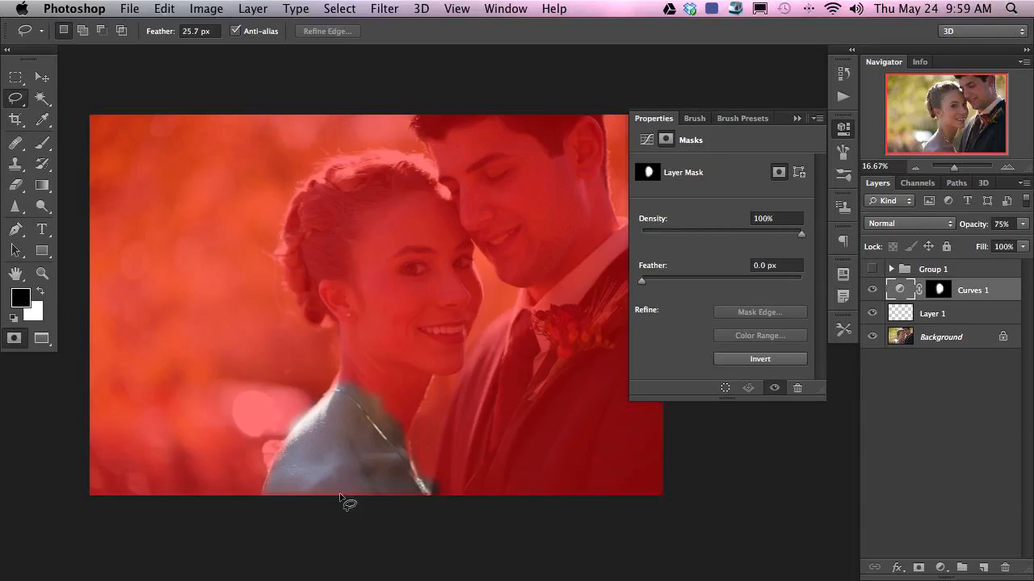
key(q)
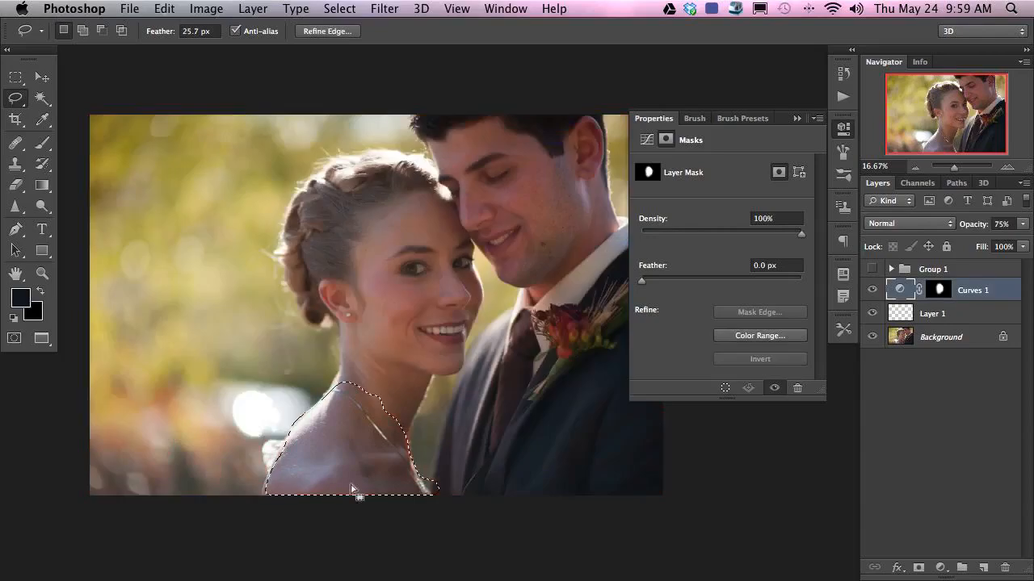
Add a Curves adjustment layer masked to the selection and lower its Blue curve at the bride's chest from input 110 to output 96.
click(945, 568)
click(959, 378)
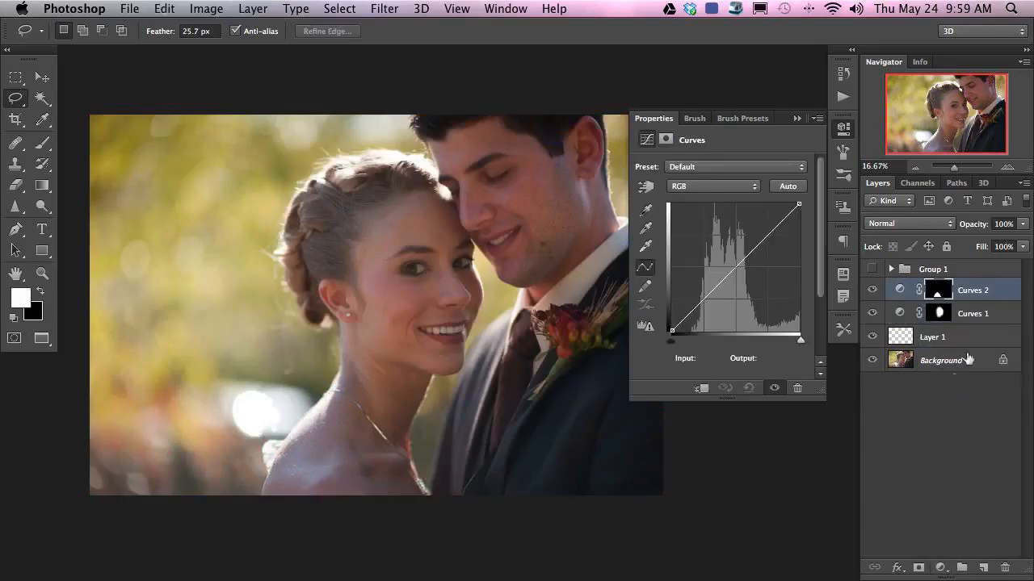
click(706, 186)
click(705, 217)
click(645, 186)
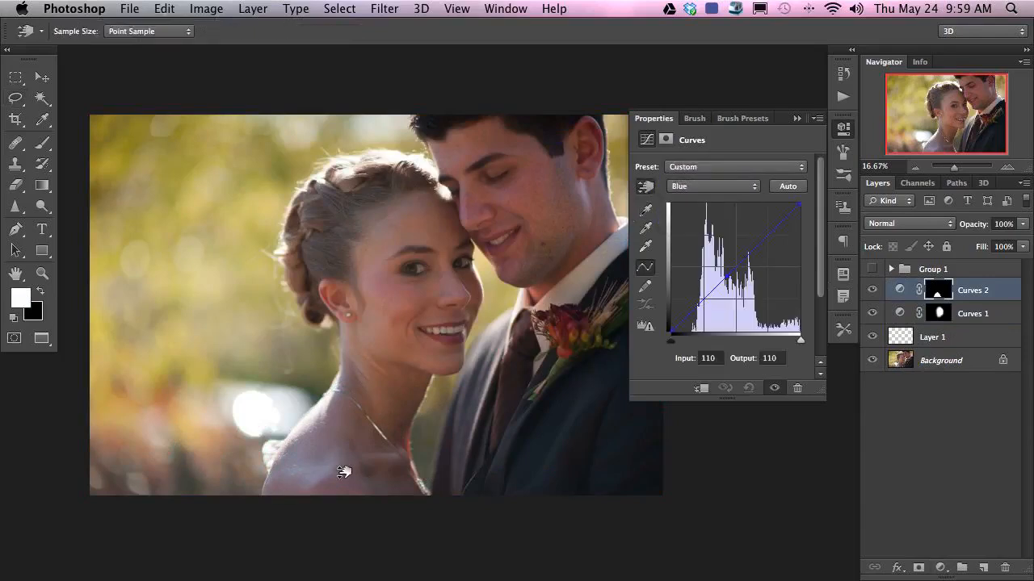
drag(344, 473, 341, 483)
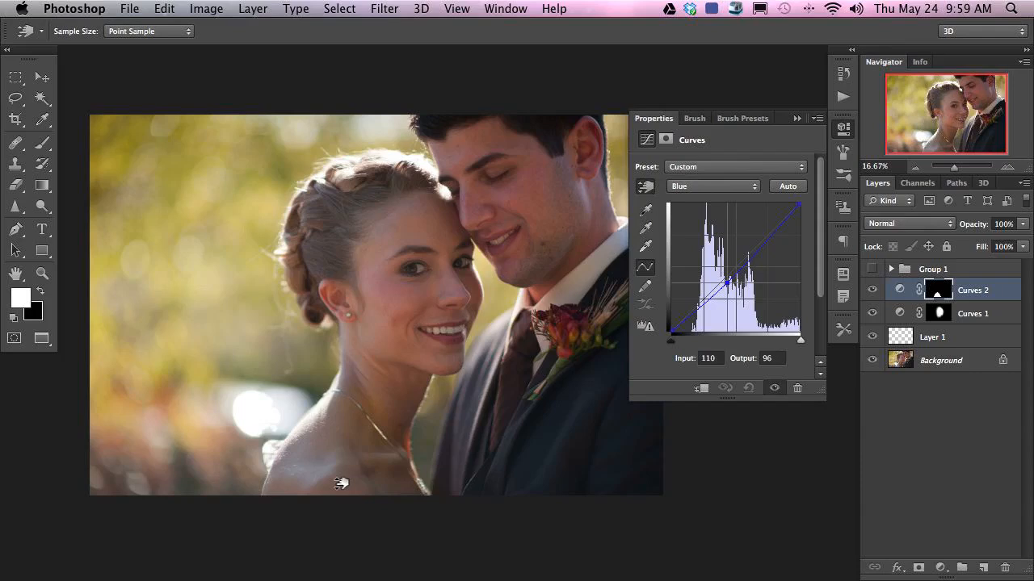
Raise the Red curve of the Curves 2 layer at the bride's chest from input 107 to output 117.
click(706, 186)
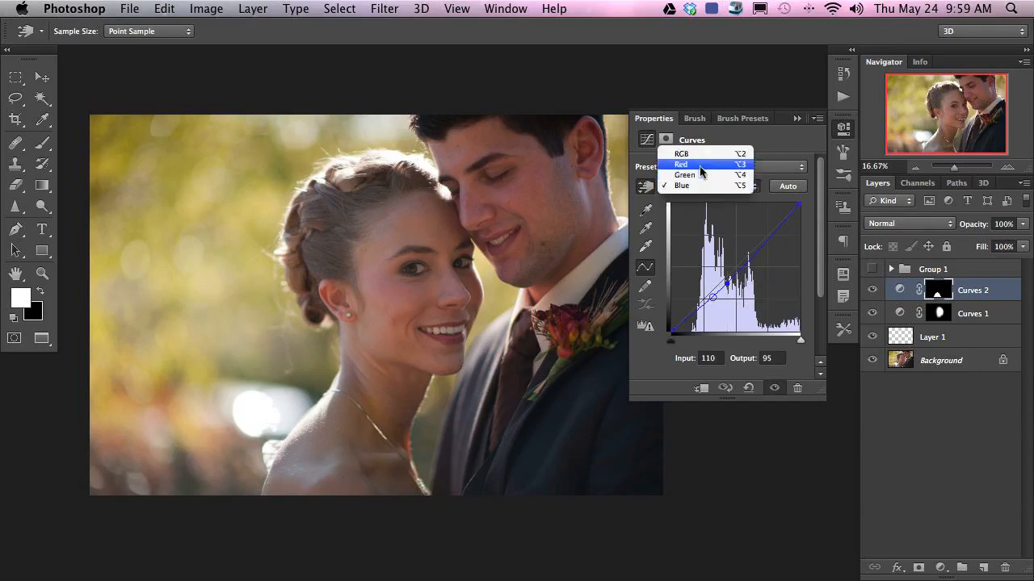
click(697, 163)
drag(355, 475, 353, 469)
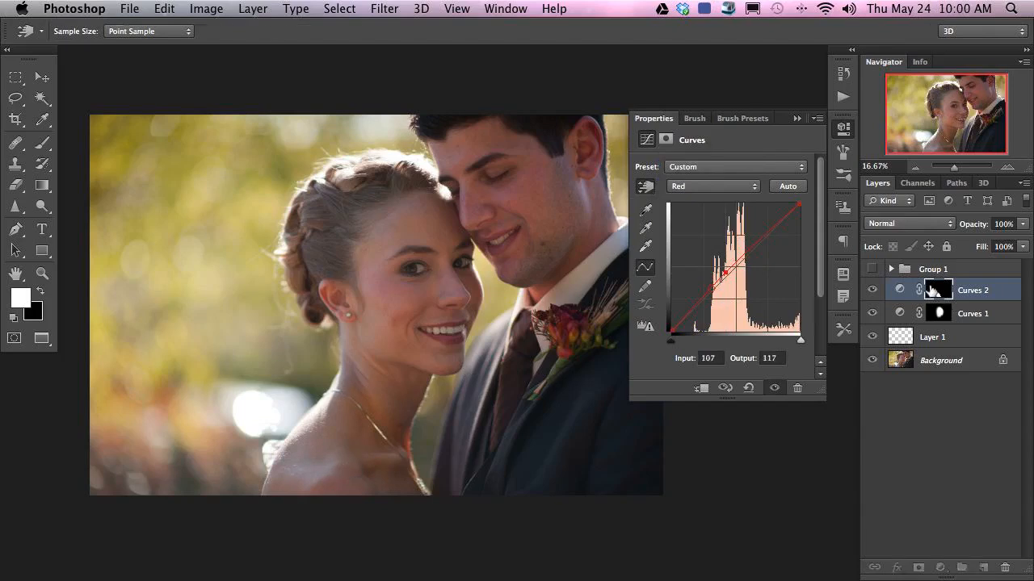
Paint white on the Curves 2 mask with a soft brush at 20% flow to extend the correction over the bride's neck.
key(l)
click(937, 290)
key(b)
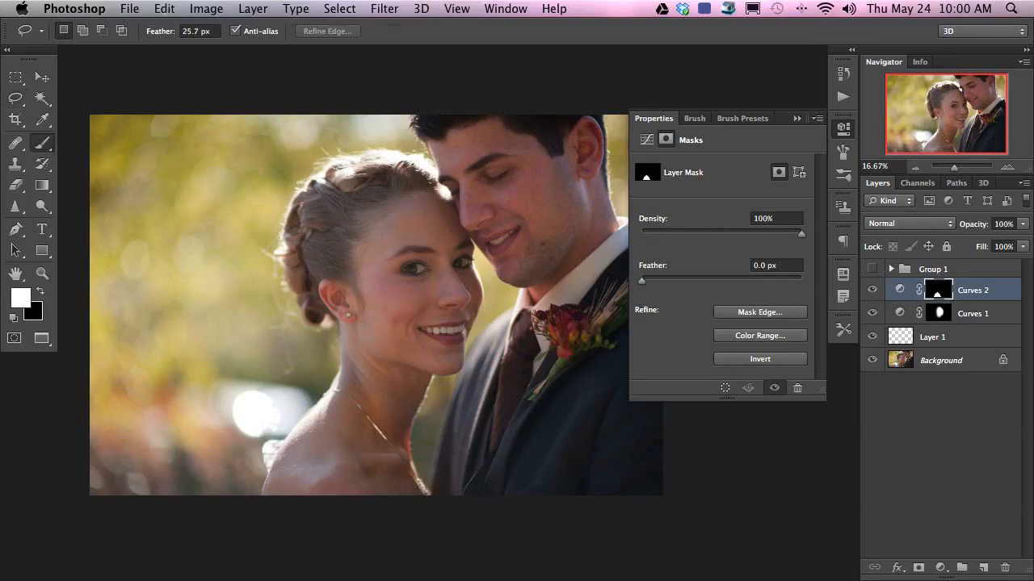
key(x)
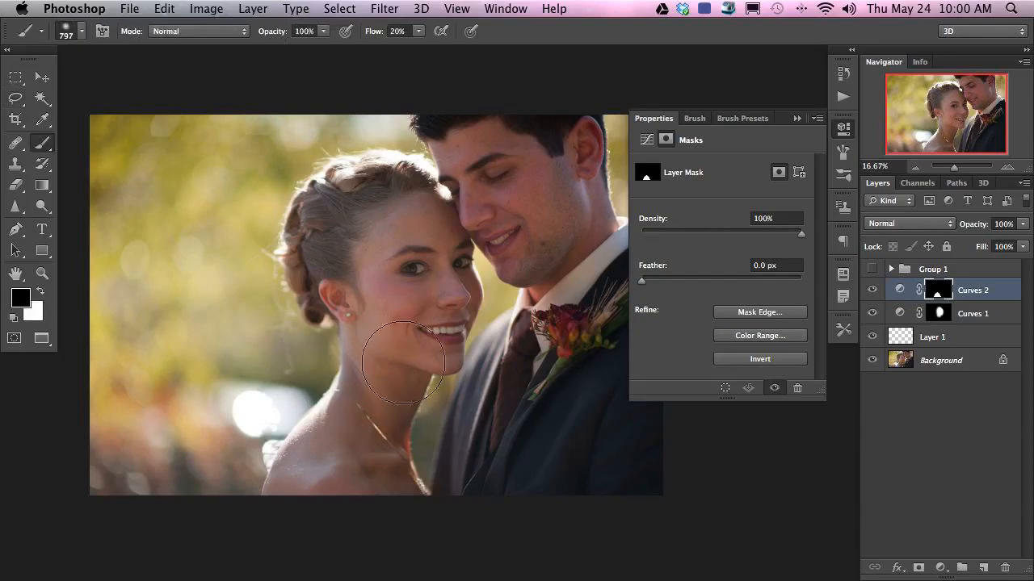
key(x)
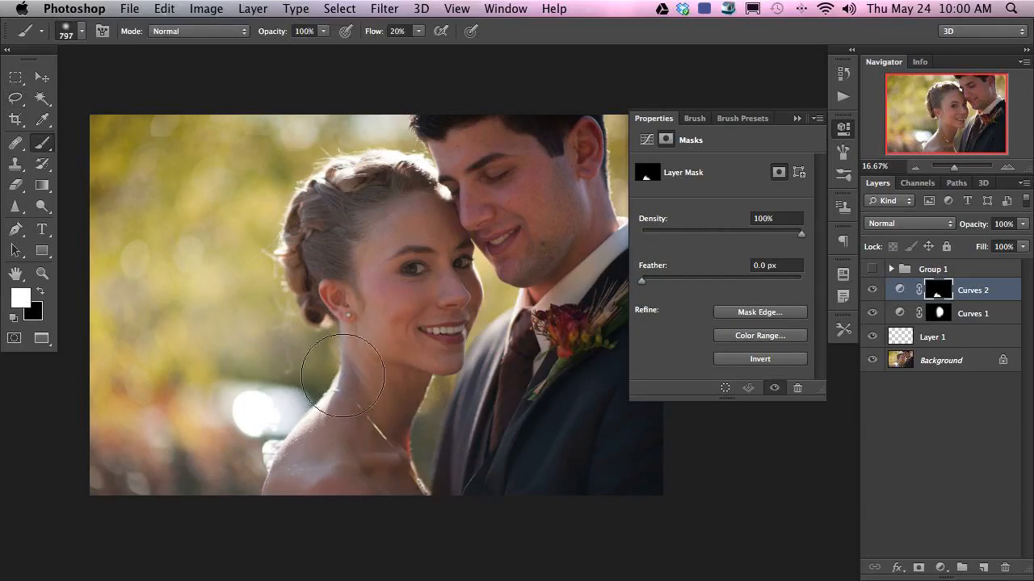
drag(411, 398, 388, 396)
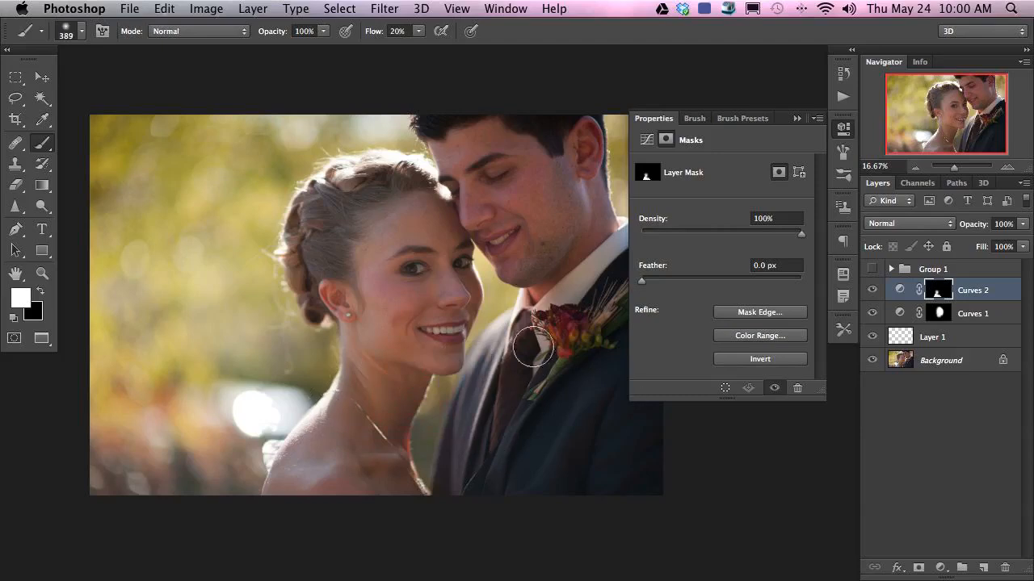
Toggle the Curves 2 layer's visibility repeatedly to compare the bride's neck and chest with and without the correction.
click(871, 292)
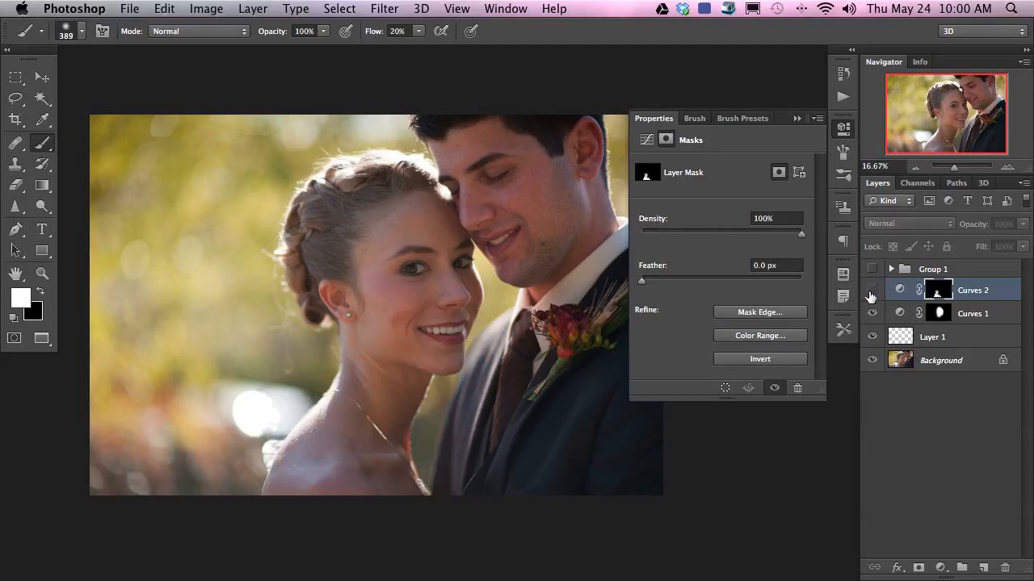
click(871, 292)
click(866, 293)
click(867, 293)
click(864, 292)
click(872, 293)
click(872, 294)
click(871, 294)
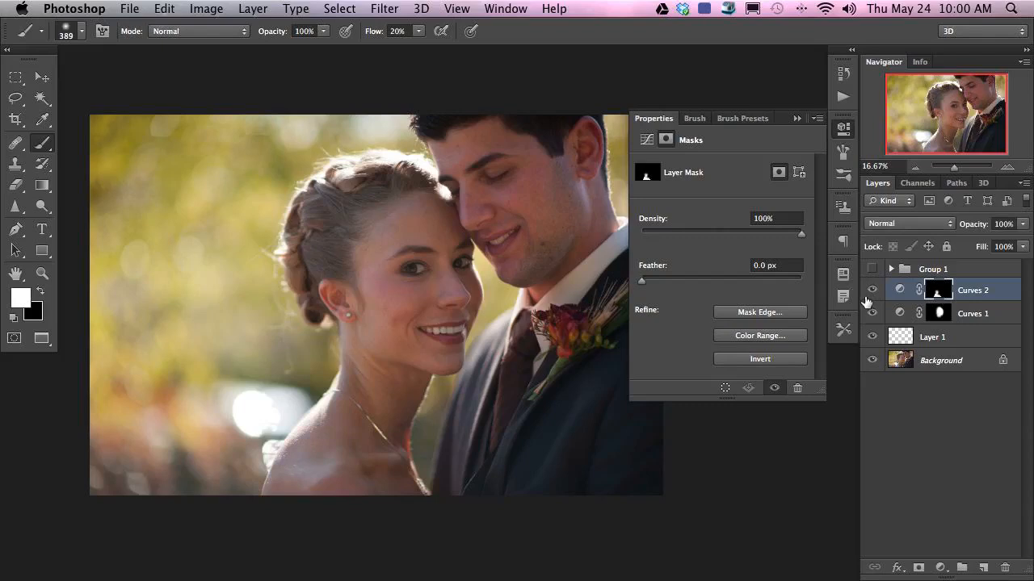
click(871, 291)
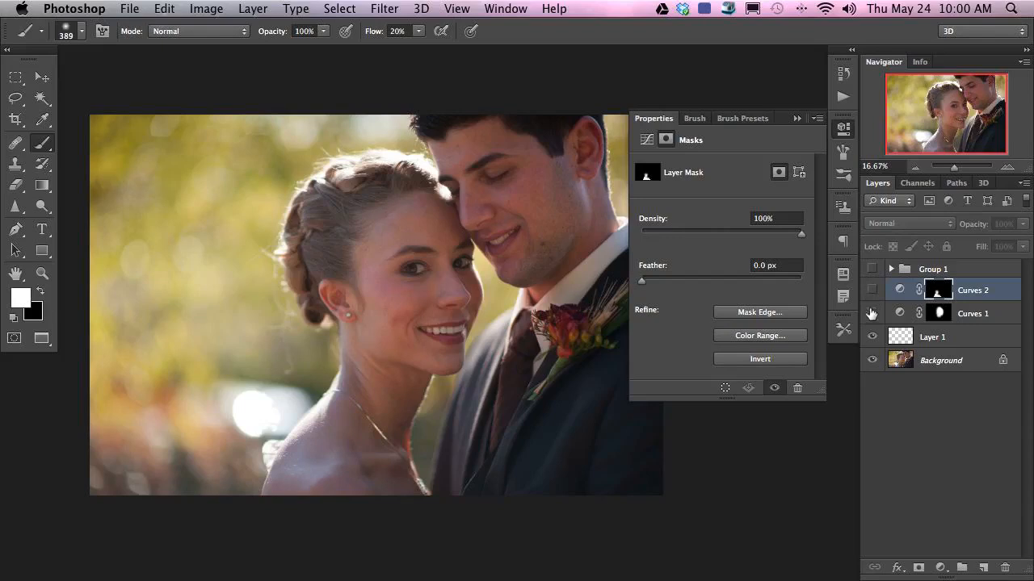
click(871, 291)
click(872, 295)
click(871, 291)
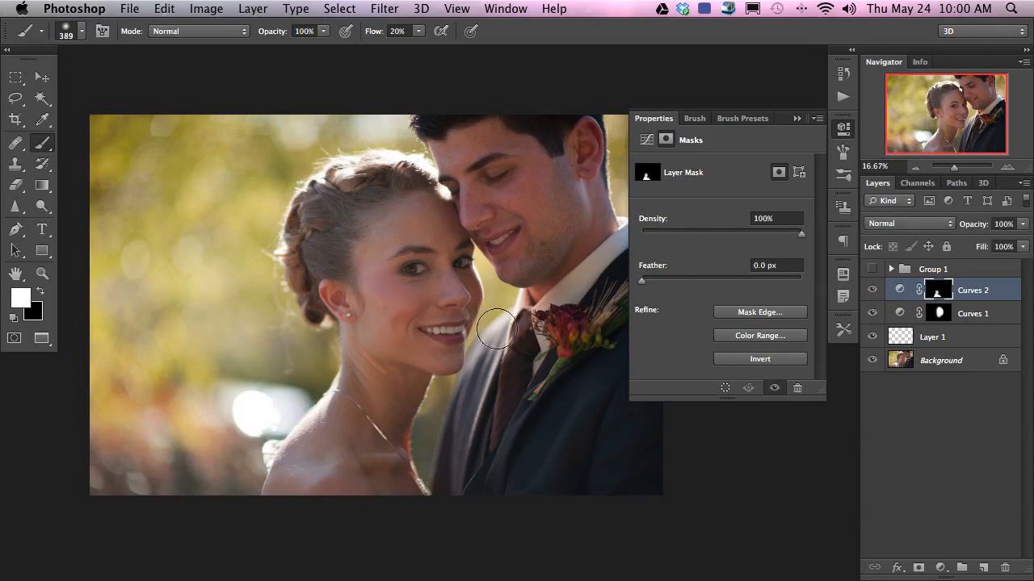
Lasso the groom's face with the 25.7 px feather and add a Curves adjustment layer masked to it.
scroll(404, 307, right, 2)
scroll(364, 258, up, 2)
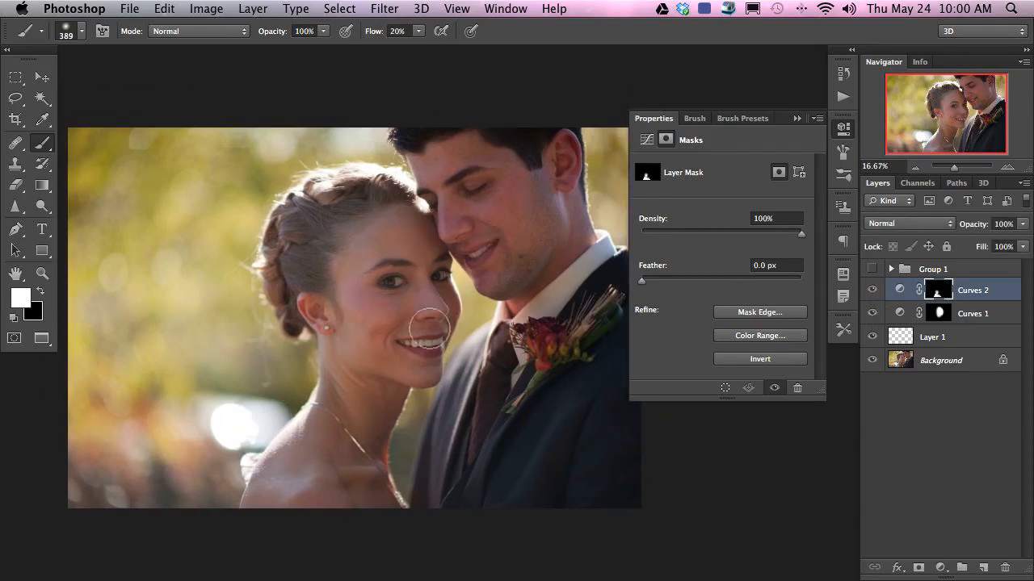
key(l)
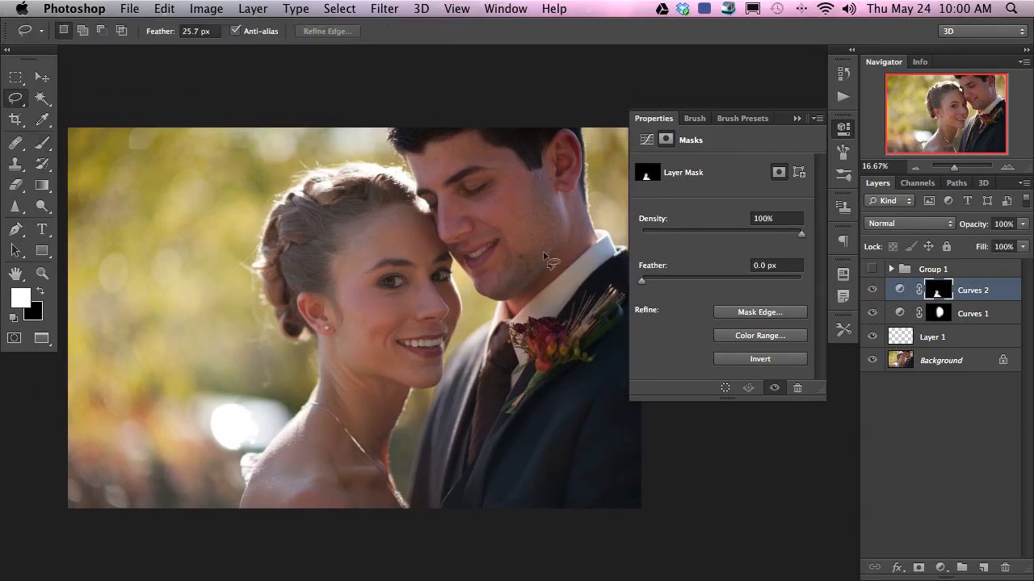
mouse_move(414, 168)
mouse_down()
mouse_move(440, 241)
mouse_move(472, 297)
mouse_move(491, 305)
mouse_move(541, 209)
mouse_move(525, 143)
mouse_move(467, 133)
mouse_up()
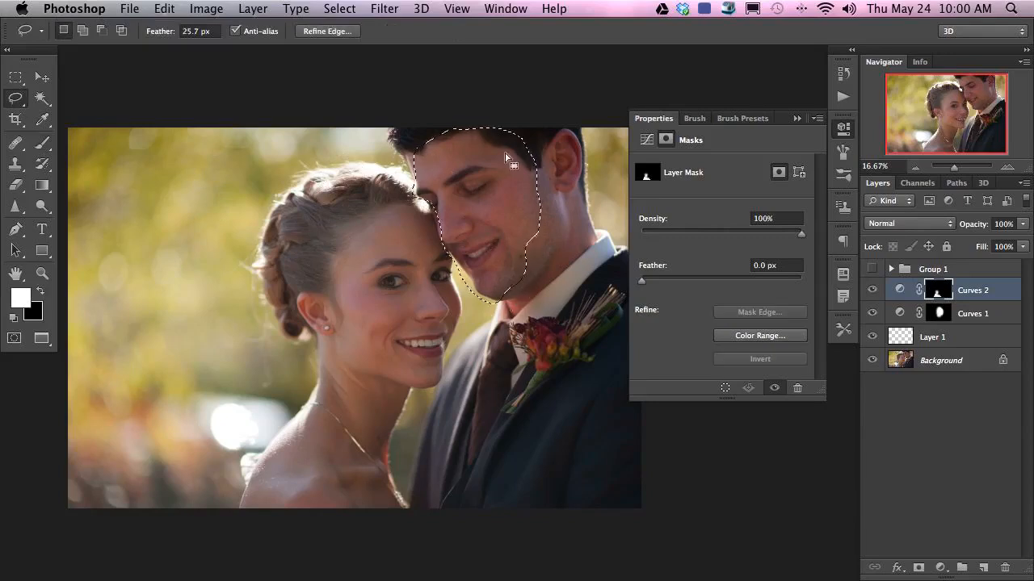
click(940, 568)
click(957, 386)
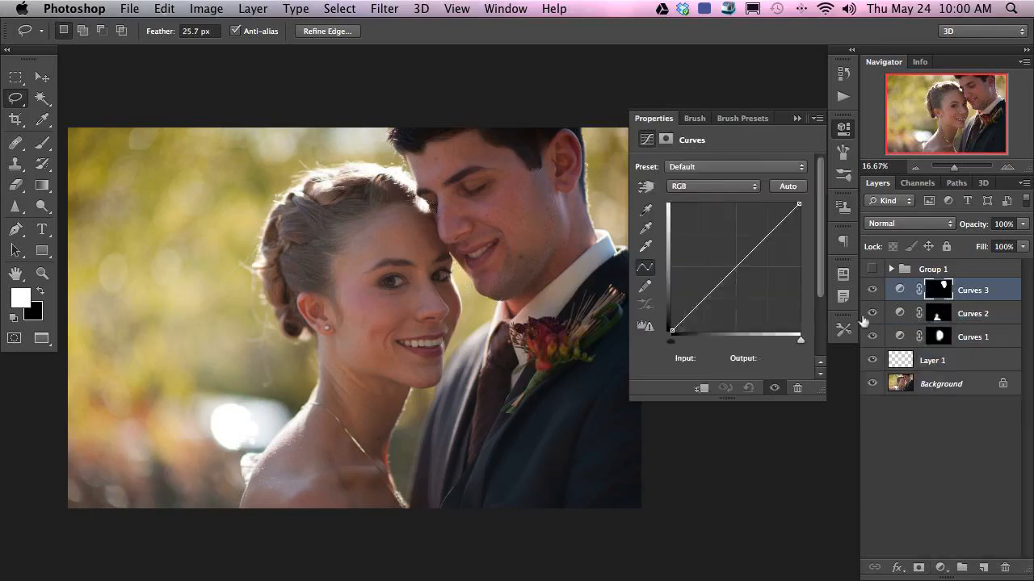
Lower the Red curve of the groom's Curves layer at his cheek from input 141 to output 135.
click(685, 187)
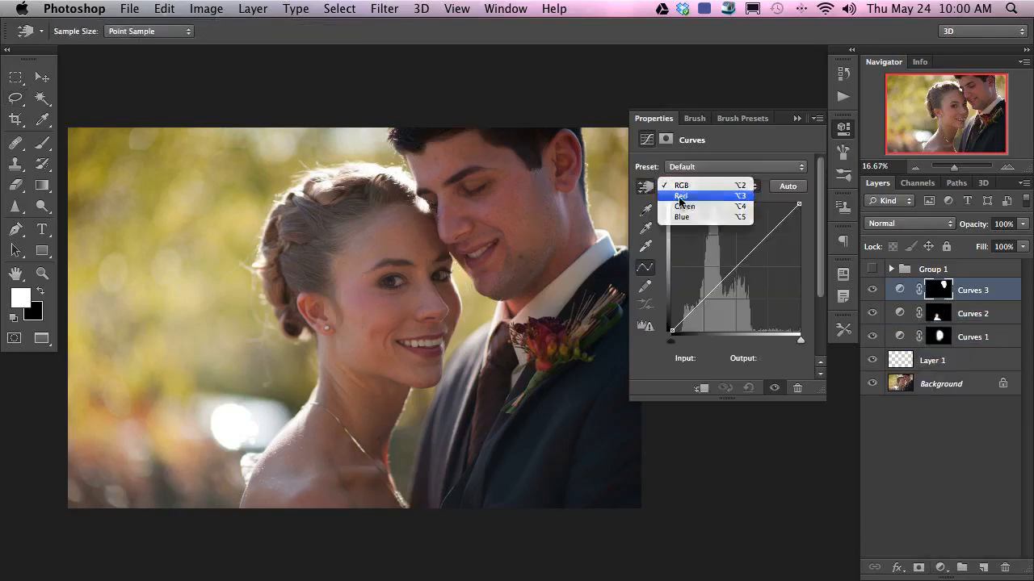
click(685, 196)
click(498, 205)
drag(499, 205, 501, 208)
Toggle the Curves 3 and Curves 2 layers to compare the couple's skin tones with and without the corrections.
click(872, 291)
click(873, 291)
click(872, 291)
click(872, 291)
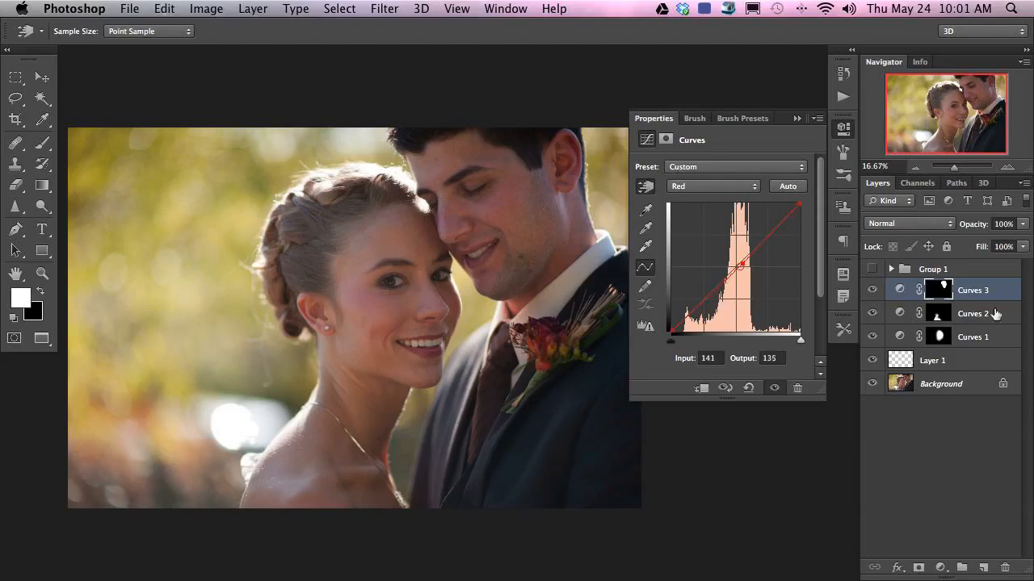
click(873, 291)
click(873, 292)
click(872, 313)
click(872, 290)
drag(871, 313, 871, 290)
Lasso both faces and the bride's neck and chest, add a Curves layer masked to the selection, and check its mask.
key(l)
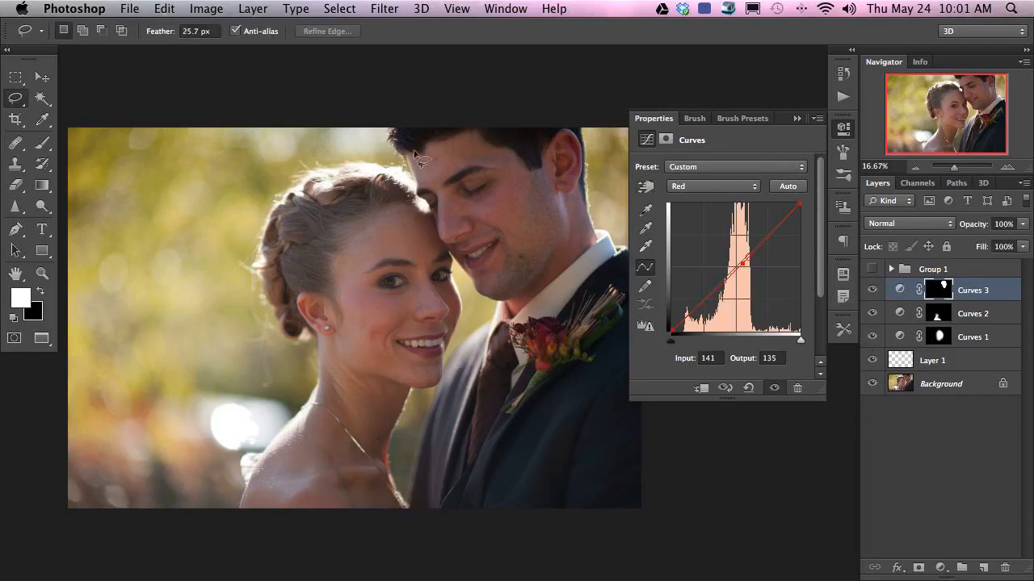
mouse_move(436, 214)
mouse_down()
mouse_move(502, 312)
mouse_move(571, 272)
mouse_move(578, 160)
mouse_move(536, 115)
mouse_move(408, 144)
mouse_up()
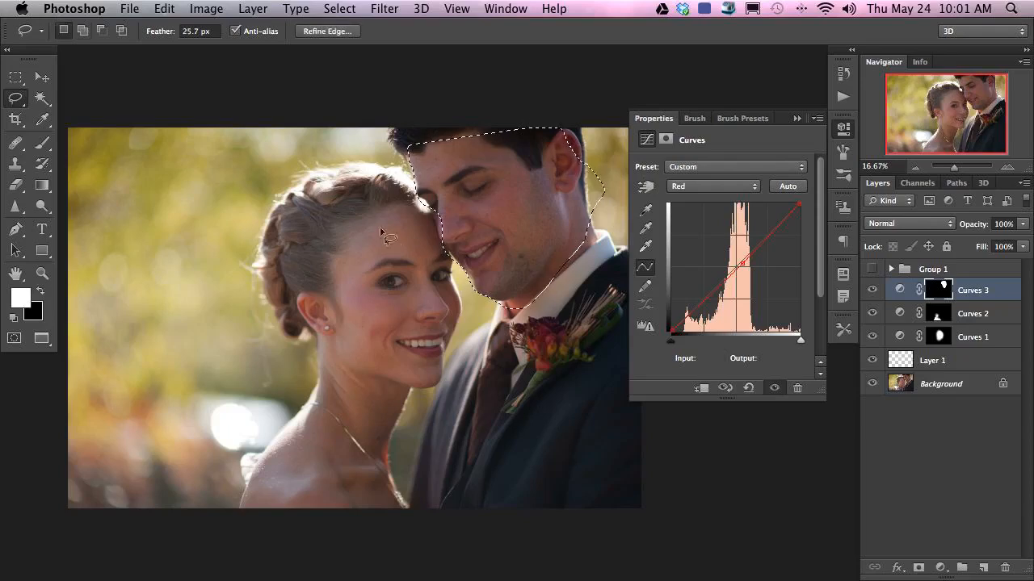
mouse_move(432, 198)
mouse_down()
mouse_move(365, 192)
mouse_move(323, 230)
mouse_move(307, 280)
mouse_move(329, 371)
mouse_move(281, 446)
mouse_move(287, 475)
mouse_move(353, 510)
mouse_move(393, 502)
mouse_move(394, 415)
mouse_move(417, 384)
mouse_move(439, 383)
mouse_move(462, 295)
mouse_move(430, 191)
mouse_up()
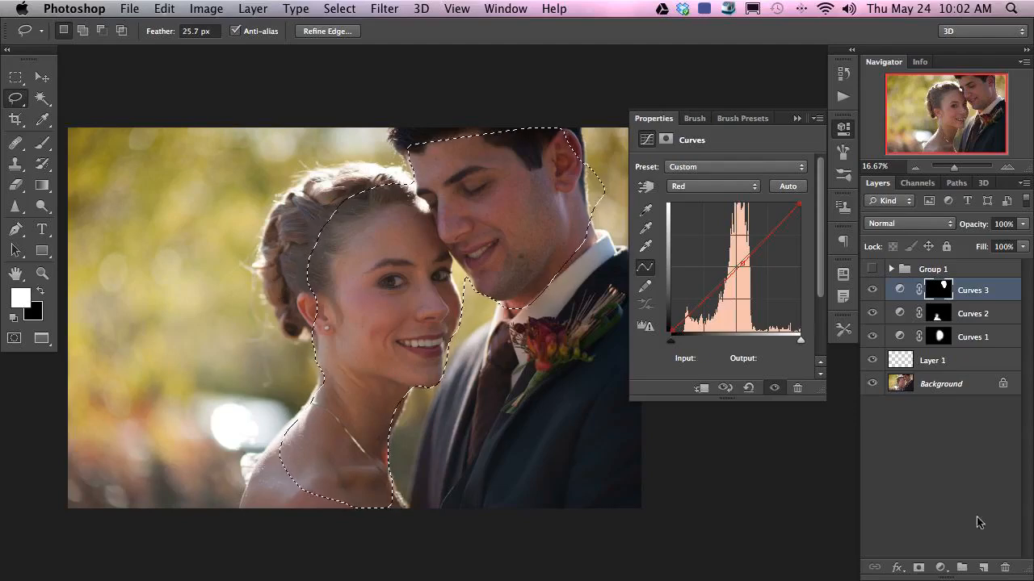
click(940, 568)
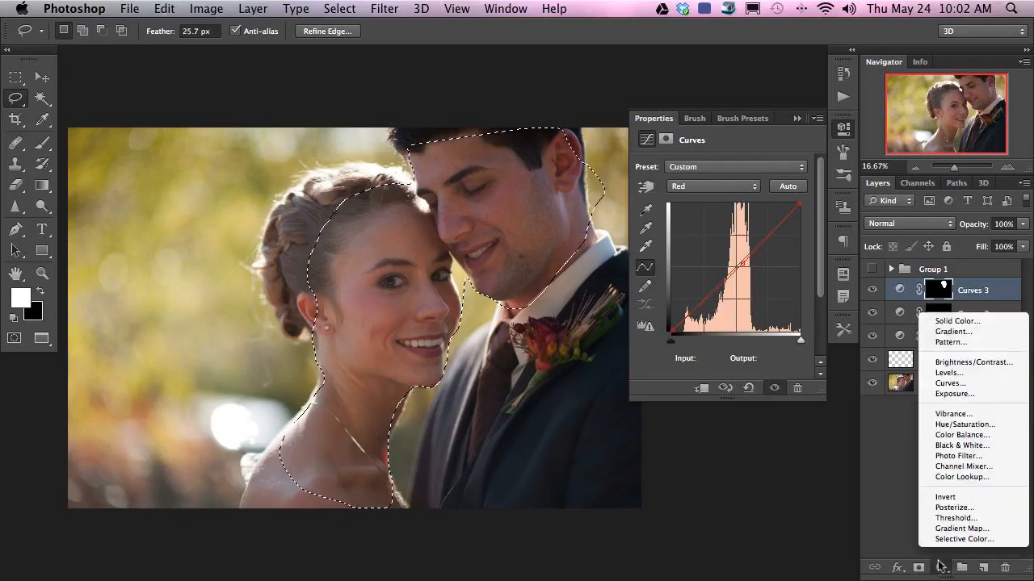
click(950, 383)
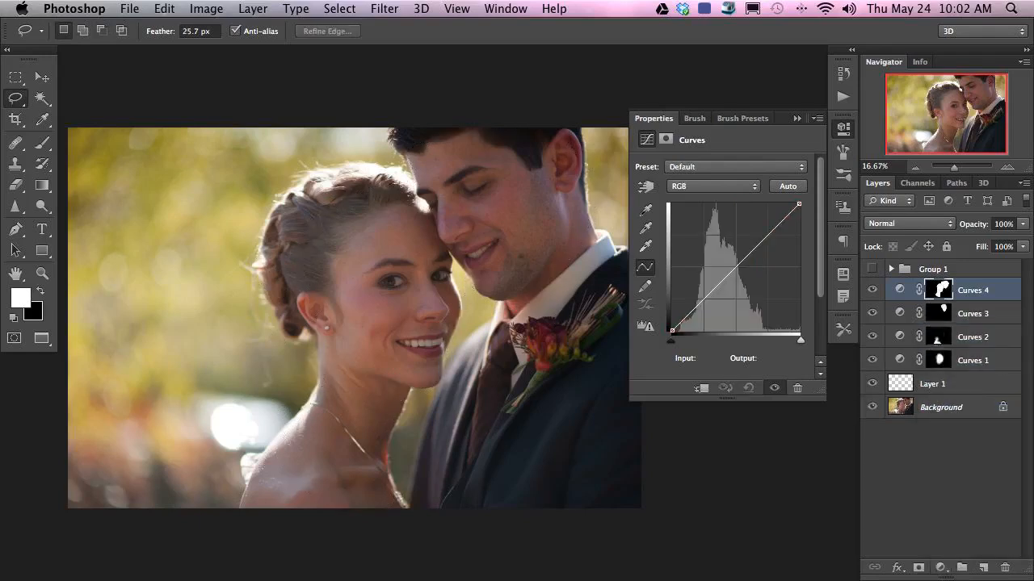
alt+click(937, 292)
alt+click(937, 296)
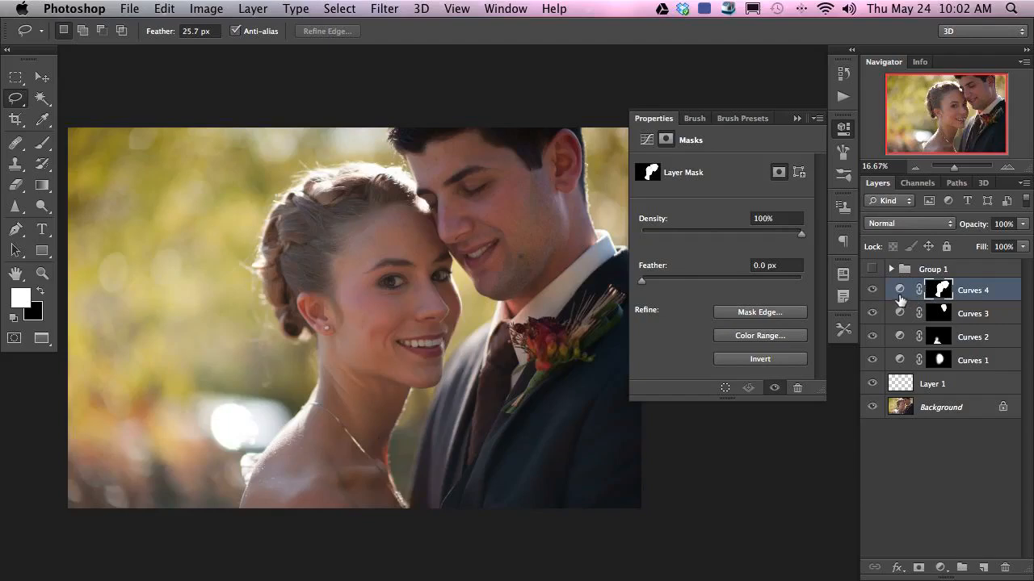
Try a steep RGB contrast curve on the couple's skin in the Curves 4 layer and reset the adjustment.
click(901, 292)
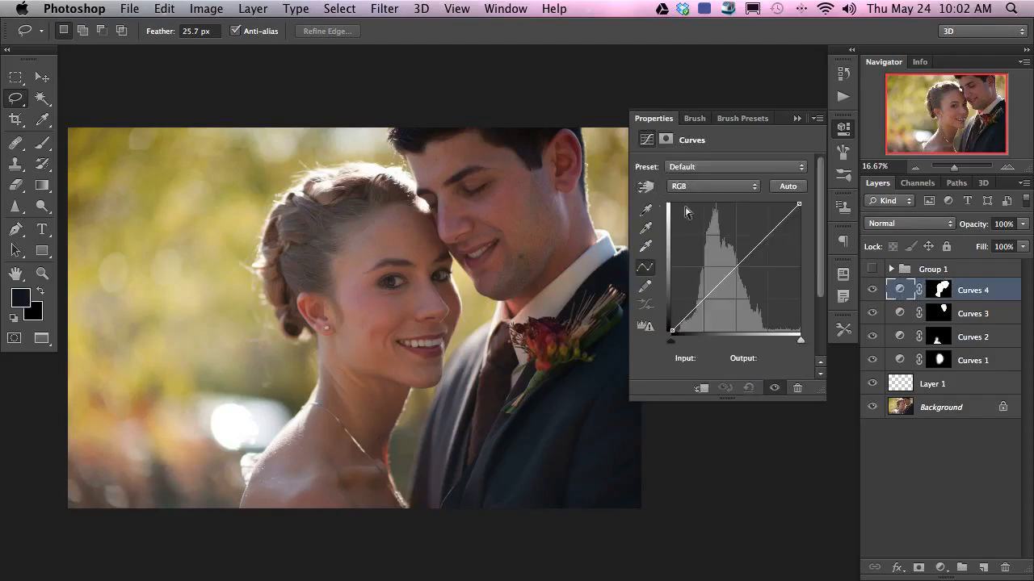
click(648, 187)
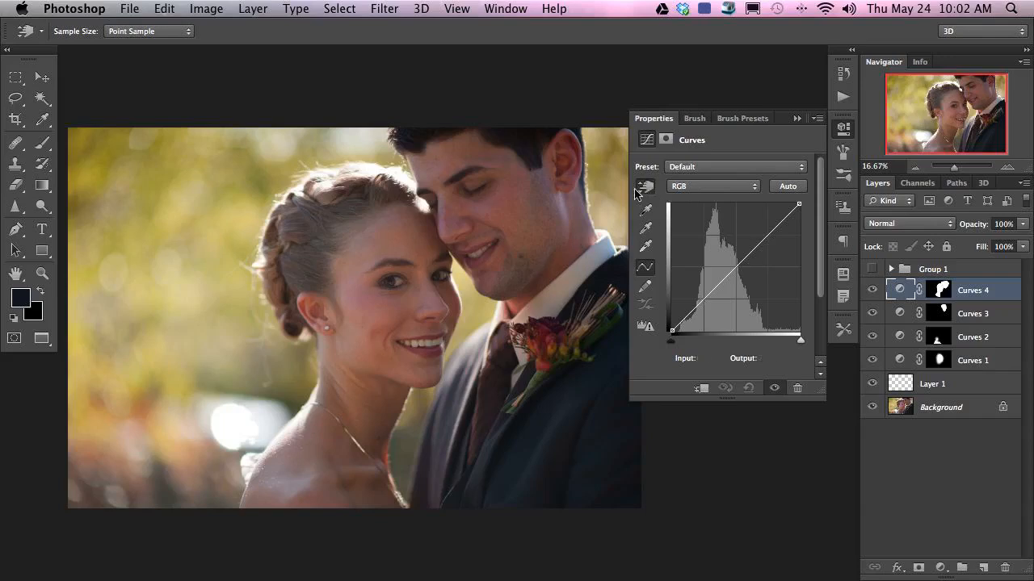
drag(399, 234, 400, 232)
mouse_move(416, 279)
mouse_down()
mouse_move(429, 297)
mouse_move(396, 301)
mouse_move(416, 303)
mouse_move(435, 276)
mouse_up()
drag(503, 221, 514, 213)
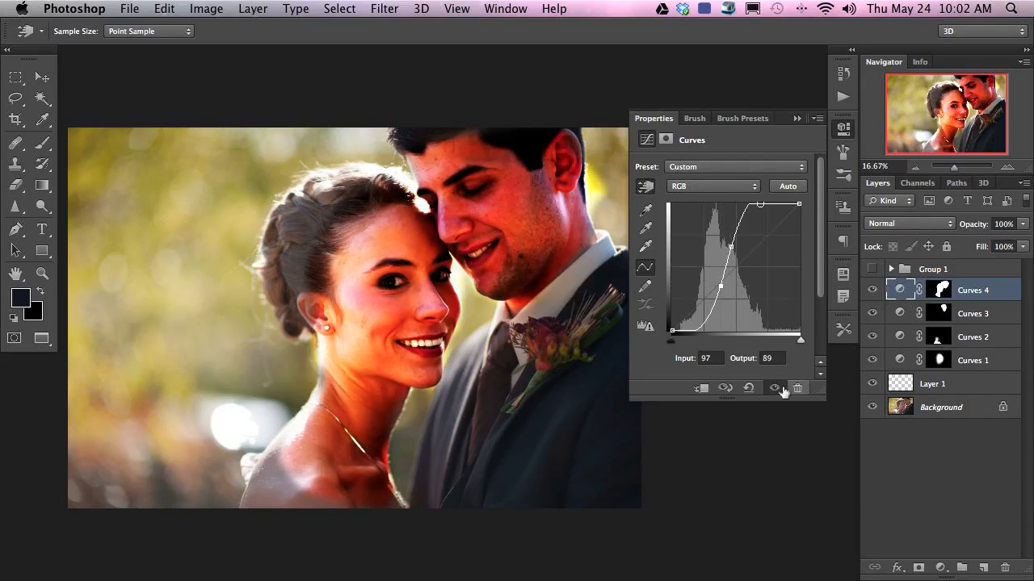
click(744, 390)
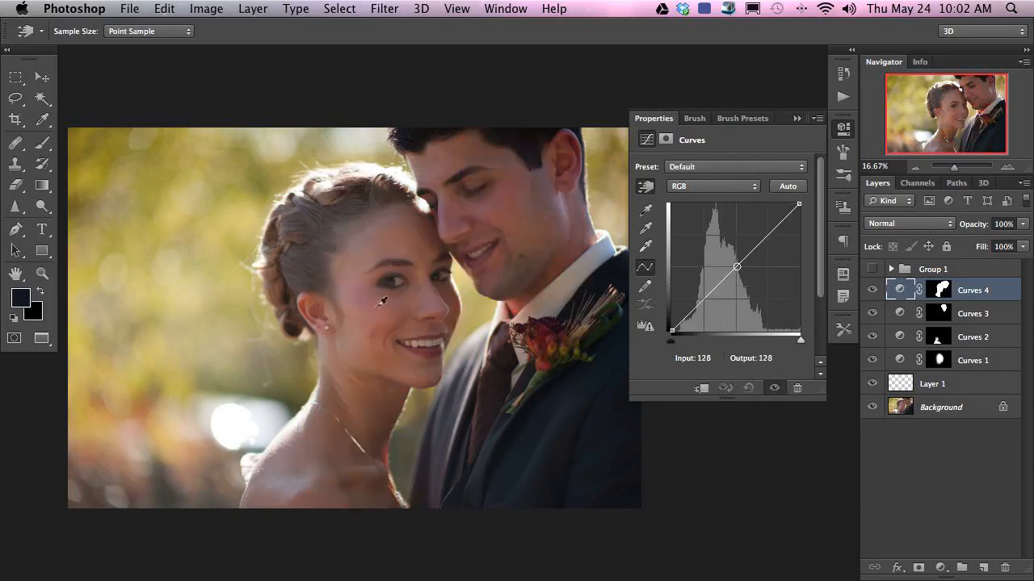
Brighten the couple's skin with the Curves 4 RGB curve, raising input 133 to output 161 and input 94 to 109.
drag(378, 304, 377, 296)
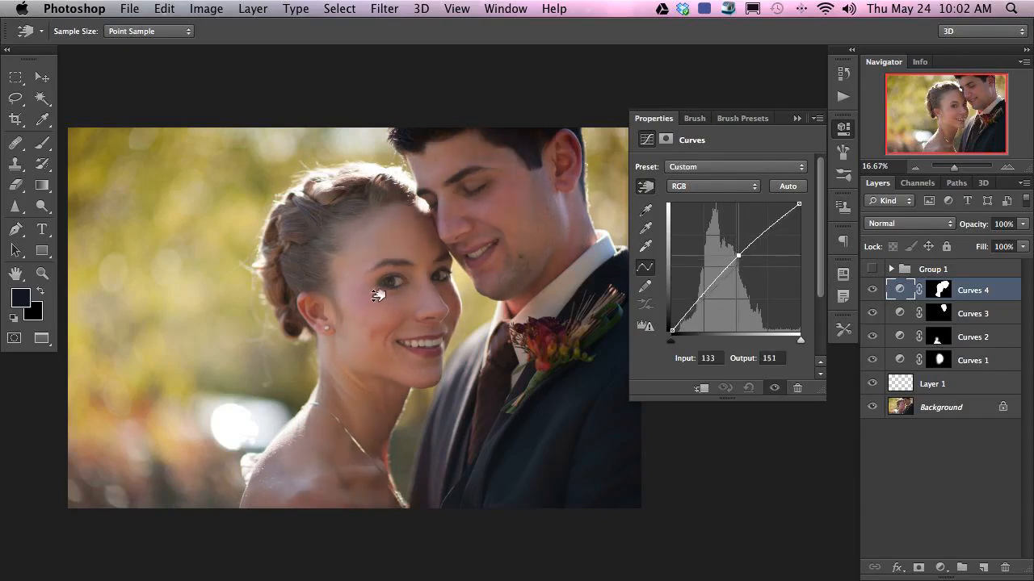
click(448, 327)
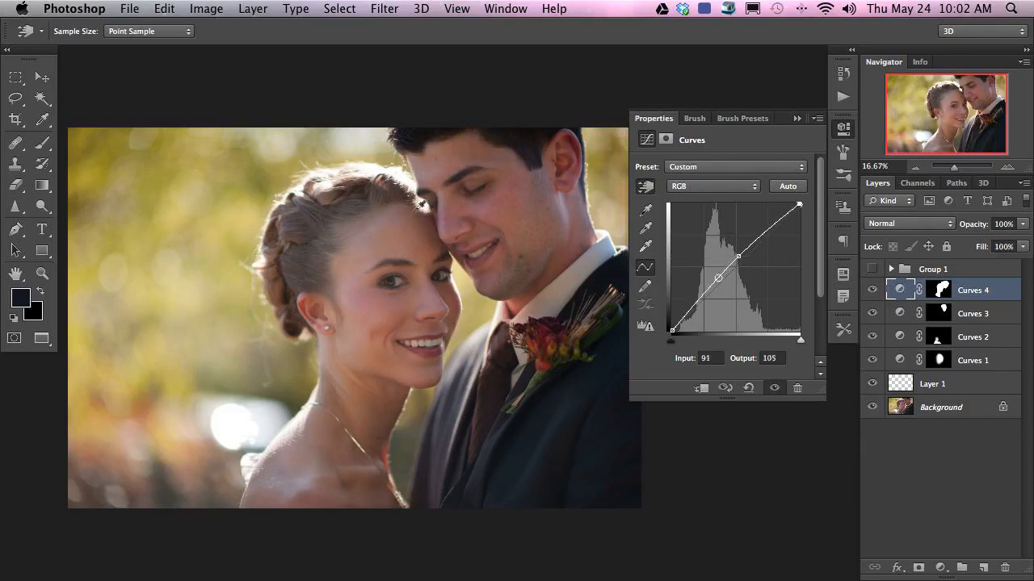
click(420, 207)
drag(370, 233, 370, 230)
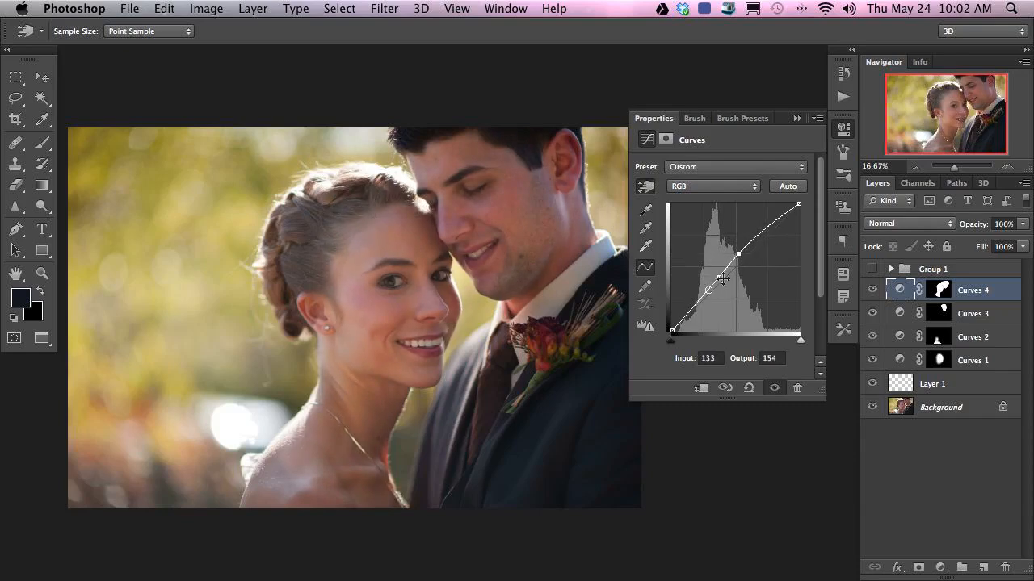
click(456, 308)
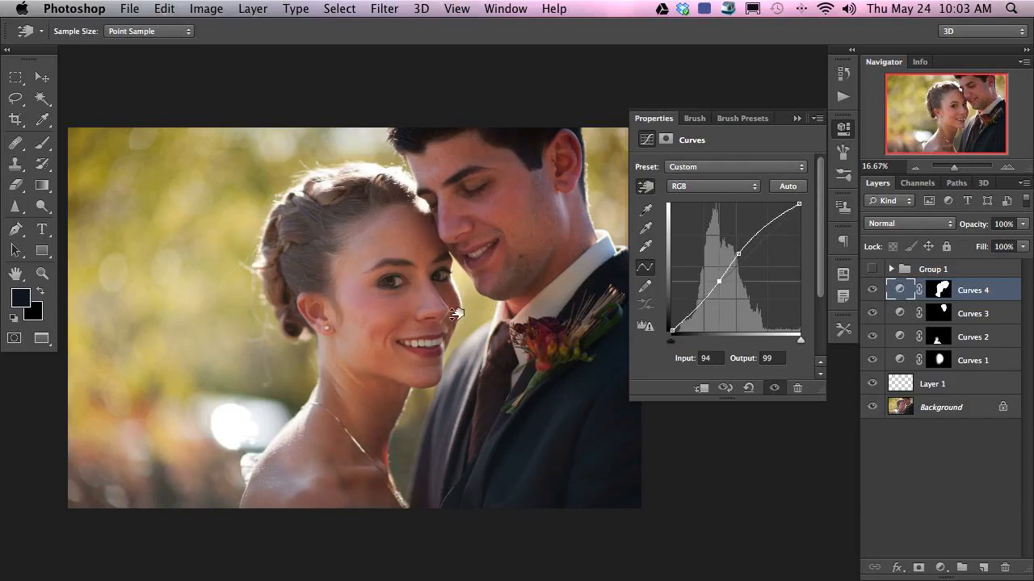
drag(445, 340, 438, 333)
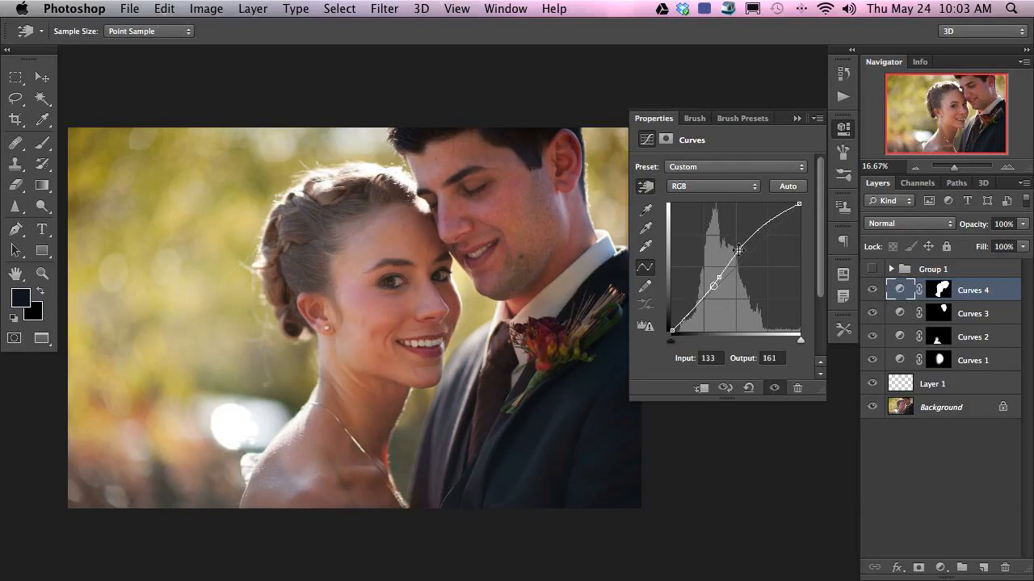
drag(760, 231, 812, 252)
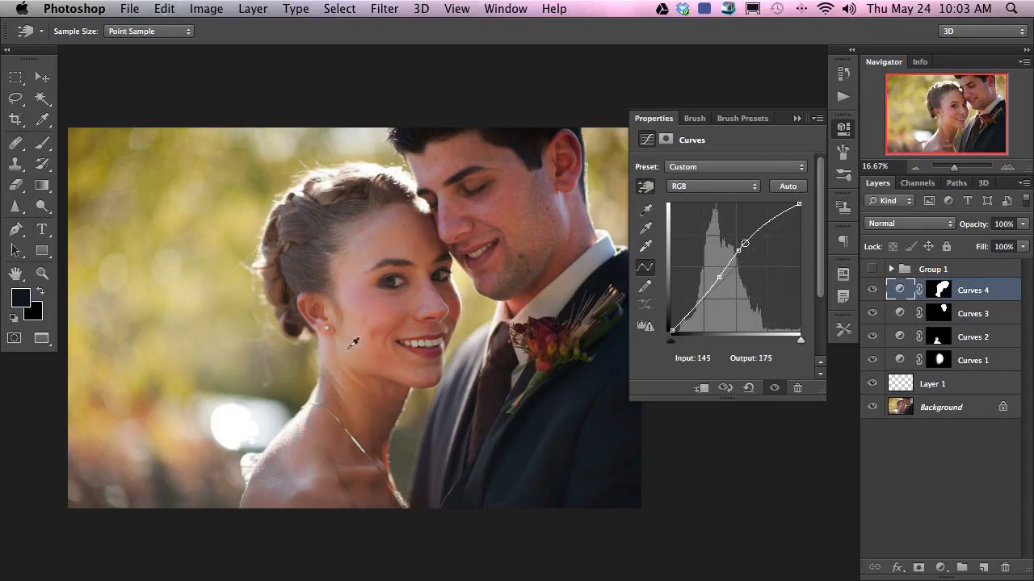
drag(412, 276, 414, 277)
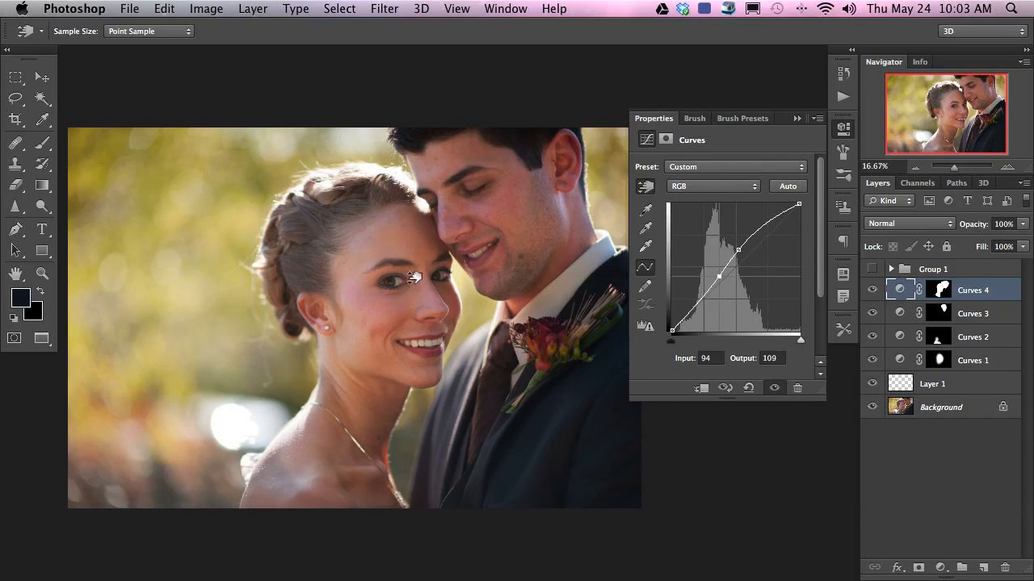
Toggle the Curves layers and the retouching as a whole to compare the portrait before and after the corrections.
click(874, 290)
click(874, 290)
click(872, 292)
click(872, 292)
click(870, 295)
click(871, 297)
click(873, 315)
click(872, 315)
click(871, 362)
click(871, 364)
click(870, 365)
click(871, 293)
click(870, 293)
click(871, 294)
click(871, 296)
click(871, 297)
click(873, 297)
Check the Curves 4 layer mask and soften it with a Gaussian Blur of 94.2 pixels radius.
click(937, 293)
key(l)
alt+click(939, 294)
alt+click(938, 295)
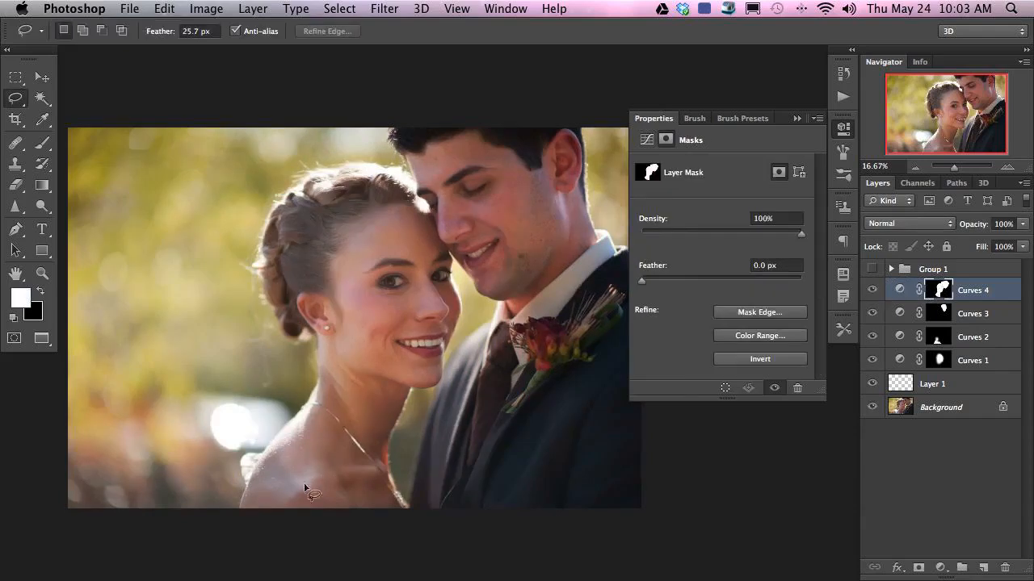
click(385, 9)
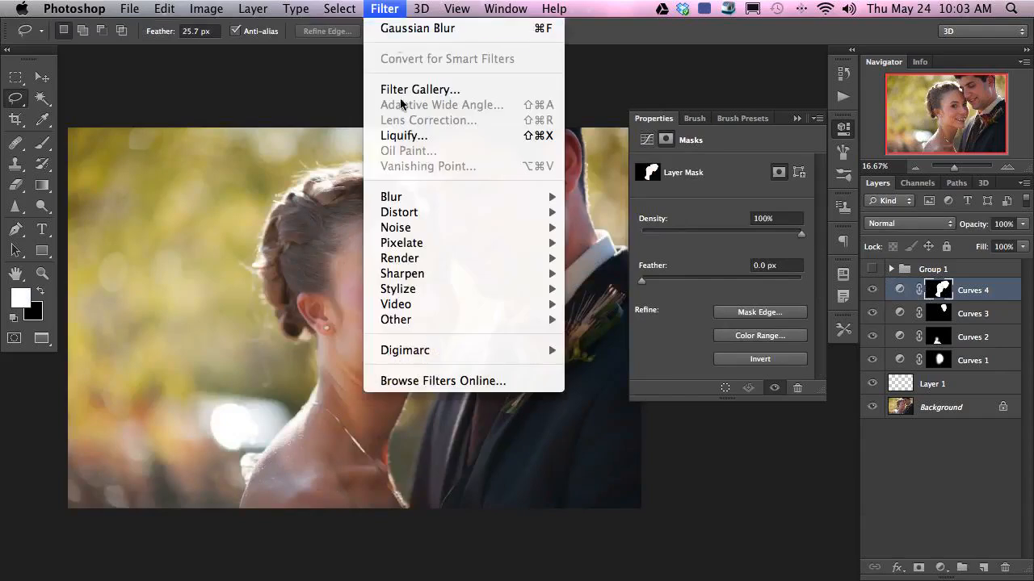
mouse_move(407, 196)
click(641, 319)
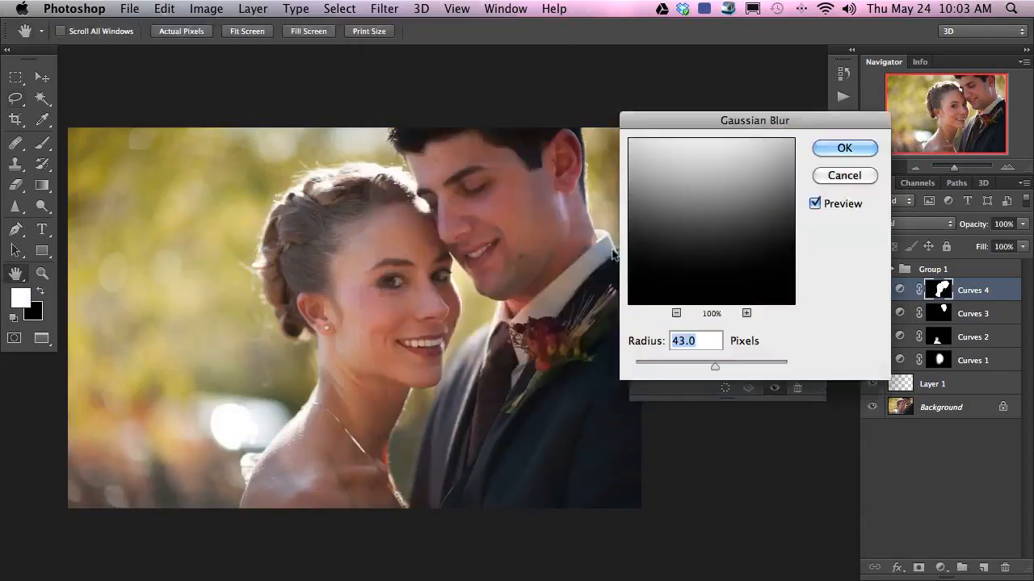
drag(715, 366, 731, 362)
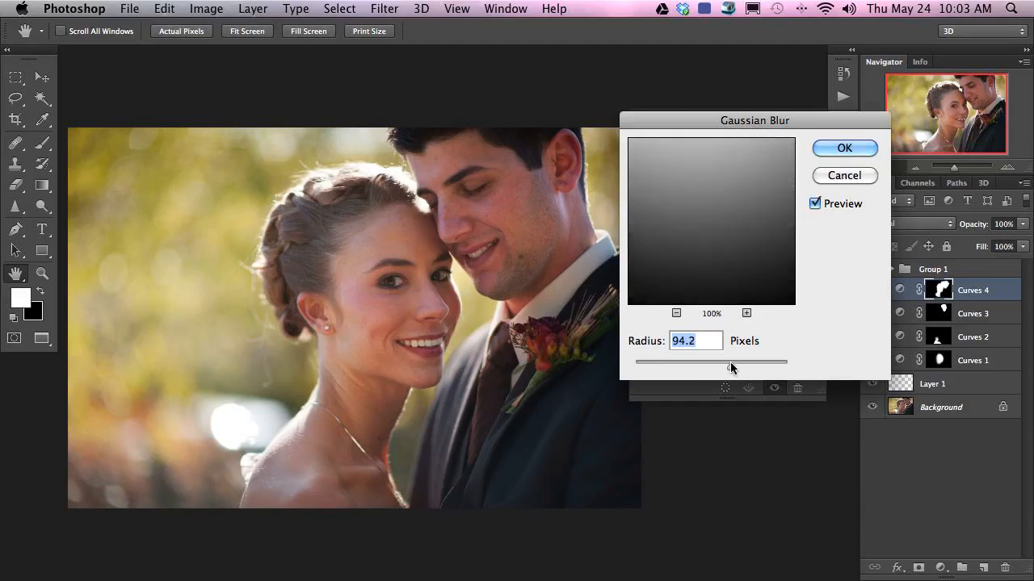
click(844, 148)
Toggle the Curves 4 layer to compare the portrait with and without its blurred mask's brightening.
click(871, 291)
click(872, 291)
click(871, 290)
click(871, 291)
click(871, 291)
click(871, 291)
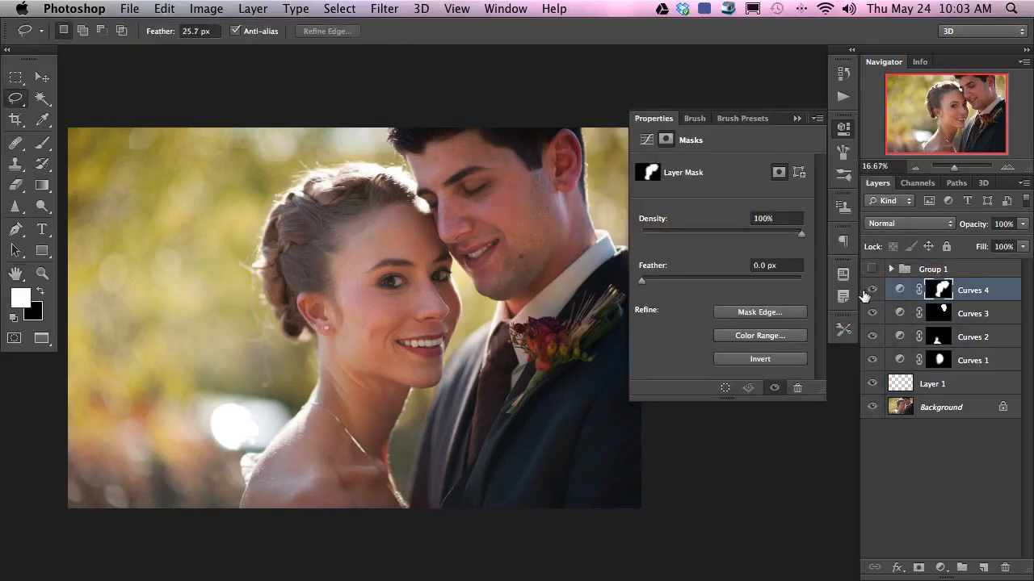
Paint black on the Curves 4 mask along the bride's neck and shoulder with a 761 px brush at 10% flow.
key(b)
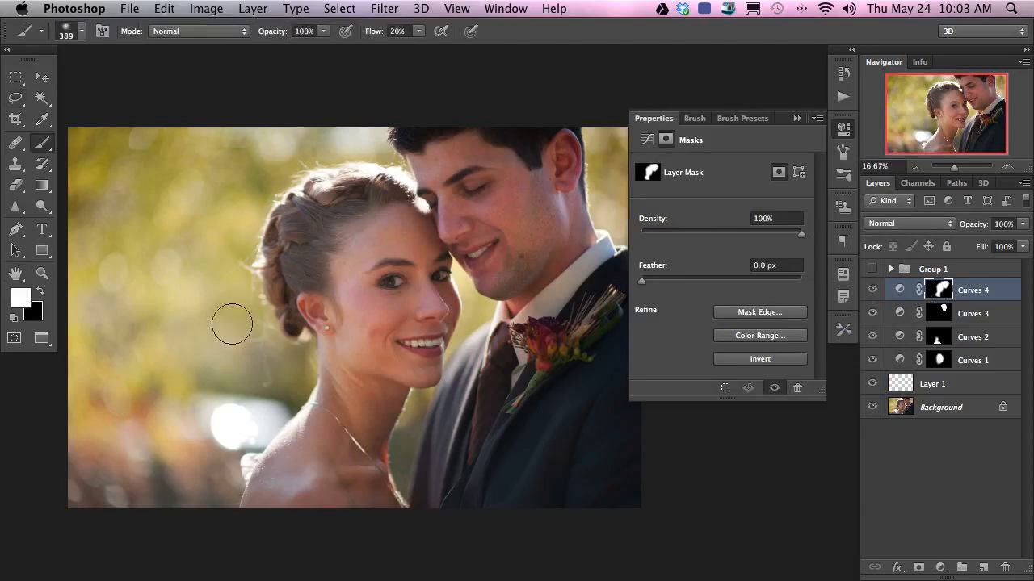
key(x)
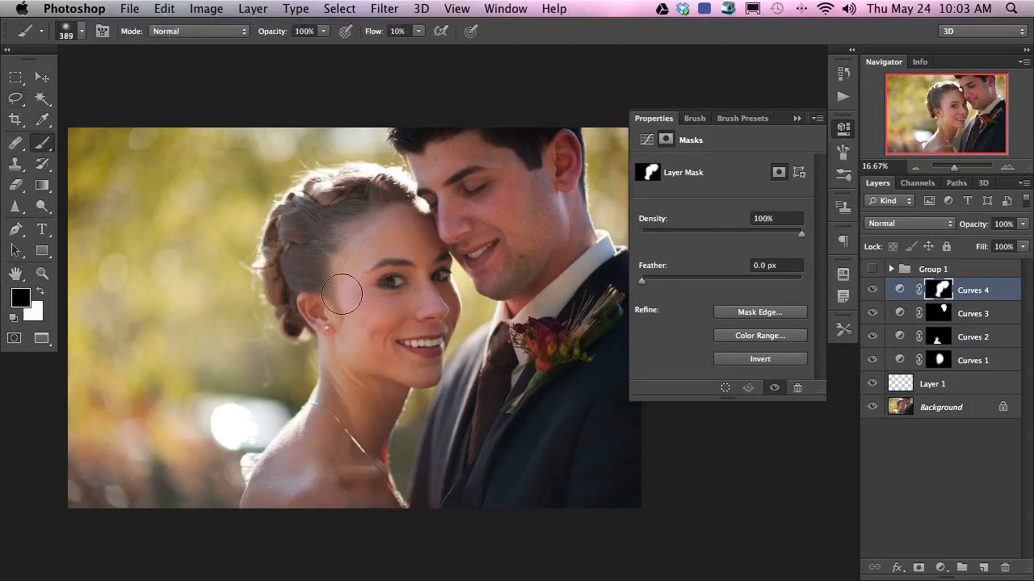
key(shift+1)
drag(330, 326, 301, 396)
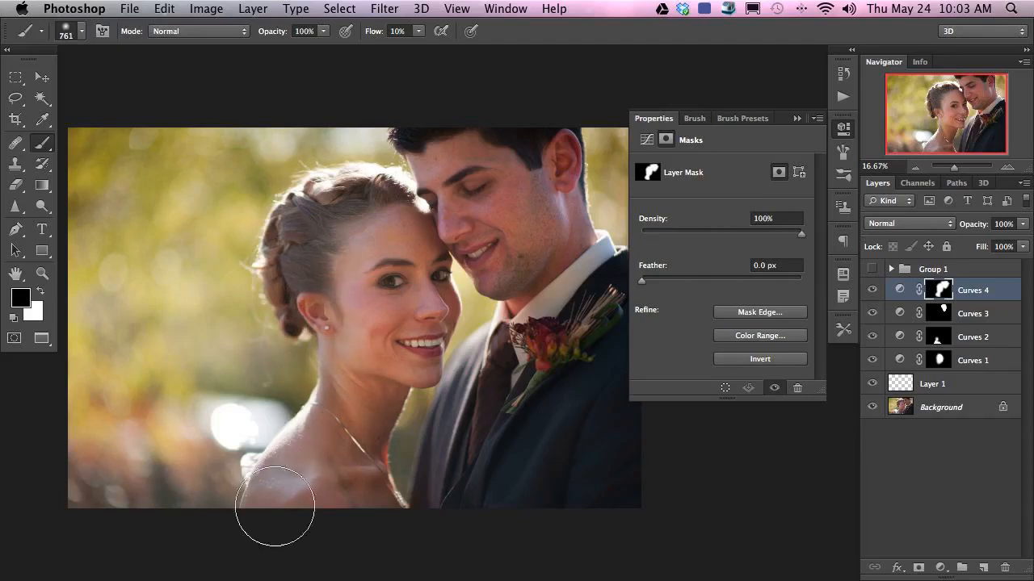
key(x)
key(x)
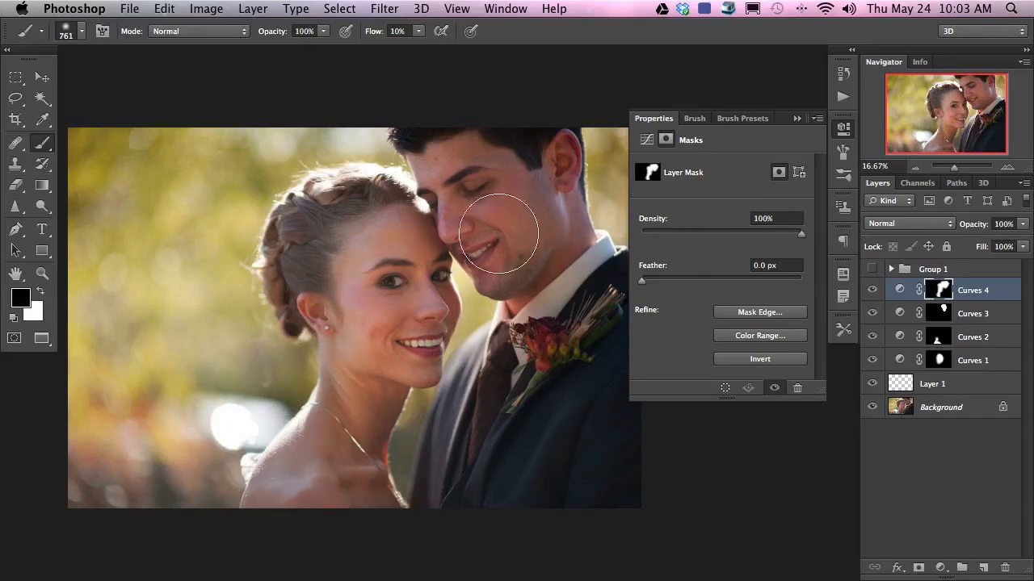
Toggle the Curves 4 layer to judge the brightening after the black mask painting.
click(872, 290)
click(872, 290)
click(872, 290)
click(872, 290)
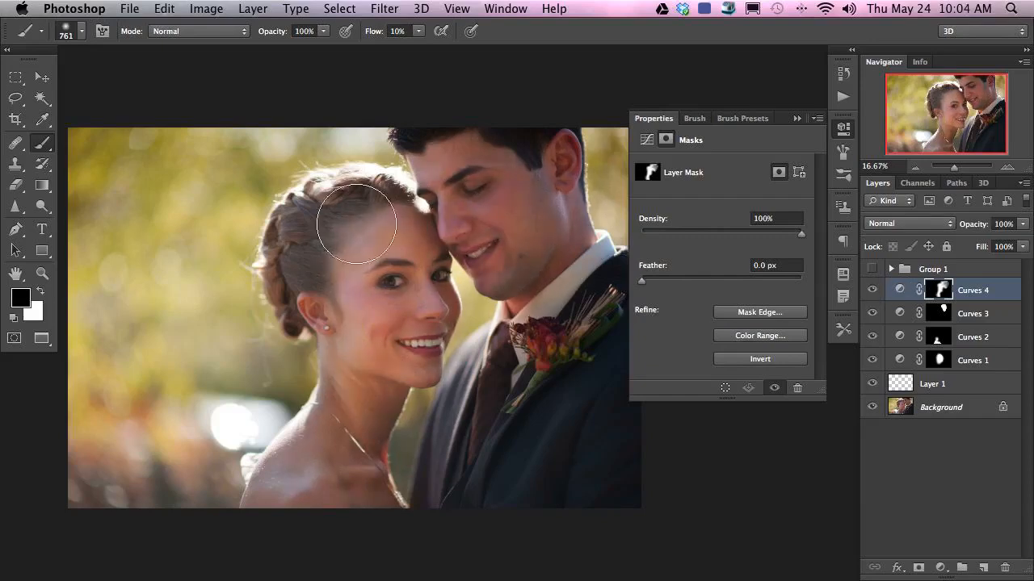
Paint white on the Curves 4 mask along the groom's collar and lapel, and set the brush flow to 50%.
key(x)
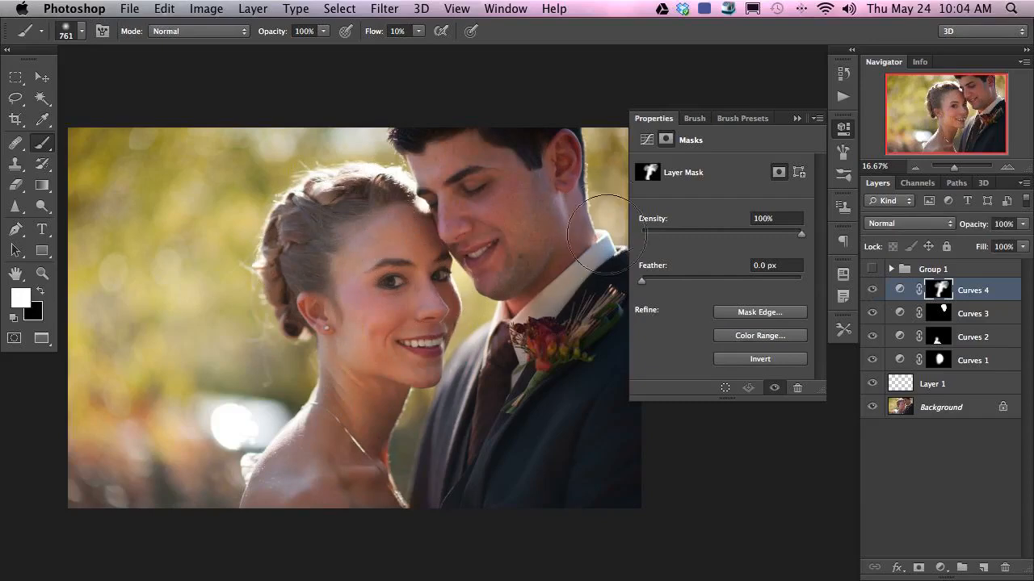
mouse_move(599, 238)
mouse_down()
mouse_move(562, 244)
mouse_move(558, 268)
mouse_move(529, 292)
mouse_move(621, 252)
mouse_move(577, 339)
mouse_move(570, 305)
mouse_up()
key(shift+5)
Toggle the Curves 4 layer to compare the portrait with and without the repainted mask.
click(869, 291)
click(870, 290)
click(870, 290)
click(866, 292)
click(866, 293)
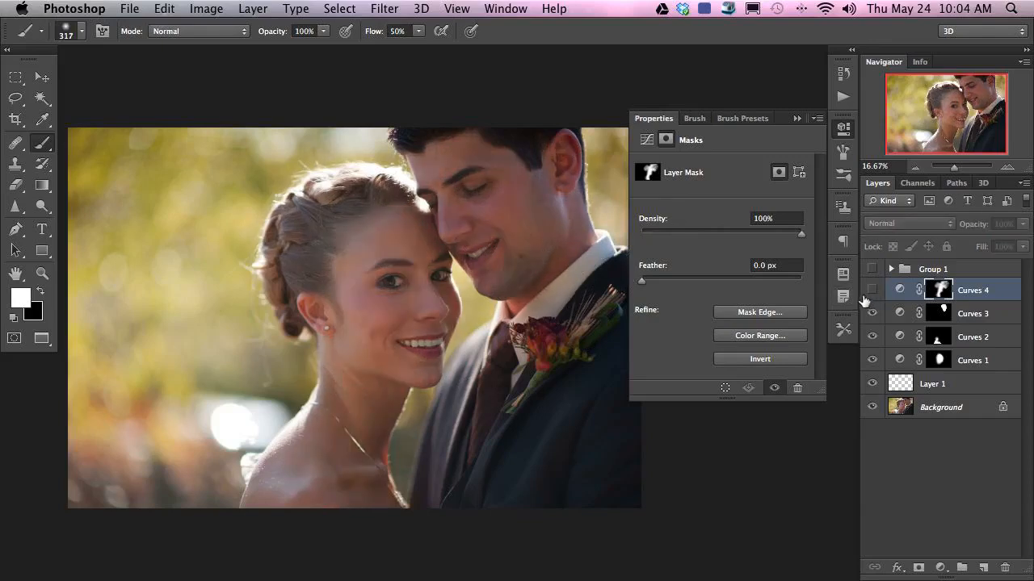
click(866, 293)
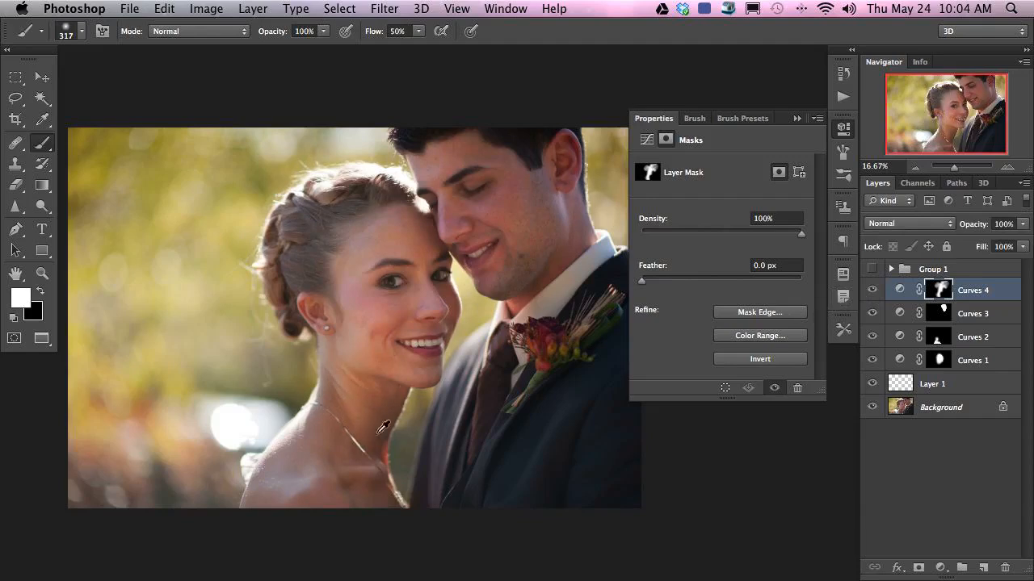
Select the Curves 3 layer and toggle Curves 4 and Curves 3 to compare their effects on the skin.
click(978, 307)
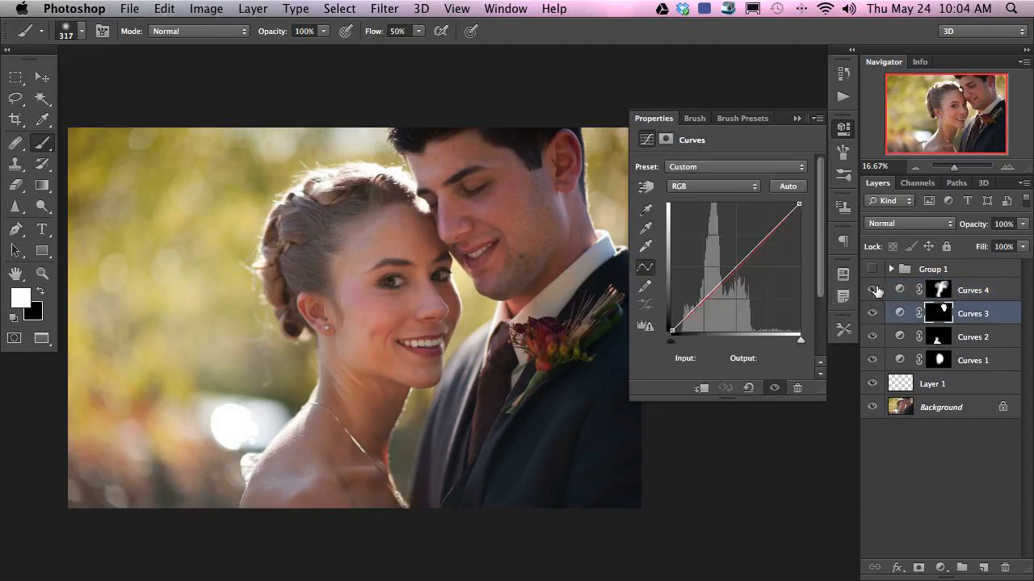
click(872, 290)
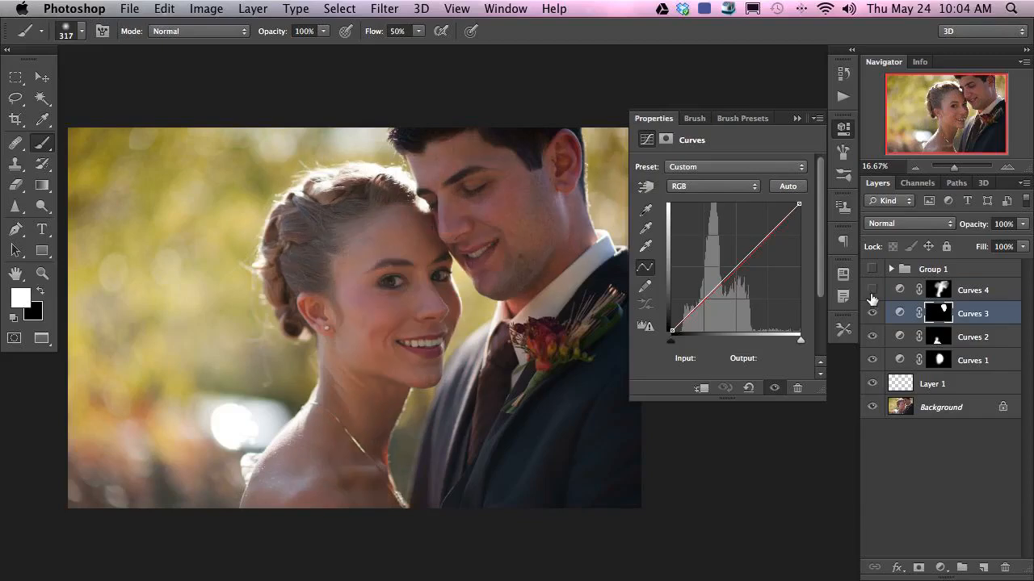
click(871, 291)
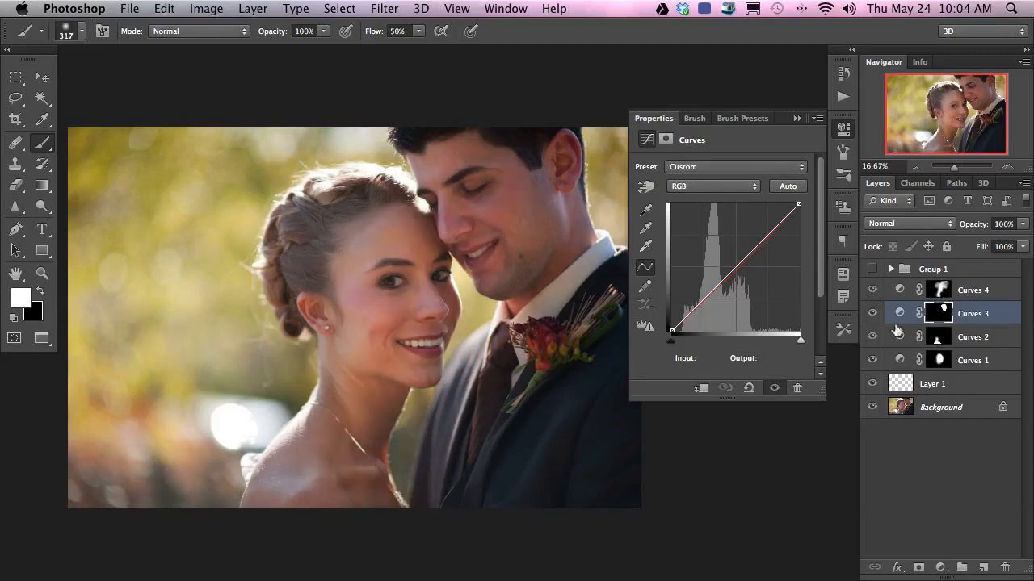
drag(868, 322, 872, 340)
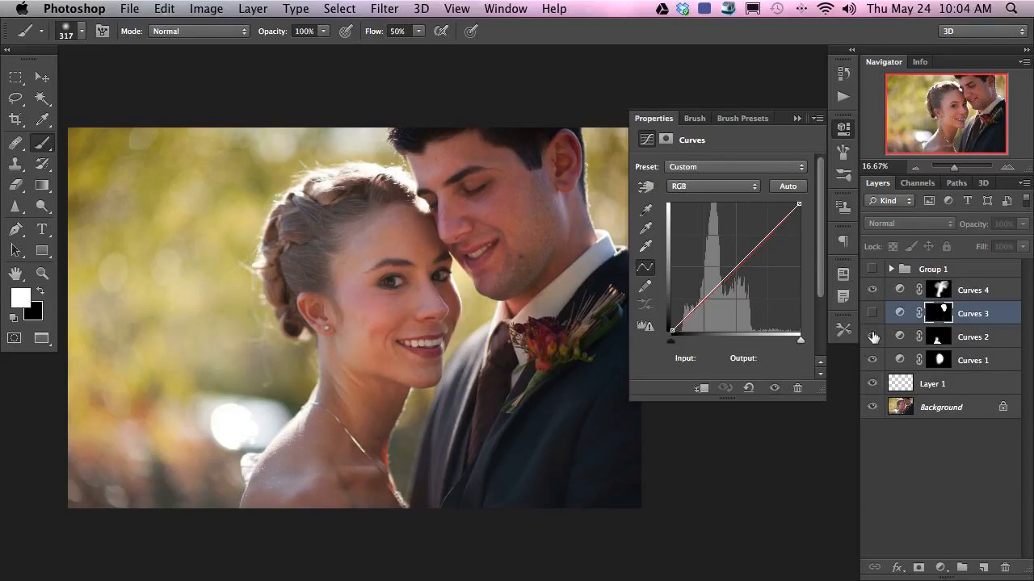
click(873, 312)
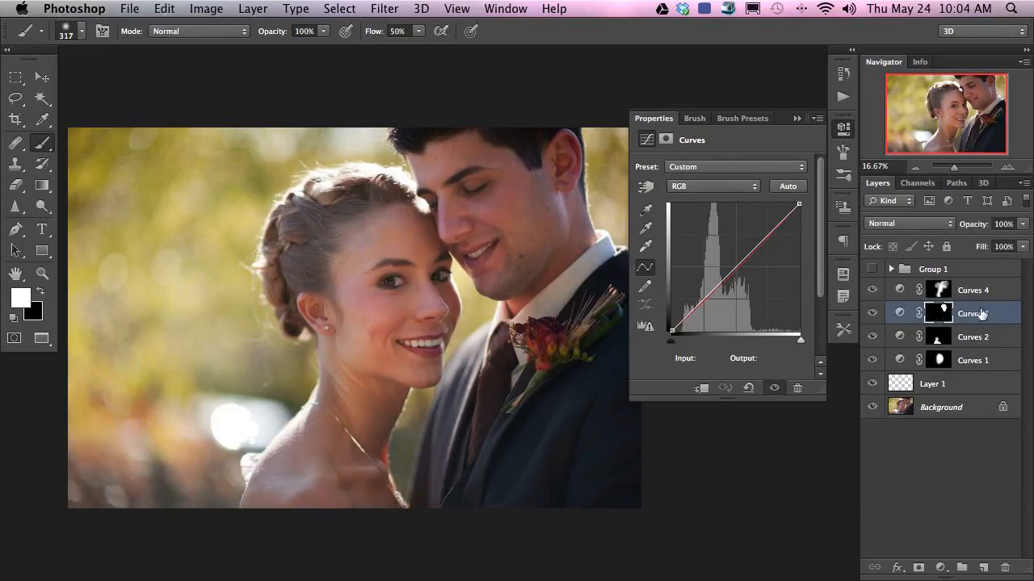
Lasso the bride's neck below the jaw and add a Curves adjustment layer masked to it above Curves 3.
key(l)
mouse_move(391, 378)
mouse_down()
mouse_move(336, 365)
mouse_move(333, 373)
mouse_move(365, 459)
mouse_move(387, 443)
mouse_move(395, 378)
mouse_up()
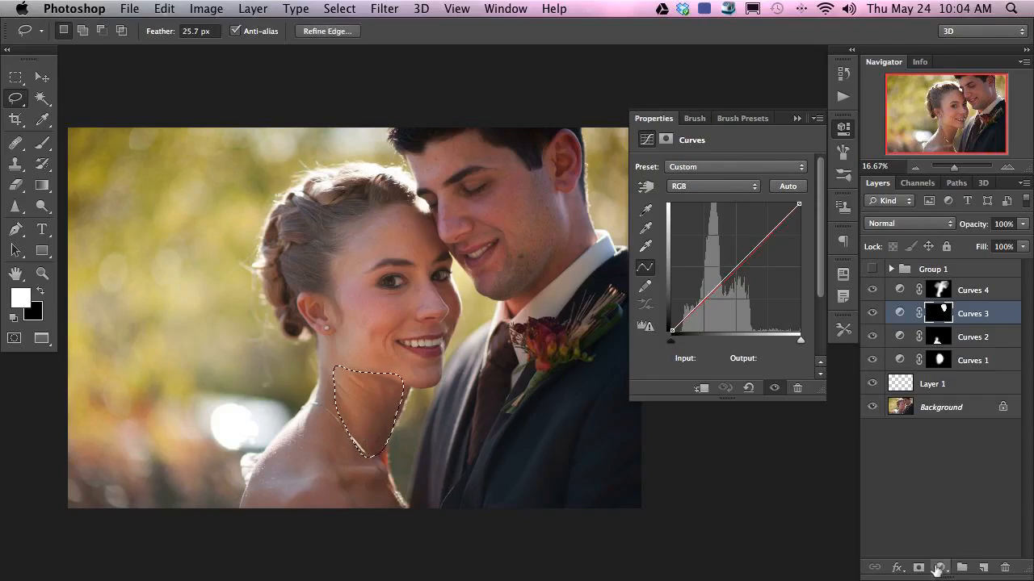
click(937, 570)
click(957, 391)
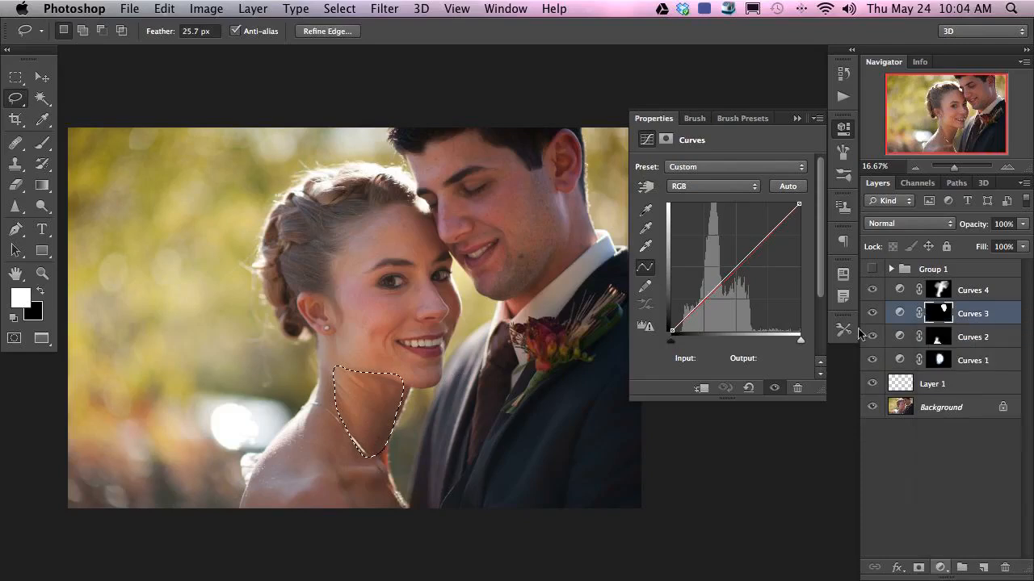
Raise the Curves 5 Blue curve from a sample on the bride's neck, moving input 62 to output 65.
click(692, 187)
click(686, 220)
click(645, 186)
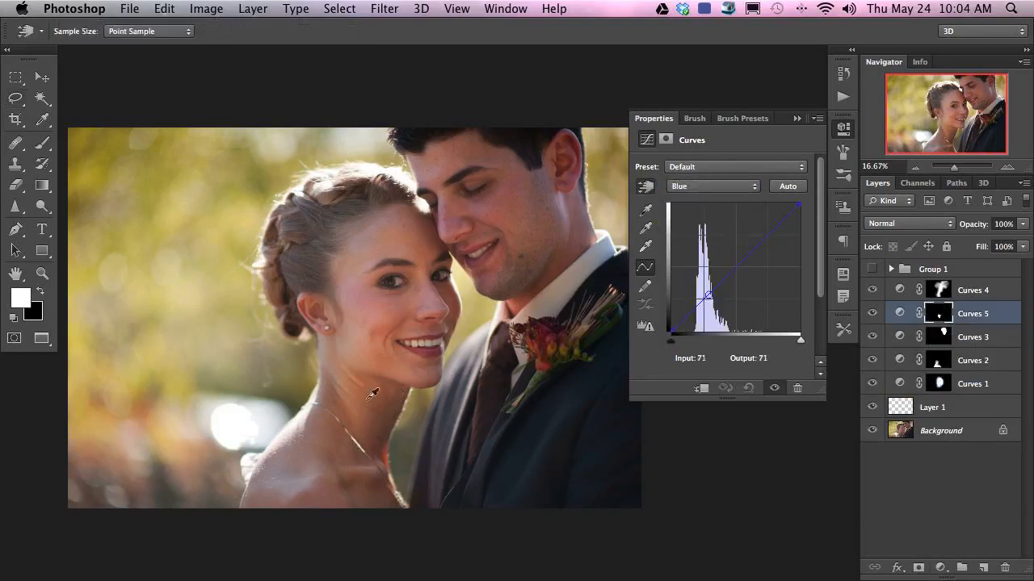
drag(371, 392, 371, 394)
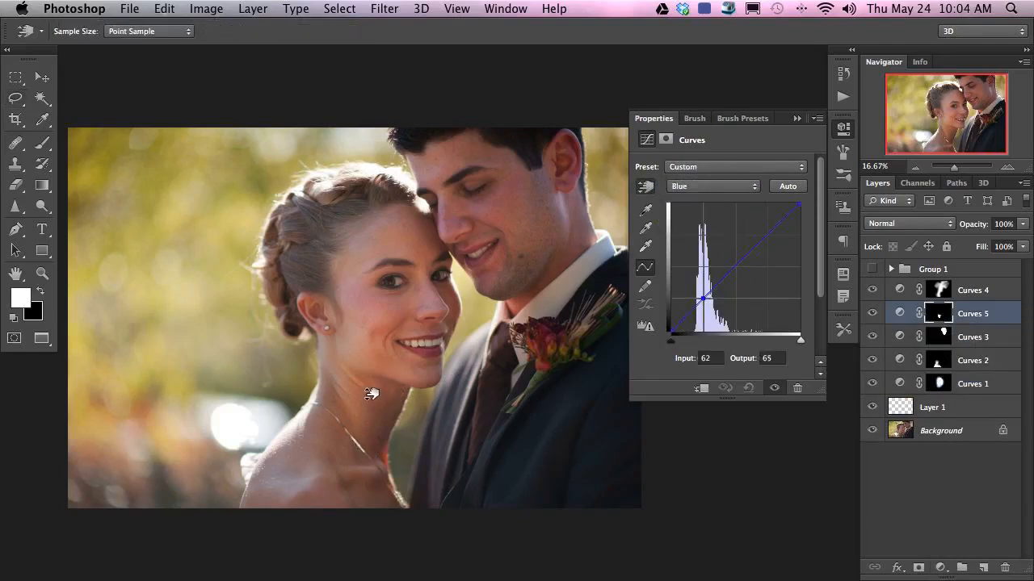
Toggle the Curves 5 layer to compare the whole portrait with and without the neck correction.
click(873, 314)
click(876, 315)
click(876, 316)
click(876, 318)
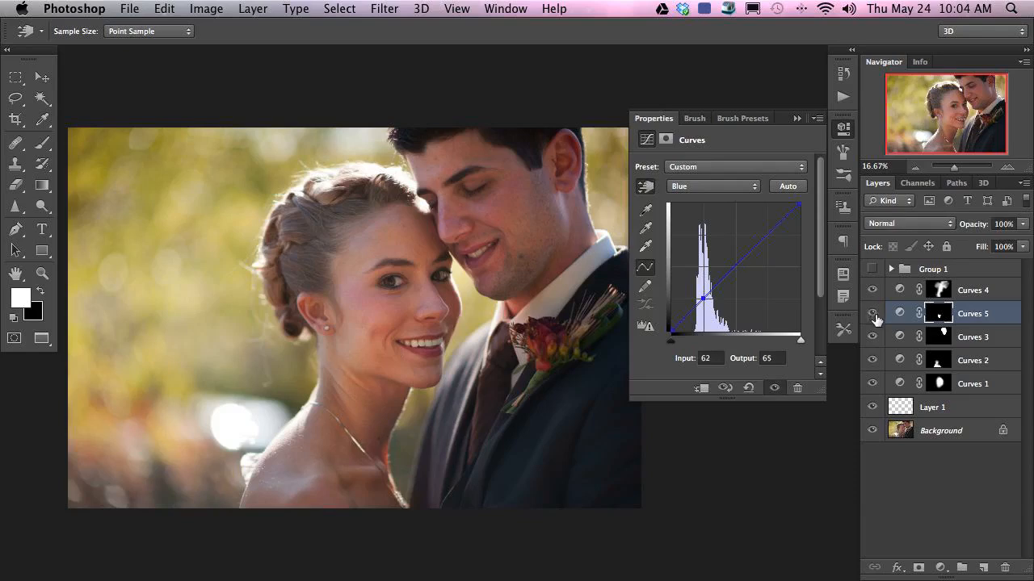
Examine the bride's neck at 50% magnification with the Curves 5 layer hidden and shown.
key(super+equal)
key(super+equal)
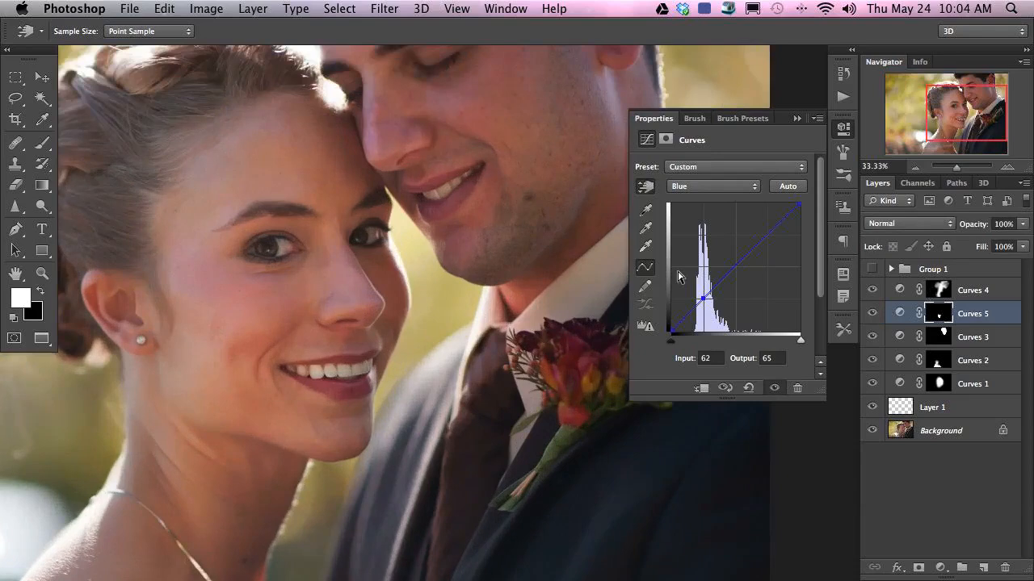
key(super+equal)
drag(339, 423, 471, 228)
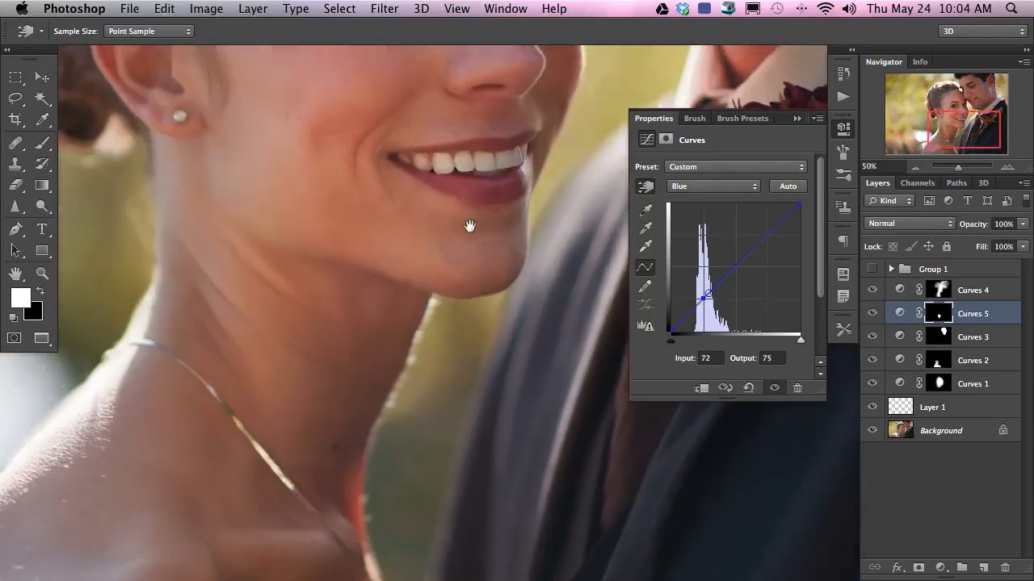
drag(387, 361, 445, 307)
click(872, 316)
click(871, 317)
click(868, 319)
click(866, 320)
click(866, 320)
click(866, 319)
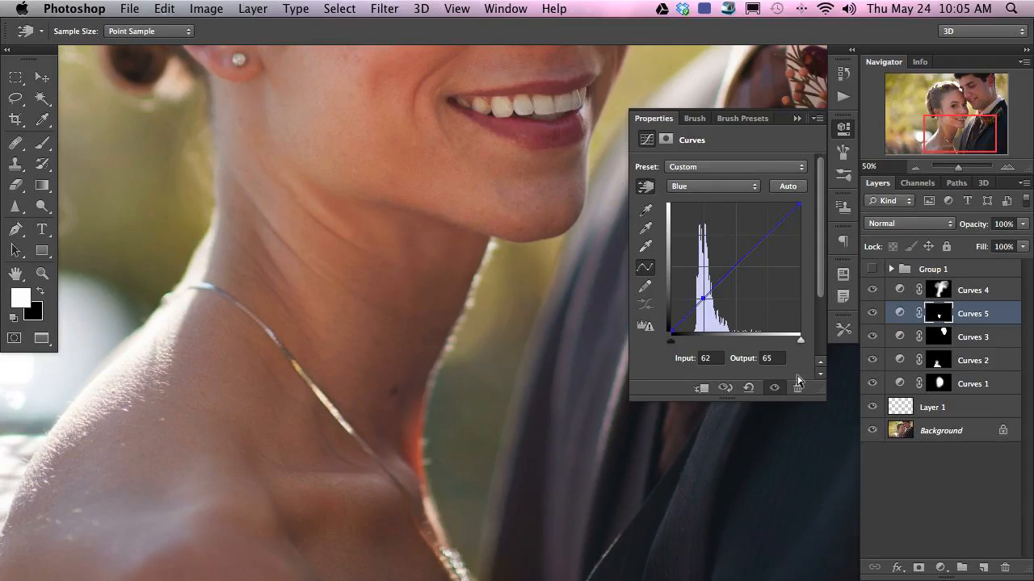
click(871, 315)
click(872, 316)
Hide and show Curves 1, 2, 3 and 5 together to compare the skin before and after color correction.
key(super+minus)
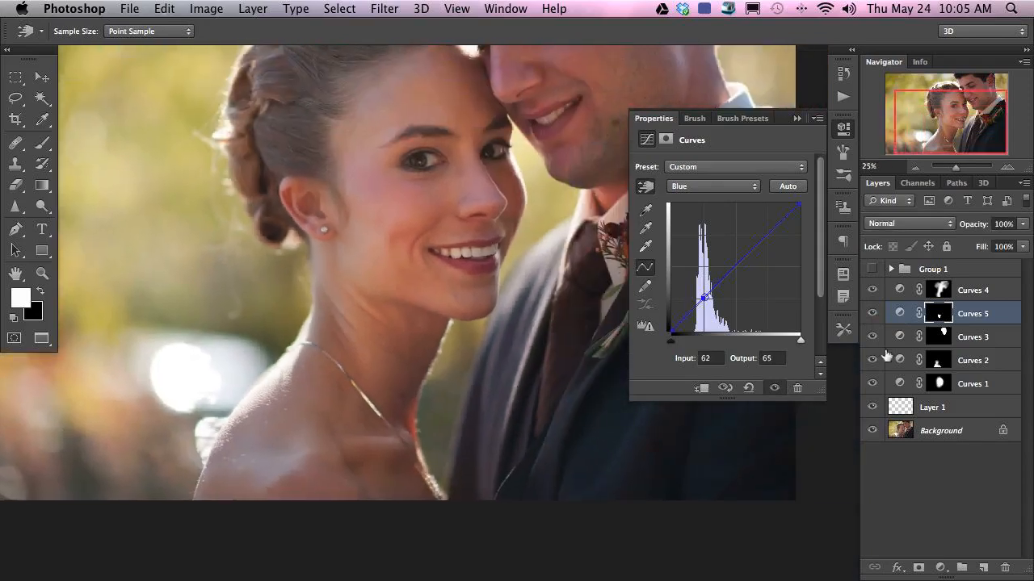
drag(872, 360, 879, 317)
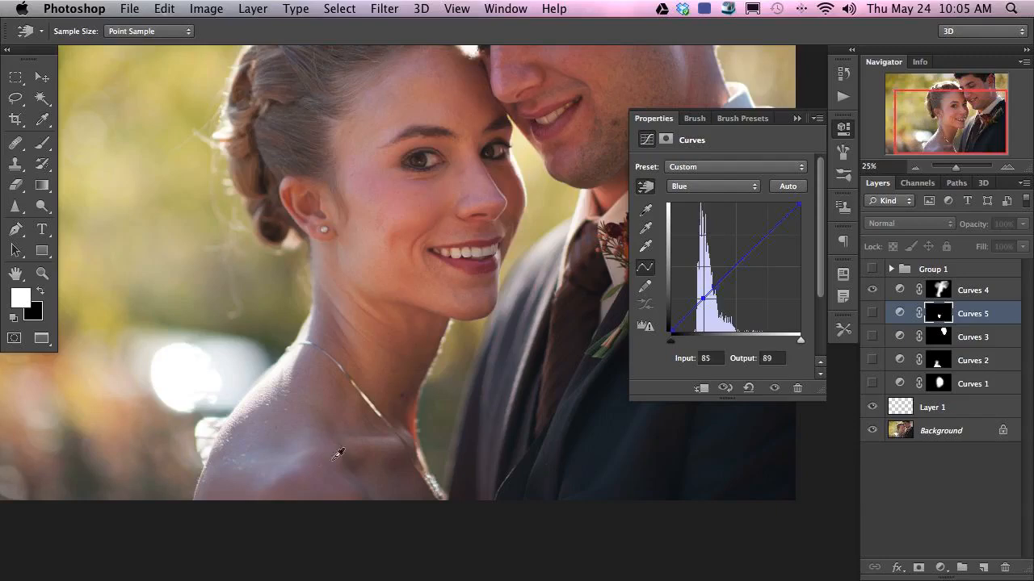
drag(873, 383, 871, 327)
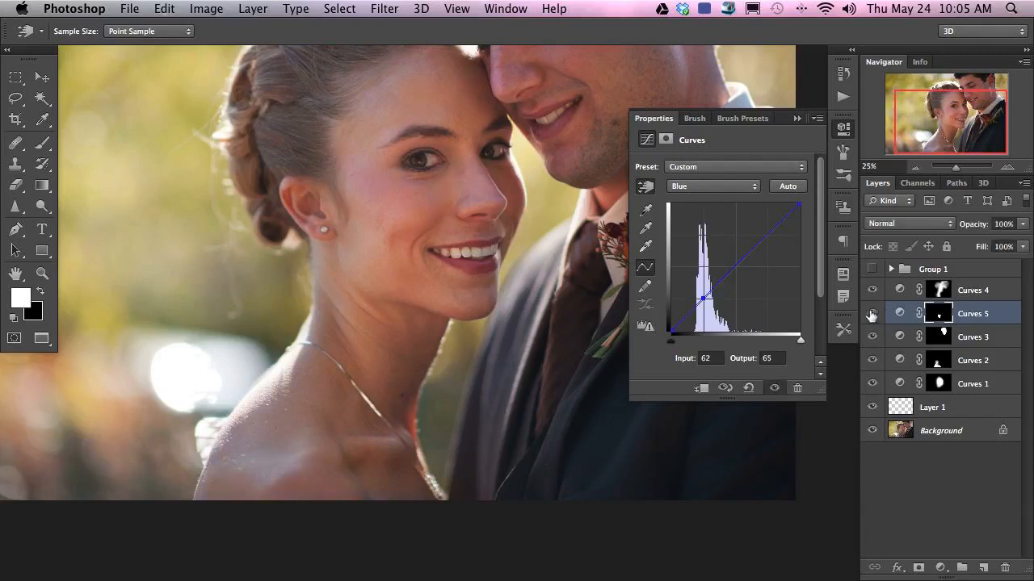
click(872, 313)
Inspect the bride's jaw and neck up close again while toggling the Curves 5 layer.
drag(505, 281, 501, 274)
key(ctrl+plus)
key(ctrl+plus)
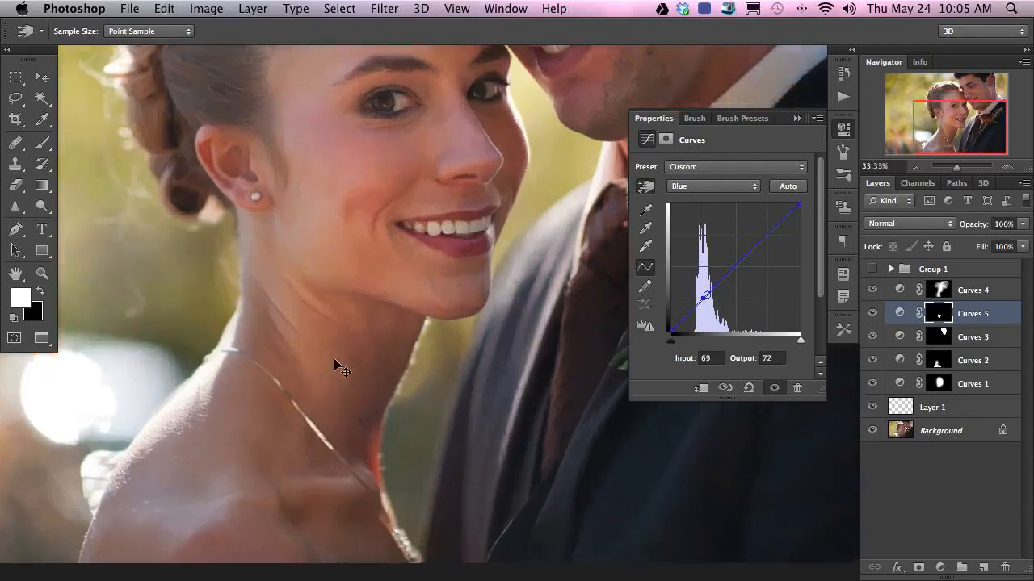
click(872, 317)
click(872, 315)
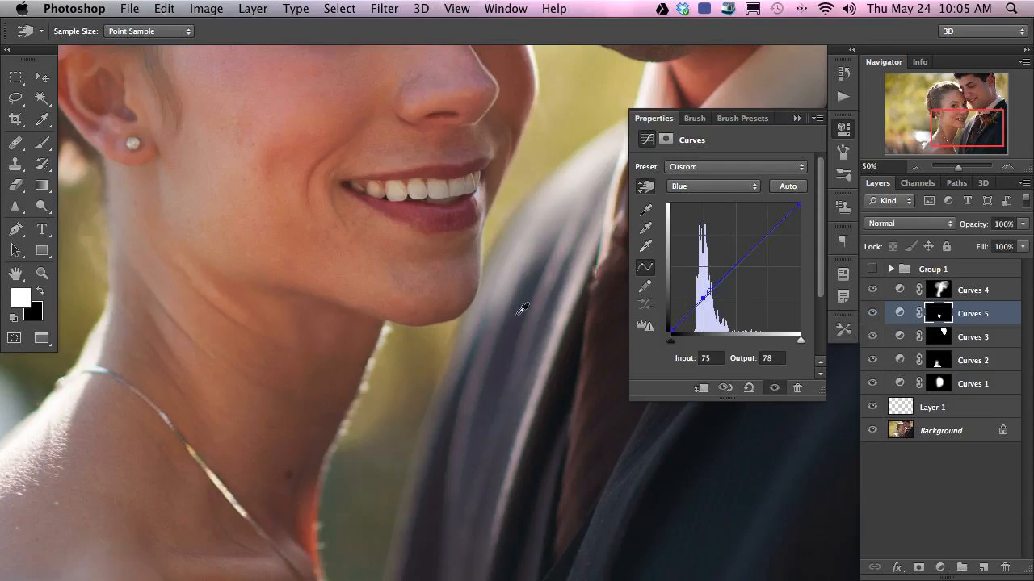
Return to the whole portrait and toggle the Curves 4 layer to compare the overall brightening.
key(super+minus)
key(super+minus)
key(super+minus)
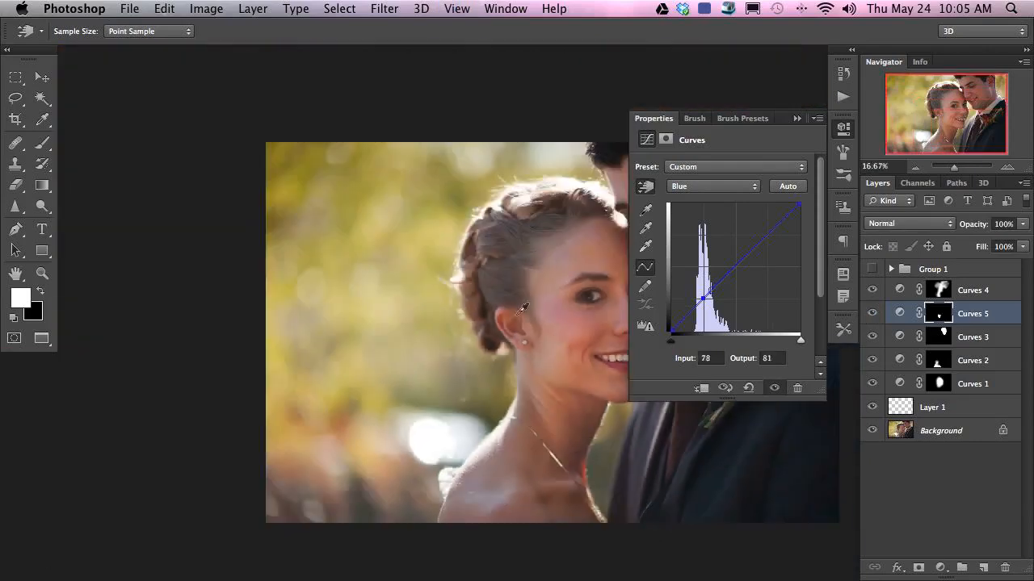
drag(490, 470, 290, 428)
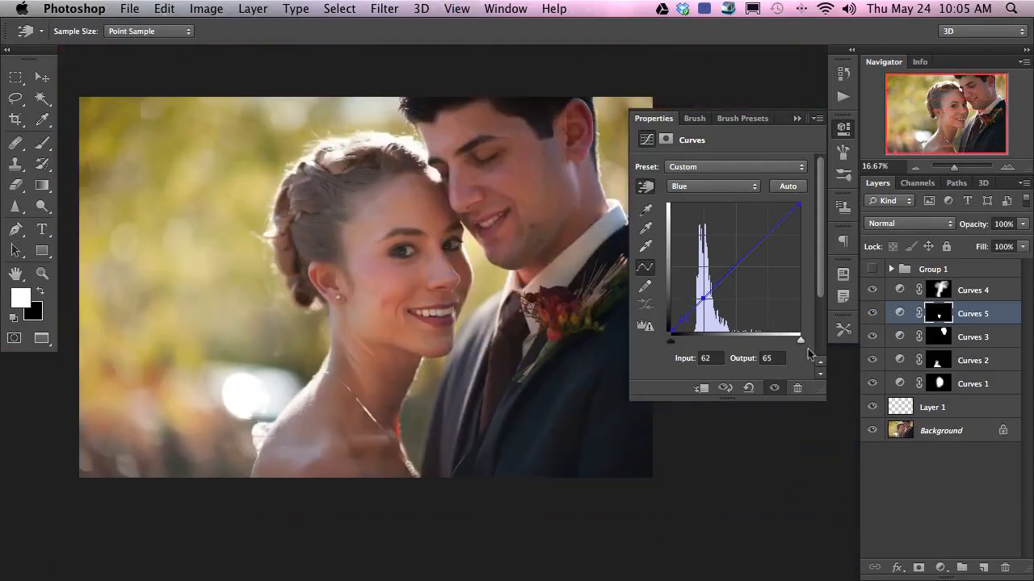
click(875, 293)
click(874, 292)
click(876, 293)
click(873, 296)
In the Curves 4 adjustment, place a red-channel point from the bride's cheek at input 154 and set its output to 149.
click(937, 293)
key(l)
click(900, 291)
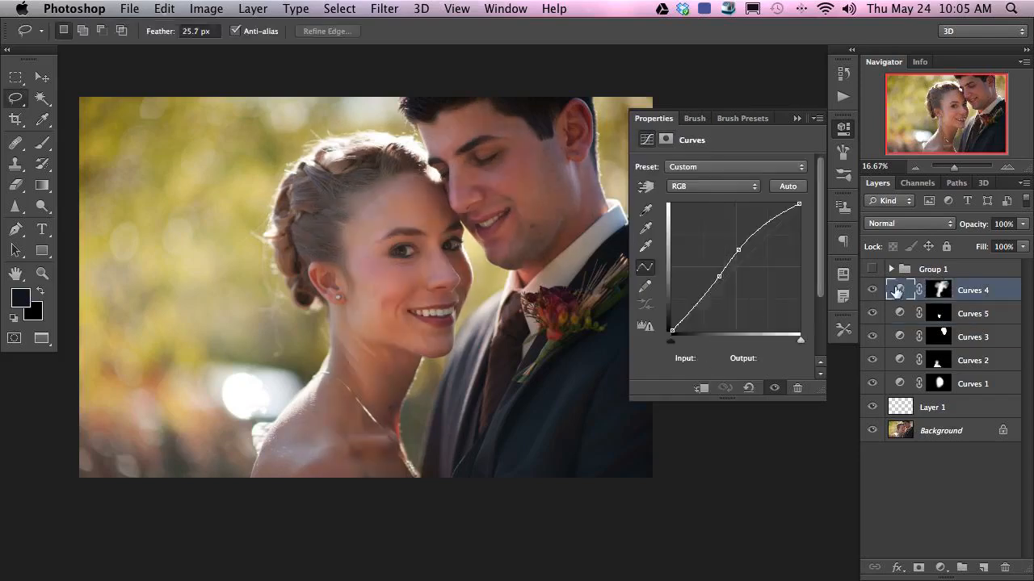
click(708, 189)
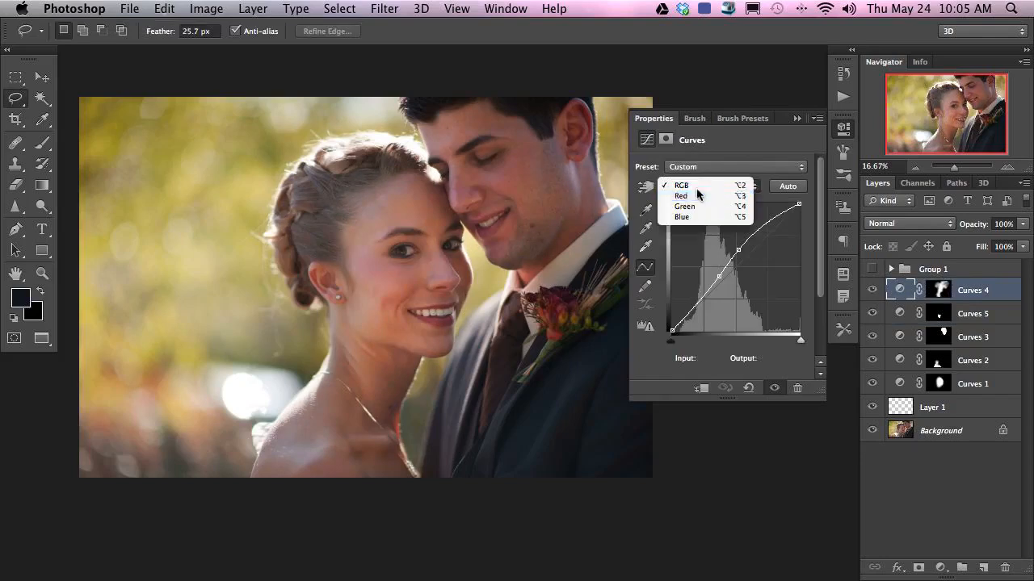
click(710, 196)
click(645, 187)
drag(428, 273, 430, 277)
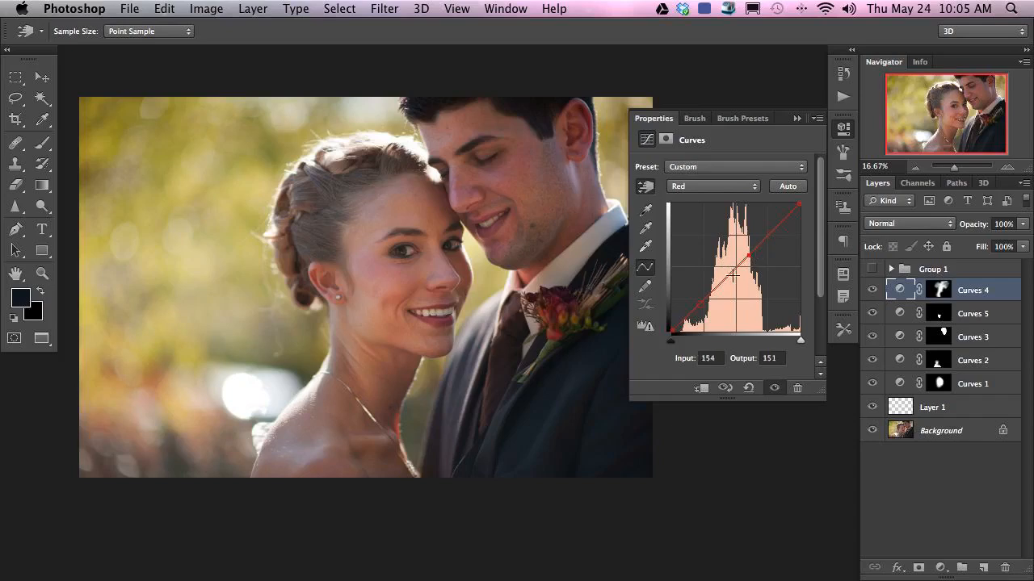
key(Up)
key(Up)
key(Up)
key(Up)
key(Up)
key(Up)
key(Down)
key(Down)
key(Down)
key(Down)
key(Down)
key(Down)
key(Down)
key(Down)
key(Down)
key(Down)
key(Down)
key(Down)
key(Down)
key(Down)
Hide and show the Curves 4 layer to compare the red adjustment on the skin.
click(872, 290)
click(872, 291)
click(872, 291)
click(872, 291)
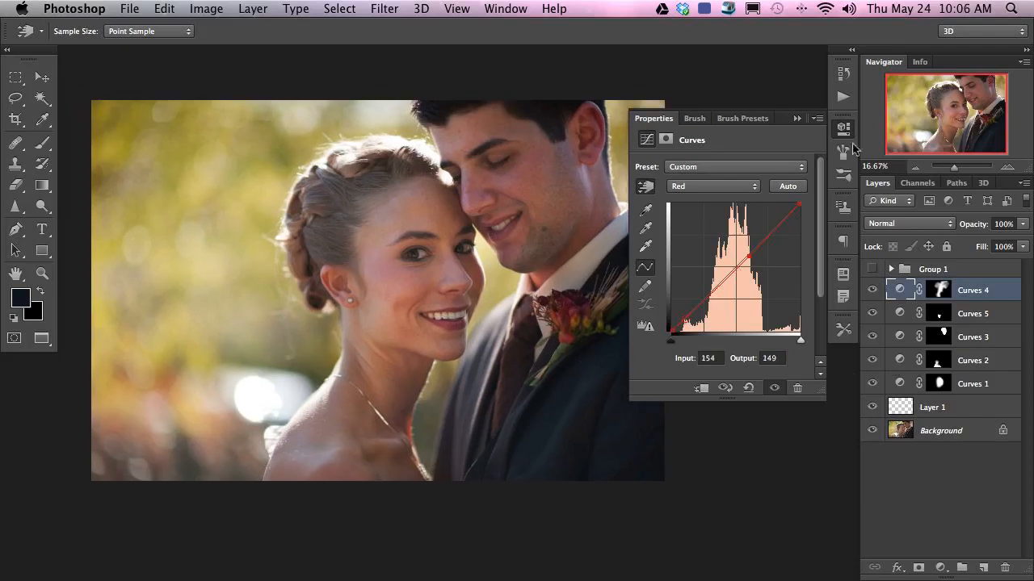
Collapse the curve settings and compare the original Background alone with all the retouching layers shown.
click(841, 134)
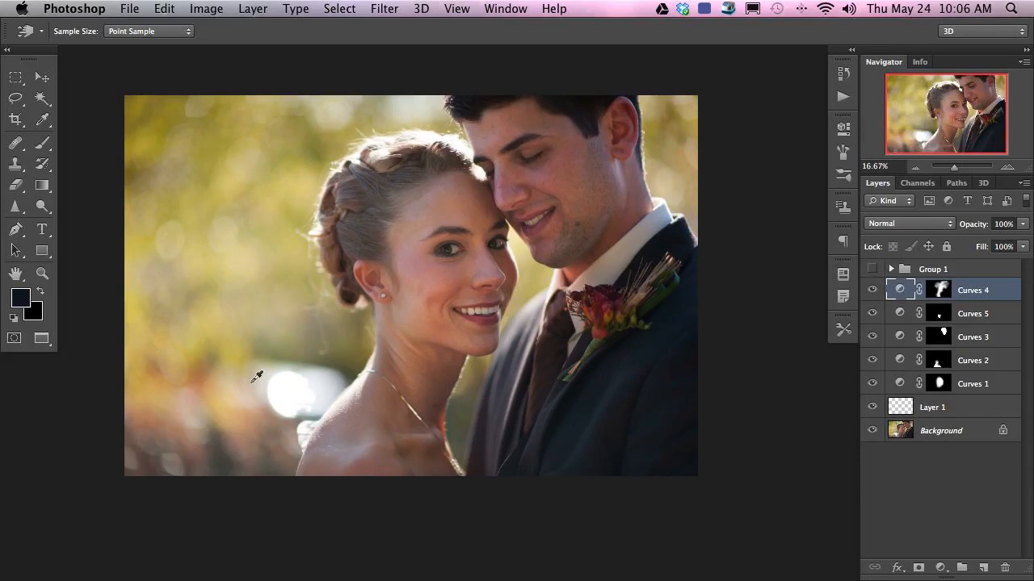
alt+click(872, 434)
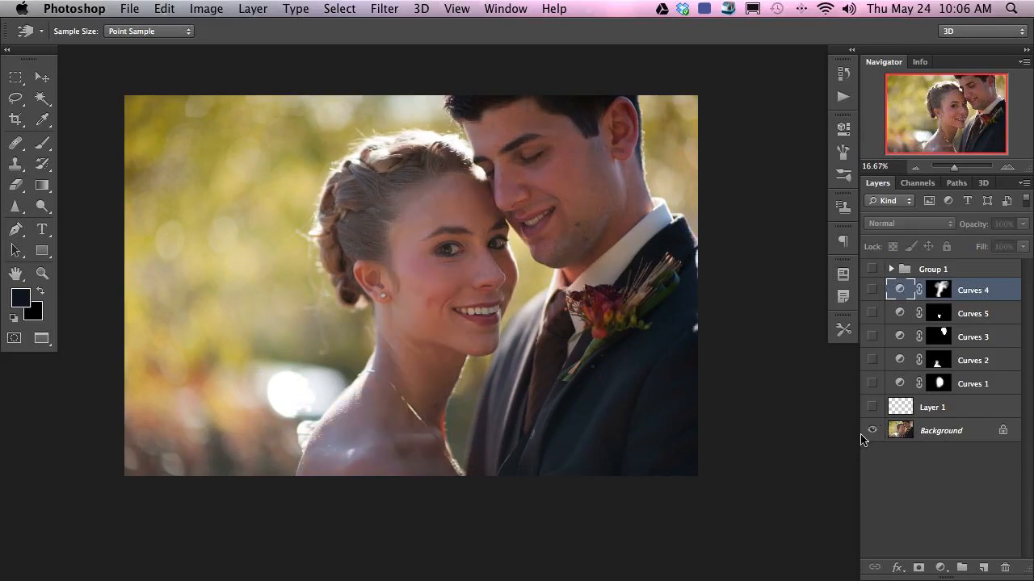
alt+click(874, 434)
alt+click(873, 436)
alt+click(872, 434)
alt+click(873, 433)
alt+click(873, 433)
alt+click(873, 434)
alt+click(873, 433)
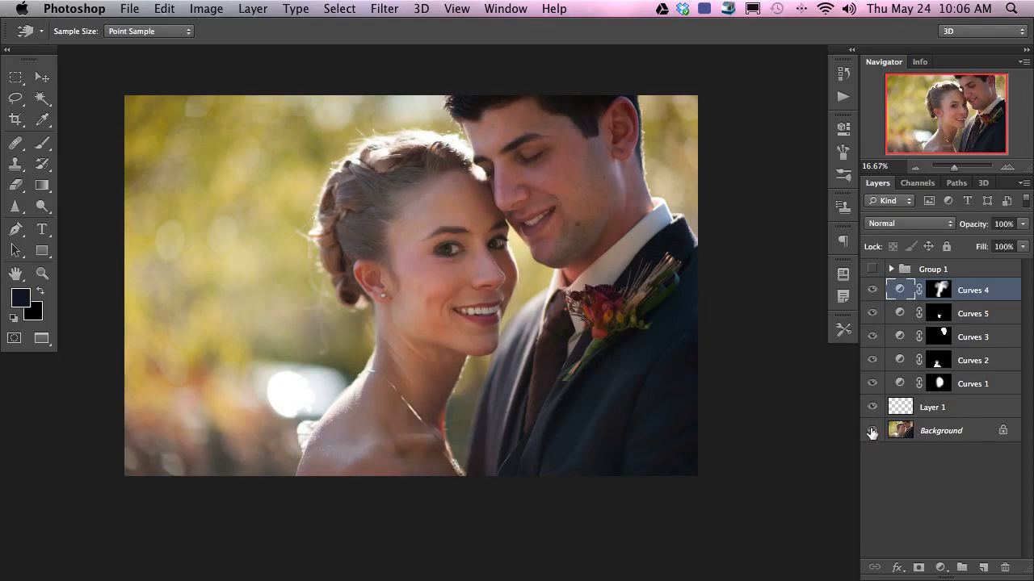
alt+click(873, 434)
alt+click(872, 434)
Group the layers from Curves 4 down to Layer 1, then hide and show the group to compare the result.
shift+click(960, 408)
key(super+g)
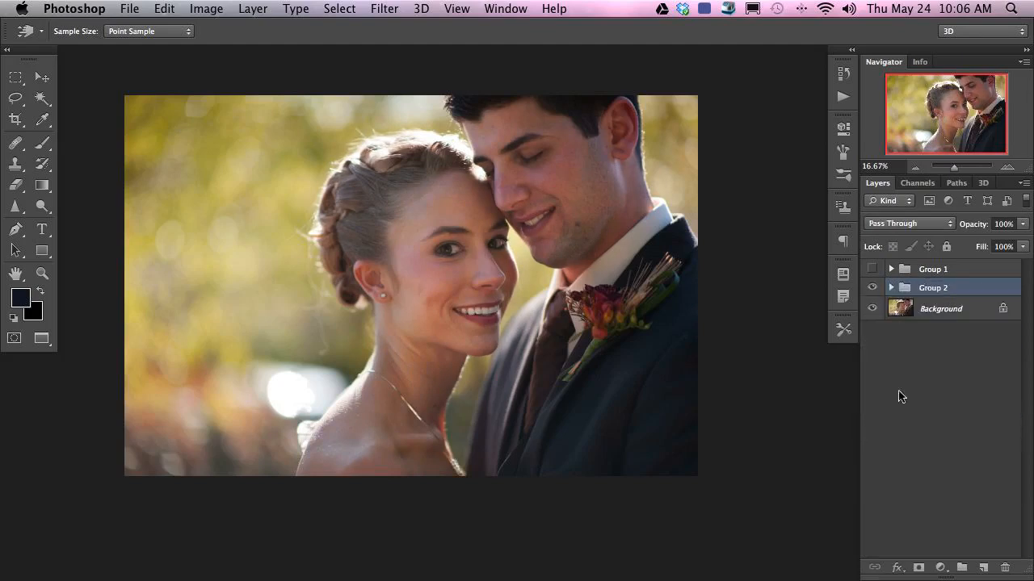
click(872, 288)
click(872, 287)
click(872, 287)
click(872, 288)
Add a blank layer above Group 2 and sample the skin color below the bride's eye with the Brush tool.
key(super+alt+shift+n)
key(b)
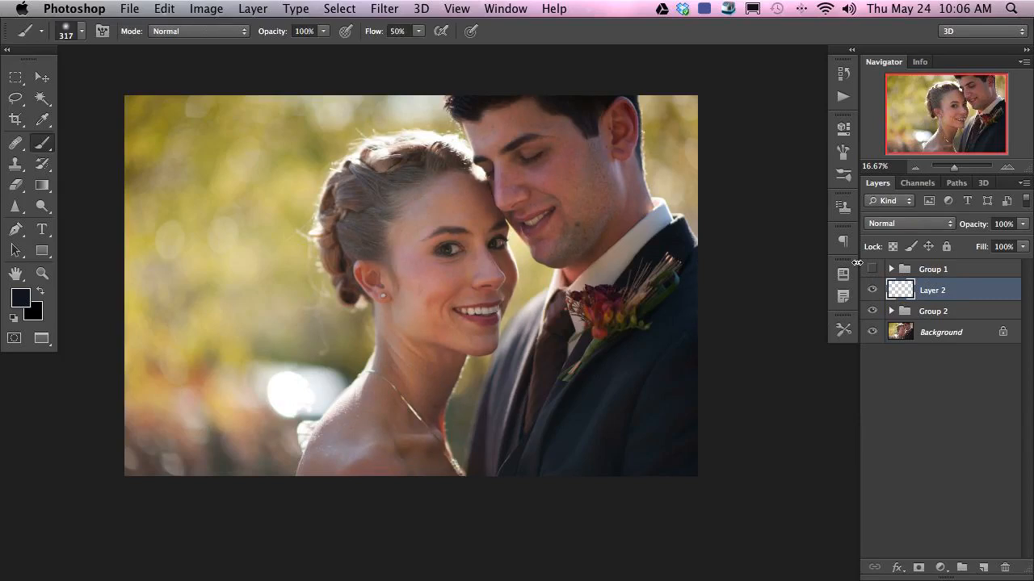
key(super+equal)
key(super+equal)
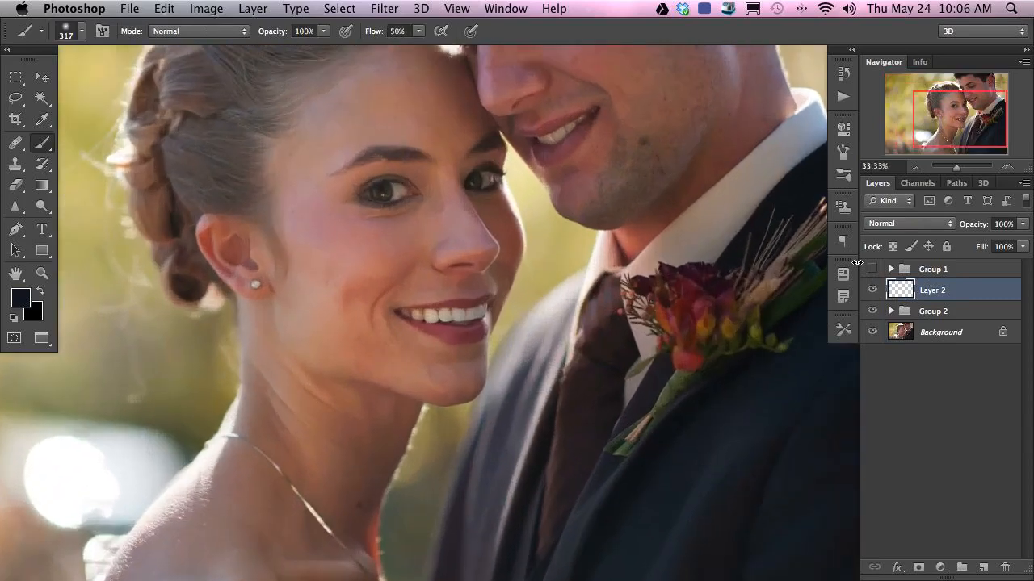
alt+click(402, 227)
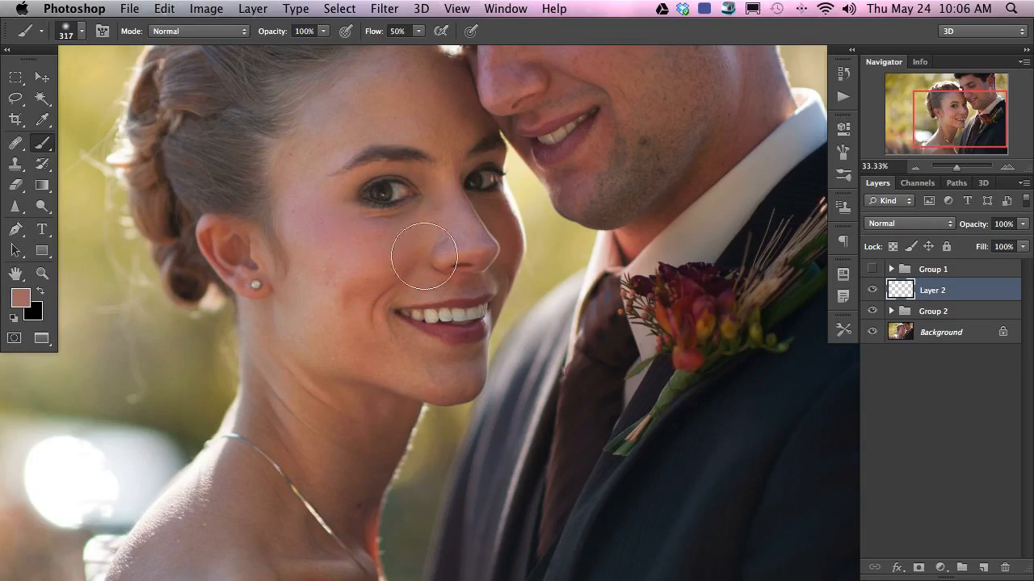
key(super+minus)
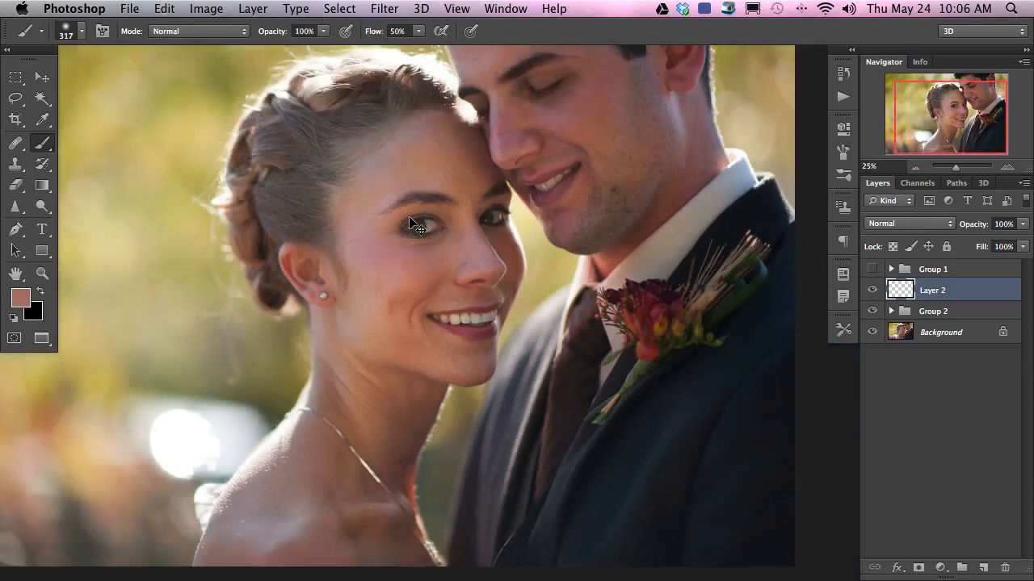
key(super+minus)
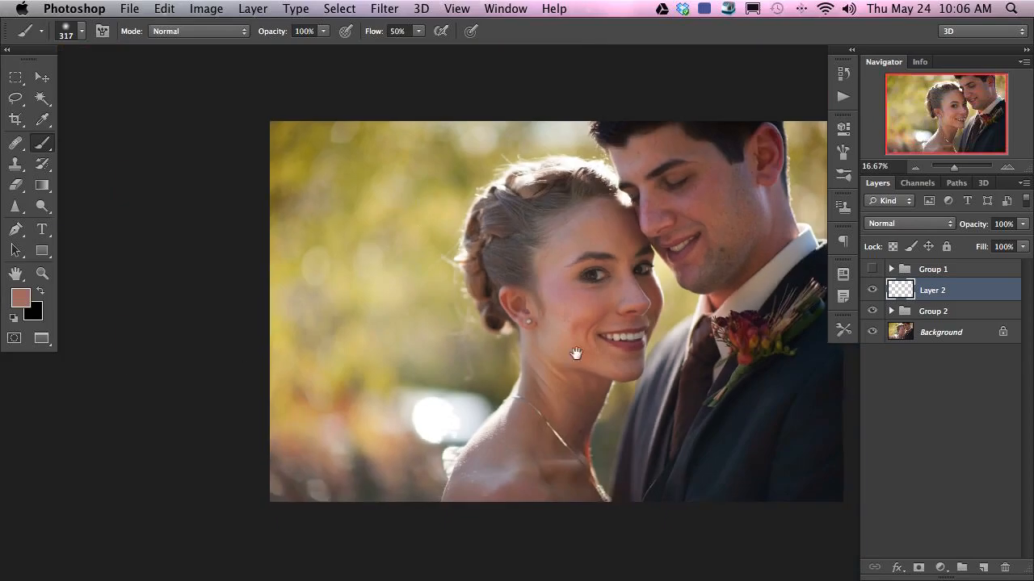
drag(574, 353, 428, 342)
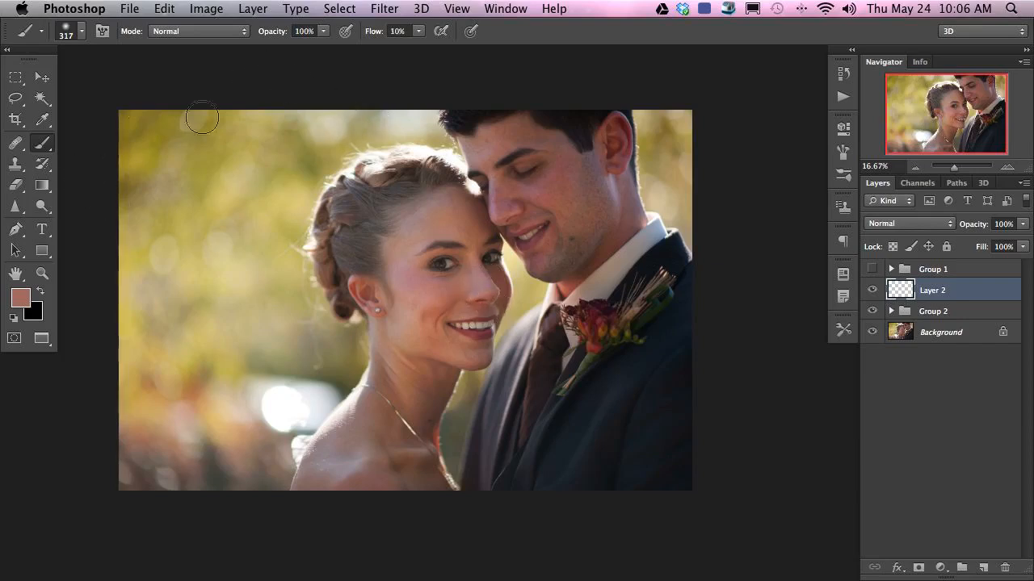
Sample white from the bright background highlight and set the Brush tool to 80% flow and size 47.
key(shift+1)
alt+click(286, 399)
drag(366, 302, 323, 298)
key(shift+8)
key(super+plus)
key(super+plus)
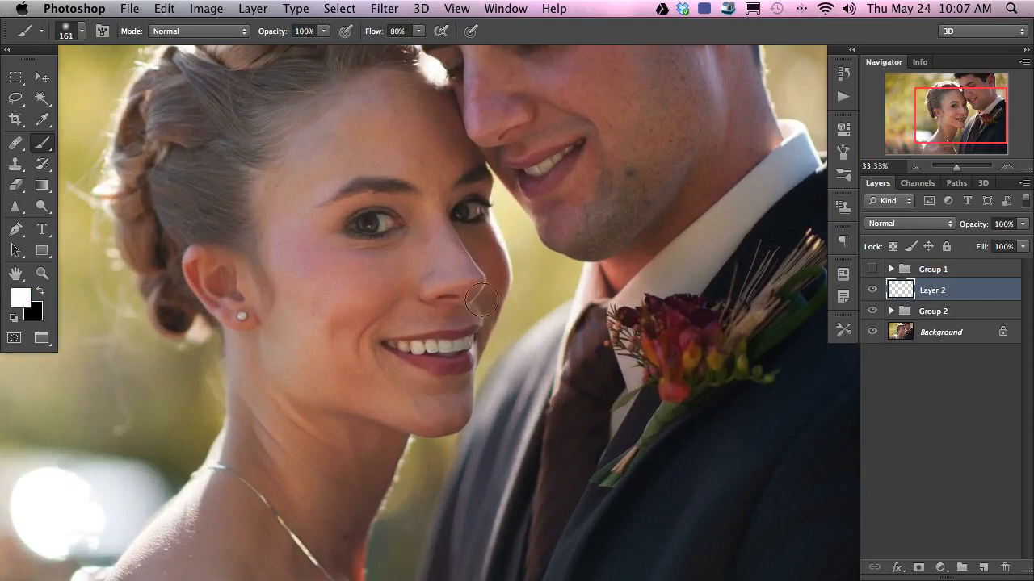
drag(370, 291, 355, 293)
Sketch a long white line, a backward arrow and zigzag strokes across the couple as an explanatory diagram.
mouse_move(118, 234)
mouse_down()
mouse_move(345, 221)
mouse_move(719, 222)
mouse_move(823, 234)
mouse_up()
mouse_move(816, 109)
mouse_down()
mouse_move(765, 154)
mouse_move(722, 169)
mouse_move(789, 161)
mouse_up()
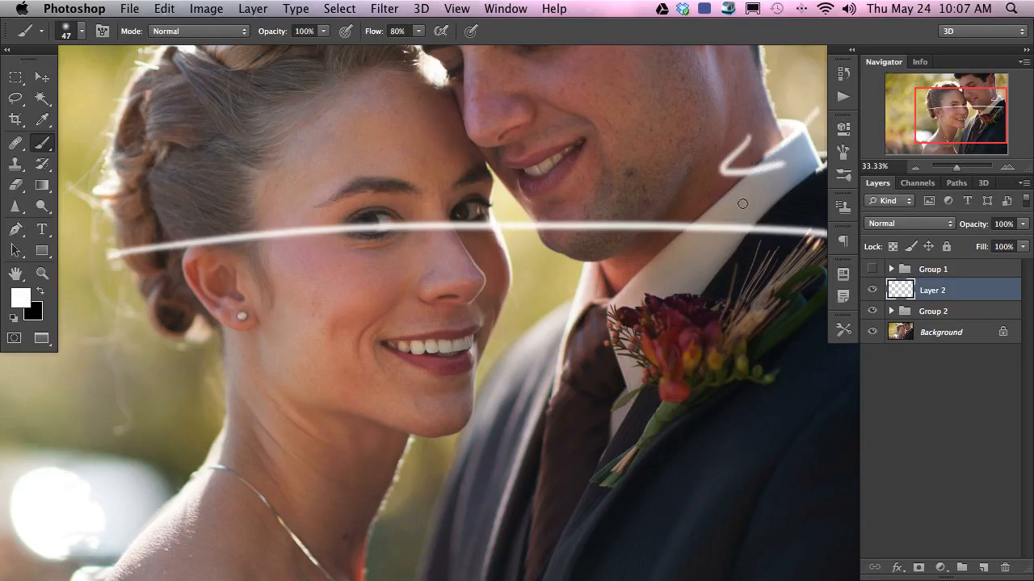
mouse_move(743, 211)
mouse_down()
mouse_move(199, 194)
mouse_move(157, 175)
mouse_move(132, 195)
mouse_move(214, 200)
mouse_up()
mouse_move(137, 397)
mouse_down()
mouse_move(208, 352)
mouse_move(286, 382)
mouse_move(408, 345)
mouse_move(440, 378)
mouse_move(503, 345)
mouse_move(572, 376)
mouse_move(608, 345)
mouse_move(684, 391)
mouse_up()
mouse_move(772, 270)
mouse_down()
mouse_move(682, 313)
mouse_move(681, 322)
mouse_move(718, 325)
mouse_up()
mouse_move(690, 373)
mouse_down()
mouse_move(618, 336)
mouse_move(660, 367)
mouse_move(615, 332)
mouse_move(602, 345)
mouse_move(555, 348)
mouse_move(589, 351)
mouse_move(603, 336)
mouse_move(539, 365)
mouse_move(469, 339)
mouse_move(414, 368)
mouse_move(430, 357)
mouse_move(383, 327)
mouse_move(204, 370)
mouse_move(215, 349)
mouse_up()
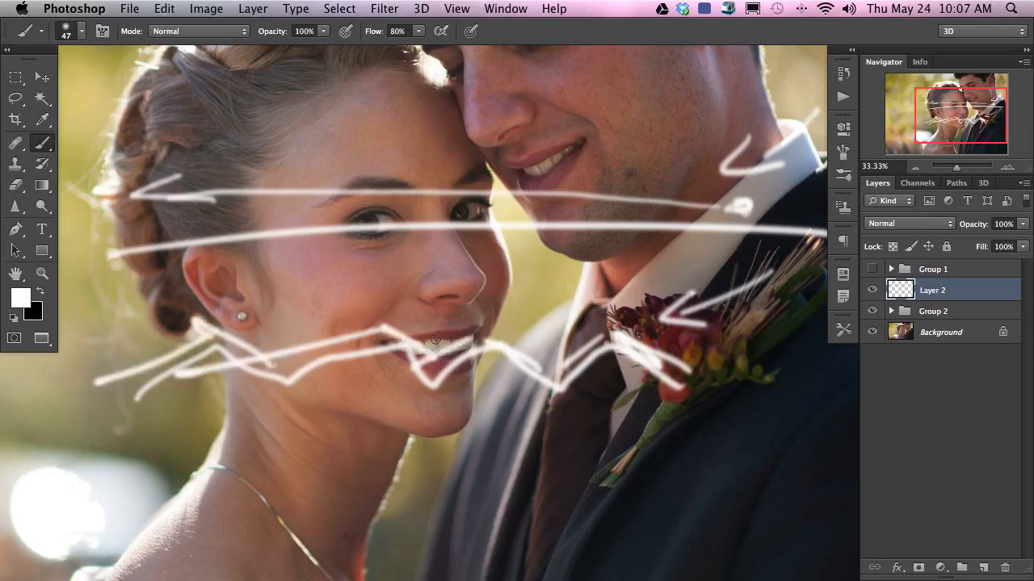
Add another zigzag and a long arrow to the white diagram, then delete the sketch layer.
mouse_move(121, 356)
mouse_down()
mouse_move(476, 339)
mouse_move(646, 360)
mouse_move(497, 353)
mouse_up()
key(super+z)
mouse_move(660, 353)
mouse_down()
mouse_move(515, 395)
mouse_move(457, 336)
mouse_move(386, 392)
mouse_move(333, 318)
mouse_move(255, 360)
mouse_move(194, 313)
mouse_move(101, 369)
mouse_up()
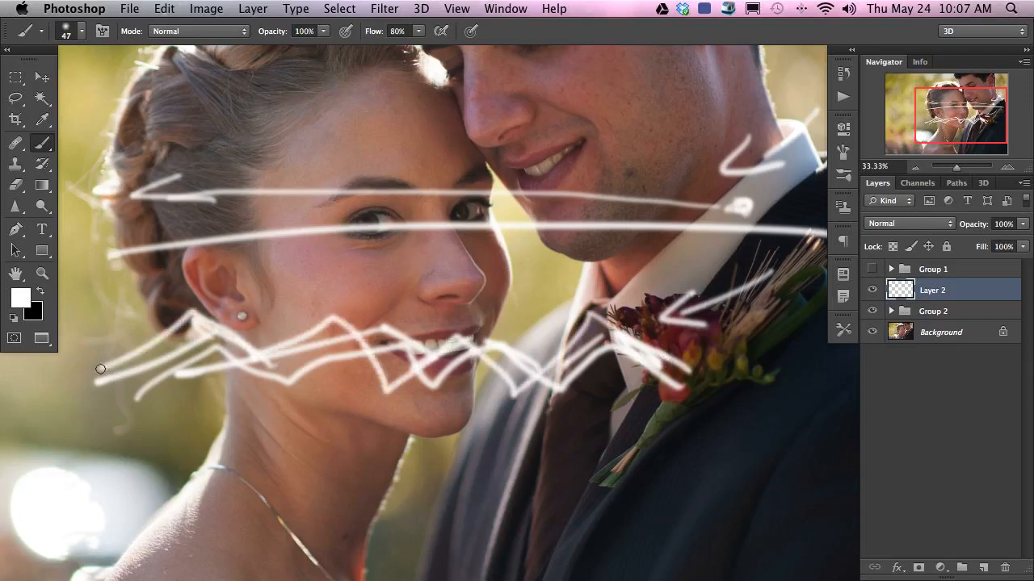
mouse_move(782, 216)
mouse_down()
mouse_move(407, 196)
mouse_move(36, 208)
mouse_up()
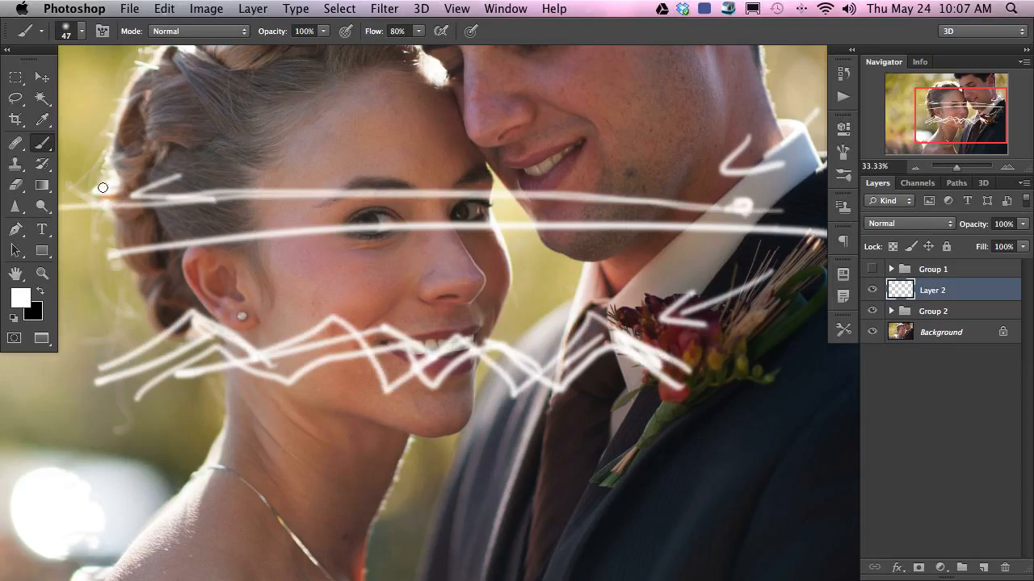
drag(102, 187, 140, 219)
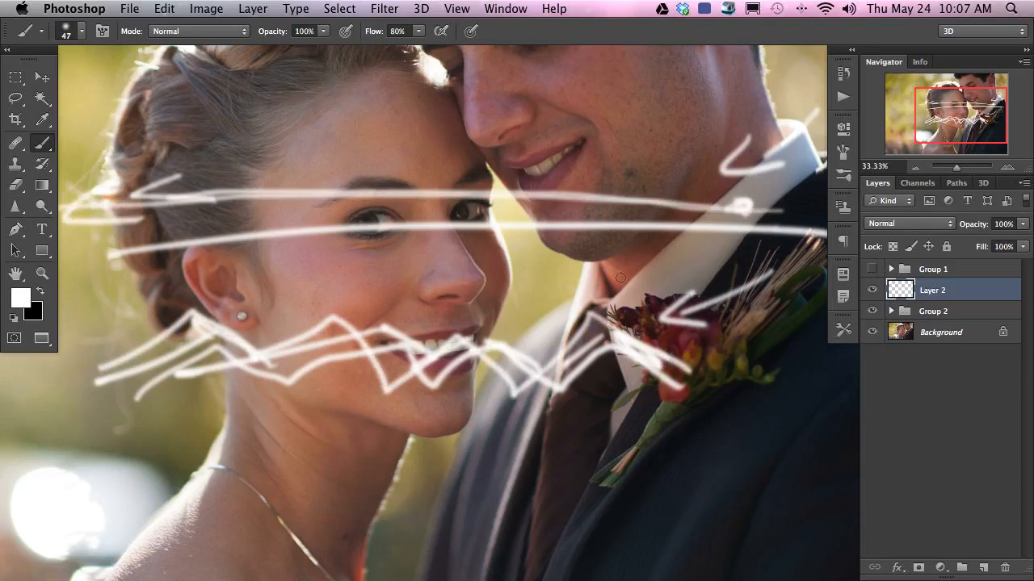
key(Delete)
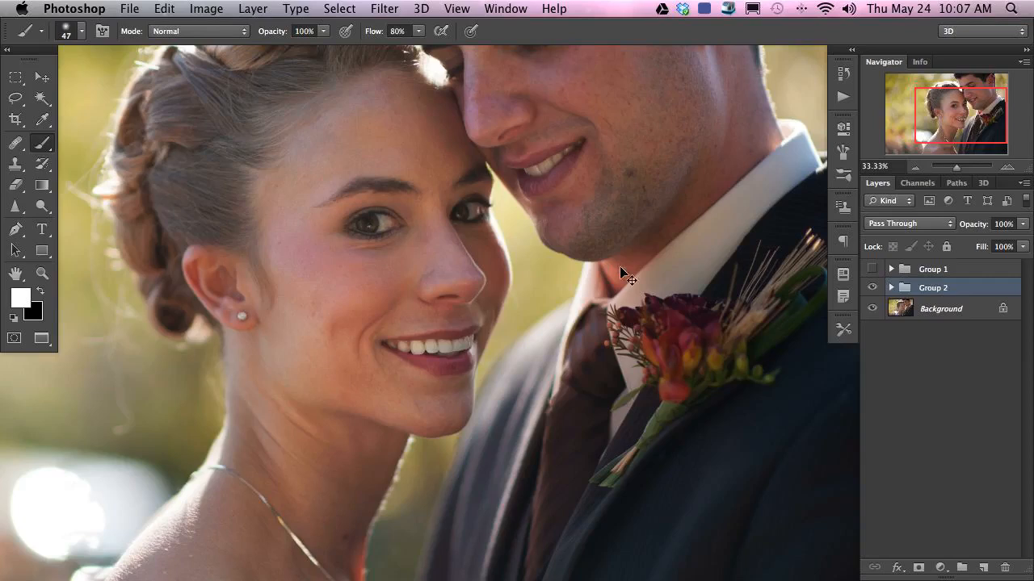
On a new blank layer, outline uneven areas of the bride's face, jaw and neck in white with a size 19 brush.
key(ctrl+alt+shift+n)
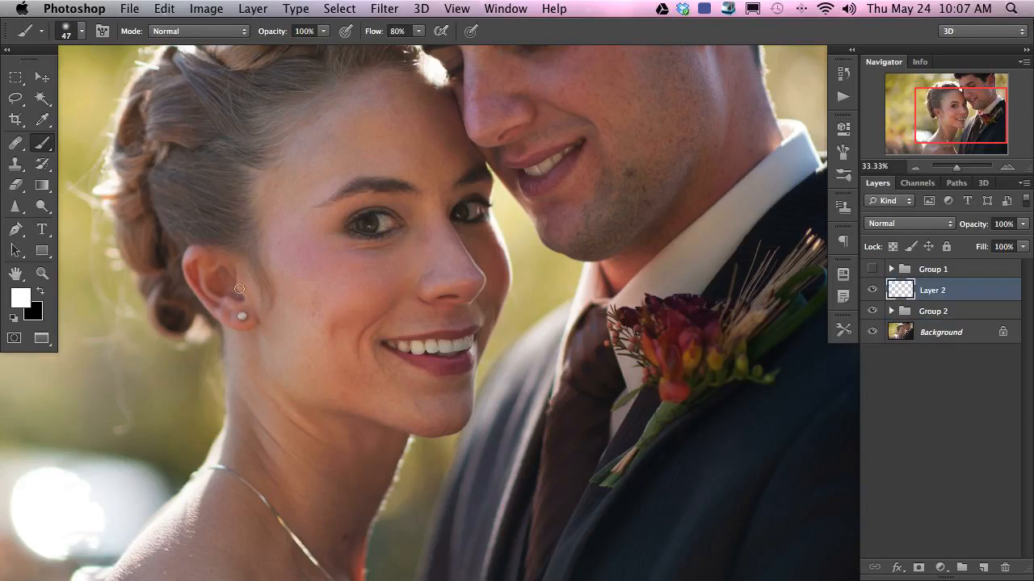
mouse_move(323, 287)
mouse_down()
mouse_move(312, 292)
mouse_move(324, 270)
mouse_up()
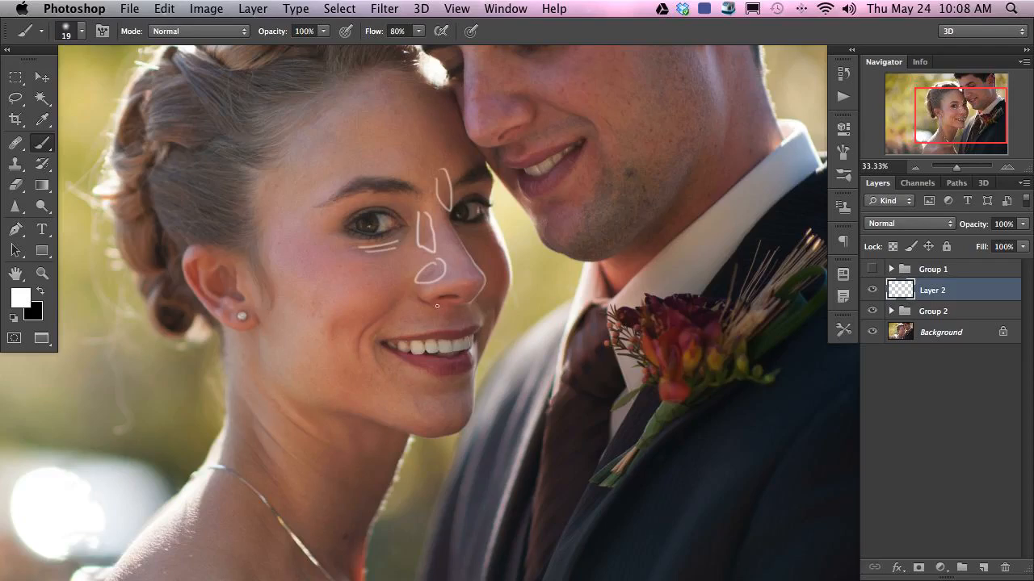
mouse_move(452, 308)
mouse_down()
mouse_move(440, 304)
mouse_move(343, 356)
mouse_move(379, 368)
mouse_move(376, 378)
mouse_up()
mouse_move(414, 396)
mouse_down()
mouse_move(449, 397)
mouse_move(444, 428)
mouse_up()
mouse_move(327, 290)
mouse_down()
mouse_move(294, 317)
mouse_move(329, 322)
mouse_up()
drag(269, 228, 290, 224)
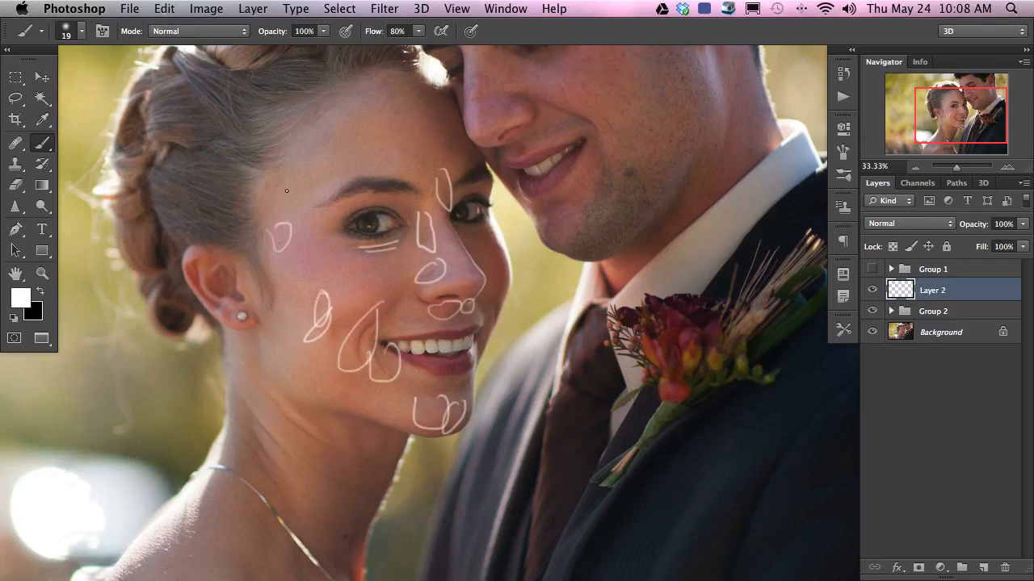
mouse_move(272, 428)
mouse_down()
mouse_move(282, 396)
mouse_move(329, 404)
mouse_move(275, 427)
mouse_move(322, 484)
mouse_move(300, 304)
mouse_move(282, 400)
mouse_up()
scroll(350, 324, down, 5)
scroll(247, 240, up, 8)
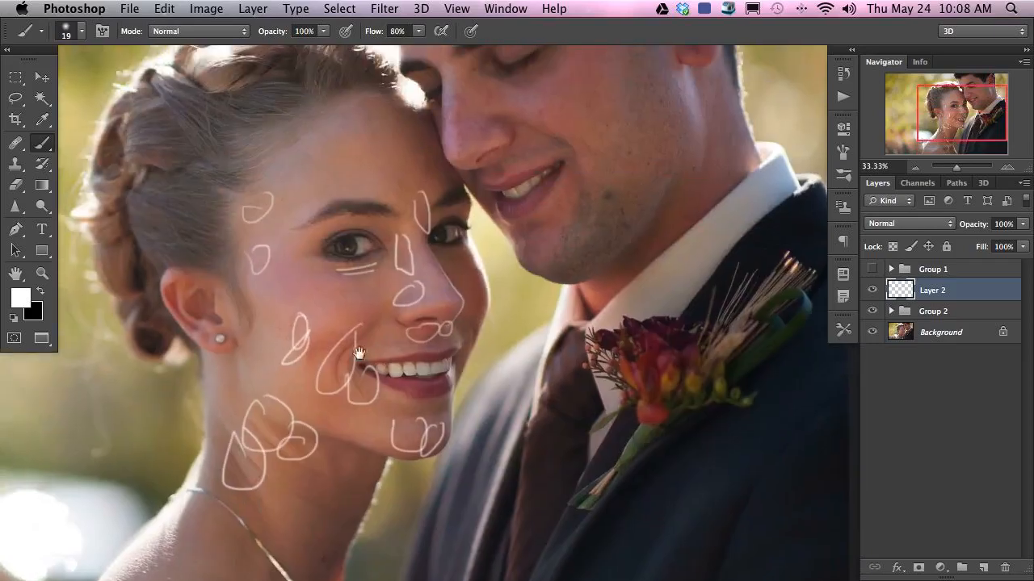
Outline uneven skin areas in white around the groom's eye, nose, cheek, mouth, chin and forehead.
drag(521, 266, 441, 338)
scroll(506, 224, up, 3)
drag(491, 235, 535, 276)
drag(440, 219, 424, 225)
drag(409, 158, 413, 160)
drag(402, 113, 395, 115)
mouse_move(452, 179)
mouse_down()
mouse_move(440, 201)
mouse_move(513, 168)
mouse_move(446, 176)
mouse_up()
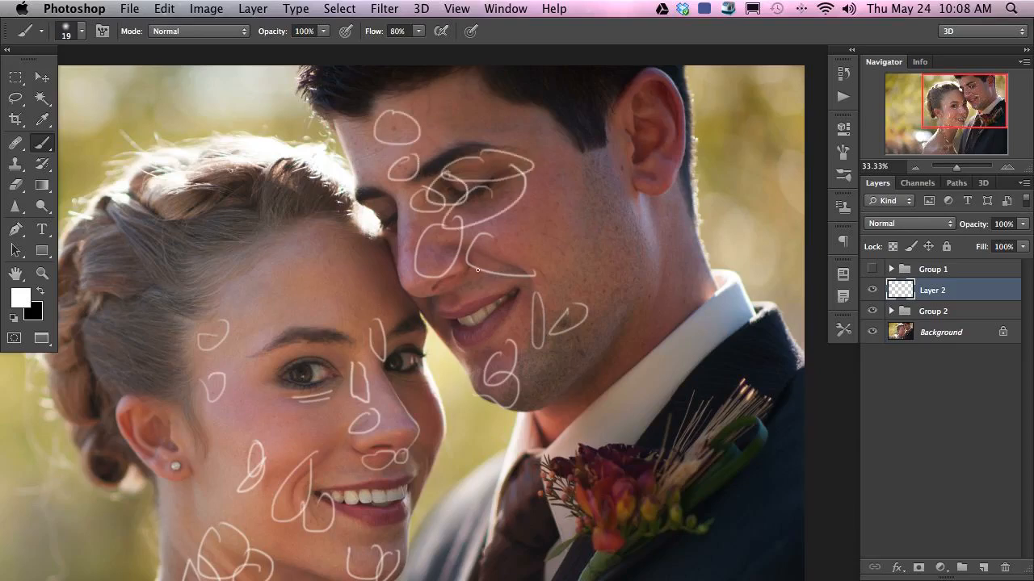
Circle the uneven patches on the bride's forehead, above her eyebrow and on her ear in white.
scroll(581, 271, down, 5)
drag(277, 245, 328, 243)
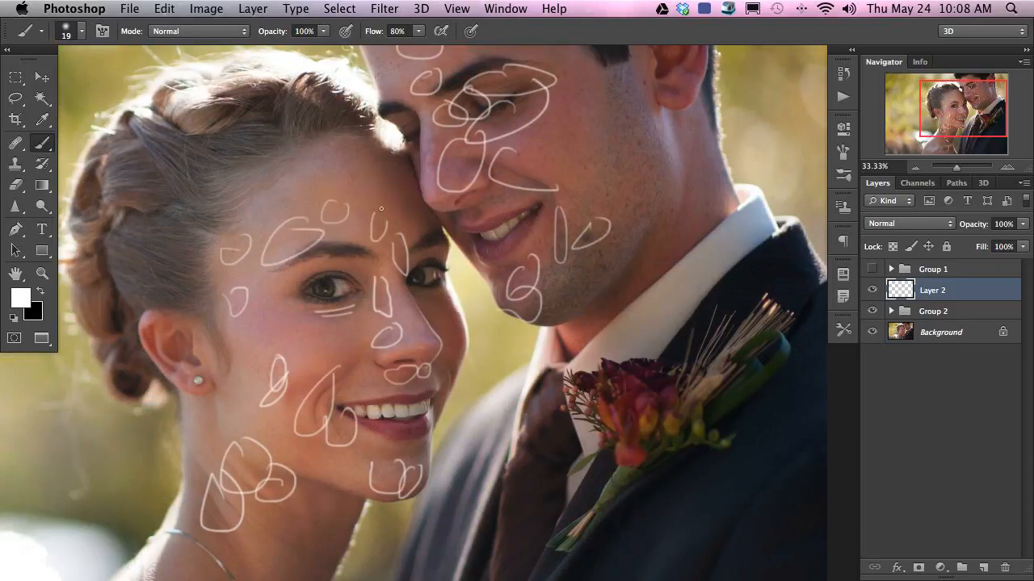
mouse_move(339, 144)
mouse_down()
mouse_move(347, 174)
mouse_move(346, 158)
mouse_up()
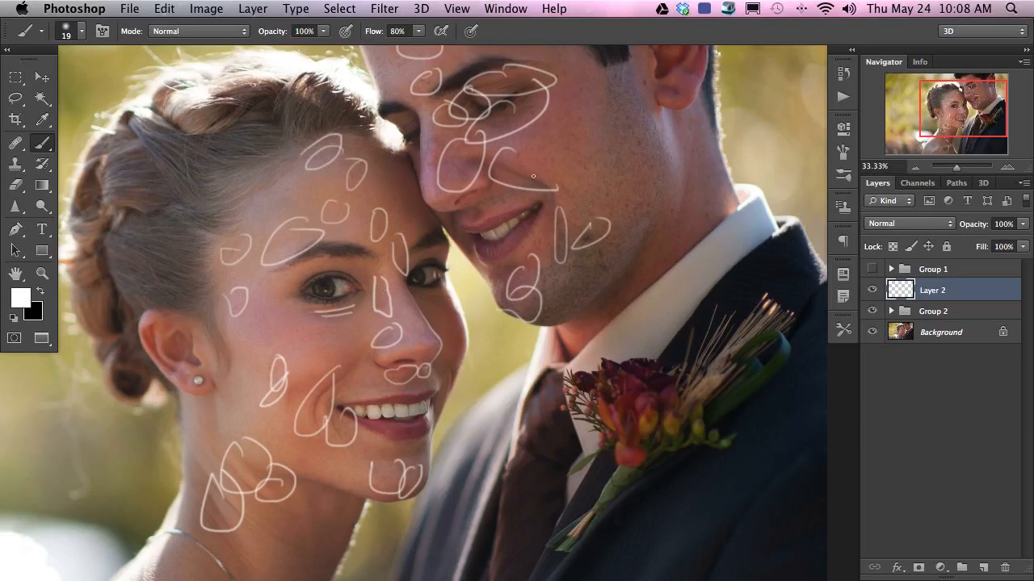
drag(158, 373, 171, 363)
Circle more uneven areas on the groom's cheek and upper lip and on the bride's chest in white.
drag(609, 255, 566, 349)
mouse_move(416, 295)
mouse_down()
mouse_move(436, 355)
mouse_move(442, 283)
mouse_up()
drag(533, 269, 537, 255)
scroll(634, 315, down, 8)
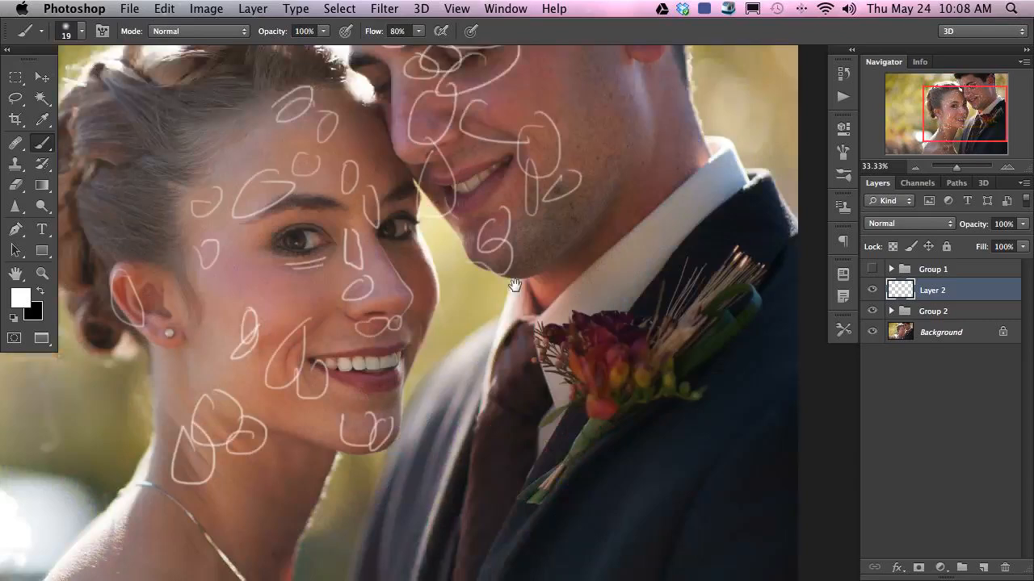
scroll(557, 436, up, 5)
scroll(556, 436, down, 2)
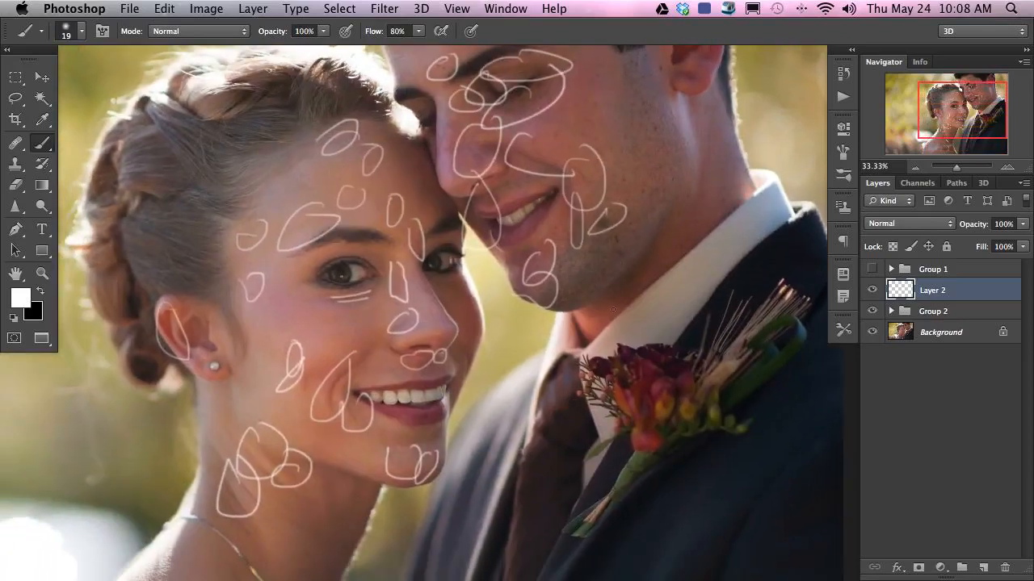
scroll(484, 291, down, 1)
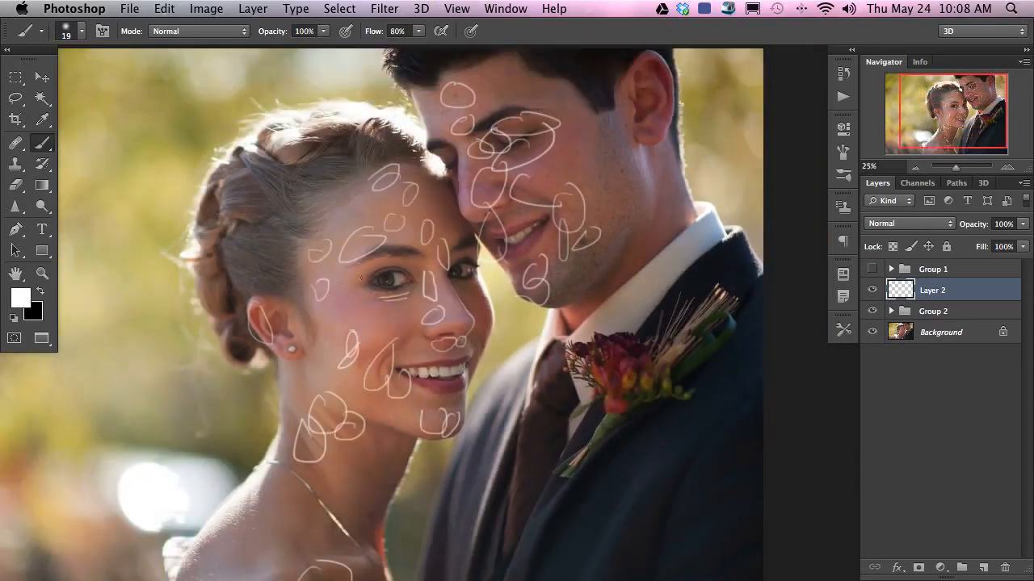
Add a blank layer, hide the Layer 2 outlines and set the brush to 10% flow and size 139 for the bride's face.
key(alt+shift+super+n)
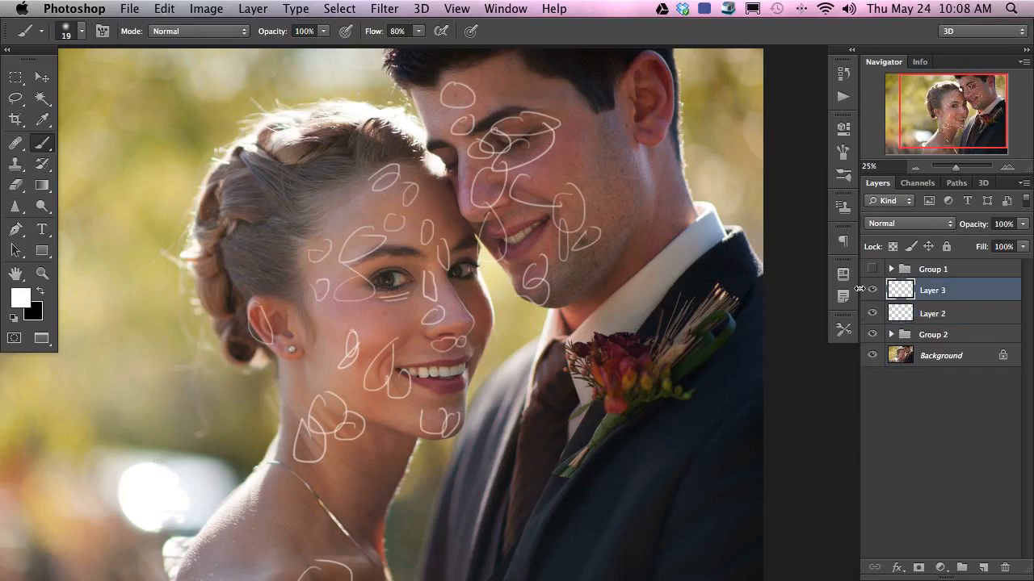
click(874, 314)
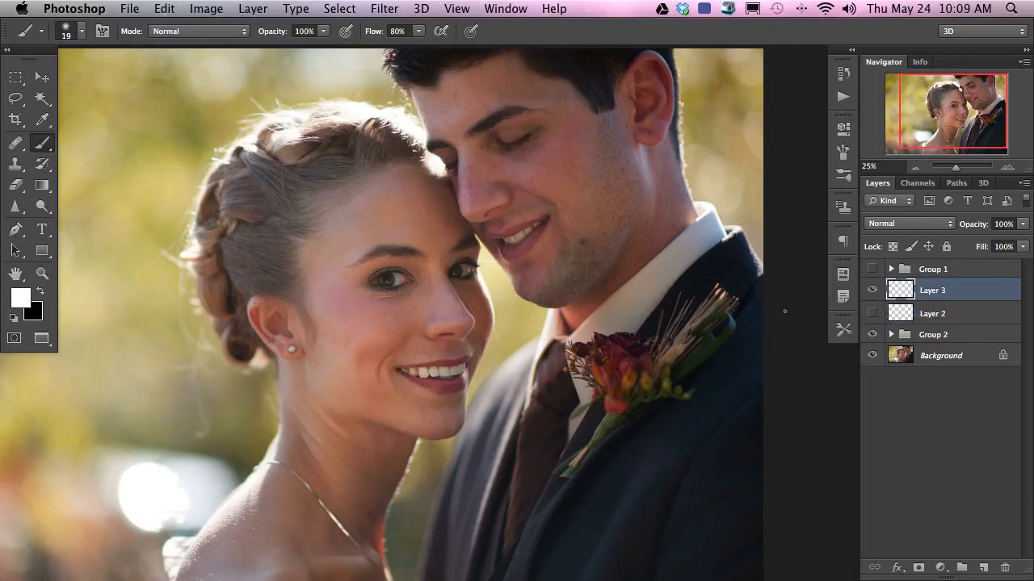
key(shift+1)
drag(347, 261, 353, 238)
key(super+equal)
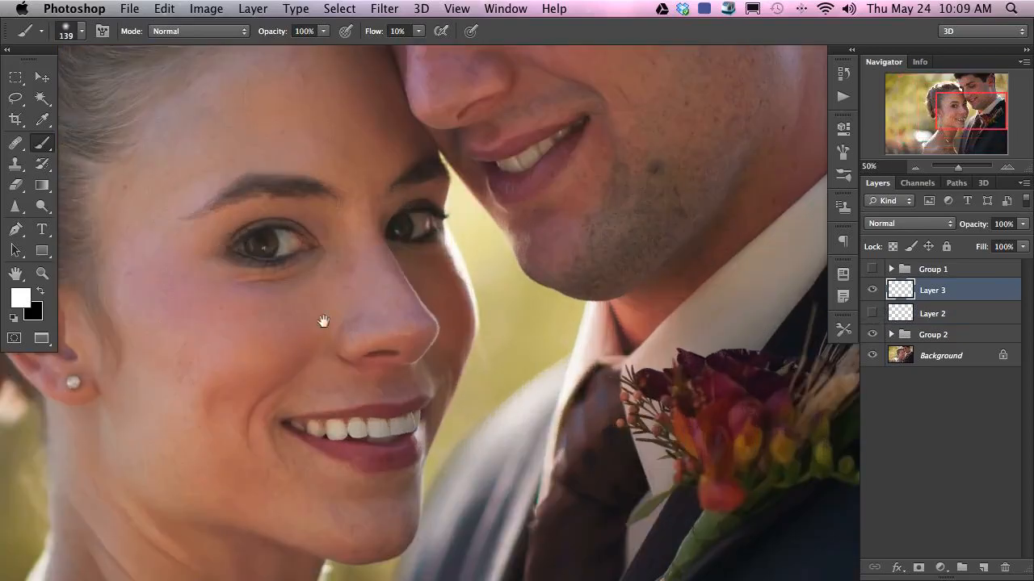
drag(323, 321, 480, 333)
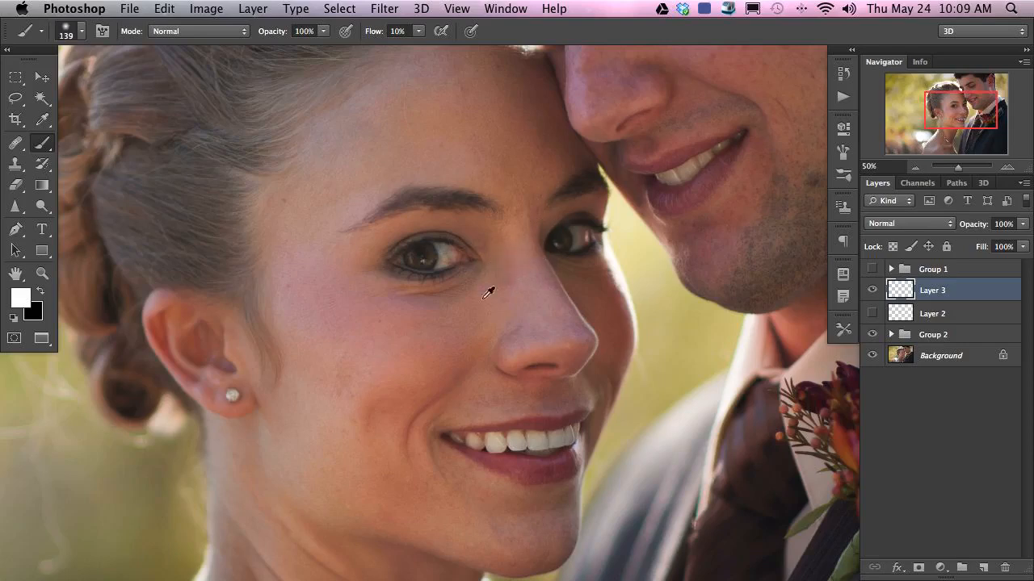
Paint sampled skin tones on Layer 3 over the bride's nose and the shadow under her eye.
alt+click(530, 268)
alt+click(530, 270)
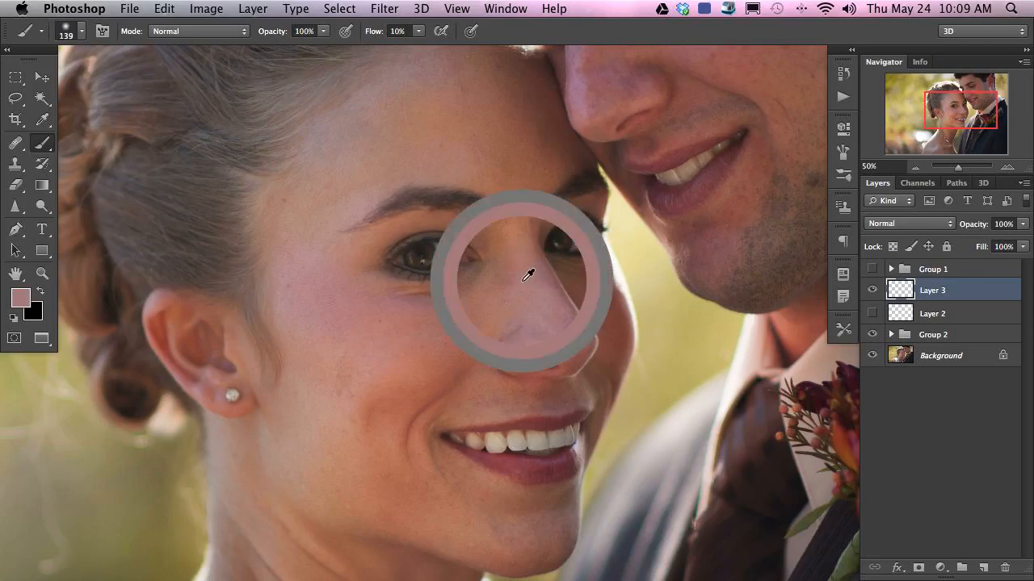
alt+click(491, 284)
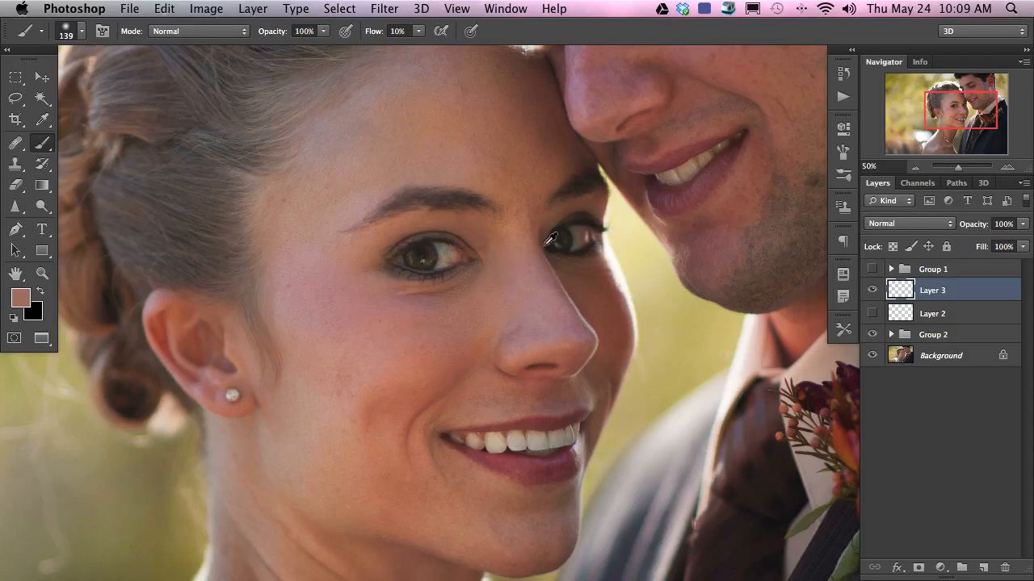
alt+click(526, 296)
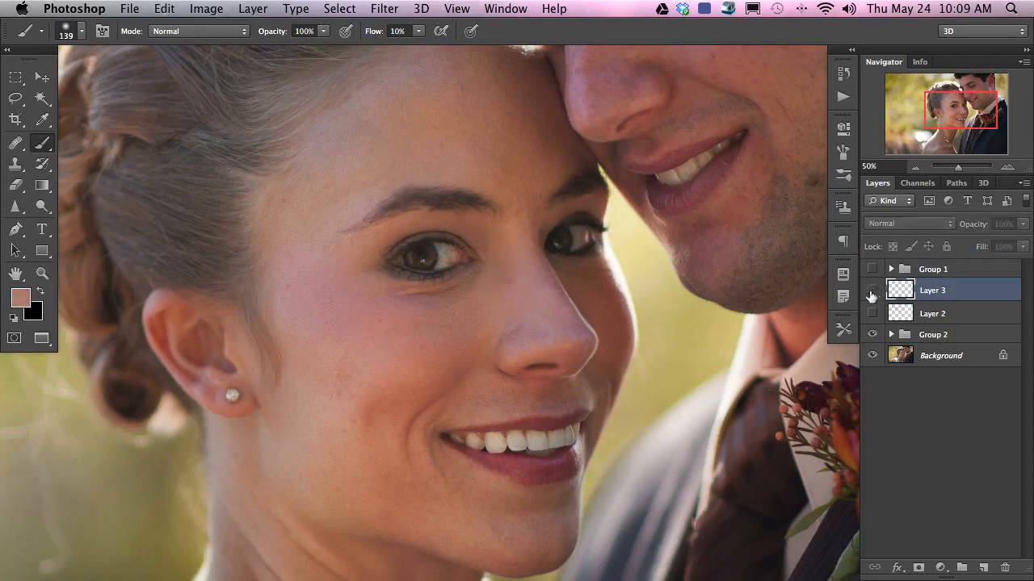
drag(444, 282, 418, 299)
alt+click(438, 283)
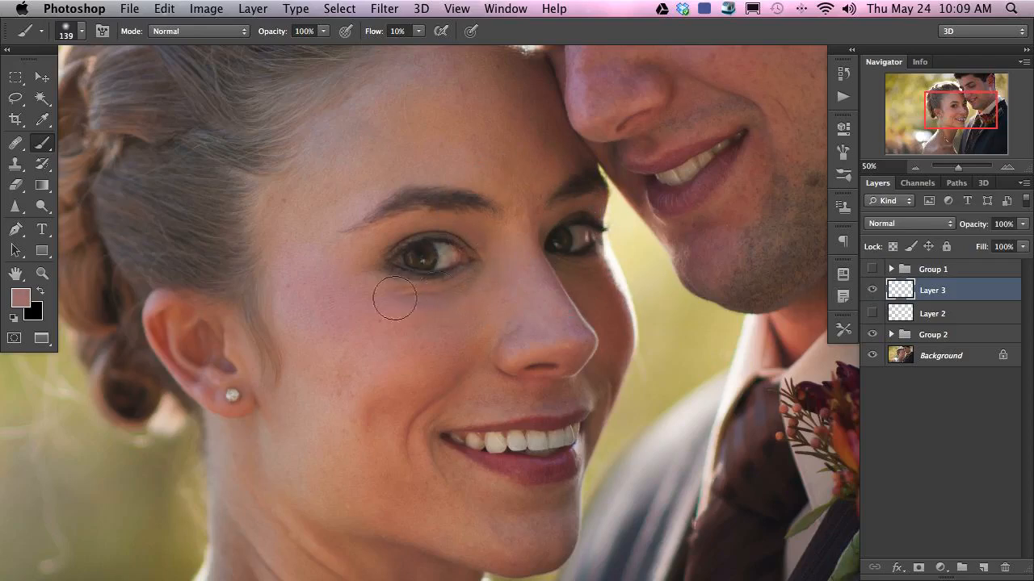
Even out the patches on the bride's cheek with skin tones sampled from the surrounding area.
alt+click(348, 376)
alt+click(335, 382)
alt+click(353, 380)
alt+click(326, 376)
alt+click(376, 363)
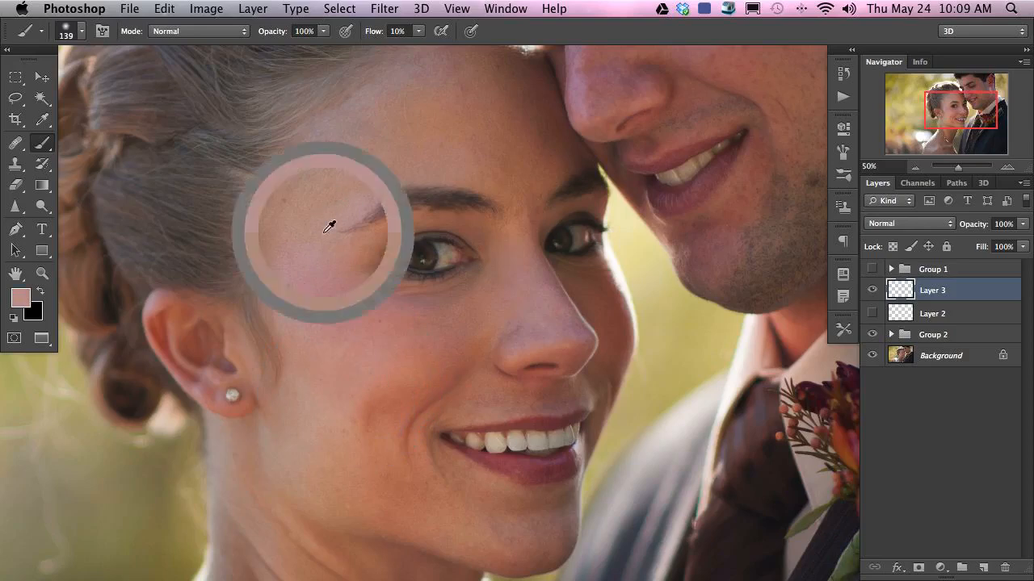
Blend the bride's temple, forehead and the inner corner of her eye using nearby sampled skin tones.
alt+click(284, 263)
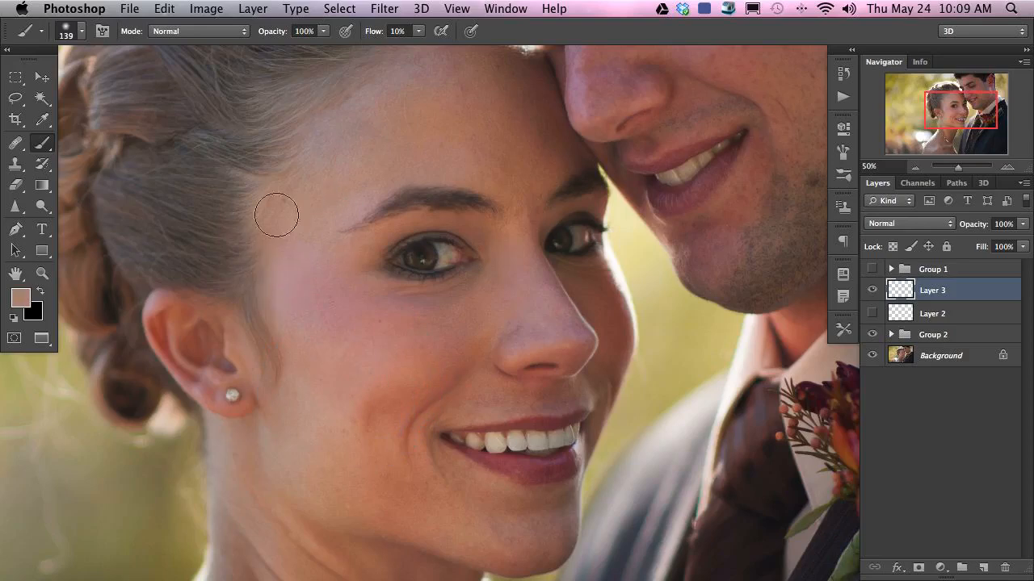
drag(401, 123, 367, 103)
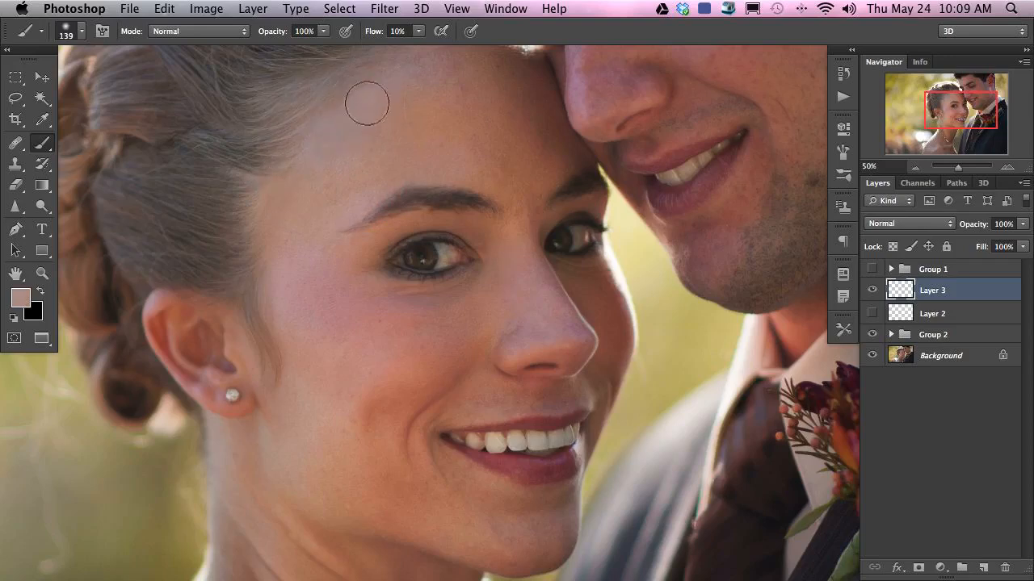
alt+click(400, 161)
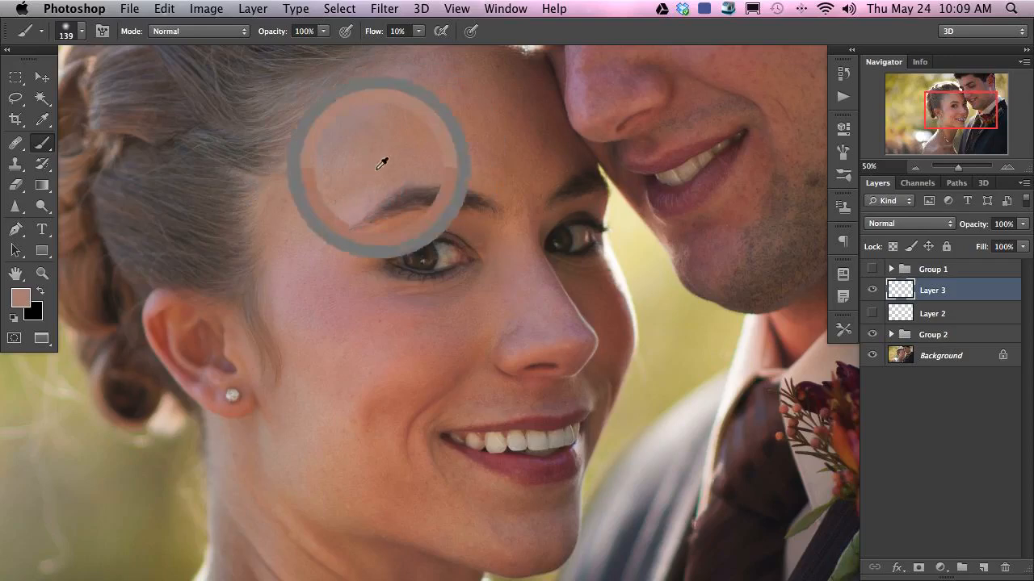
alt+click(351, 204)
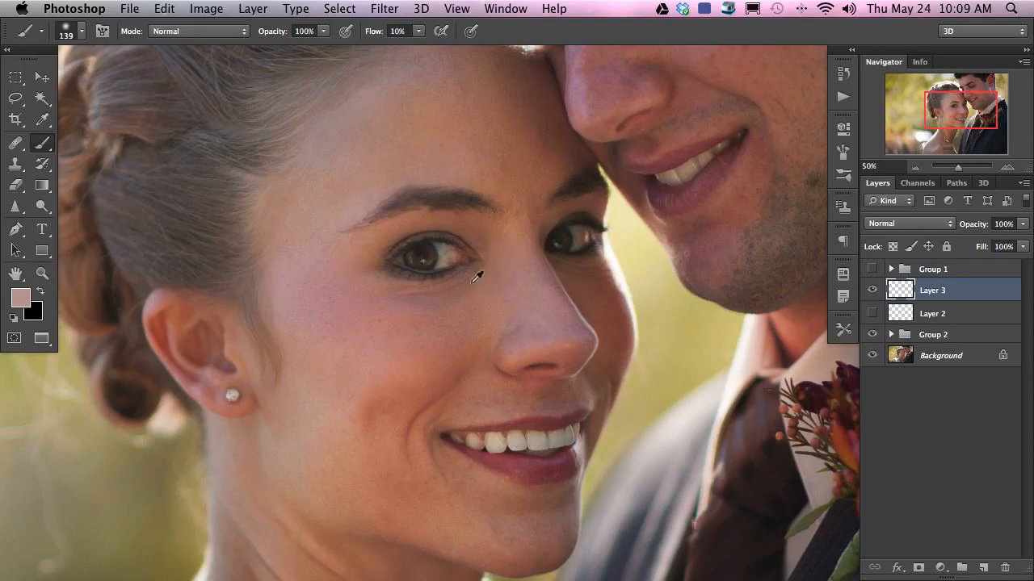
alt+click(475, 232)
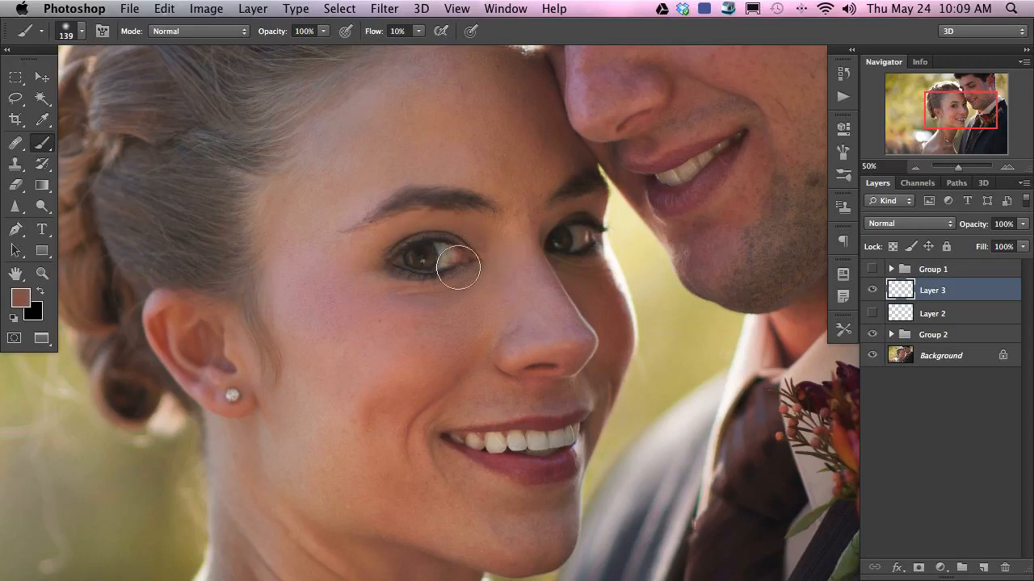
Smooth the bride's upper lip area and the fold between her cheek and mouth with sampled skin tones.
alt+click(479, 407)
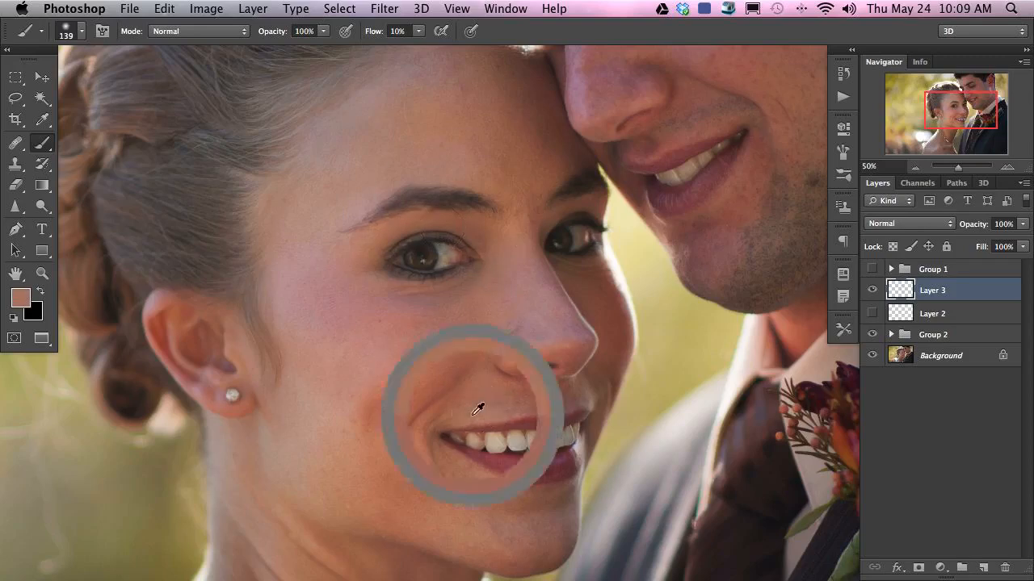
alt+click(486, 394)
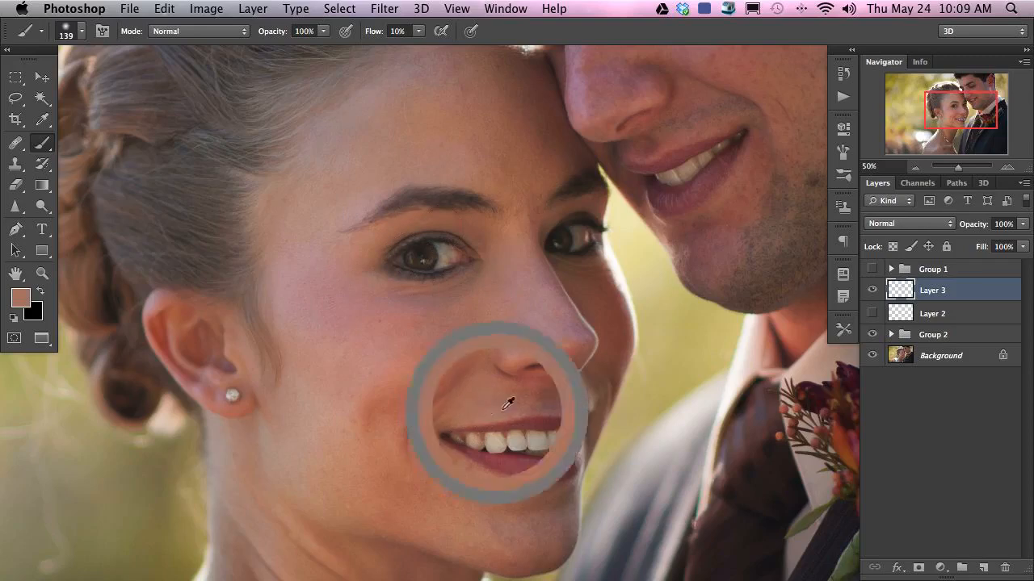
alt+click(508, 396)
alt+click(404, 373)
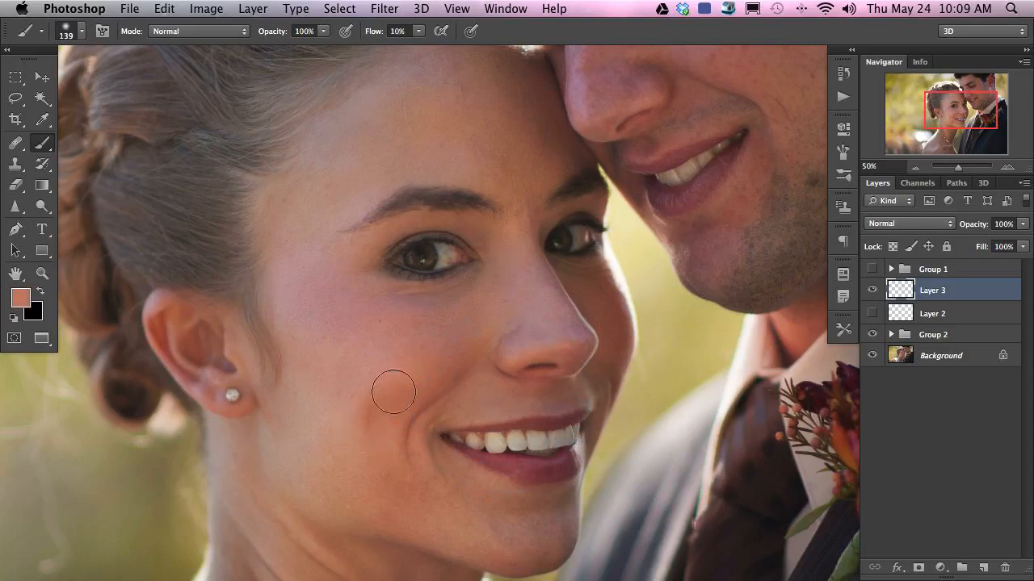
drag(401, 411, 436, 403)
Even out the bride's ear with sampled tones at brush size 71, and compare the result with Layer 3 hidden and shown.
alt+click(286, 415)
alt+click(215, 376)
key(bracketleft)
key(bracketleft)
key(bracketleft)
key(bracketleft)
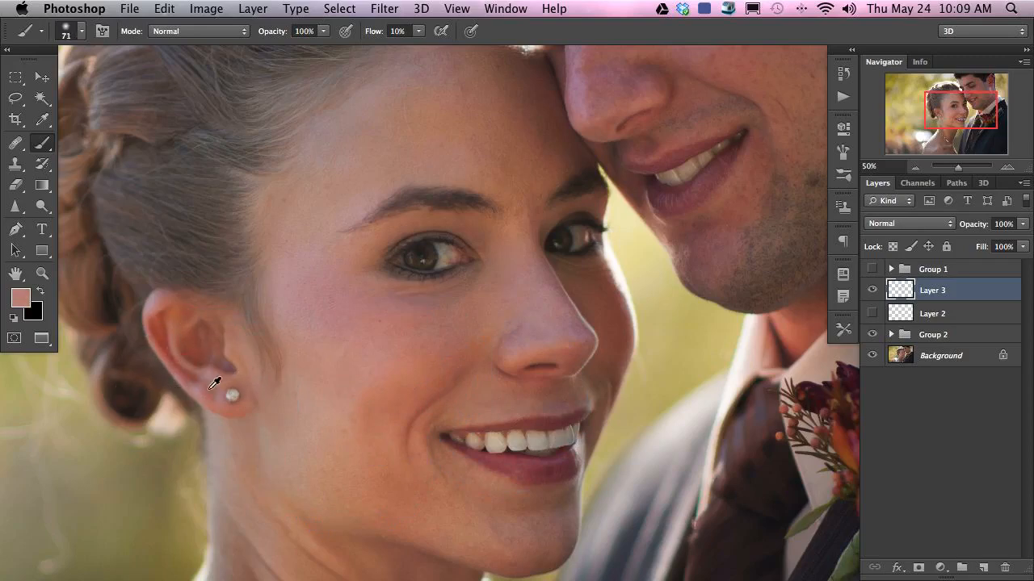
alt+click(207, 385)
mouse_move(159, 312)
mouse_down()
mouse_move(206, 350)
mouse_move(210, 374)
mouse_up()
click(872, 291)
click(872, 291)
click(872, 290)
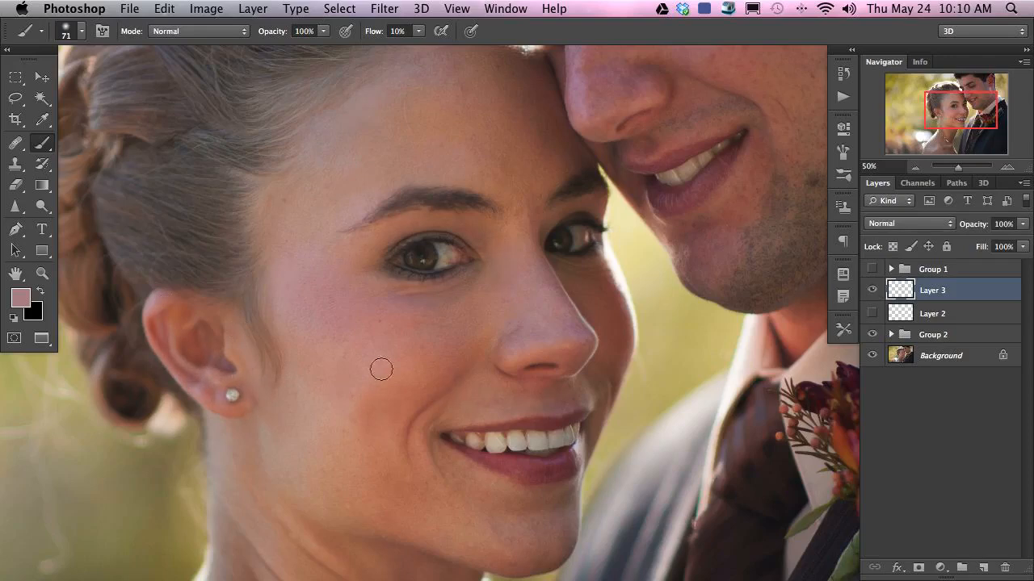
Blend the bride's lower cheek with the brush at size 155, and soften the skin beside her smile line.
drag(395, 393, 315, 337)
alt+click(286, 377)
mouse_move(258, 380)
mouse_down()
mouse_move(270, 385)
mouse_move(293, 341)
mouse_up()
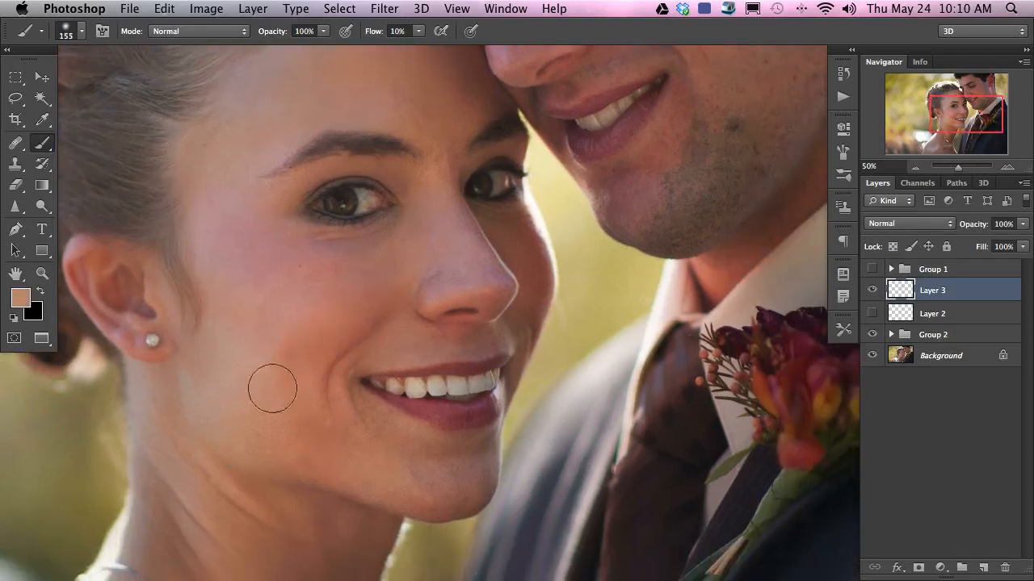
alt+click(329, 397)
alt+click(323, 398)
mouse_move(311, 401)
mouse_down()
mouse_move(302, 404)
mouse_move(326, 389)
mouse_up()
alt+click(325, 390)
alt+click(316, 387)
alt+click(348, 390)
Smooth the uneven tones on the bride's chin with sampled skin color at brush size 103.
alt+click(428, 477)
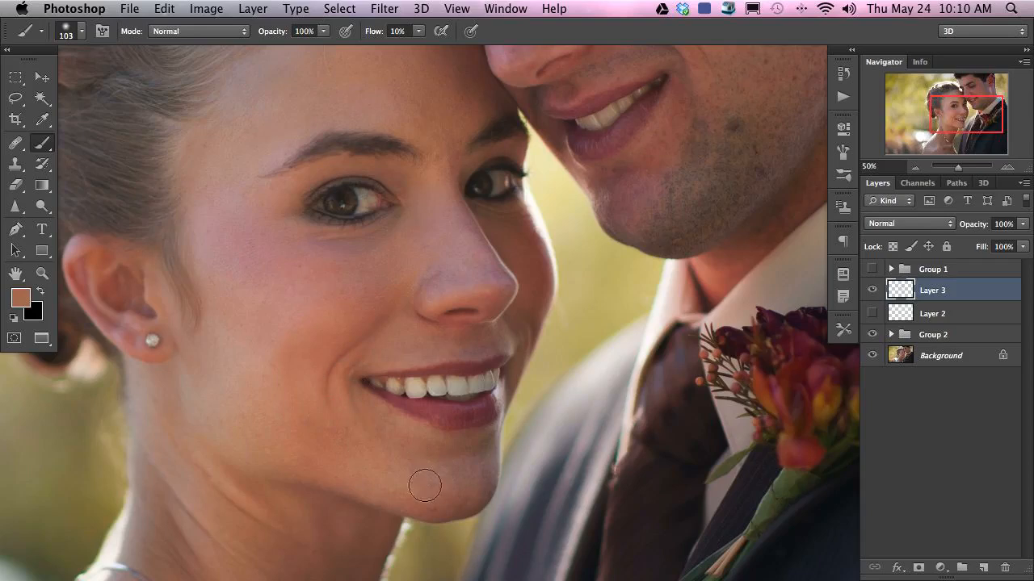
alt+click(411, 459)
alt+click(489, 482)
alt+click(438, 468)
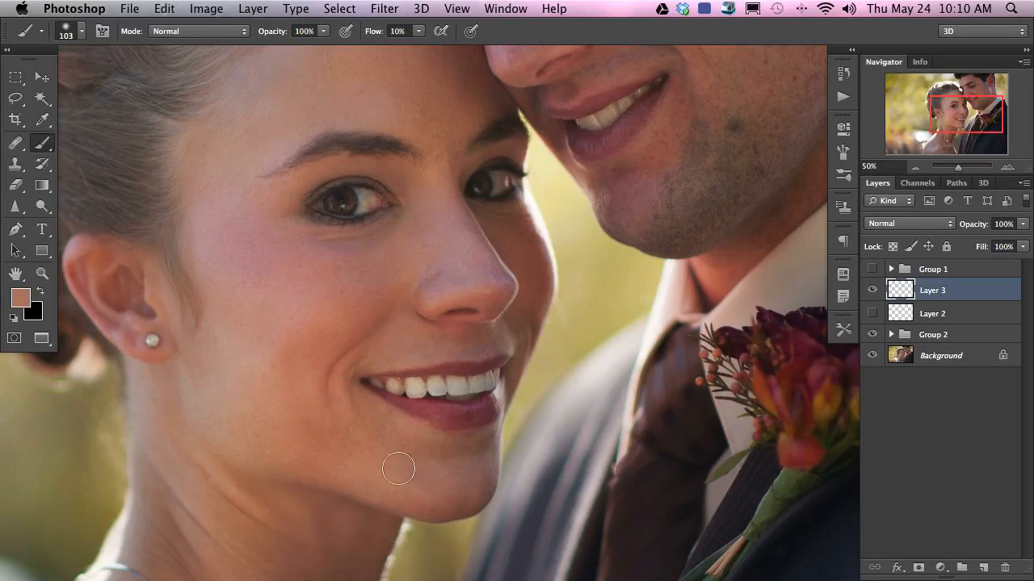
Even out the bridge and side of the bride's nose with sampled skin tones at brush size 67.
alt+click(465, 257)
drag(460, 268, 452, 270)
alt+click(434, 246)
alt+click(422, 244)
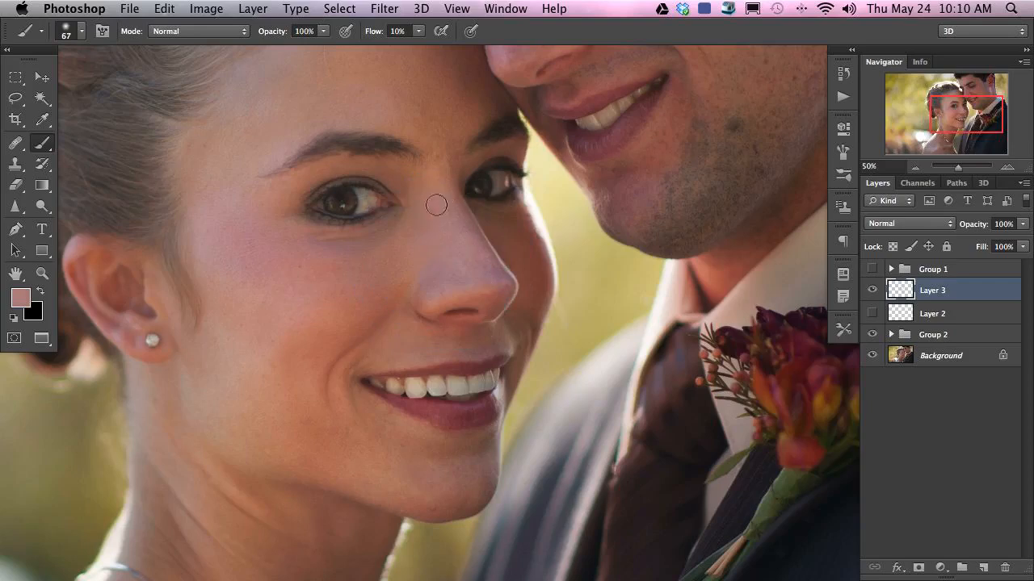
drag(428, 276, 423, 288)
alt+click(453, 270)
Blend the bride's forehead and nose at the wider view with sampled tones and the brush at size 179.
drag(442, 377, 393, 362)
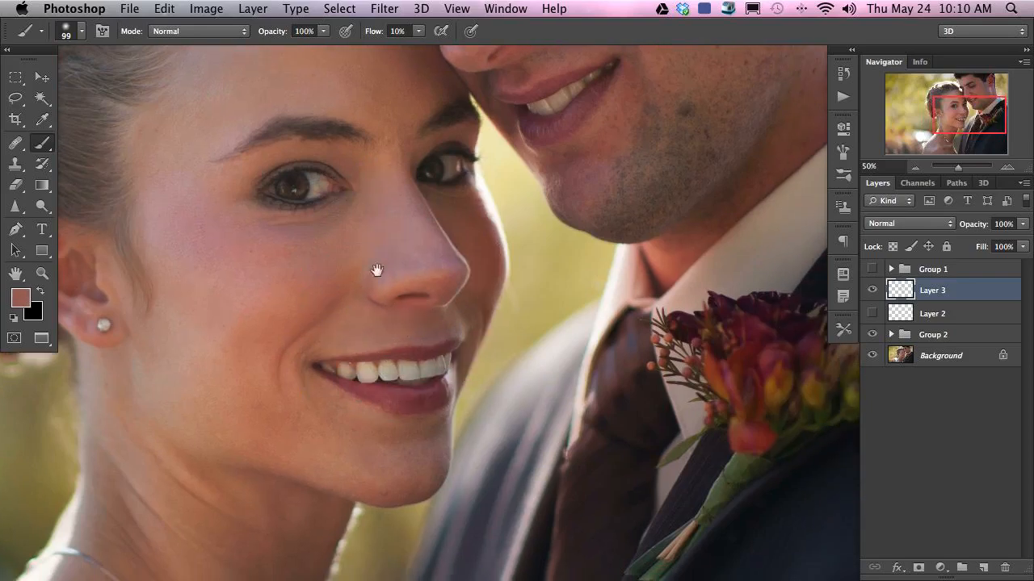
scroll(443, 279, up, 5)
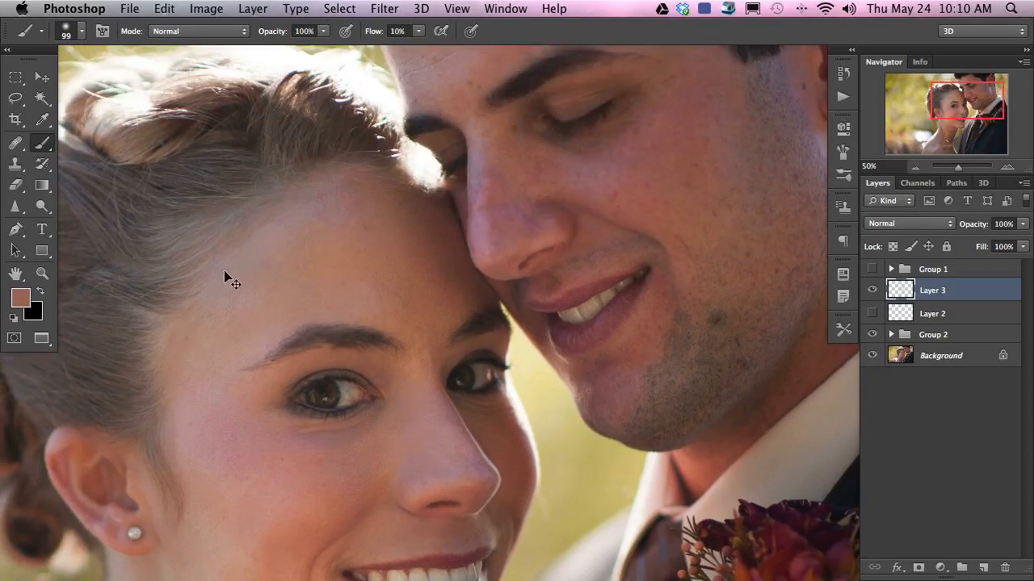
key(super+minus)
scroll(476, 307, down, 3)
drag(406, 242, 424, 240)
alt+click(442, 233)
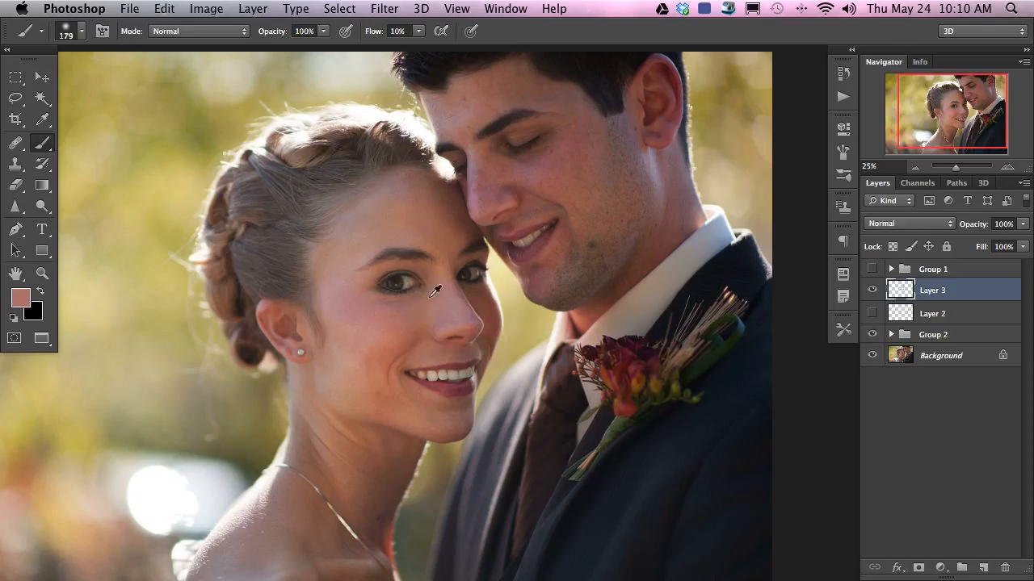
alt+click(442, 331)
Even out the uneven skin on the bride's chest with sampled tones at brush size 299.
alt+click(331, 347)
drag(353, 452, 346, 452)
drag(327, 518, 338, 343)
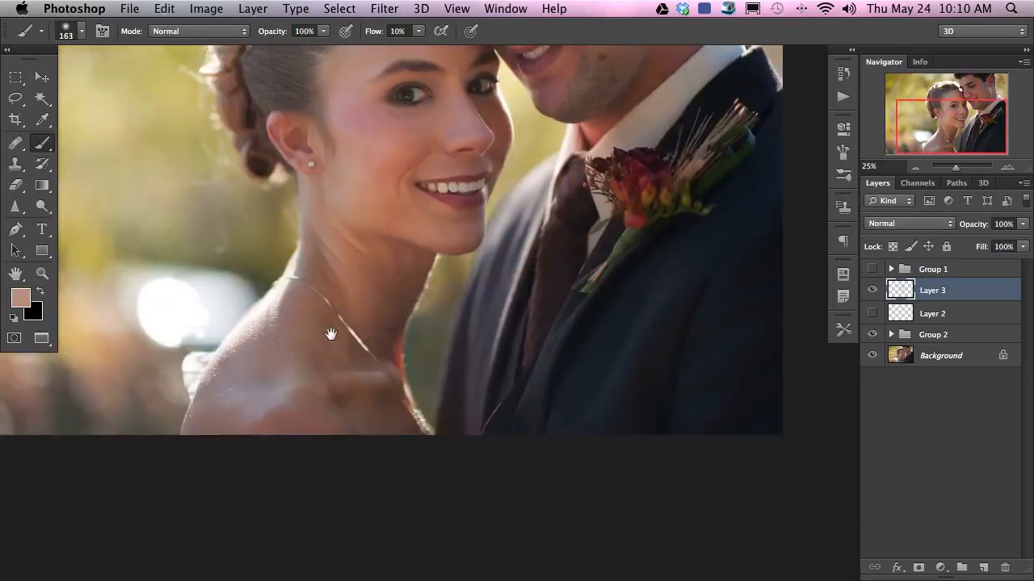
alt+click(358, 417)
drag(339, 411, 395, 411)
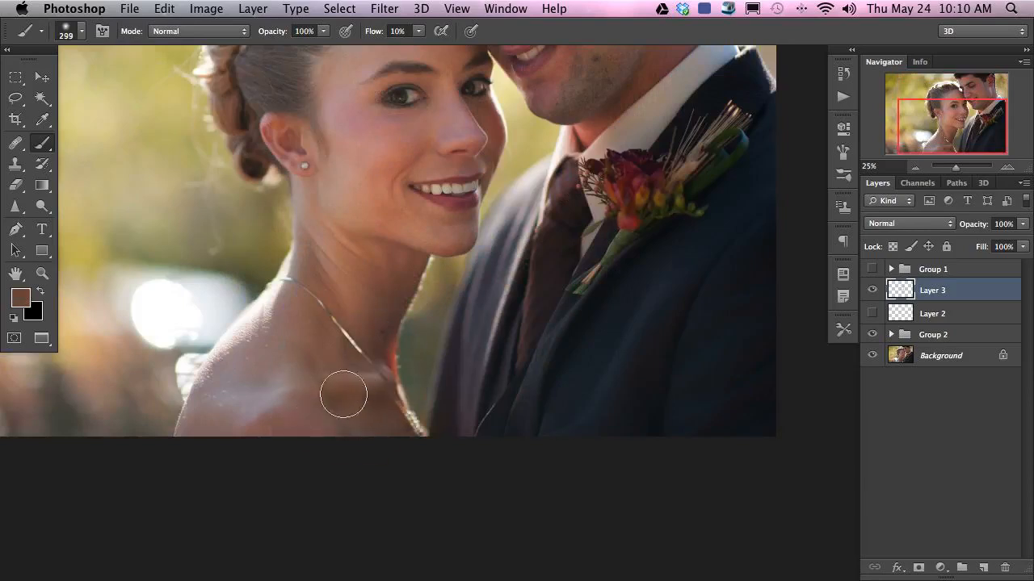
alt+click(377, 412)
Smooth the bride's neck and the area beneath her jaw with sampled skin tones at brush size 155.
alt+click(312, 257)
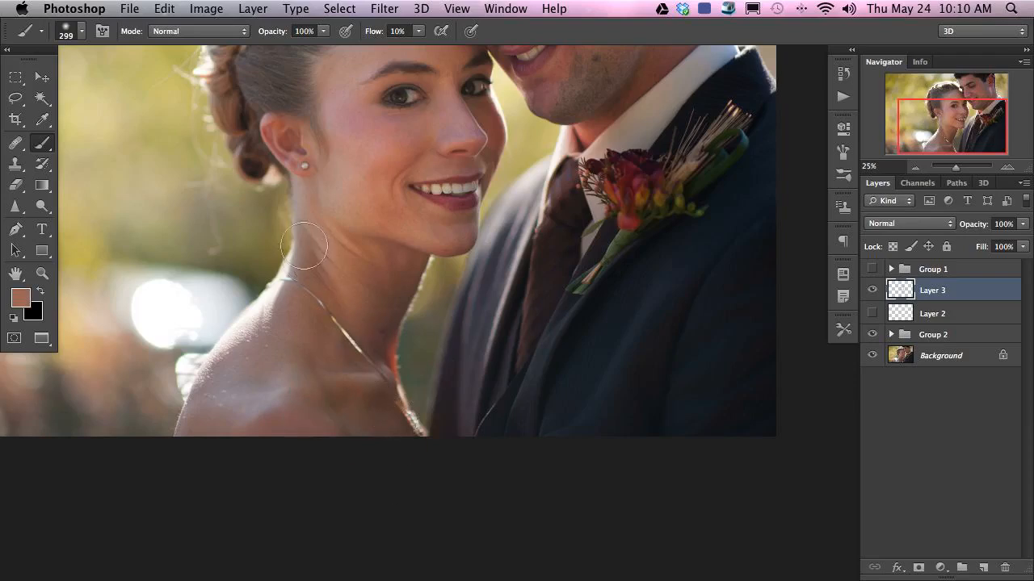
alt+click(334, 279)
alt+click(334, 278)
drag(339, 257, 281, 257)
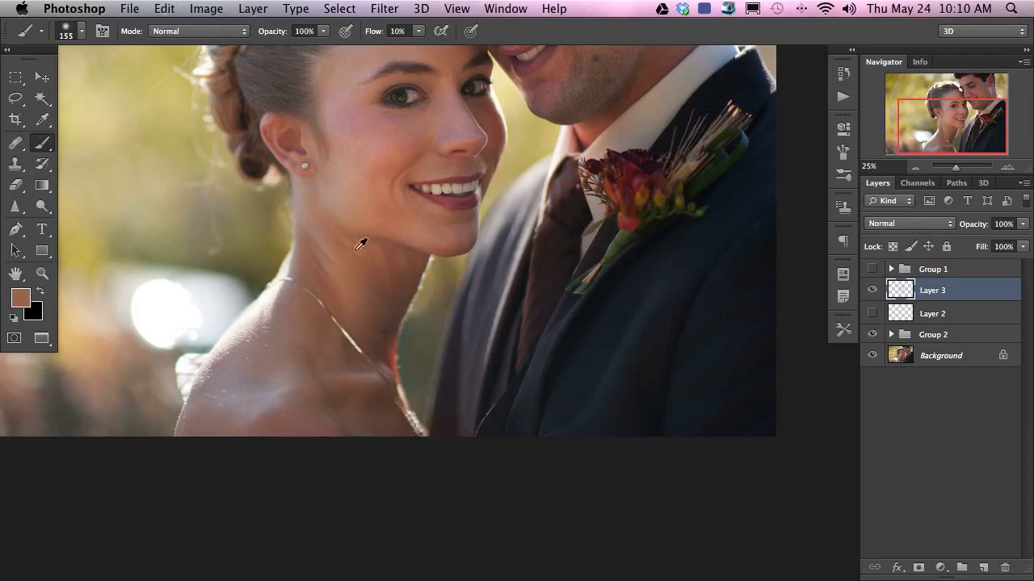
alt+click(390, 275)
drag(387, 260, 361, 268)
drag(416, 257, 356, 348)
alt+click(369, 251)
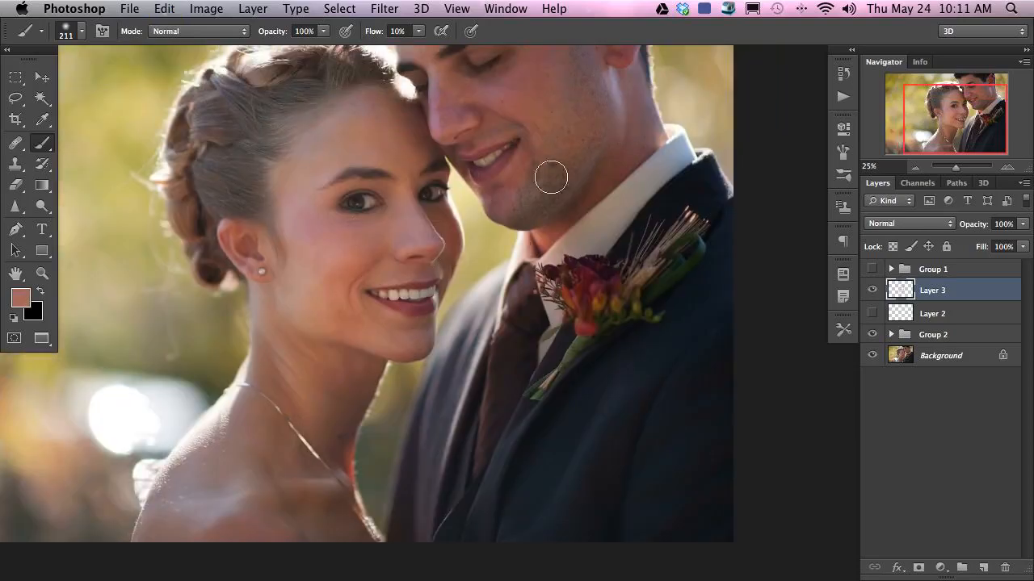
Compare the bride's skin before and after painting by repeatedly hiding and showing Layer 3.
scroll(551, 177, up, 5)
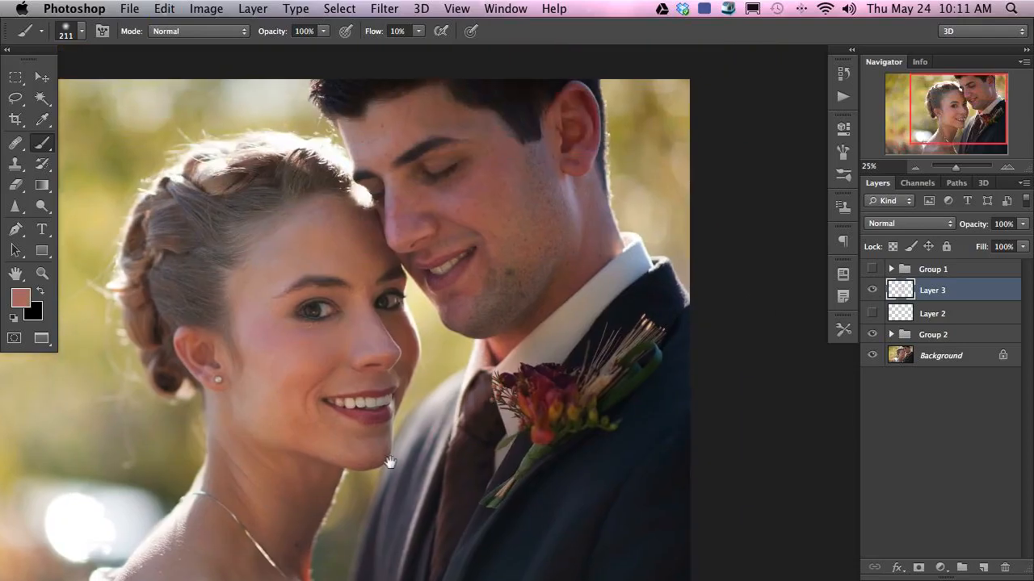
drag(390, 462, 435, 367)
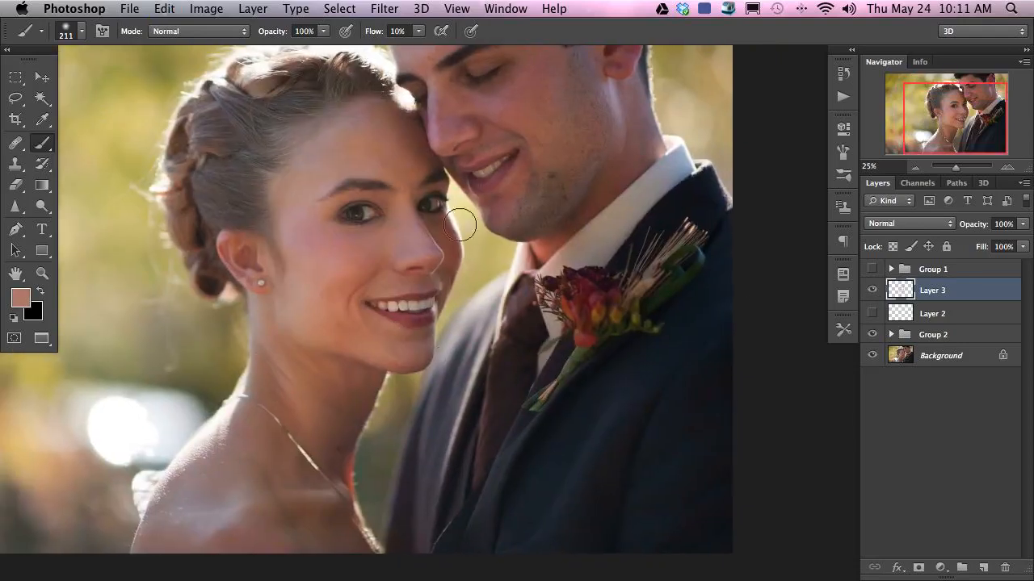
click(874, 290)
click(874, 291)
click(874, 291)
click(869, 294)
click(867, 294)
click(871, 292)
click(871, 292)
click(872, 292)
click(872, 292)
click(872, 292)
click(871, 292)
click(872, 292)
Add a blank layer above Layer 3 and paint sampled skin tones over the groom's nose, cheek and eye area.
key(super+alt+shift+n)
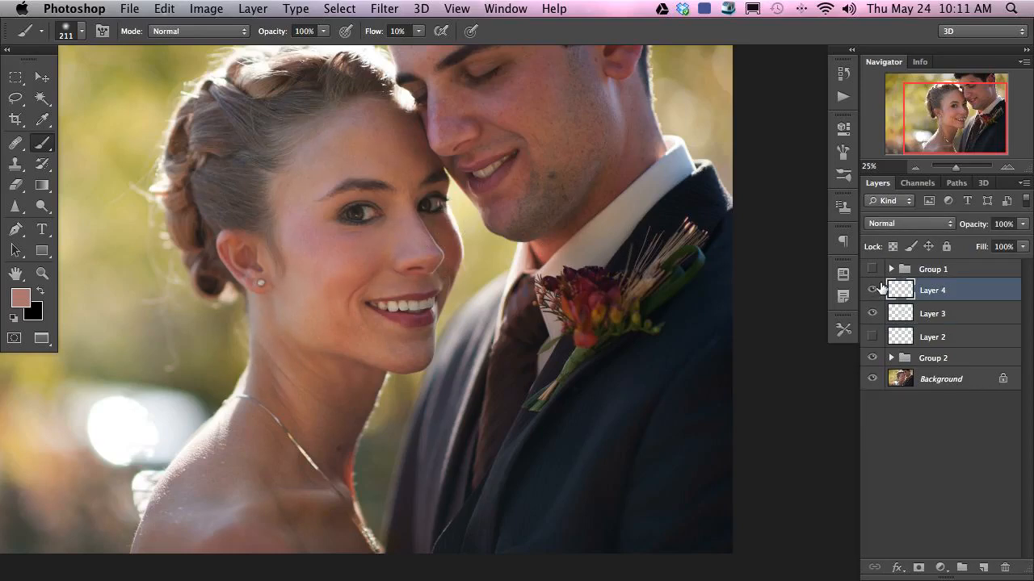
scroll(453, 194, up, 5)
click(429, 214)
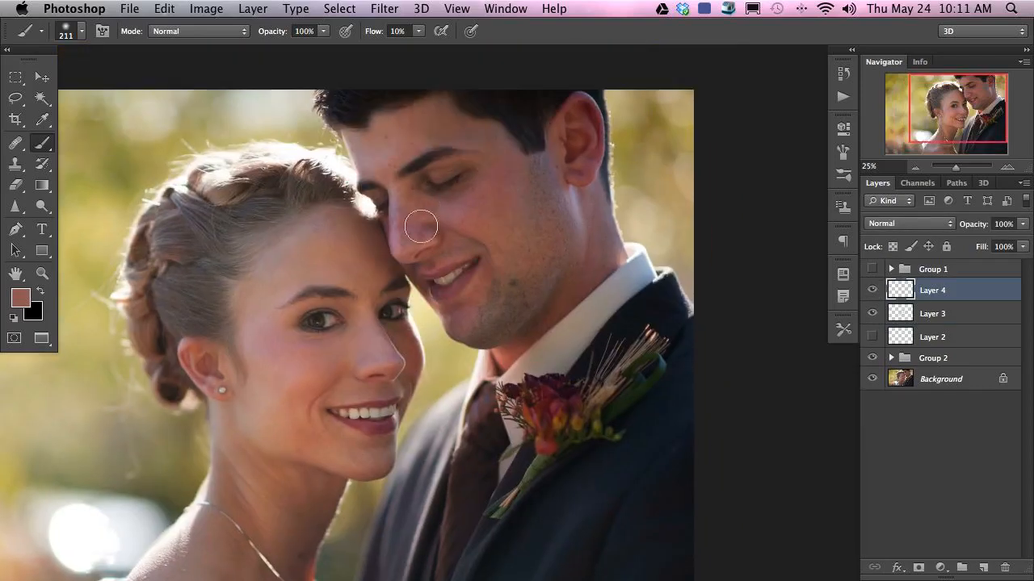
click(446, 224)
click(483, 184)
mouse_move(476, 176)
mouse_down()
mouse_move(418, 184)
mouse_move(404, 208)
mouse_move(409, 189)
mouse_up()
click(436, 199)
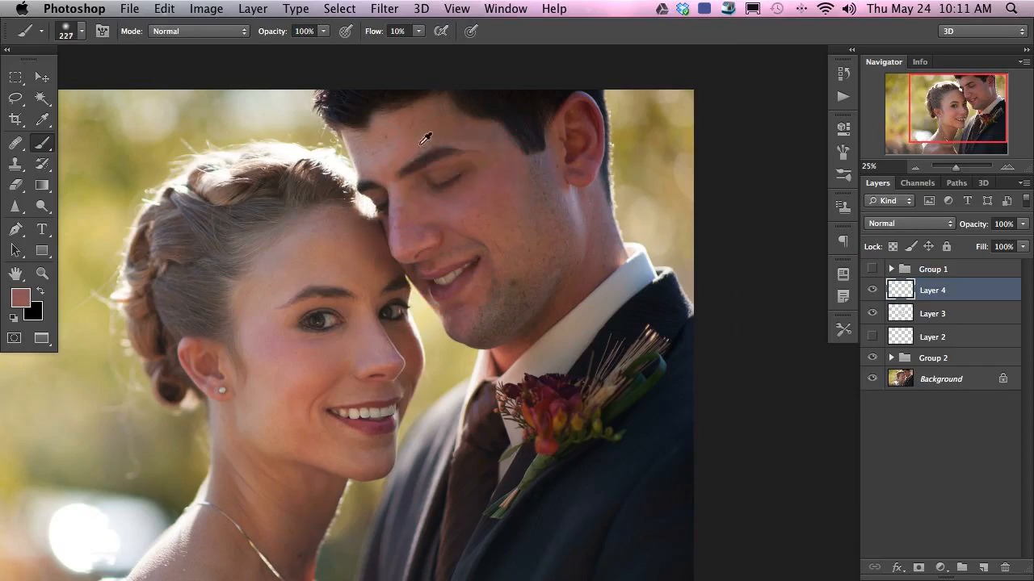
Even out the groom's forehead and the skin above his eyebrow with sampled tones at brush size 107.
drag(434, 143, 421, 152)
alt+click(460, 143)
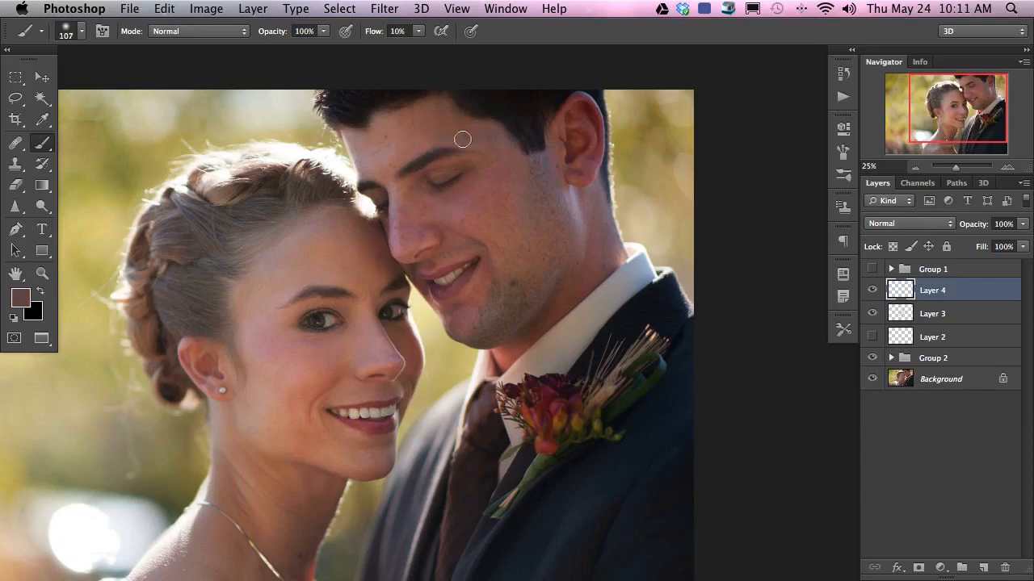
drag(474, 147, 508, 164)
alt+click(458, 129)
alt+click(434, 124)
alt+click(401, 144)
alt+click(396, 149)
alt+click(377, 153)
Blend the uneven patches on the groom's cheek, jaw and chin with sampled tones at brush size 203.
mouse_move(534, 214)
mouse_down()
mouse_move(568, 219)
mouse_move(512, 215)
mouse_up()
alt+click(525, 272)
mouse_move(512, 284)
mouse_down()
mouse_move(491, 286)
mouse_move(498, 296)
mouse_up()
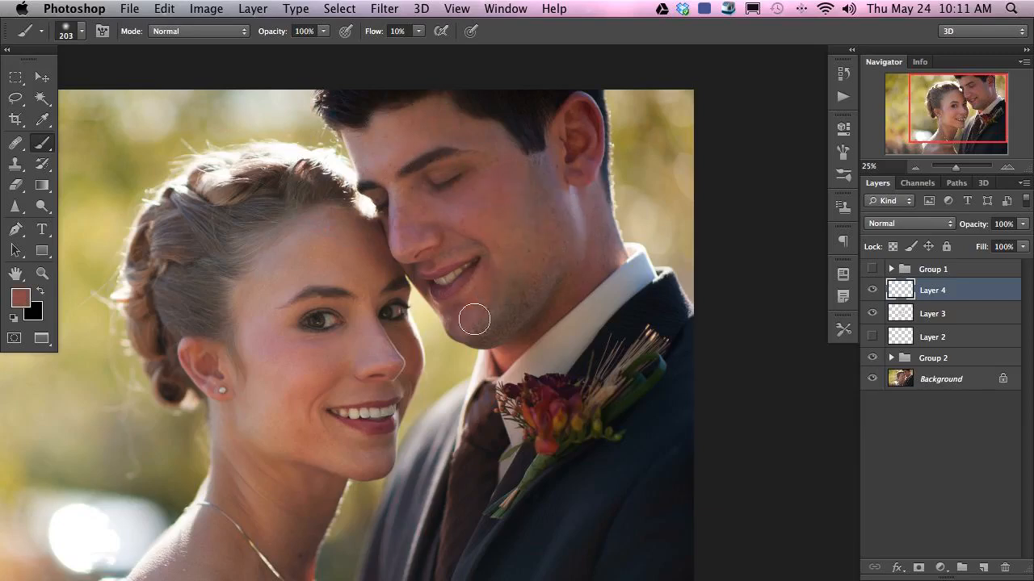
alt+click(537, 282)
alt+click(533, 284)
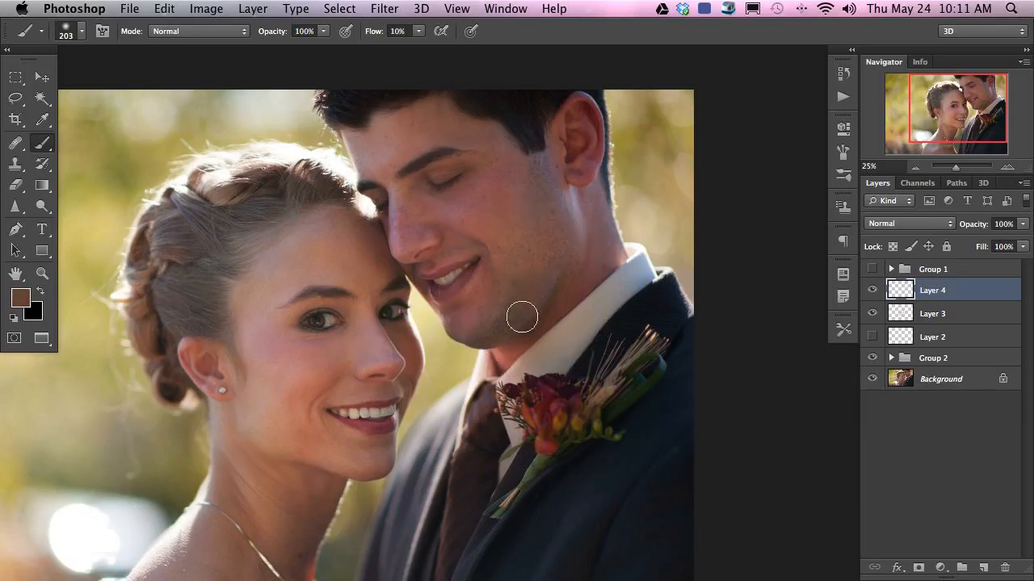
Smooth the groom's chin, jaw, cheek and temple on Layer 4 with skin tones sampled from nearby areas.
alt+click(487, 304)
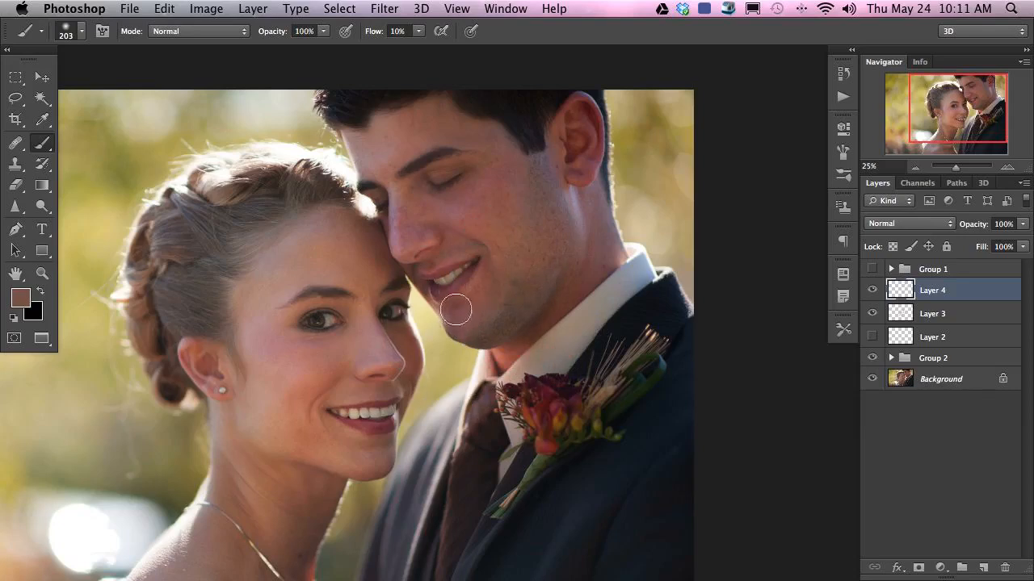
alt+click(486, 301)
alt+click(567, 194)
alt+click(517, 175)
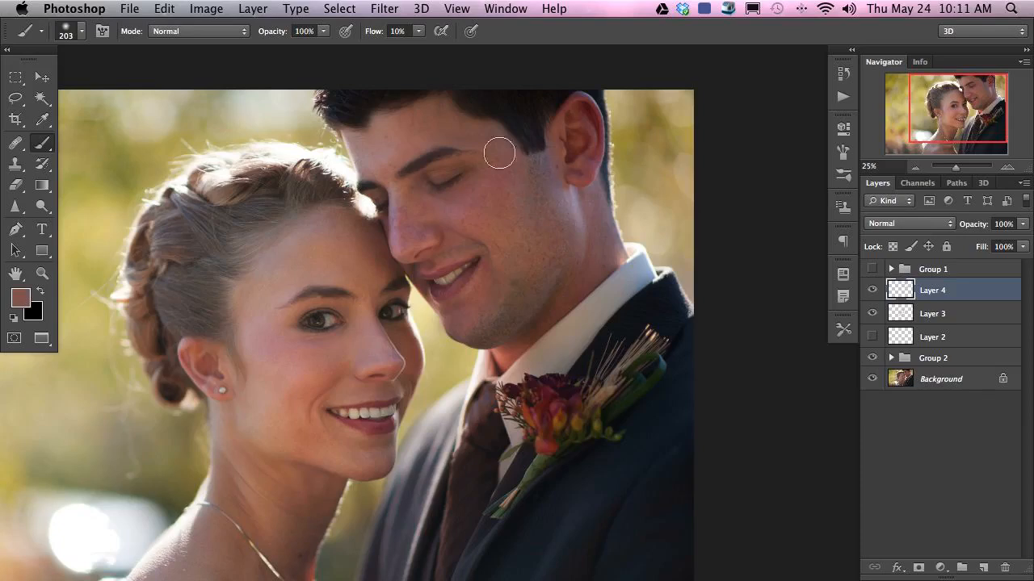
mouse_move(494, 155)
mouse_down()
mouse_move(507, 159)
mouse_move(468, 210)
mouse_move(473, 203)
mouse_up()
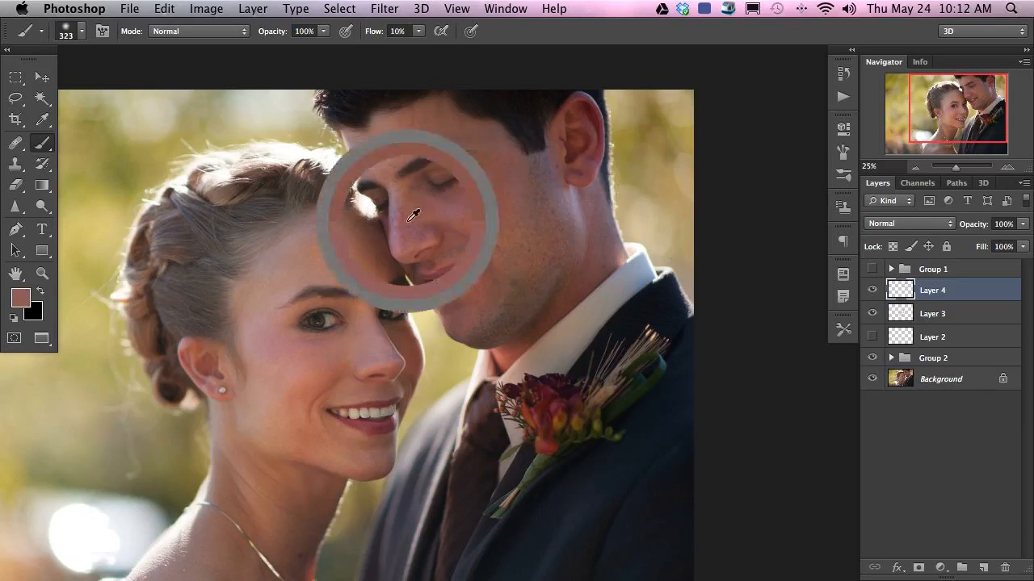
Compare the groom's skin before and after painting by repeatedly hiding and showing Layer 4.
click(872, 290)
click(872, 291)
click(872, 291)
click(872, 290)
Erase the paint that covers the groom's closed eye on Layer 4 with a soft eraser at 40% flow.
key(e)
mouse_move(438, 192)
mouse_down()
mouse_move(380, 219)
mouse_move(340, 220)
mouse_up()
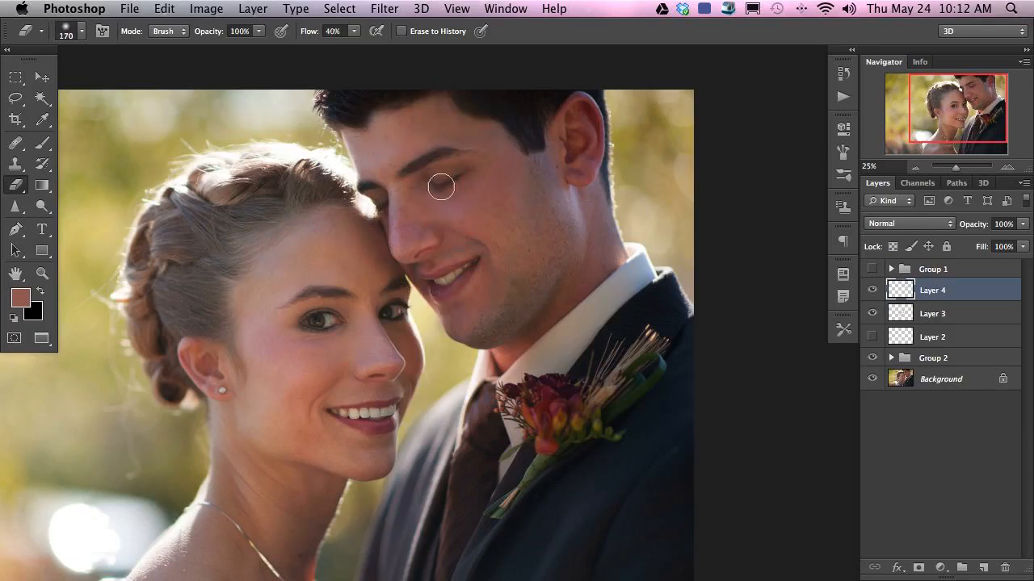
drag(440, 189, 428, 185)
Lower the opacity of Layer 4 to about 69% to soften the groom's skin painting.
scroll(453, 384, down, 5)
scroll(453, 385, left, 3)
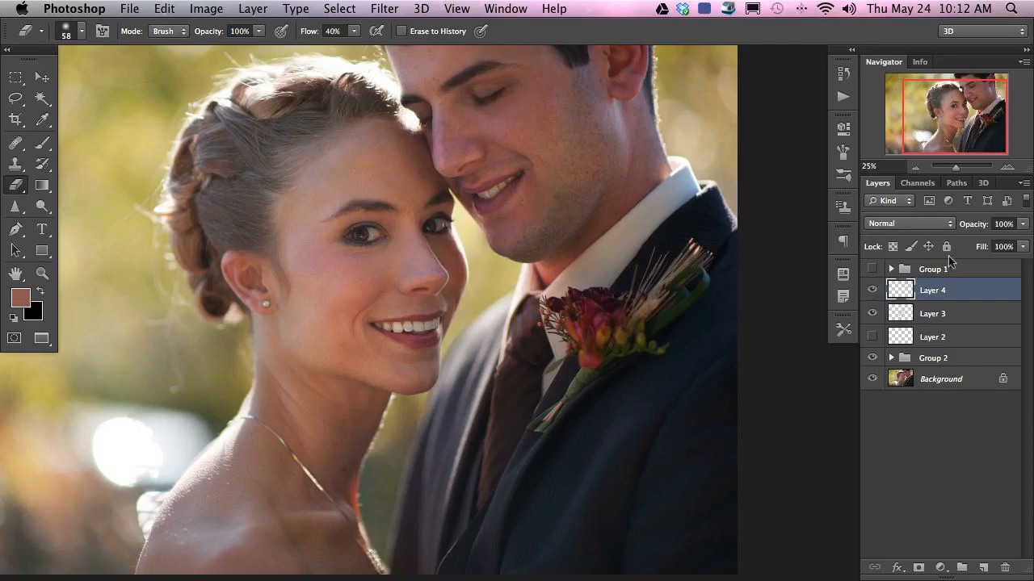
drag(971, 231, 945, 234)
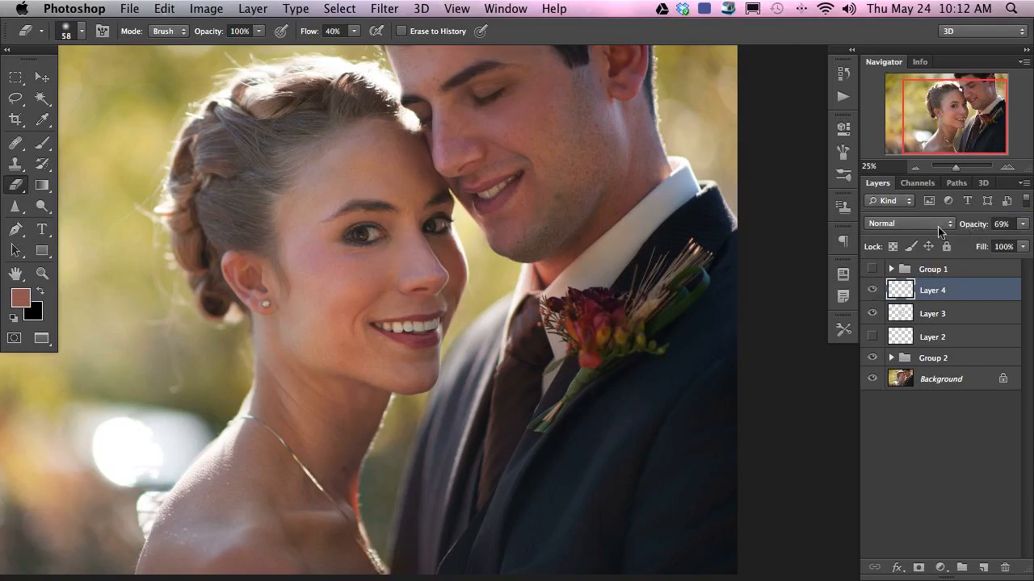
Lower the opacity of Layer 3 to 73% and check the bride's skin with that layer hidden and shown.
click(953, 313)
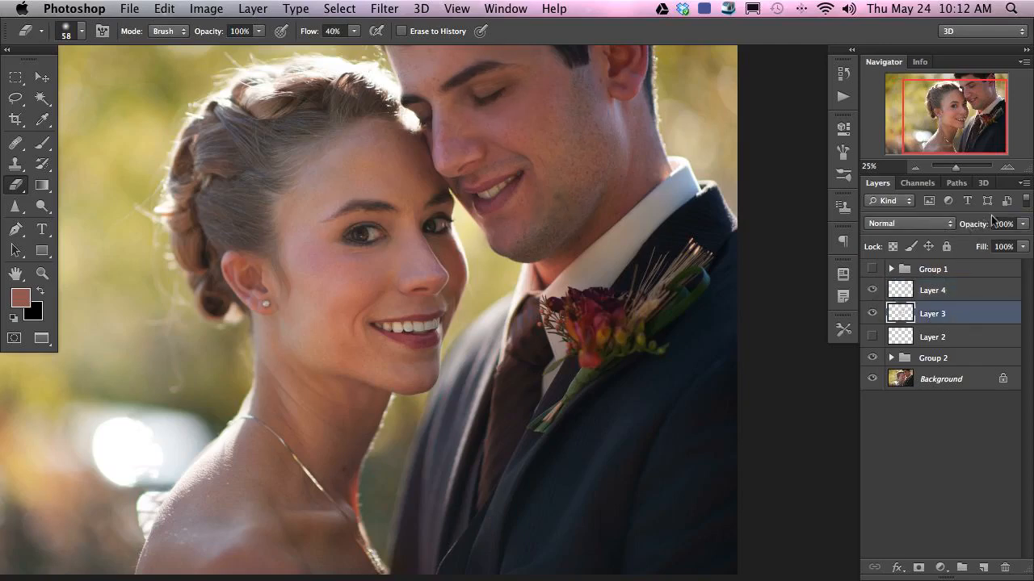
click(871, 314)
click(872, 311)
click(872, 312)
click(871, 312)
drag(548, 365, 605, 371)
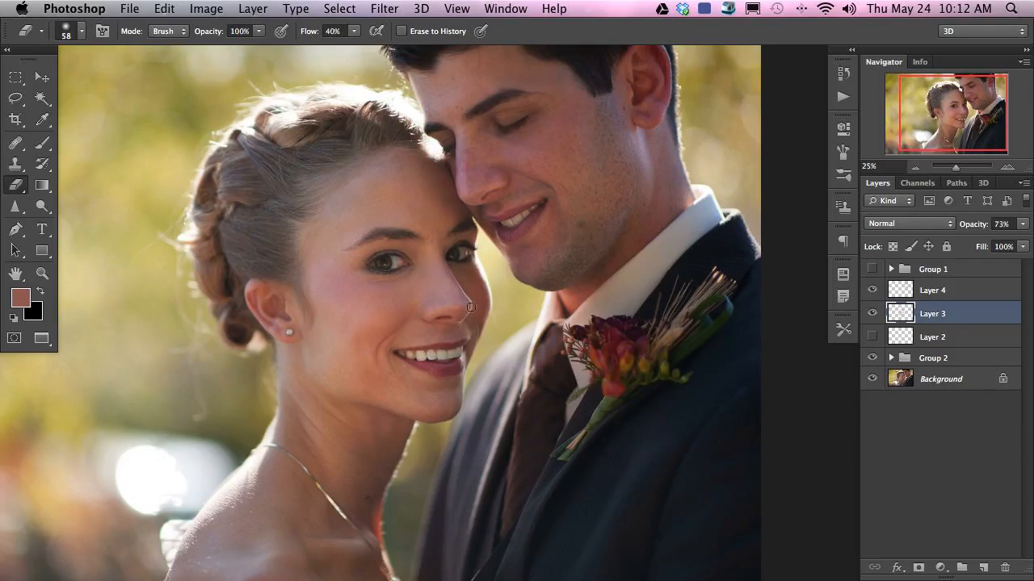
Show Layer 2 with the circled problem areas to review them, and delete that layer.
key(super+minus)
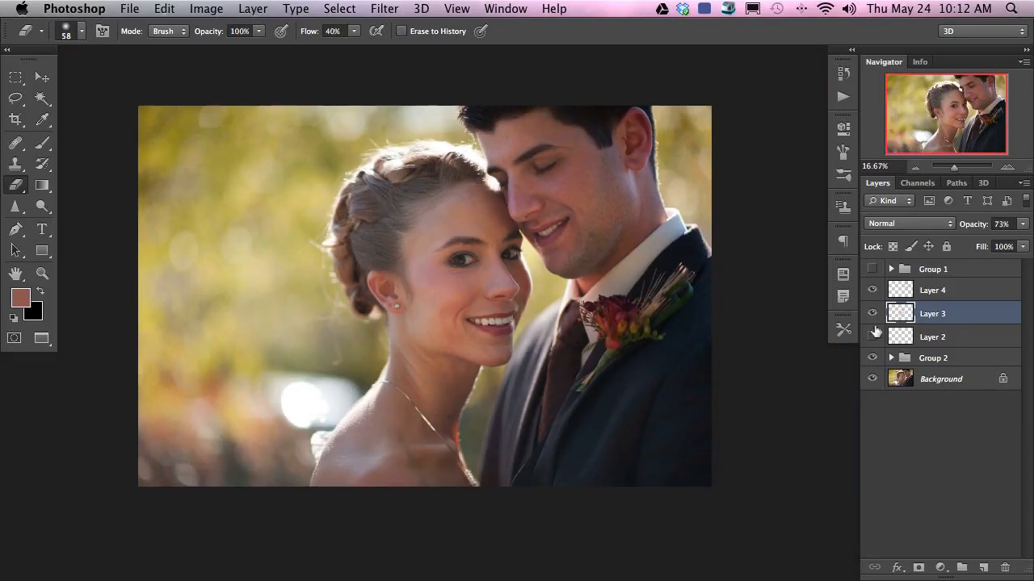
click(872, 335)
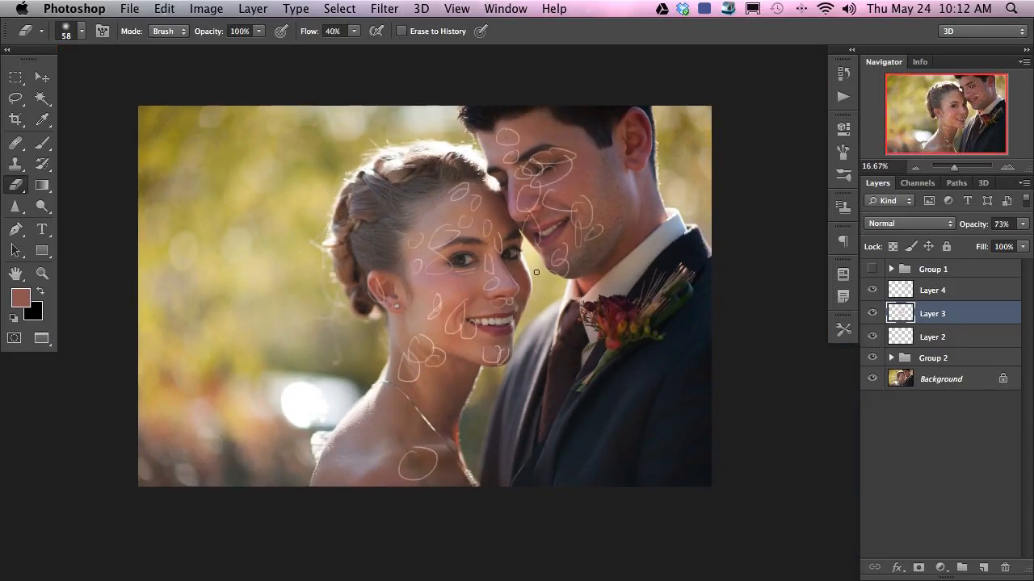
mouse_move(970, 341)
mouse_down()
mouse_move(940, 323)
mouse_move(894, 328)
mouse_up()
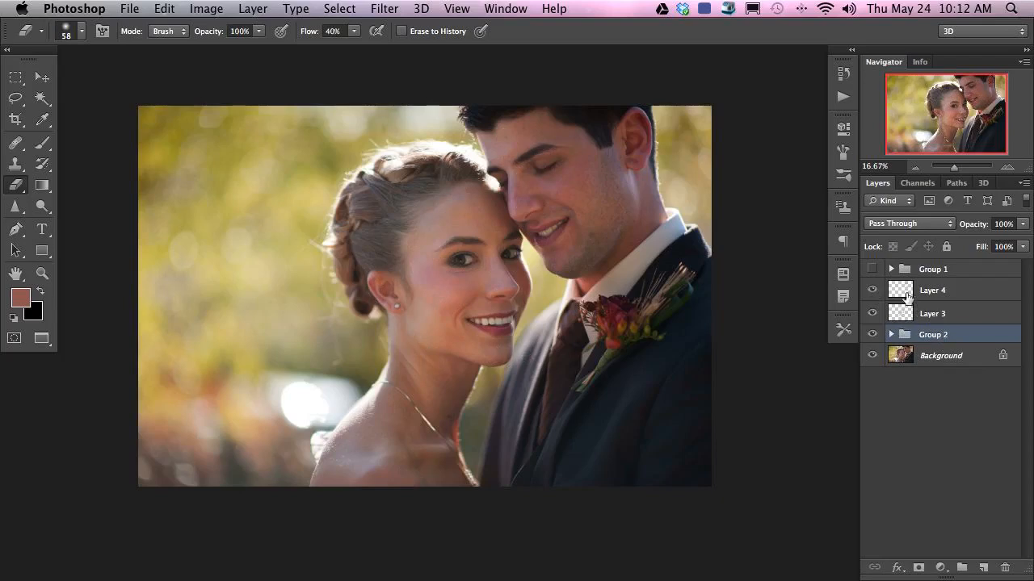
Group Layer 3 and Layer 4 together.
click(906, 296)
shift+click(911, 314)
key(super+g)
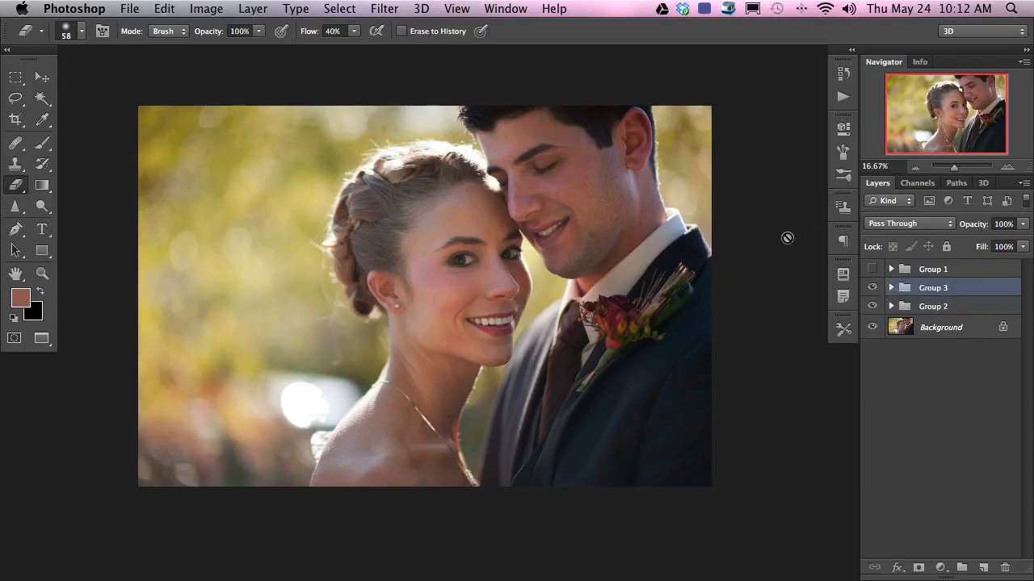
Add a blank layer above Group 3 for retouching the stray hairs around the bride's head.
key(super+plus)
key(super+plus)
key(super+plus)
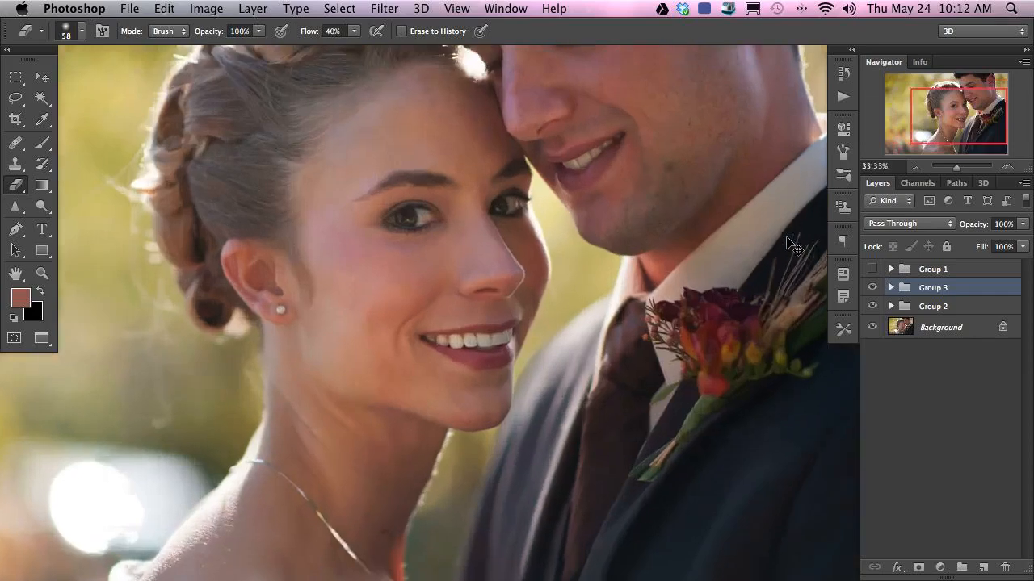
drag(572, 410, 718, 374)
key(super+shift+alt+n)
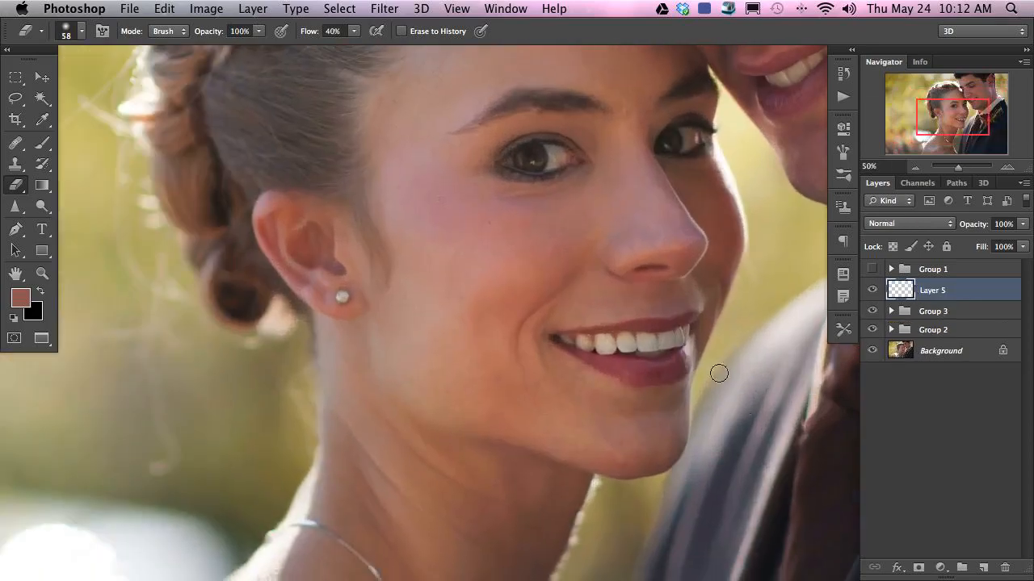
Paint sampled background colors over the stray hairs behind the bride's head at brush size 211 and 30% flow.
key(b)
mouse_move(166, 374)
mouse_down()
mouse_move(427, 396)
mouse_move(407, 416)
mouse_move(450, 415)
mouse_up()
alt+click(450, 415)
key(shift+3)
drag(436, 399, 434, 364)
alt+click(416, 312)
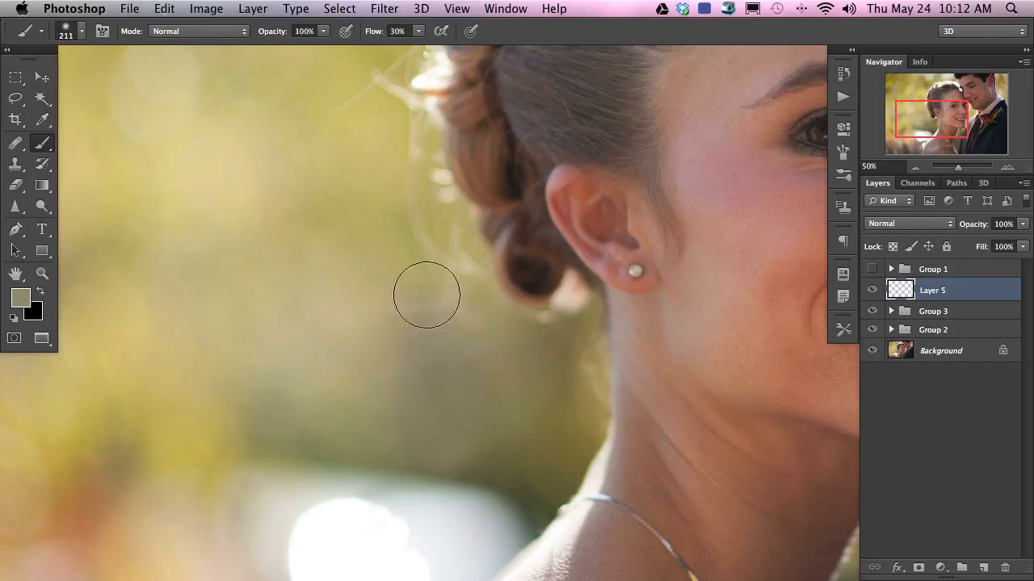
alt+click(399, 302)
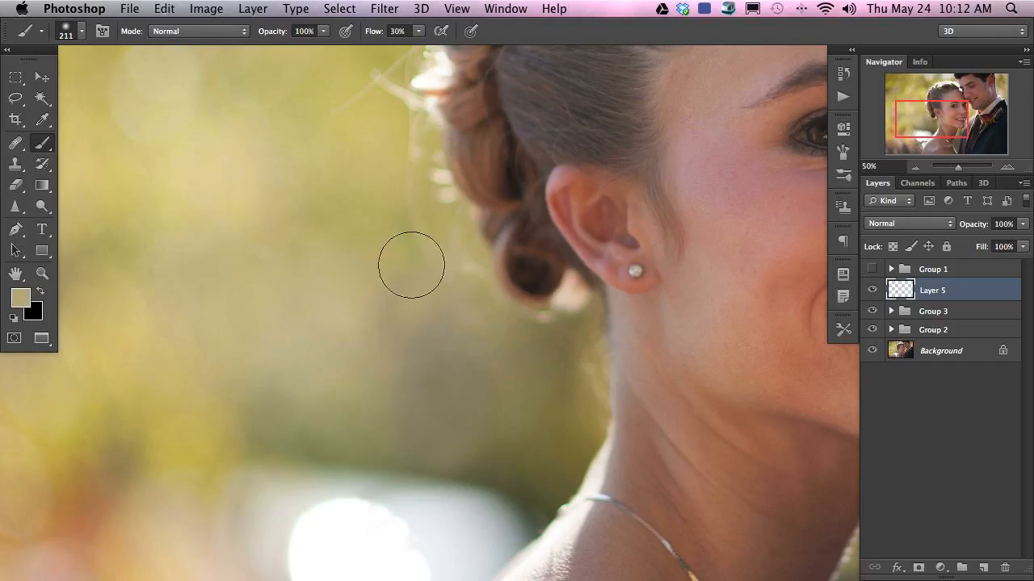
click(439, 174)
Cover the wisps below the bride's rolled hair with sampled background tones at brush size 255.
drag(448, 277, 451, 262)
drag(475, 312, 484, 345)
alt+click(484, 345)
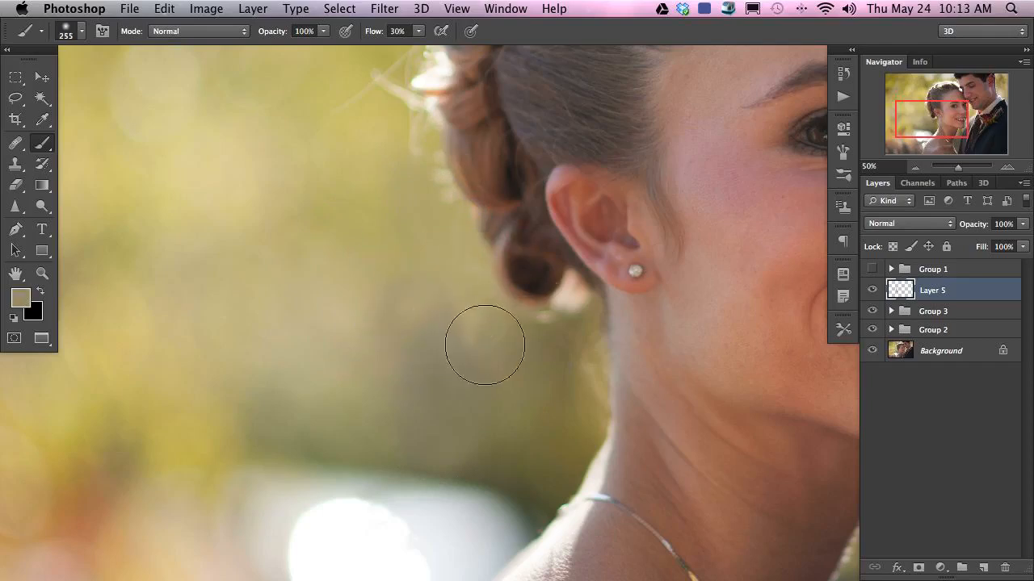
alt+click(522, 325)
Paint out the flyaway hairs along the back edge of the bride's updo with sampled background colors at brush size 107.
scroll(485, 339, up, 5)
scroll(484, 339, left, 2)
alt+click(442, 329)
drag(446, 339, 461, 339)
alt+click(404, 275)
drag(411, 219, 381, 272)
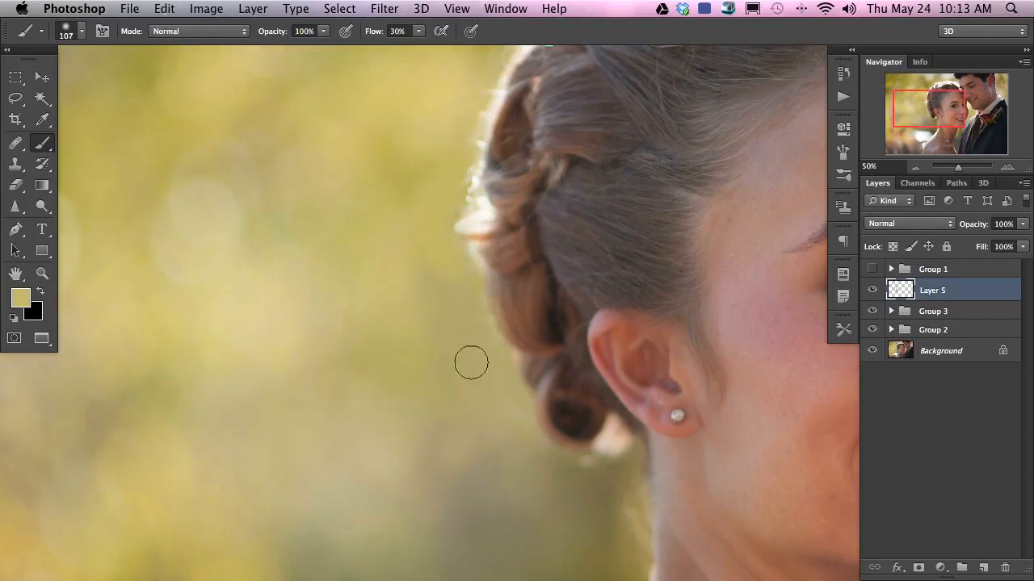
Clean up the background beside the bride's neck and below her ear with sampled tones at brush size 143.
scroll(471, 361, right, 5)
scroll(470, 362, down, 2)
alt+click(452, 425)
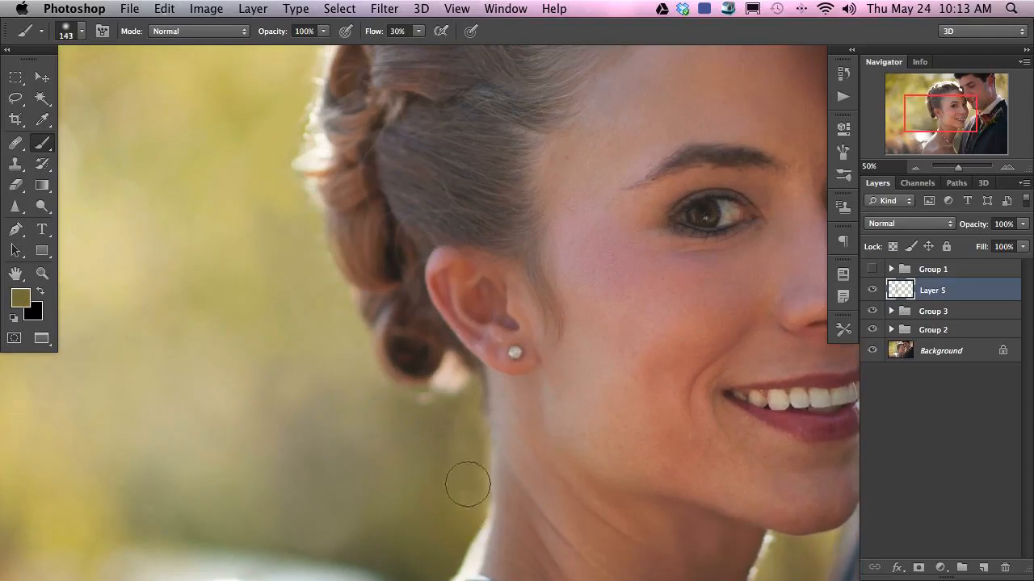
alt+click(447, 490)
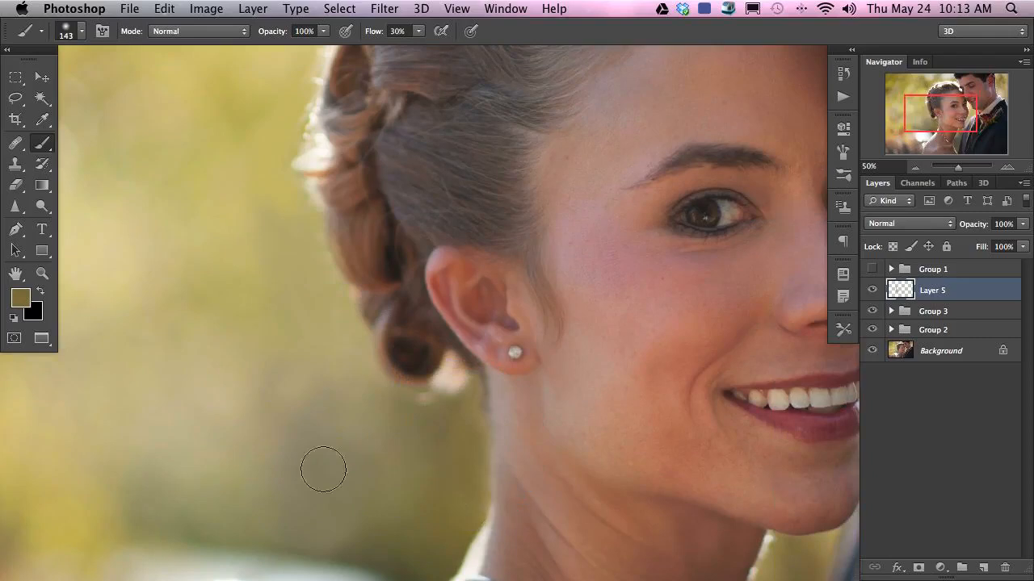
key(super+0)
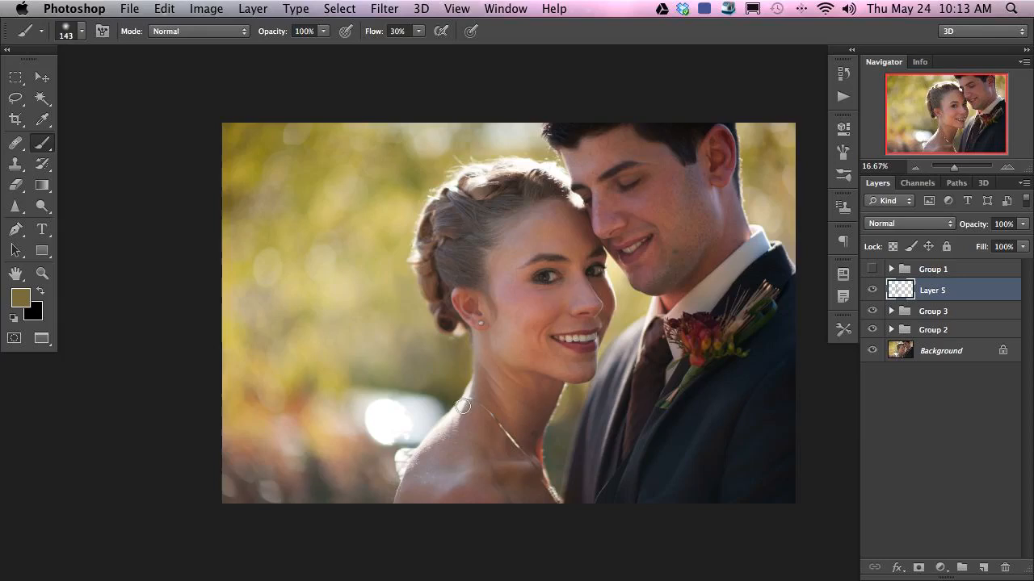
Soften the distracting blurred background above the bright white spot with sampled tones at brush size 347.
alt+click(401, 365)
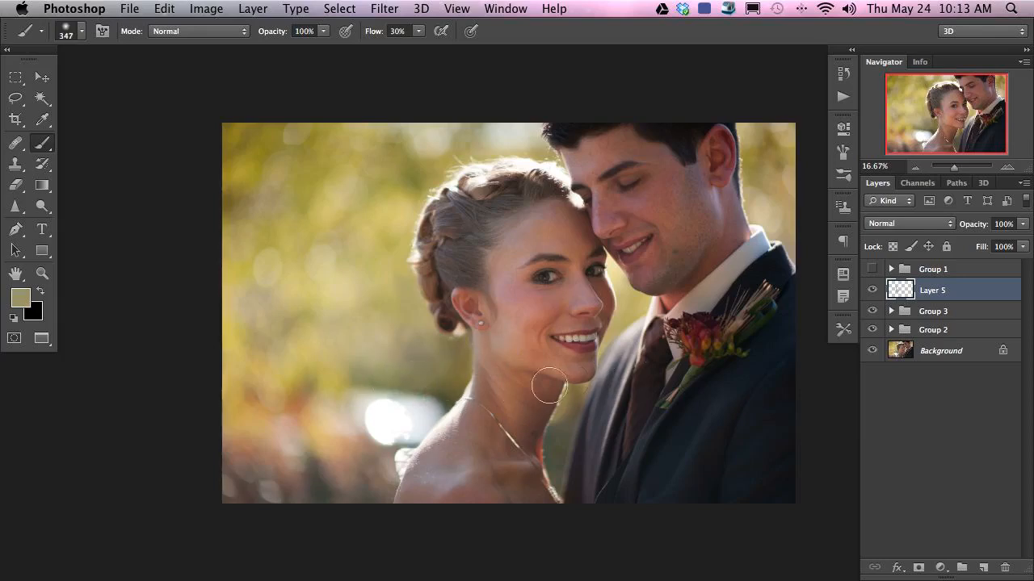
alt+click(384, 338)
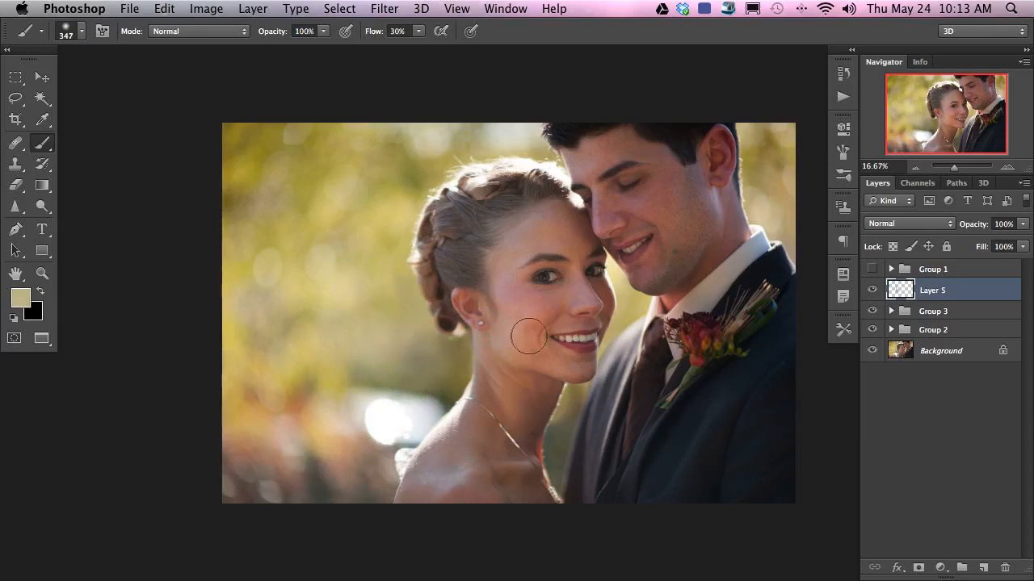
mouse_move(576, 381)
mouse_down()
mouse_move(528, 377)
mouse_move(545, 377)
mouse_up()
drag(650, 401, 619, 398)
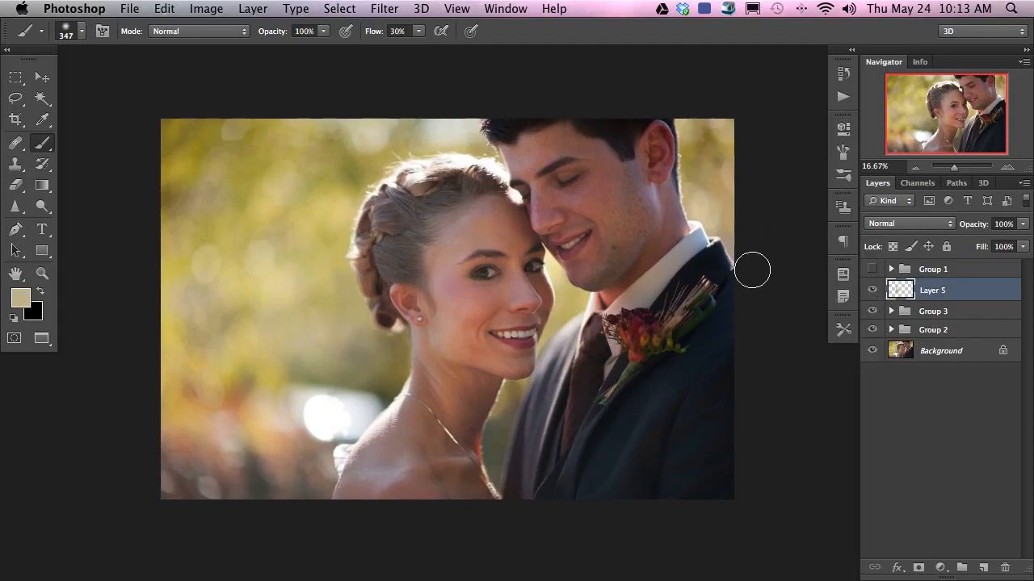
Stamp all visible layers into a new merged layer above Layer 5.
key(super+alt+shift+e)
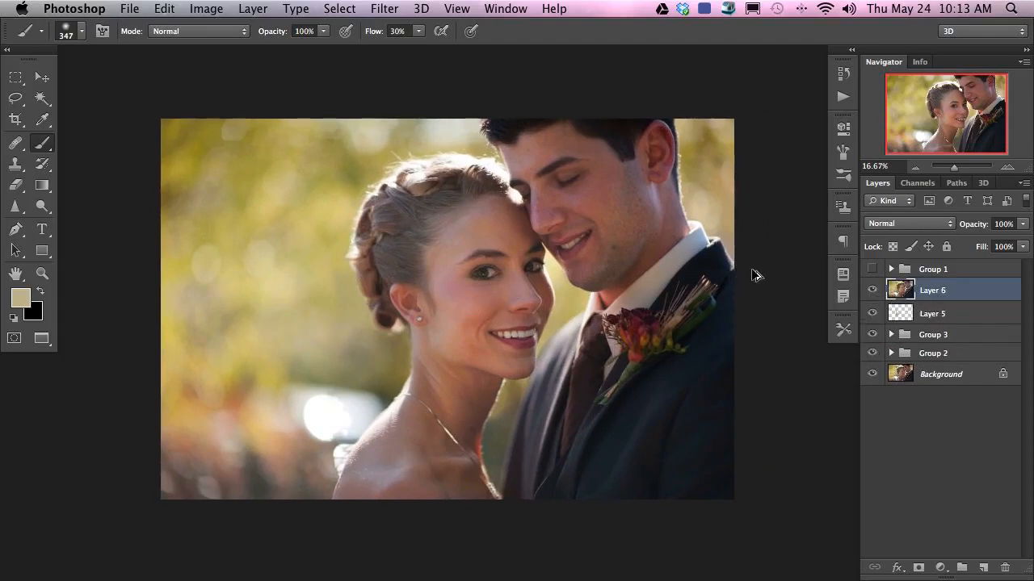
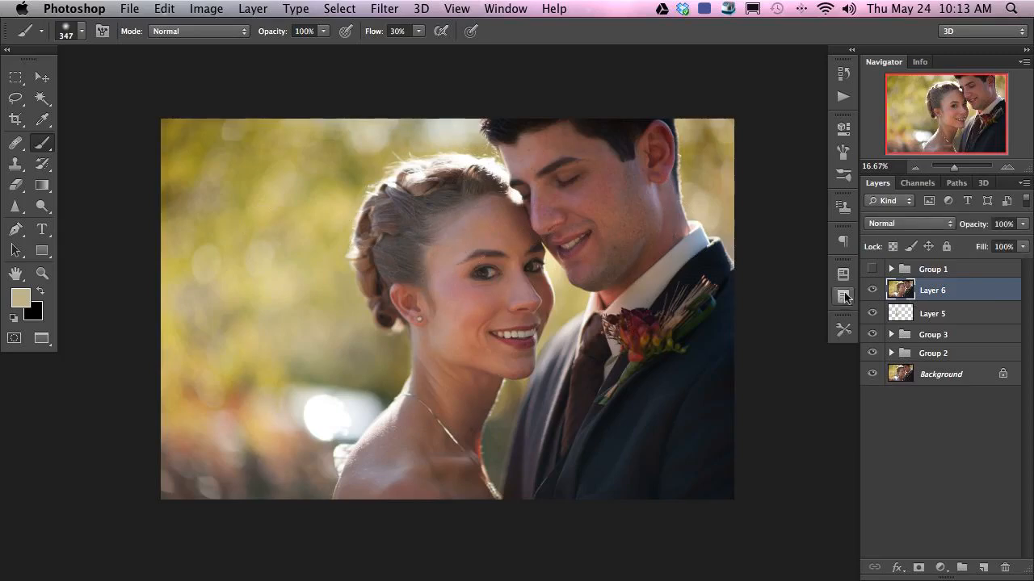
key(v)
drag(555, 322, 390, 455)
drag(442, 353, 479, 391)
key(super+z)
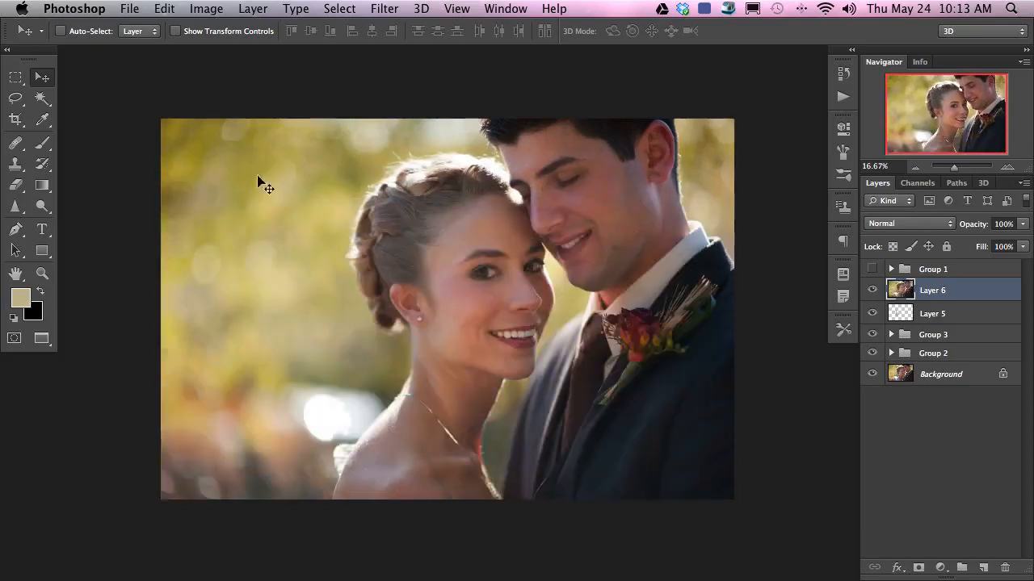
Add a blank layer above Layer 6 and paint a large soft magenta area over the couple's faces and upper bodies.
key(super+alt+shift+n)
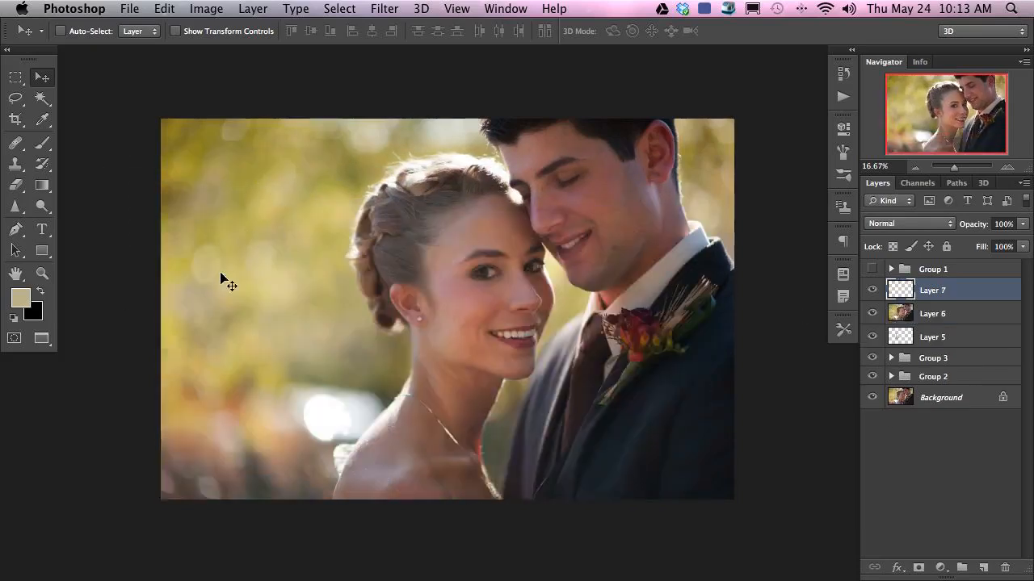
key(b)
click(21, 298)
click(219, 263)
click(251, 251)
click(402, 215)
mouse_move(509, 300)
mouse_down()
mouse_move(480, 279)
mouse_move(503, 293)
mouse_move(485, 291)
mouse_move(527, 267)
mouse_move(558, 178)
mouse_move(516, 174)
mouse_move(525, 196)
mouse_move(517, 177)
mouse_move(461, 319)
mouse_move(517, 339)
mouse_move(486, 243)
mouse_move(565, 258)
mouse_move(629, 226)
mouse_move(526, 299)
mouse_move(592, 208)
mouse_move(415, 347)
mouse_move(449, 161)
mouse_move(427, 380)
mouse_move(431, 200)
mouse_move(411, 219)
mouse_move(473, 334)
mouse_move(484, 404)
mouse_move(515, 374)
mouse_move(422, 411)
mouse_move(641, 330)
mouse_move(734, 319)
mouse_move(667, 356)
mouse_move(692, 381)
mouse_move(420, 367)
mouse_up()
key(x)
drag(307, 277, 319, 291)
key(super+z)
Erase the magenta spilling around the couple with a soft eraser of size 2554, reducing its flow to 20%.
key(e)
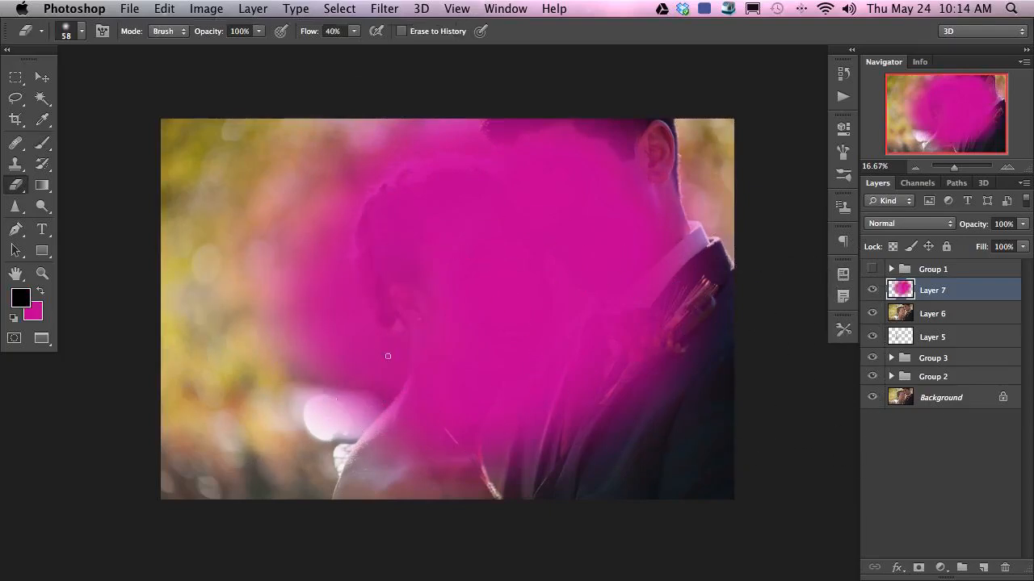
ctrl+alt+drag(294, 344, 379, 343)
mouse_move(264, 260)
mouse_down()
mouse_move(300, 369)
mouse_move(294, 385)
mouse_move(343, 384)
mouse_up()
key(shift+2)
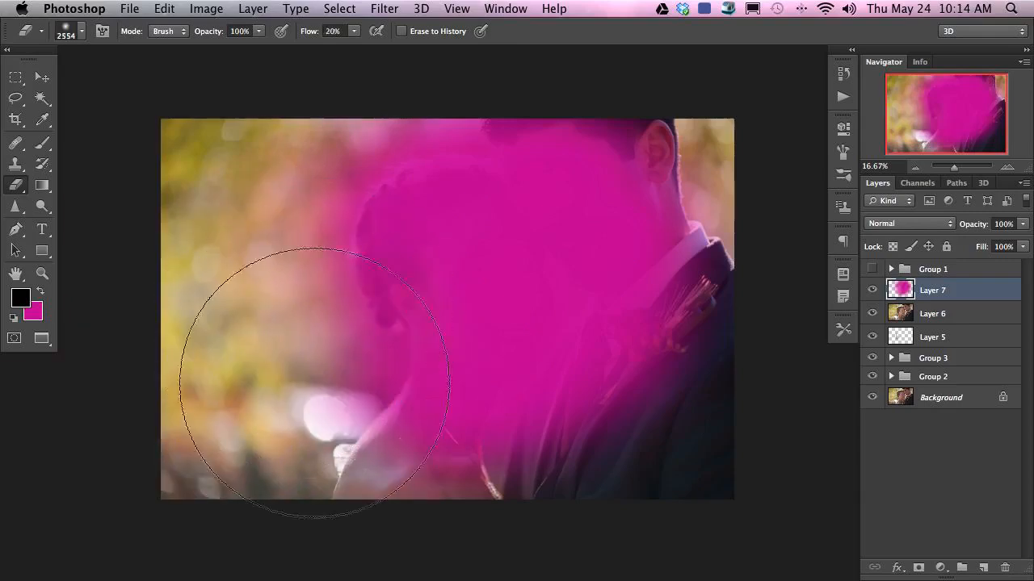
mouse_move(317, 343)
mouse_down()
mouse_move(272, 254)
mouse_move(339, 403)
mouse_move(549, 441)
mouse_move(542, 450)
mouse_move(681, 439)
mouse_up()
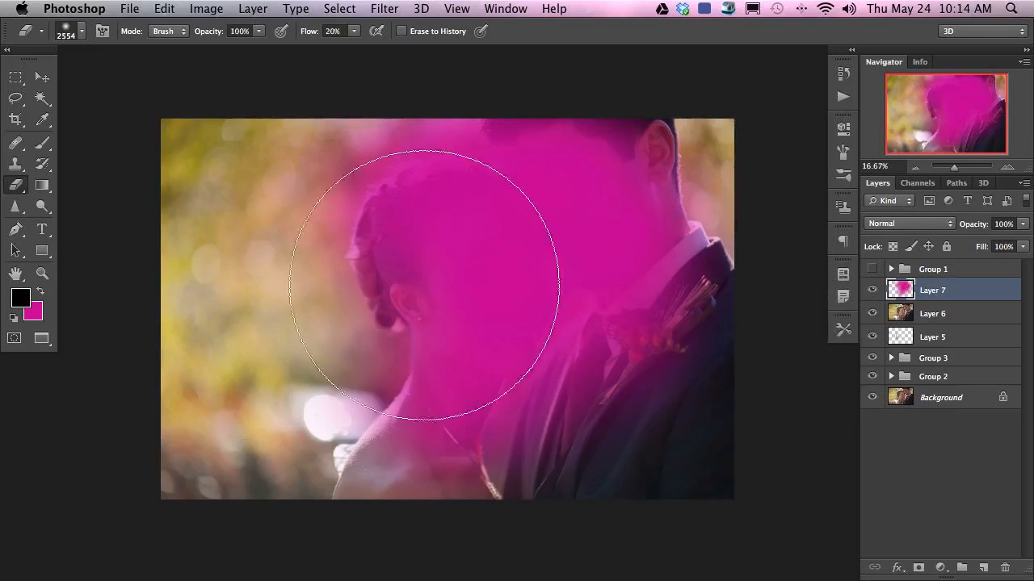
Compare the magenta coverage with the couple underneath by repeatedly hiding and showing Layer 7.
click(872, 290)
click(873, 290)
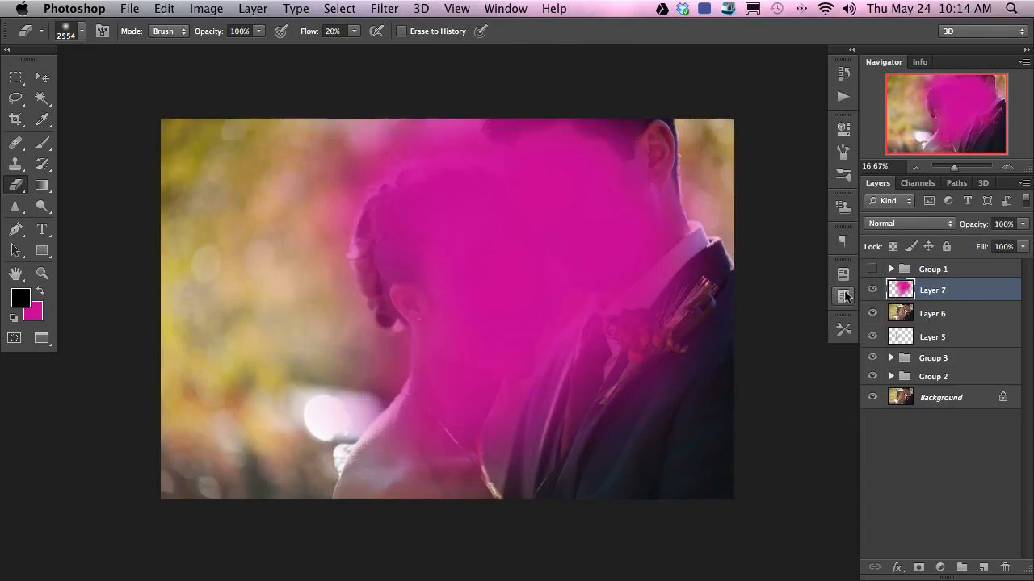
click(872, 291)
click(872, 291)
Load the magenta area of Layer 7 as a selection and add a new alpha channel.
super+click(903, 291)
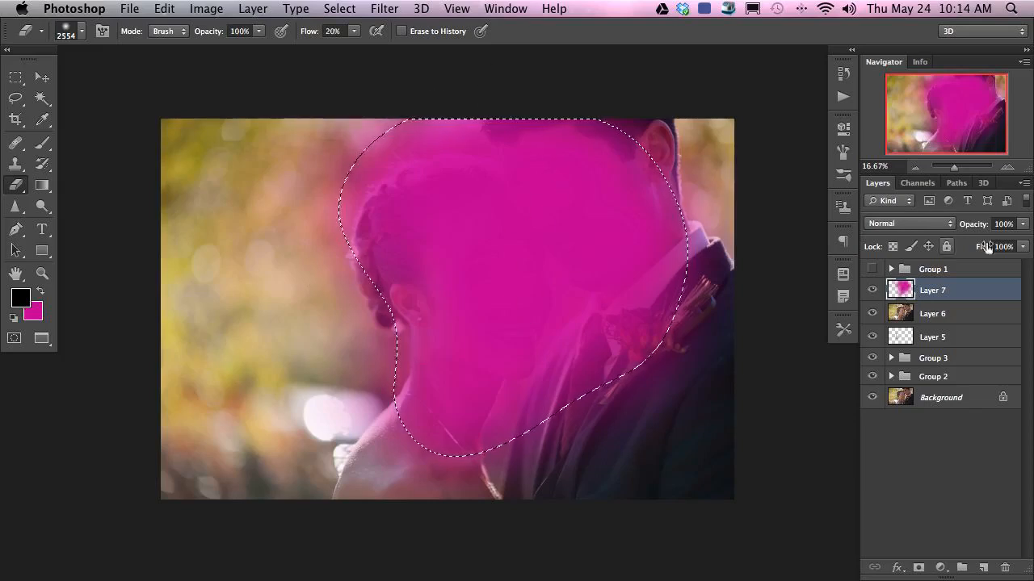
click(918, 183)
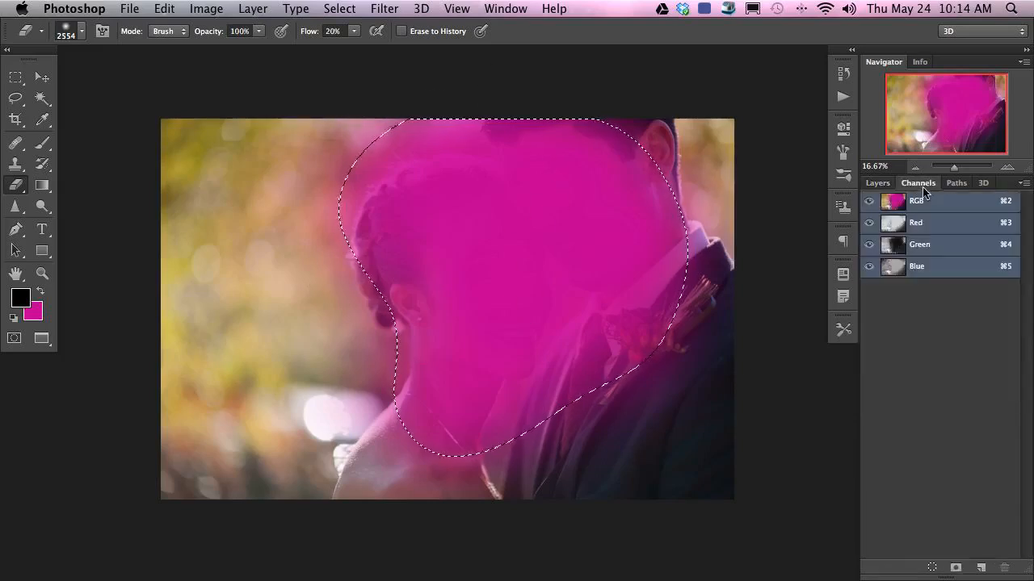
click(981, 568)
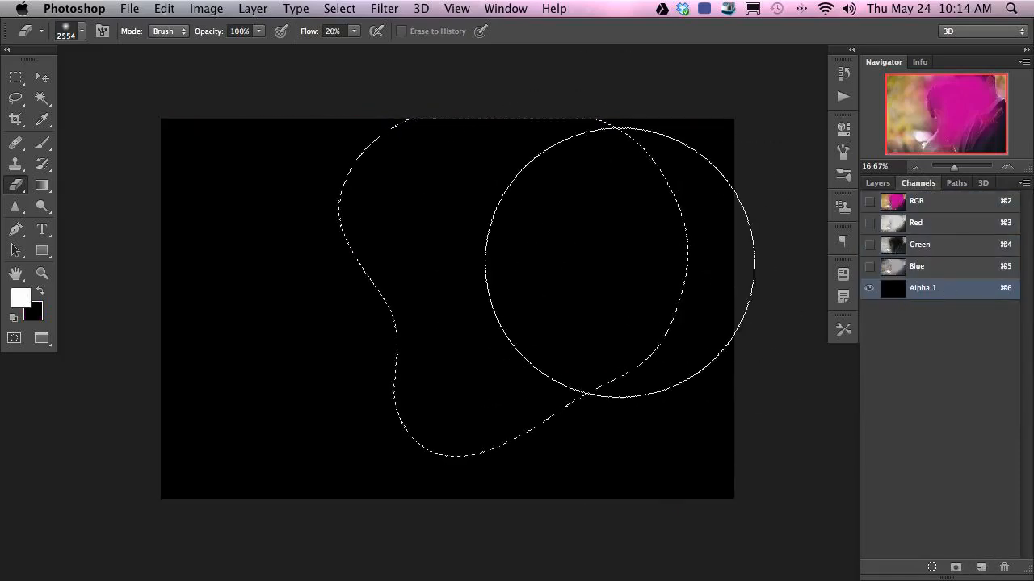
Fill the selected area of the Alpha 1 channel with white and clear the selection.
key(alt+BackSpace)
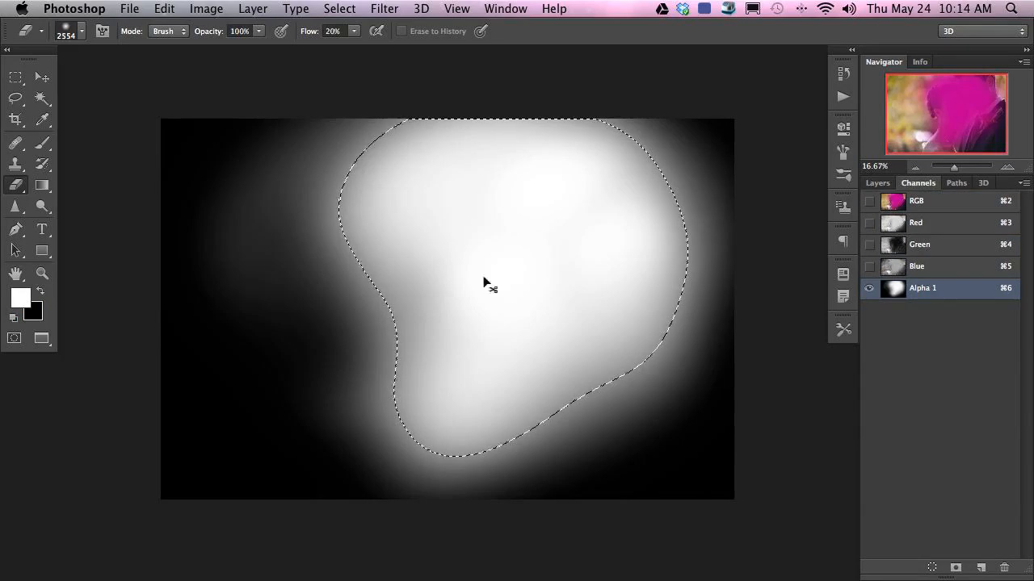
key(super+d)
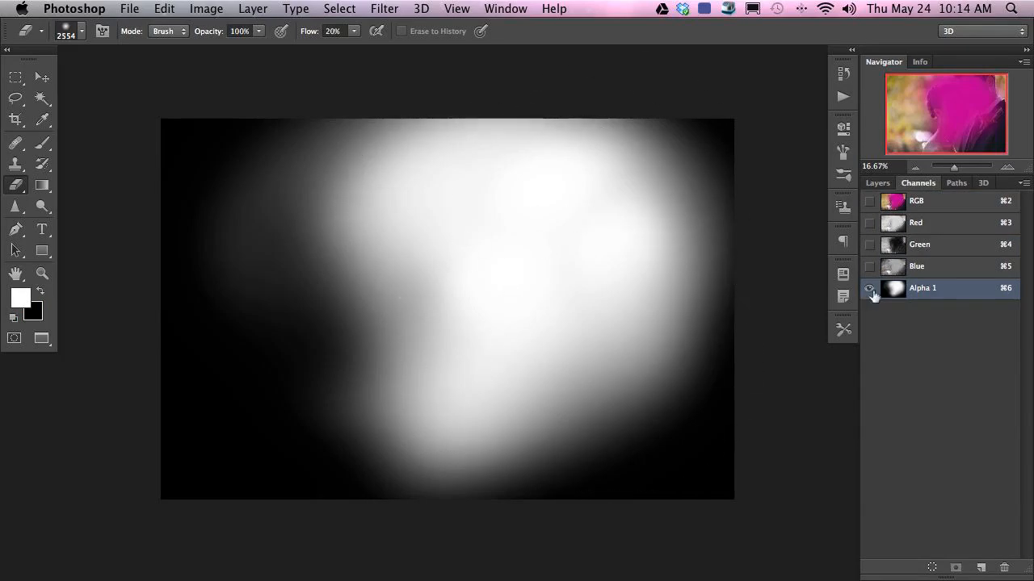
Delete the magenta Layer 7 and reduce the eraser size to 1210.
click(874, 184)
click(933, 293)
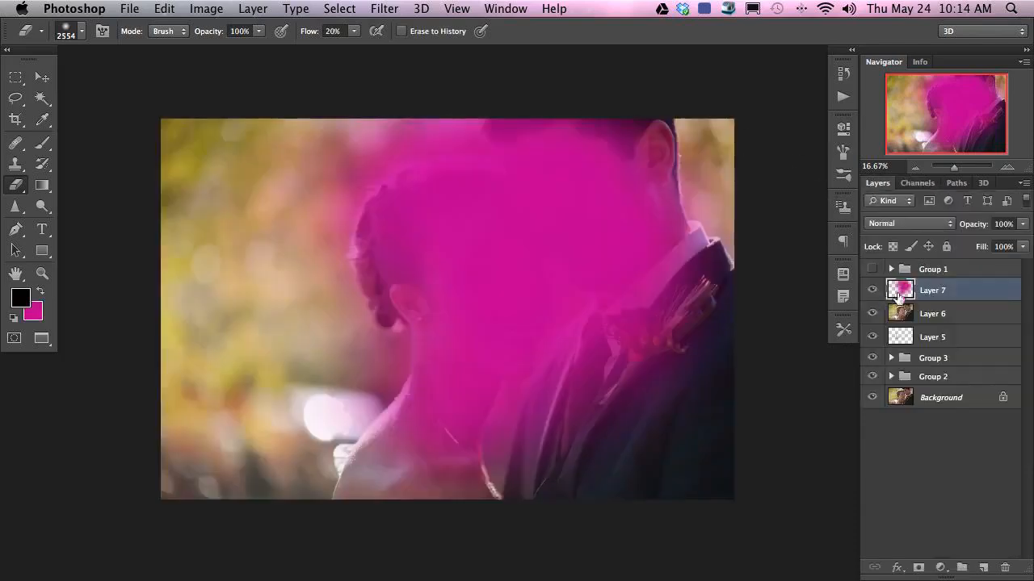
key(Delete)
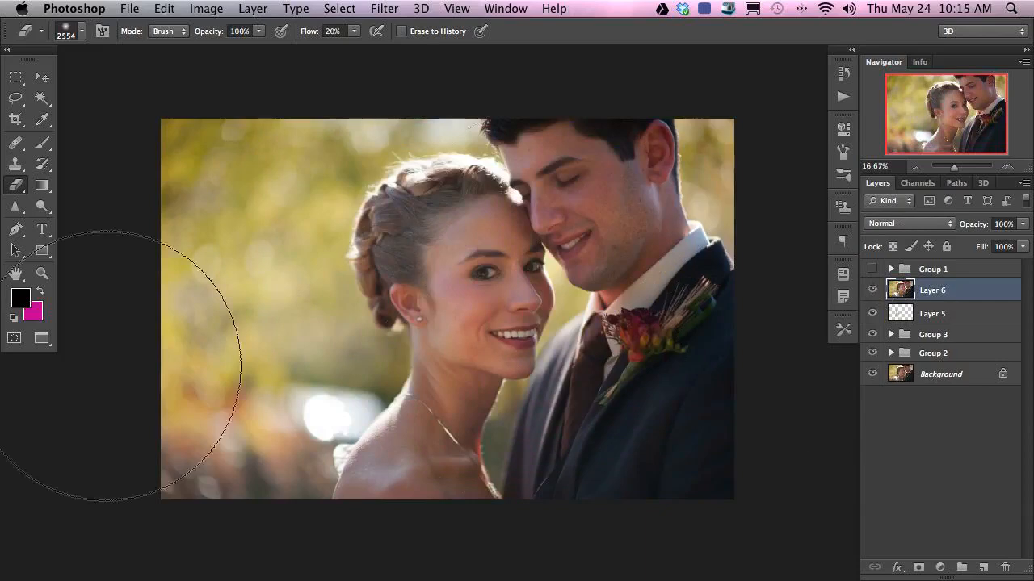
ctrl+alt+drag(474, 272, 429, 272)
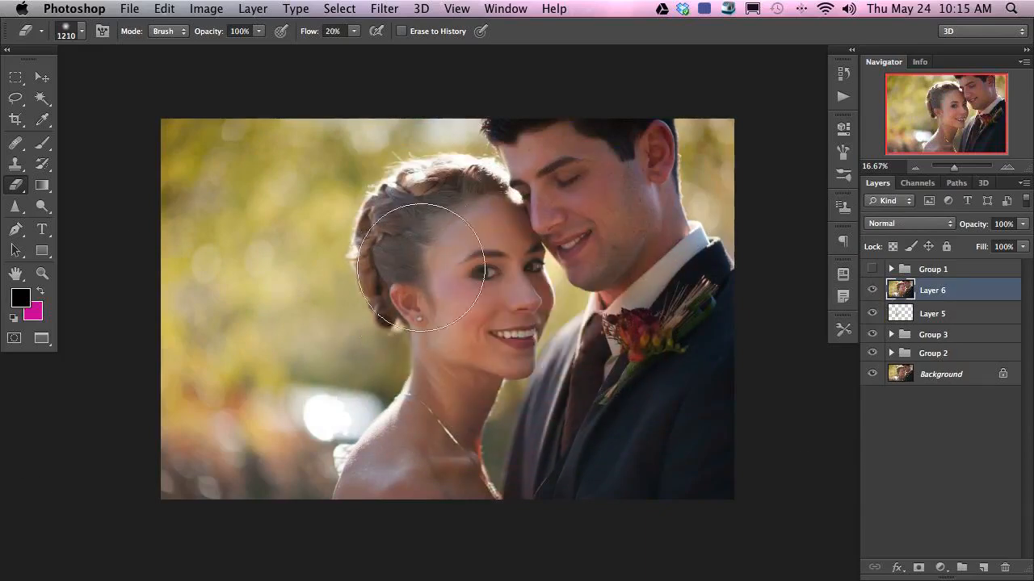
Start the Lens Blur filter on Layer 6 with Alpha 1 as the depth map source.
click(383, 9)
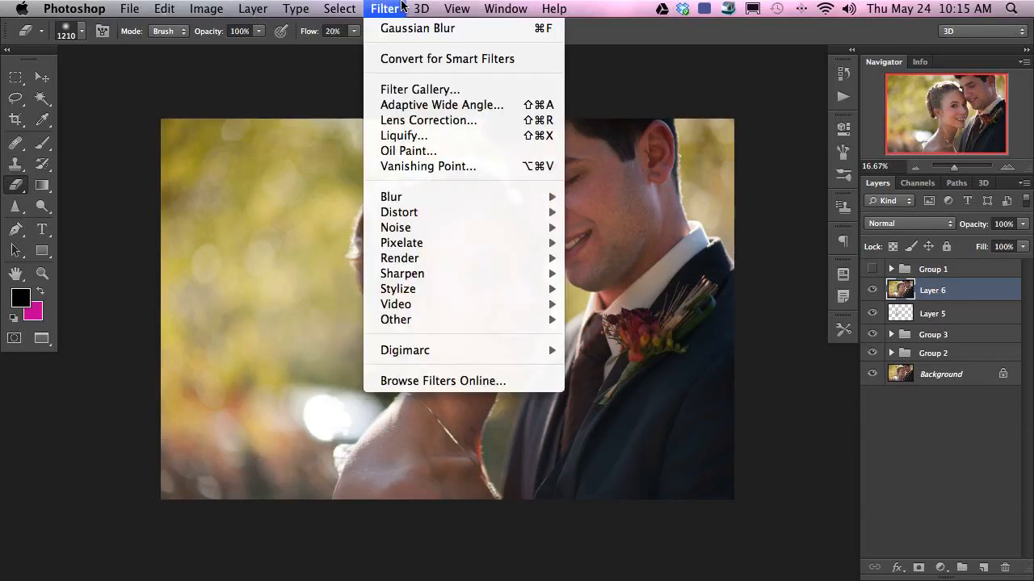
mouse_move(401, 199)
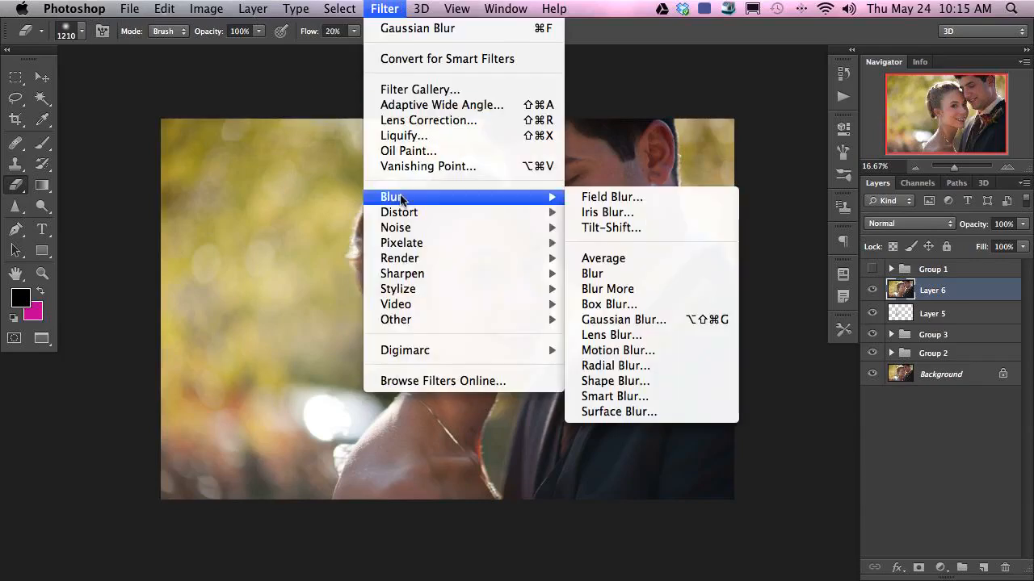
click(612, 334)
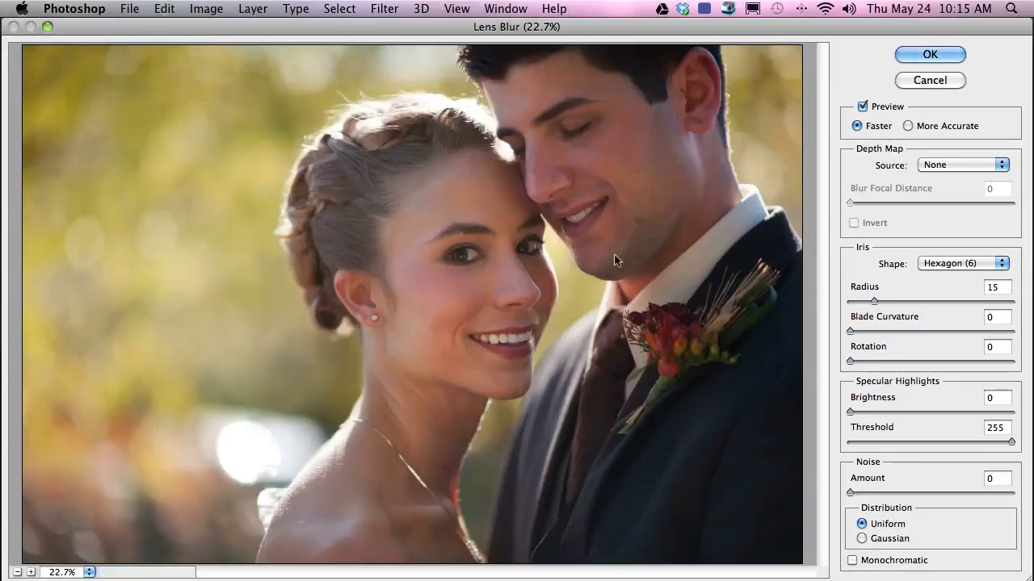
click(939, 166)
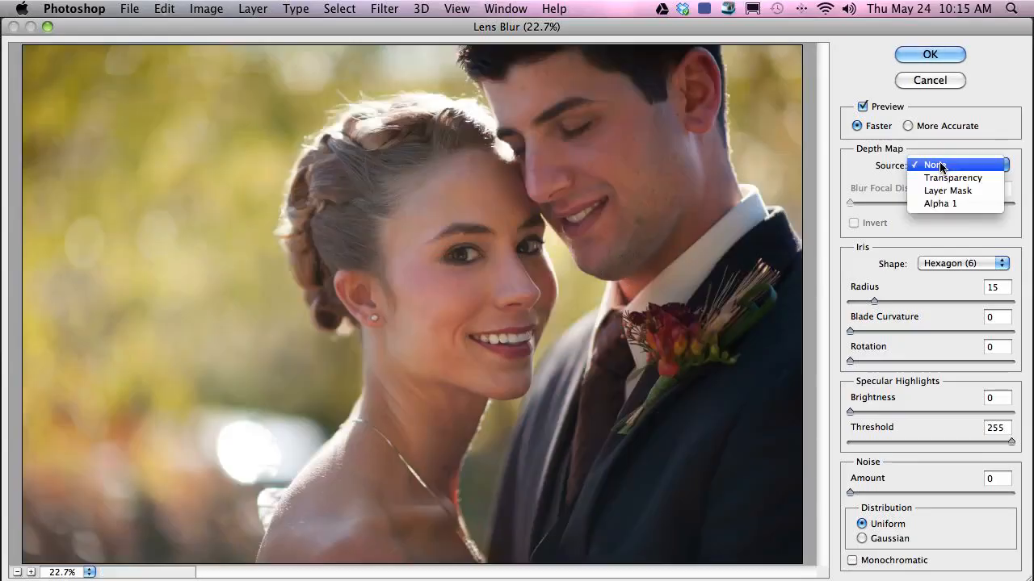
click(939, 204)
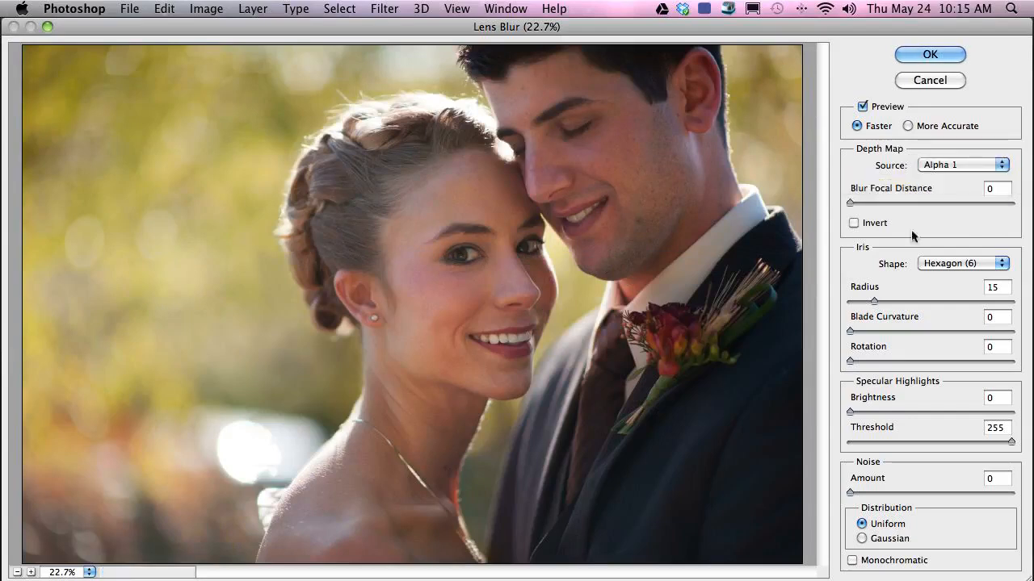
Invert the depth map, set the iris radius to 74 and apply the Lens Blur.
drag(897, 301, 935, 301)
click(854, 224)
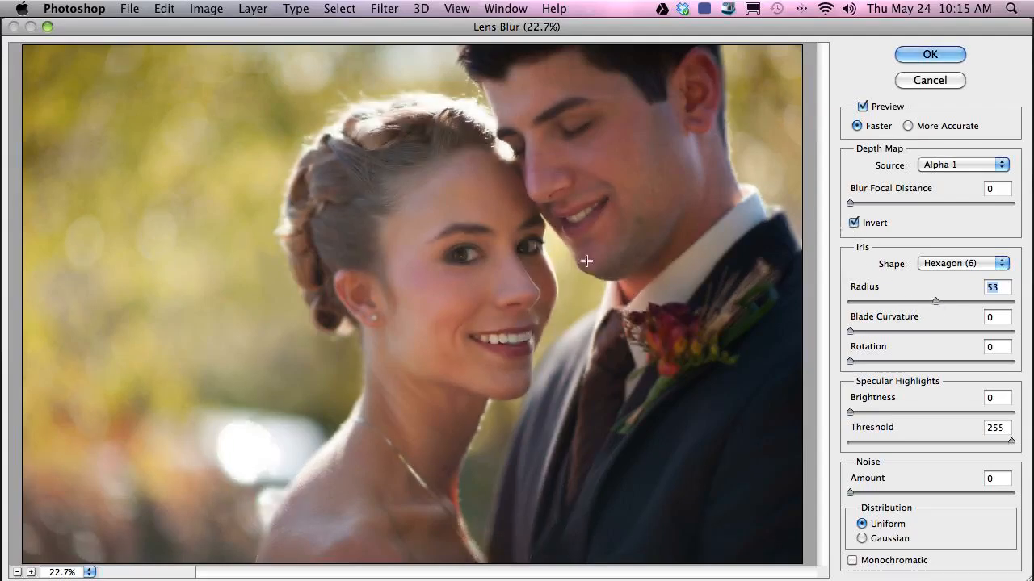
mouse_move(960, 301)
mouse_down()
mouse_move(1029, 299)
mouse_move(861, 301)
mouse_move(996, 310)
mouse_move(872, 305)
mouse_move(985, 309)
mouse_move(1002, 300)
mouse_move(838, 294)
mouse_move(994, 312)
mouse_move(891, 302)
mouse_move(994, 307)
mouse_move(907, 299)
mouse_move(970, 303)
mouse_up()
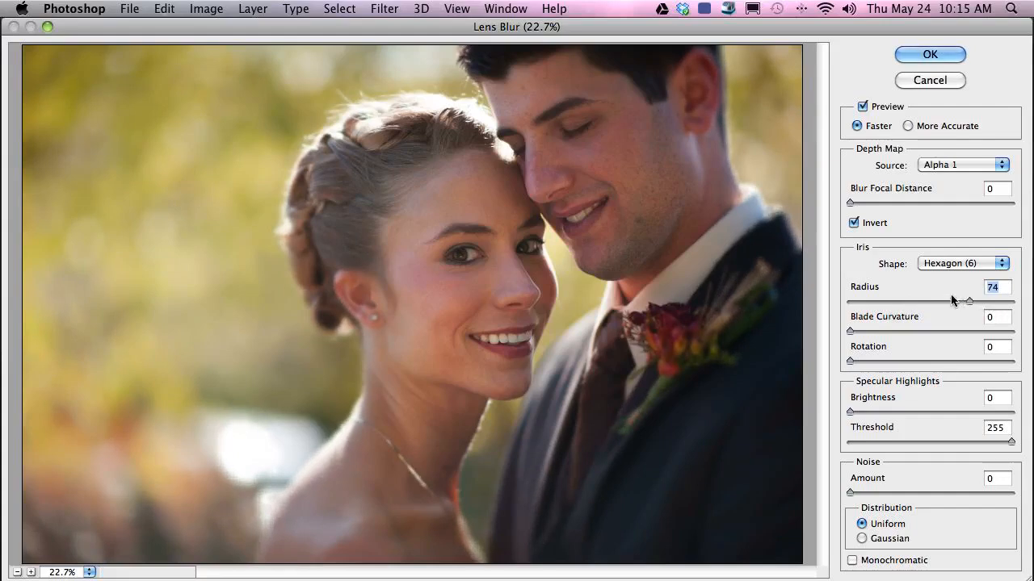
click(929, 57)
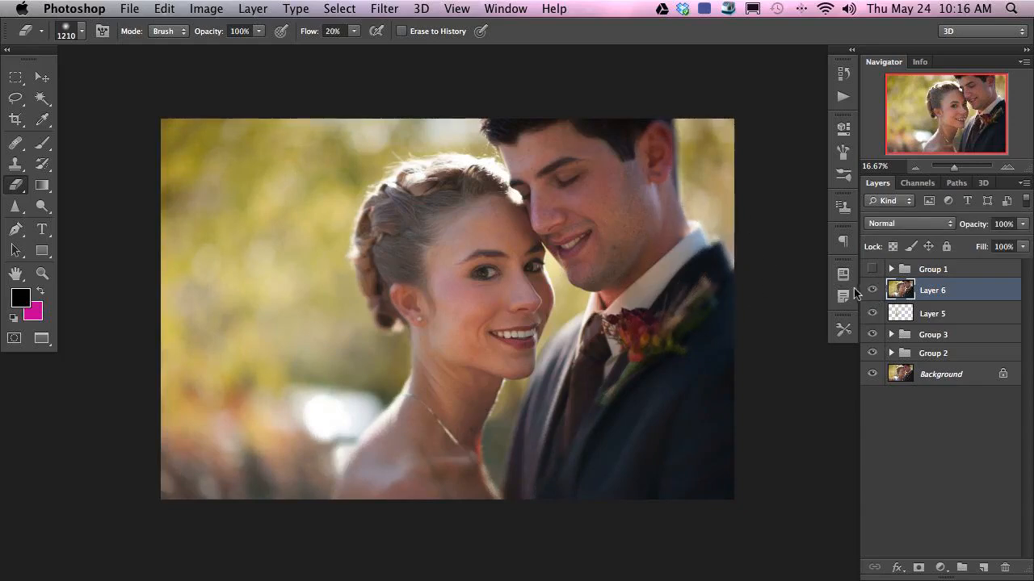
Hide Layer 6 and stamp all visible layers into a new layer above it.
scroll(345, 300, down, 2)
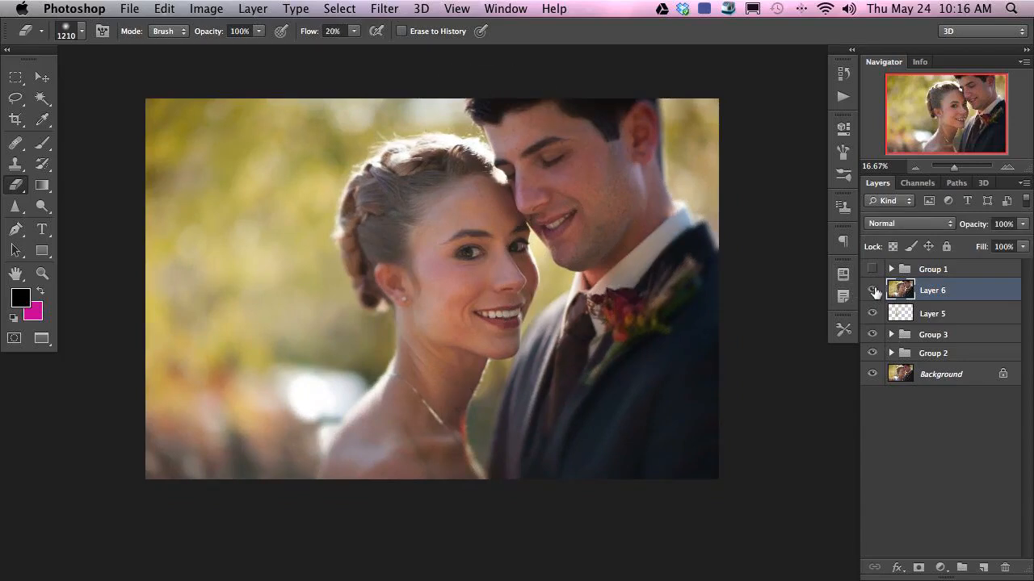
click(872, 290)
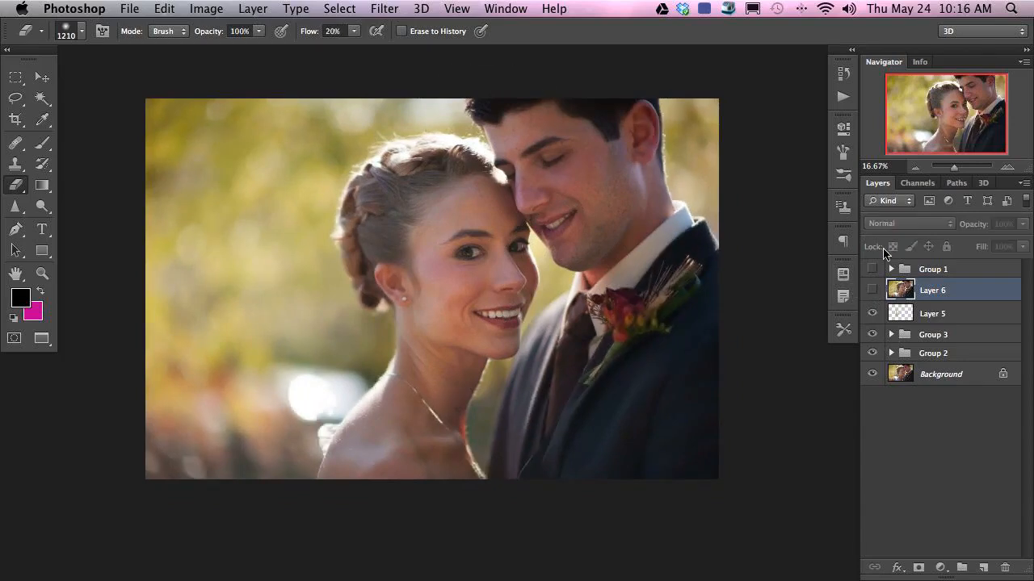
key(super+alt+shift+e)
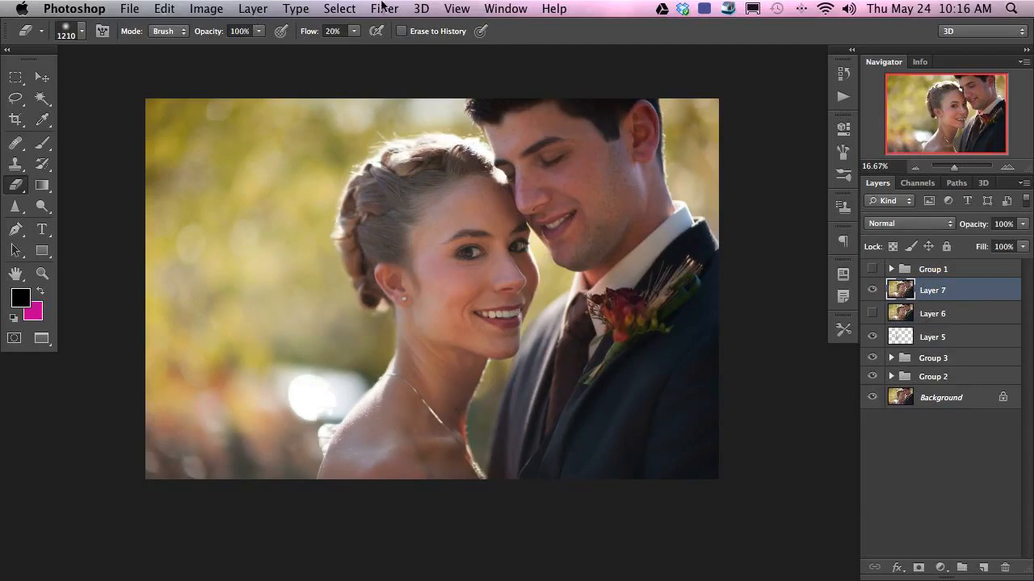
Select the whole image and start the Iris Blur filter on Layer 7.
key(super+a)
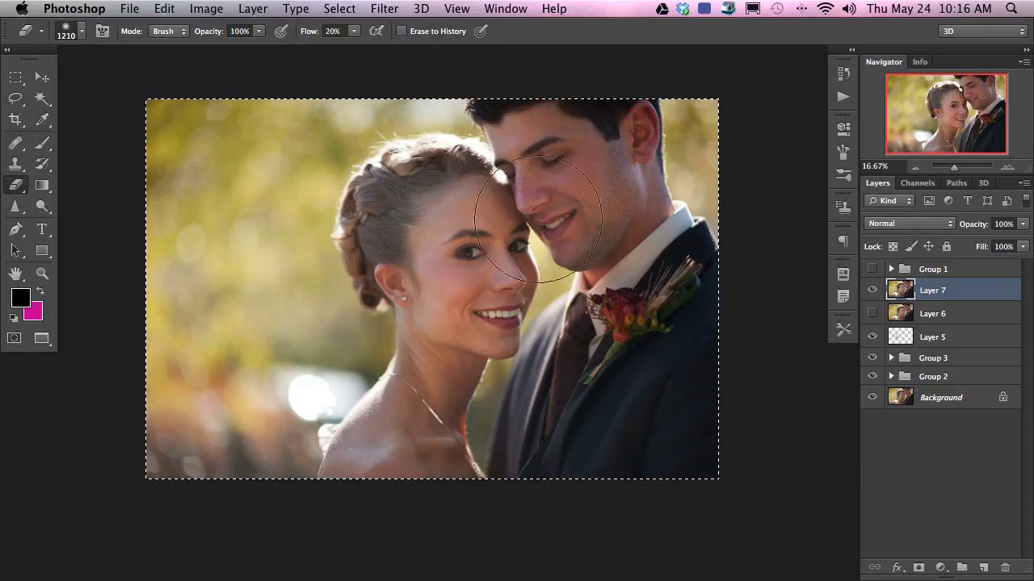
click(376, 10)
mouse_move(411, 199)
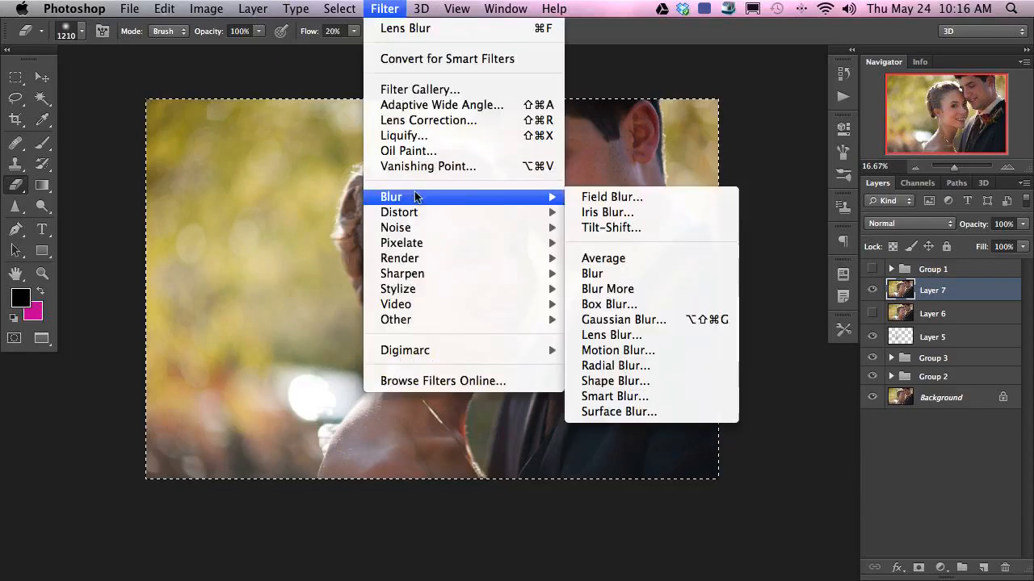
click(662, 212)
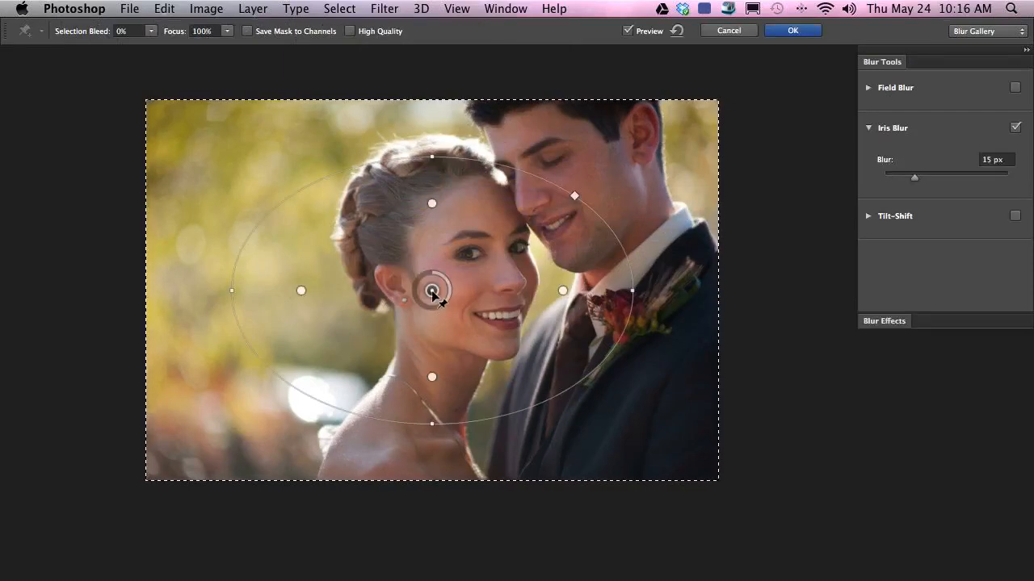
Centre the iris blur on the bride's face, pull its focus points inward and tilt the ellipse diagonally across the couple.
drag(432, 292, 513, 230)
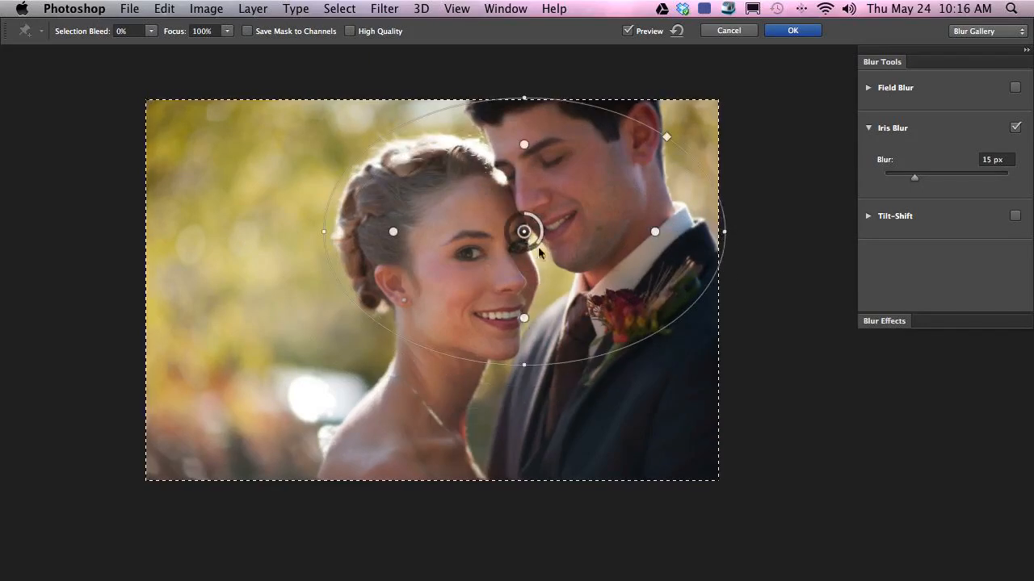
drag(521, 317, 524, 278)
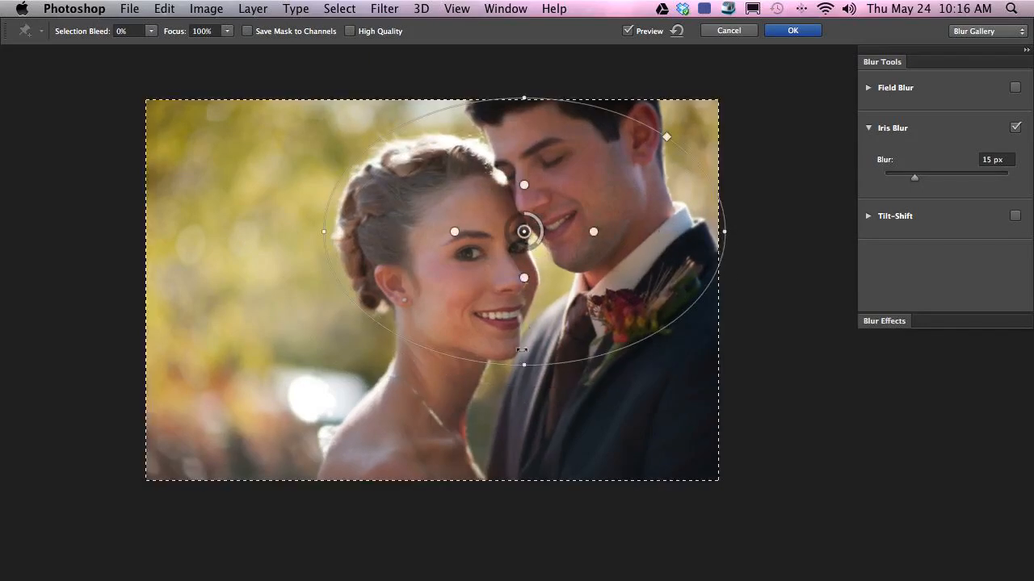
drag(321, 232, 789, 424)
drag(524, 233, 492, 269)
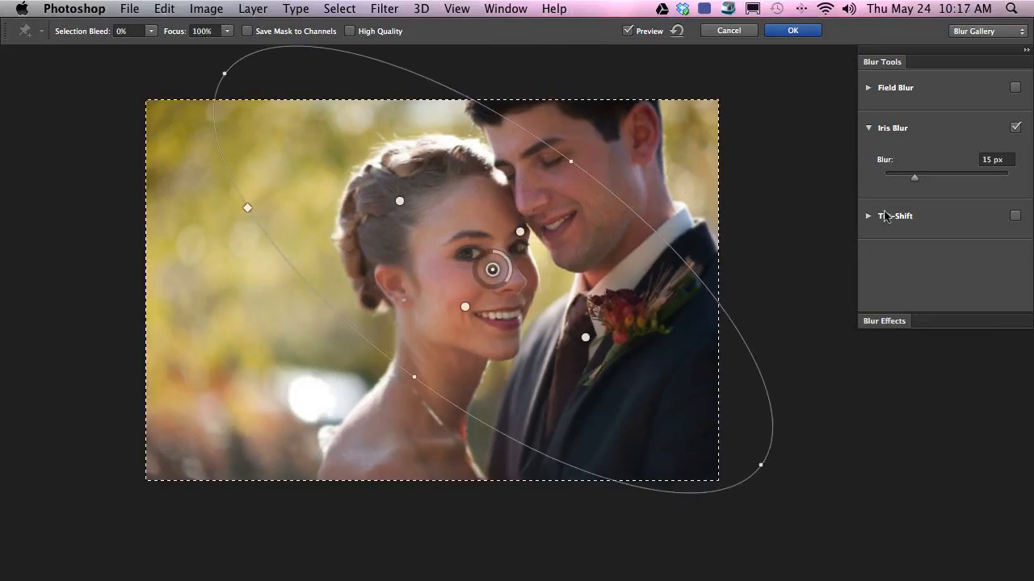
Set the iris blur to 49 px and recentre, rotate and widen the ellipse into a near circle around both faces.
drag(918, 180, 938, 186)
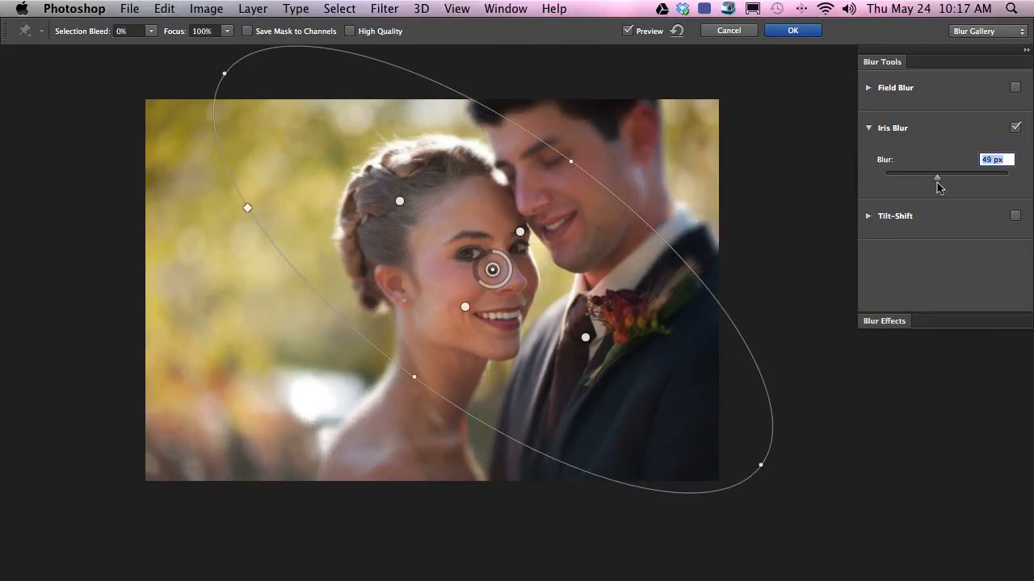
drag(571, 161, 596, 143)
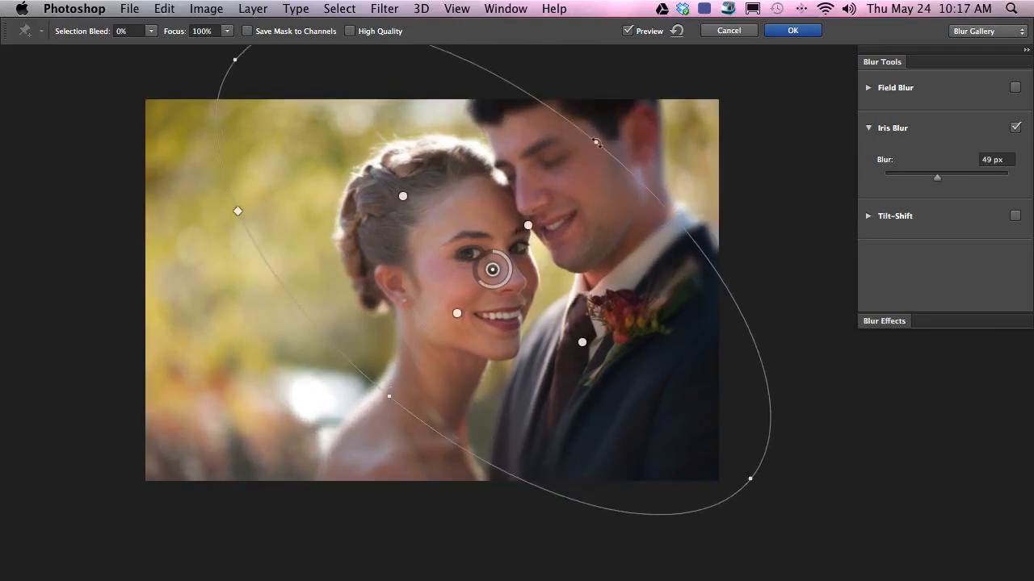
drag(502, 259, 525, 233)
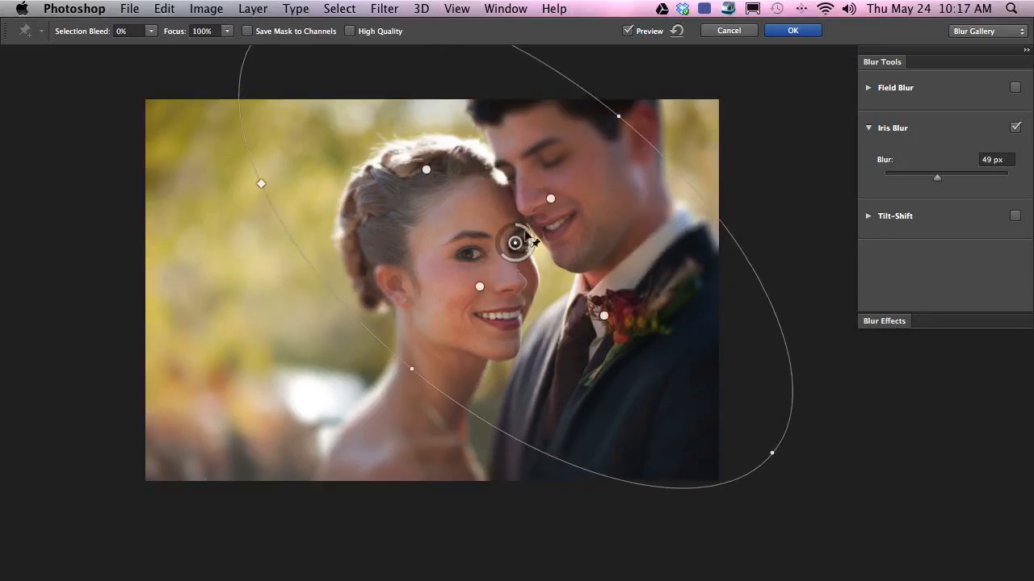
drag(774, 453, 416, 398)
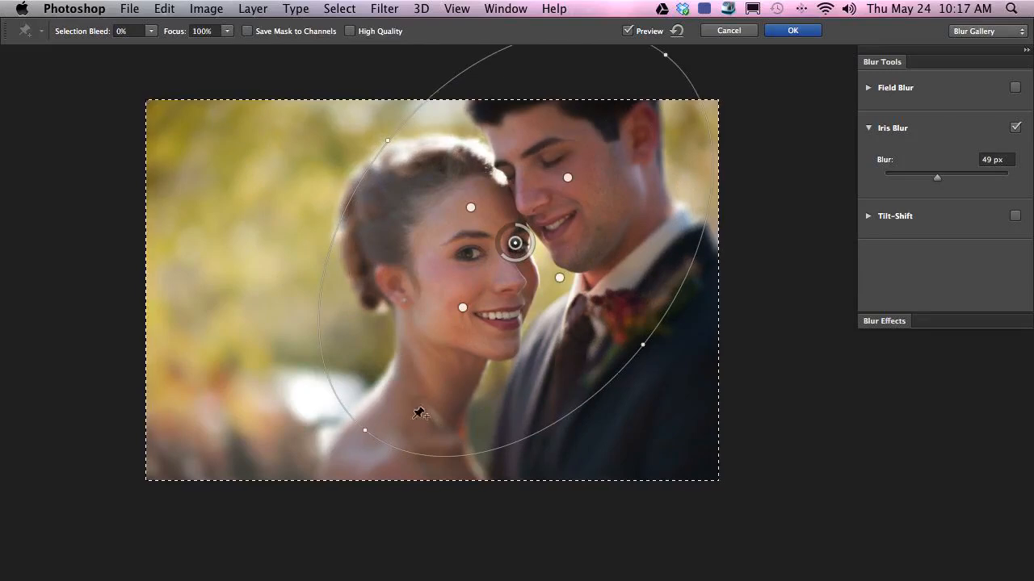
drag(646, 346, 698, 376)
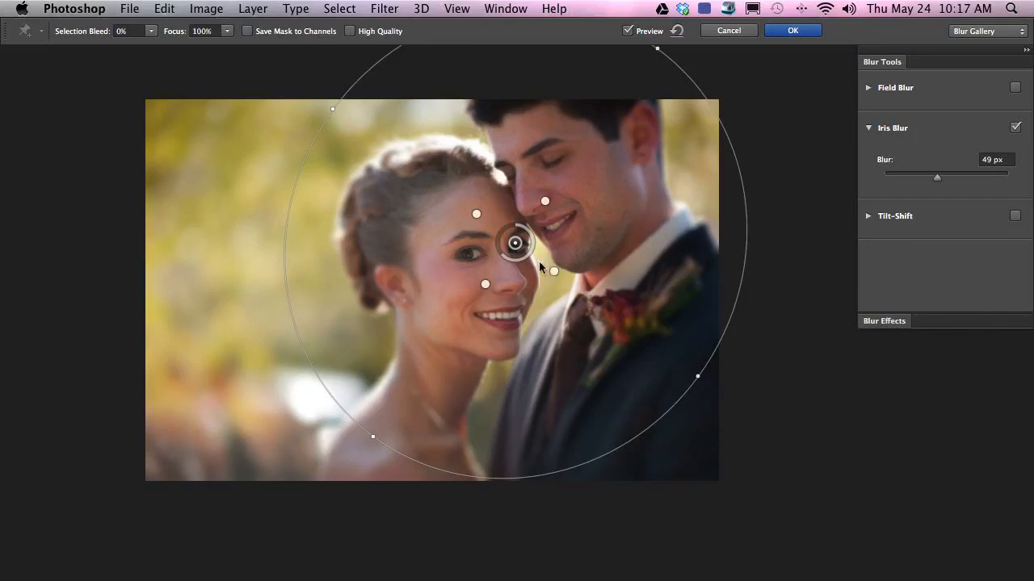
Increase the iris blur to 244 px and adjust the focus points to keep the couple's faces sharp.
drag(937, 177, 978, 180)
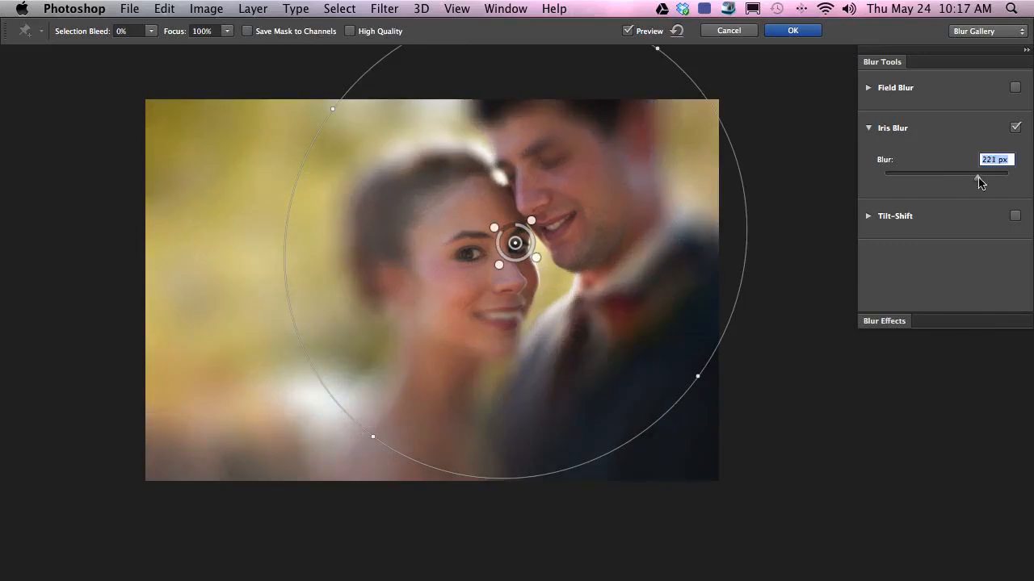
drag(538, 257, 607, 316)
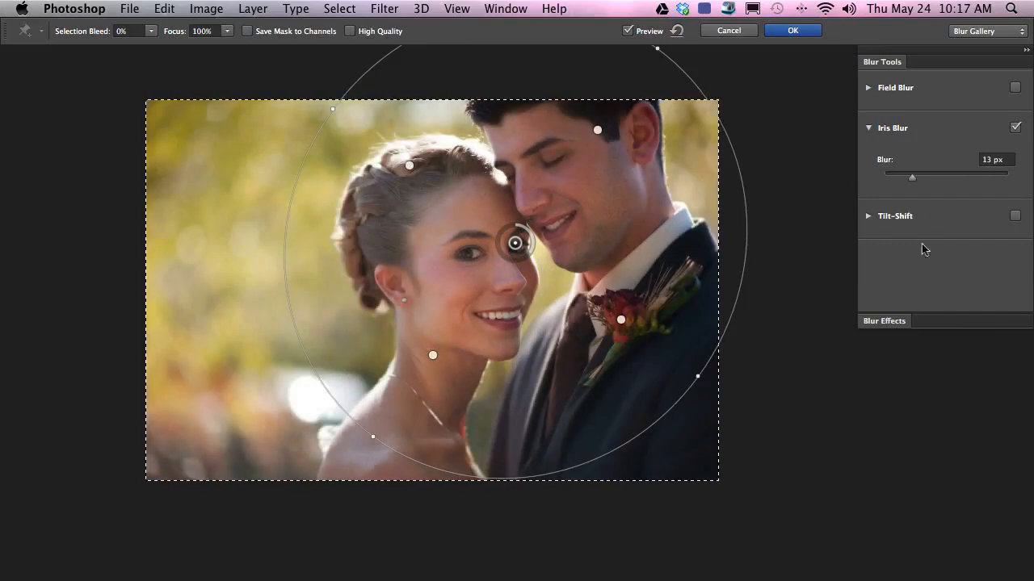
drag(923, 181, 983, 178)
drag(618, 321, 586, 266)
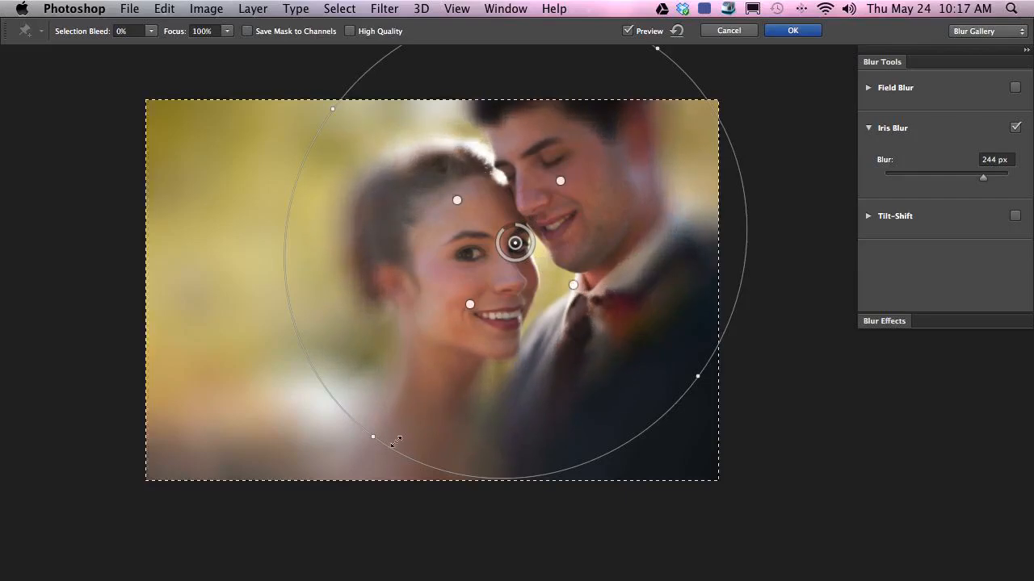
Rotate and stretch the iris blur ellipse around the couple, recentre it between their faces, and widen its sharp inner area.
drag(364, 450, 298, 471)
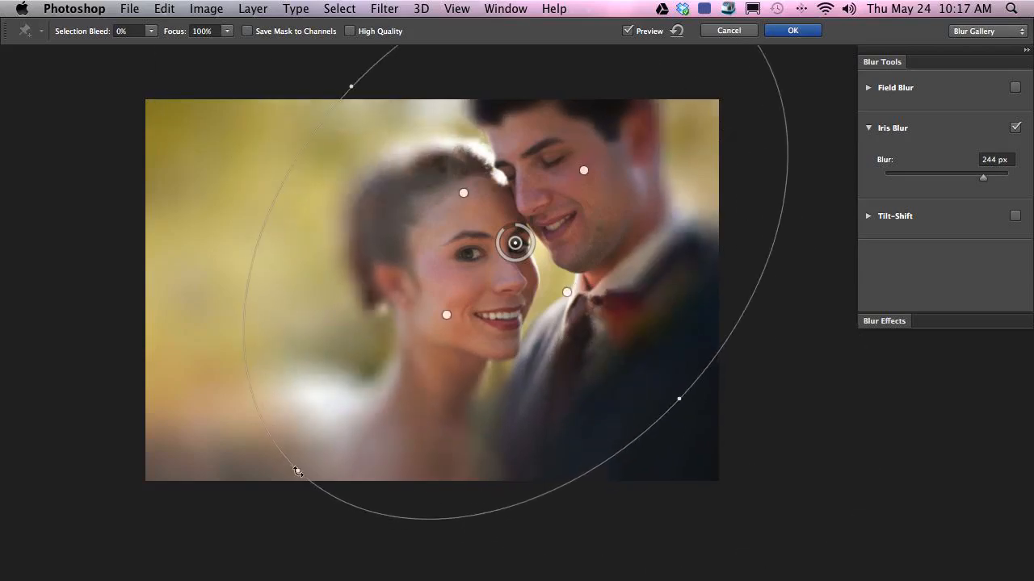
mouse_move(514, 242)
mouse_down()
mouse_move(538, 273)
mouse_move(571, 279)
mouse_move(544, 240)
mouse_move(512, 219)
mouse_move(547, 243)
mouse_move(526, 237)
mouse_up()
drag(576, 286, 595, 301)
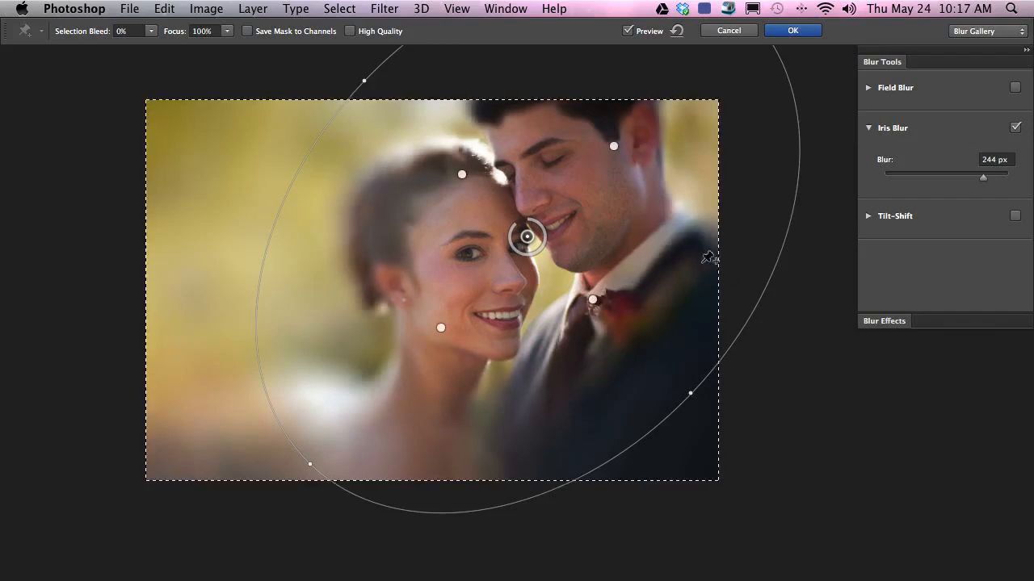
Set the iris blur to 67 px, apply the filter and deselect the image.
drag(977, 180, 953, 184)
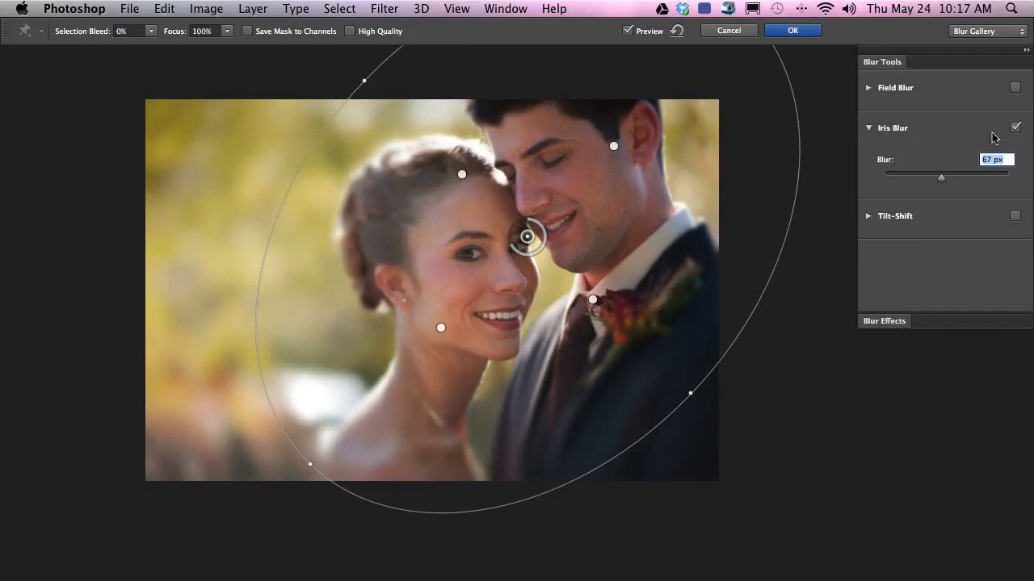
click(792, 32)
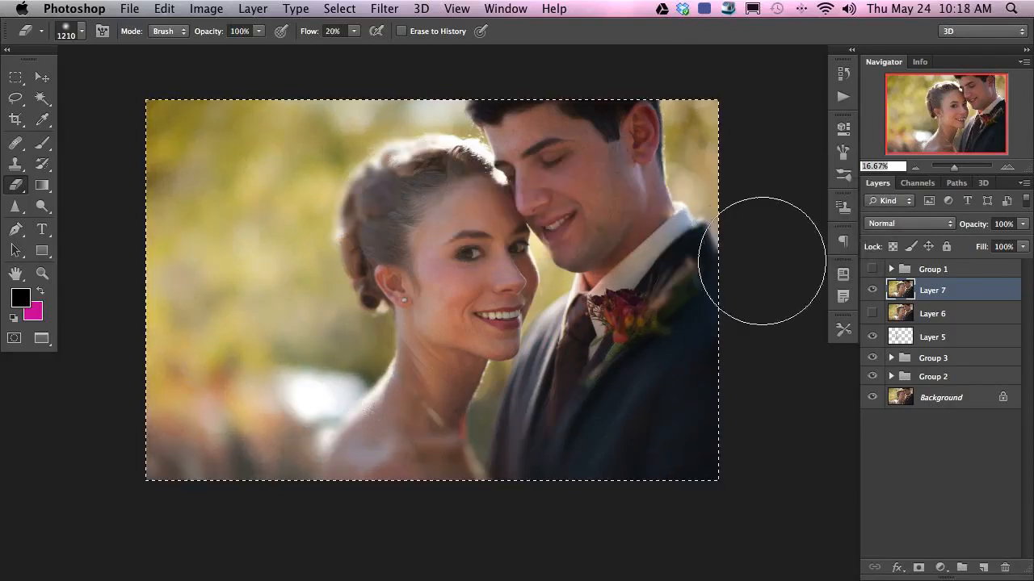
key(super+d)
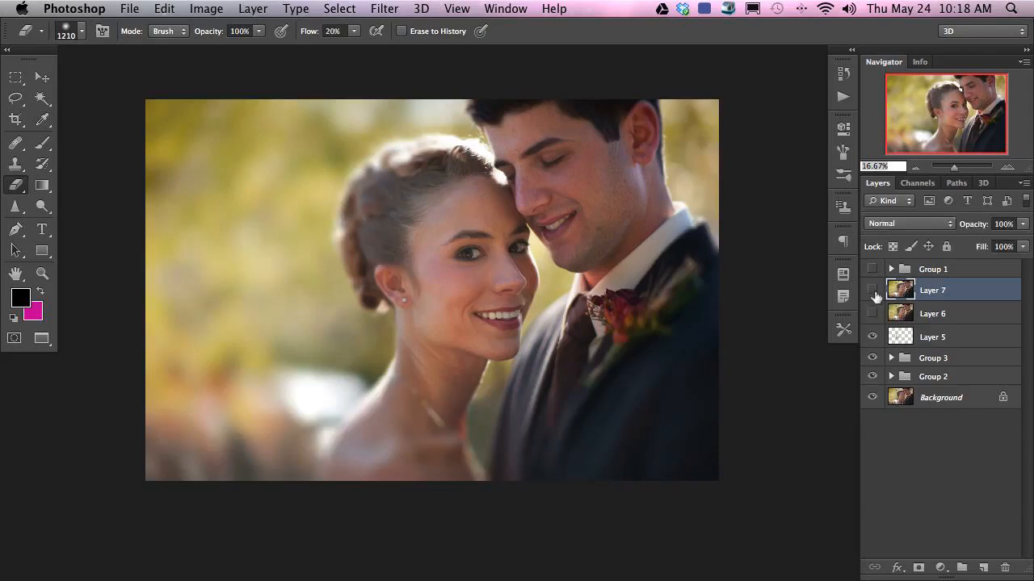
Compare the photo with and without the iris blur by repeatedly toggling the visibility of Layer 7.
click(872, 291)
click(872, 291)
click(872, 292)
click(872, 292)
click(872, 293)
click(870, 315)
click(872, 291)
click(872, 292)
click(872, 293)
click(871, 300)
click(871, 300)
click(870, 297)
click(871, 297)
click(870, 296)
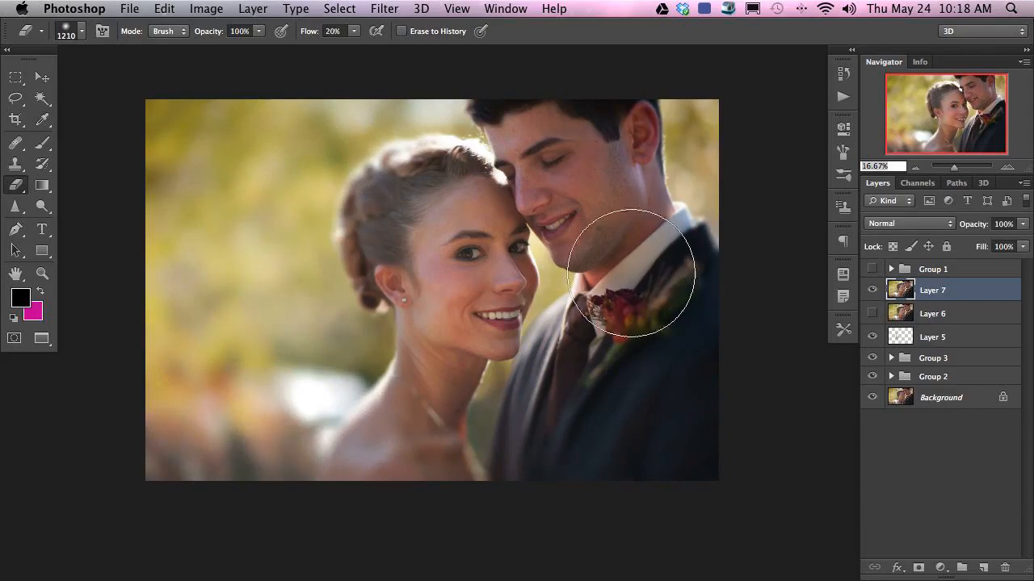
Delete Layer 6, check Layer 7 with and without its blur, and make Layer 7 the active layer.
click(951, 313)
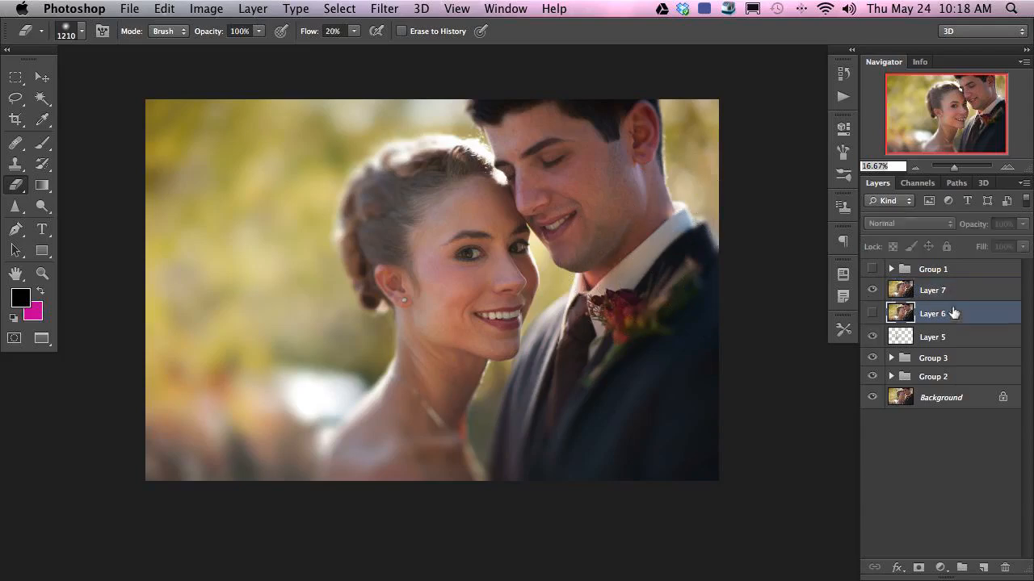
key(Delete)
click(873, 290)
click(872, 290)
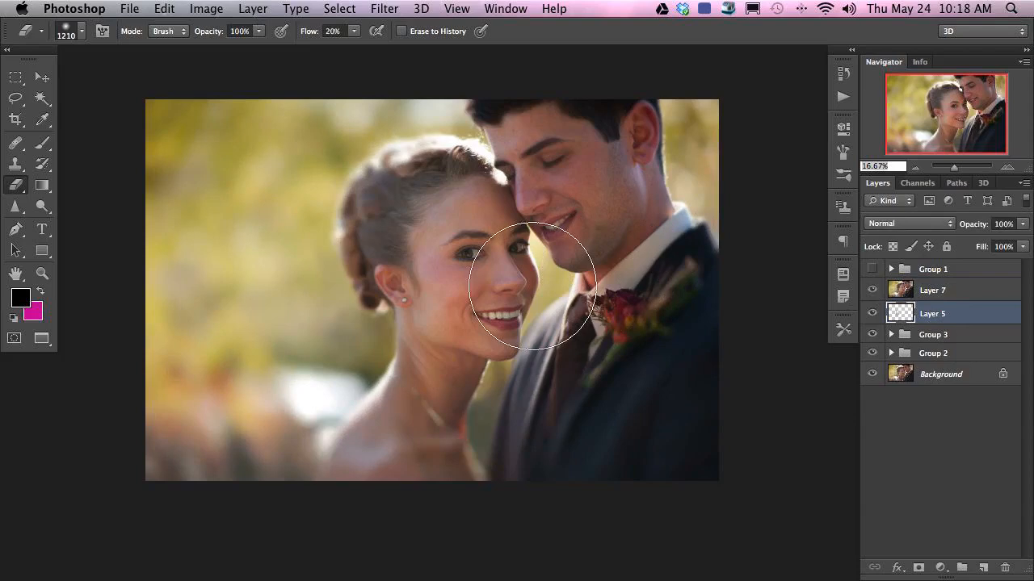
click(944, 296)
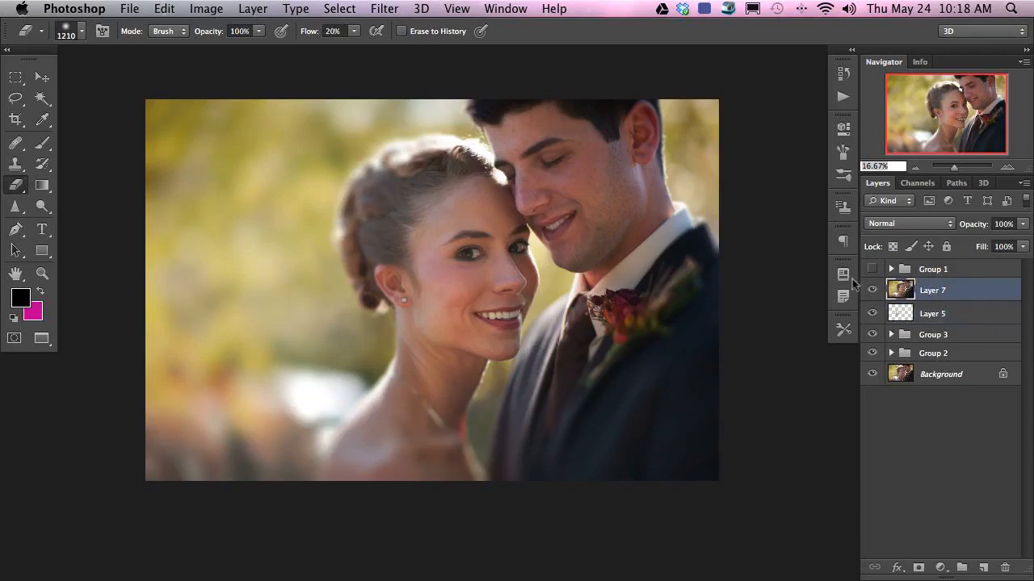
Show and expand Group 1, leave only the _MG_9681.jpg bokeh layer visible, and move it to the bottom of the group.
click(872, 269)
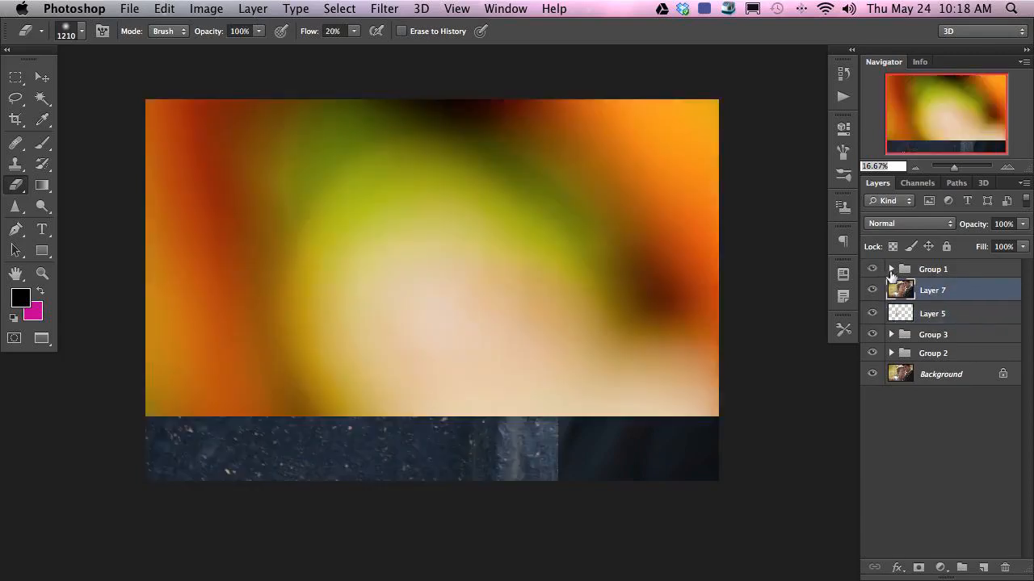
click(891, 269)
click(871, 430)
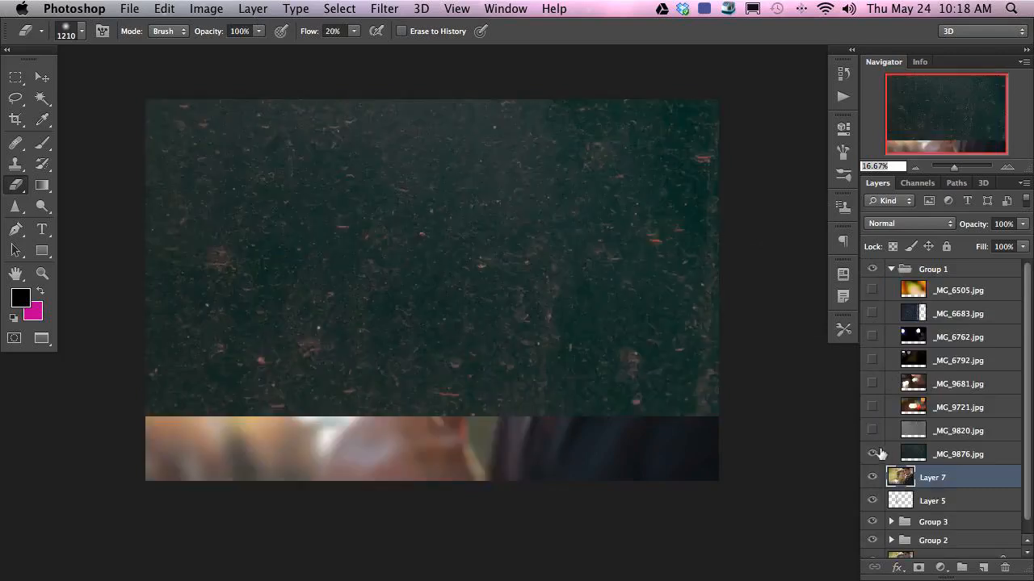
click(871, 454)
click(953, 391)
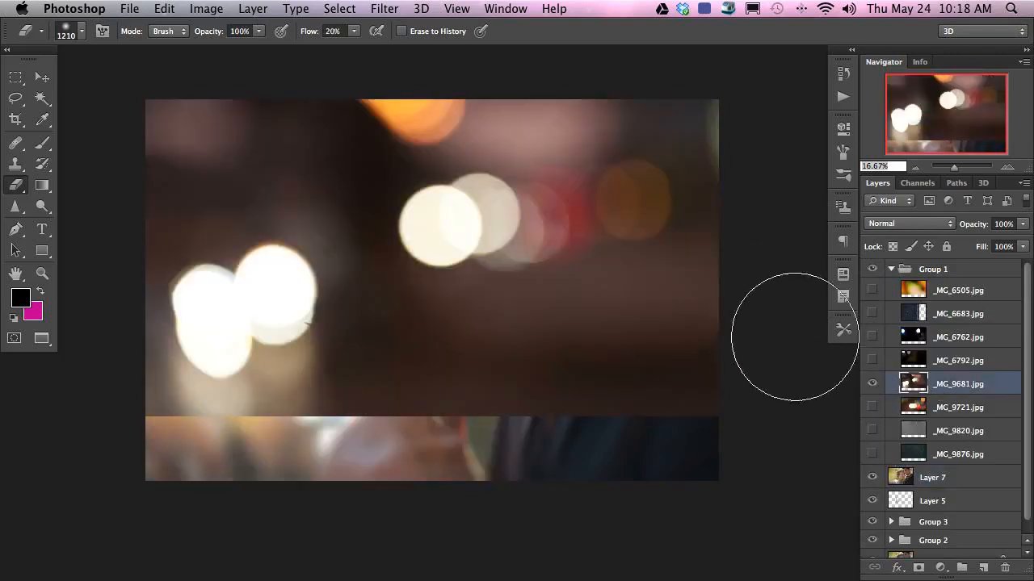
drag(955, 392, 958, 466)
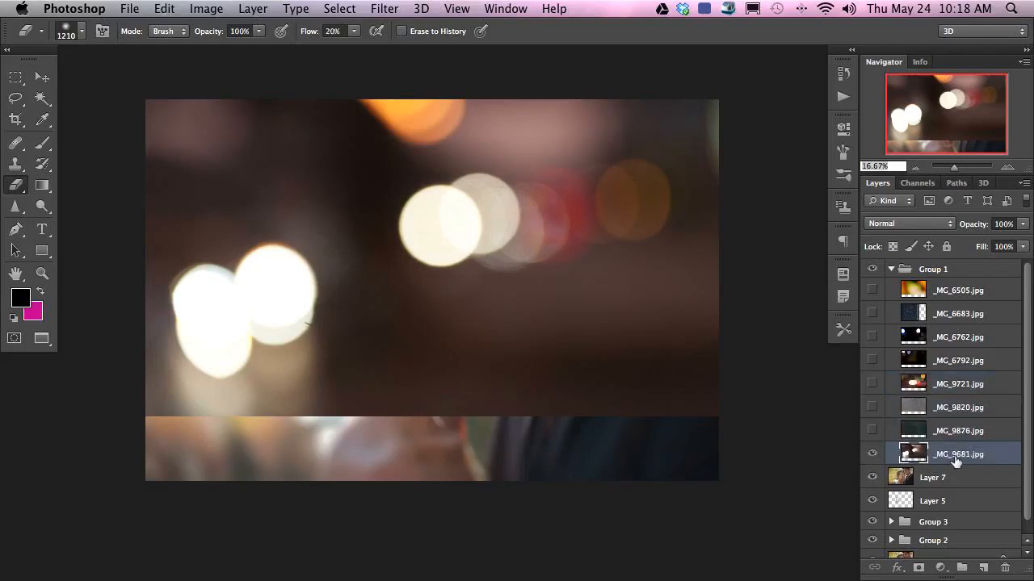
Move the _MG_9681.jpg layer down and scale it smaller with Free Transform so that it covers the whole photo.
key(ctrl+t)
key(ctrl+minus)
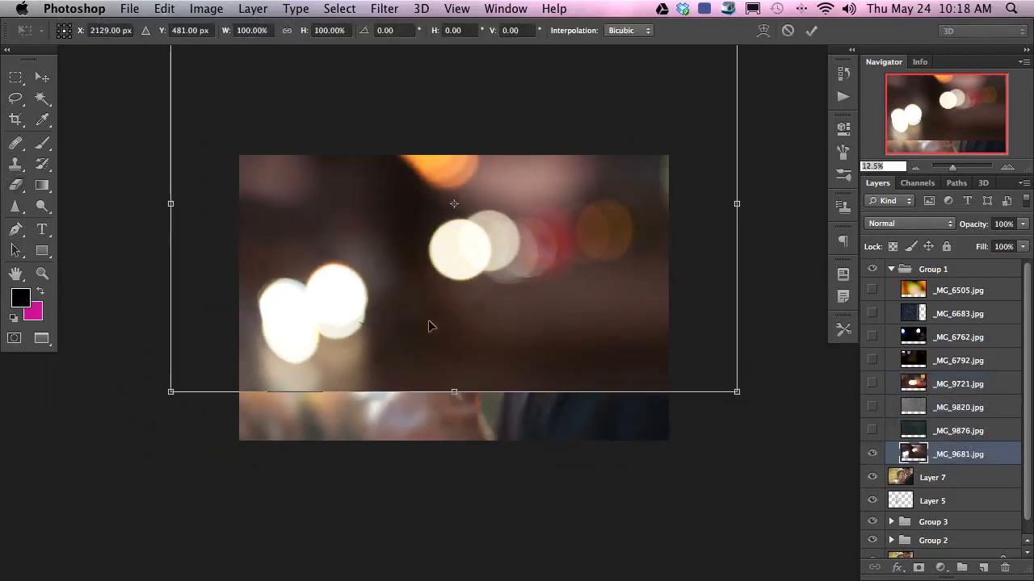
drag(565, 252, 638, 404)
drag(799, 146, 702, 209)
key(Return)
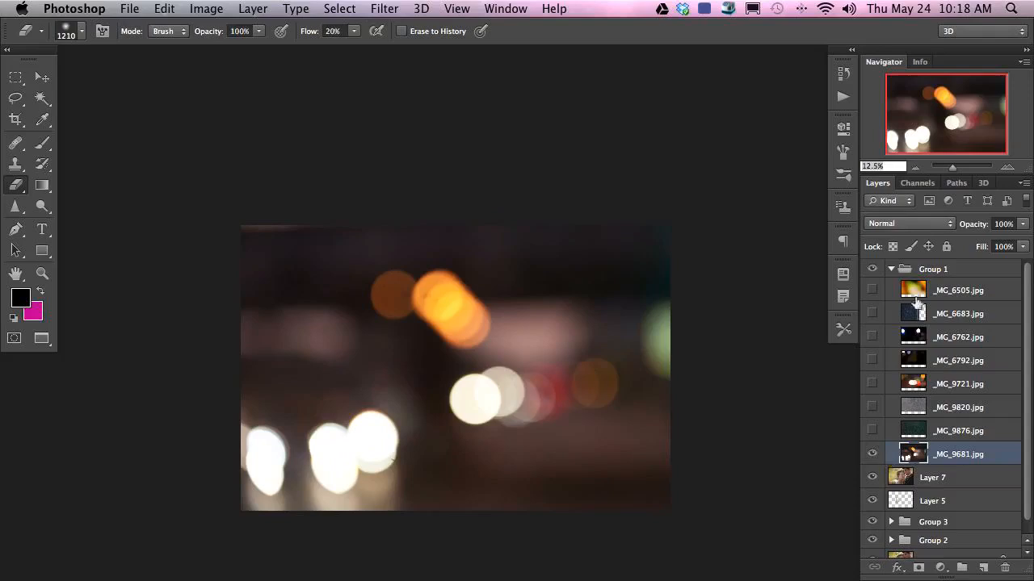
Set the _MG_9681.jpg layer's blend mode to Screen and shift the bokeh slightly down and left over the photo.
click(893, 229)
click(888, 327)
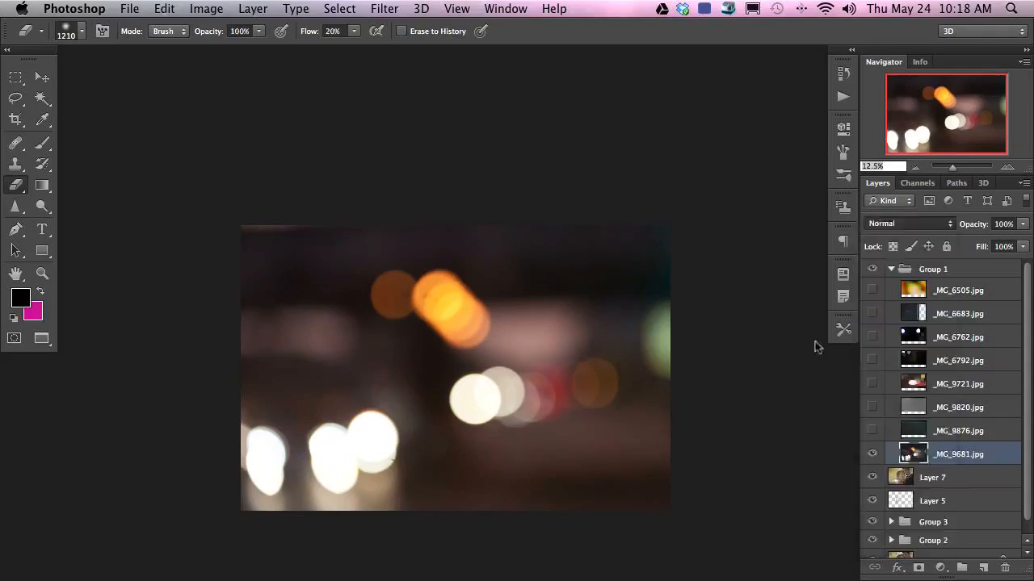
key(v)
mouse_move(525, 466)
mouse_down()
mouse_move(523, 404)
mouse_move(505, 367)
mouse_move(515, 299)
mouse_move(508, 363)
mouse_move(528, 288)
mouse_up()
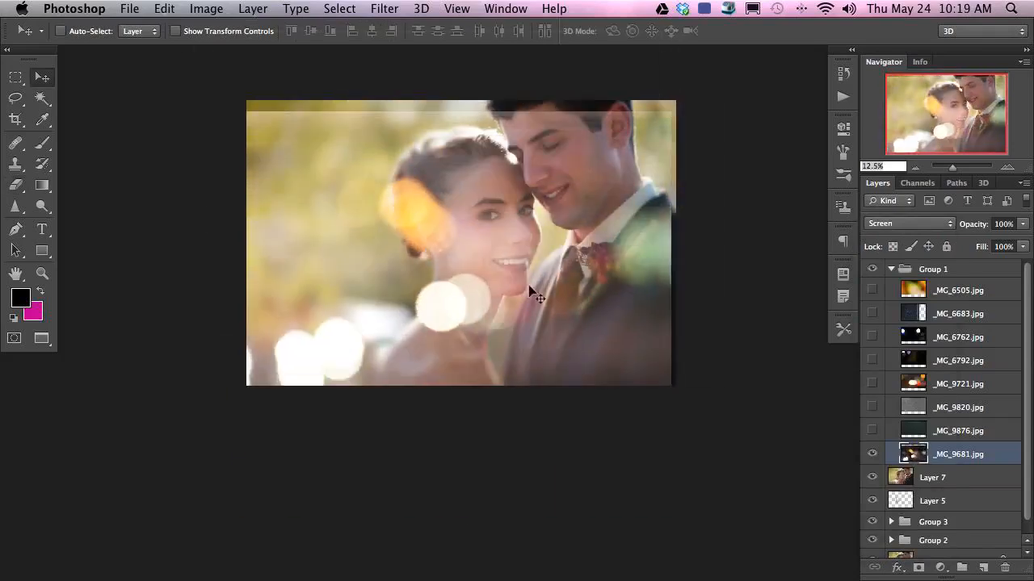
Flip the _MG_9681.jpg bokeh vertically, reposition it and enlarge it to about 111%.
key(ctrl+t)
right_click(520, 196)
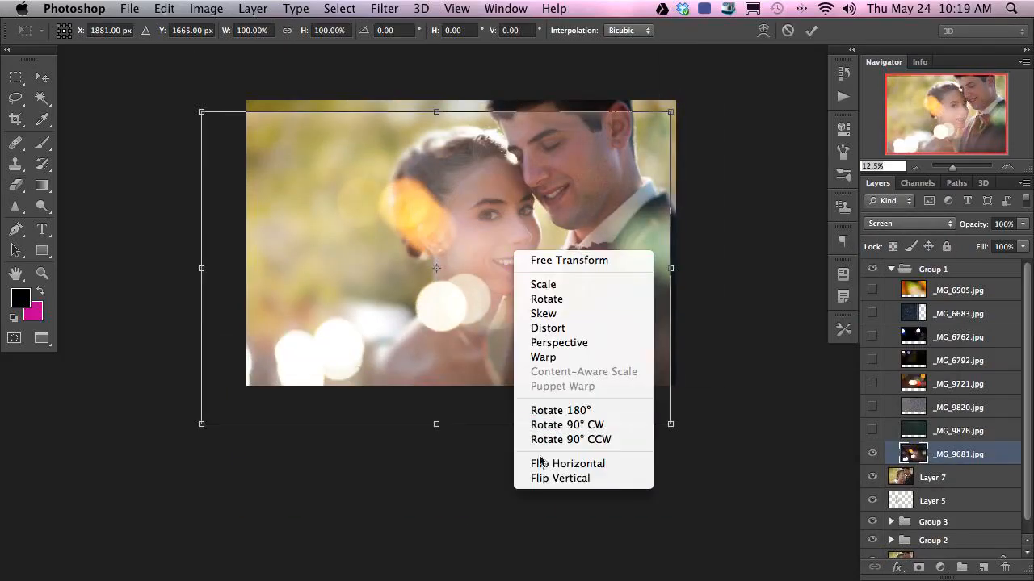
click(545, 477)
drag(494, 369, 485, 345)
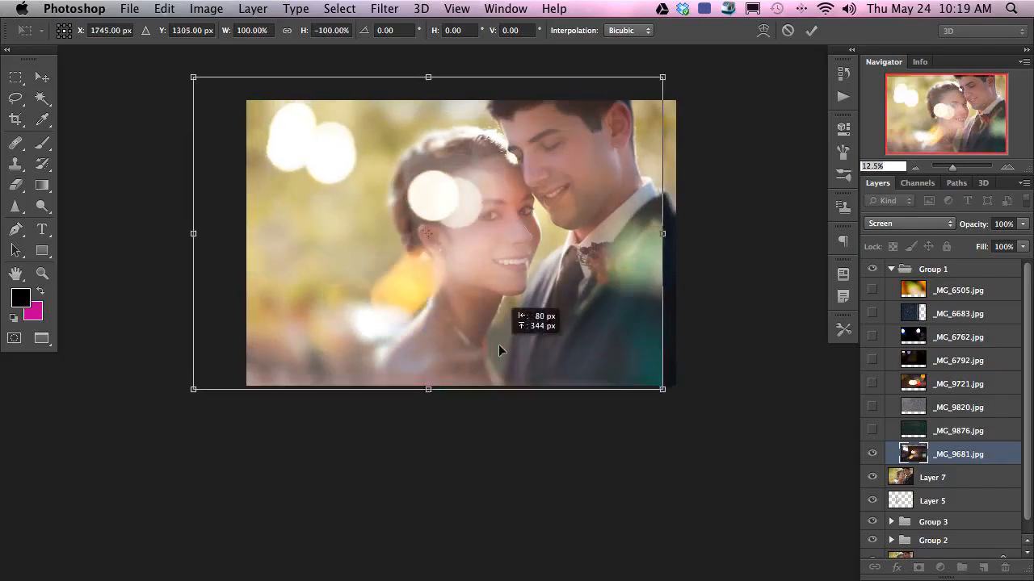
drag(653, 391, 598, 415)
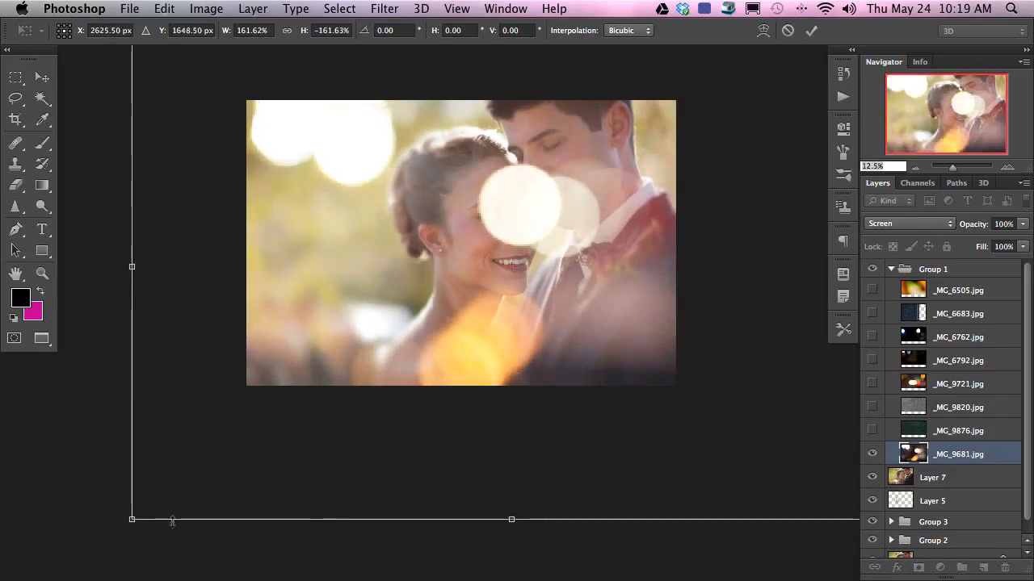
drag(134, 517, 261, 450)
Flip the bokeh horizontally, rotate it about half a turn, place its white lights beside and over the bride's head, and apply the transform.
right_click(484, 274)
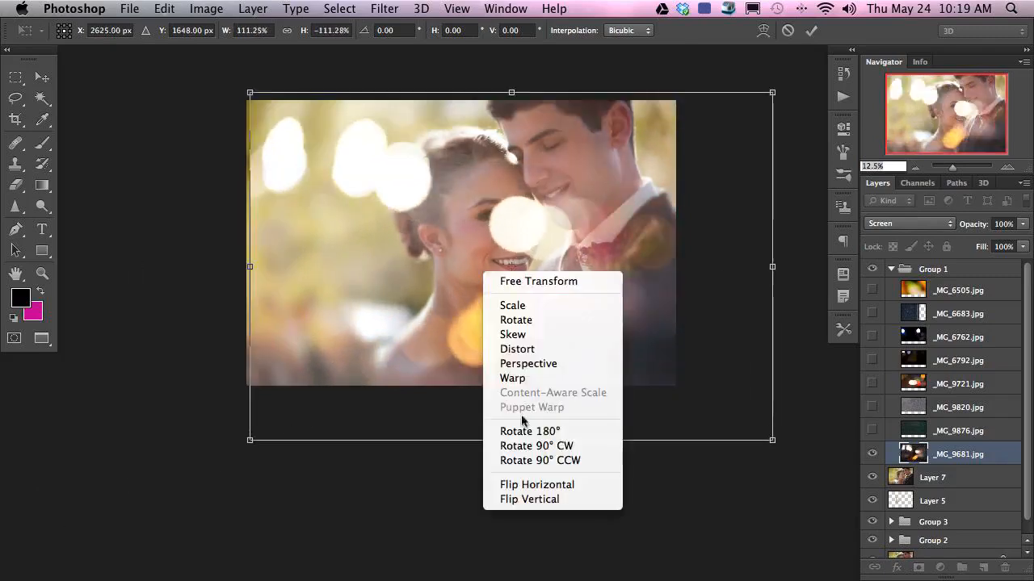
click(536, 484)
drag(638, 351, 558, 339)
drag(699, 425, 383, 218)
drag(517, 344, 529, 272)
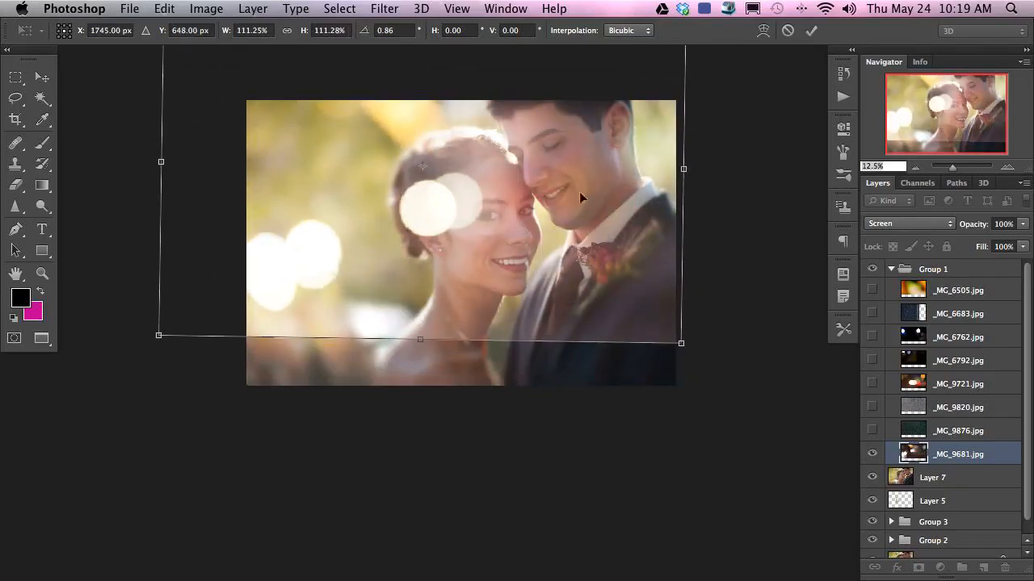
drag(630, 222, 584, 376)
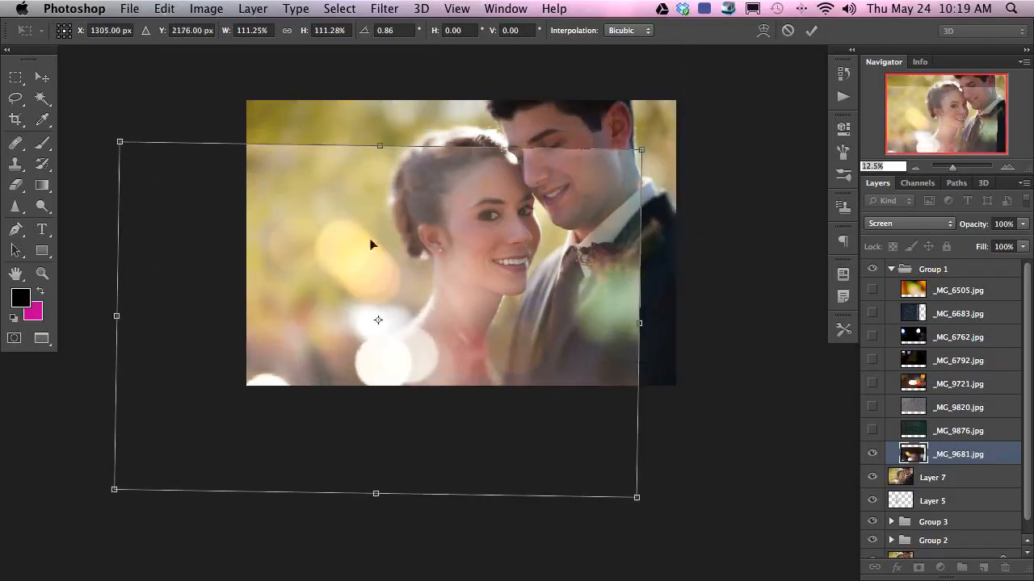
drag(527, 385, 552, 217)
key(Return)
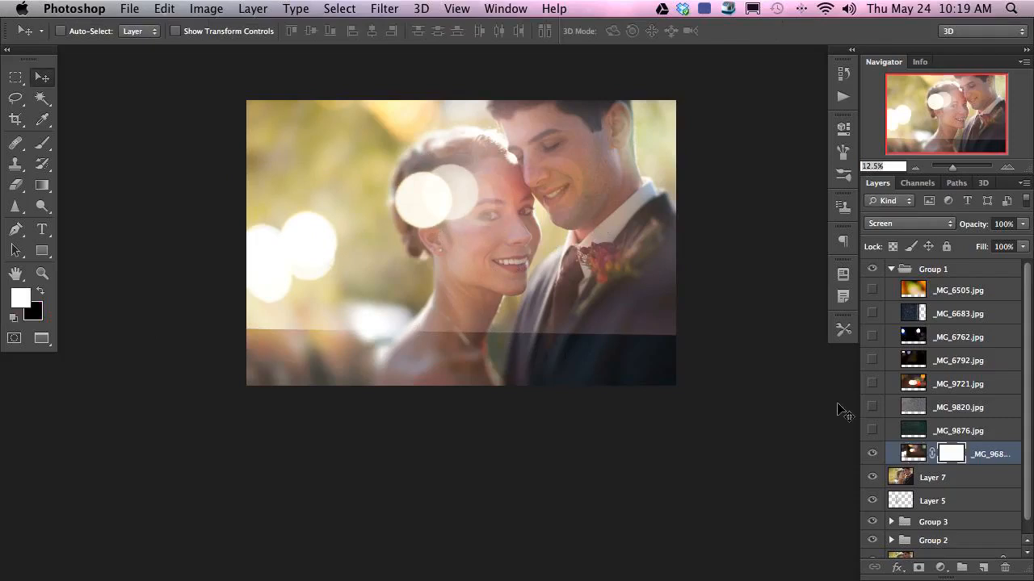
Add a layer mask to _MG_9681.jpg and paint black over the overlay's lower edge and the couple's faces.
key(b)
key(x)
mouse_move(376, 340)
mouse_down()
mouse_move(492, 336)
mouse_move(226, 350)
mouse_move(303, 322)
mouse_move(314, 289)
mouse_move(389, 349)
mouse_move(380, 314)
mouse_move(282, 280)
mouse_move(302, 262)
mouse_move(266, 258)
mouse_up()
key(x)
key(x)
mouse_move(281, 356)
mouse_down()
mouse_move(262, 349)
mouse_move(279, 345)
mouse_up()
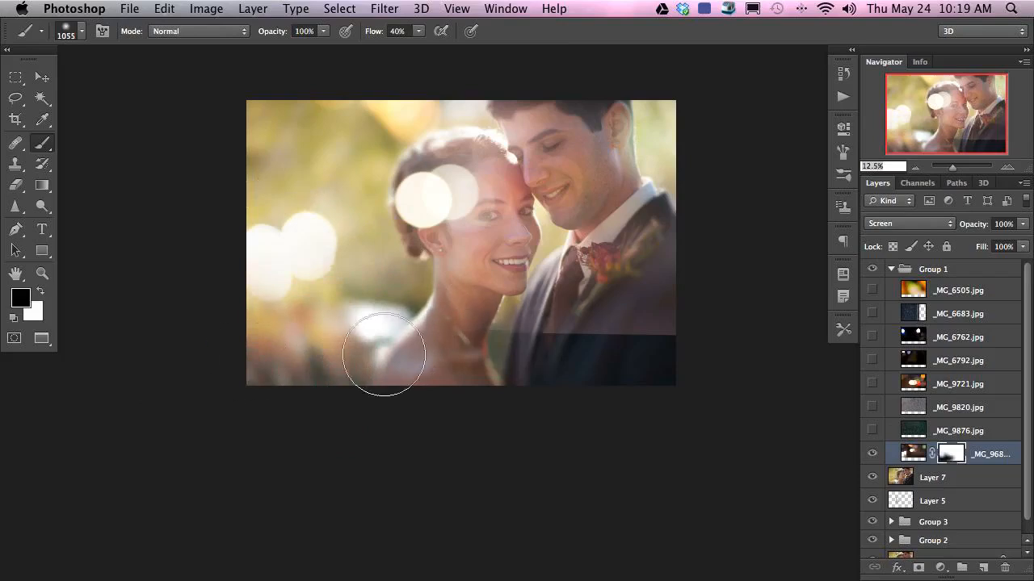
mouse_move(734, 342)
mouse_down()
mouse_move(496, 357)
mouse_move(595, 347)
mouse_up()
mouse_move(456, 258)
mouse_down()
mouse_move(487, 256)
mouse_move(406, 254)
mouse_up()
mouse_move(428, 211)
mouse_down()
mouse_move(441, 198)
mouse_move(436, 208)
mouse_move(420, 198)
mouse_move(531, 205)
mouse_move(523, 231)
mouse_move(558, 231)
mouse_up()
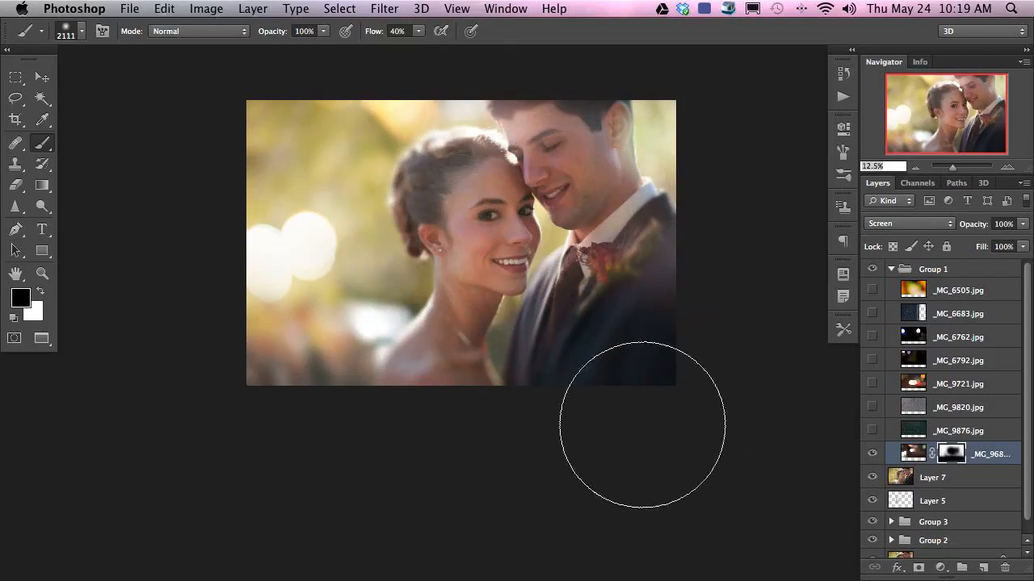
Compare the photo with and without the masked _MG_9681.jpg bokeh by toggling its visibility.
click(872, 454)
click(872, 454)
click(872, 454)
click(872, 454)
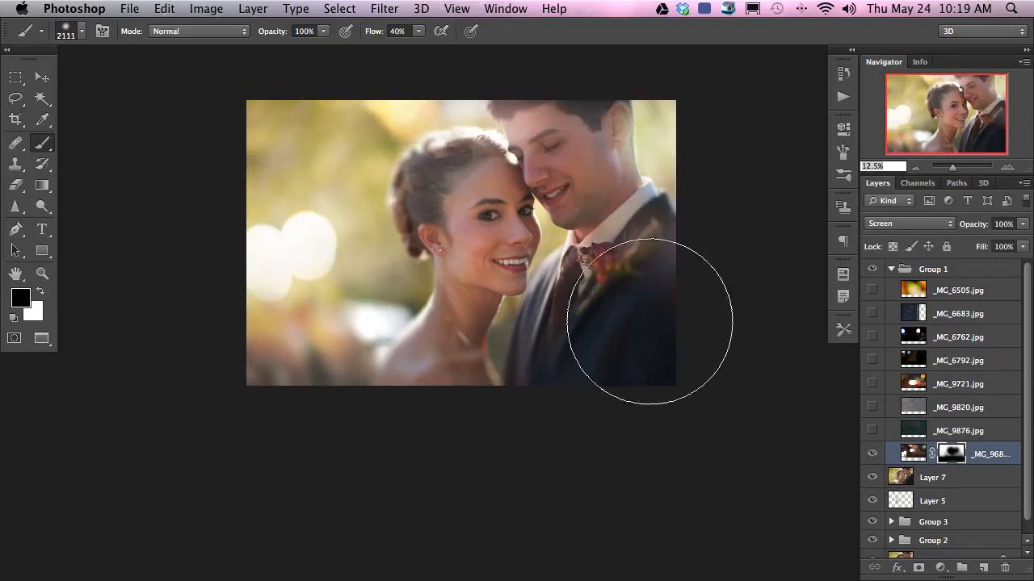
click(872, 456)
click(872, 456)
click(873, 456)
click(872, 455)
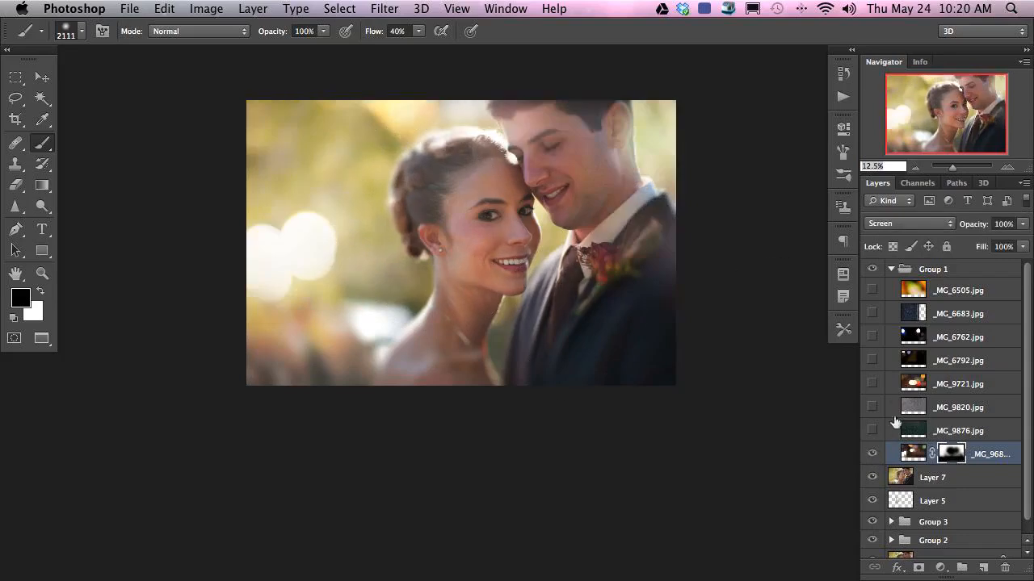
Show and select the _MG_9721.jpg bokeh layer and set its blend mode to Screen.
click(873, 385)
click(991, 393)
click(882, 223)
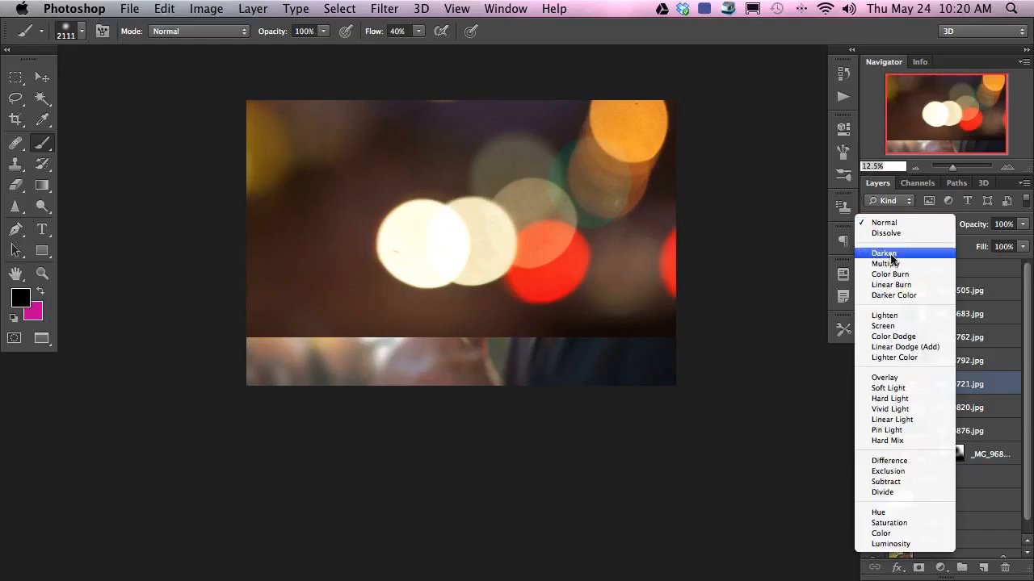
click(893, 323)
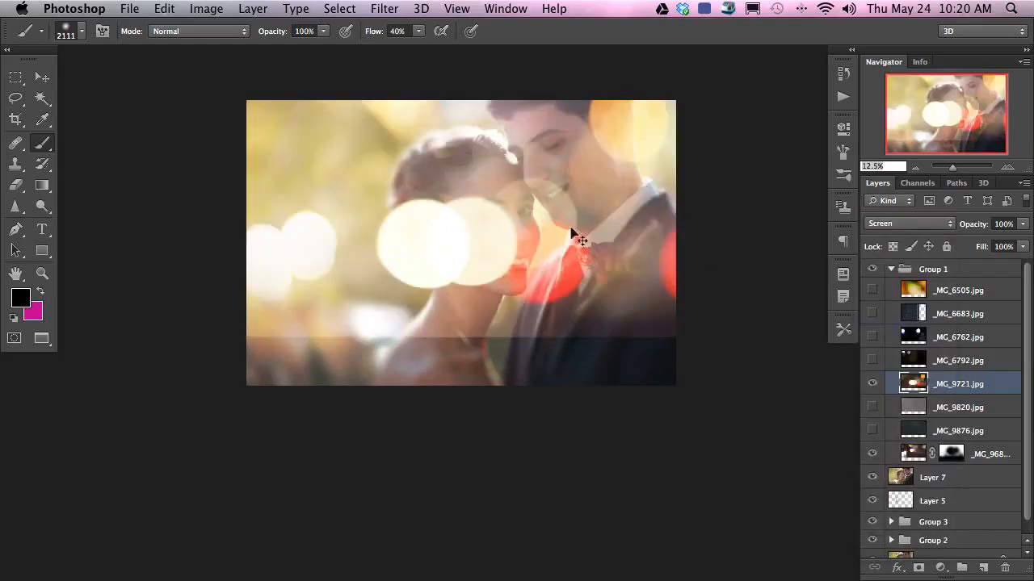
Scale down, rotate and horizontally flip the _MG_9721.jpg bokeh, and place it over the photo's upper-left area.
key(super+t)
drag(547, 225, 513, 353)
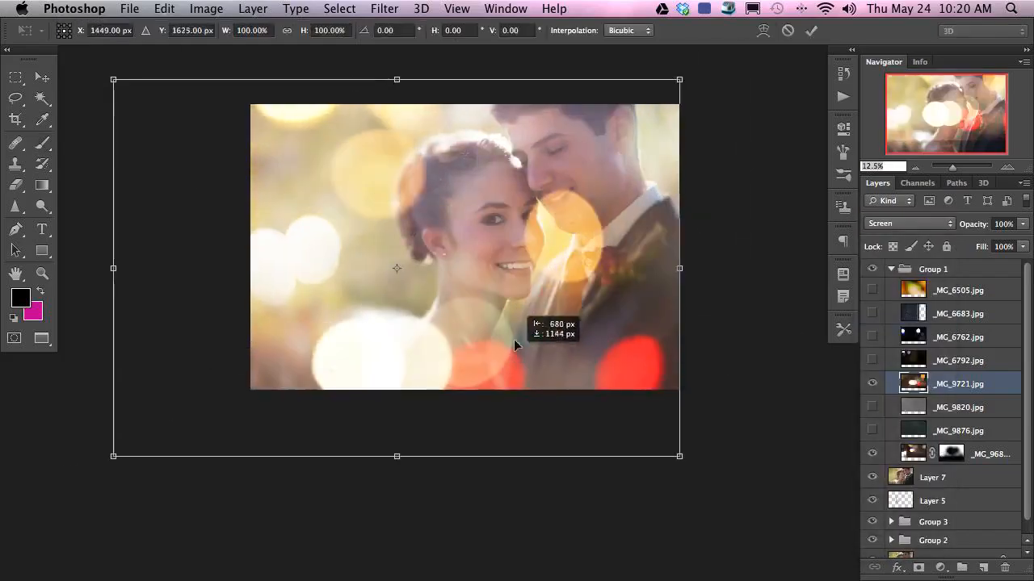
drag(680, 81, 607, 203)
drag(440, 411, 331, 474)
drag(408, 460, 570, 307)
right_click(509, 227)
click(569, 436)
drag(511, 322, 450, 181)
key(Return)
Add a mask to _MG_9721.jpg and paint black over its hard edges and the couple, reducing the brush size to 895.
key(b)
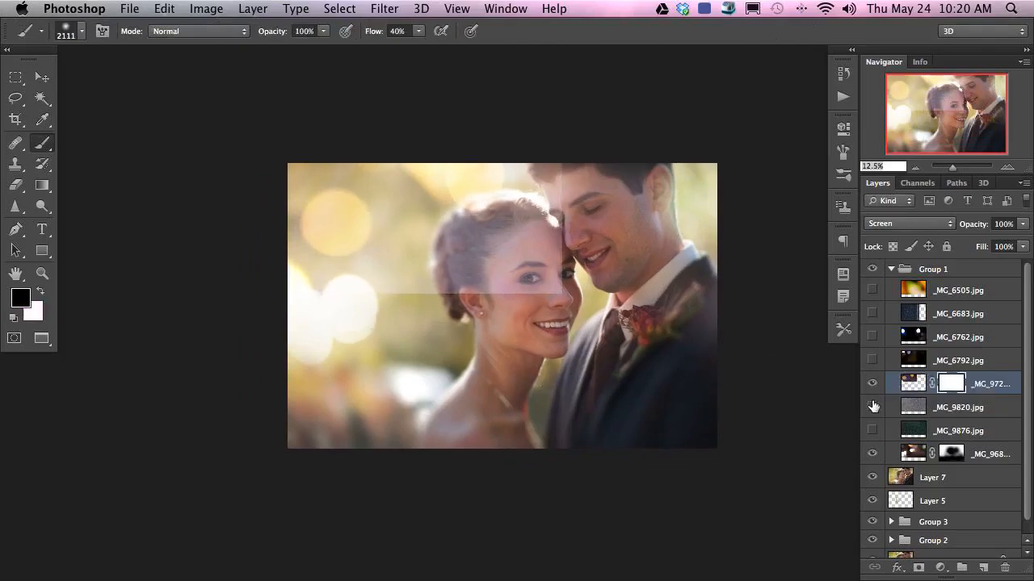
mouse_move(506, 298)
mouse_down()
mouse_move(561, 271)
mouse_move(570, 307)
mouse_move(599, 207)
mouse_move(557, 308)
mouse_move(475, 343)
mouse_up()
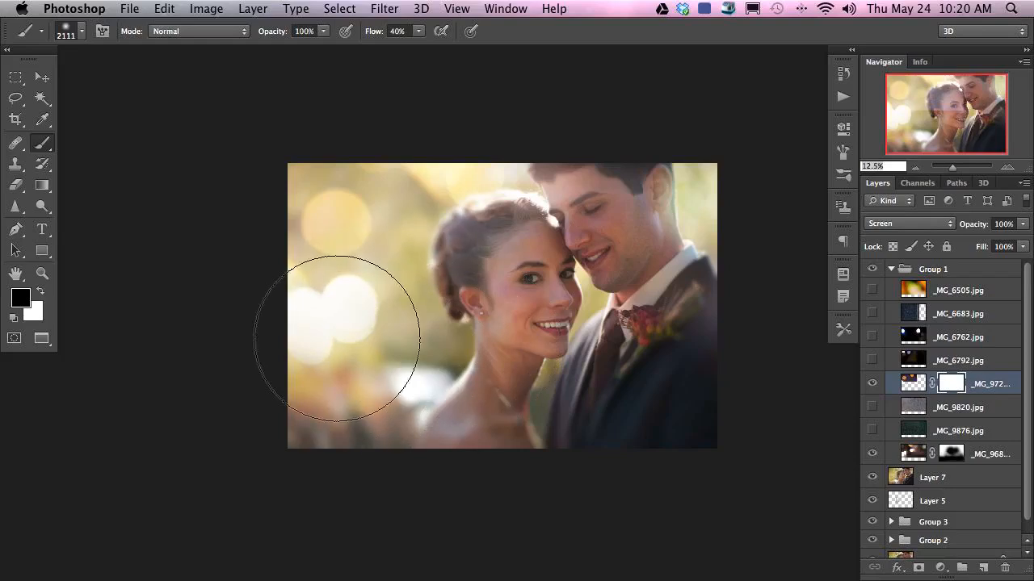
key(bracketleft)
key(bracketleft)
key(bracketleft)
key(bracketleft)
key(bracketleft)
key(bracketleft)
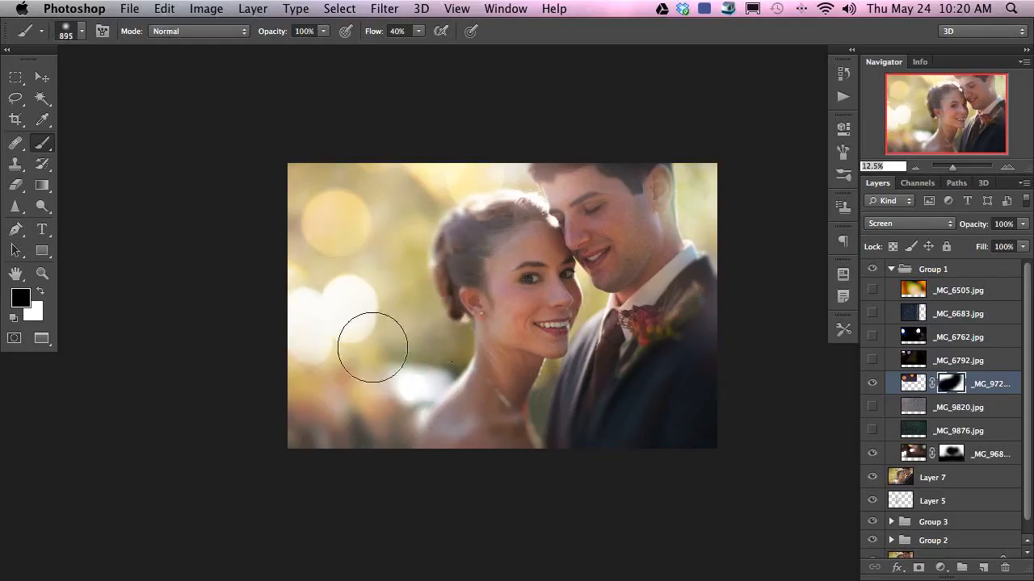
drag(534, 407, 503, 388)
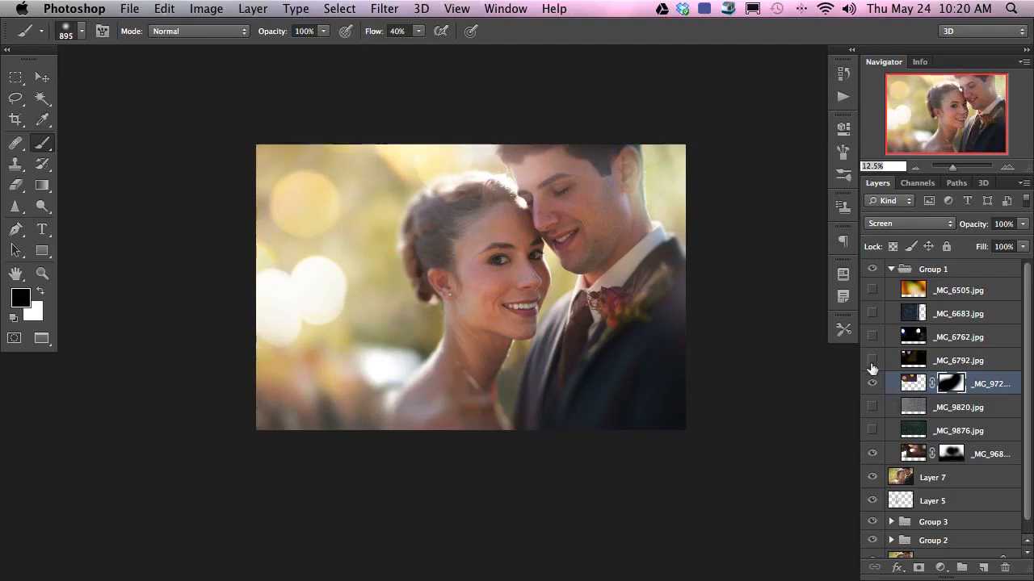
Show and select the _MG_6792.jpg bokeh layer, move it down to cover the whole photo, and set its blend mode to Screen.
click(871, 360)
click(969, 361)
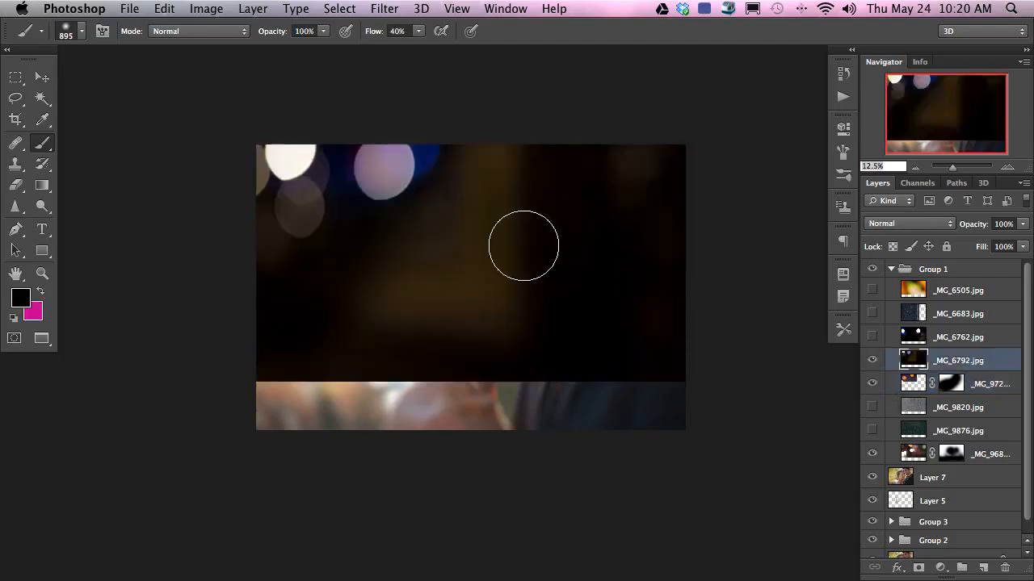
key(ctrl+t)
drag(491, 268, 499, 372)
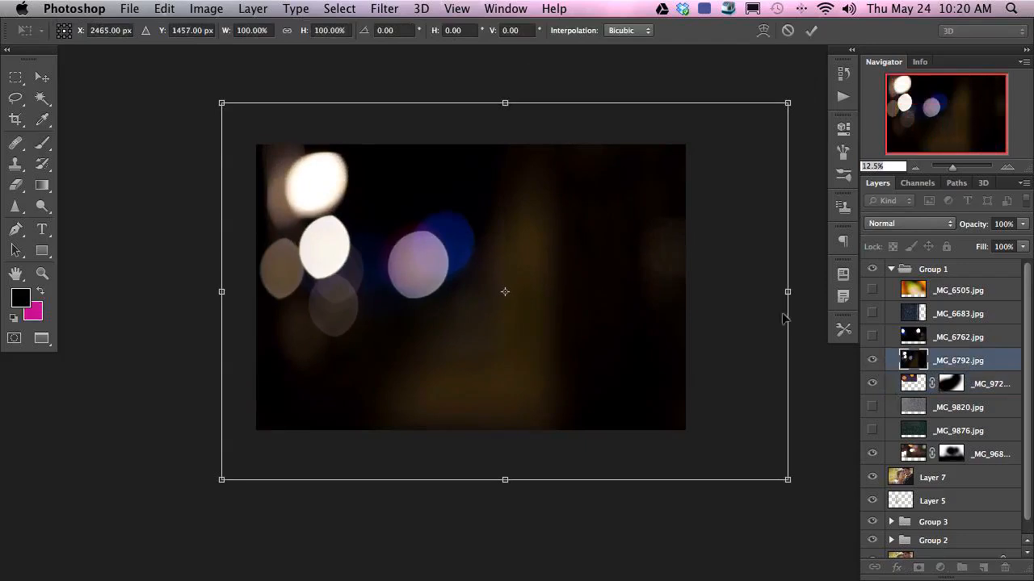
key(Return)
click(897, 230)
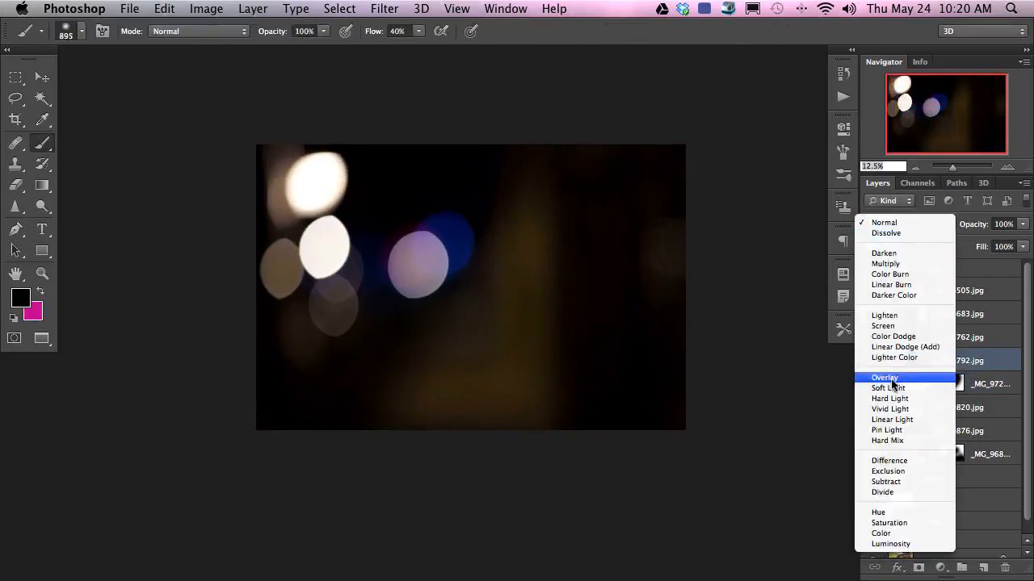
click(895, 328)
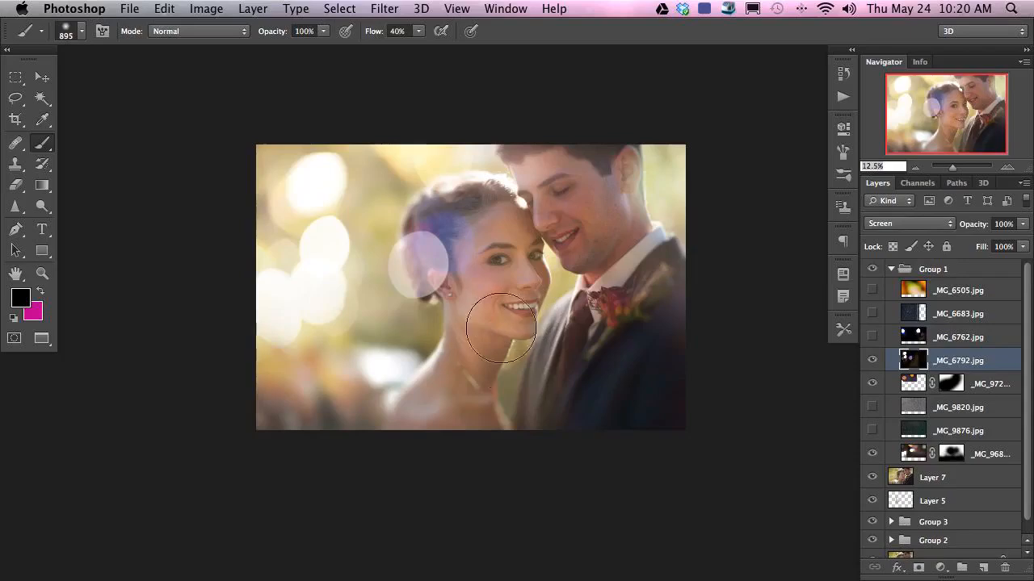
Flip the _MG_6792.jpg bokeh horizontally and move it down so its lights sit over the photo's lower-right corner.
key(ctrl+t)
right_click(521, 290)
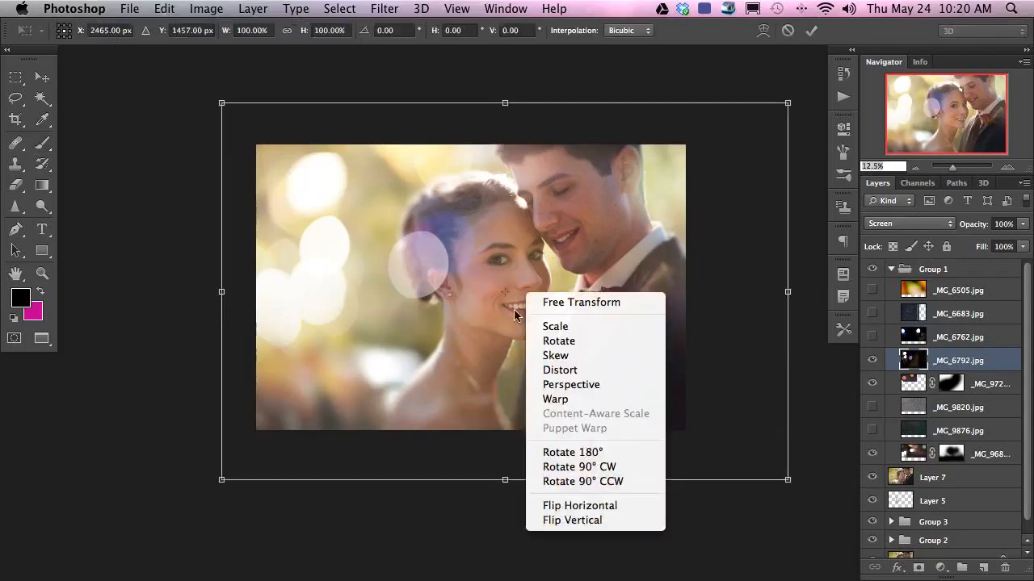
click(573, 510)
drag(550, 332, 558, 449)
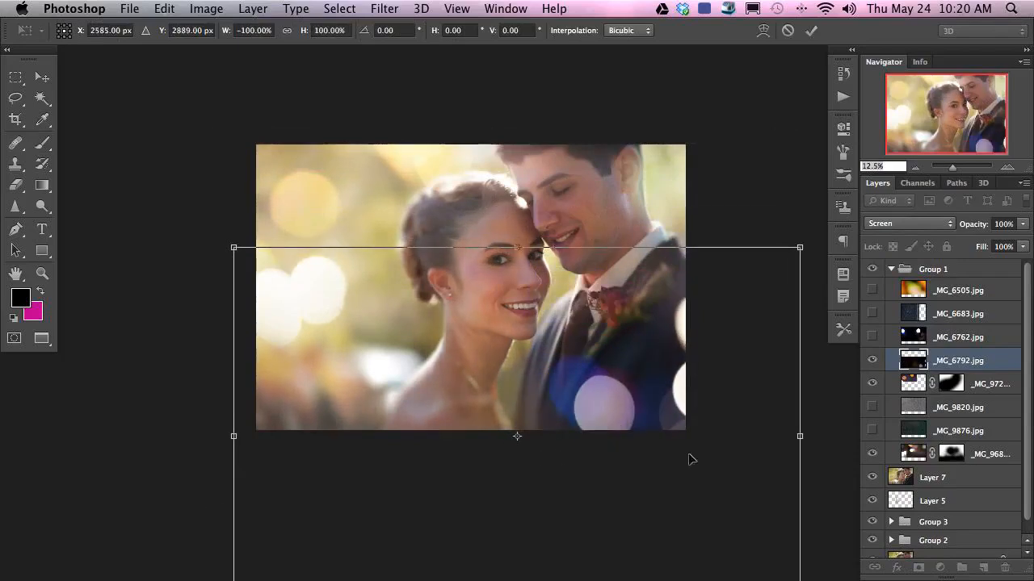
drag(658, 465, 670, 504)
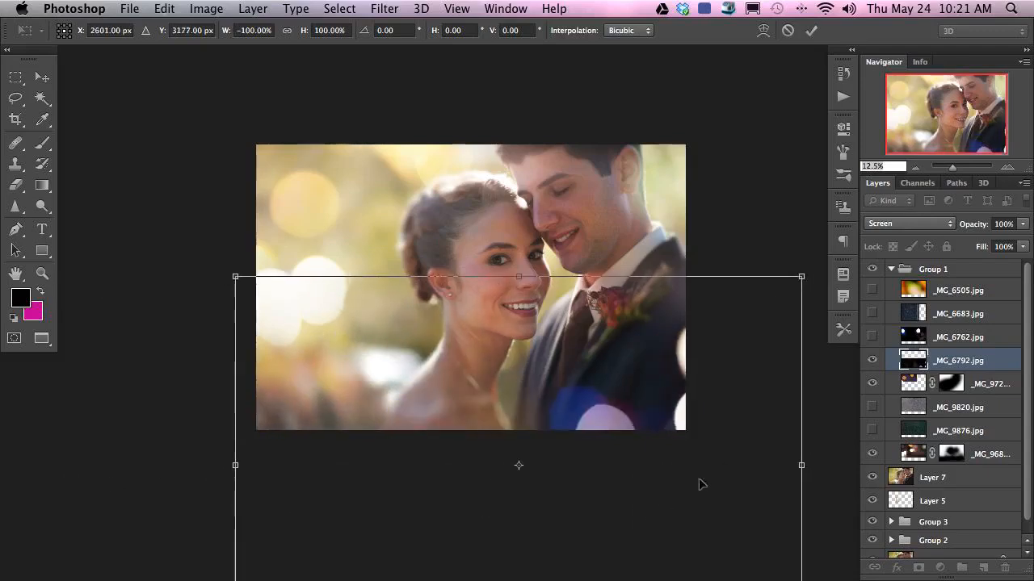
key(Return)
Compare the photo with and without the _MG_9721.jpg and _MG_6792.jpg bokeh overlays by toggling their visibility.
click(873, 385)
click(873, 385)
click(873, 387)
click(873, 388)
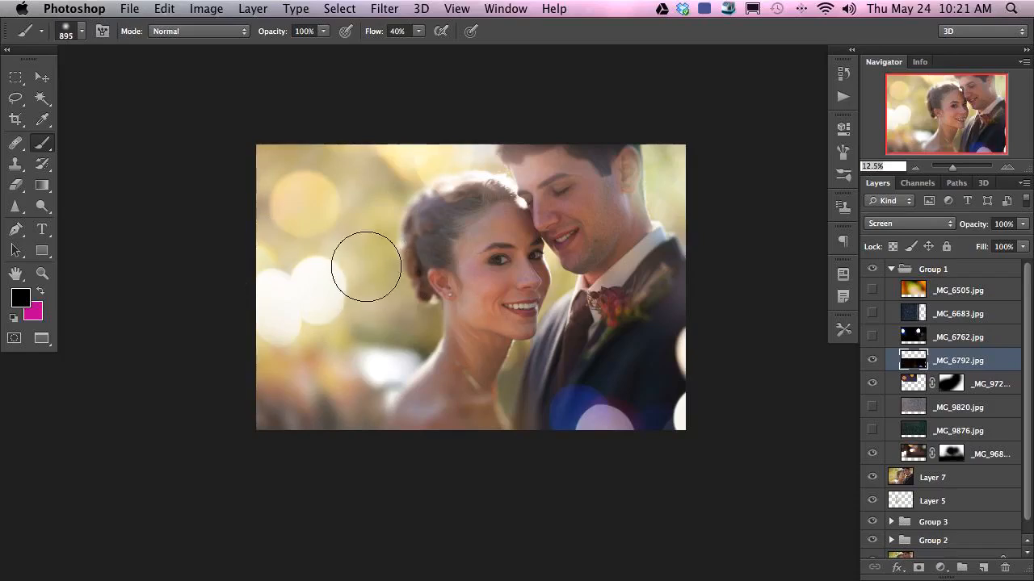
click(873, 361)
click(872, 364)
click(872, 362)
click(871, 362)
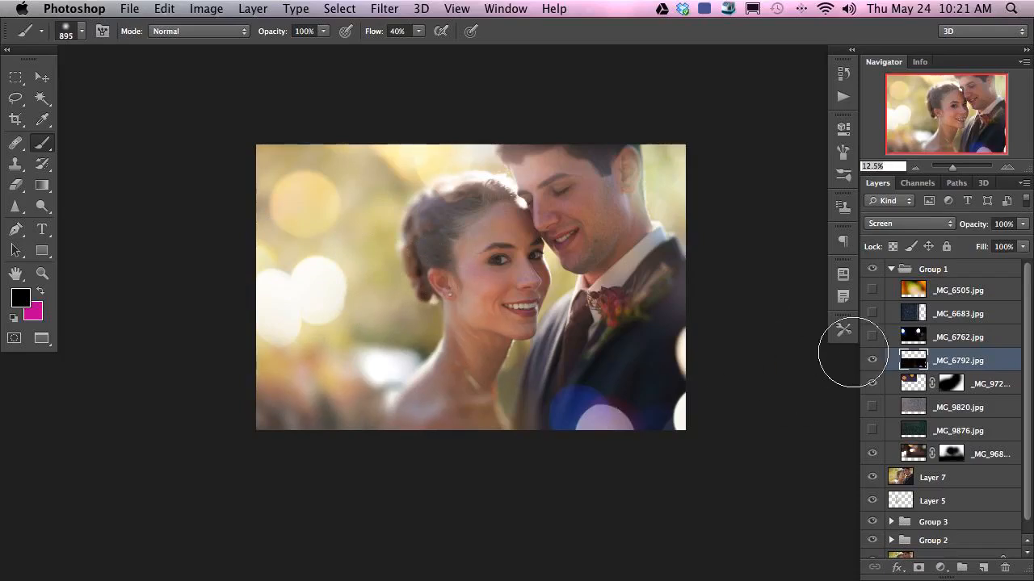
click(872, 363)
click(873, 362)
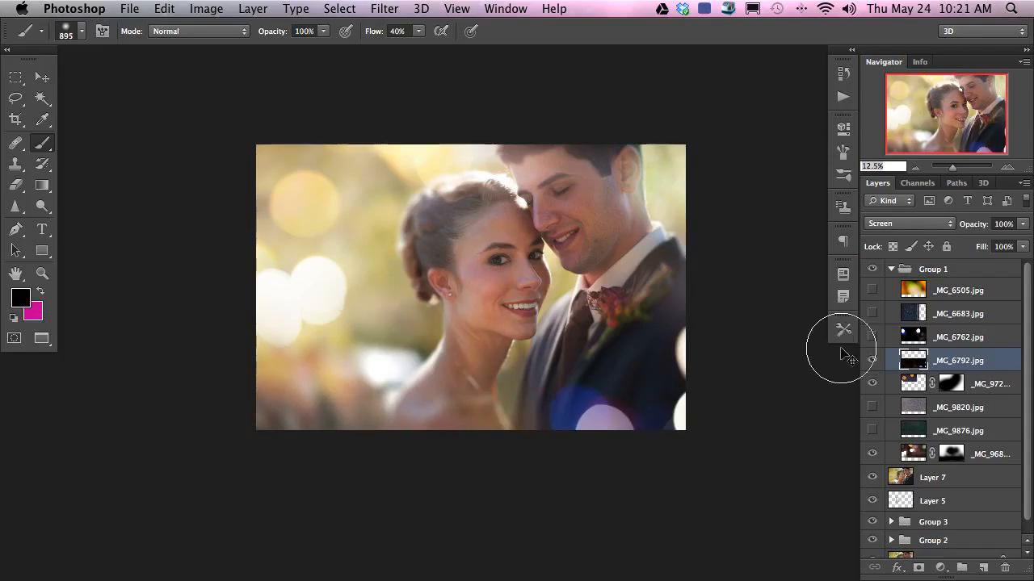
Start a Hue/Saturation adjustment on the _MG_6792.jpg bokeh and try shifting its hue to +180.
key(ctrl+u)
scroll(483, 267, right, 3)
scroll(484, 268, down, 2)
drag(644, 111, 735, 278)
scroll(550, 350, right, 2)
scroll(549, 351, down, 2)
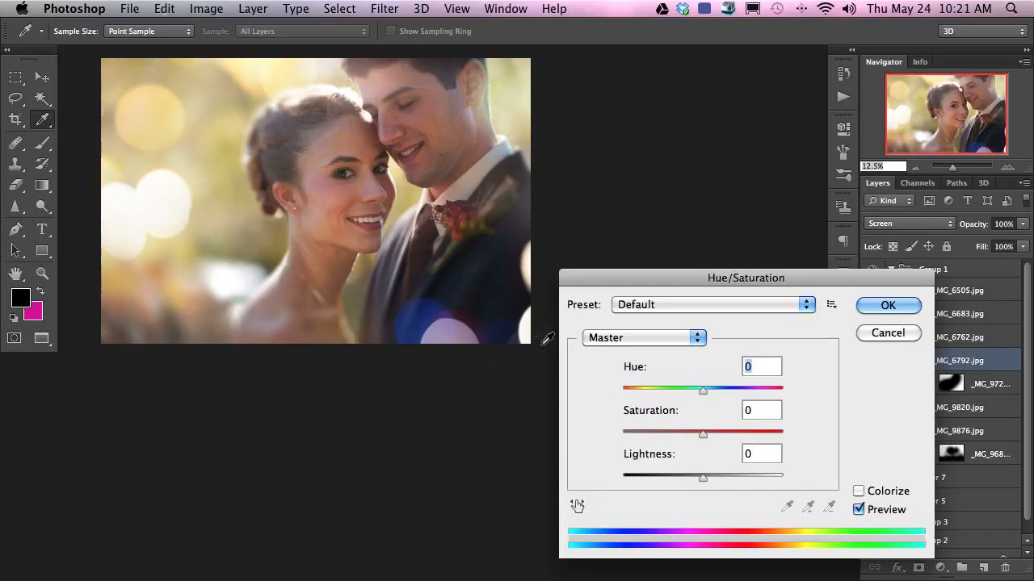
drag(702, 391, 794, 390)
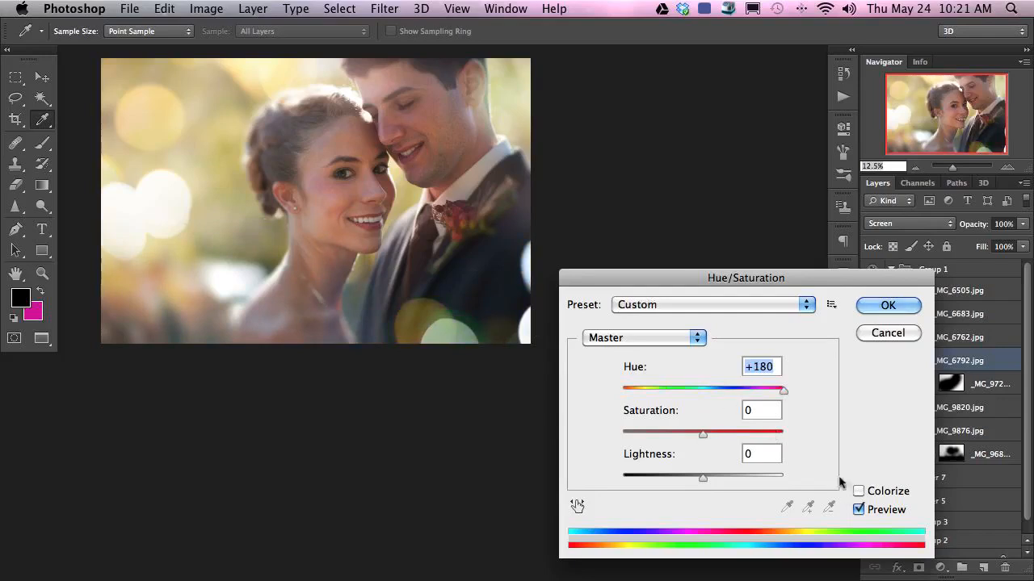
Colorize the _MG_6792.jpg bokeh with hue 41, saturation 47 and lightness -80, and apply the adjustment.
click(859, 491)
drag(651, 392, 641, 393)
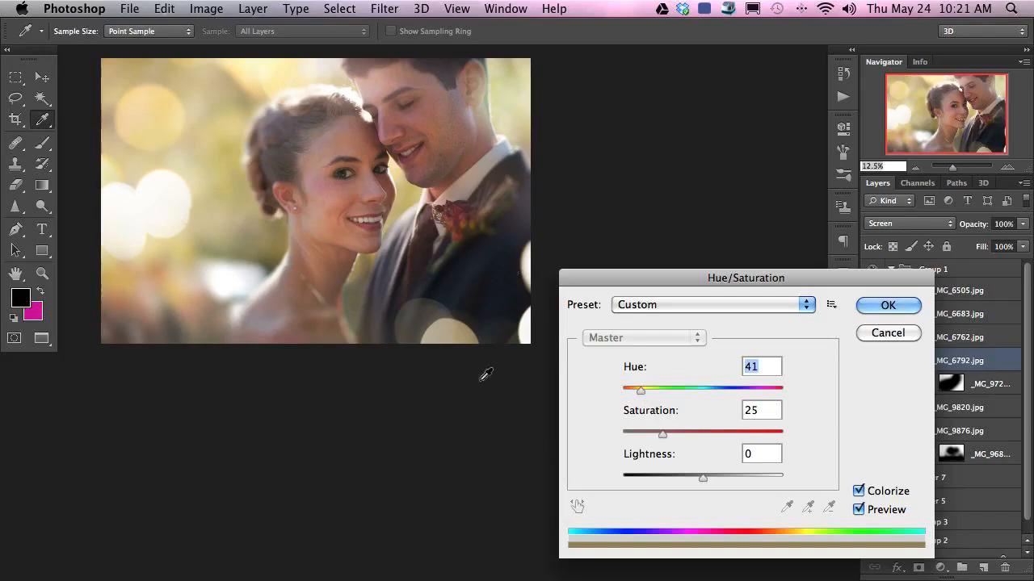
drag(662, 435, 662, 433)
drag(703, 477, 636, 476)
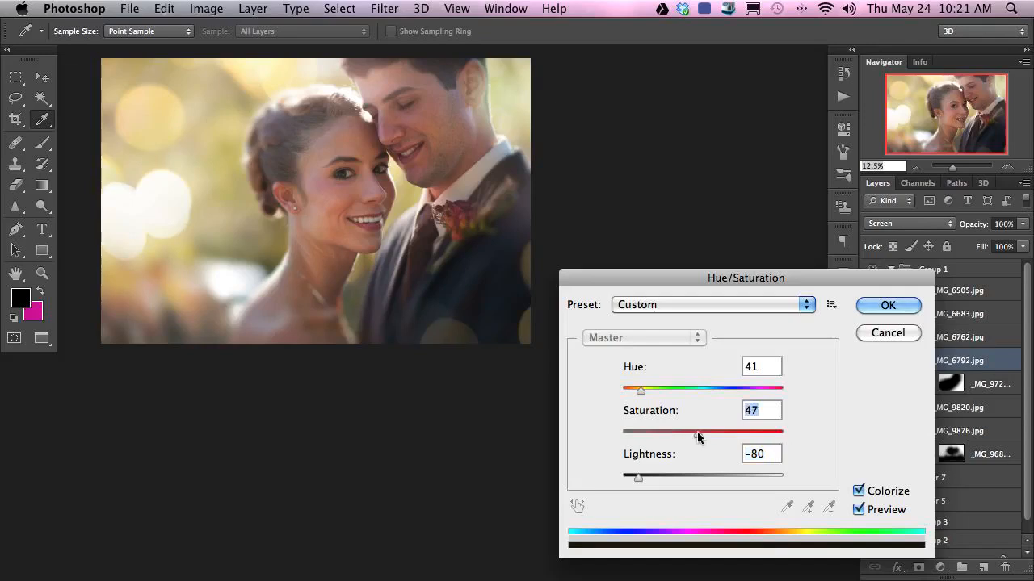
click(888, 305)
key(b)
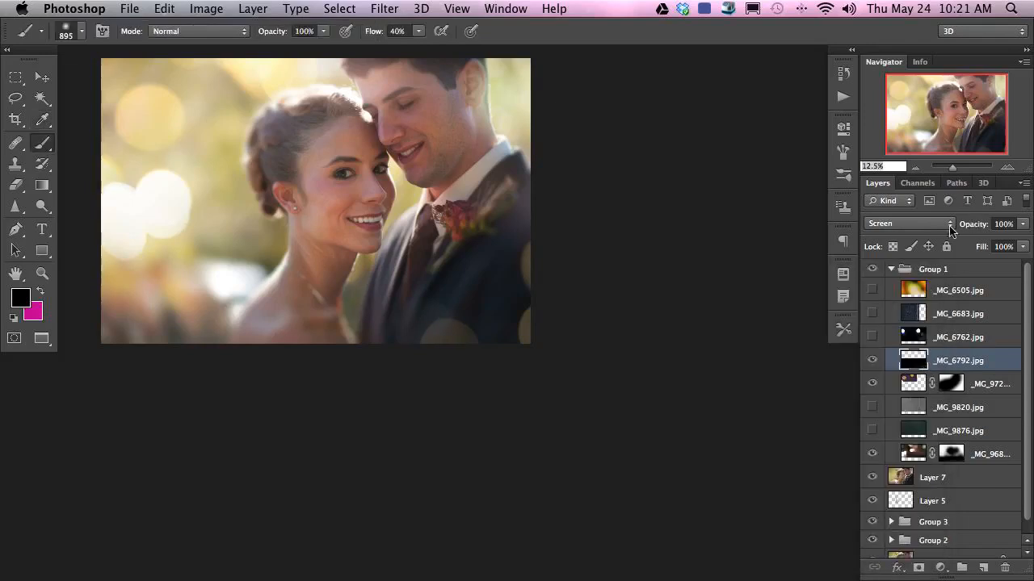
Lower the _MG_6792.jpg layer's opacity to 32% and reposition its bokeh over the photo.
drag(986, 225, 922, 230)
key(v)
drag(567, 427, 561, 308)
drag(498, 334, 606, 412)
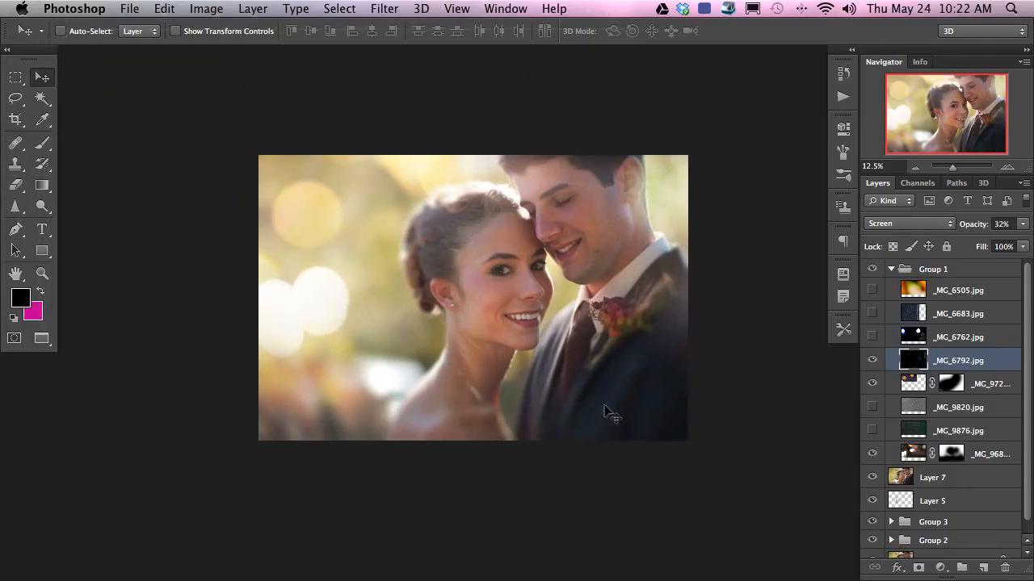
drag(672, 275, 633, 265)
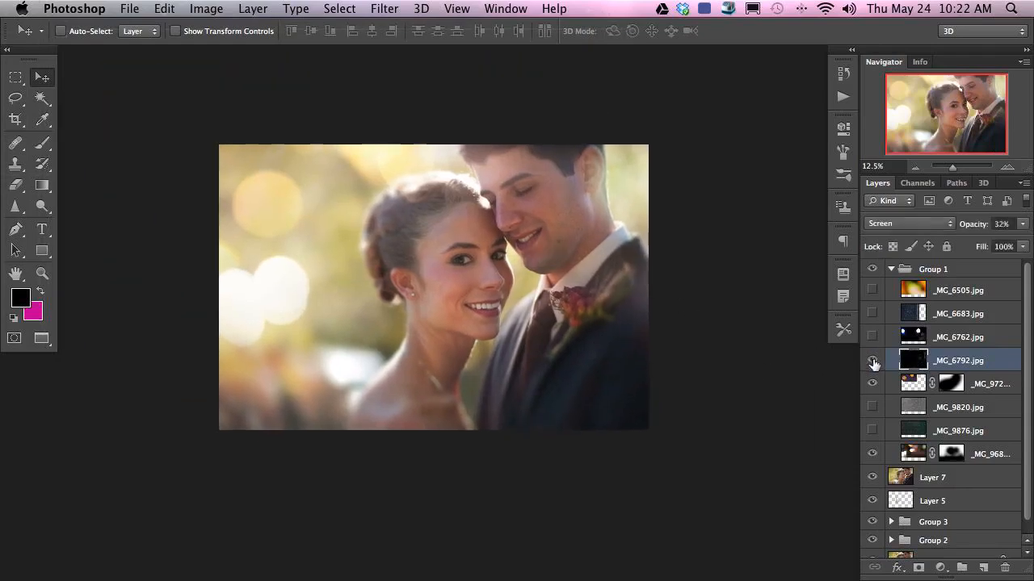
Add a mask to the _MG_6792.jpg layer and brush black on it over the groom.
key(ctrl+shift+m)
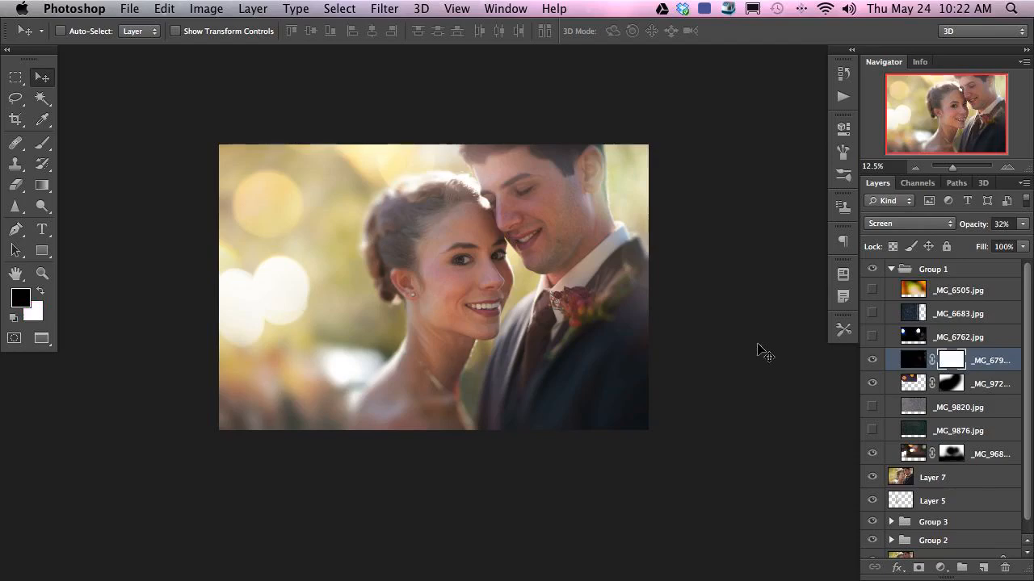
key(b)
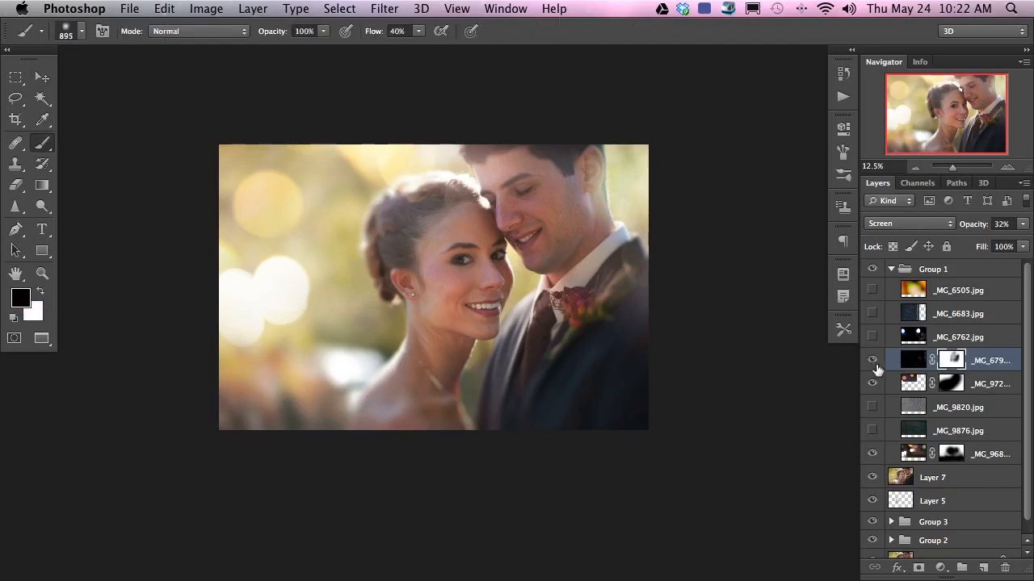
Preview the _MG_6762.jpg bokeh layer and delete it from Group 1.
click(873, 337)
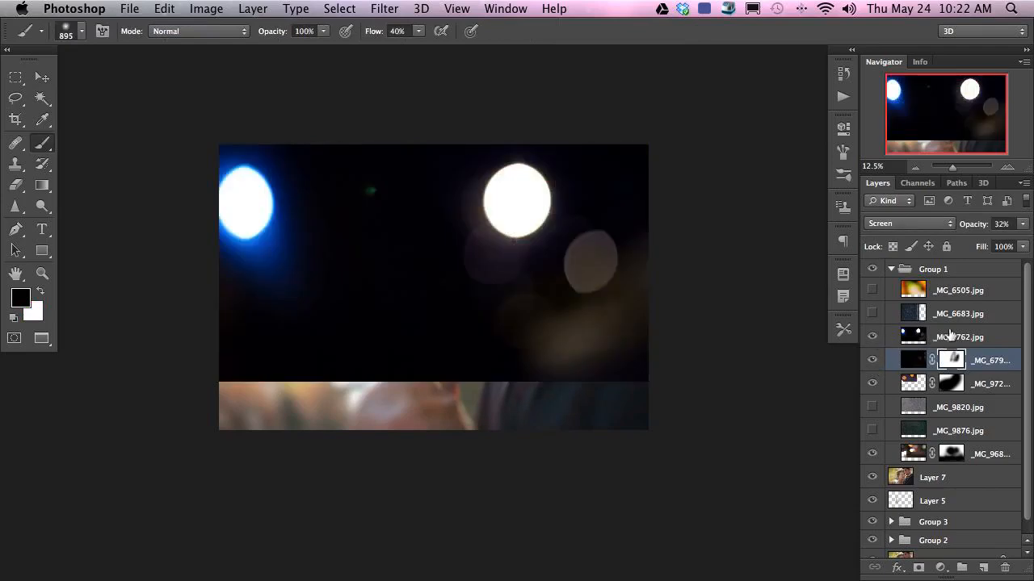
click(936, 340)
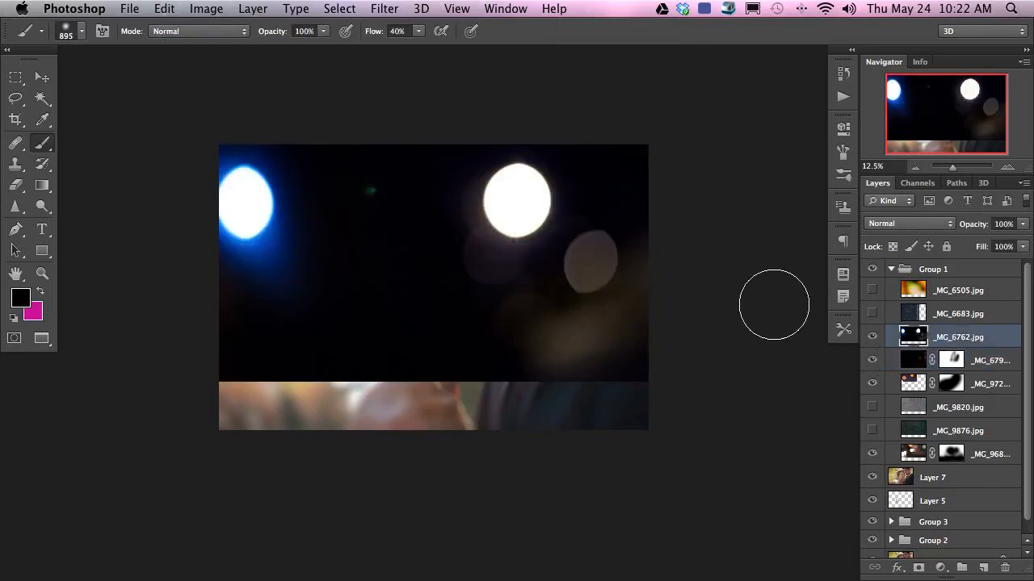
key(Delete)
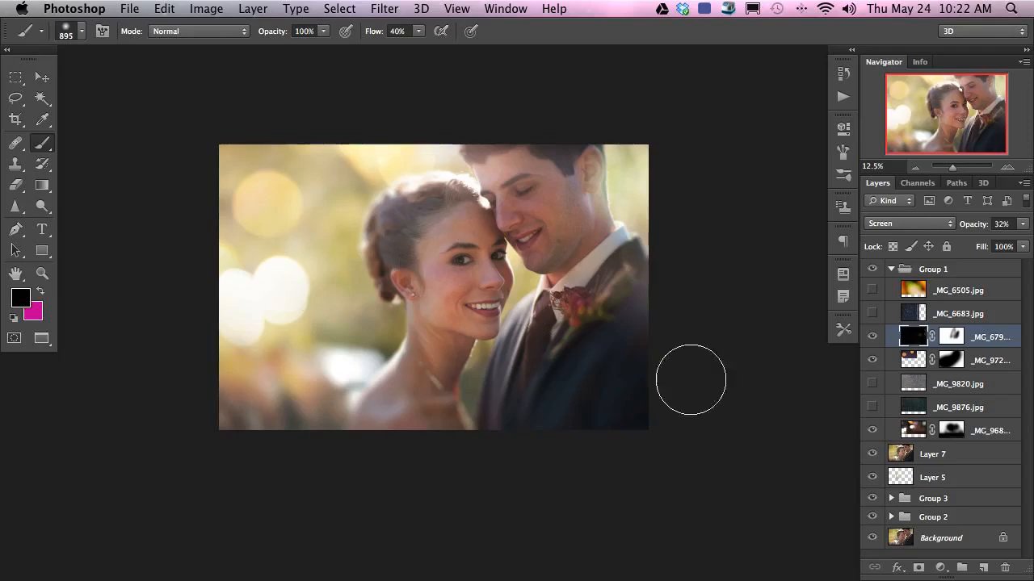
Show and select the _MG_6505.jpg bokeh layer and scale it down to roughly the photo's size.
click(872, 287)
click(872, 289)
click(871, 291)
click(871, 292)
click(871, 291)
click(873, 289)
click(872, 291)
click(923, 293)
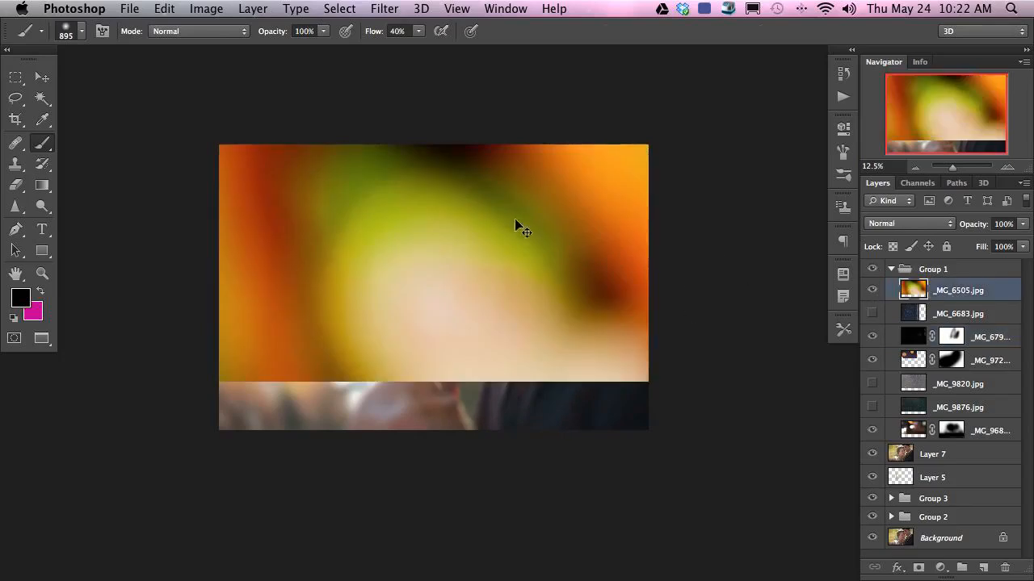
key(ctrl+t)
drag(123, 121, 177, 187)
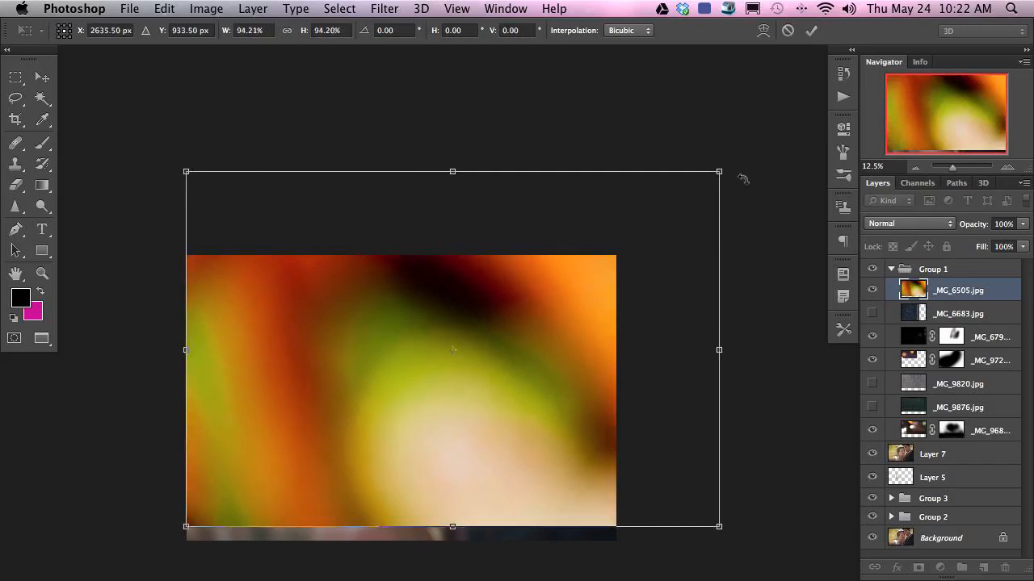
drag(716, 174, 620, 238)
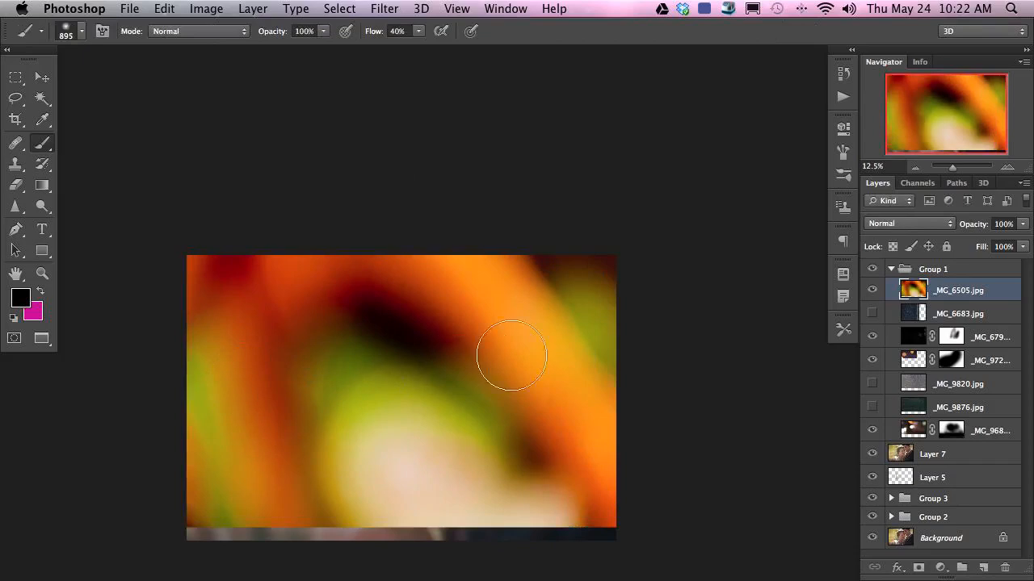
Set the _MG_6505.jpg layer to Soft Light at 30% opacity and move it down over the whole photo.
click(885, 230)
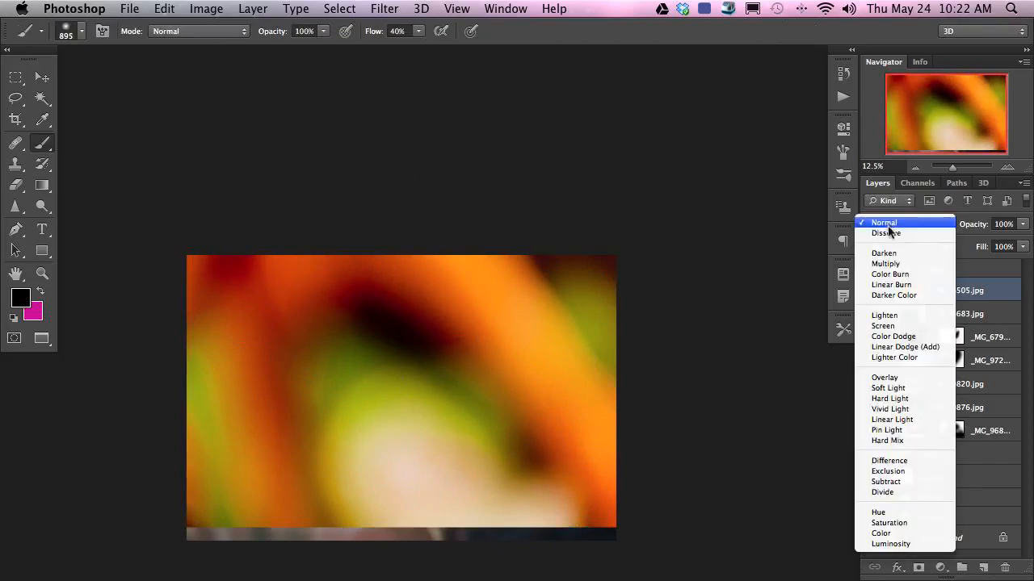
click(892, 386)
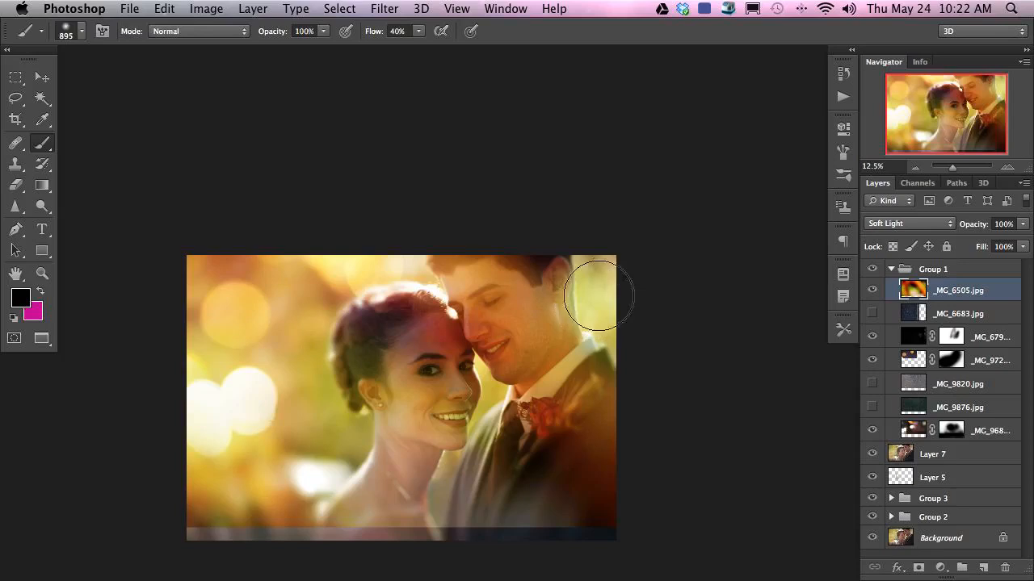
key(v)
key(3)
drag(494, 444, 524, 430)
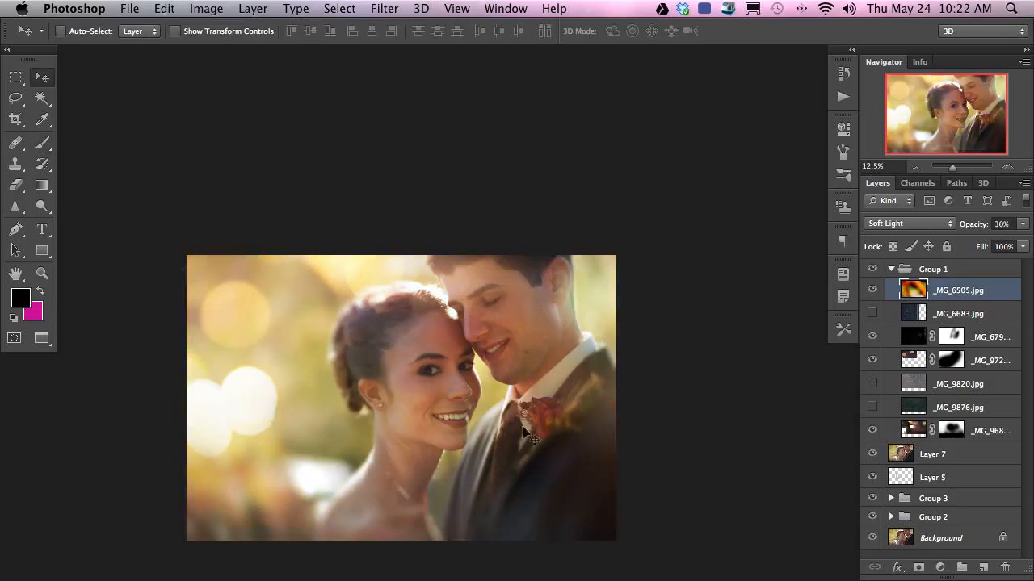
Rotate the _MG_6505.jpg bokeh about 178°, enlarge it to about 130%, and shift it down over the photo.
key(super+t)
scroll(685, 280, down, 5)
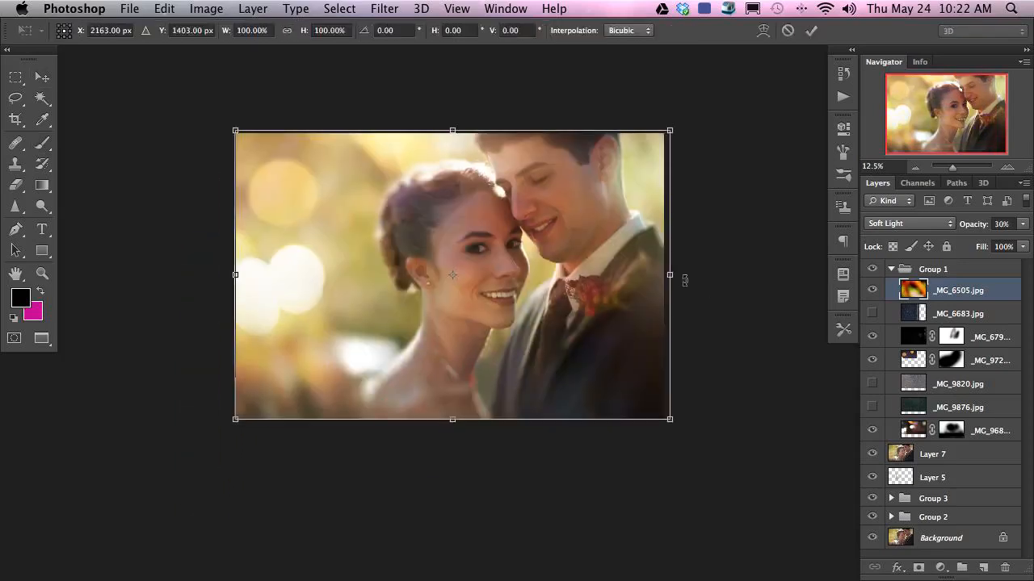
drag(688, 282, 201, 270)
drag(235, 423, 180, 475)
drag(404, 386, 393, 443)
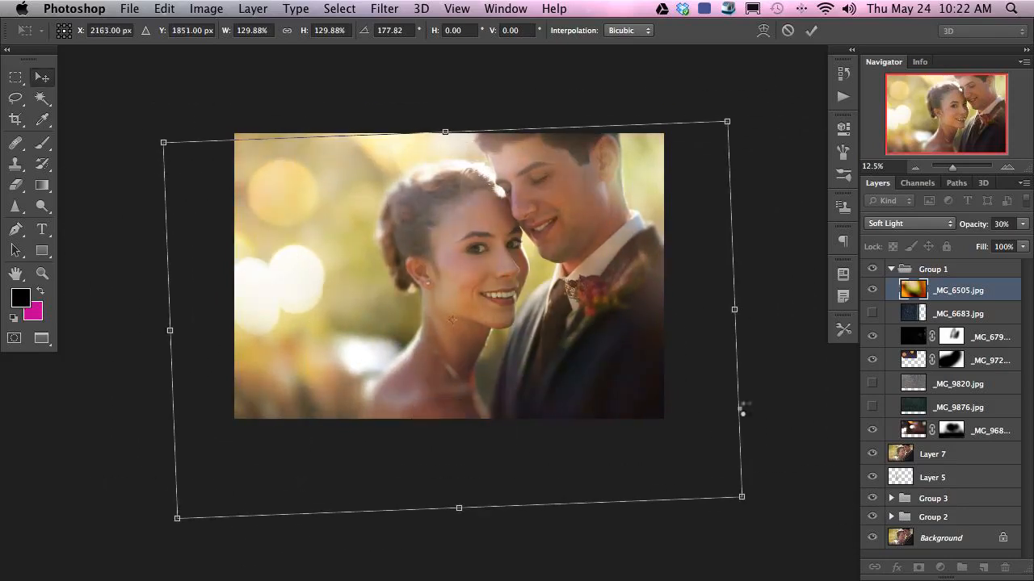
key(Return)
Set the _MG_6505.jpg layer's opacity to 48% and readjust its shape and placement with Free Transform.
drag(970, 230, 984, 230)
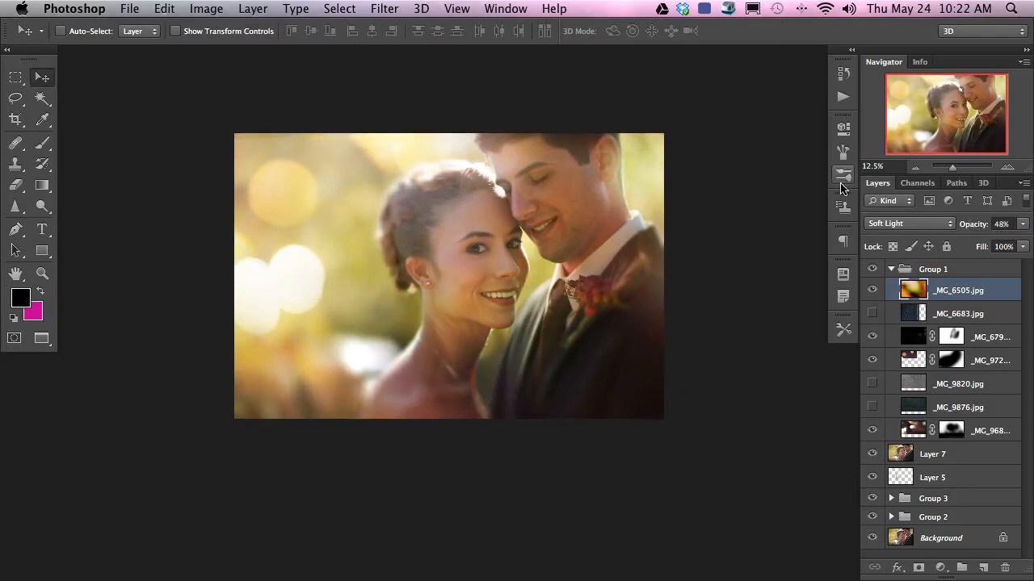
scroll(521, 326, down, 1)
key(super+t)
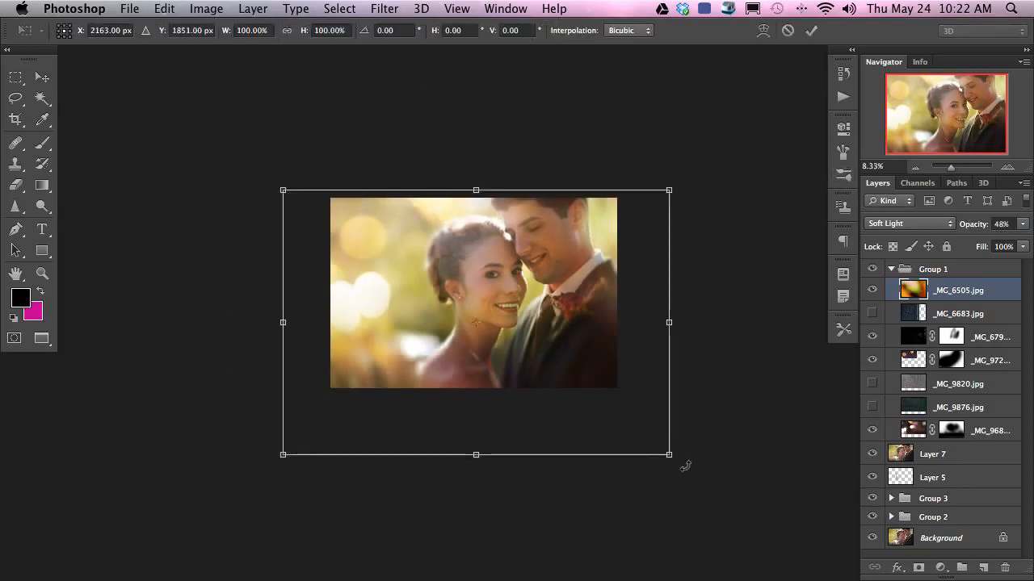
drag(669, 454, 635, 449)
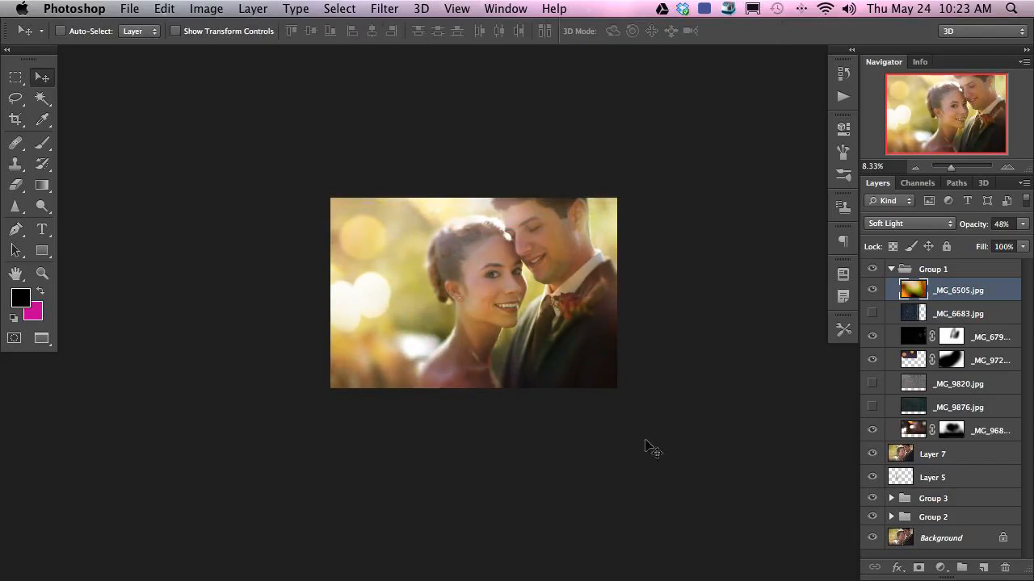
Preview the _MG_6683.jpg overlay on the photo by toggling its visibility.
click(872, 311)
click(871, 312)
click(871, 312)
click(872, 312)
Set the _MG_6505.jpg layer's opacity to 28% and compare the photo with and without it.
key(Down)
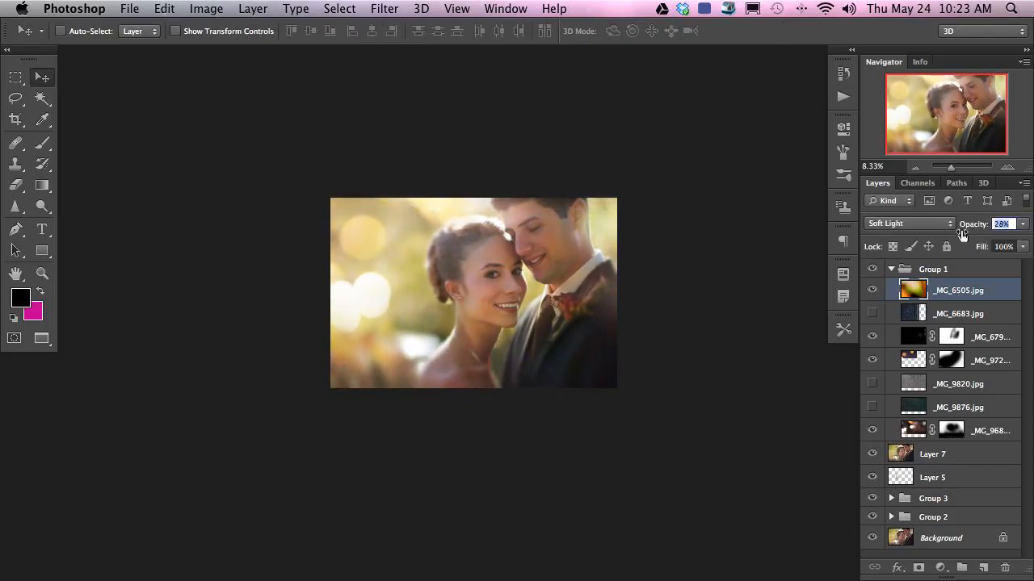
click(872, 294)
click(872, 294)
click(872, 294)
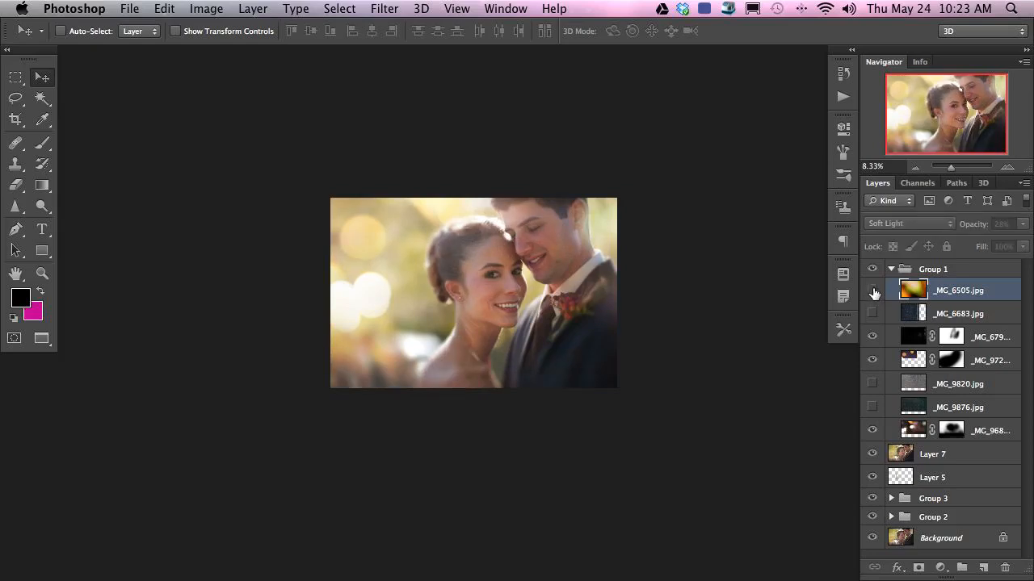
Compare the photo with and without the _MG_6505.jpg overlay.
click(872, 294)
click(873, 294)
click(872, 294)
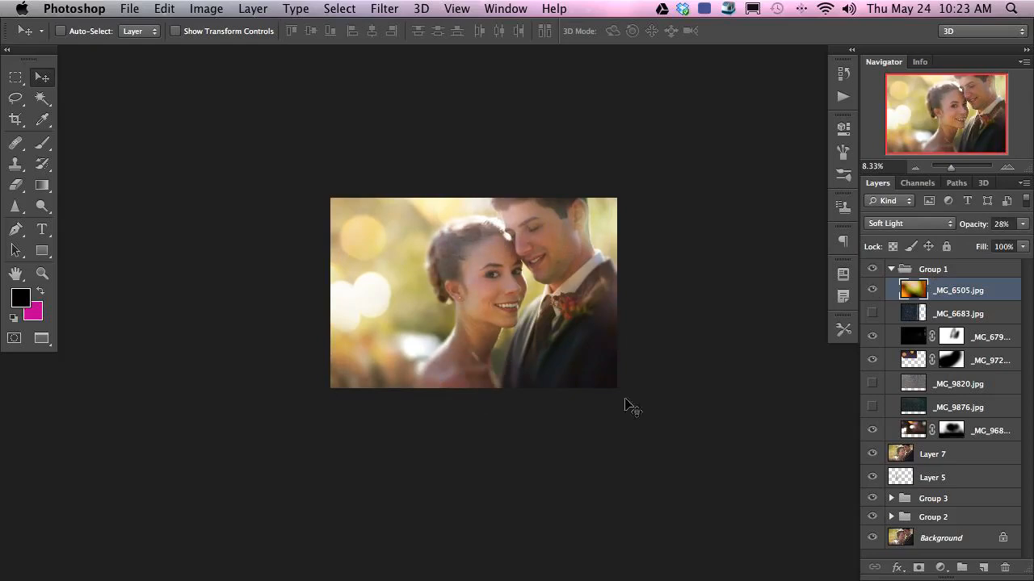
Add a layer mask to _MG_6505.jpg, paint black along the photo's lower edge near the bride's shoulder, and compare with and without the overlay.
key(ctrl+shift+m)
key(b)
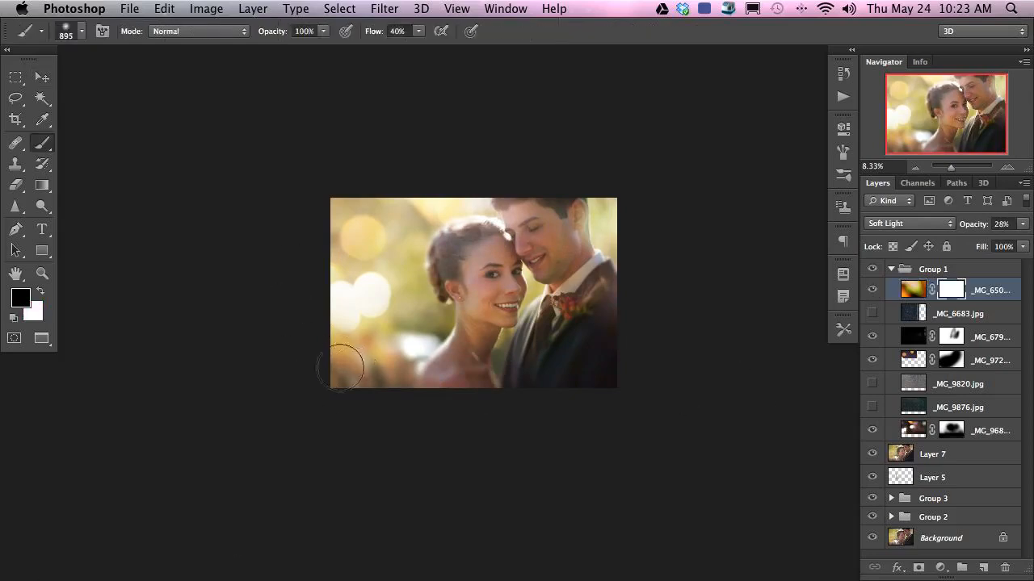
mouse_move(507, 393)
mouse_down()
mouse_move(473, 357)
mouse_move(481, 371)
mouse_move(440, 373)
mouse_up()
click(871, 293)
click(871, 293)
click(872, 293)
click(872, 293)
click(871, 293)
click(871, 293)
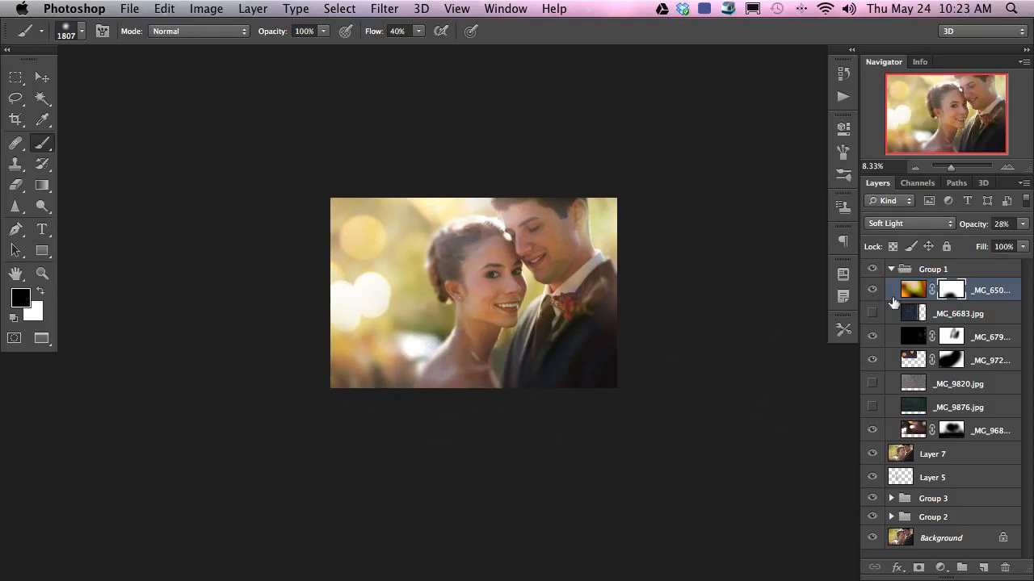
click(872, 293)
click(872, 293)
click(872, 293)
click(871, 292)
Delete the _MG_6505.jpg layer's mask without applying it.
shift+click(954, 293)
shift+click(952, 292)
key(Delete)
key(super+z)
shift+click(952, 290)
double_click(951, 290)
drag(955, 294, 1006, 567)
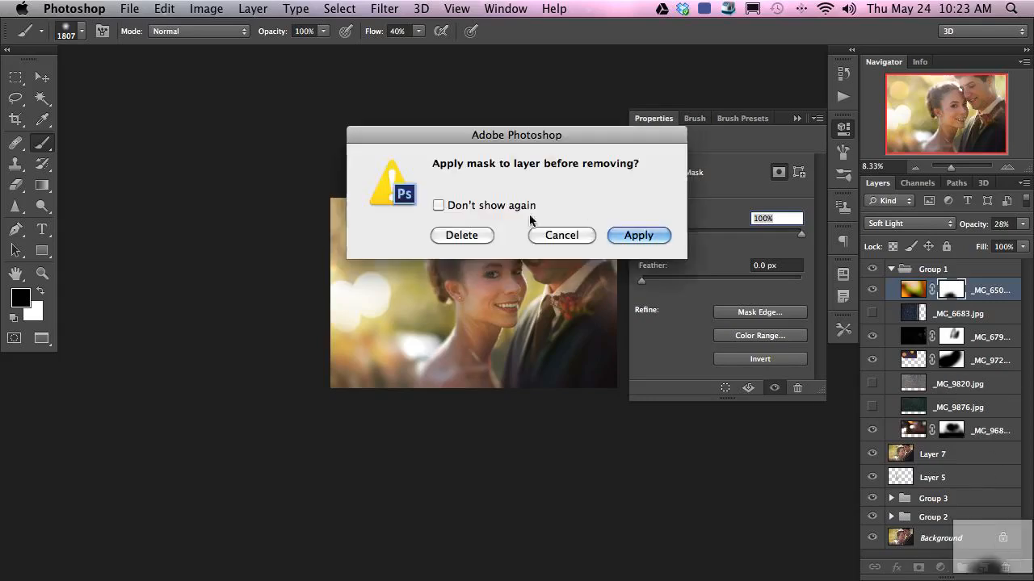
click(474, 238)
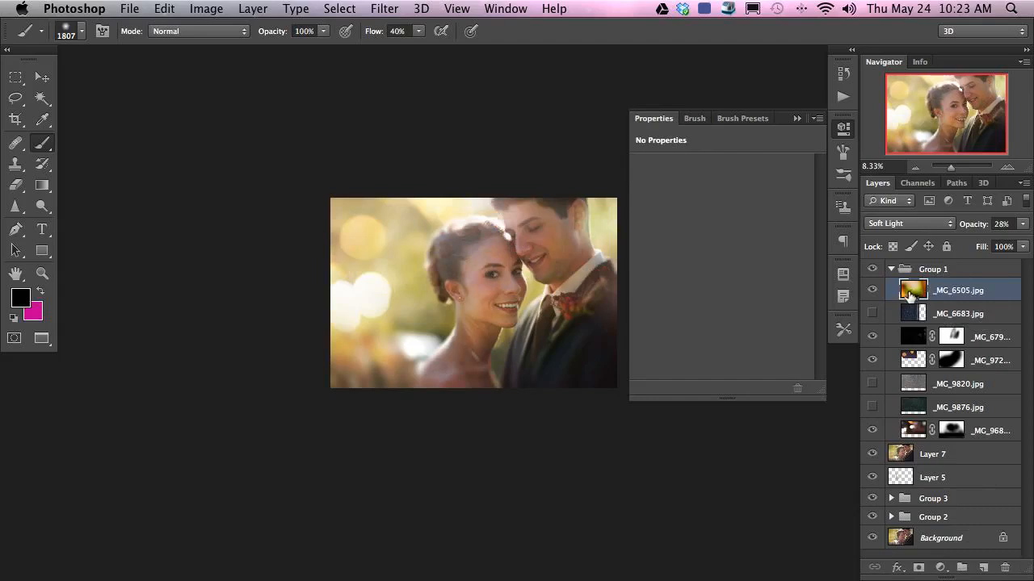
Set the Clone Stamp to sample only the current layer, and show _MG_6505.jpg in Normal mode at 100% opacity.
key(s)
drag(371, 272, 485, 272)
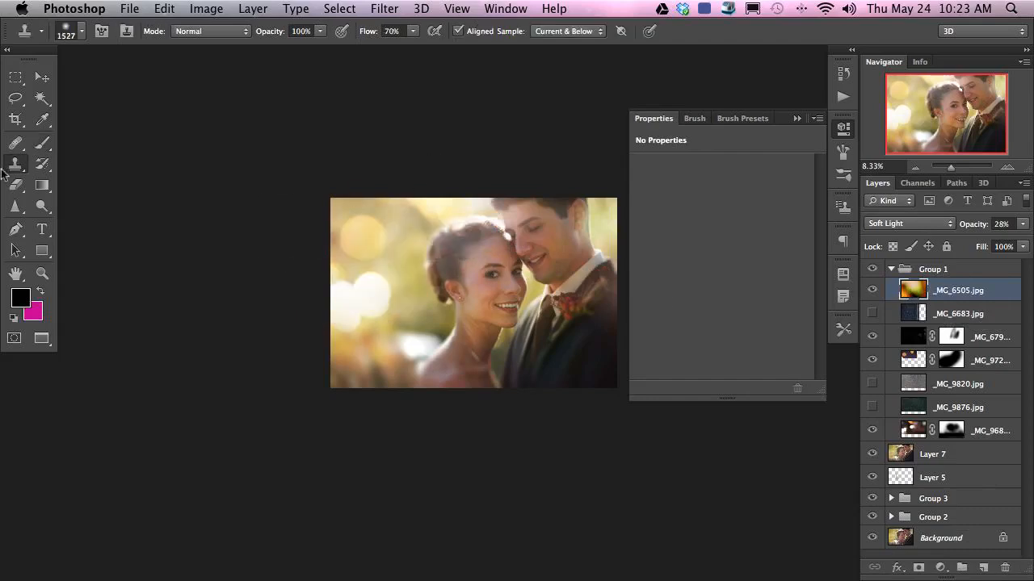
click(566, 32)
click(563, 20)
click(908, 223)
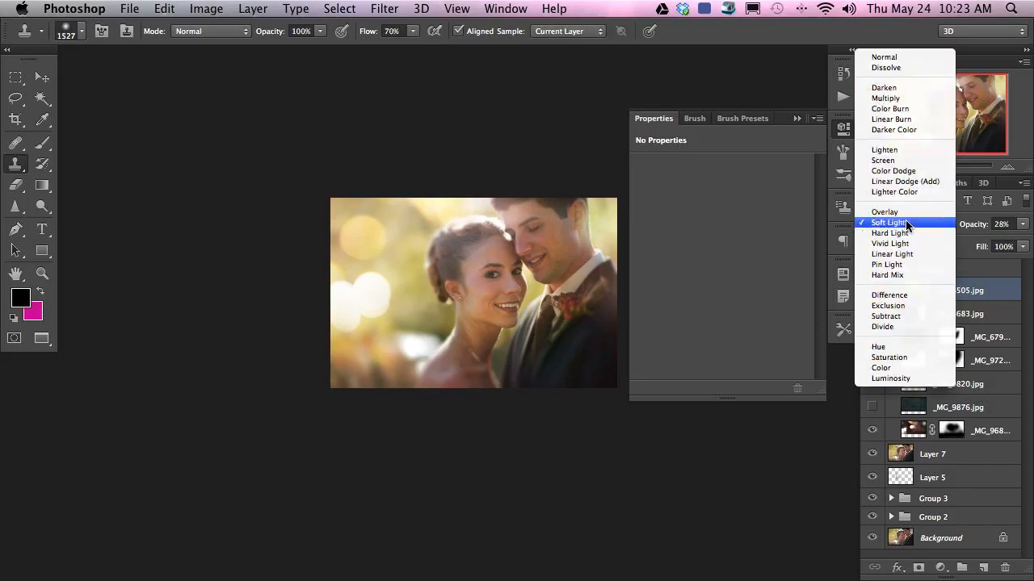
click(1001, 224)
text(100)
key(Return)
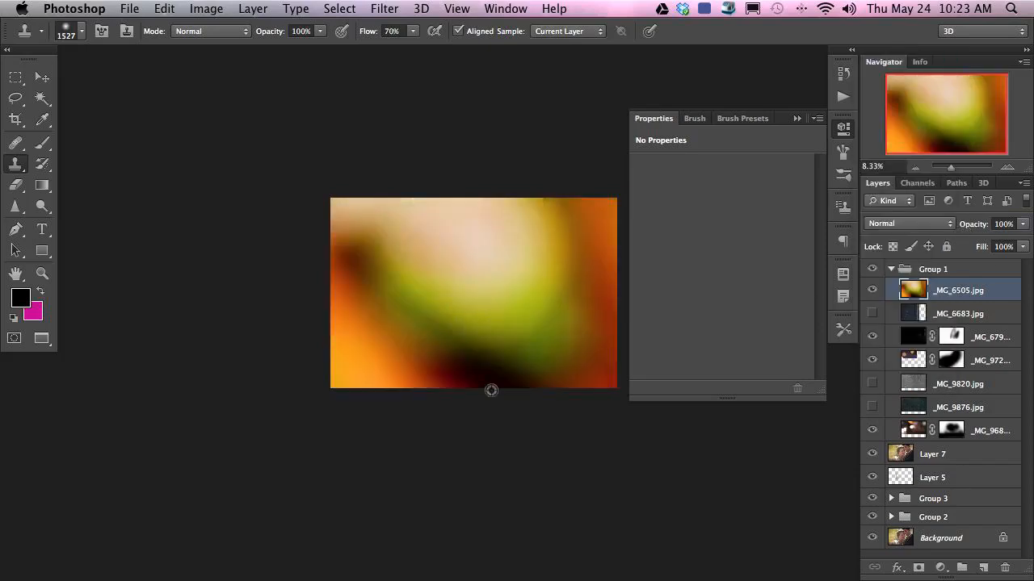
Clone the green blur over the dark patch along the lower edge of the _MG_6505.jpg bokeh.
drag(458, 378, 484, 378)
alt+click(528, 345)
mouse_move(411, 381)
mouse_down()
mouse_move(515, 383)
mouse_move(500, 372)
mouse_move(552, 343)
mouse_up()
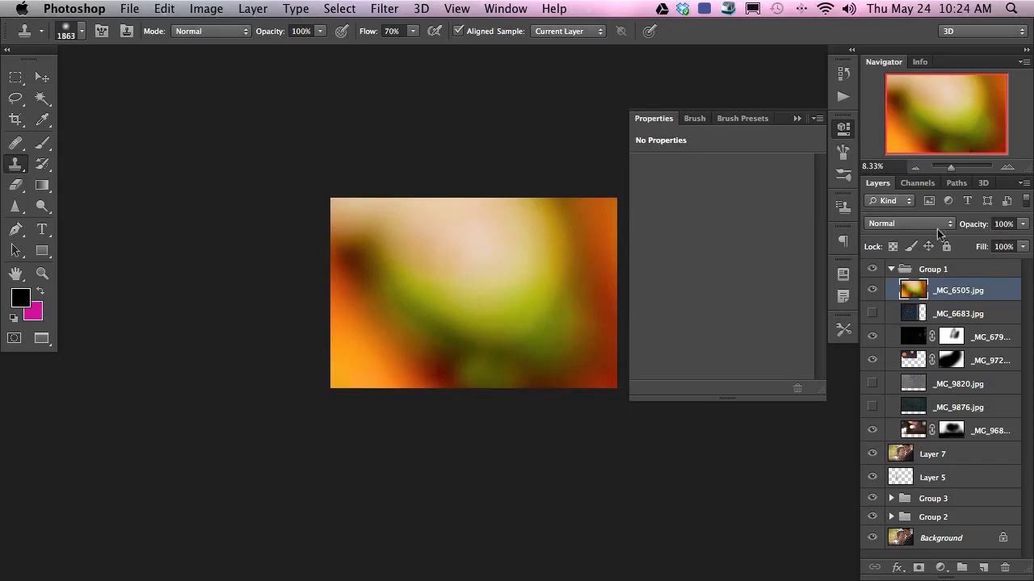
Set the _MG_6505.jpg layer to Soft Light blending at 27% opacity.
click(937, 227)
click(911, 389)
click(1024, 225)
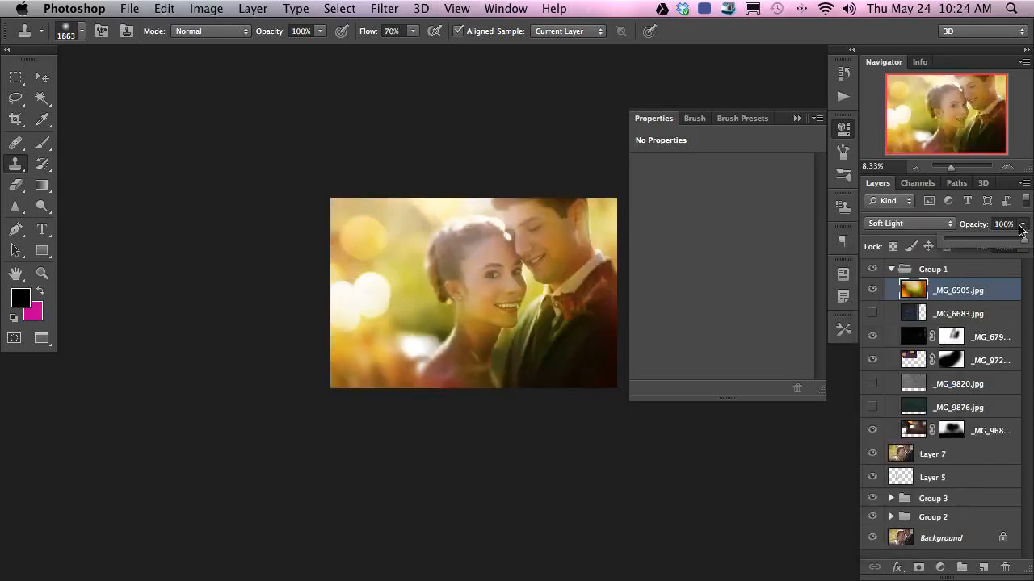
drag(984, 245, 974, 246)
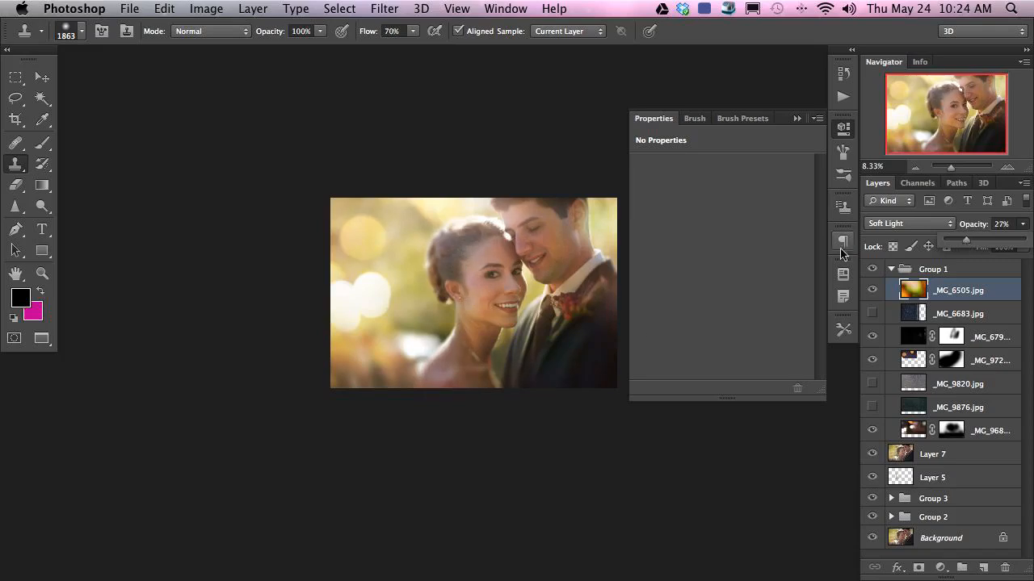
click(461, 365)
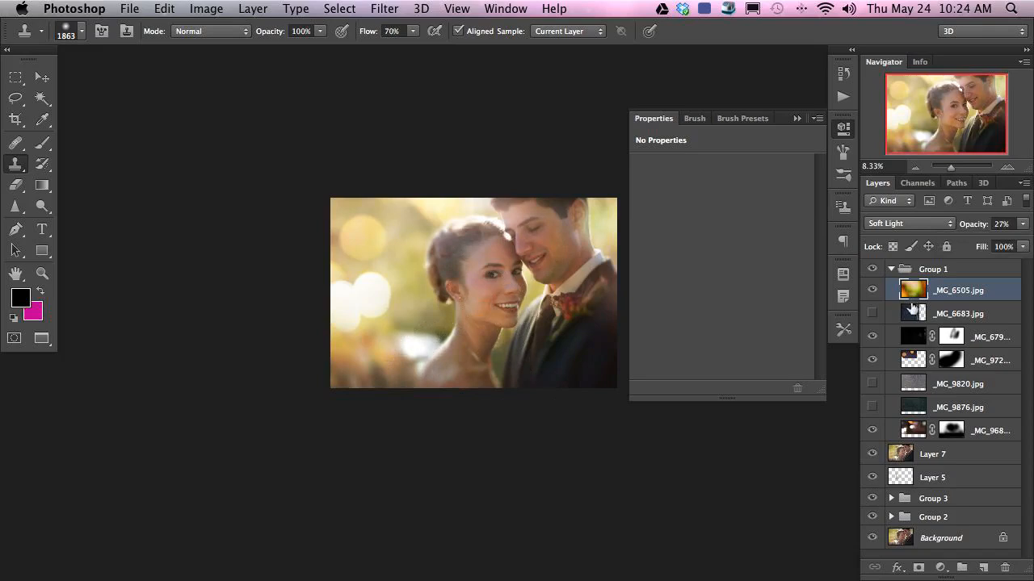
Compare the photo with and without the retouched _MG_6505.jpg overlay and inspect it up close.
click(872, 290)
click(873, 291)
click(871, 292)
click(871, 291)
scroll(328, 357, right, 2)
scroll(330, 358, up, 1)
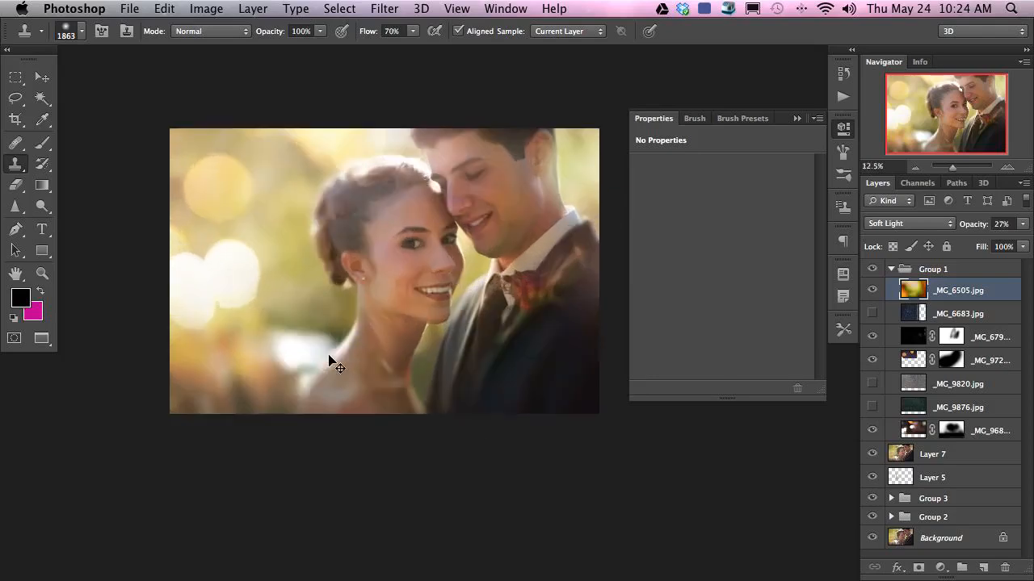
scroll(328, 355, left, 3)
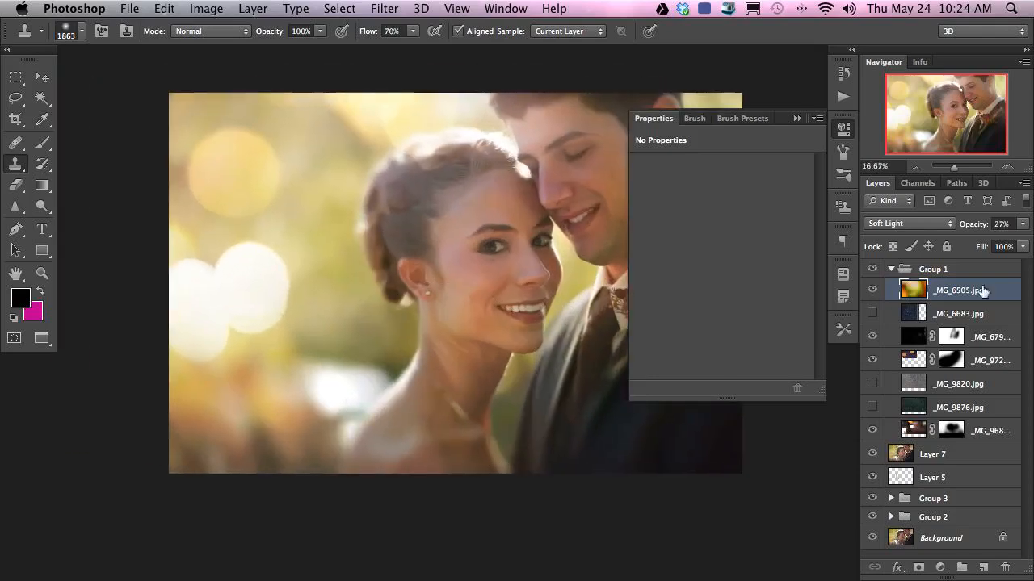
Move the _MG_6505.jpg layer beneath _MG_6683.jpg, then make the _MG_6683.jpg texture visible and active.
drag(975, 296, 928, 315)
click(872, 290)
click(938, 296)
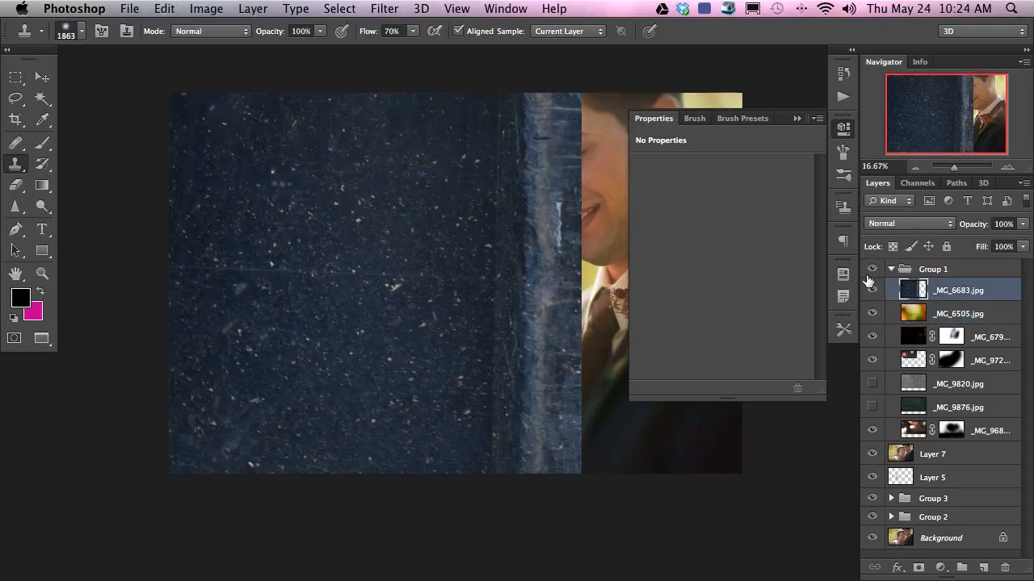
Rotate the _MG_6683.jpg texture 90° with Free Transform and shift it to cover the whole photo.
key(super+minus)
key(super+minus)
key(super+t)
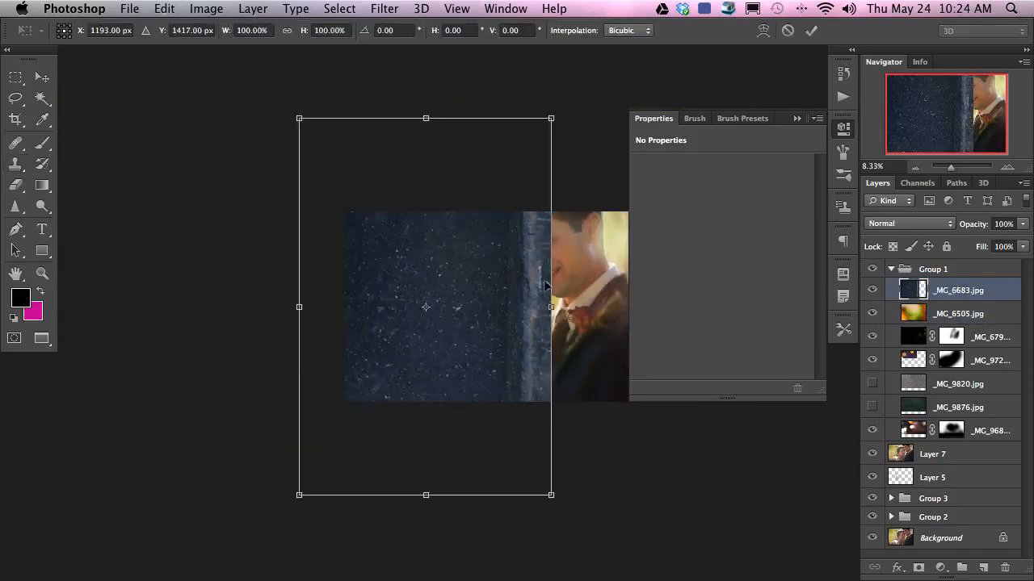
scroll(355, 428, right, 3)
drag(431, 303, 373, 378)
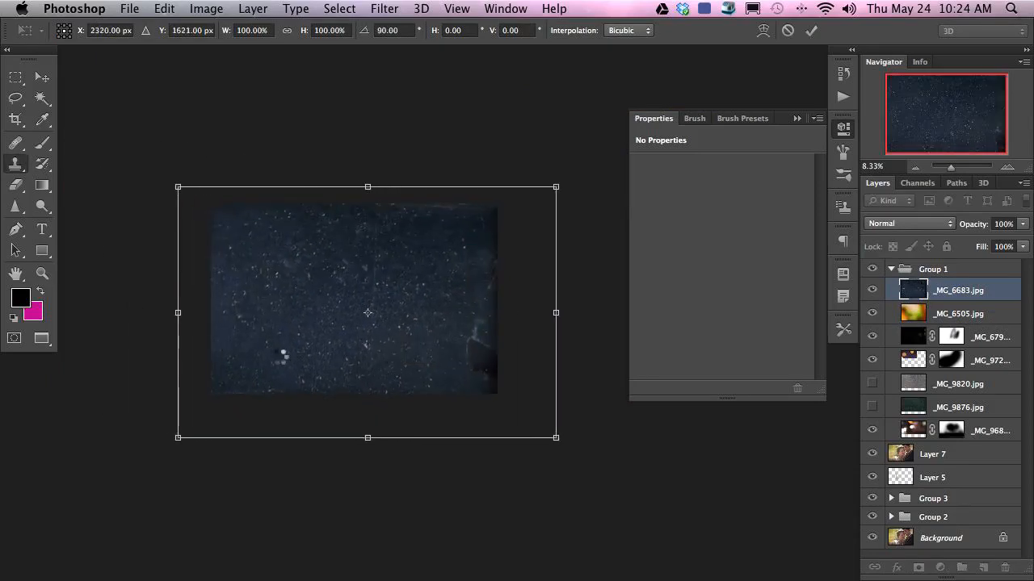
key(Return)
Set the _MG_6683.jpg layer's blending mode to Screen.
key(s)
key(super+plus)
key(super+plus)
drag(323, 346, 455, 356)
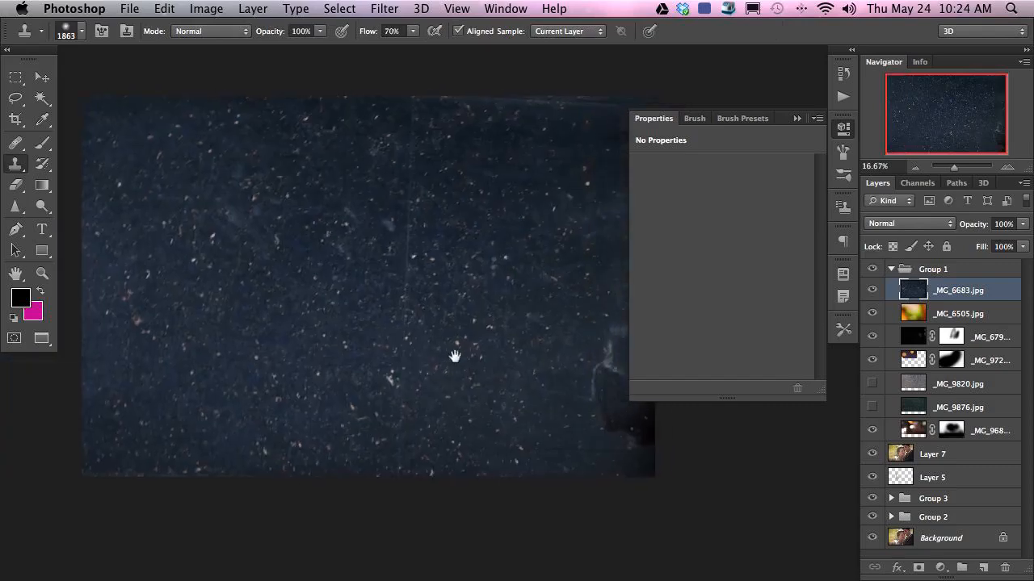
click(898, 223)
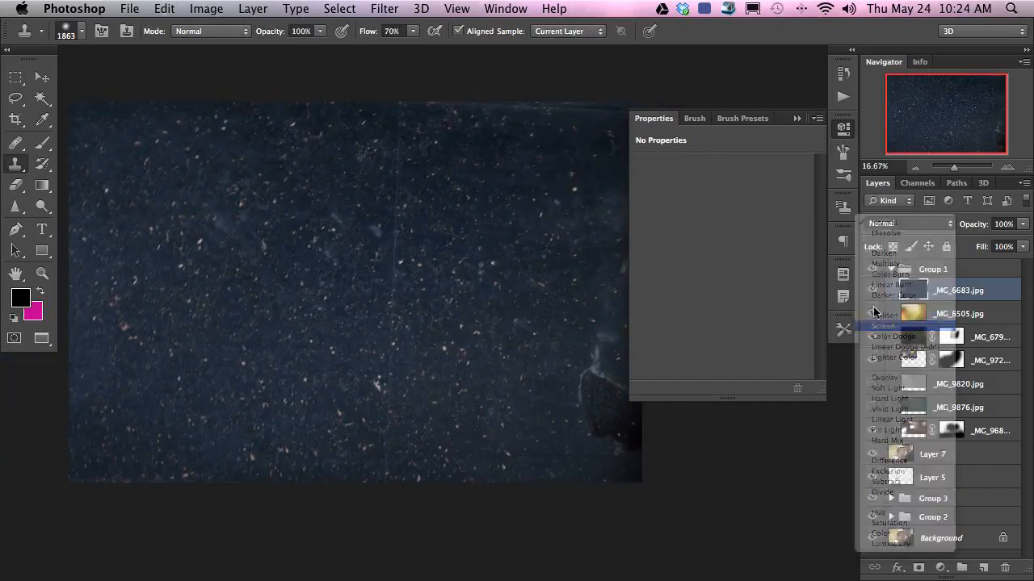
click(884, 325)
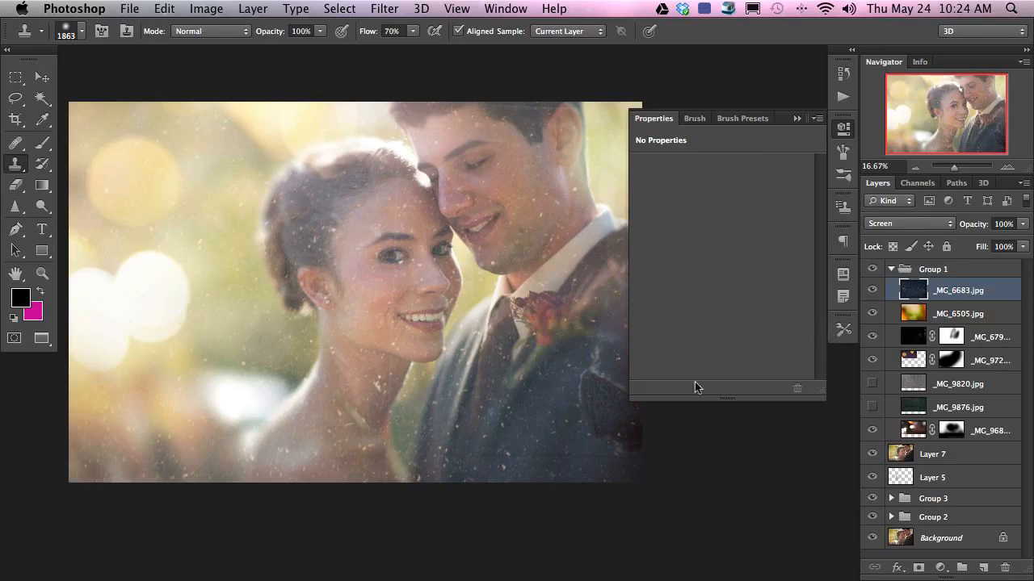
key(super+minus)
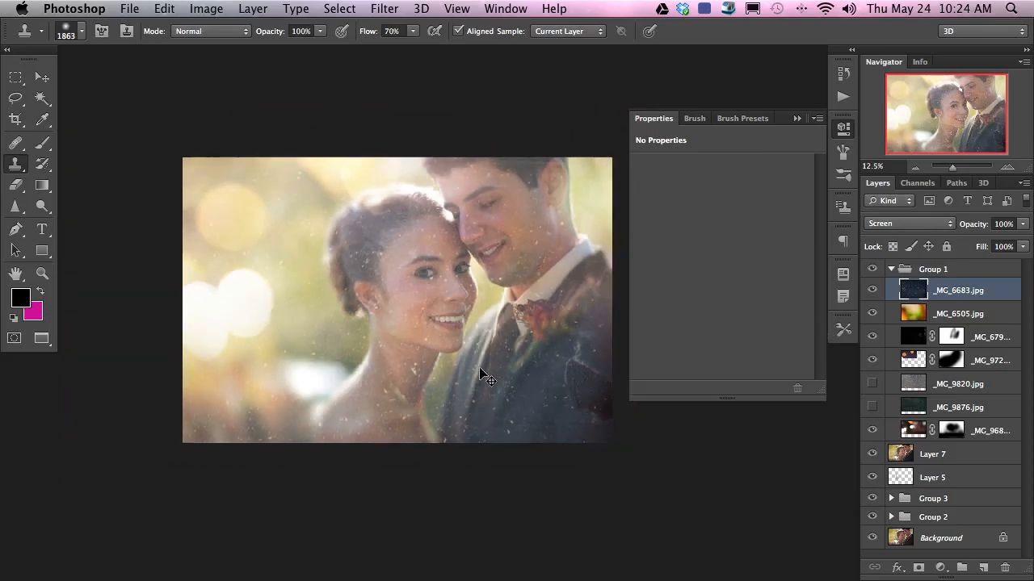
Scale the _MG_6683.jpg texture down to 86%.
key(super+t)
drag(134, 133, 173, 158)
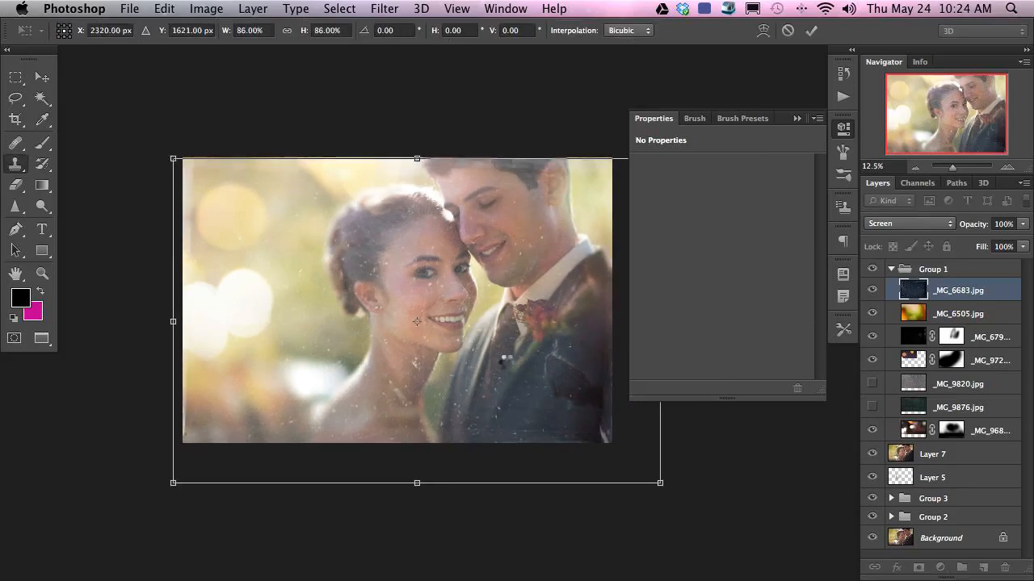
key(Return)
key(v)
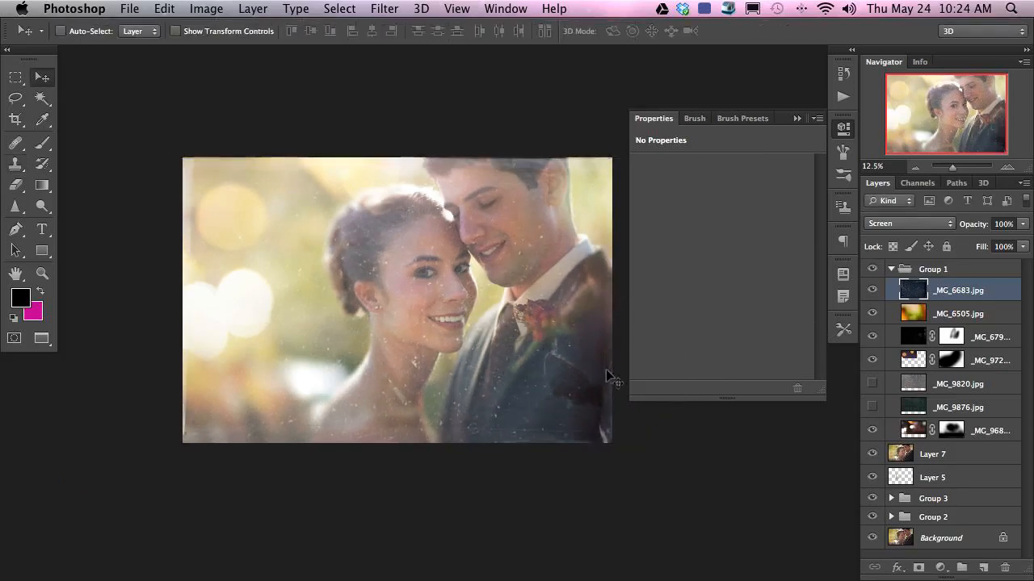
Try several opacities for the _MG_6683.jpg layer and settle on 30%.
key(3)
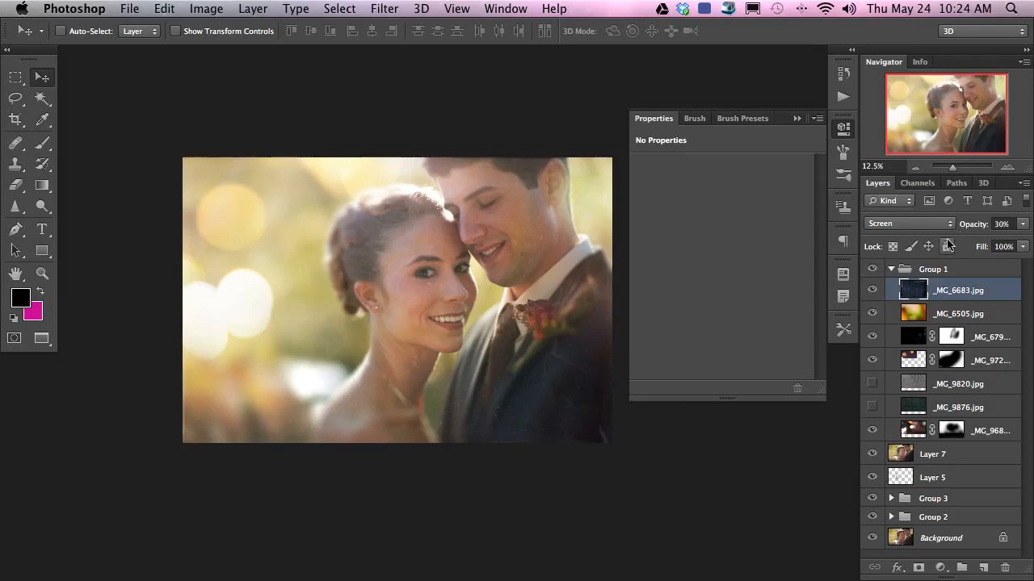
key(1)
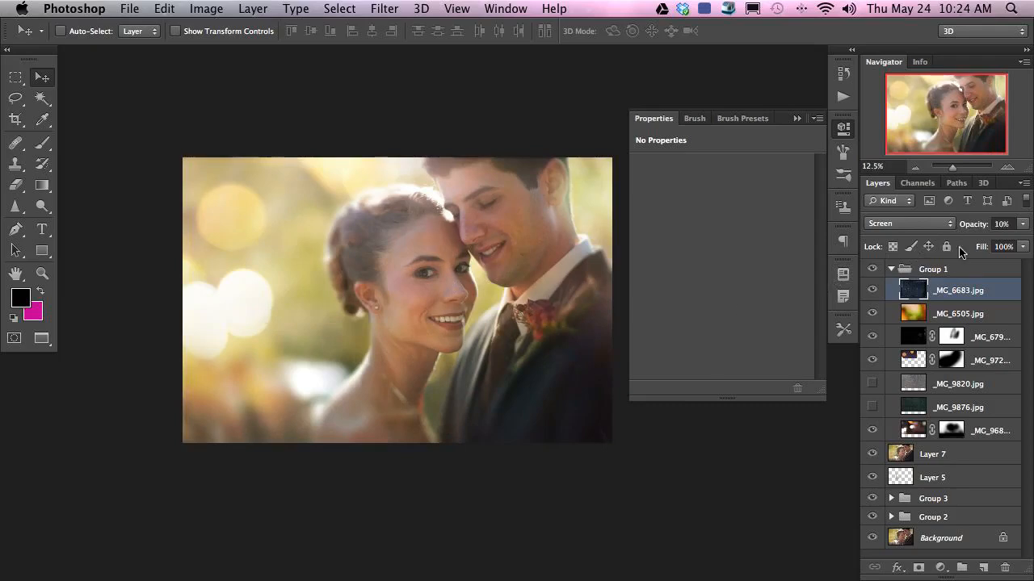
key(8)
key(5)
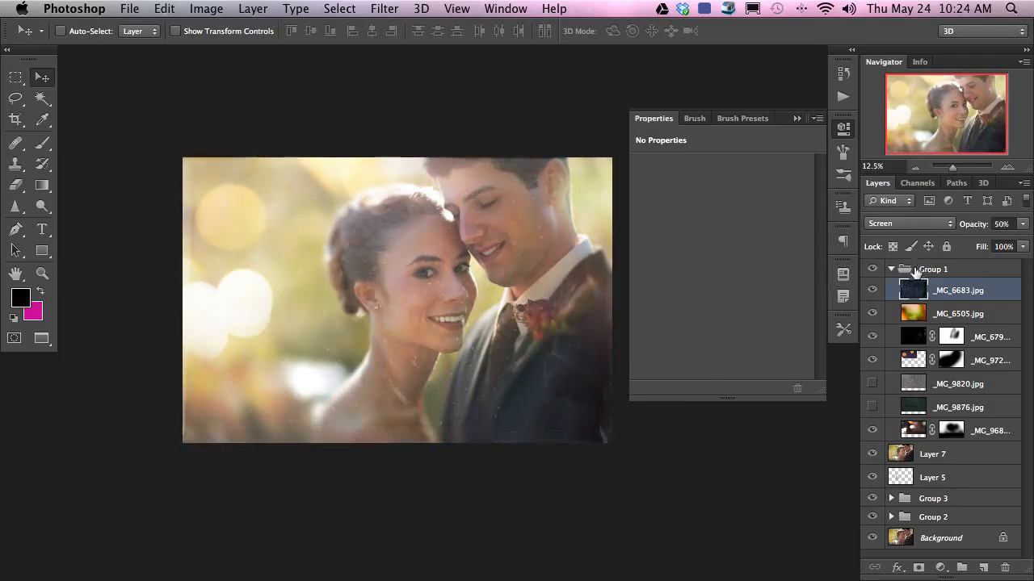
key(3)
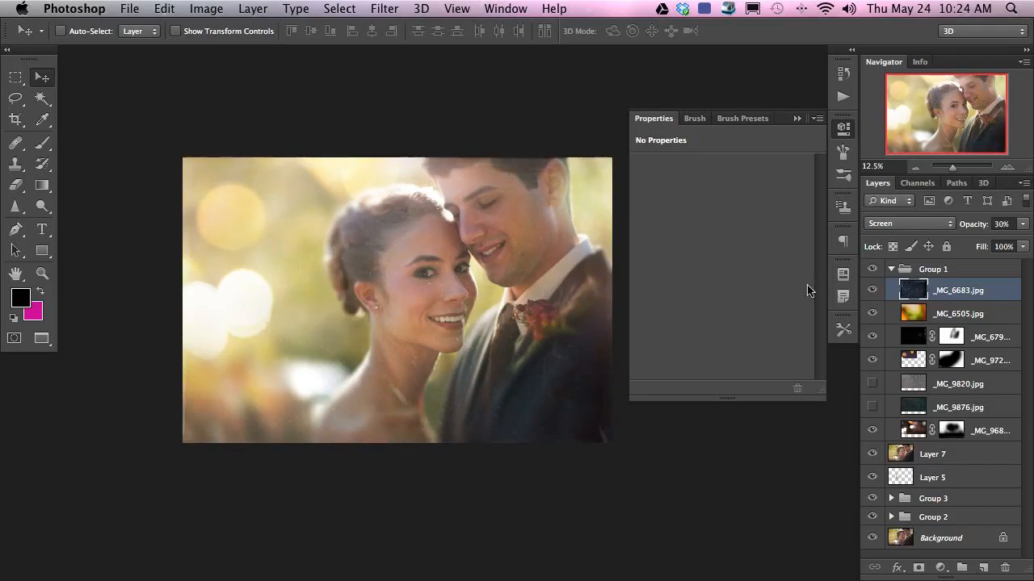
Shrink the _MG_6683.jpg texture with Free Transform and place it over the photo's lower-left area.
key(ctrl+t)
scroll(596, 462, down, 2)
scroll(596, 462, right, 2)
drag(642, 468, 439, 332)
key(Return)
drag(348, 270, 501, 380)
key(super+equal)
key(super+equal)
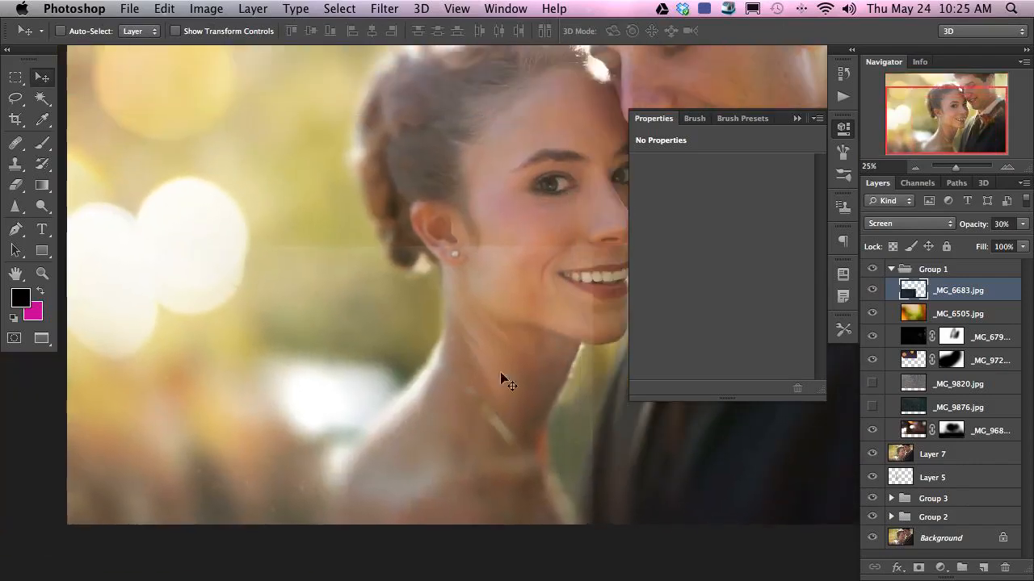
Shrink the _MG_6683.jpg texture further and move it over the groom's jacket in the photo's lower-right corner.
key(super+minus)
key(super+t)
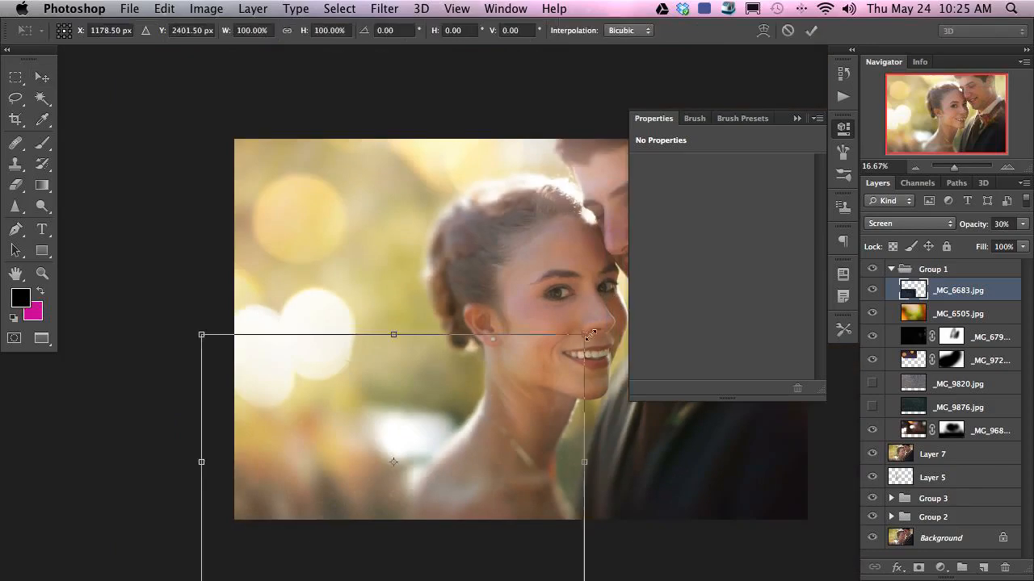
drag(584, 336, 508, 380)
key(Return)
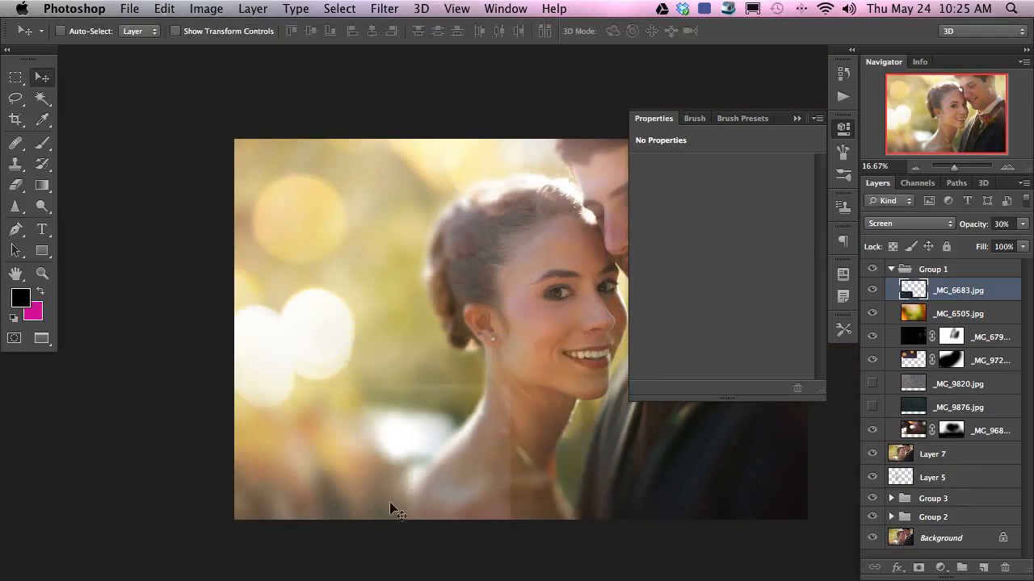
drag(411, 495, 448, 432)
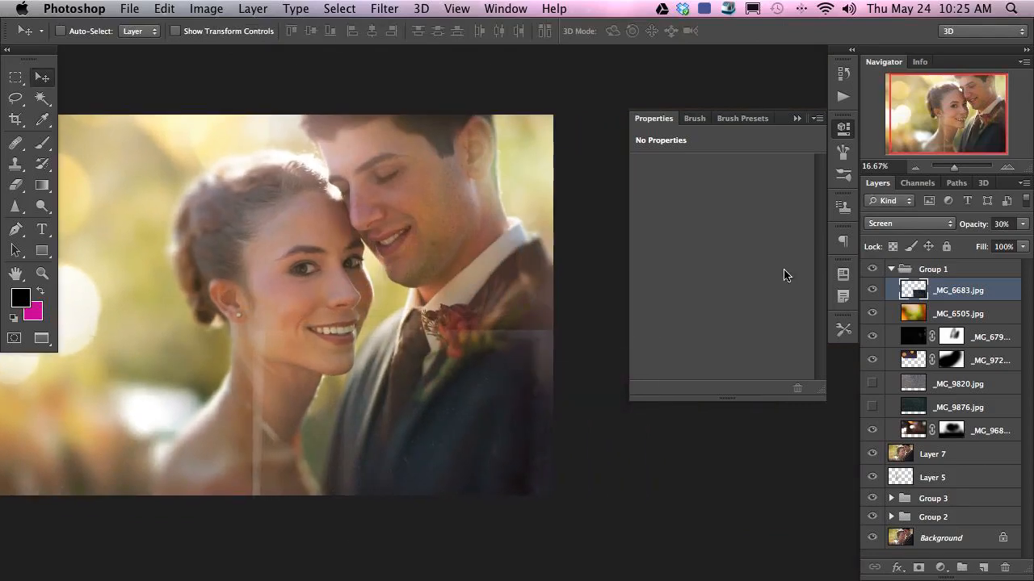
Apply Levels to the _MG_6683.jpg layer, lowering the Blue channel's white output level and setting the Green channel's to 225.
key(super+l)
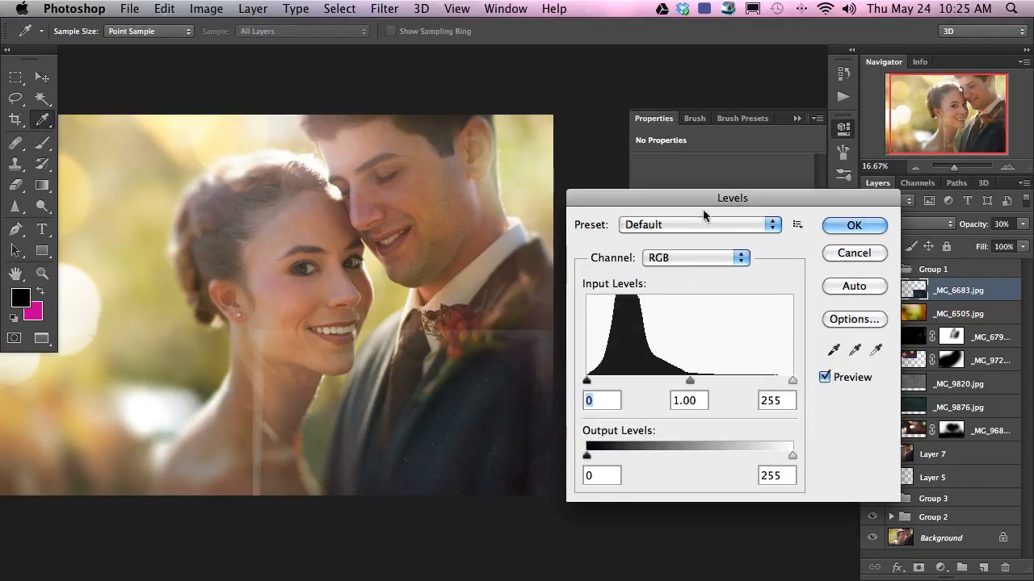
scroll(363, 315, down, 2)
scroll(364, 315, right, 2)
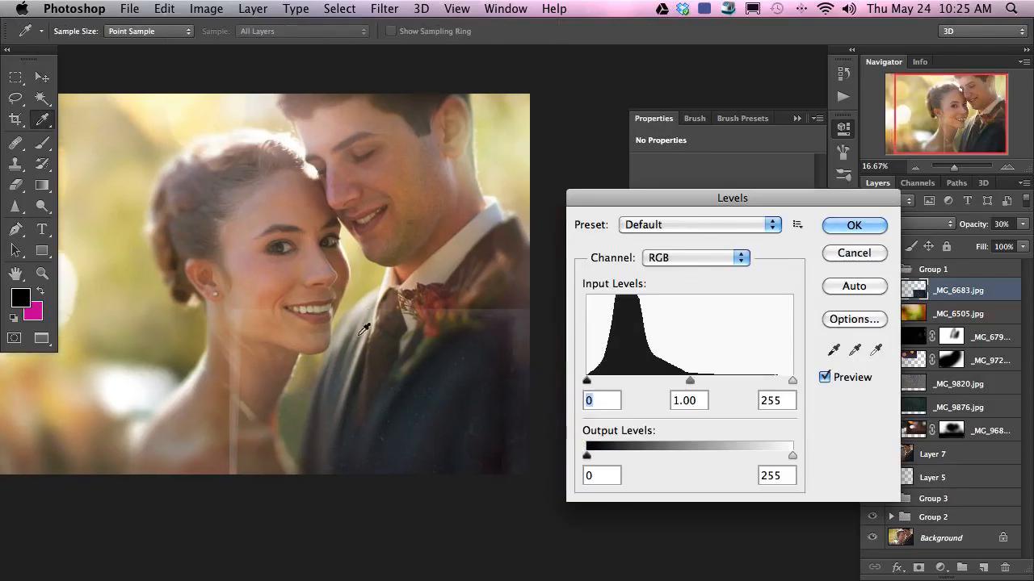
click(690, 257)
click(683, 299)
drag(785, 457, 677, 453)
mouse_move(755, 449)
mouse_down()
mouse_move(773, 458)
mouse_move(752, 458)
mouse_move(770, 458)
mouse_up()
click(674, 258)
click(670, 243)
click(825, 377)
click(824, 380)
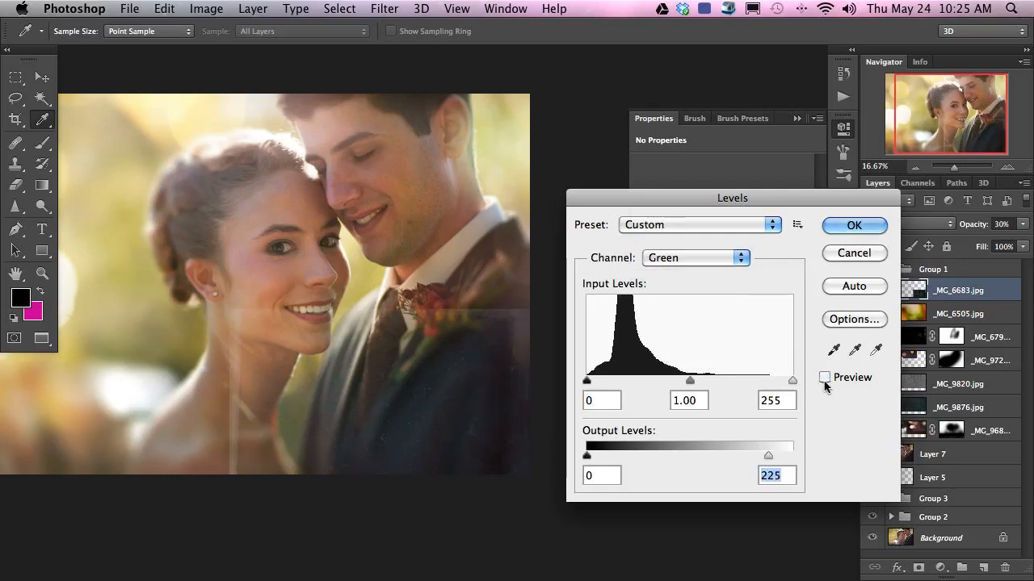
click(854, 226)
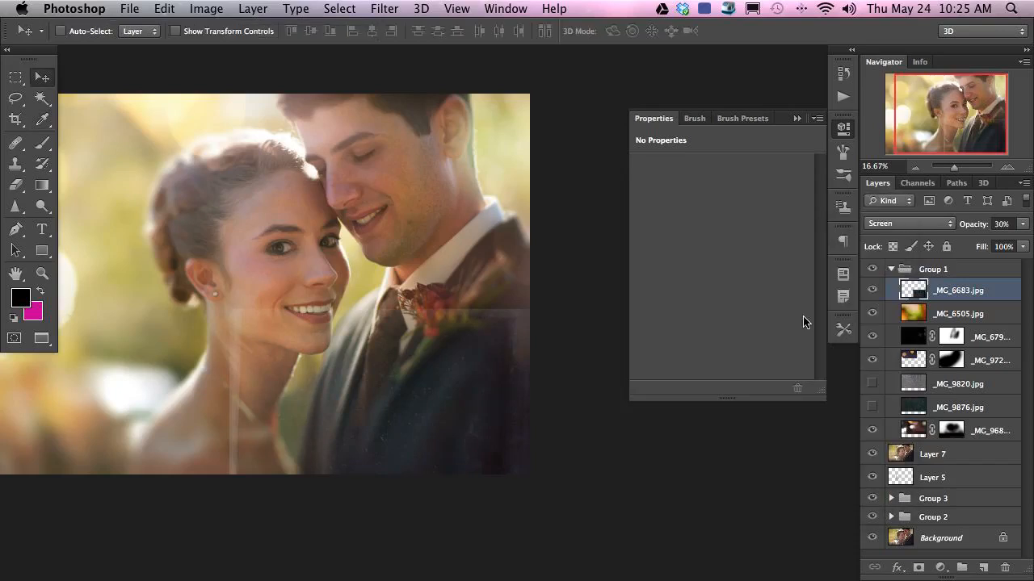
Add a layer mask to the _MG_6683.jpg layer and paint black with a large soft brush over the visible texture edges and the couple.
key(super+shift+m)
key(b)
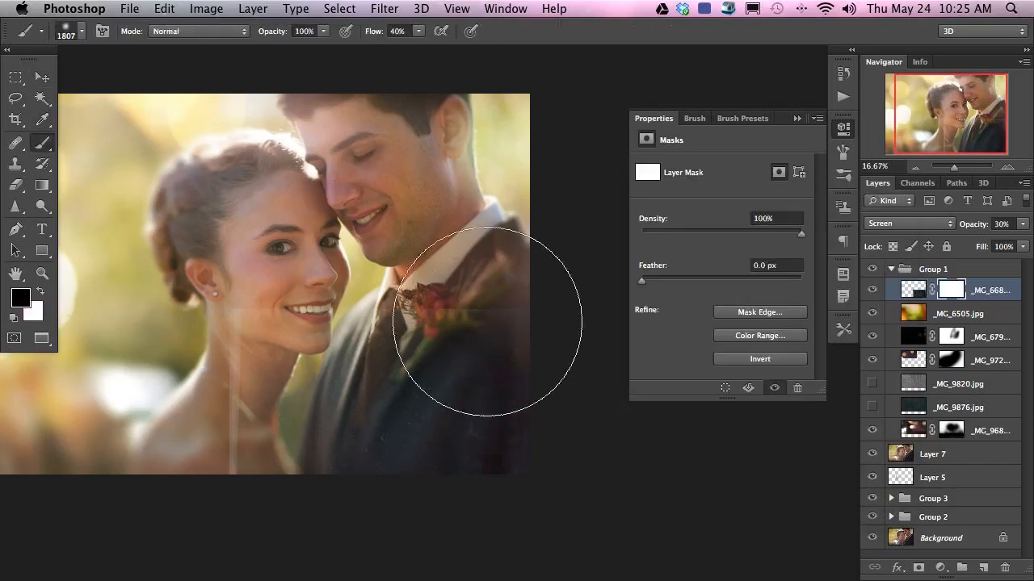
mouse_move(231, 379)
mouse_down()
mouse_move(189, 485)
mouse_move(196, 489)
mouse_move(217, 323)
mouse_up()
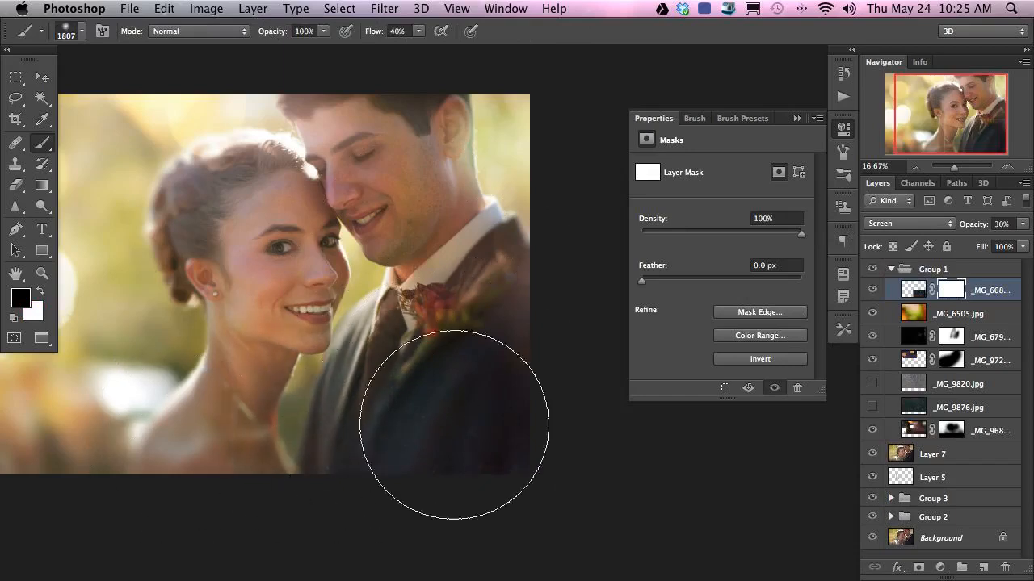
Duplicate the masked _MG_6683.jpg layer and flip the copy horizontally.
key(space)
drag(210, 505, 382, 499)
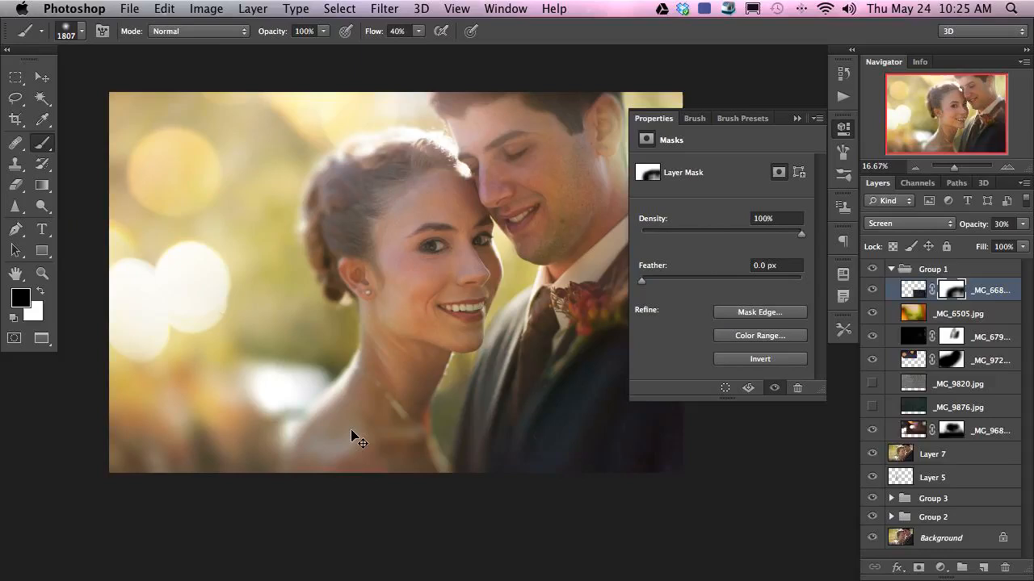
key(ctrl+j)
key(ctrl+t)
right_click(500, 337)
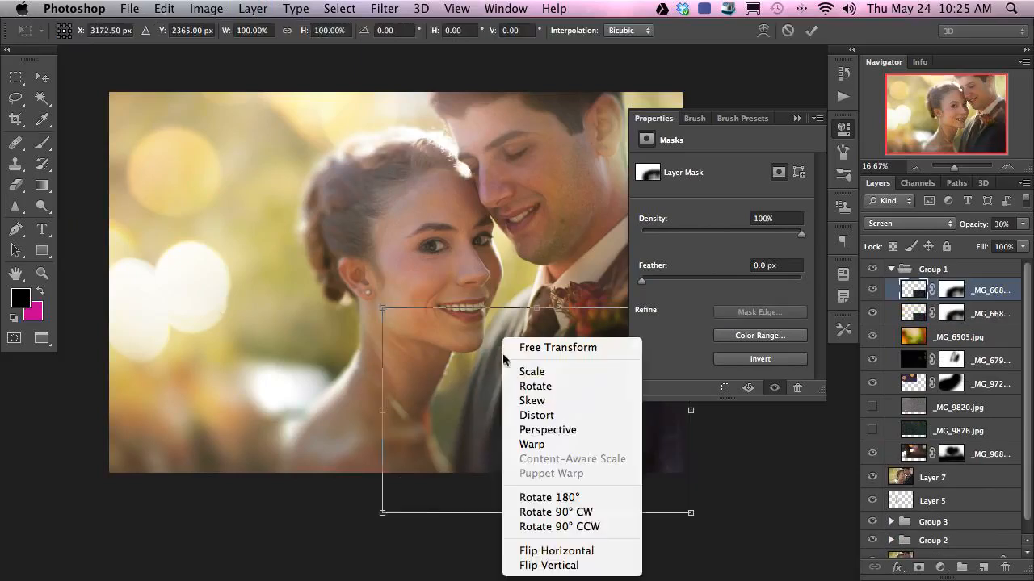
click(565, 548)
key(Return)
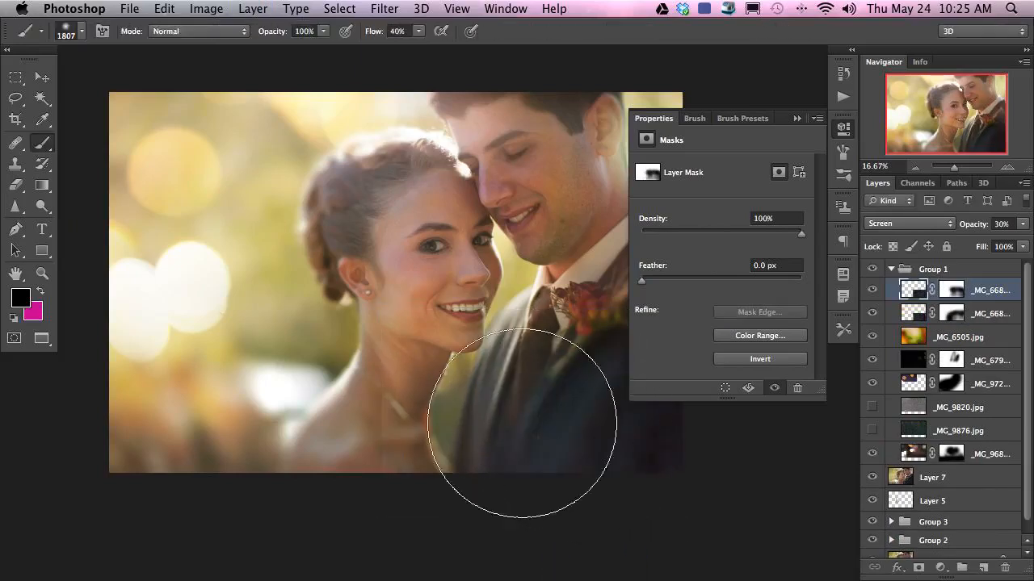
Move the flipped _MG_6683.jpg copy to the photo's lower-left area and adjust its fit with Free Transform.
key(v)
drag(530, 442, 209, 453)
key(ctrl+t)
drag(330, 526, 334, 434)
key(Return)
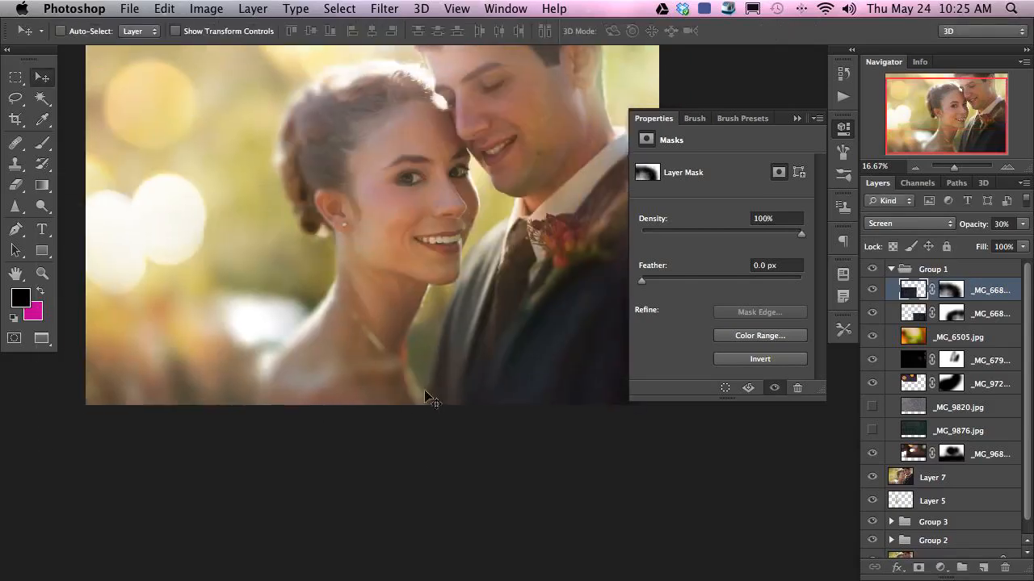
Show the _MG_9820.jpg scratch texture and scale it to about 80% with Free Transform so it covers the whole photo.
drag(427, 397, 316, 491)
key(ctrl+minus)
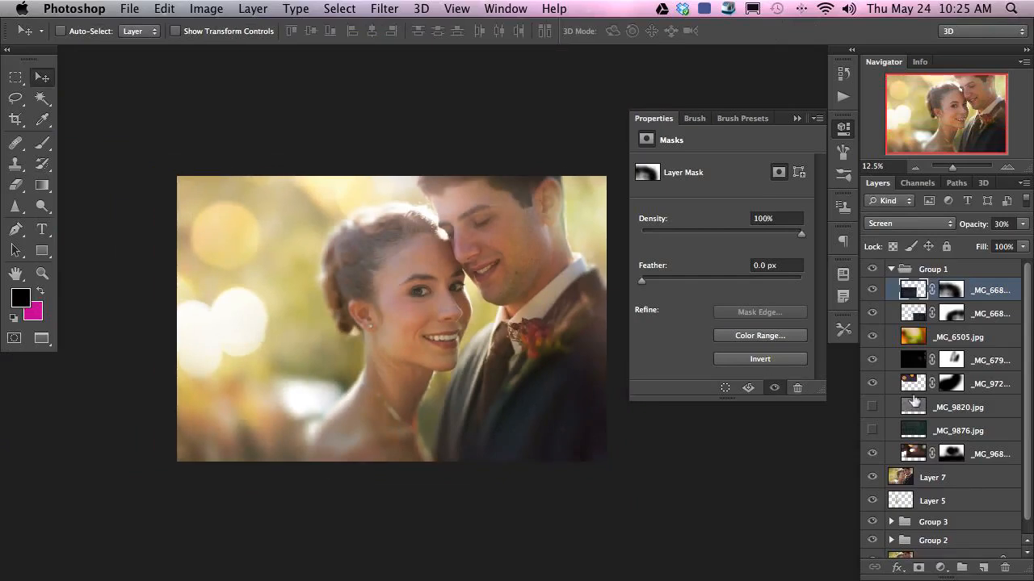
click(872, 407)
click(931, 417)
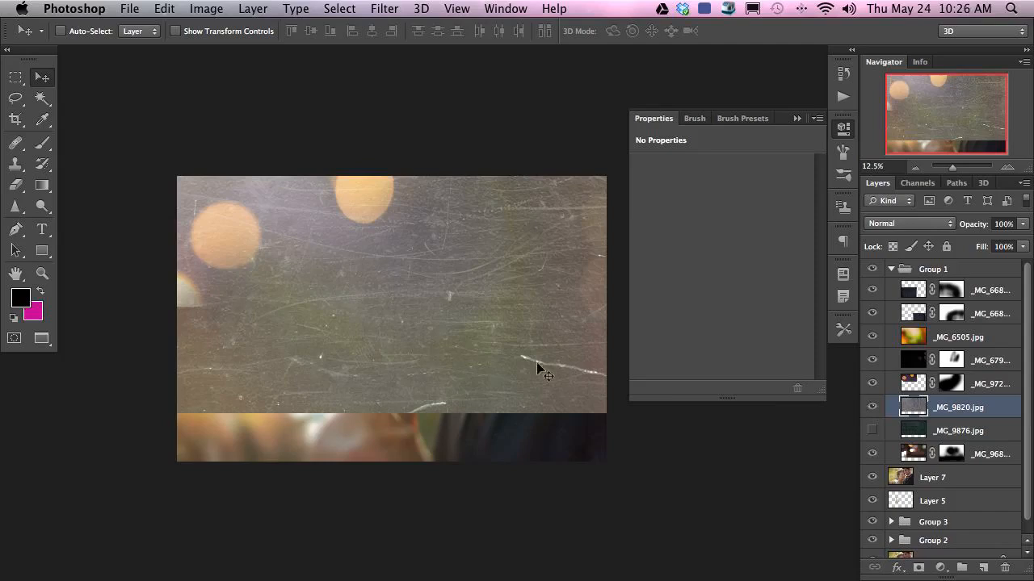
drag(546, 354, 467, 421)
key(ctrl+t)
drag(664, 512, 613, 478)
drag(102, 138, 158, 175)
drag(457, 389, 465, 380)
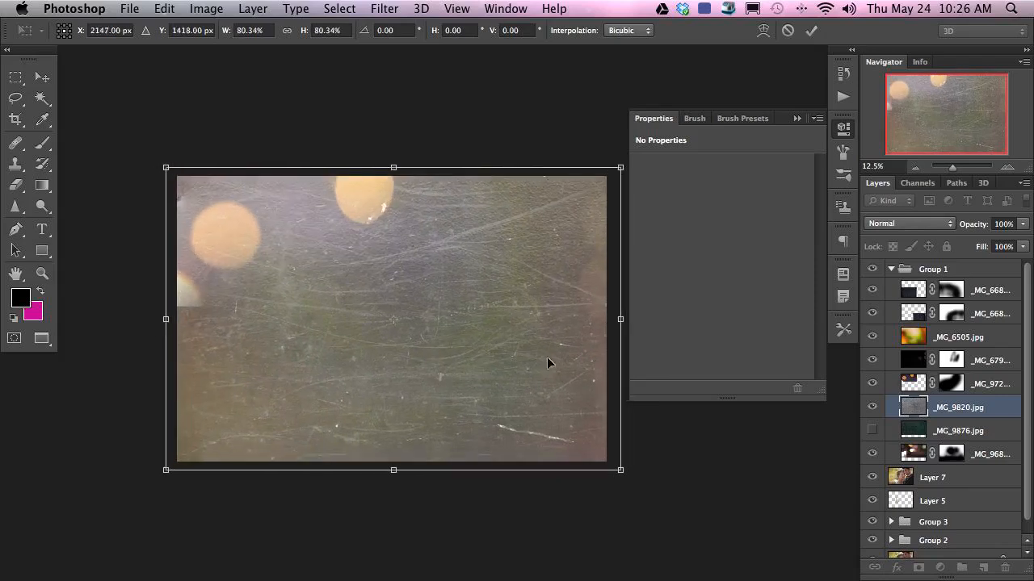
Set the _MG_9820.jpg layer's blend mode to Screen and commit its transform.
click(903, 225)
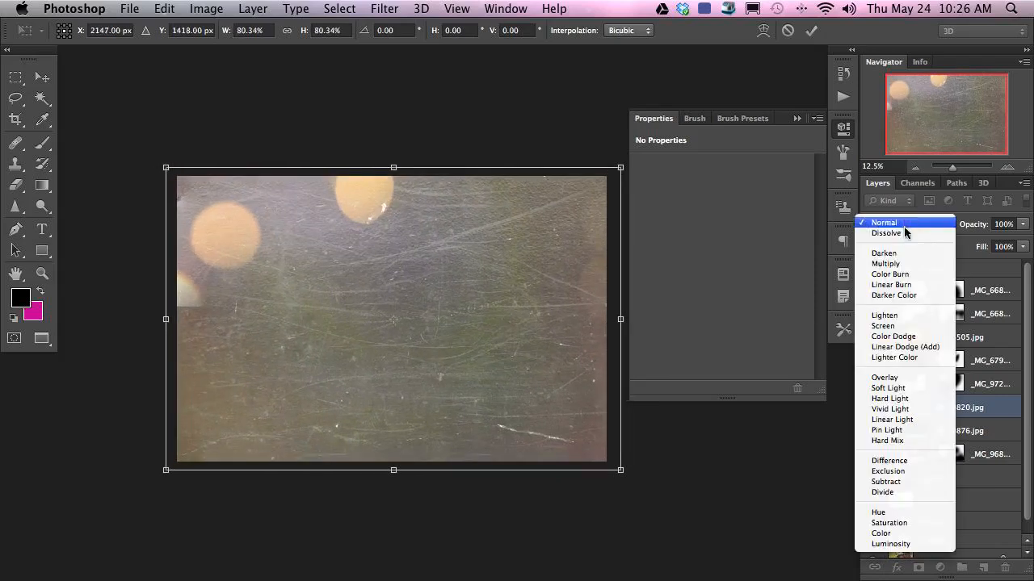
click(888, 325)
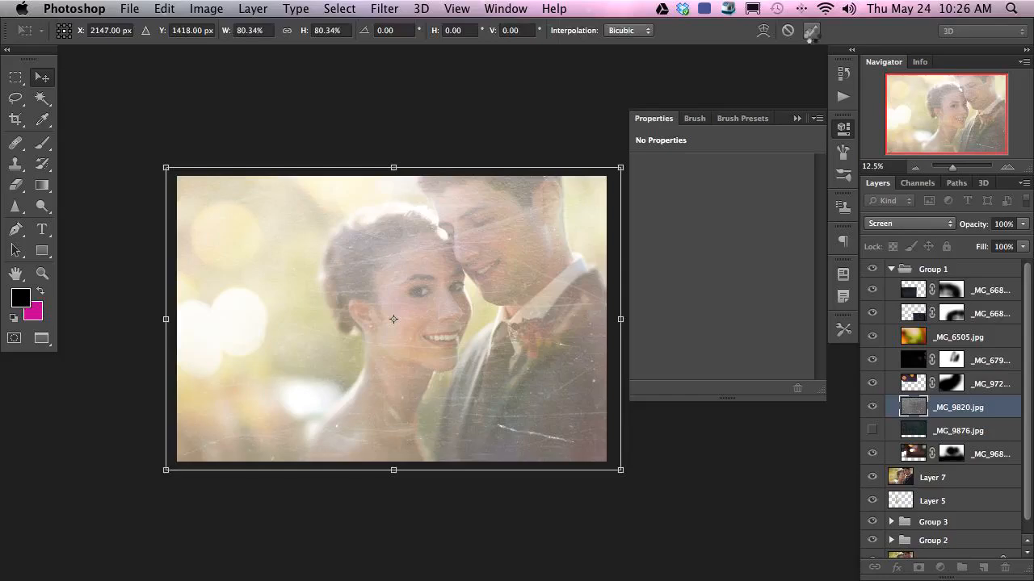
click(810, 30)
Darken the _MG_9820.jpg layer with a Levels midtone of about 0.37 and set its opacity to 50%.
key(ctrl+l)
drag(689, 380, 744, 381)
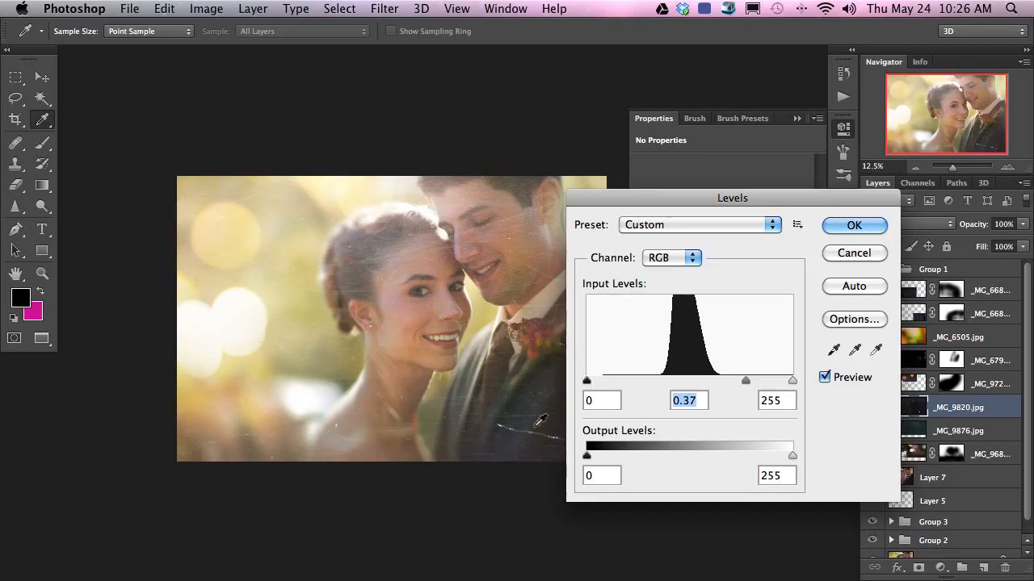
mouse_move(744, 381)
mouse_down()
mouse_move(733, 381)
mouse_move(742, 388)
mouse_up()
click(843, 230)
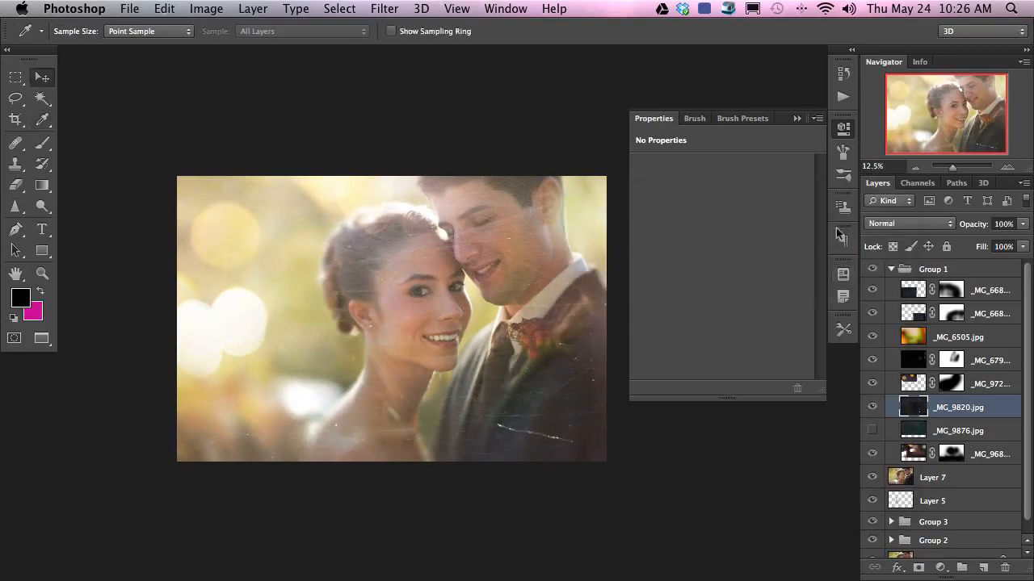
key(5)
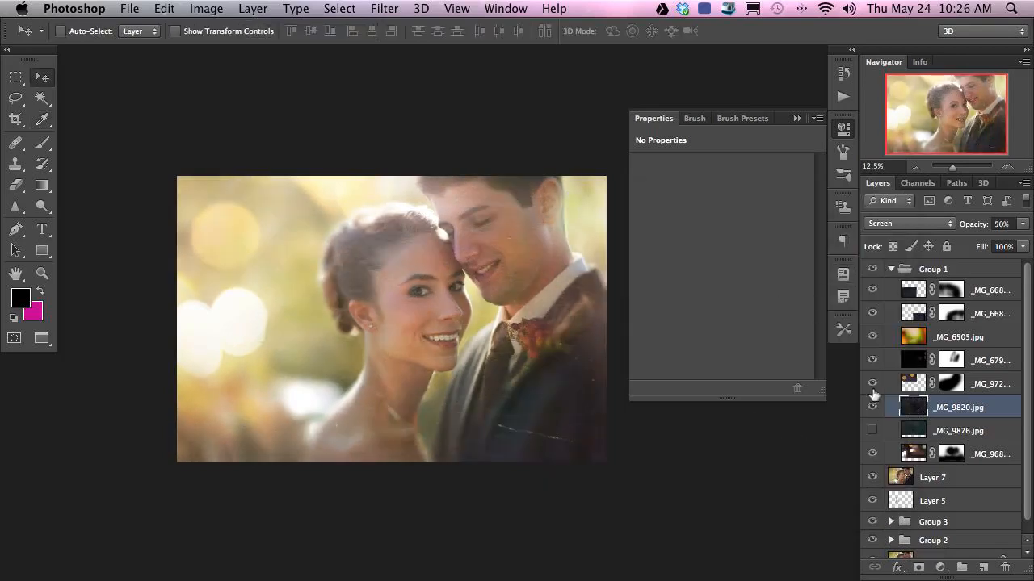
Clone out the bright scratches over the groom's jacket on the _MG_9820.jpg layer, sampling from the current layer.
key(s)
drag(492, 443, 428, 440)
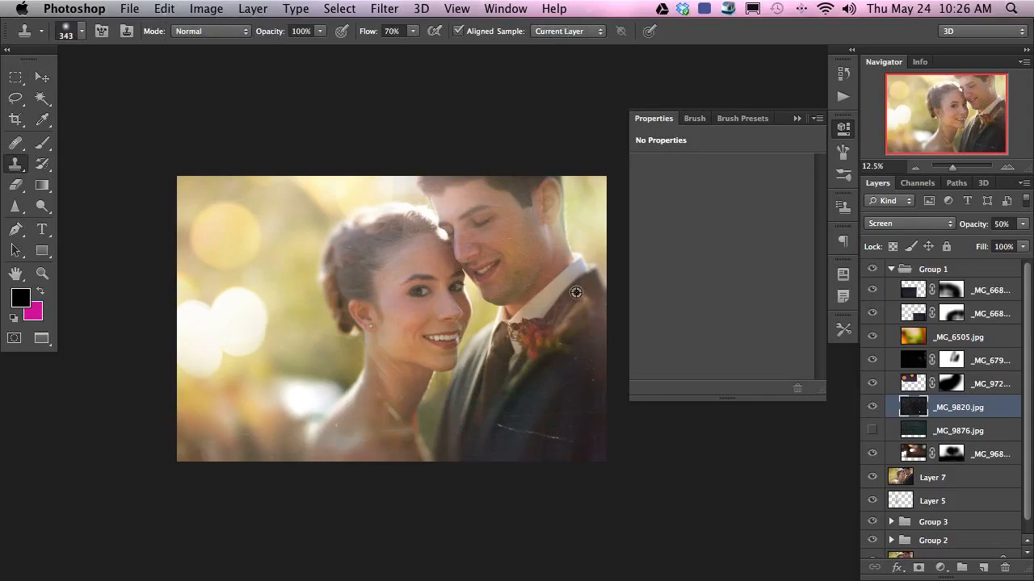
click(568, 33)
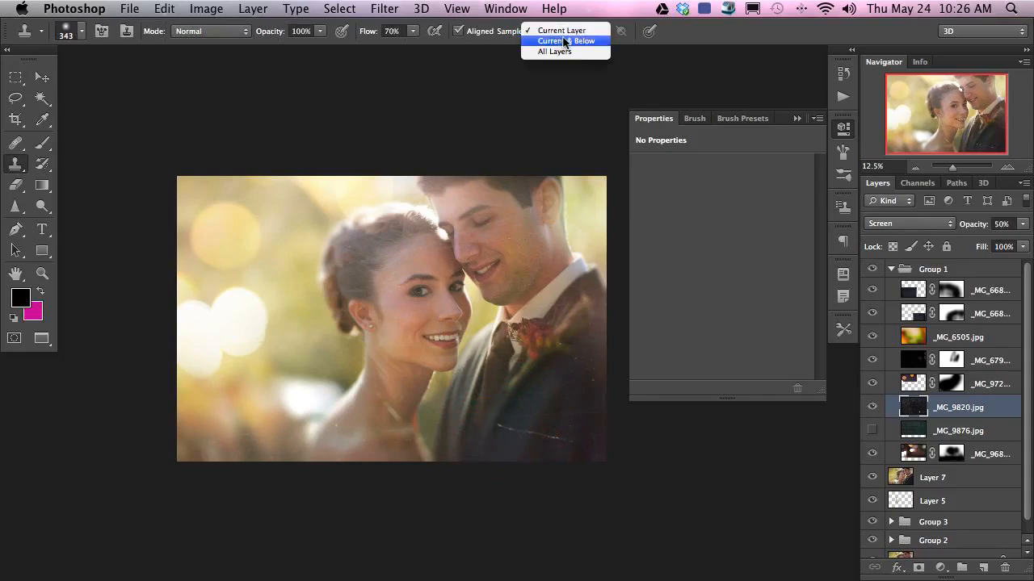
click(515, 429)
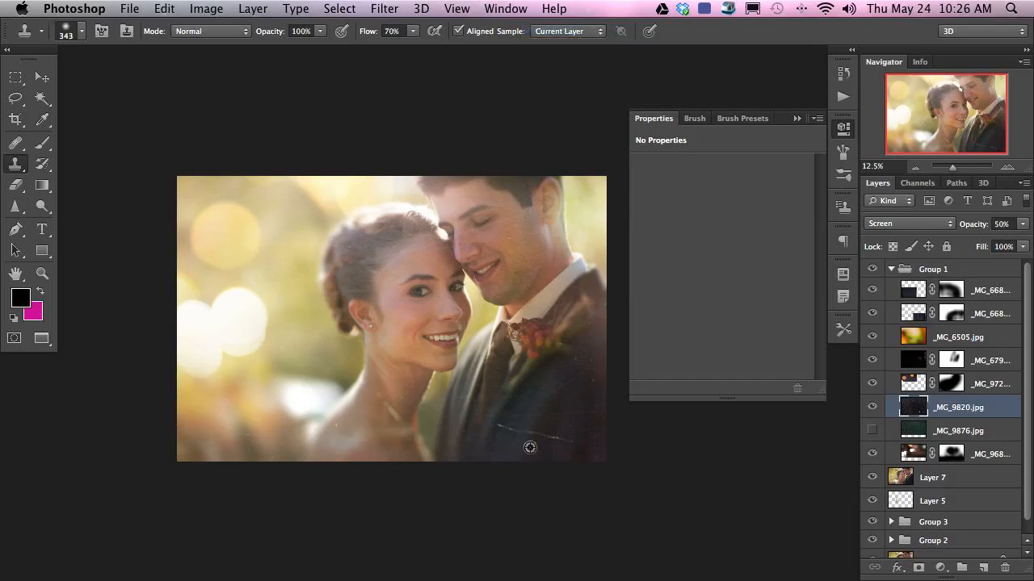
mouse_move(512, 406)
mouse_down()
mouse_move(496, 422)
mouse_move(533, 401)
mouse_up()
Add a layer mask to the _MG_9820.jpg layer and paint the texture off the couple with a soft black brush, using 10% flow.
key(ctrl+shift+m)
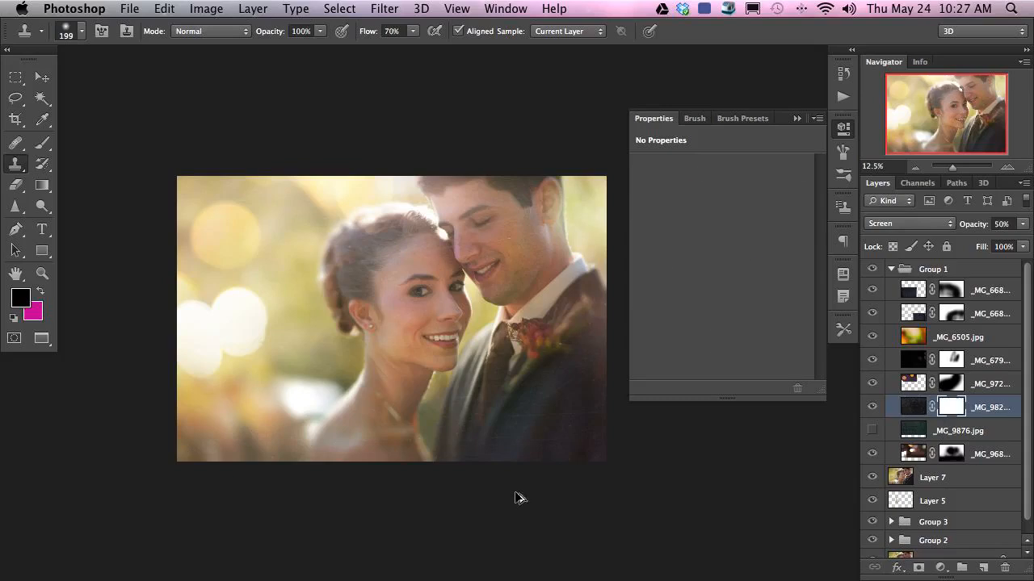
key(b)
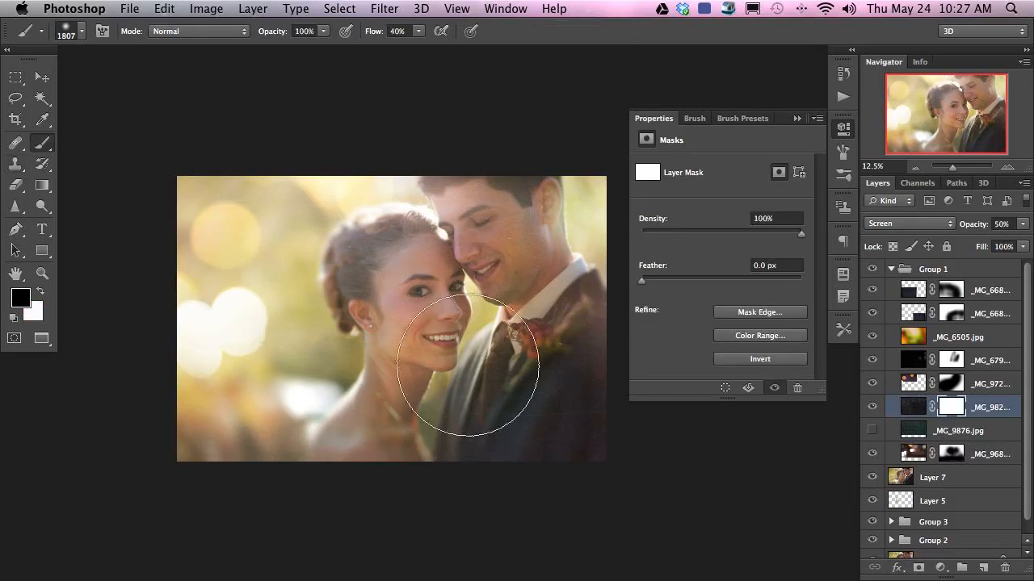
key(shift+1)
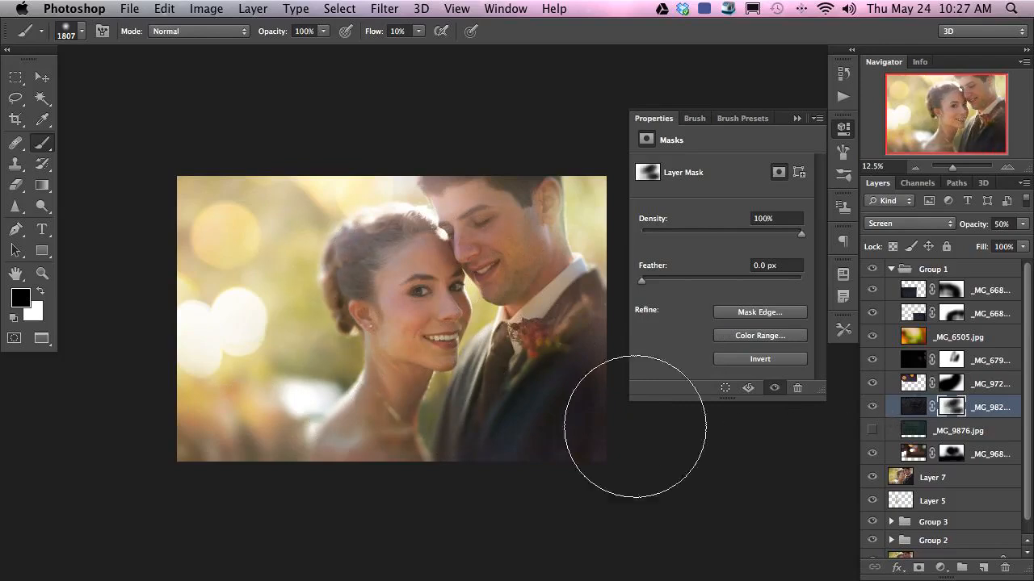
Show the _MG_9876.jpg texture and scale and position it with Free Transform to cover the whole photo.
click(874, 431)
click(934, 436)
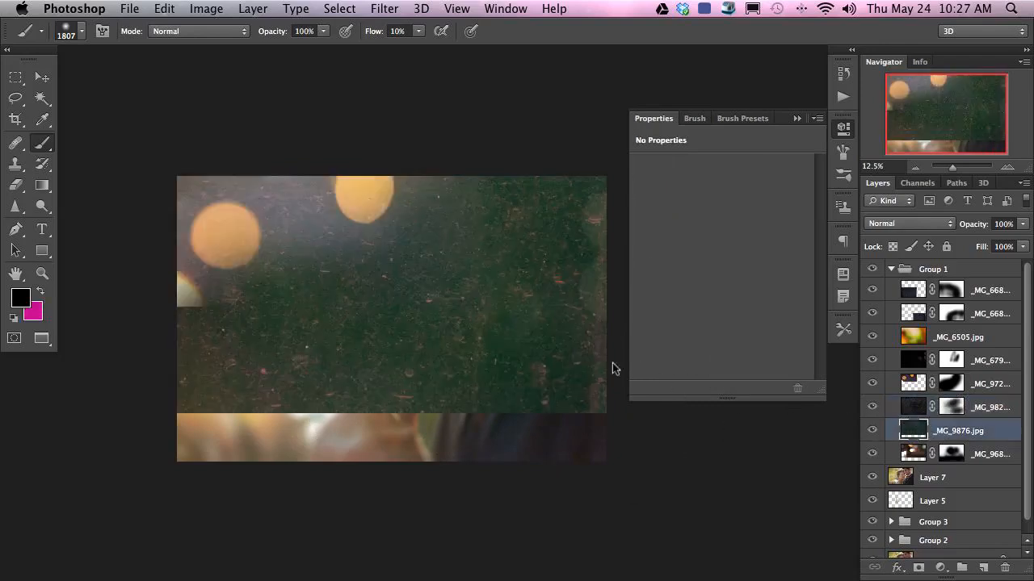
key(ctrl+t)
drag(391, 325, 358, 383)
drag(115, 490, 178, 469)
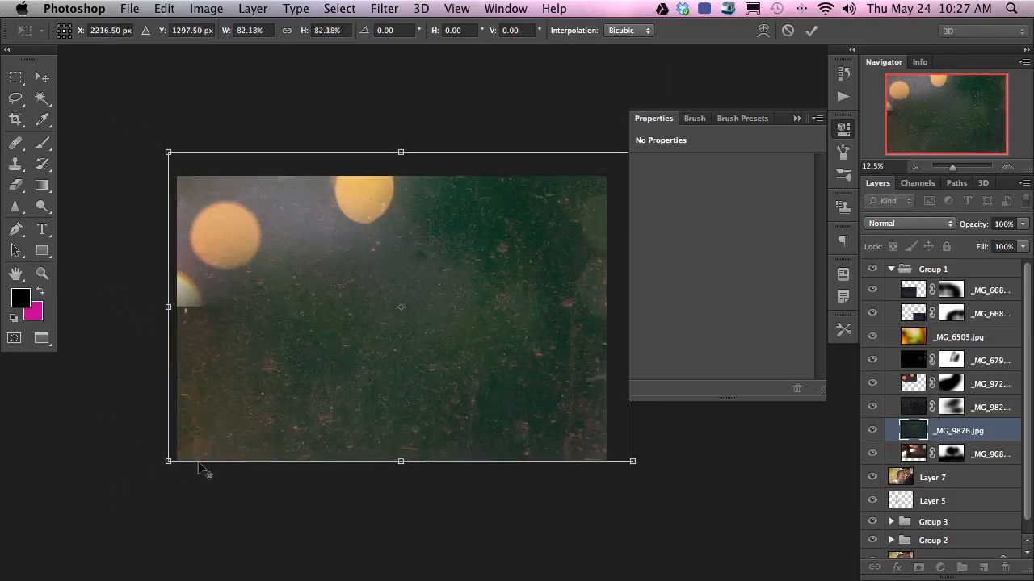
drag(508, 350, 416, 353)
drag(540, 156, 518, 171)
key(Return)
Set the _MG_9876.jpg layer's blend mode to Screen.
drag(307, 374, 512, 363)
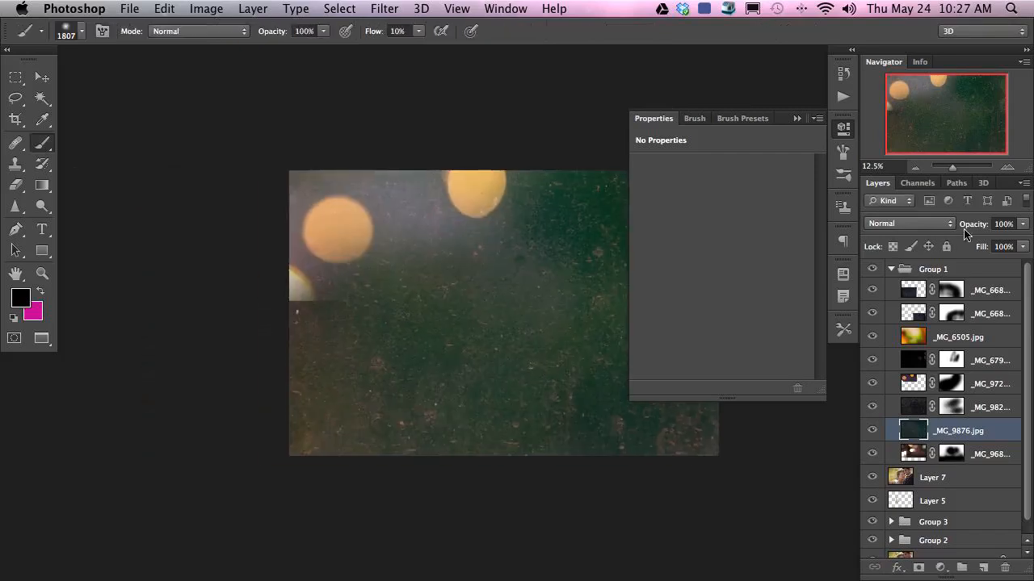
click(909, 223)
click(884, 326)
Darken the _MG_9876.jpg layer with Levels in RGB and the individual color channels, and set its opacity to 40%.
key(ctrl+l)
drag(367, 389, 215, 406)
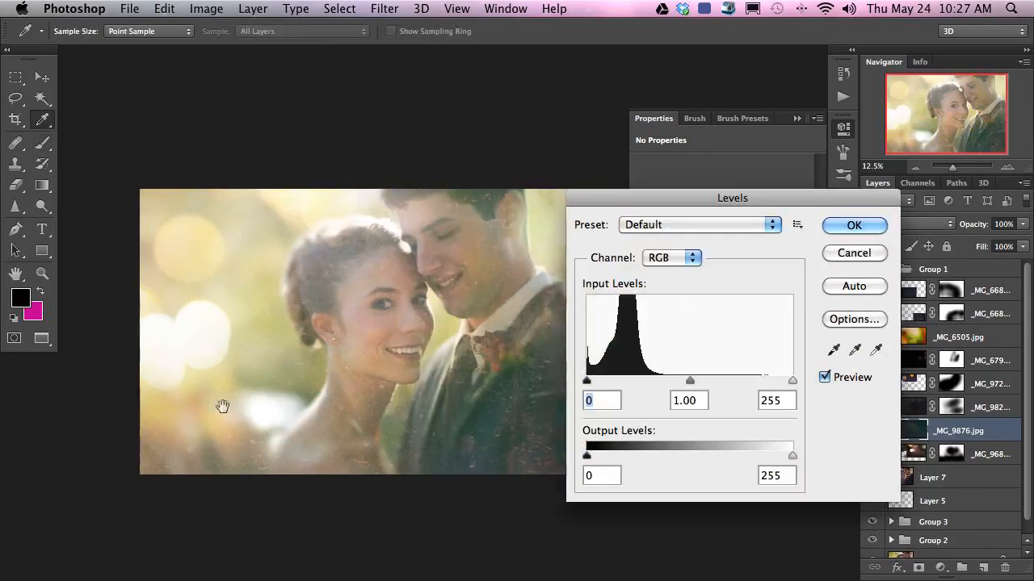
mouse_move(692, 381)
mouse_down()
mouse_move(734, 380)
mouse_move(693, 383)
mouse_move(711, 383)
mouse_up()
click(684, 260)
click(684, 272)
click(666, 258)
click(659, 287)
key(Return)
key(b)
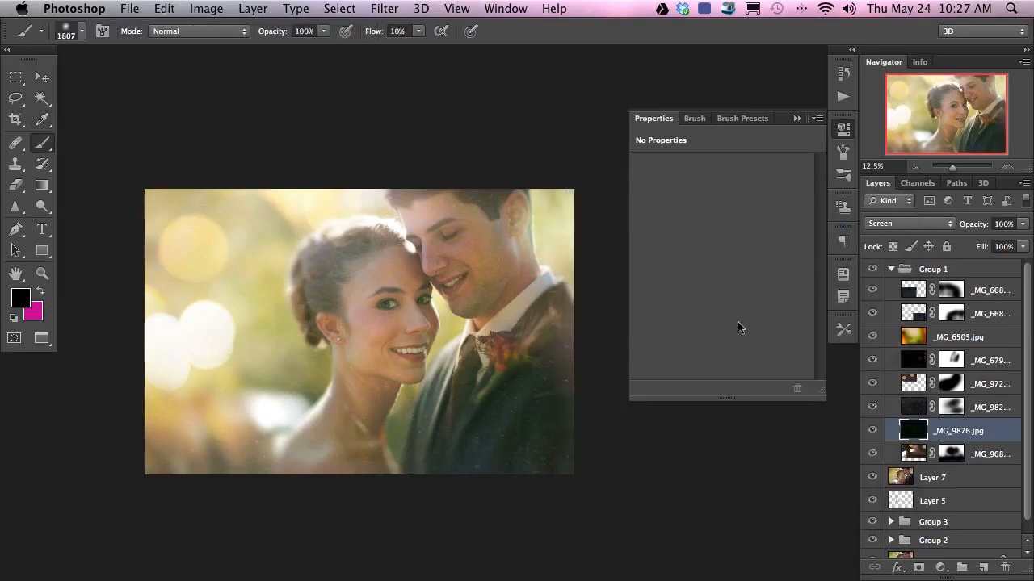
key(v)
key(3)
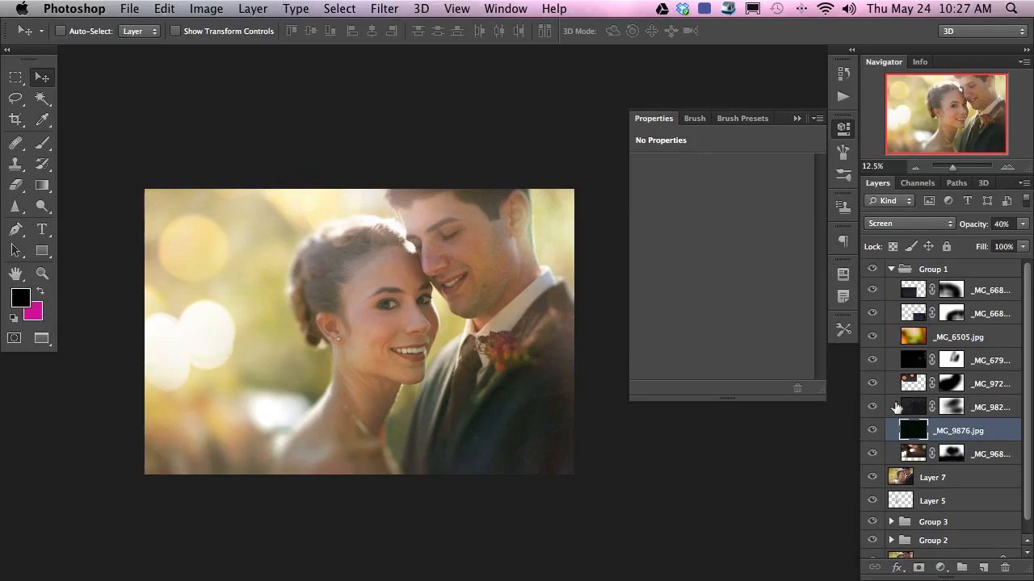
Compare the photo with and without the Group 1 overlays, collapsing the group along the way.
click(875, 272)
click(876, 272)
click(875, 271)
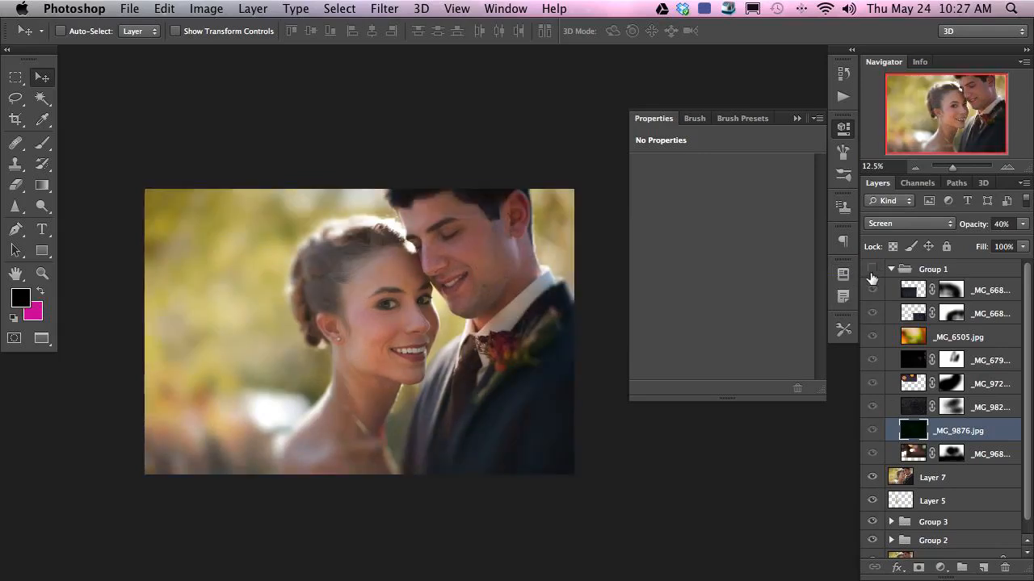
click(872, 273)
click(875, 273)
click(877, 271)
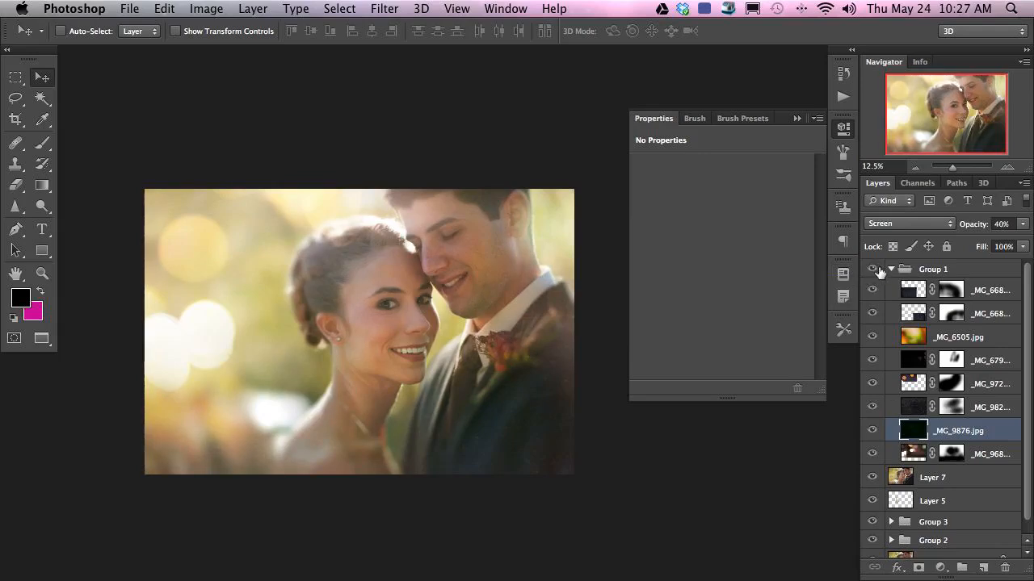
click(888, 272)
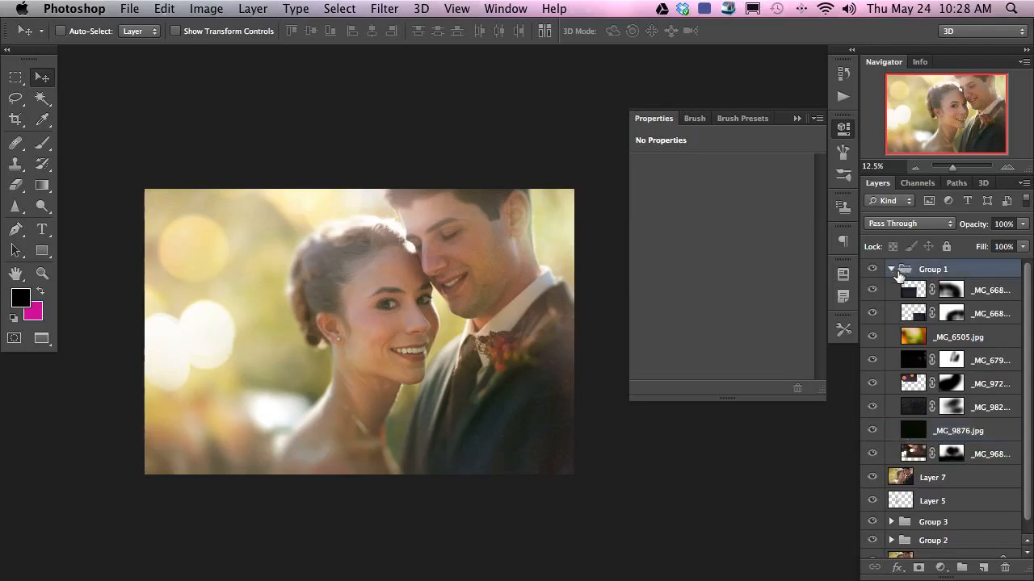
click(891, 271)
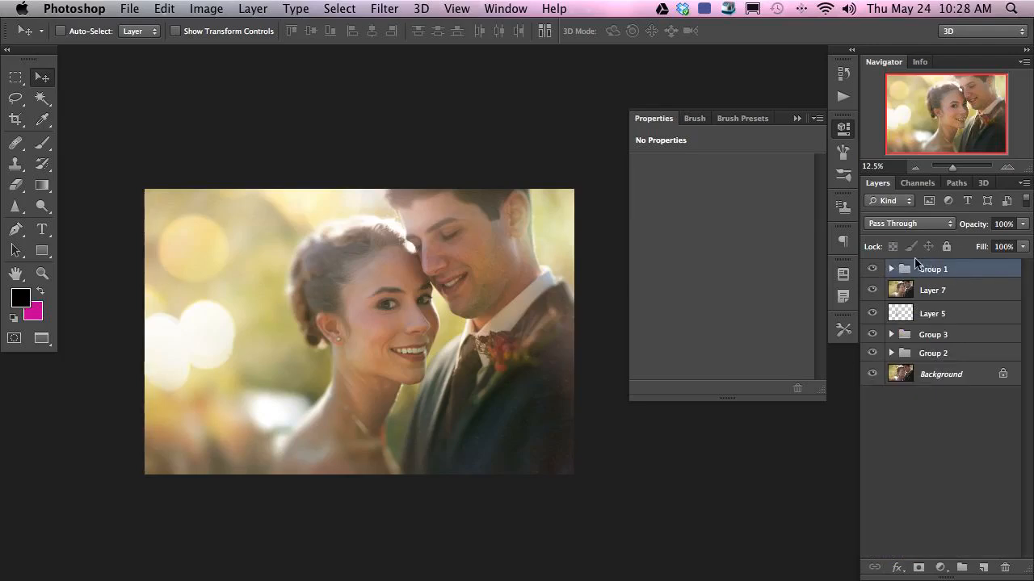
click(872, 273)
click(873, 273)
click(873, 274)
click(872, 274)
click(872, 273)
click(871, 275)
Add a new layer directly above Layer 7 and fill it with black to isolate the overlays.
click(941, 290)
key(super+shift+alt+n)
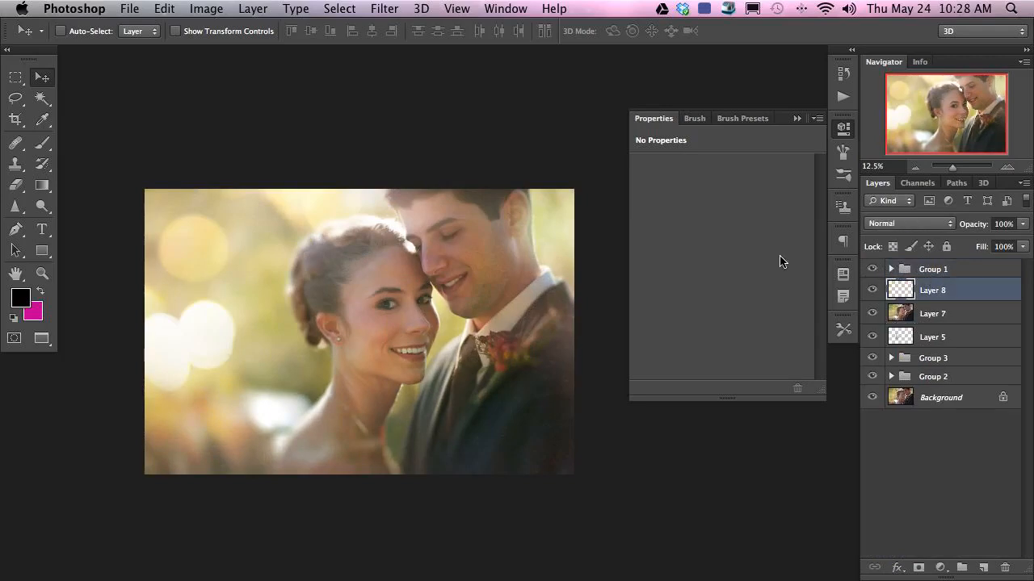
key(super+BackSpace)
key(alt+BackSpace)
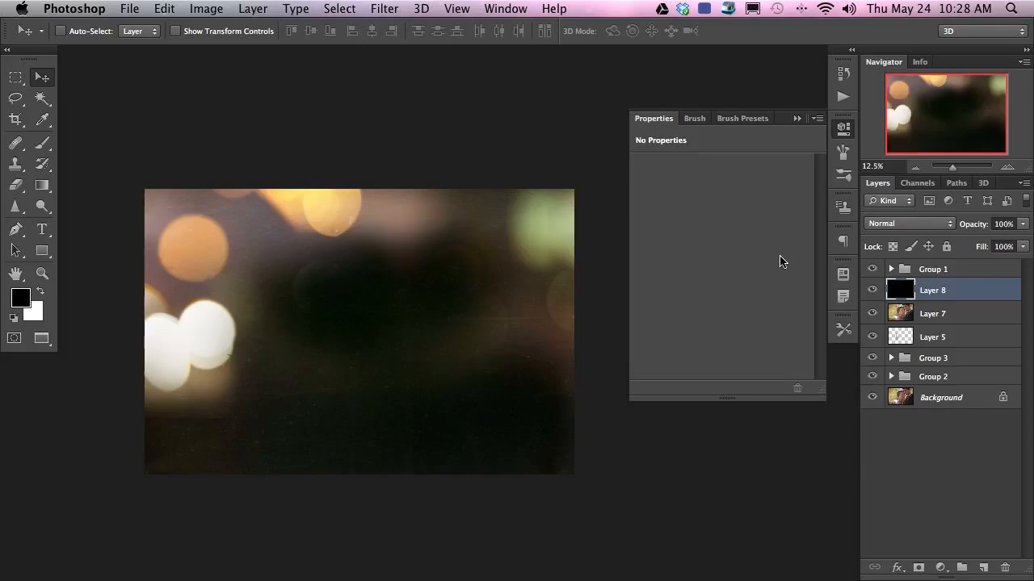
Expand Group 1 and toggle individual overlay layers to examine which one causes the hard edge below the white bokeh.
click(891, 269)
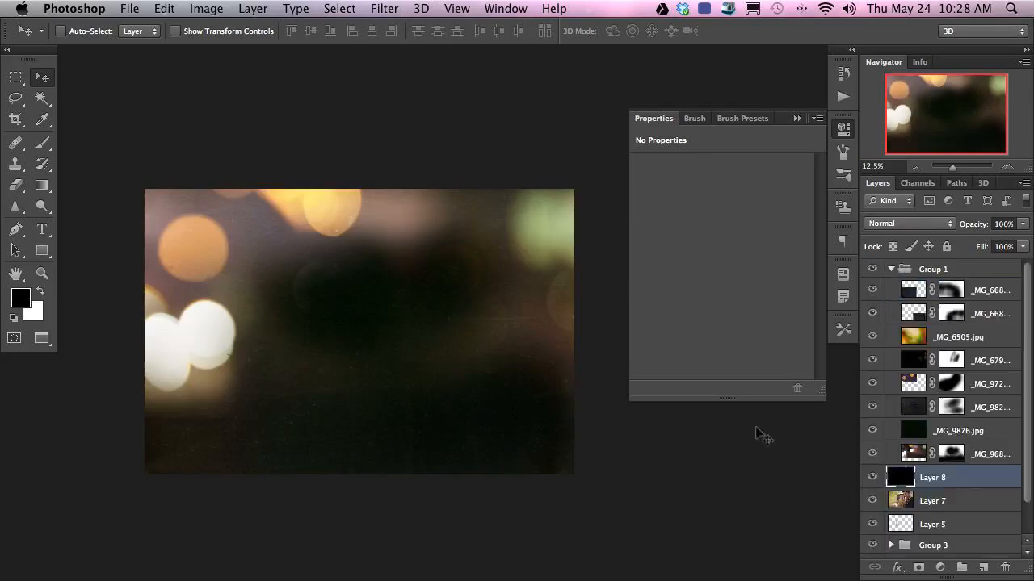
click(873, 384)
click(873, 383)
click(871, 338)
click(871, 338)
click(873, 455)
click(872, 455)
click(872, 455)
click(872, 455)
Paint black on the bottom Group 1 overlay's mask with a soft brush of about 927 px to soften the edge below the white bokeh.
click(959, 457)
key(b)
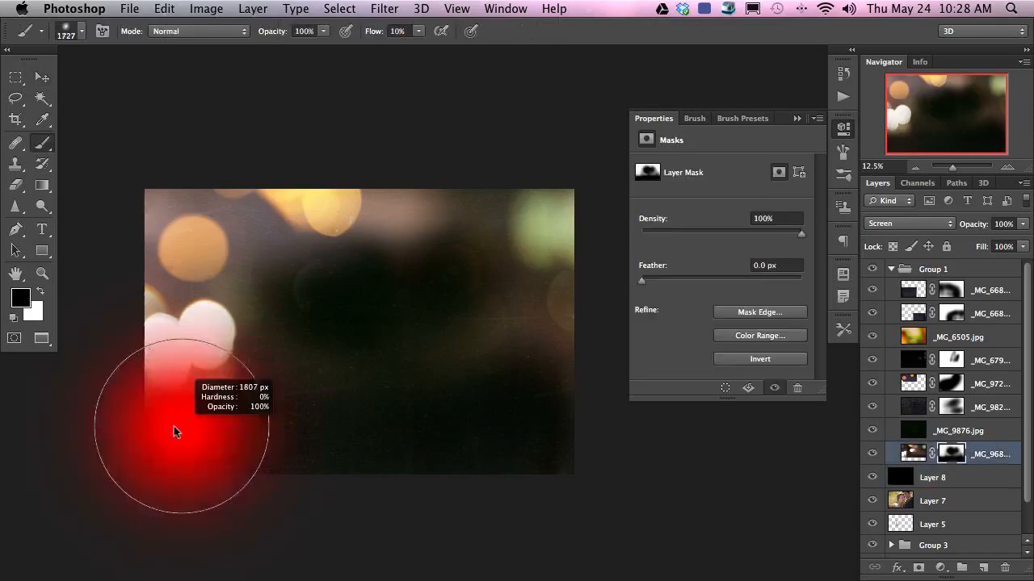
drag(158, 429, 207, 425)
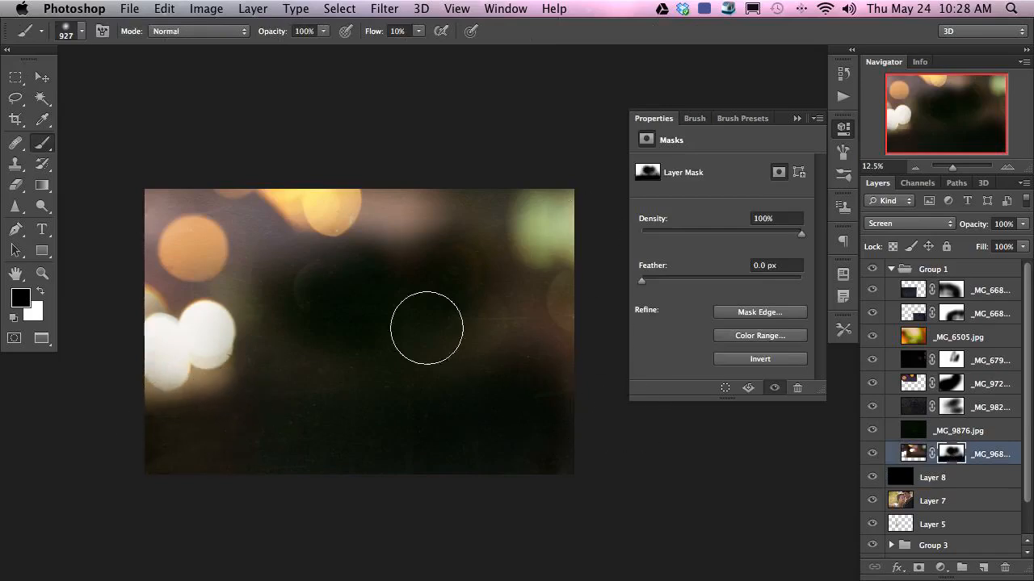
Collapse Group 1 and stamp all visible layers into a new merged layer at the top of the stack.
click(888, 269)
click(891, 269)
key(alt+shift+super+e)
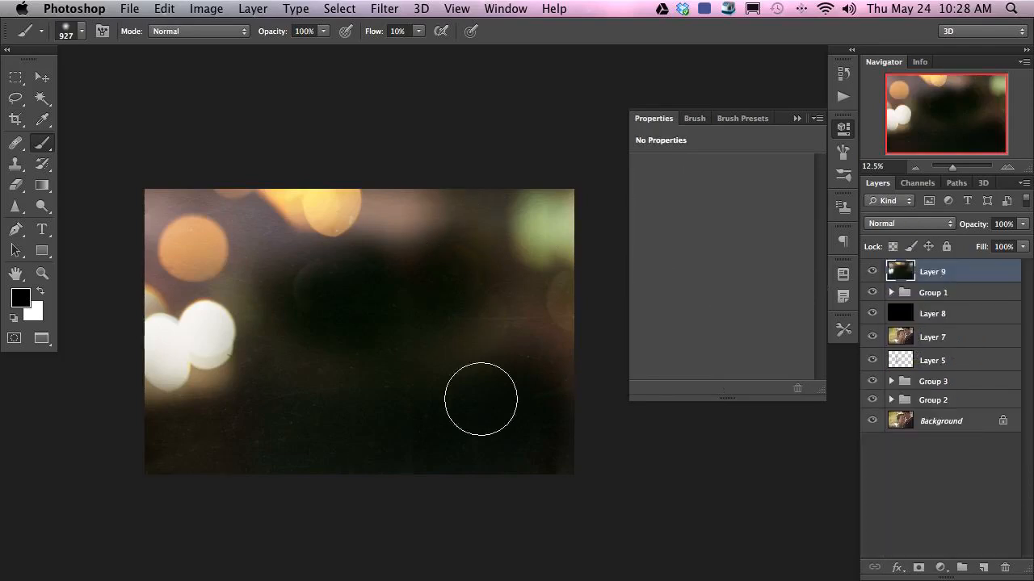
Hide Group 1 and Layer 8, and reposition the merged overlay layer so it covers the portrait.
key(v)
mouse_move(456, 359)
mouse_down()
mouse_move(383, 372)
mouse_move(438, 380)
mouse_move(430, 386)
mouse_up()
drag(873, 314, 873, 292)
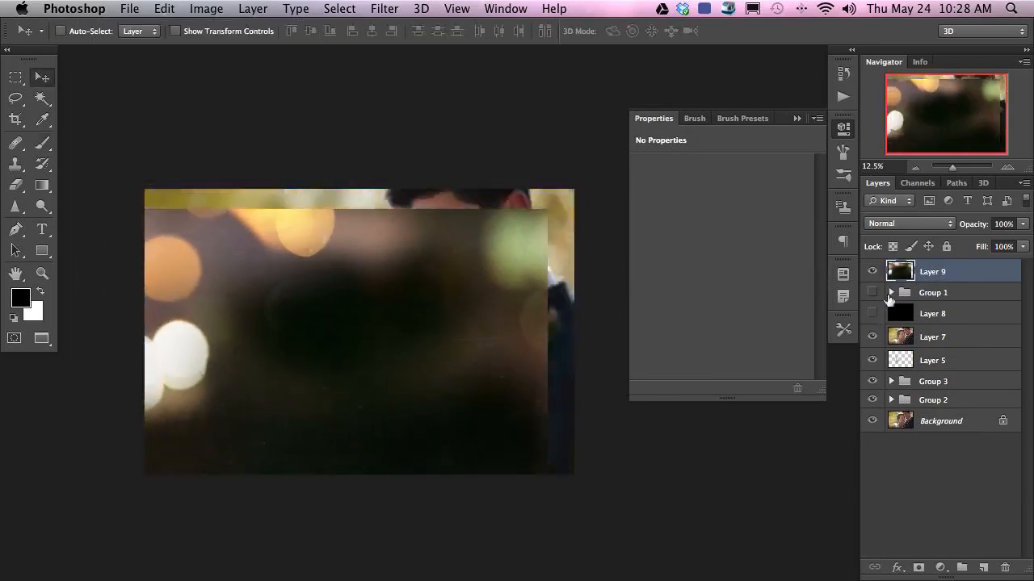
drag(436, 353, 456, 335)
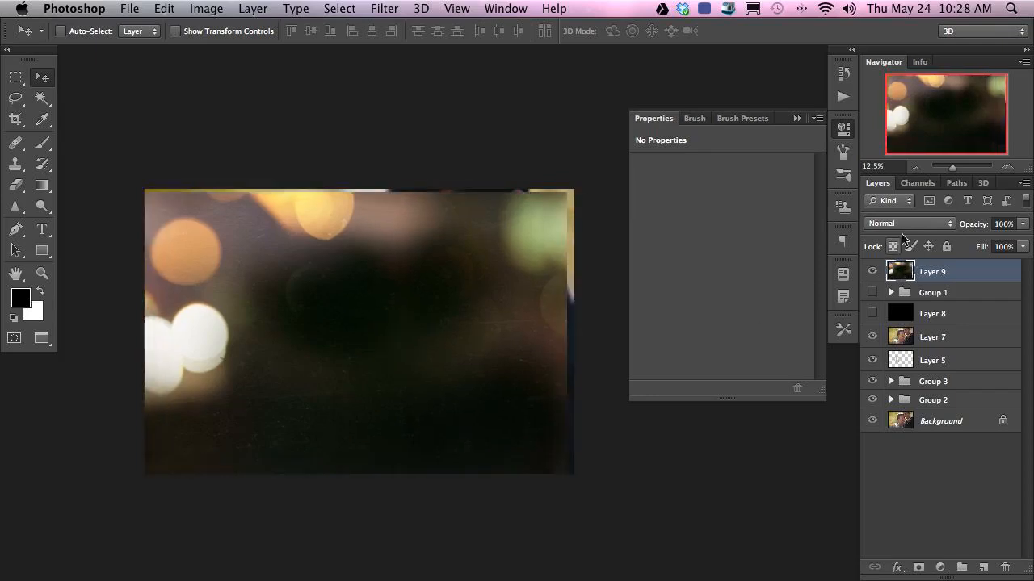
mouse_move(376, 392)
mouse_down()
mouse_move(371, 404)
mouse_move(369, 385)
mouse_move(390, 383)
mouse_move(381, 386)
mouse_up()
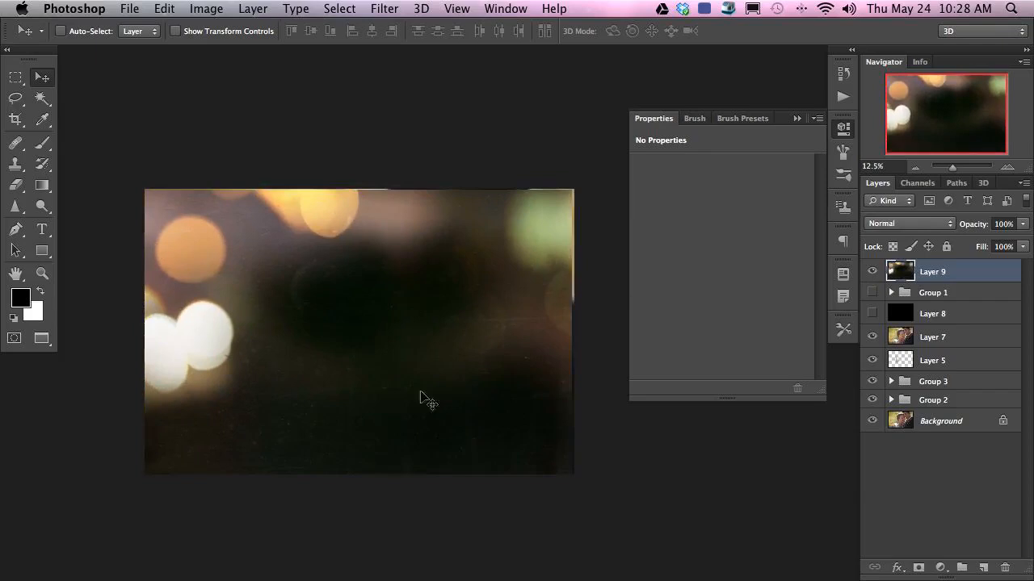
Preview the merged overlay layer in Screen mode at different positions over the portrait, and restore its Normal blend mode.
click(911, 224)
click(882, 325)
drag(436, 379, 491, 369)
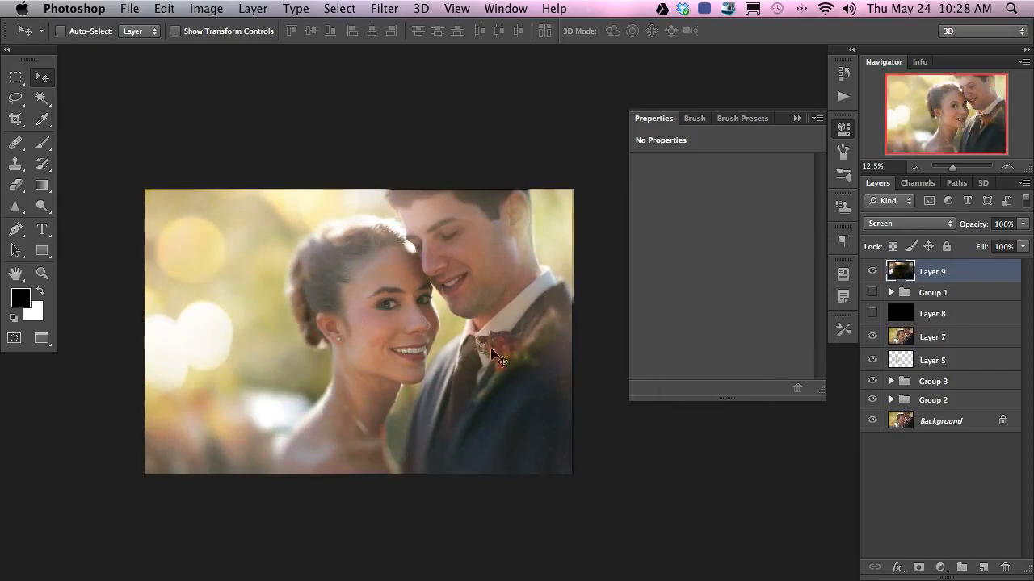
mouse_move(368, 407)
mouse_down()
mouse_move(415, 407)
mouse_move(352, 401)
mouse_move(371, 402)
mouse_up()
drag(464, 397, 429, 399)
click(908, 223)
click(690, 195)
key(shift+alt+n)
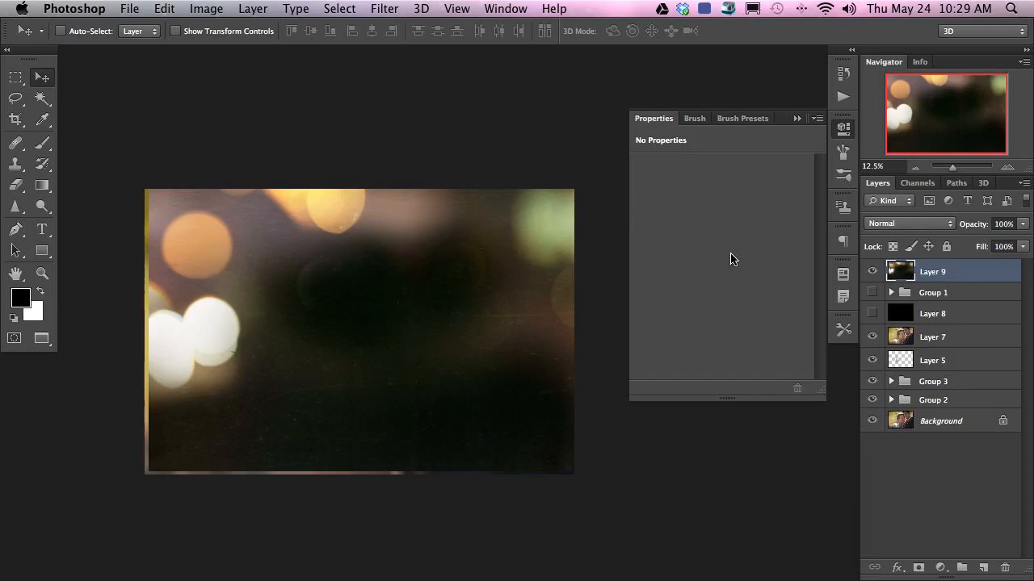
key(Delete)
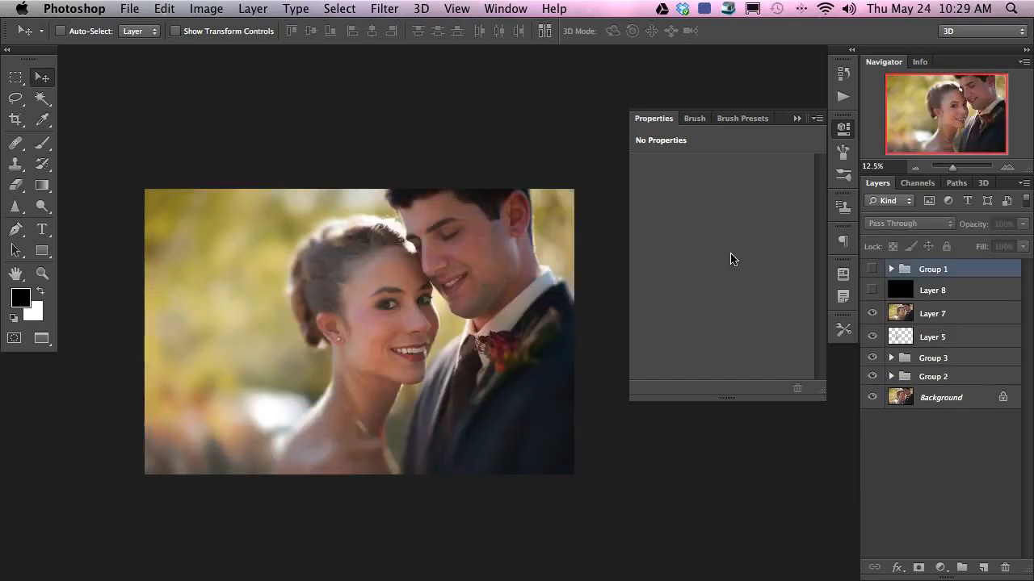
key(ctrl+z)
Realign the merged overlay layer over the portrait and duplicate it into a new document.
drag(368, 355, 422, 406)
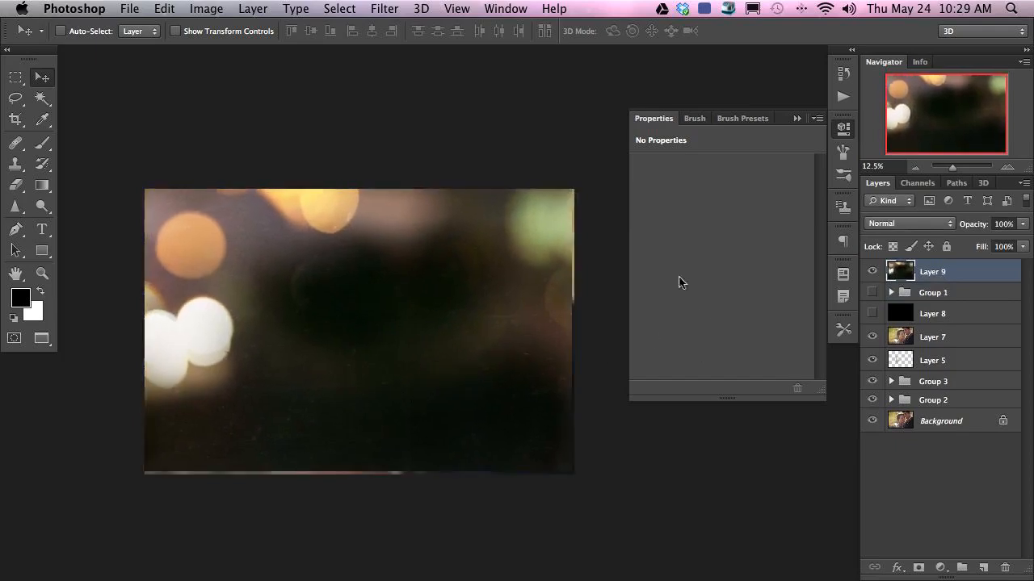
right_click(969, 276)
click(799, 68)
click(344, 275)
click(341, 317)
click(519, 209)
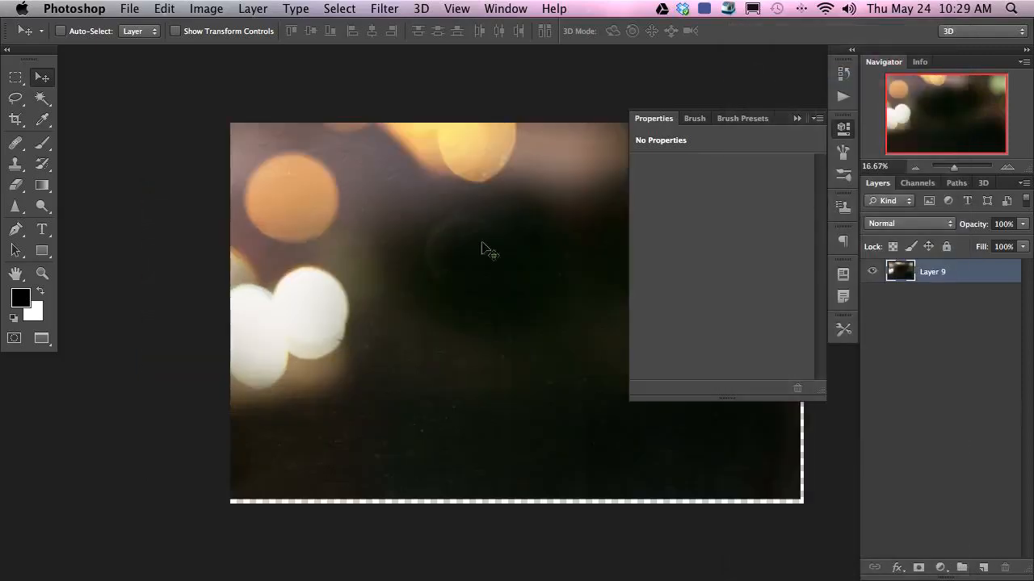
Run Reveal All on the new document and crop off the transparent strips along its lower and right edges.
scroll(485, 250, right, 5)
click(206, 8)
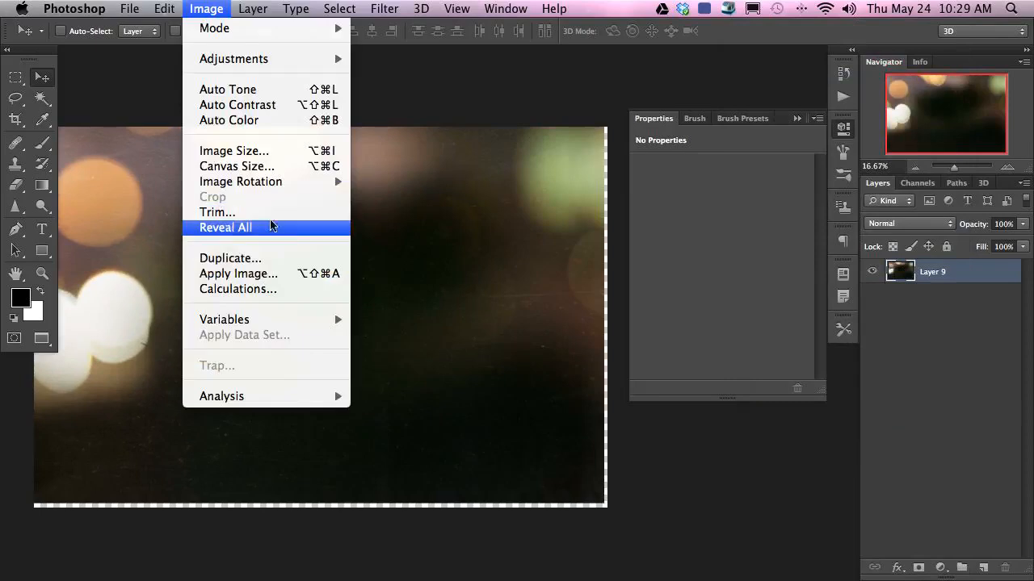
click(226, 226)
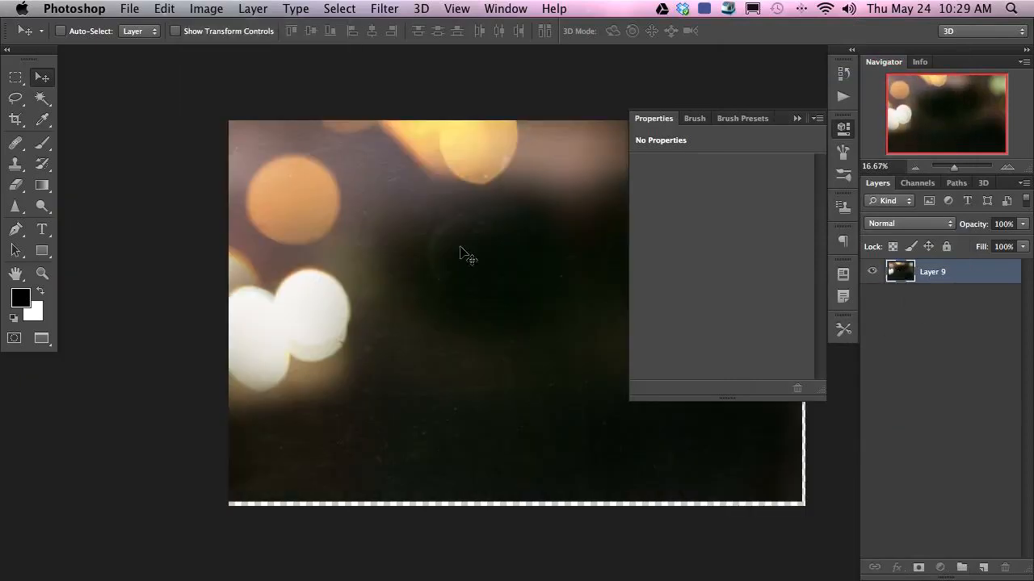
scroll(420, 348, right, 4)
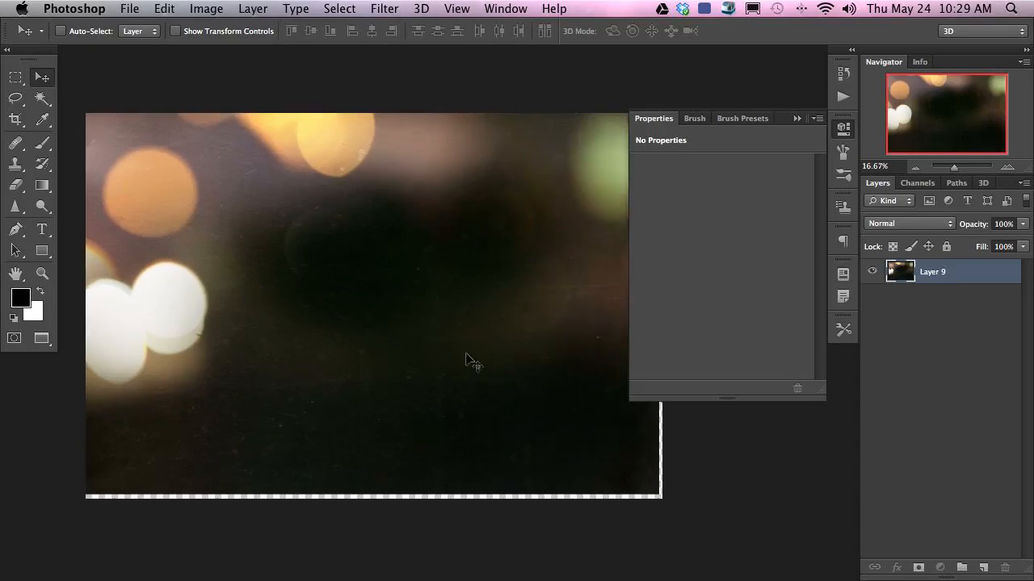
key(c)
drag(662, 496, 655, 491)
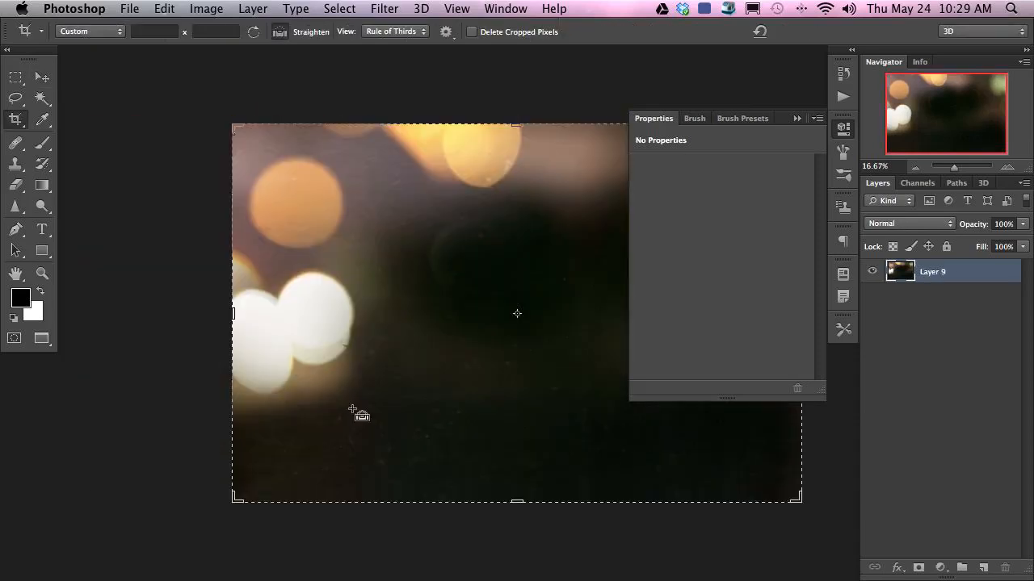
Save the merged texture in the Textures folder as a JPEG named Combined, with Maximum quality 12 and Progressive format.
key(super+s)
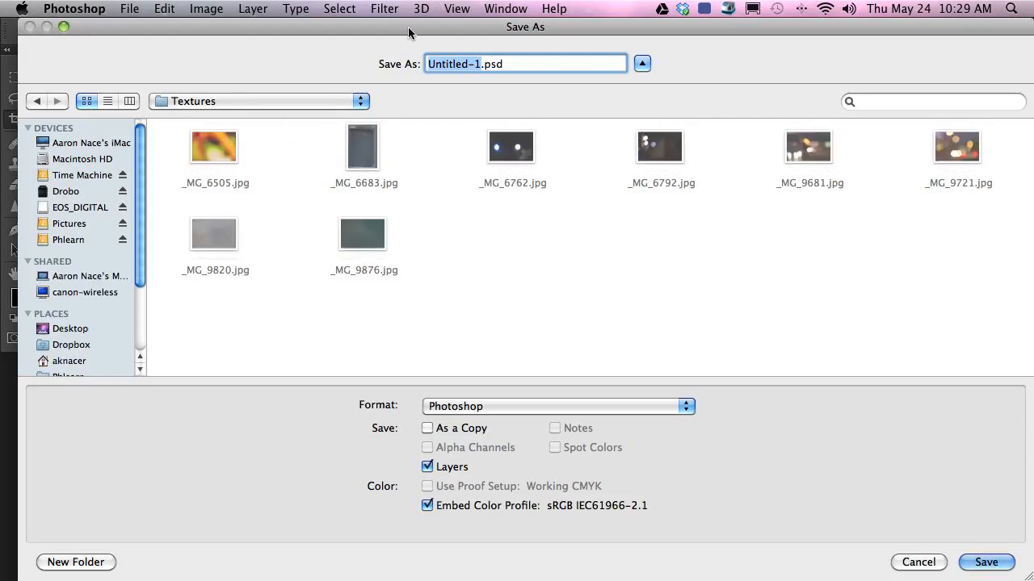
text(Combines)
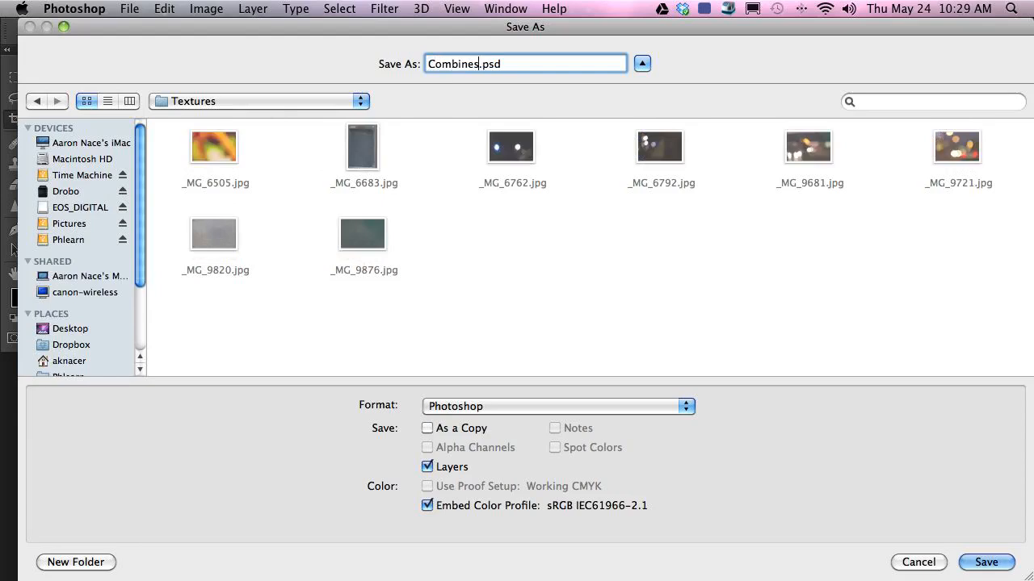
key(BackSpace)
text(d)
click(545, 408)
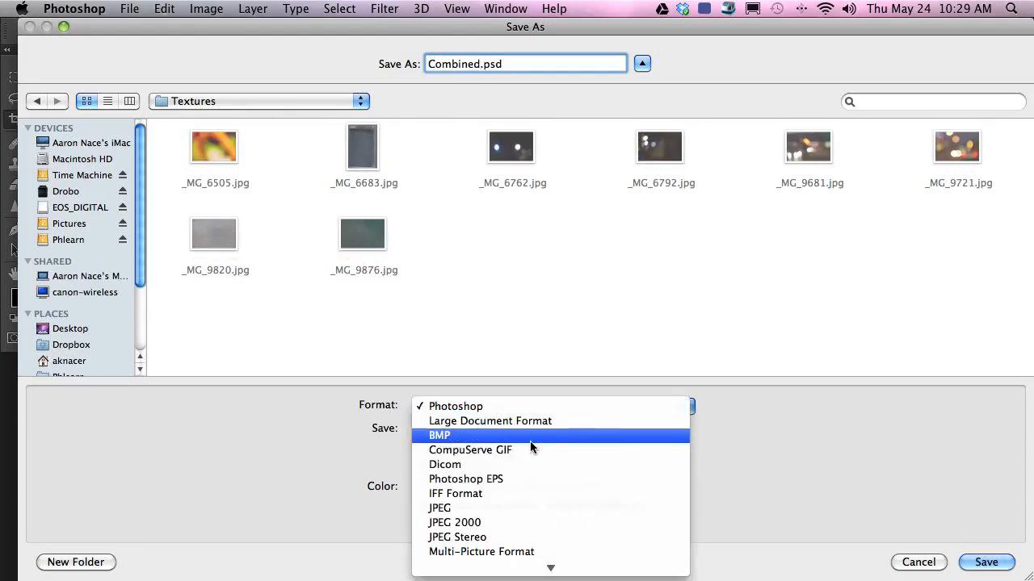
click(525, 509)
click(985, 562)
click(873, 368)
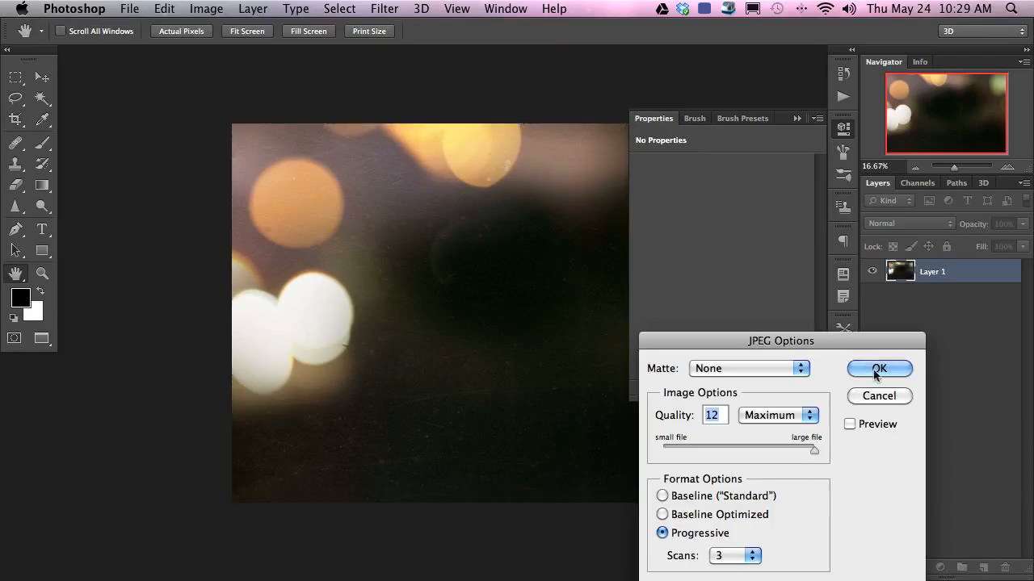
Return to the 2N3_2028.jpg document, hide its merged Layer 9 and show the image in full-screen mode.
key(c)
key(shift+f)
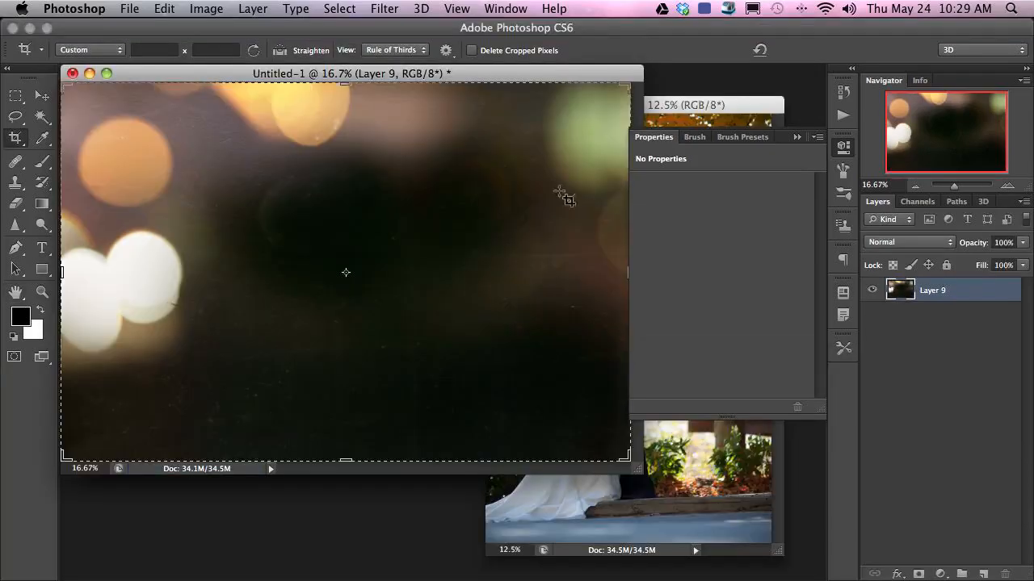
click(675, 109)
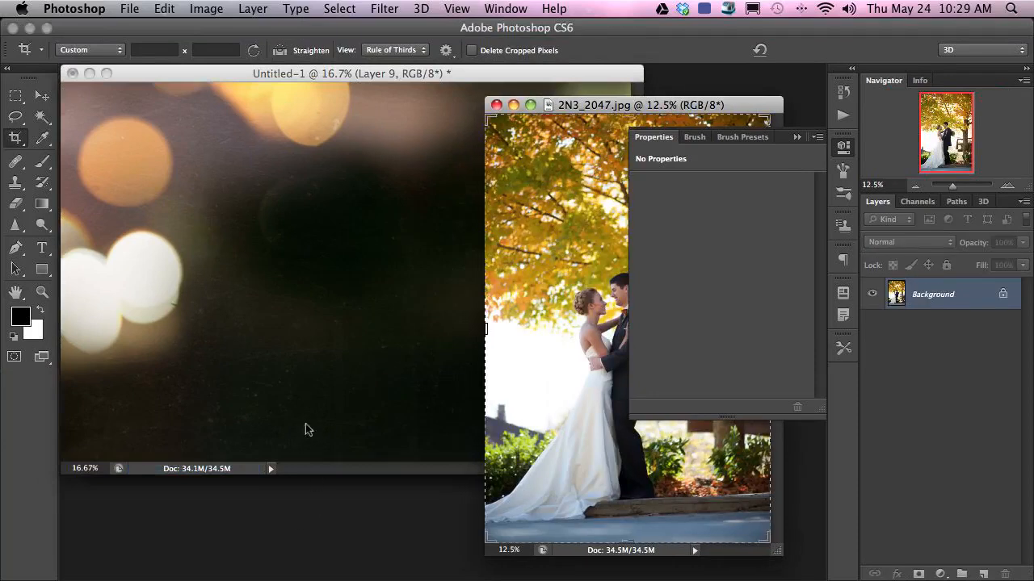
key(F9)
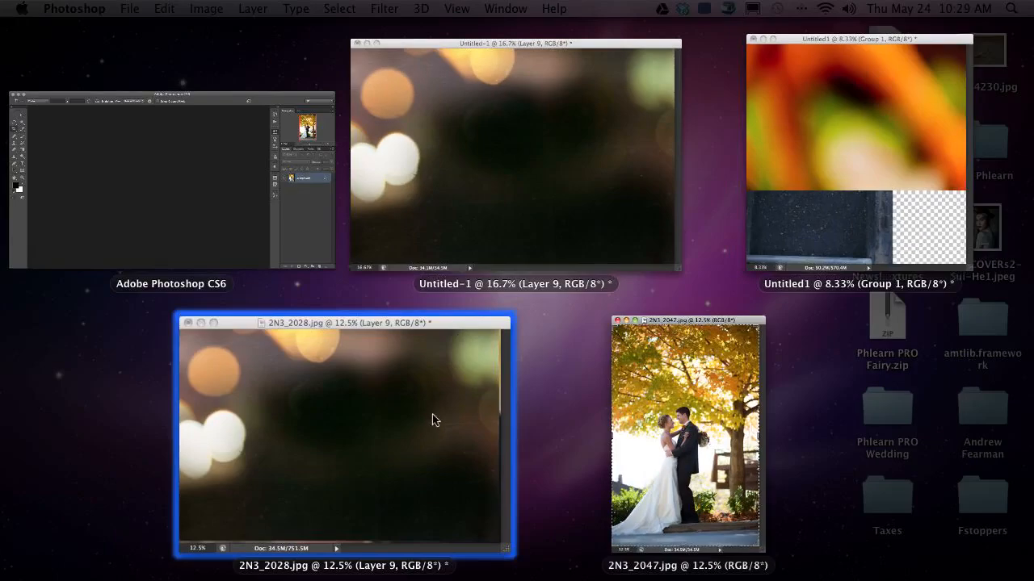
click(495, 208)
key(c)
key(F9)
click(414, 425)
click(878, 288)
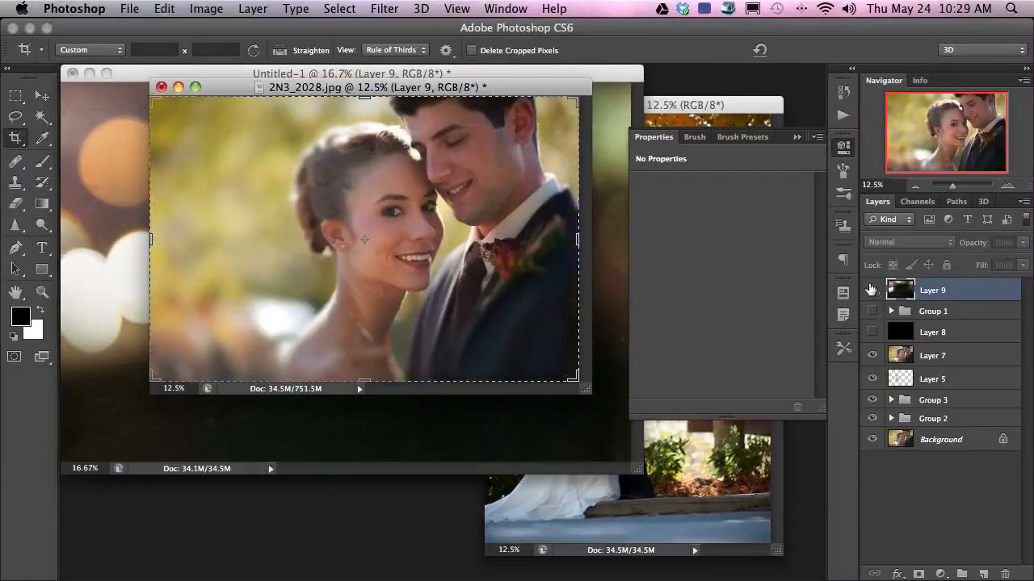
key(f)
Delete the black Layer 8 and make the Group 1 overlays visible again.
drag(521, 380, 398, 367)
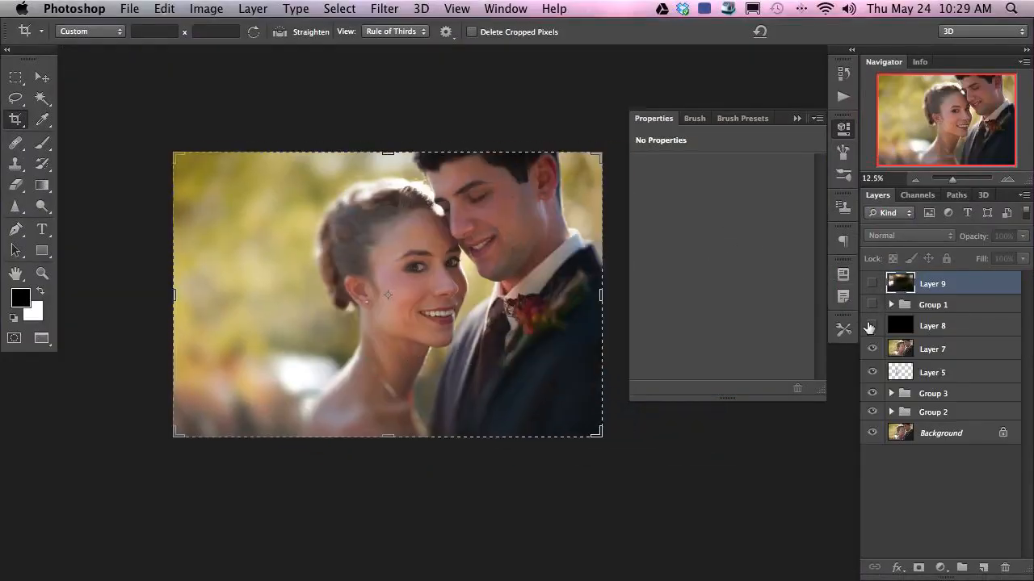
click(873, 326)
click(902, 327)
key(BackSpace)
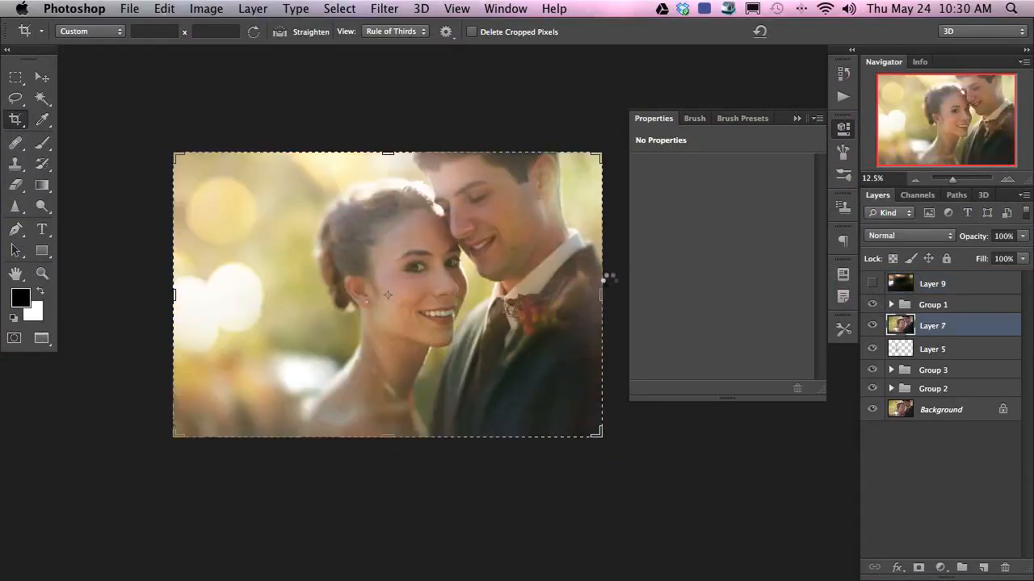
Cancel the repeated blur filter on Layer 7 and collapse the Properties panel to clear the view of the portrait.
key(super+f)
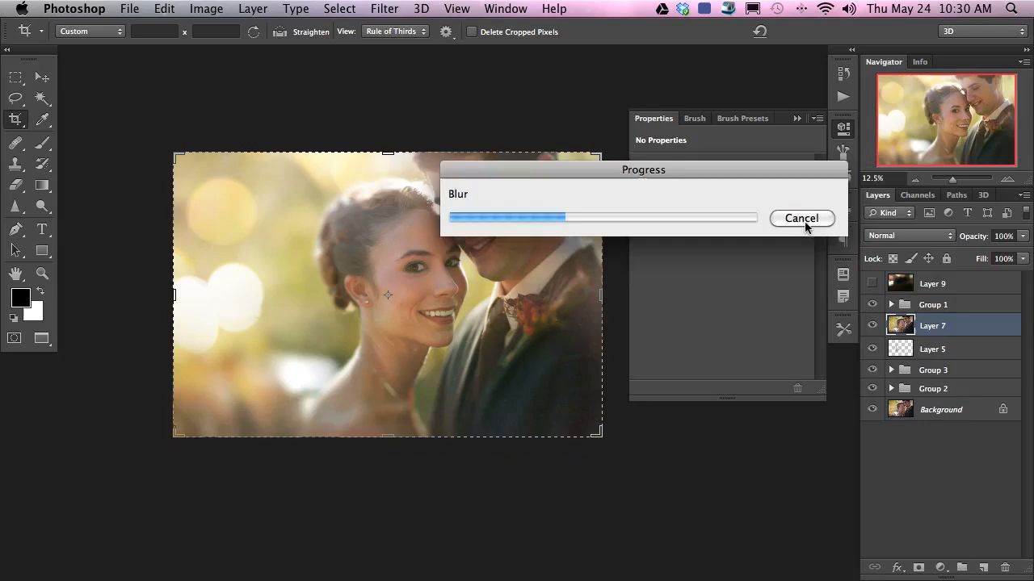
click(801, 218)
key(super+equal)
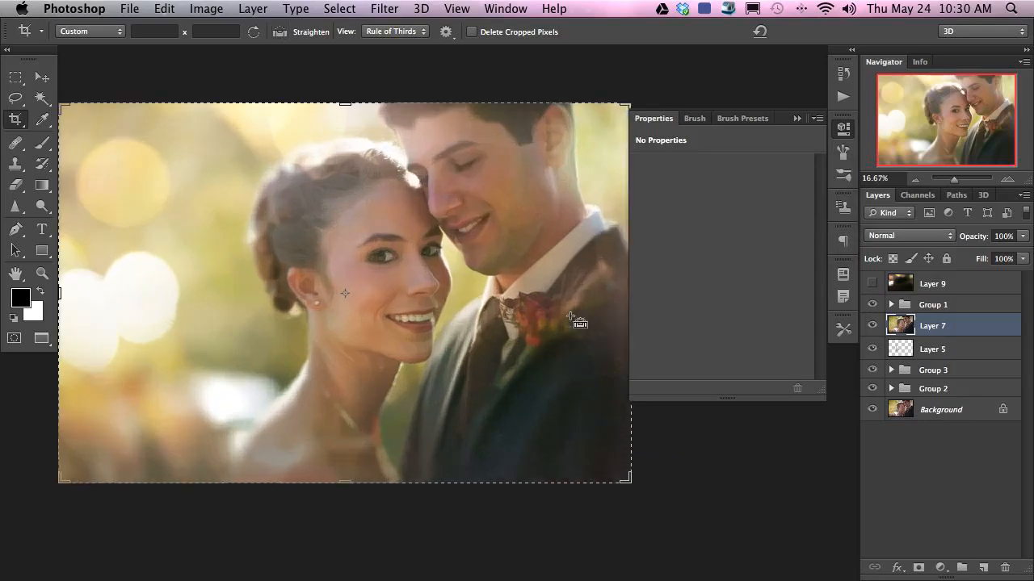
drag(529, 282, 576, 301)
click(844, 127)
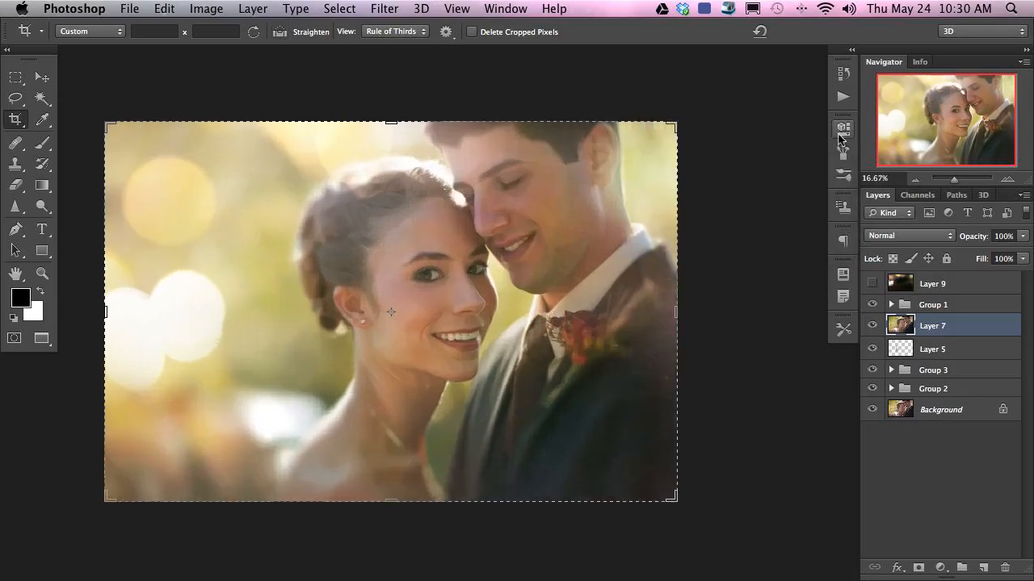
drag(493, 376, 541, 353)
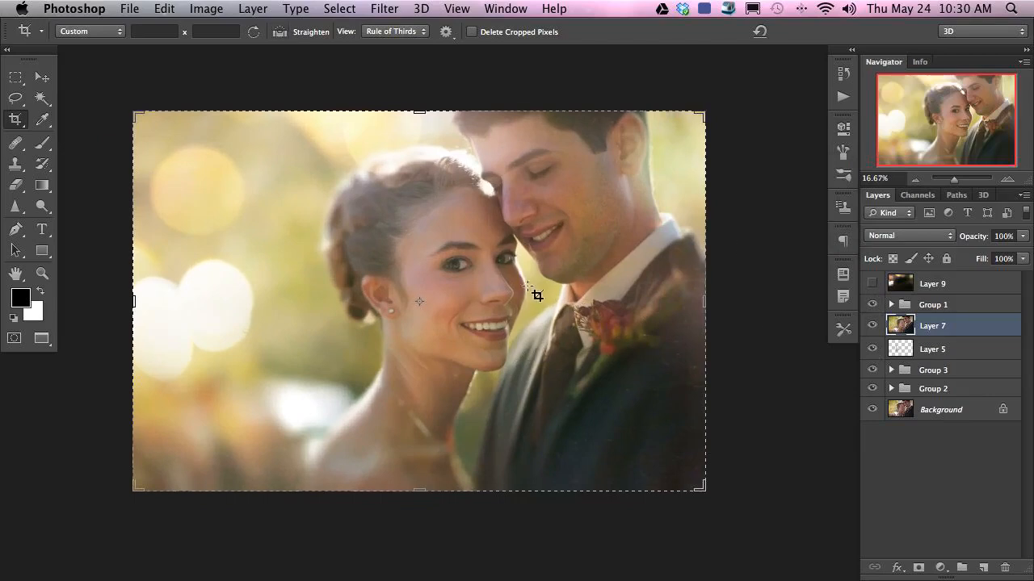
key(b)
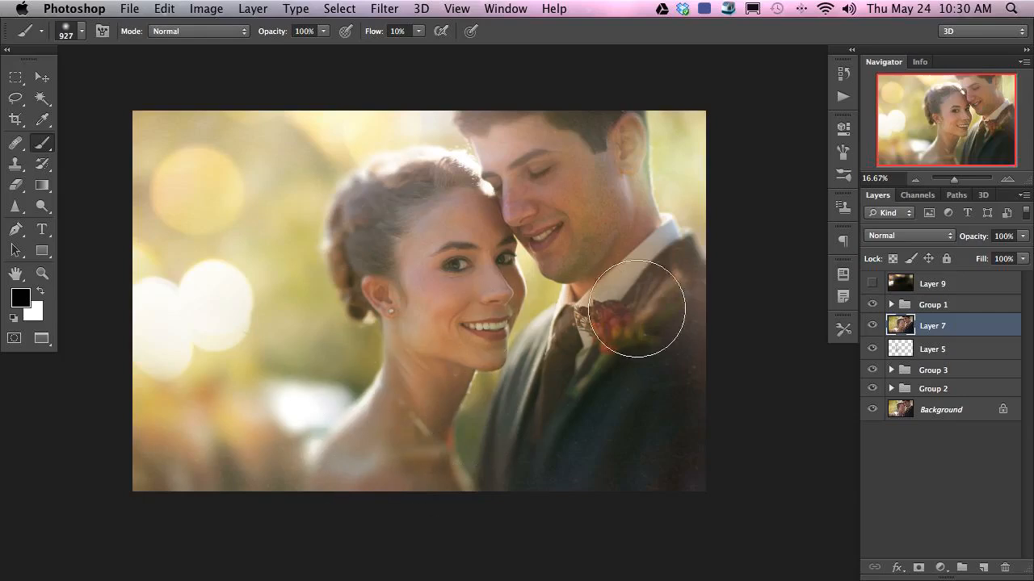
Compare the portrait with and without the Group 1 overlays, both at full view and close up.
key(super+minus)
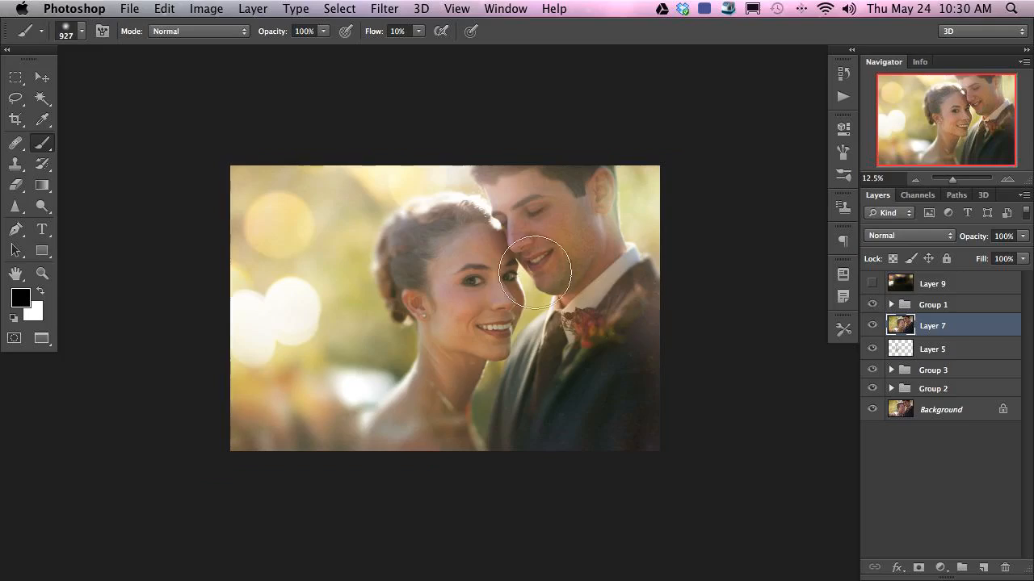
click(872, 304)
click(872, 304)
click(873, 305)
click(872, 304)
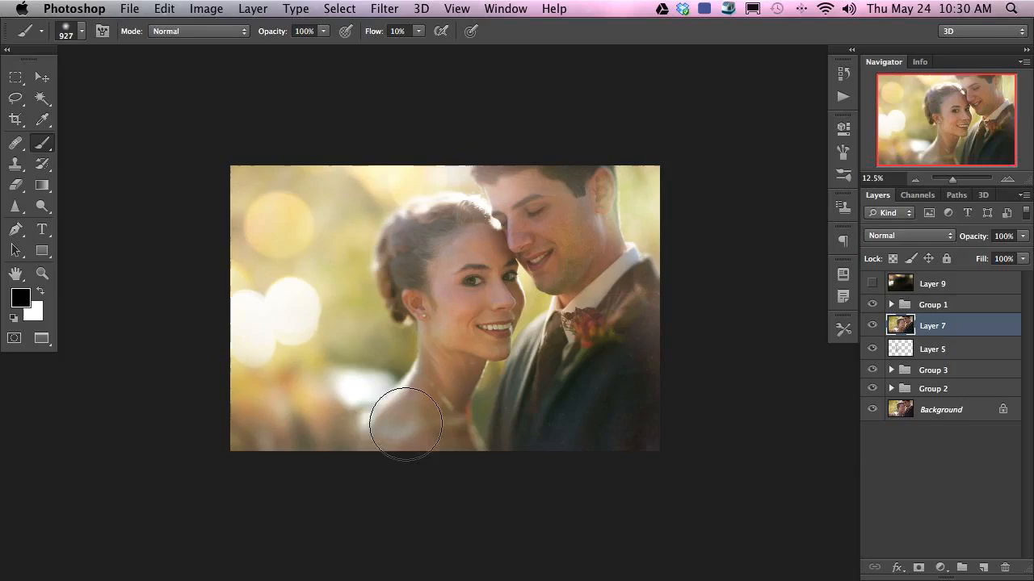
key(super+plus)
key(super+plus)
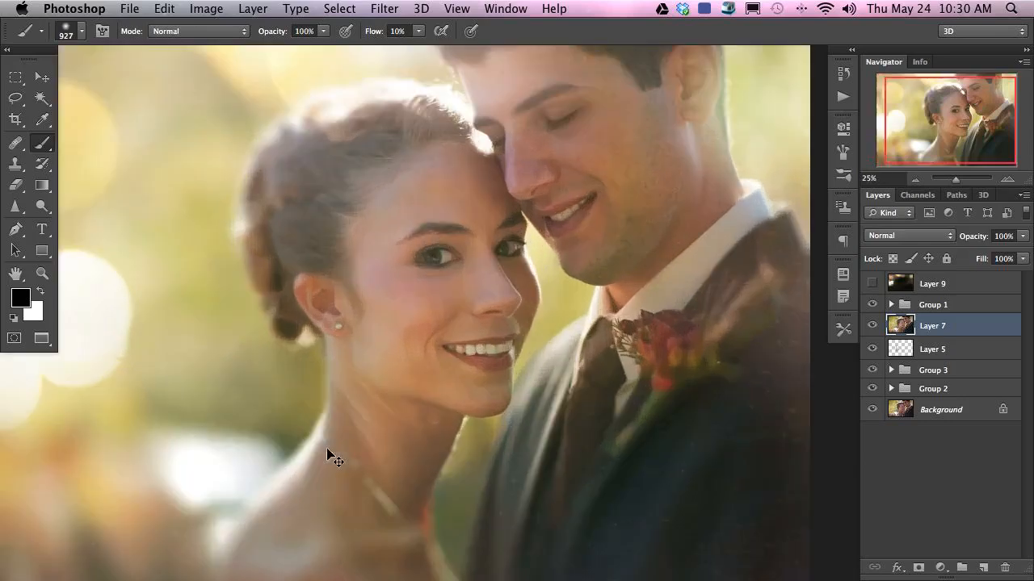
key(super+minus)
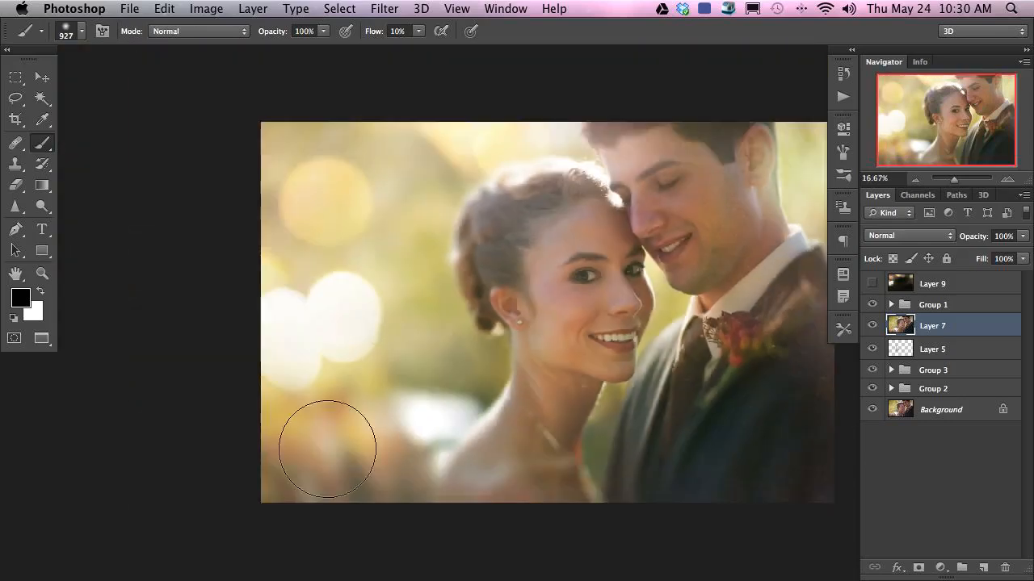
scroll(396, 460, right, 5)
click(871, 305)
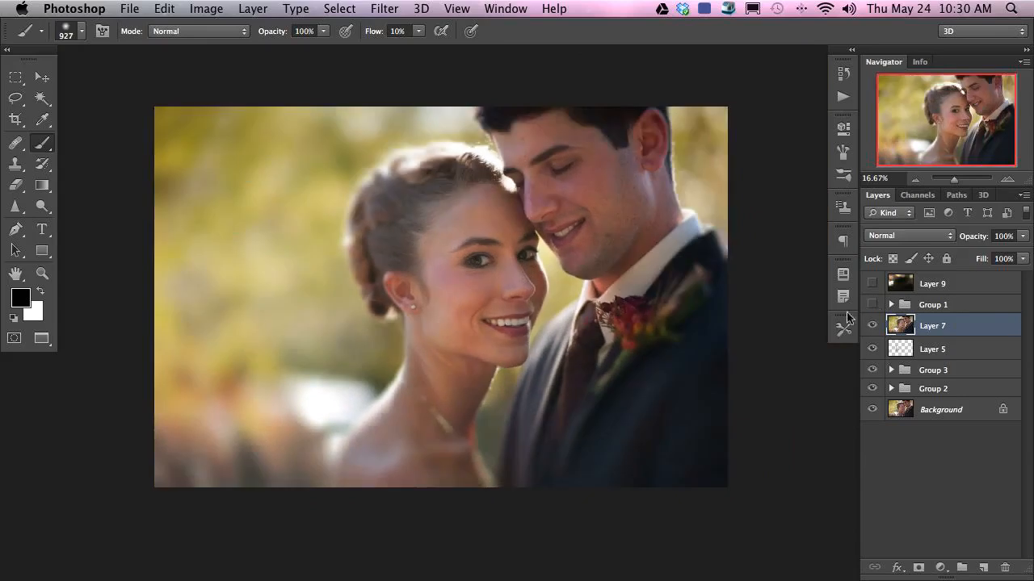
click(871, 305)
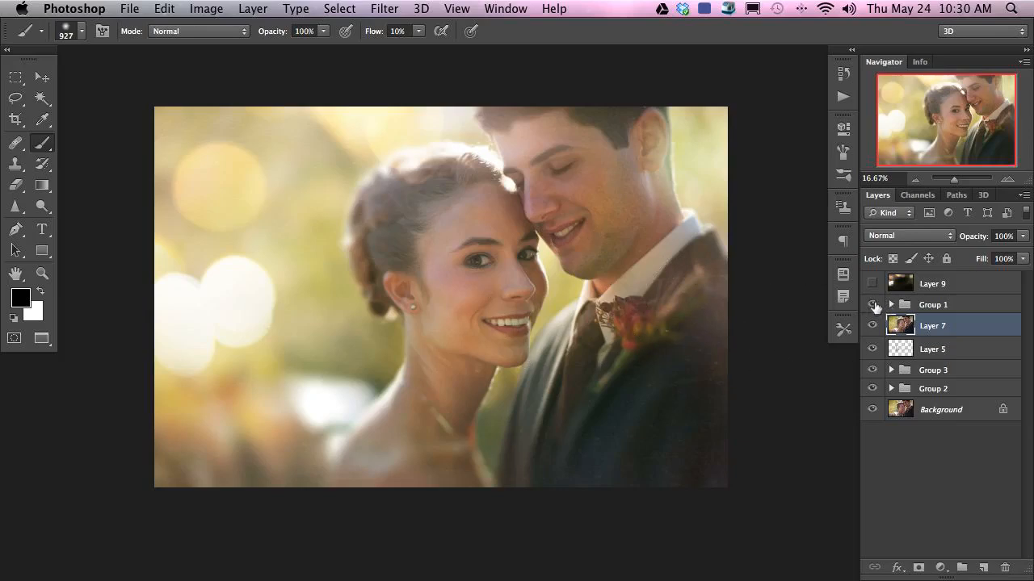
click(872, 305)
mouse_move(351, 425)
mouse_down()
mouse_move(369, 450)
mouse_move(381, 431)
mouse_move(360, 452)
mouse_up()
alt+click(370, 449)
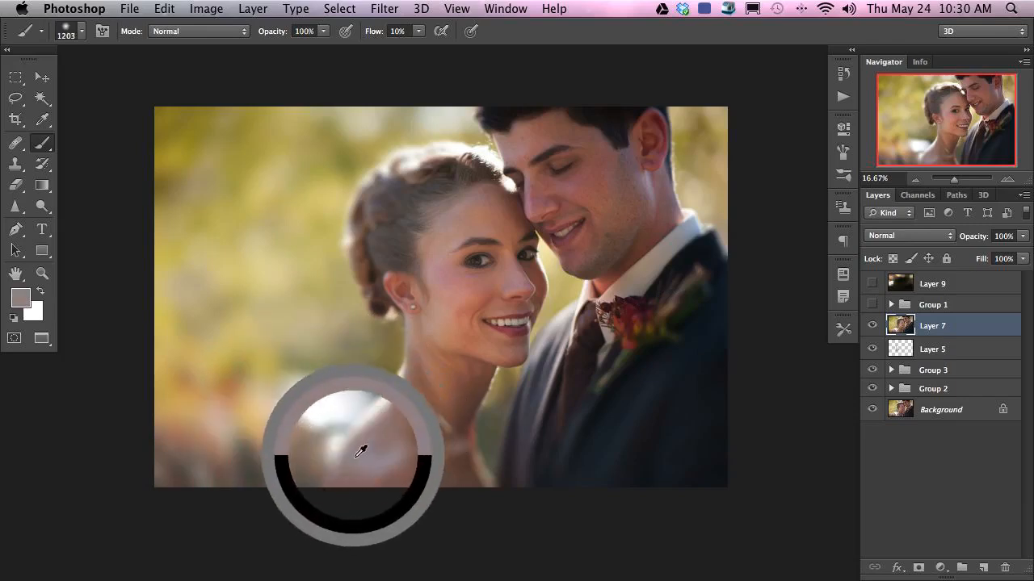
click(872, 304)
mouse_move(338, 451)
mouse_down()
mouse_move(296, 439)
mouse_move(380, 438)
mouse_up()
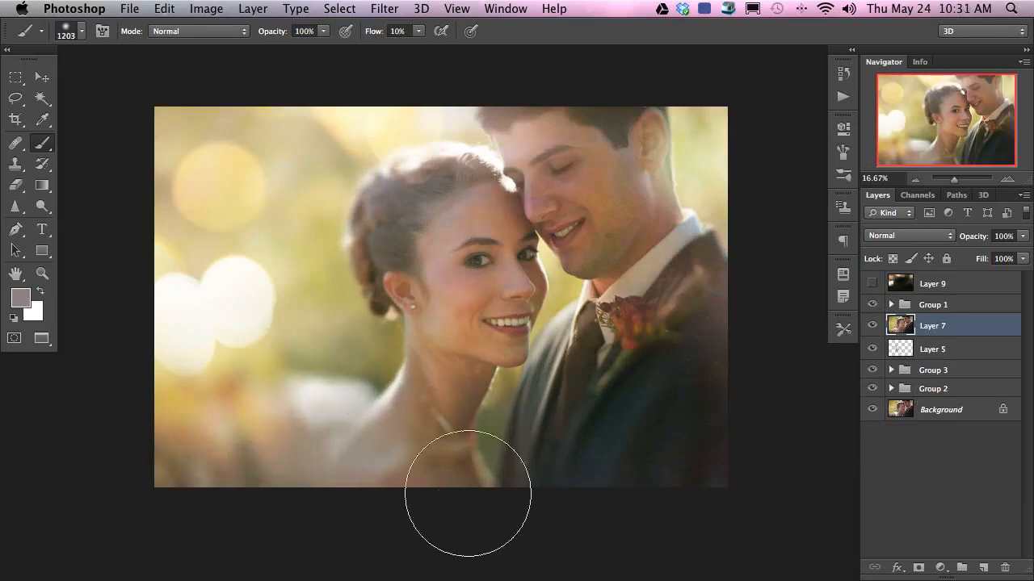
click(872, 305)
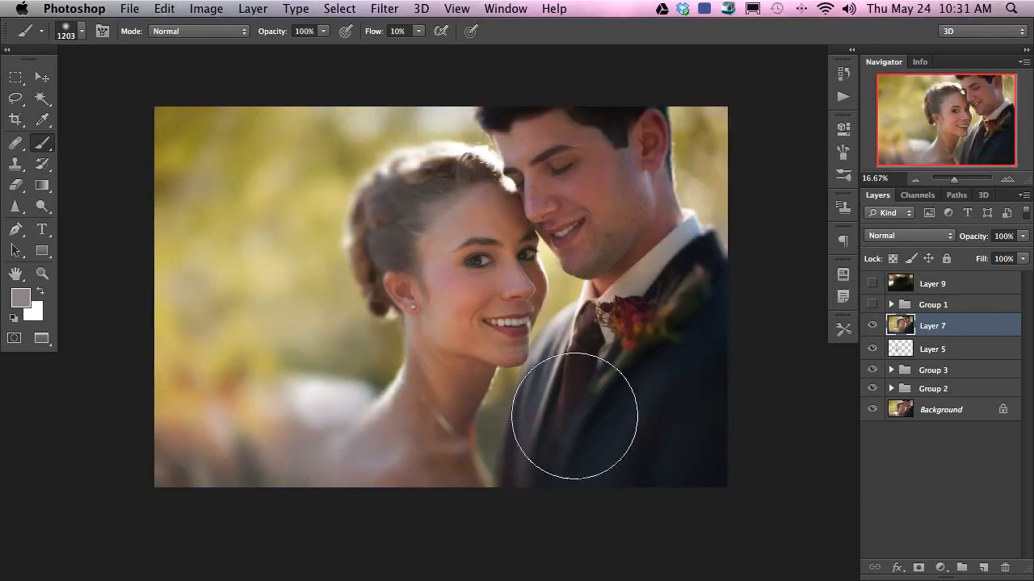
alt+click(491, 441)
click(872, 304)
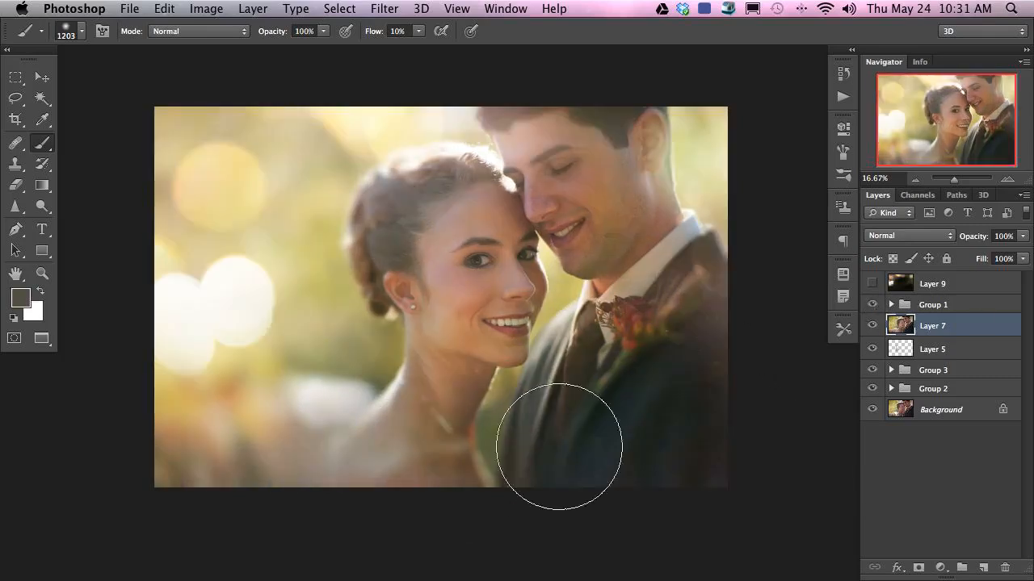
drag(525, 478, 503, 439)
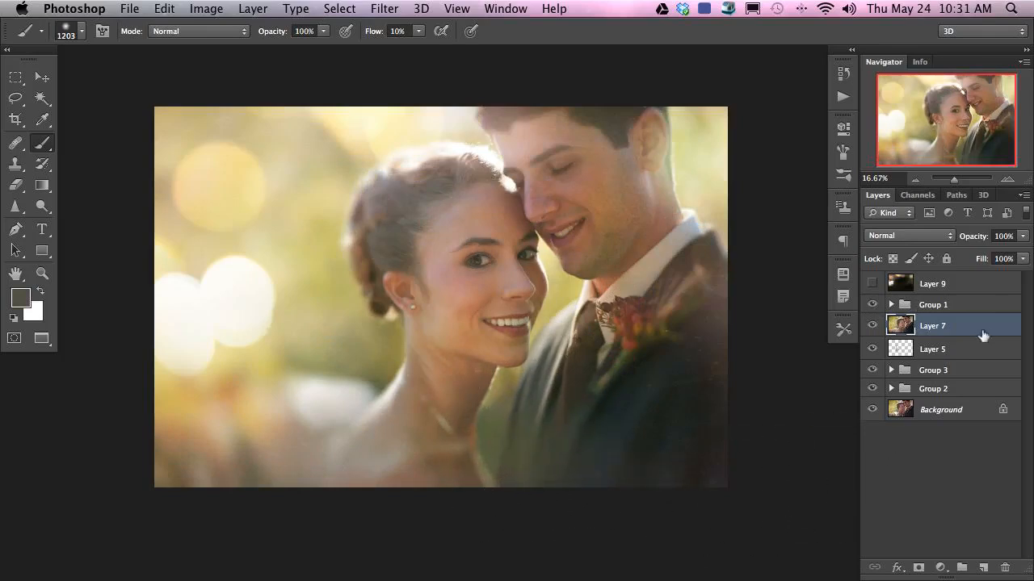
click(873, 306)
alt+click(710, 211)
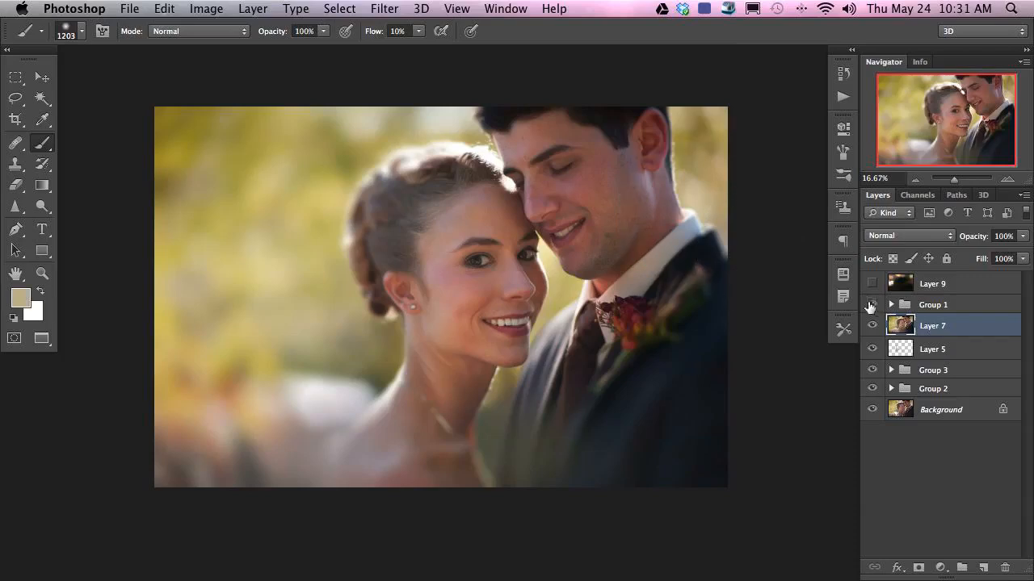
click(872, 305)
mouse_move(726, 233)
mouse_down()
mouse_move(699, 206)
mouse_move(713, 321)
mouse_move(730, 308)
mouse_move(727, 367)
mouse_up()
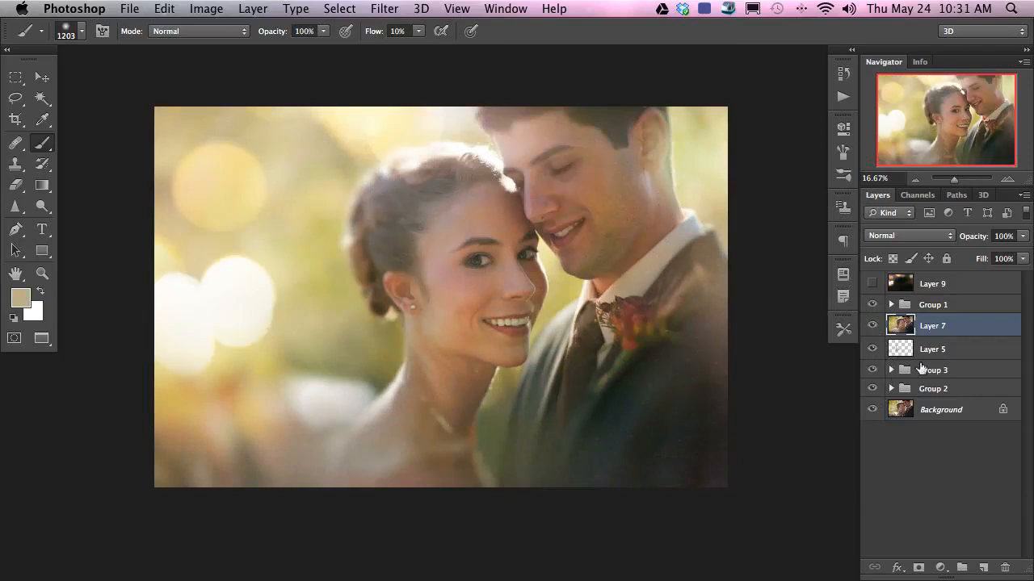
click(869, 306)
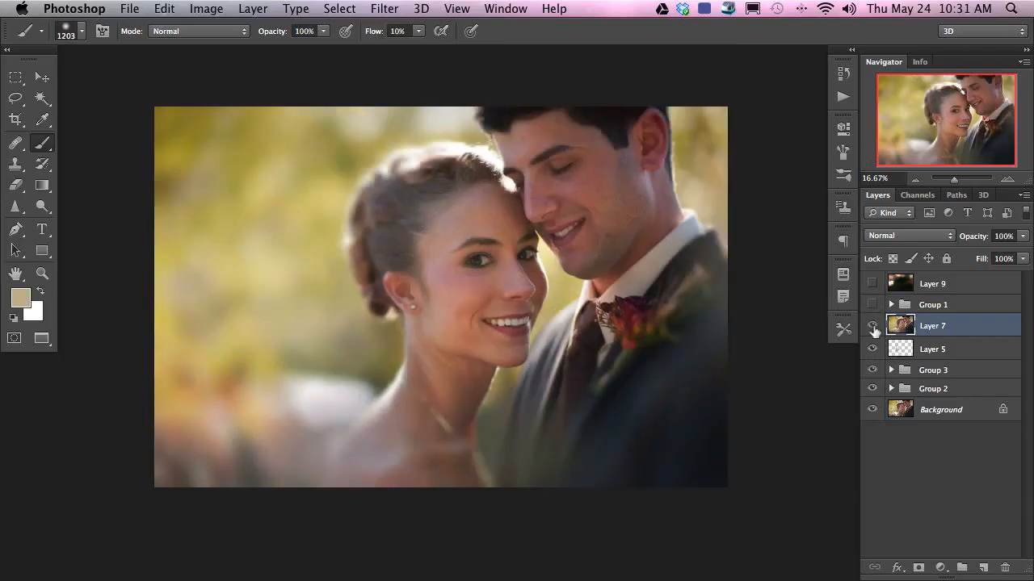
key(super+alt+z)
key(super+alt+z)
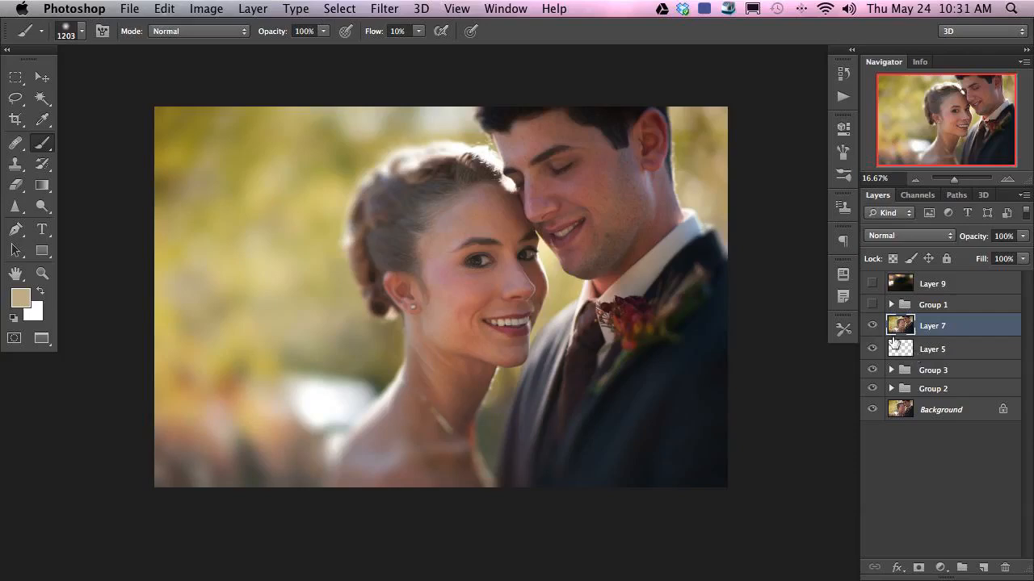
Create a new empty layer directly above Layer 7 and check it with the Group 1 overlays shown and hidden.
key(super+shift+alt+n)
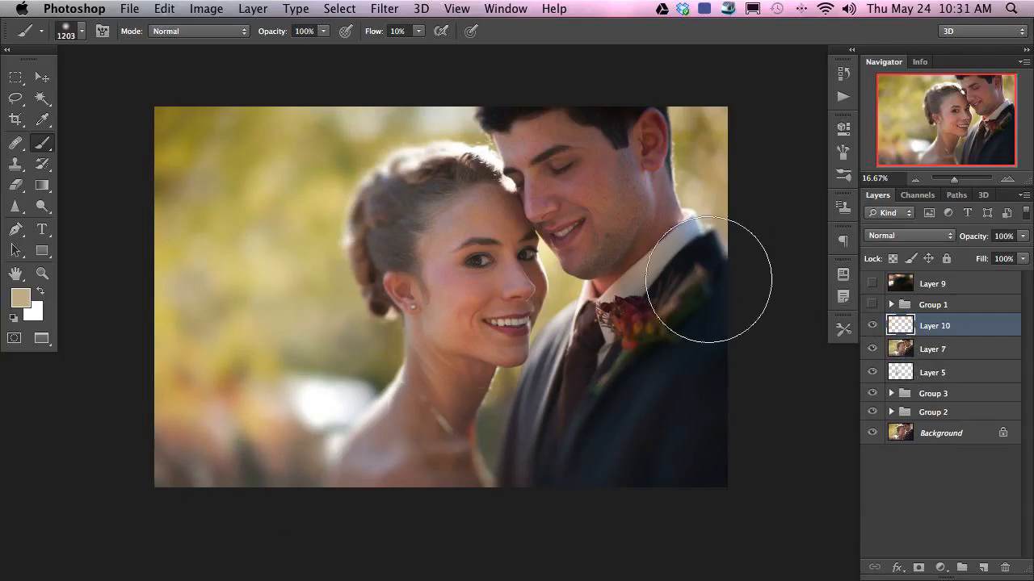
click(872, 304)
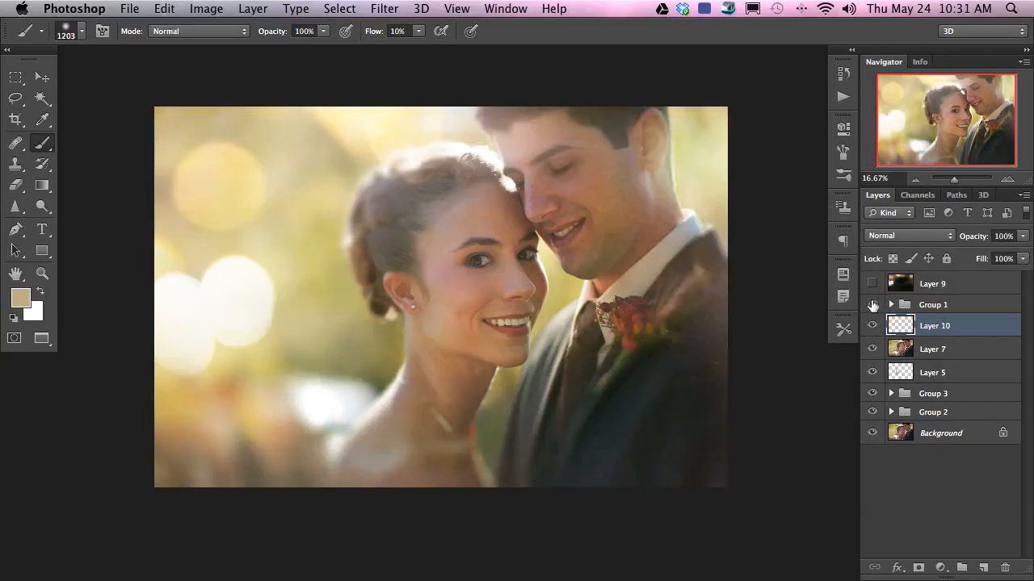
click(873, 305)
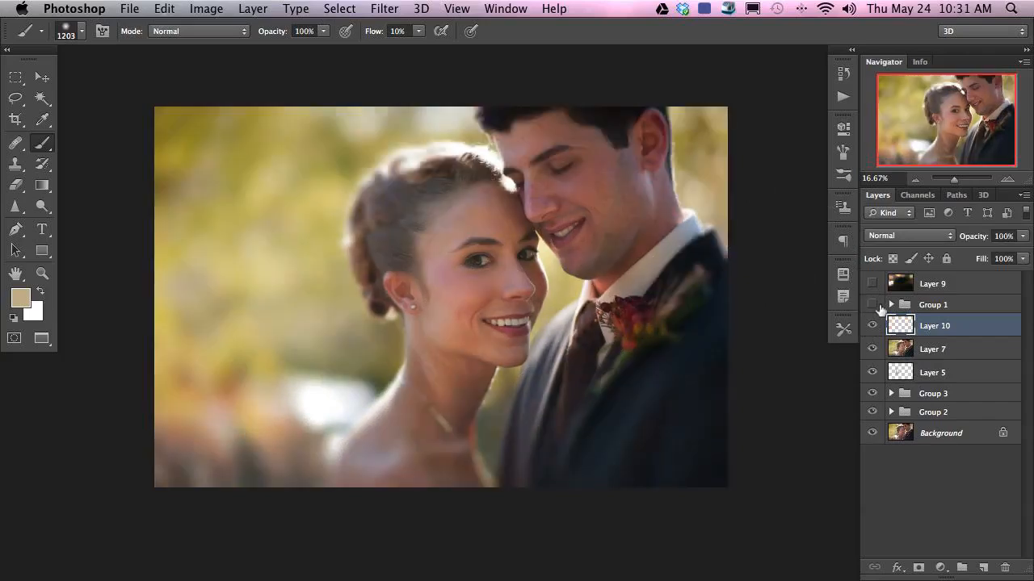
click(873, 304)
click(873, 308)
click(873, 311)
alt+click(700, 137)
mouse_move(663, 173)
mouse_down()
mouse_move(670, 143)
mouse_move(611, 173)
mouse_move(629, 198)
mouse_move(692, 208)
mouse_up()
key(super+z)
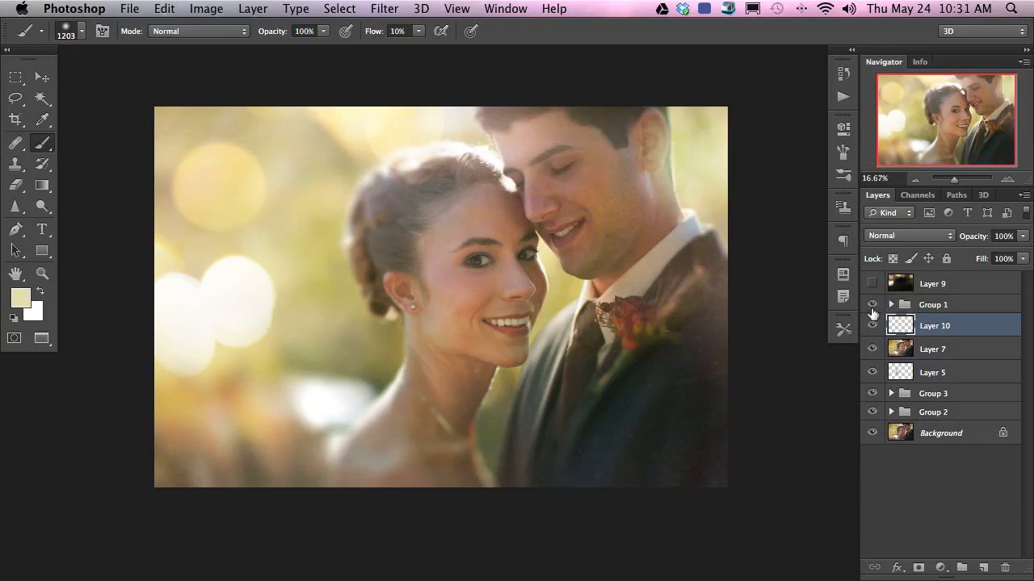
Hide Group 1 to sample the background tone beside the groom, then paint soft haze over his shoulder on Layer 10 with the overlays visible.
click(873, 305)
alt+click(687, 158)
alt+click(688, 155)
click(873, 305)
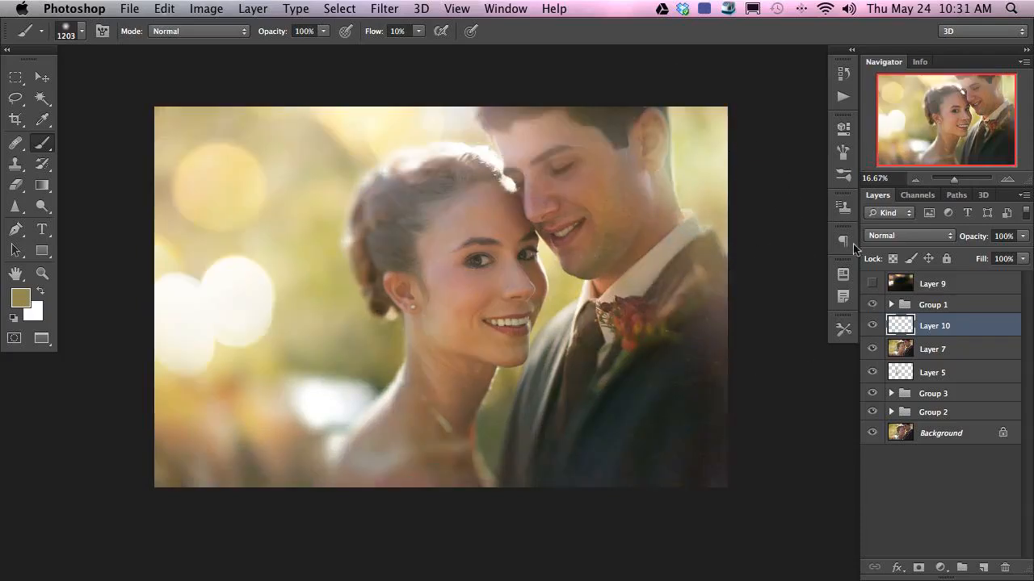
Sample yellow and olive background tones with Group 1 hidden and paint them softly over the bride's hair and the background beside her shoulder.
click(873, 305)
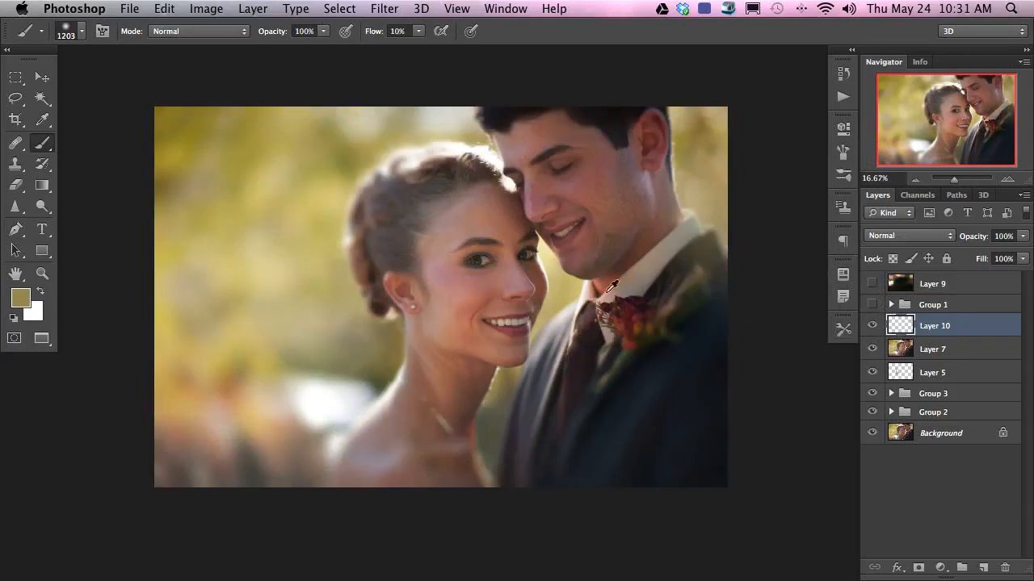
alt+click(242, 244)
click(872, 304)
drag(325, 291, 388, 293)
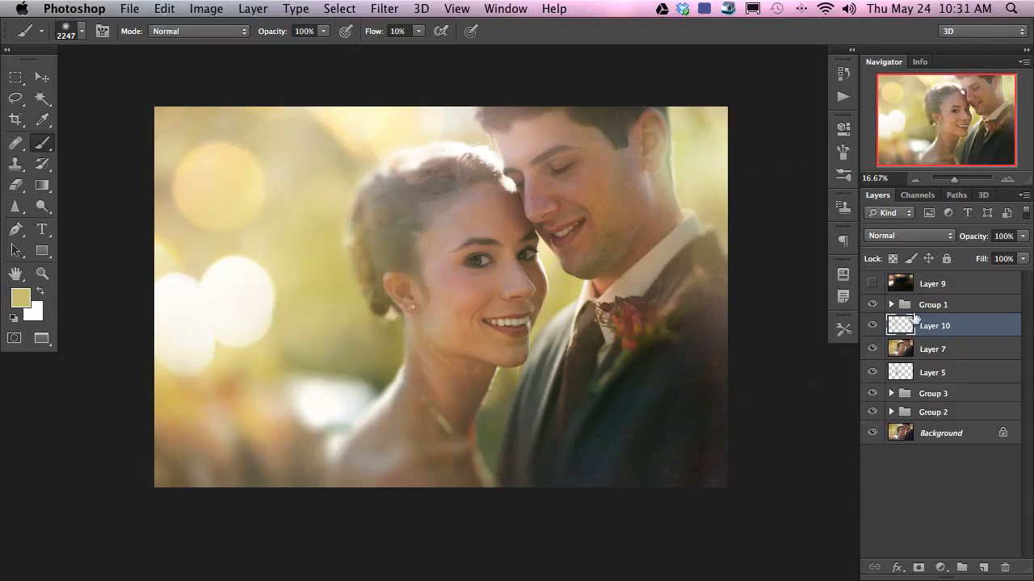
click(872, 304)
alt+click(376, 374)
click(872, 304)
mouse_move(281, 416)
mouse_down()
mouse_move(304, 397)
mouse_move(337, 409)
mouse_up()
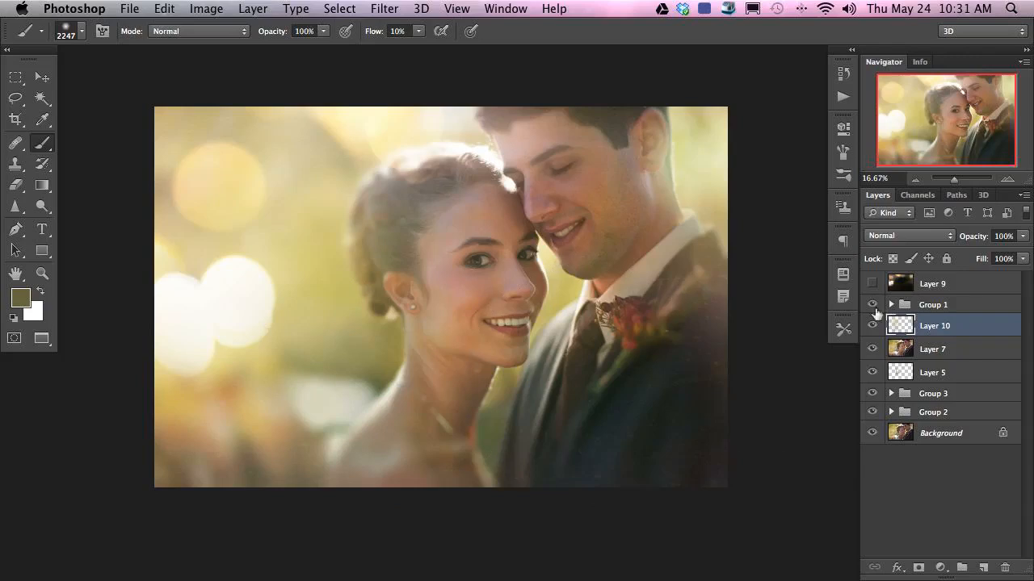
Sample a pale tone and a dark green with Group 1 hidden and paint soft haze around the bride's shoulder and lower neckline on Layer 10.
click(872, 304)
alt+click(378, 409)
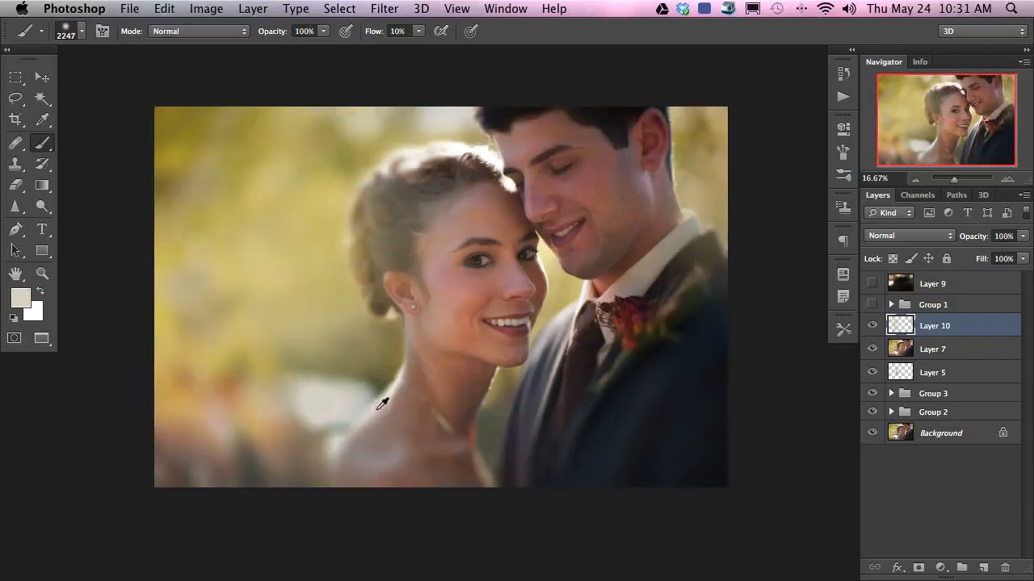
click(872, 305)
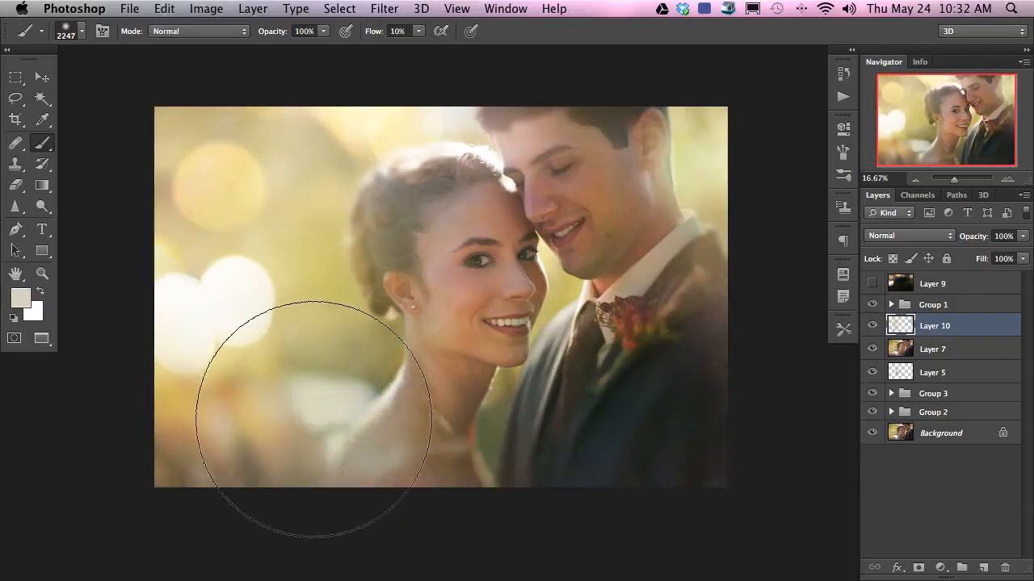
click(872, 304)
alt+click(496, 439)
drag(500, 434, 392, 446)
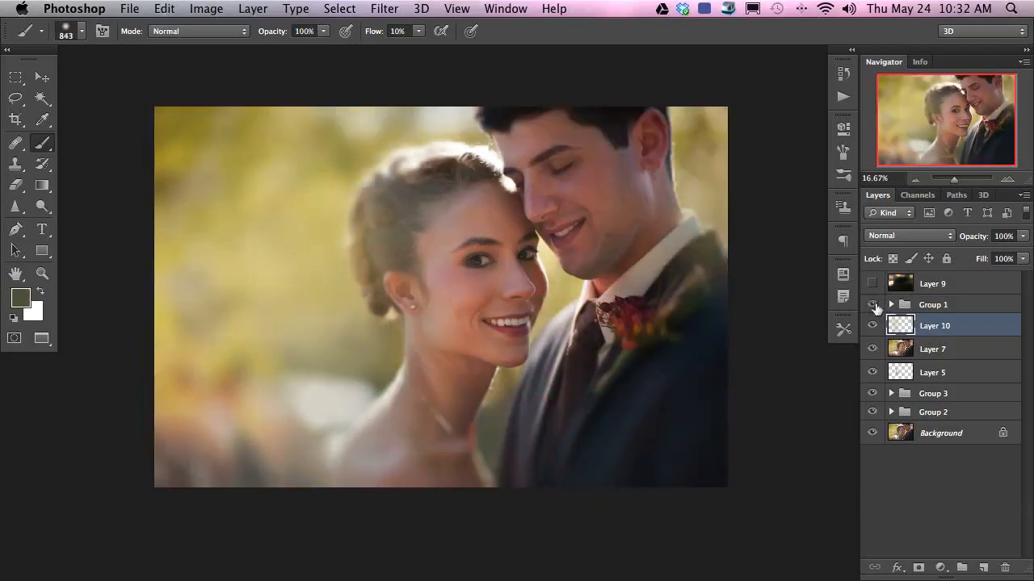
click(872, 304)
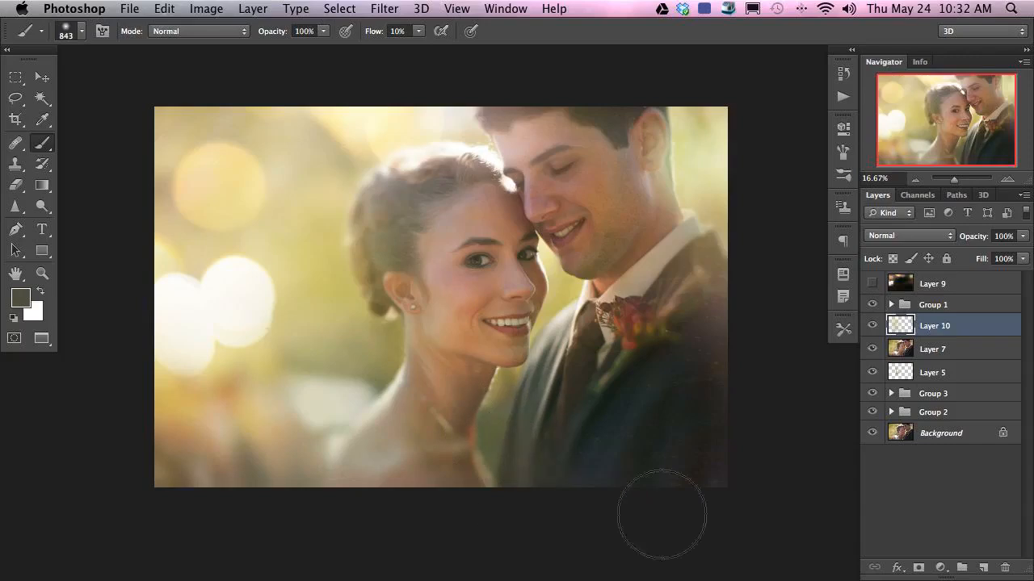
Compare the whole portrait with and without the haze painted on Layer 10 and the Group 1 overlays.
key(super+minus)
drag(602, 373, 531, 372)
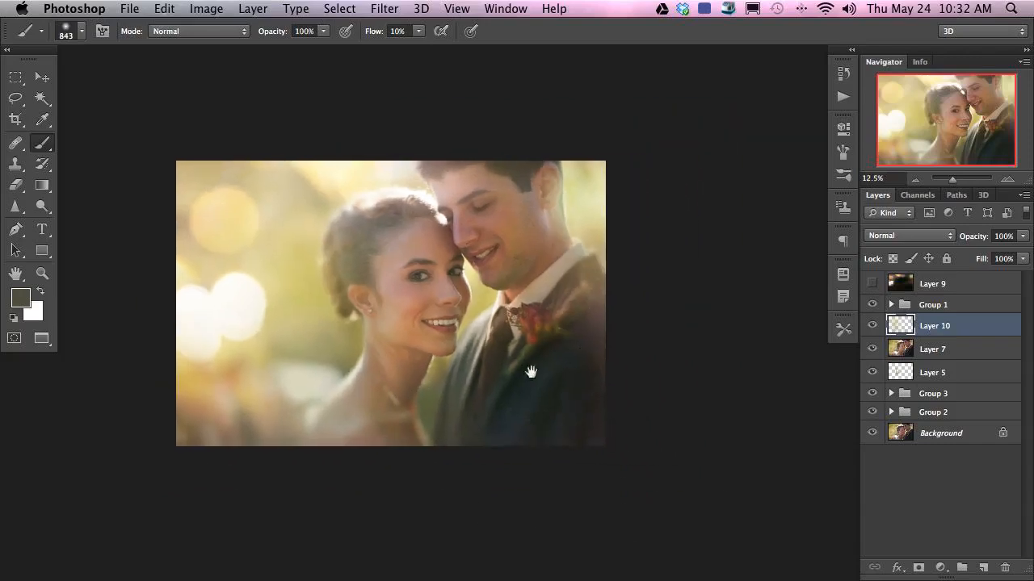
click(872, 325)
click(872, 325)
click(872, 325)
click(872, 325)
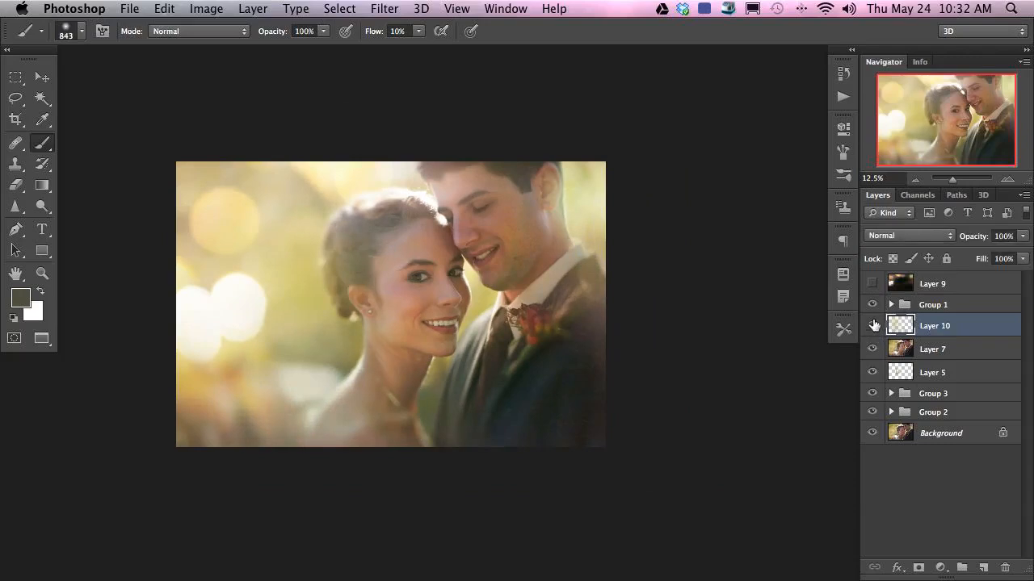
click(873, 304)
click(873, 305)
Paint black on the mask of the lowest overlay in Group 1 over the groom's ear and neck, then collapse the group.
click(889, 307)
click(891, 306)
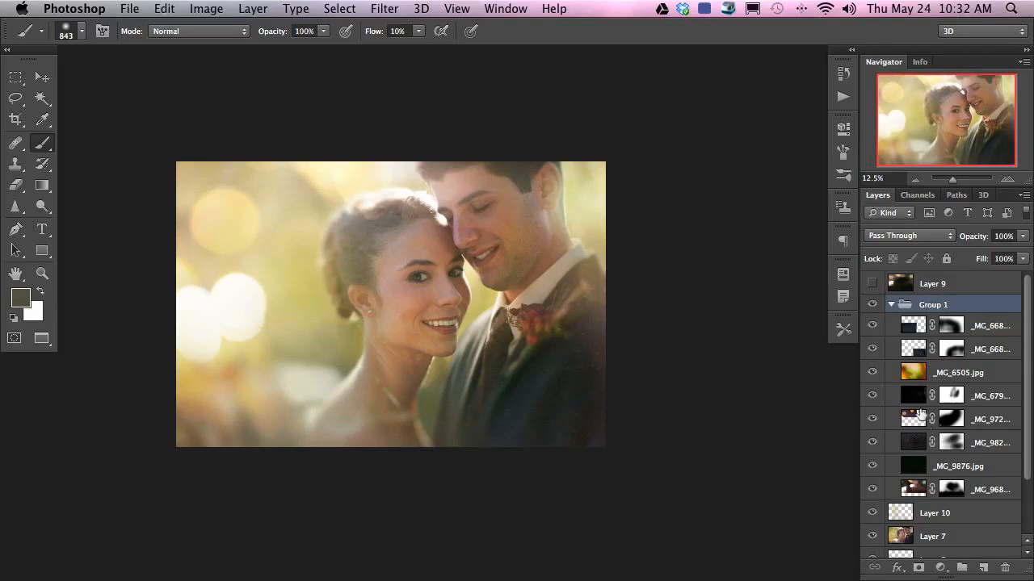
click(872, 490)
click(873, 490)
click(872, 489)
click(872, 489)
click(953, 489)
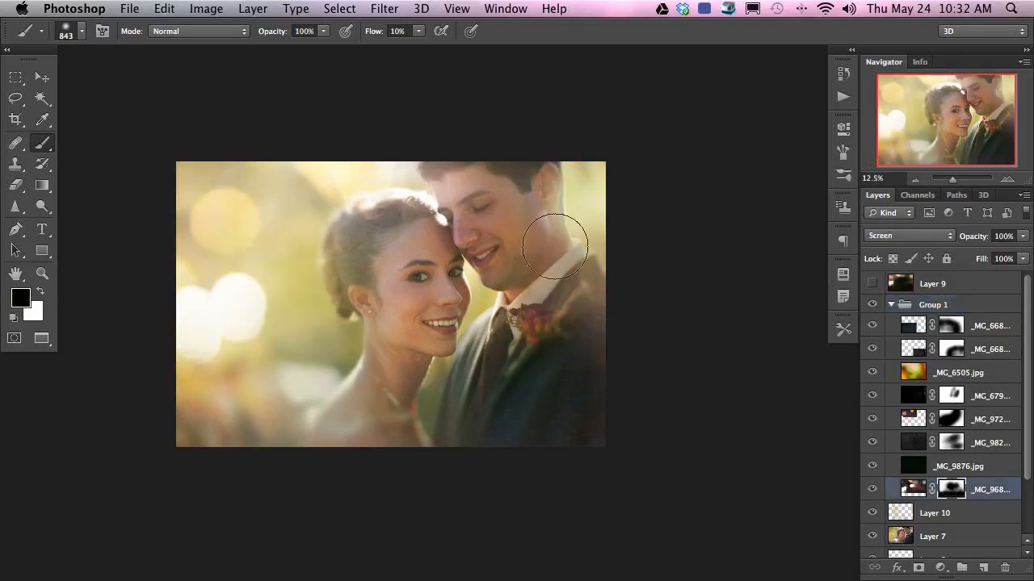
drag(547, 223, 565, 211)
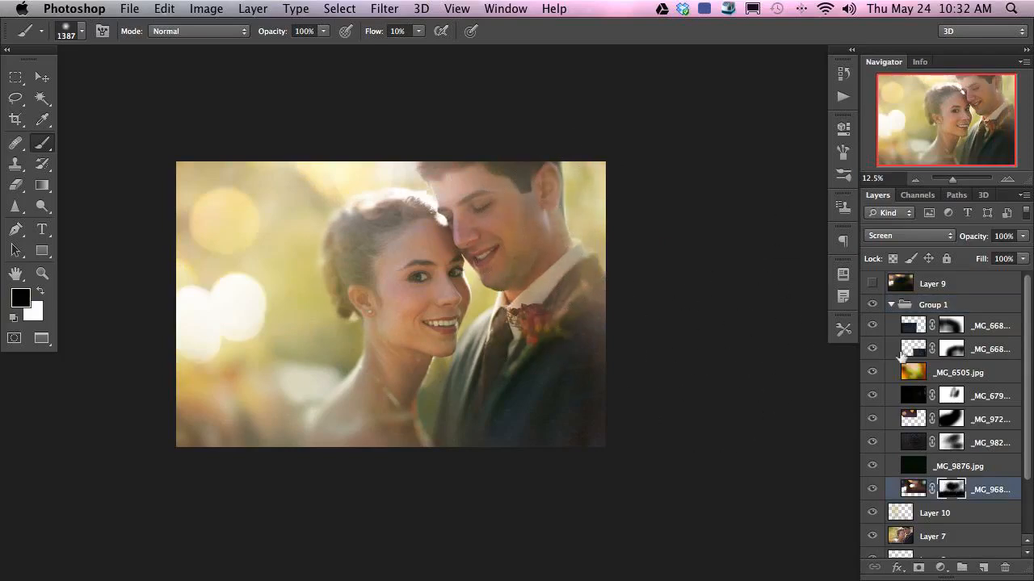
click(890, 307)
Examine how the painted haze on Layer 10 blends with the portrait, with Group 1 both shown and hidden.
click(872, 326)
double_click(871, 327)
click(870, 330)
click(871, 331)
click(870, 332)
double_click(870, 335)
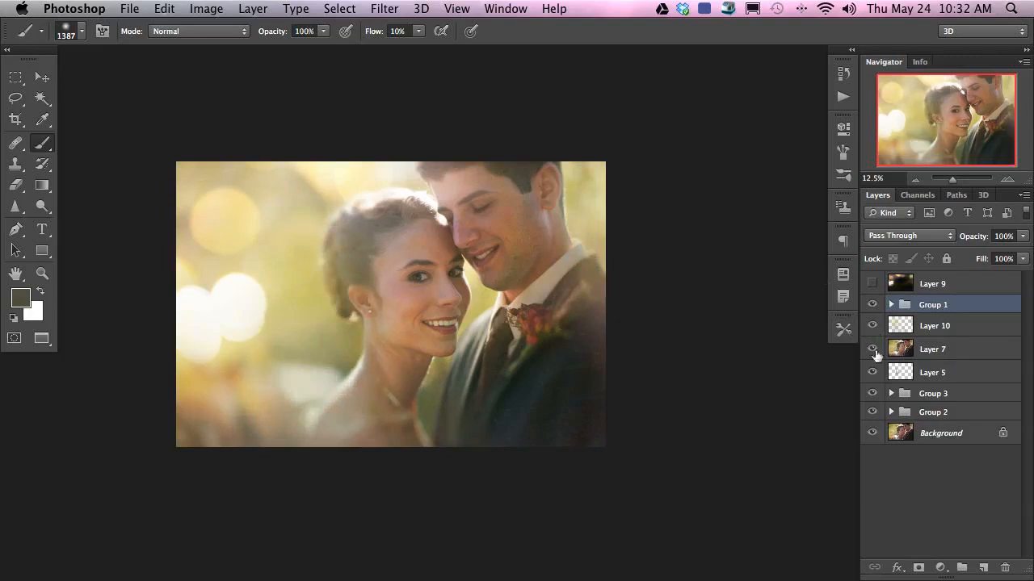
click(866, 332)
click(865, 327)
double_click(865, 325)
click(866, 306)
click(872, 328)
click(872, 328)
click(873, 328)
click(872, 327)
click(871, 328)
click(868, 331)
double_click(866, 329)
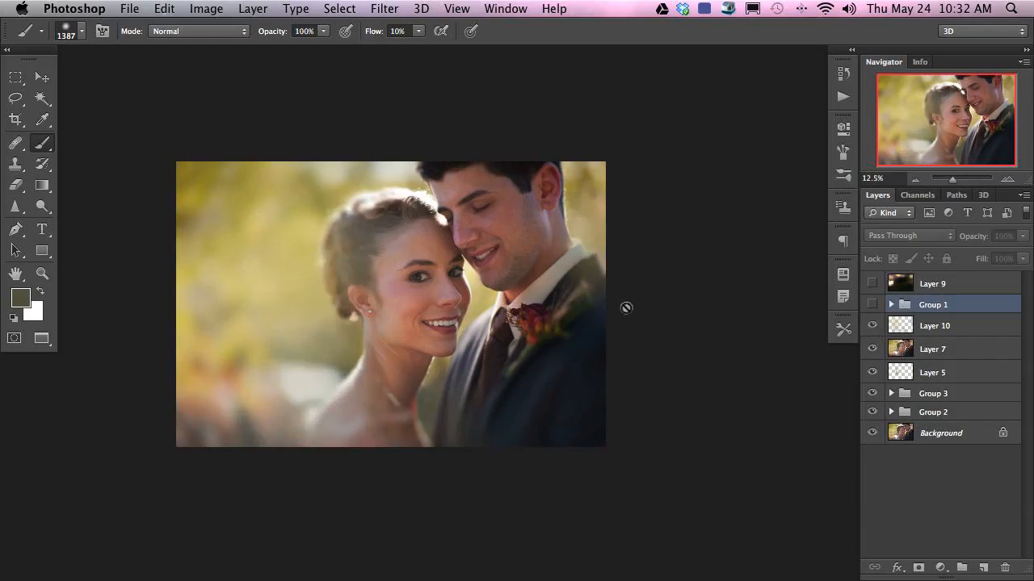
click(869, 329)
click(869, 328)
click(869, 326)
click(870, 321)
click(870, 305)
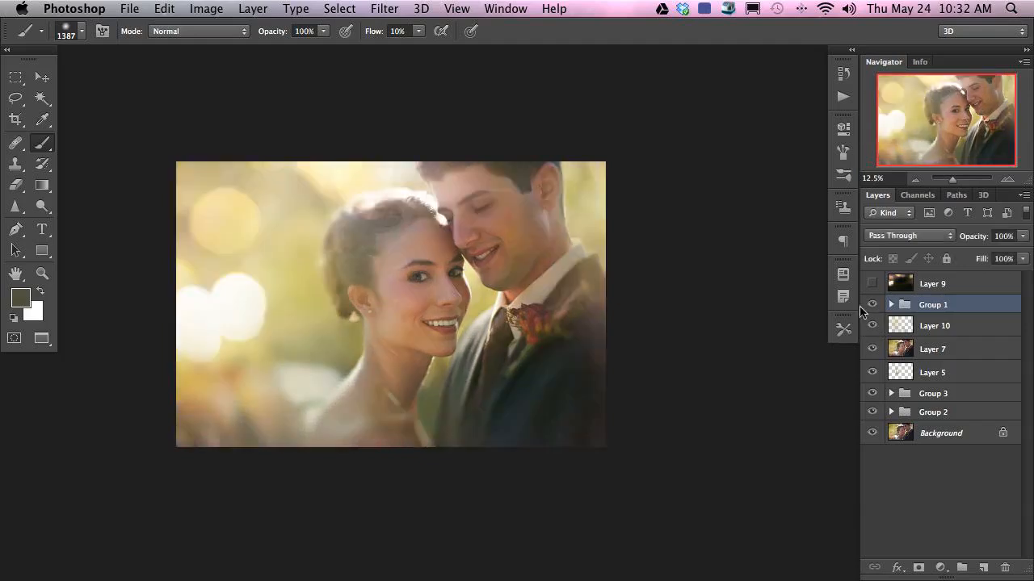
click(871, 332)
click(870, 332)
double_click(869, 332)
Reduce the opacity of Layer 10 to 81% and check the blend with Group 1 shown and hidden.
click(913, 331)
drag(975, 236, 961, 237)
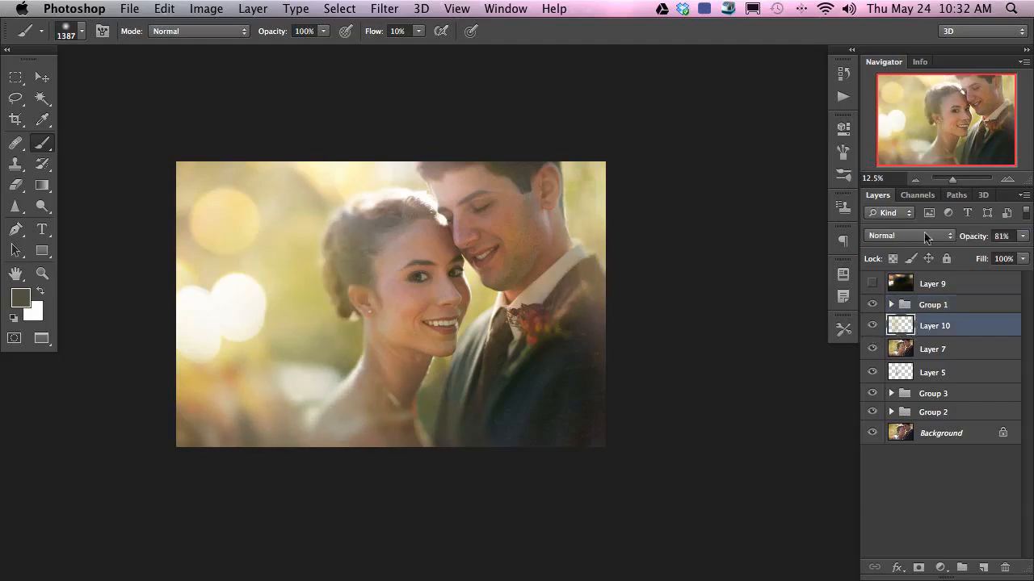
click(871, 305)
click(871, 306)
click(872, 305)
click(872, 306)
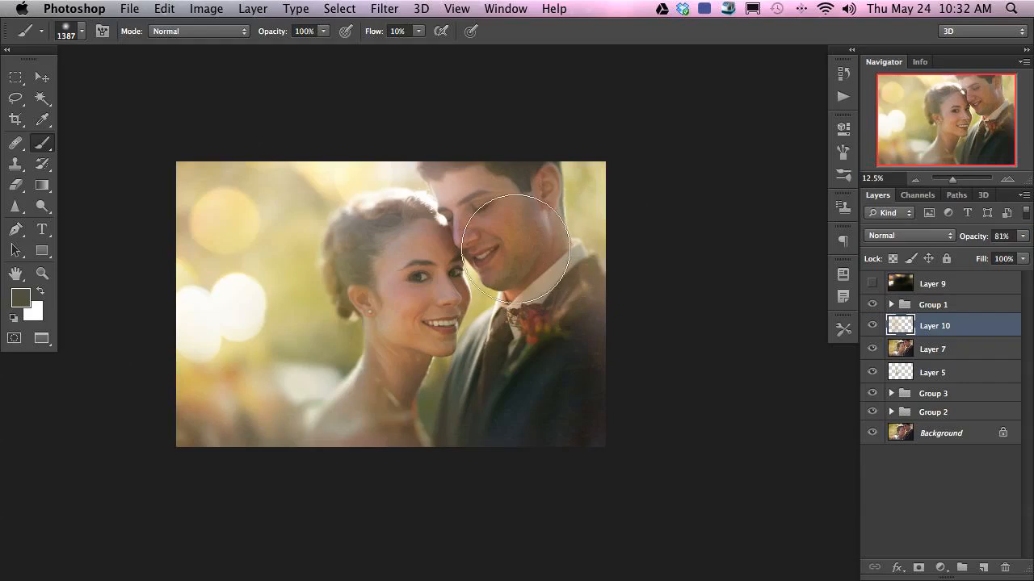
Add a layer above Group 1 and draw a pale yellow radial foreground-to-transparent gradient from the photo's left edge across the couple.
click(962, 302)
key(super+alt+shift+n)
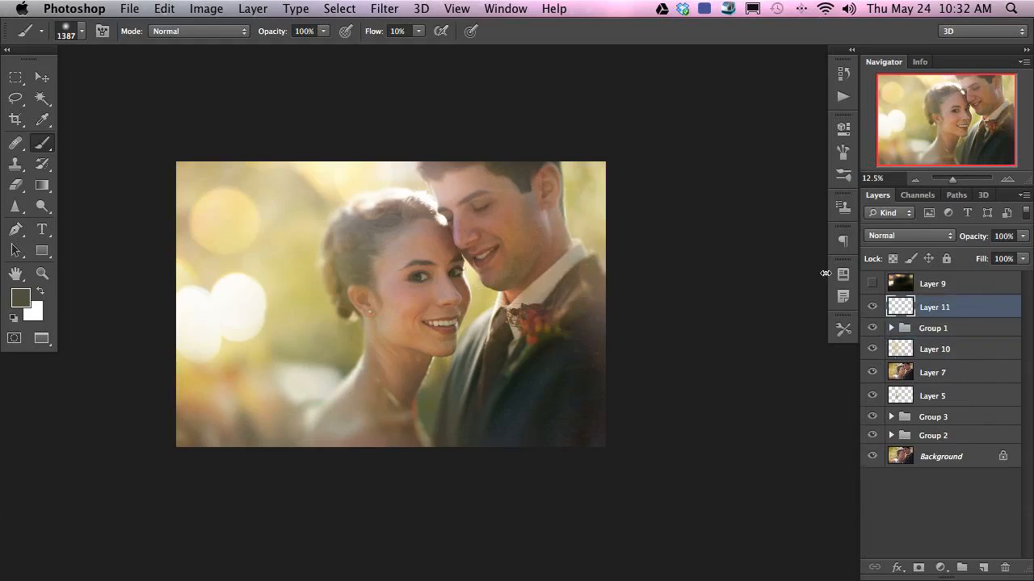
key(g)
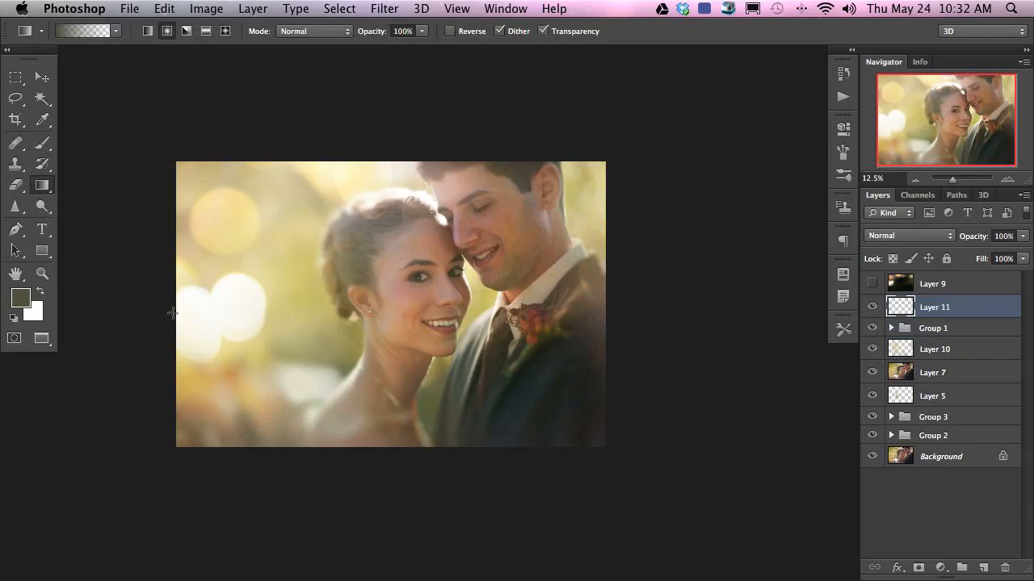
drag(229, 285, 232, 270)
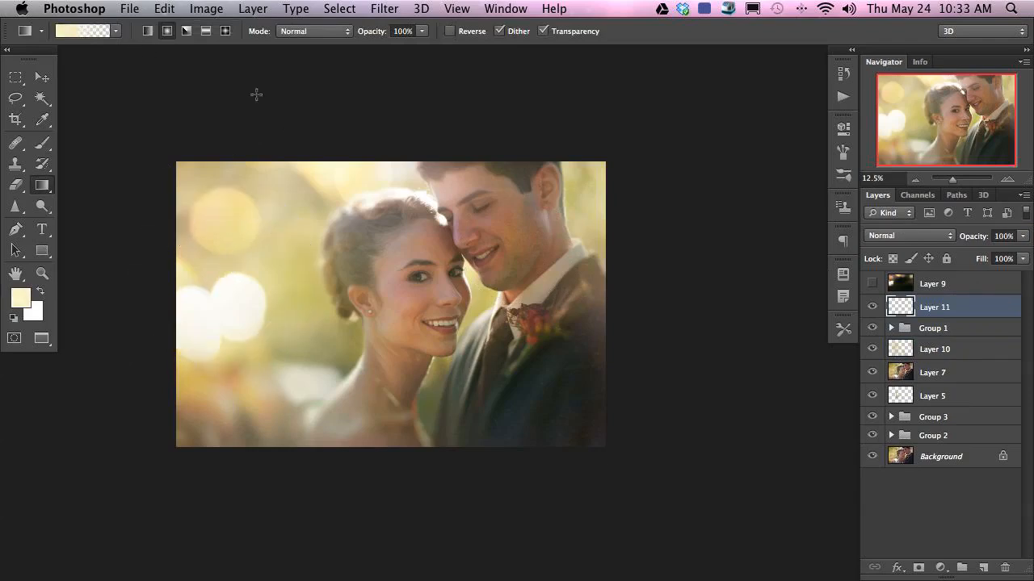
click(179, 34)
drag(179, 262, 729, 292)
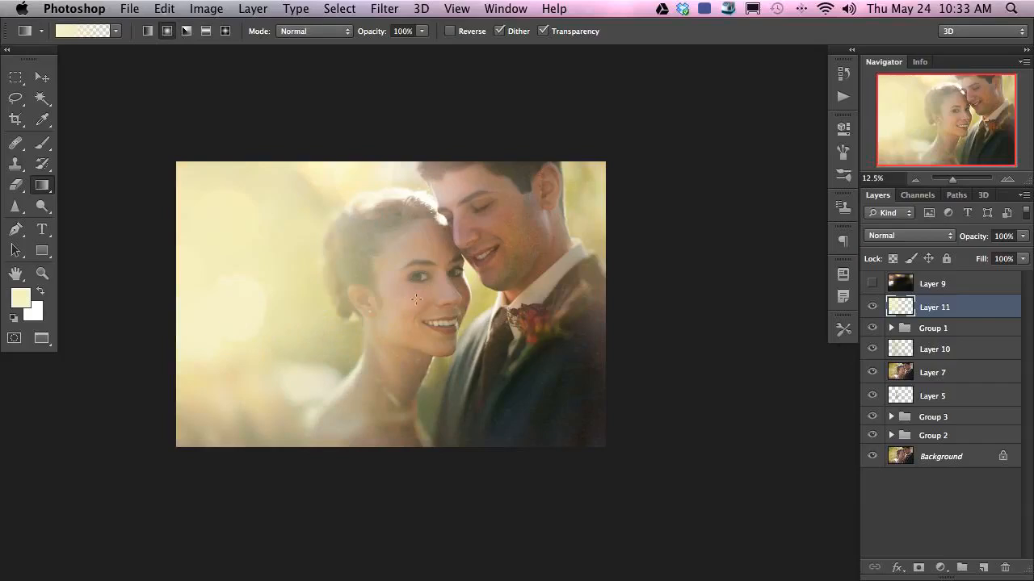
Compare the photo with Layer 11 hidden and shown, lower its opacity to 64%, and add a white layer mask.
click(873, 307)
click(872, 307)
click(872, 308)
click(872, 308)
drag(975, 243, 950, 244)
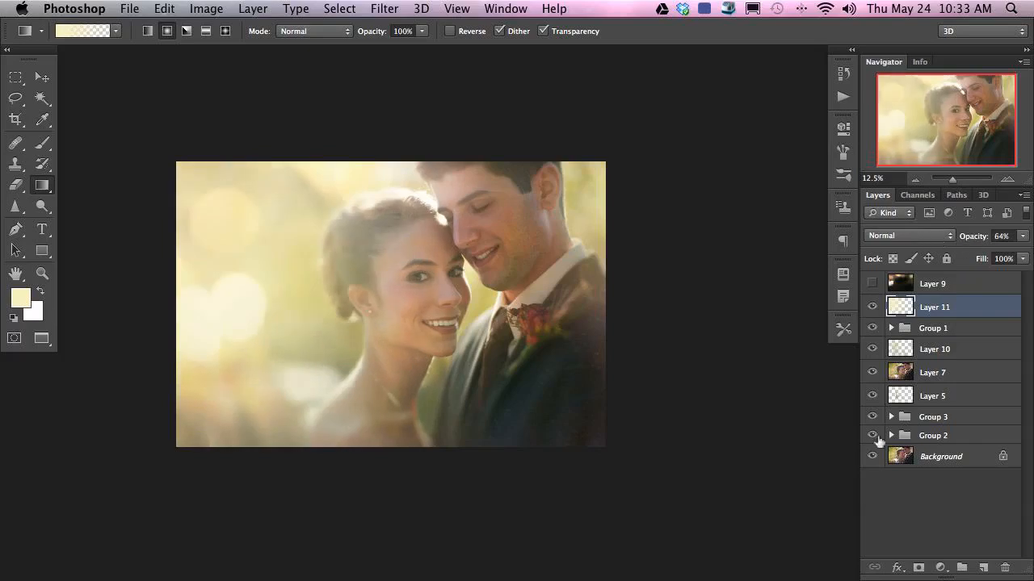
click(918, 568)
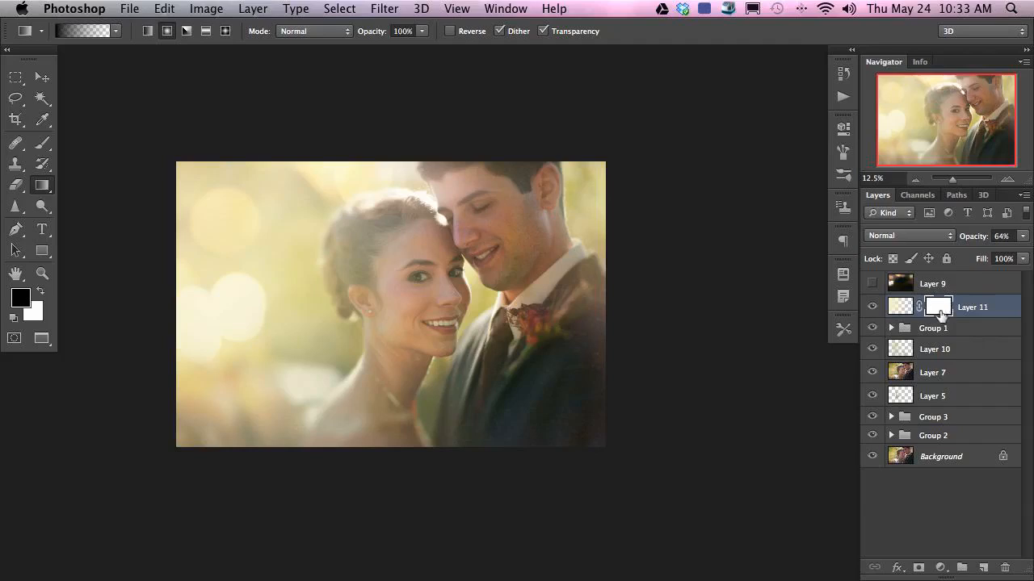
Try an opacity of 24% for Layer 11, then raise it to 40%.
drag(962, 246, 908, 251)
click(1002, 236)
text(24)
key(Return)
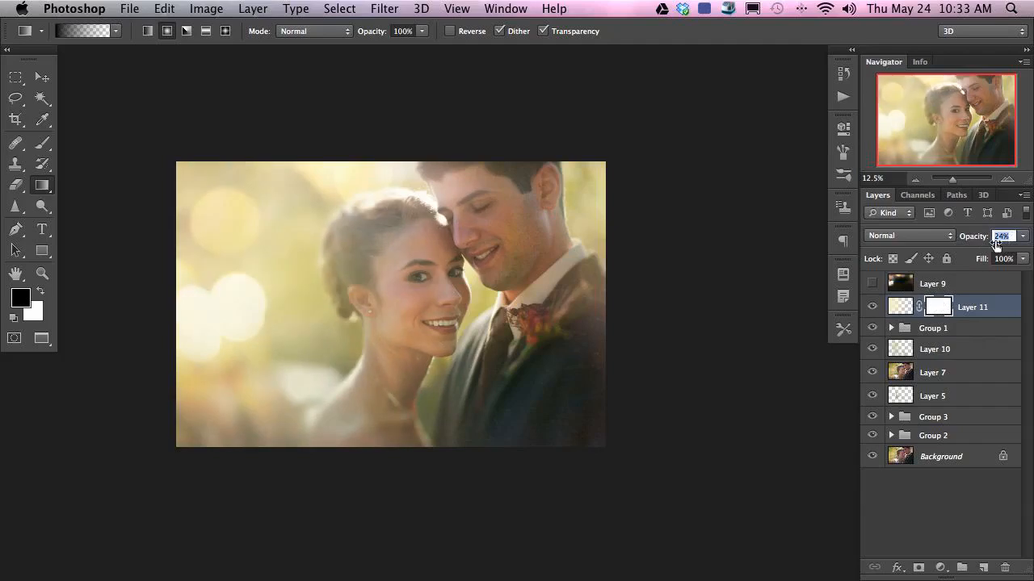
drag(976, 242, 982, 242)
drag(976, 242, 980, 244)
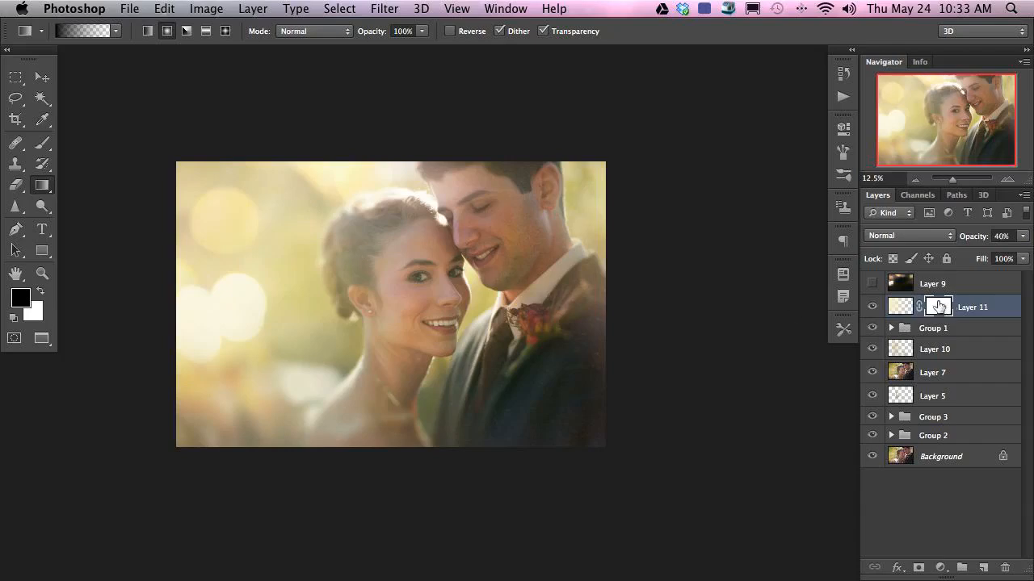
Apply the merged RGB image to Layer 11's mask with Multiply blending at 100%, and compare before and after.
click(207, 8)
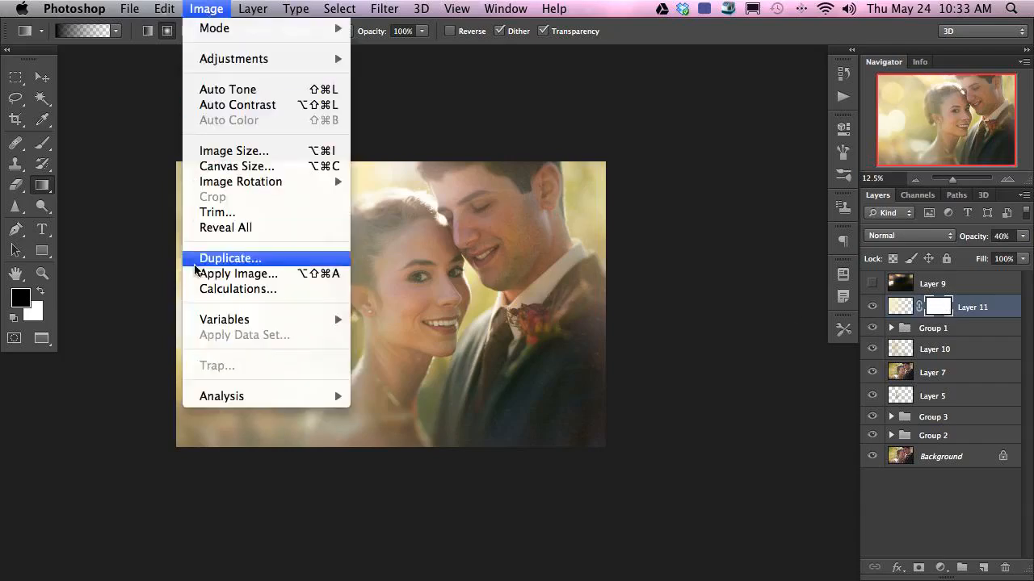
click(327, 271)
drag(296, 80, 510, 195)
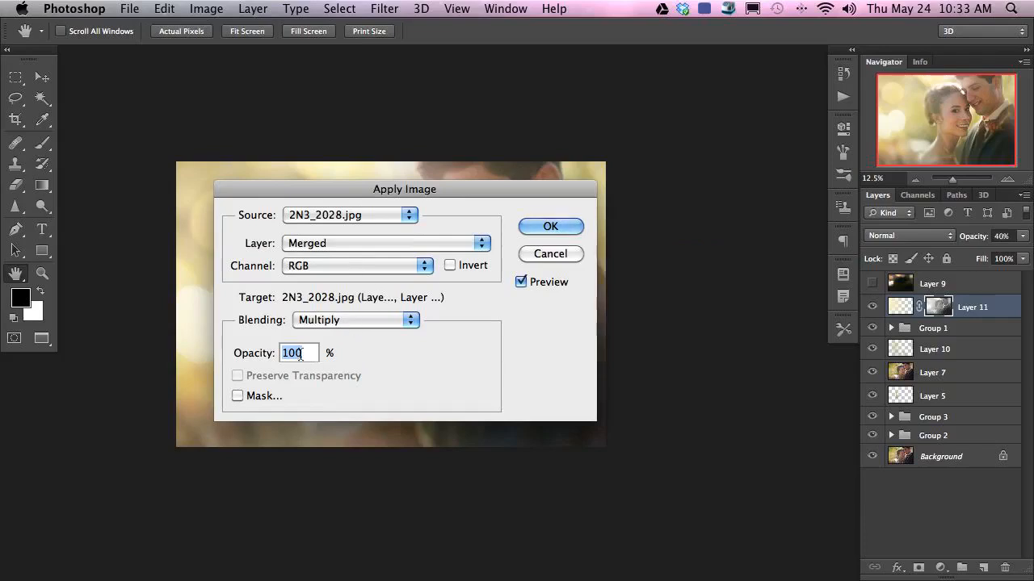
click(554, 227)
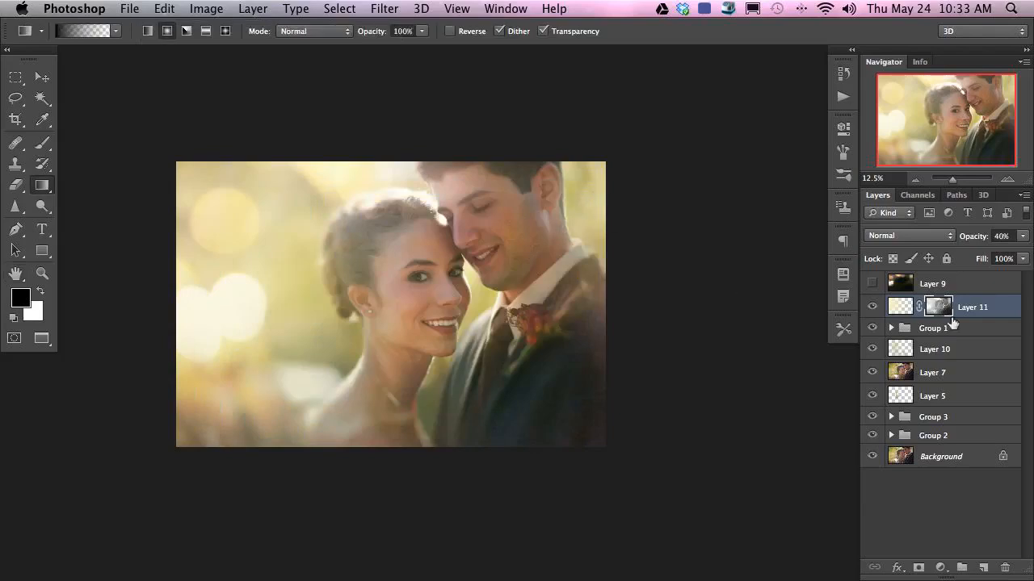
key(ctrl+z)
key(ctrl+z)
key(ctrl+z)
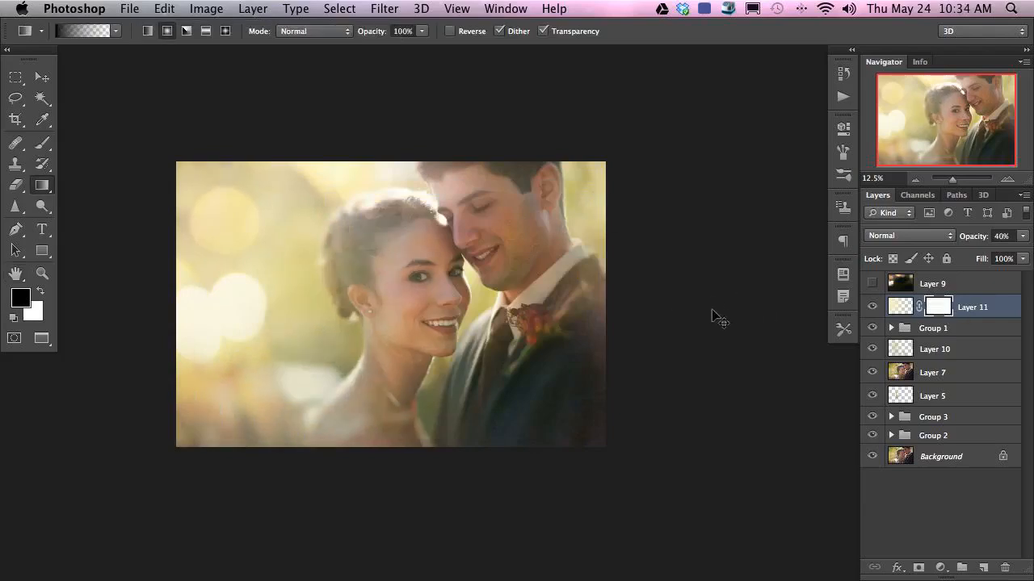
key(ctrl+z)
key(ctrl+z)
key(ctrl+z)
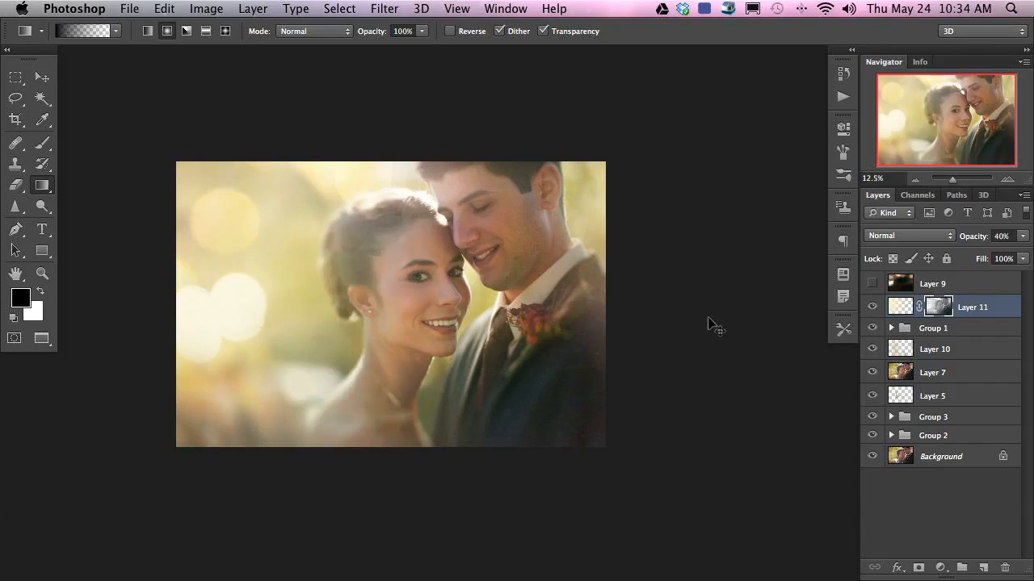
View Layer 11's mask on its own, return to the photo, and raise the layer's opacity to 83%.
alt+click(933, 314)
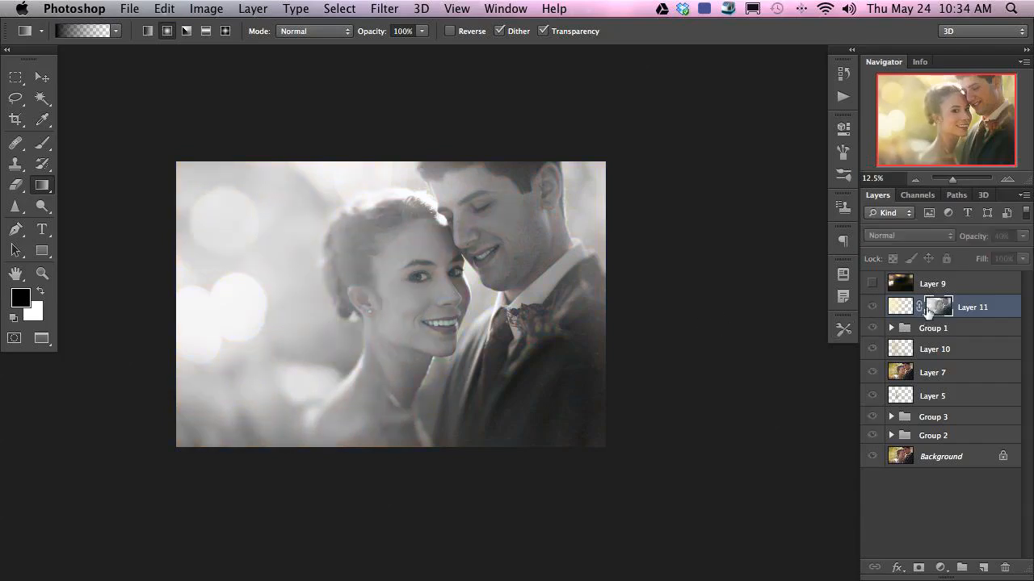
alt+click(941, 310)
click(951, 235)
click(973, 242)
drag(973, 241, 1011, 241)
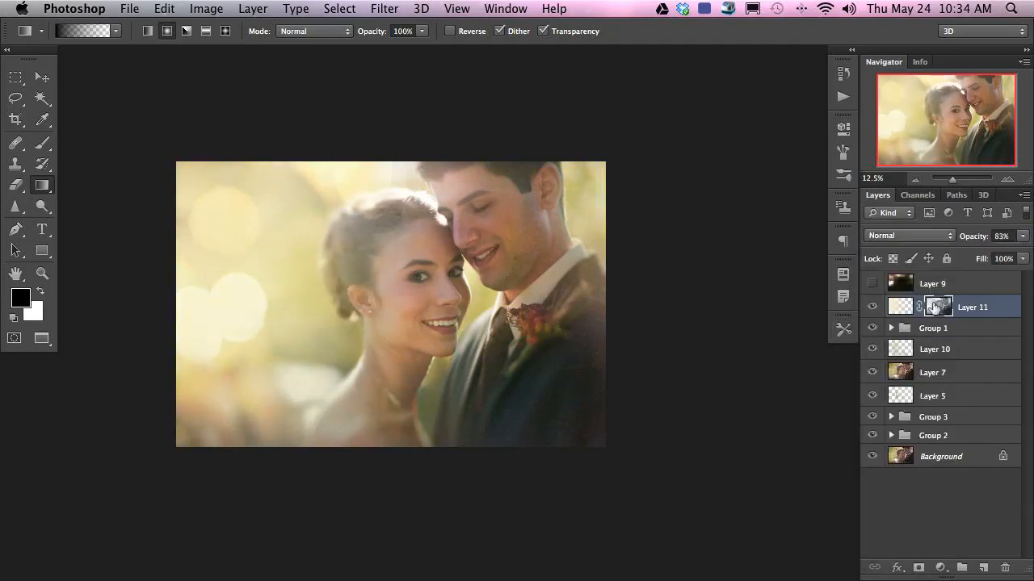
Compare the photo with Layer 11 hidden and shown, and reduce the layer's opacity to 60%.
click(873, 307)
click(873, 307)
click(872, 308)
click(873, 308)
drag(966, 245, 966, 244)
click(873, 308)
click(873, 307)
drag(976, 239, 965, 244)
Select Layer 10 and examine the portrait with Group 1 hidden and shown.
click(967, 327)
click(940, 348)
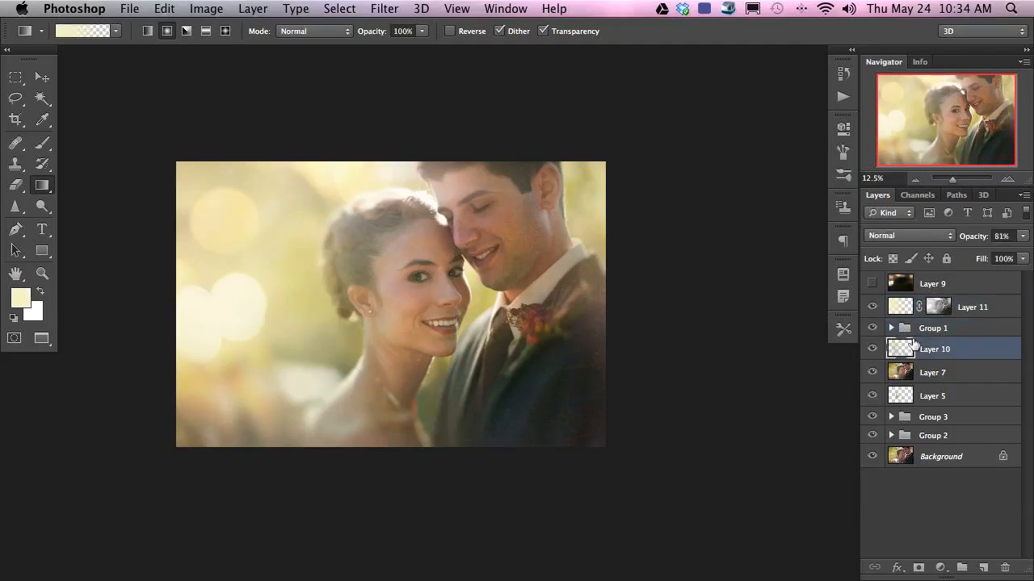
click(872, 328)
click(872, 328)
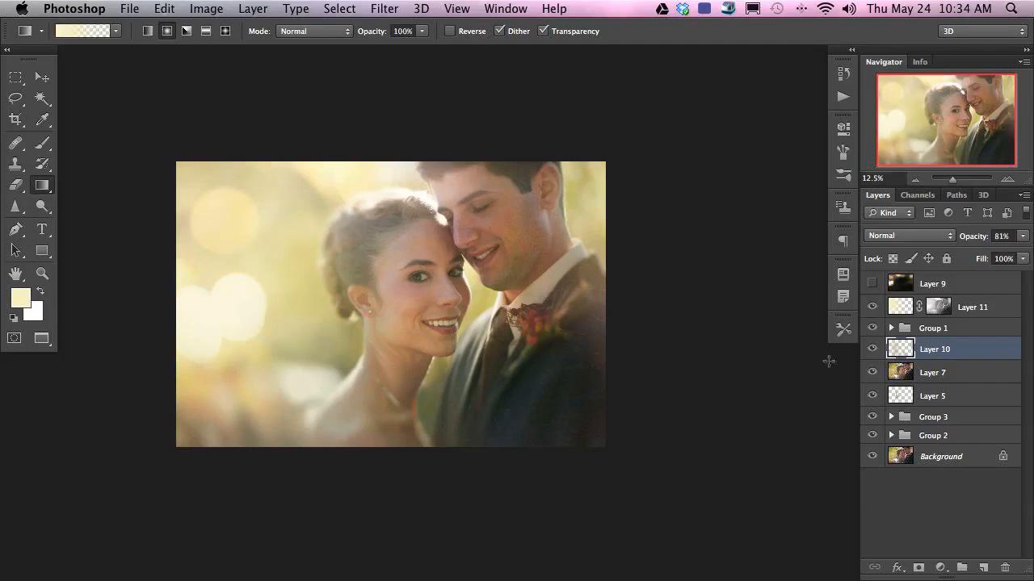
click(874, 327)
click(872, 327)
Add a Curves adjustment above Layer 11, lowering the blue channel's highlights and raising its black point to output 34.
click(987, 308)
click(940, 568)
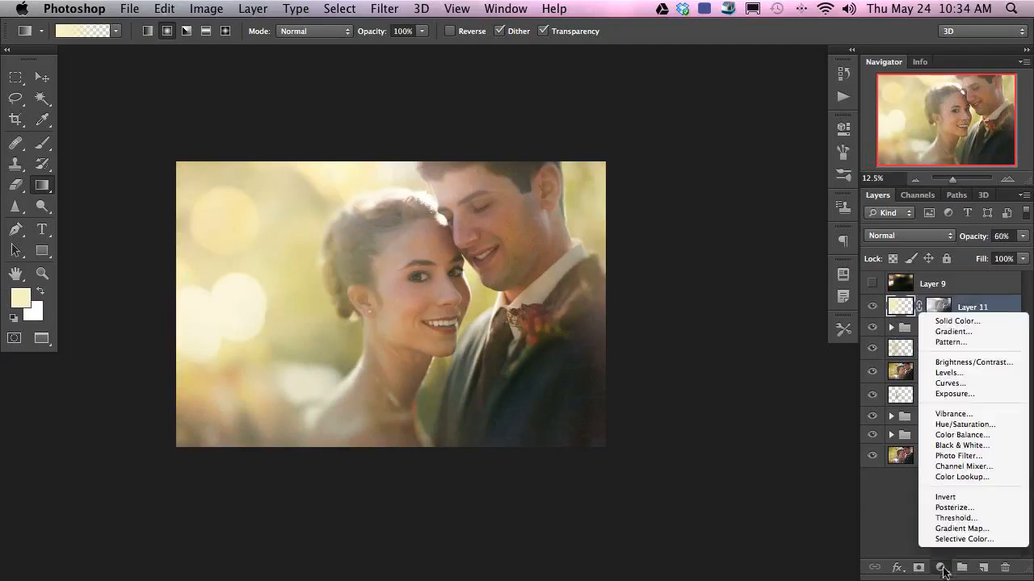
click(953, 393)
click(709, 187)
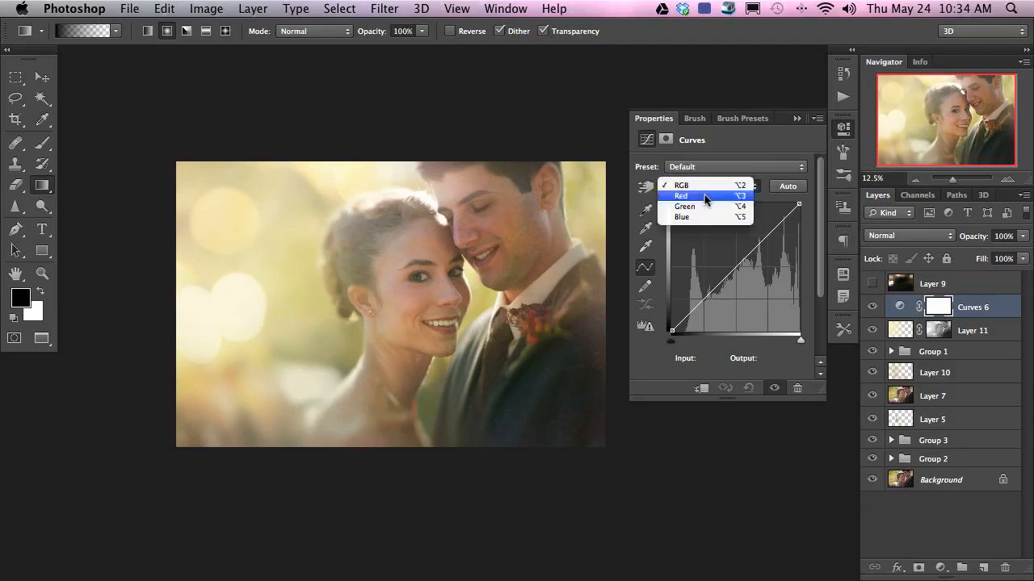
click(711, 205)
drag(806, 208, 809, 219)
click(750, 186)
click(743, 198)
drag(665, 332, 663, 313)
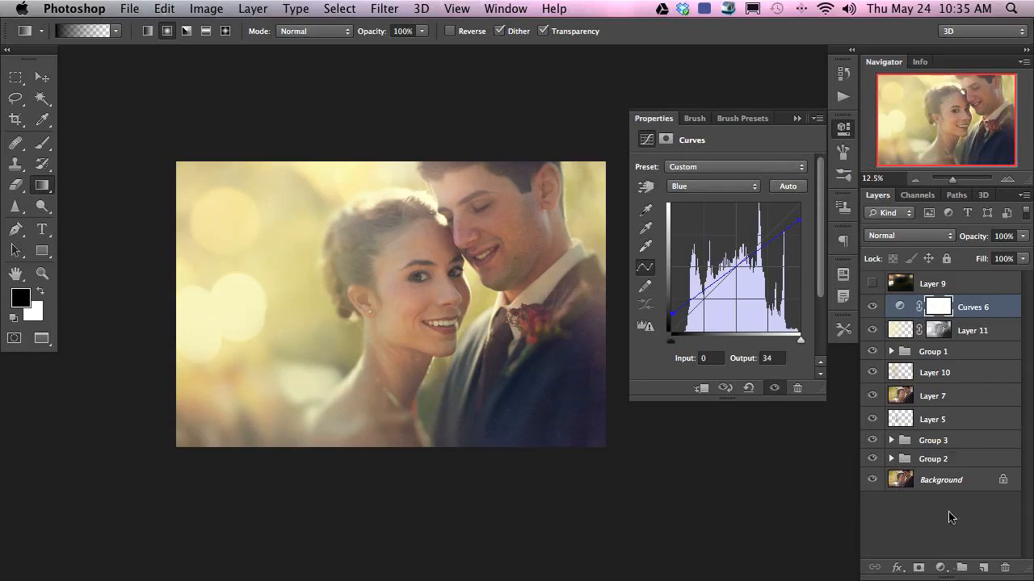
Try a second Curves adjustment that brightens the midtones from input 107 to output 150.
click(940, 568)
click(975, 386)
drag(728, 270, 727, 257)
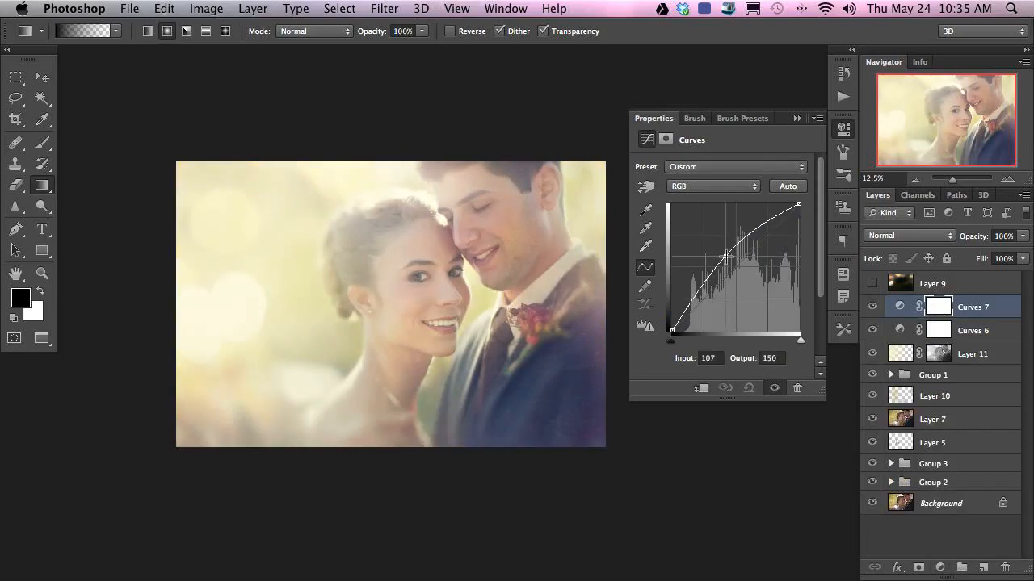
key(ctrl+alt+z)
key(ctrl+alt+z)
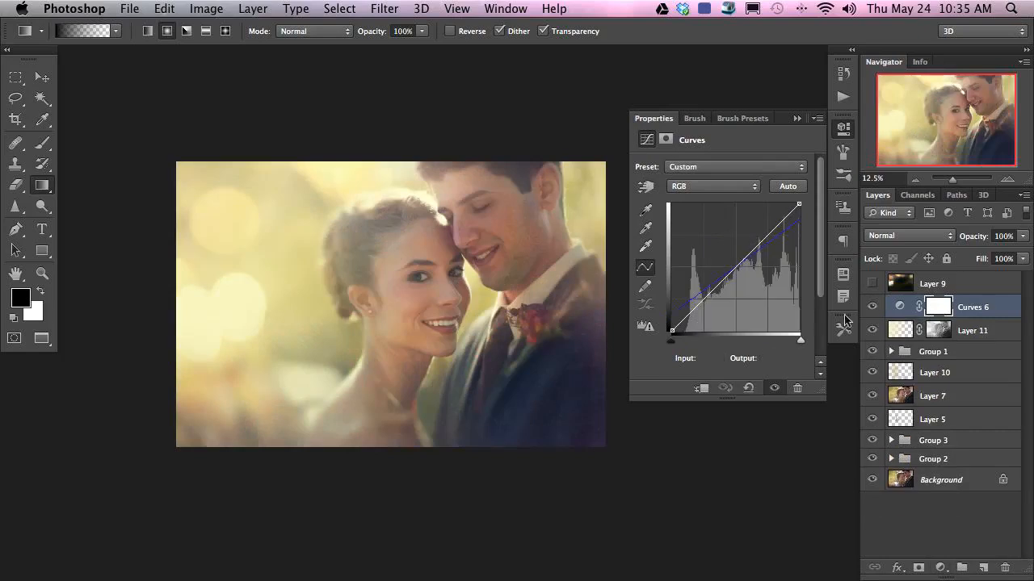
Add a layer above the Curves adjustment and paint a large soft white glow over the couple's faces at 10% flow.
key(b)
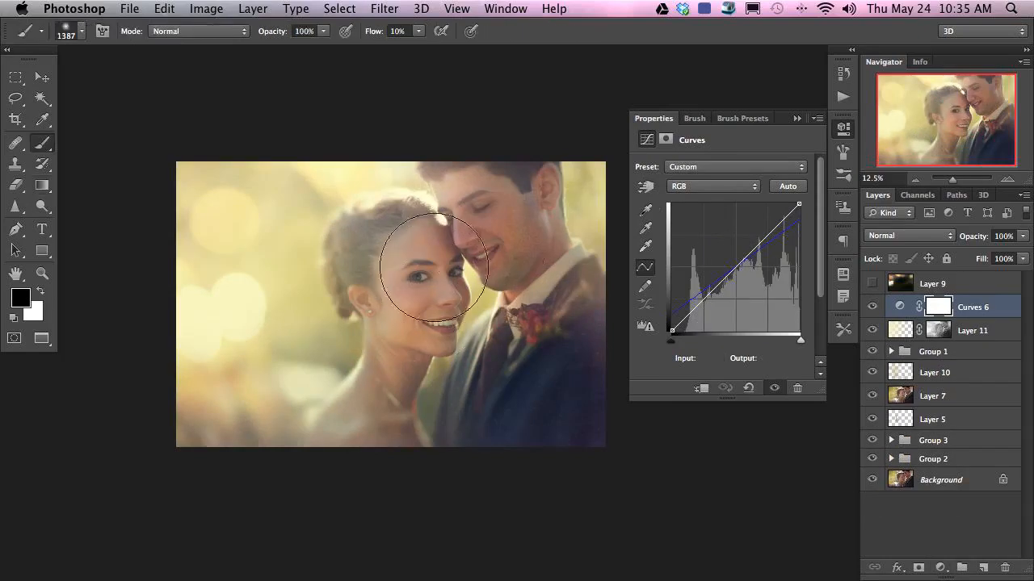
key(ctrl+shift+alt+n)
alt+click(345, 273)
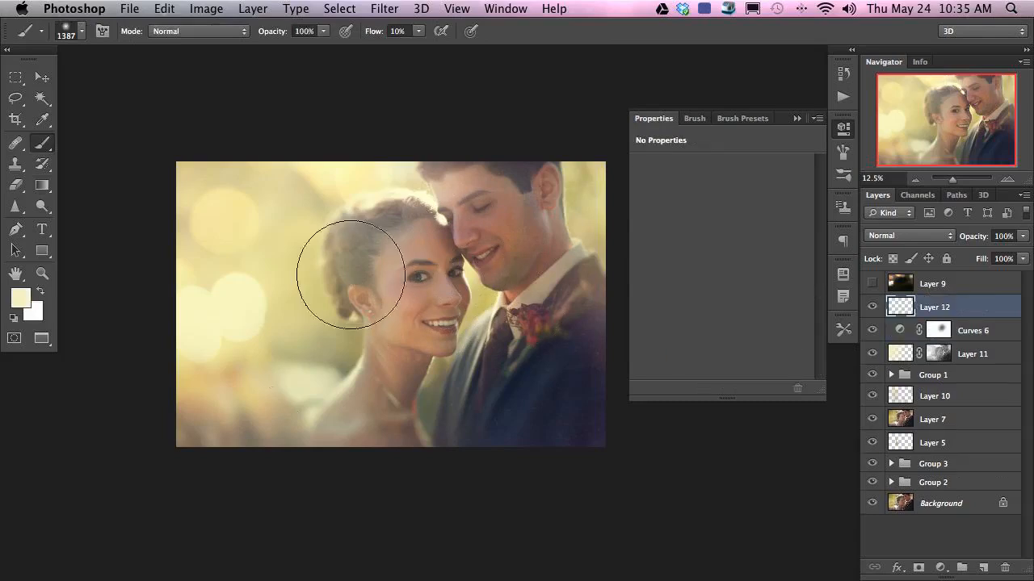
mouse_move(428, 275)
mouse_down()
mouse_move(472, 281)
mouse_move(454, 257)
mouse_move(436, 258)
mouse_move(485, 234)
mouse_move(417, 302)
mouse_move(429, 204)
mouse_move(422, 300)
mouse_move(471, 216)
mouse_move(427, 250)
mouse_move(503, 212)
mouse_move(635, 253)
mouse_up()
key(d)
key(ctrl+z)
key(x)
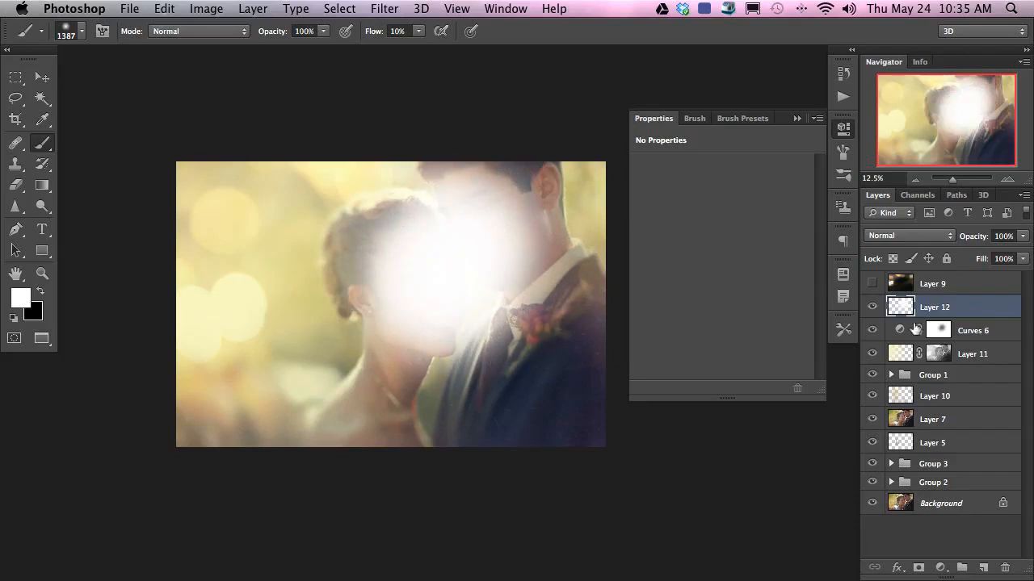
Split Layer 12's underlying-layer black Blend If slider toward the highlights and lower the layer's opacity to 60%.
double_click(975, 307)
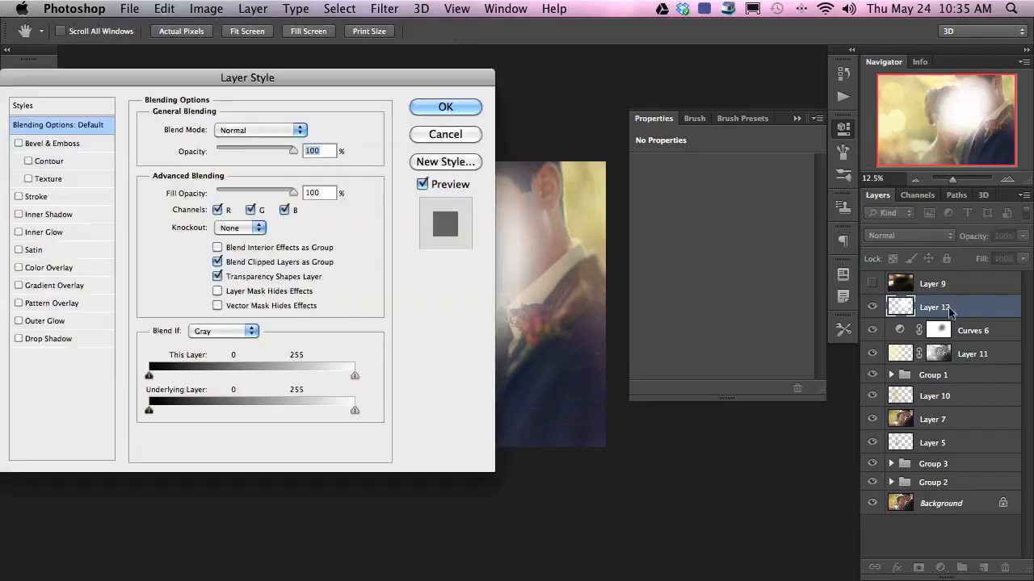
drag(275, 77, 127, 66)
key(alt)
drag(10, 407, 285, 410)
click(298, 96)
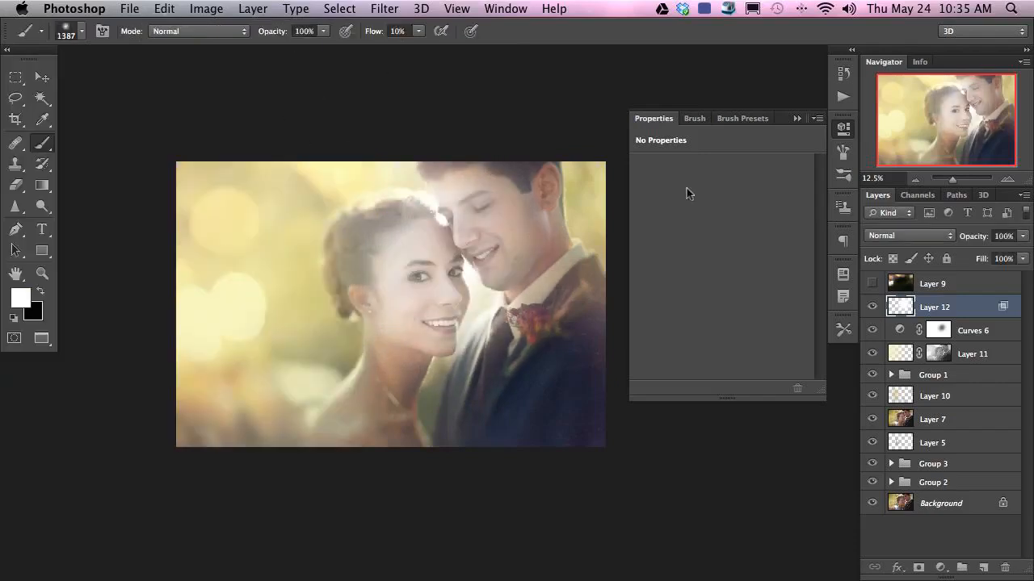
drag(965, 241, 941, 237)
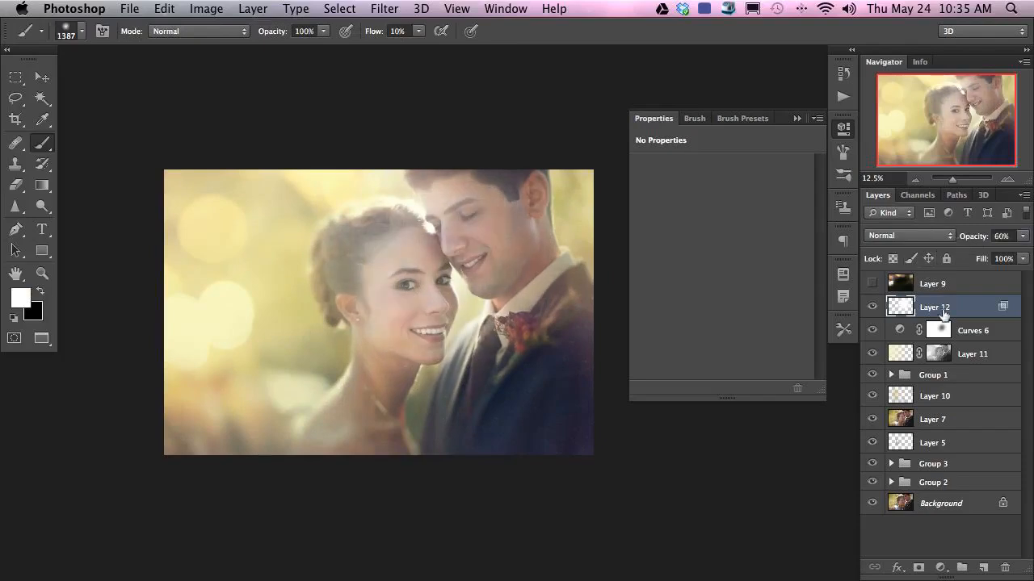
Restore the Curves 6 mask to solid white and hide Layer 12.
click(940, 330)
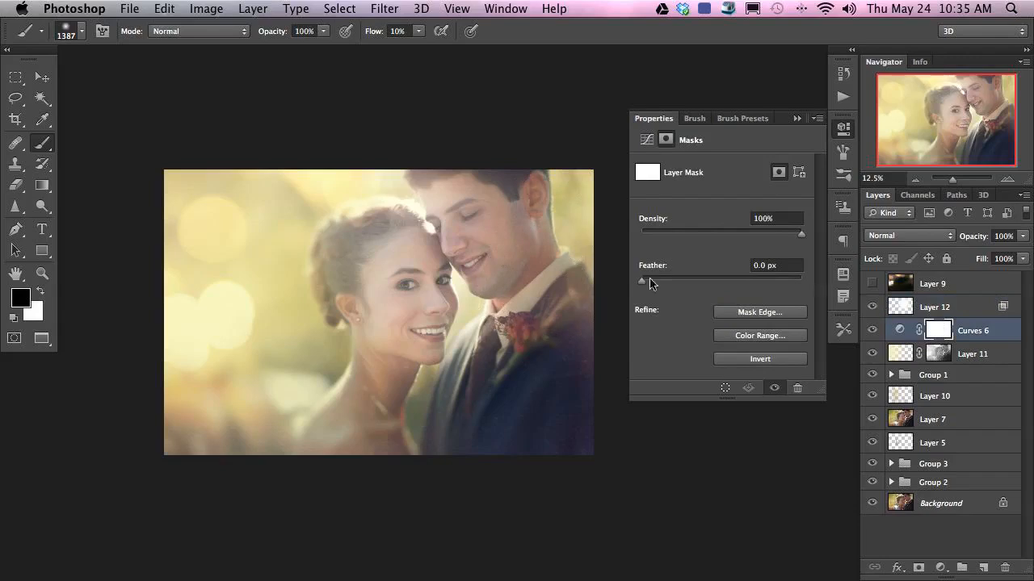
mouse_move(498, 318)
mouse_down()
mouse_move(494, 283)
mouse_move(476, 299)
mouse_move(485, 291)
mouse_up()
click(872, 307)
Compare the portrait with the Curves 6 tint hidden and shown, and show Layer 12 again.
click(868, 331)
click(866, 332)
click(864, 331)
click(864, 331)
click(864, 331)
click(864, 331)
click(866, 331)
click(871, 332)
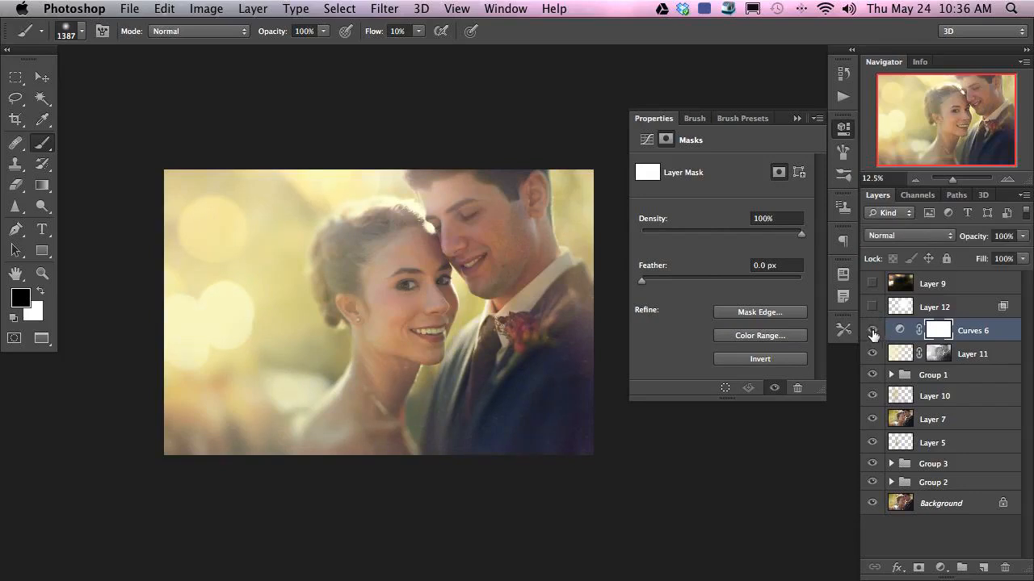
click(869, 331)
click(866, 333)
click(872, 307)
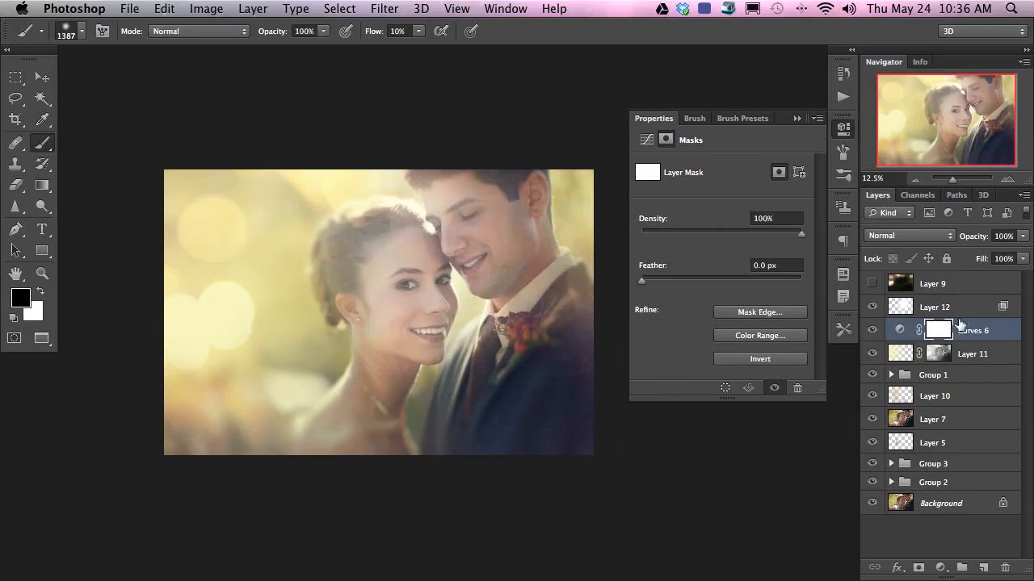
Move Layer 12 below Curves 6 and compare the portrait with the white glow hidden and shown.
click(936, 309)
key(x)
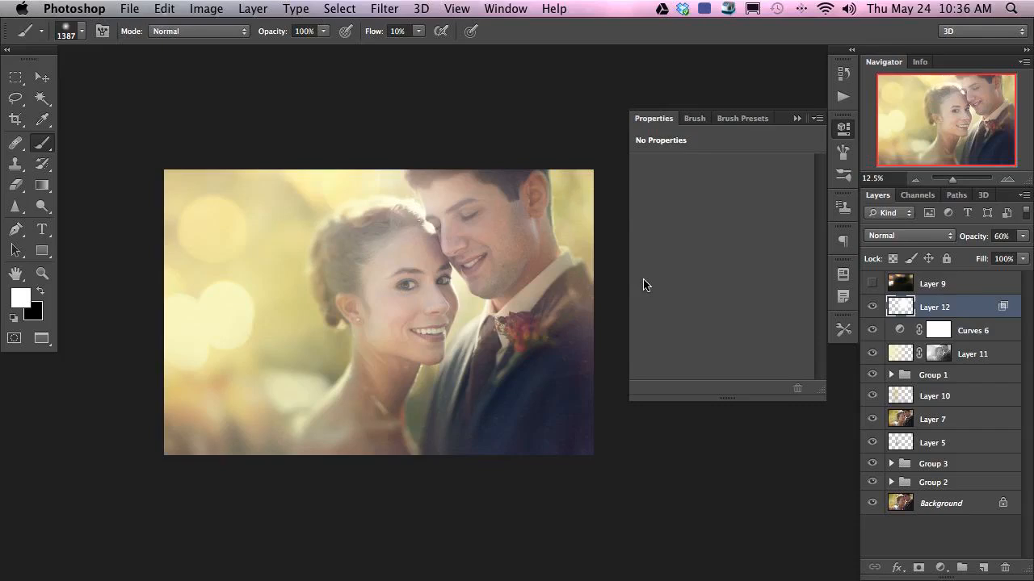
key(super+bracketleft)
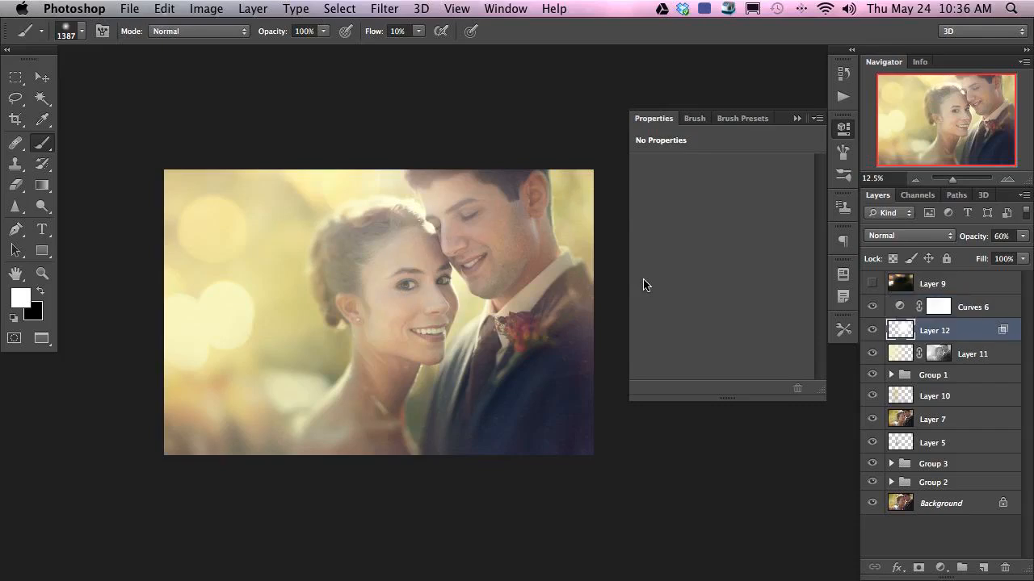
click(871, 330)
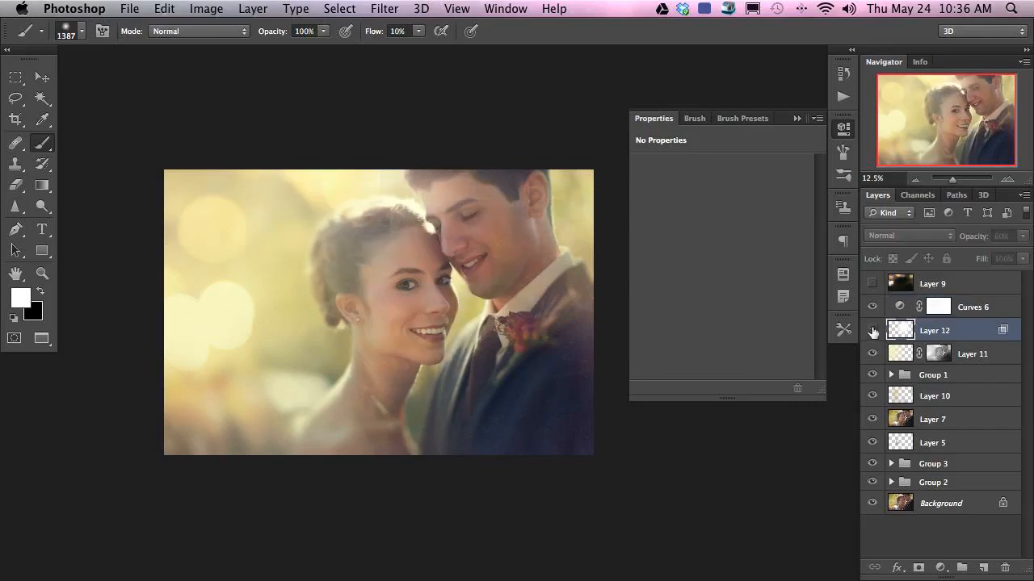
click(871, 330)
click(871, 330)
click(872, 330)
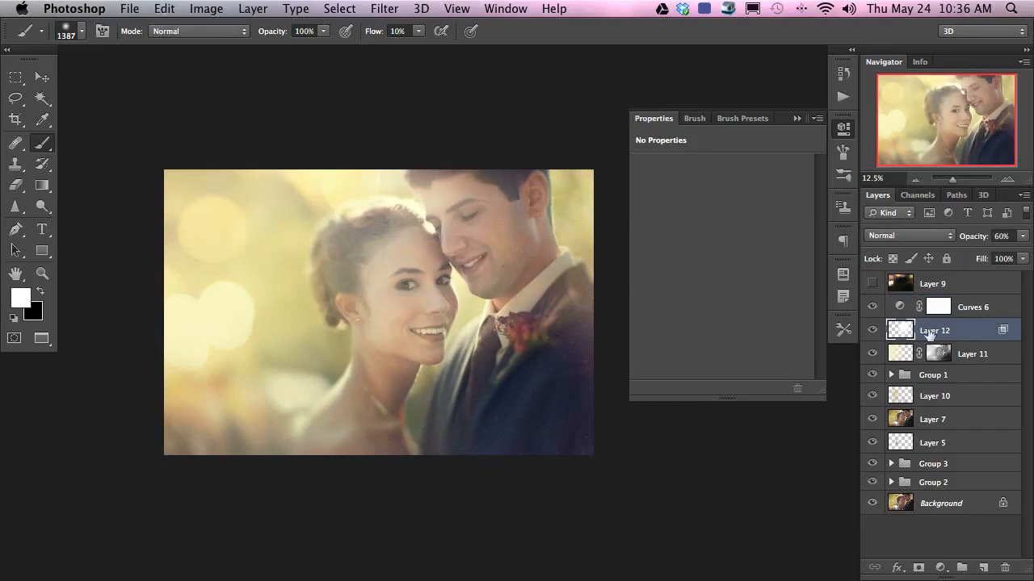
Compare Layer 12 stacked above and below Curves 6, leave it below, and check the portrait with Curves 6 hidden and shown.
key(super+bracketright)
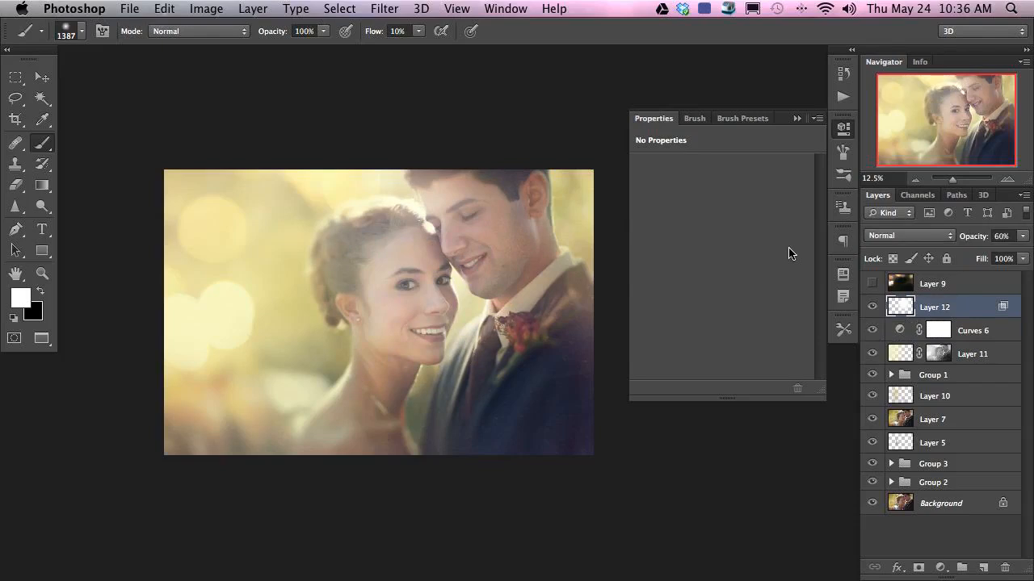
key(super+bracketleft)
key(super+bracketright)
key(super+bracketleft)
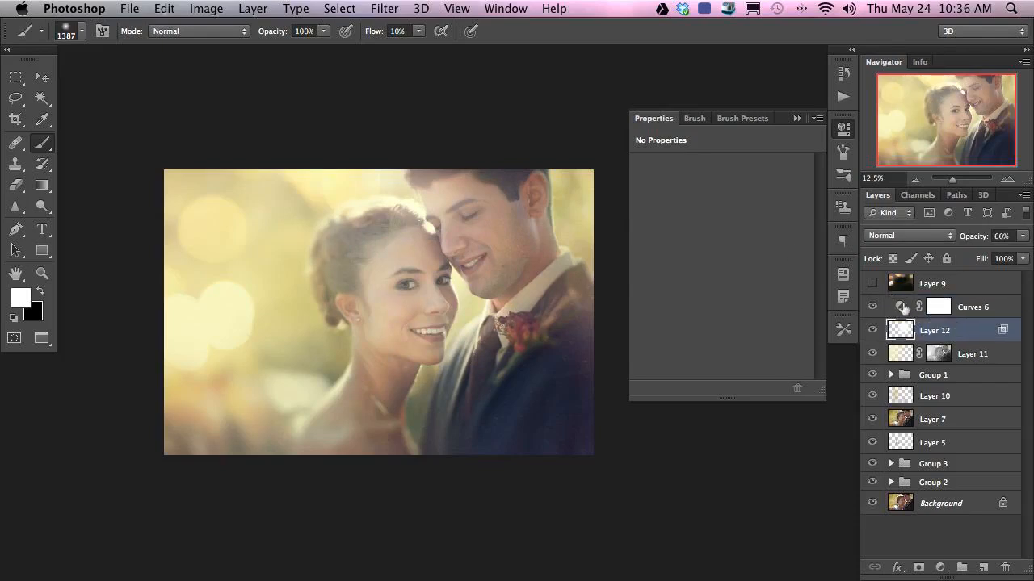
click(873, 308)
click(887, 311)
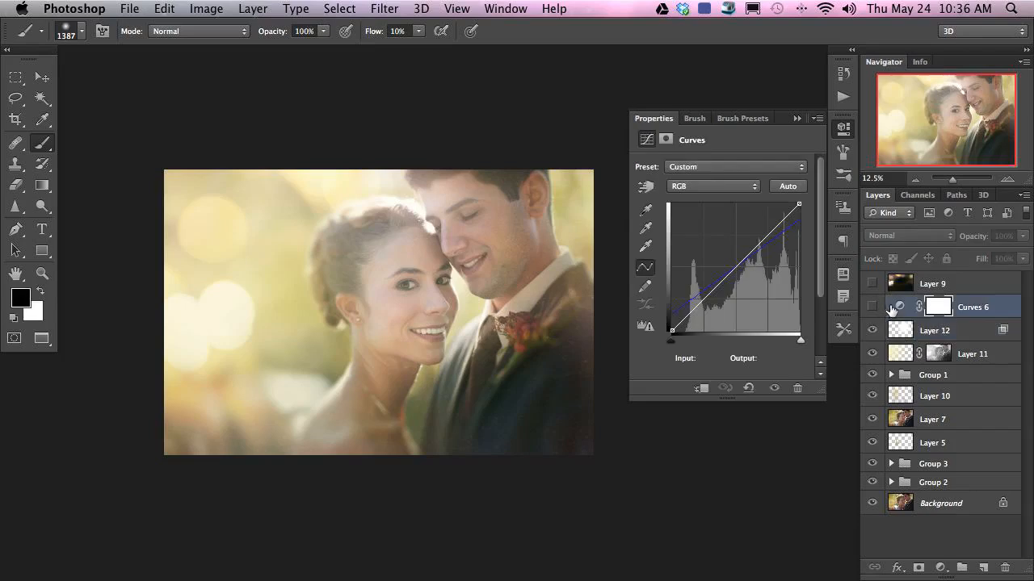
click(872, 307)
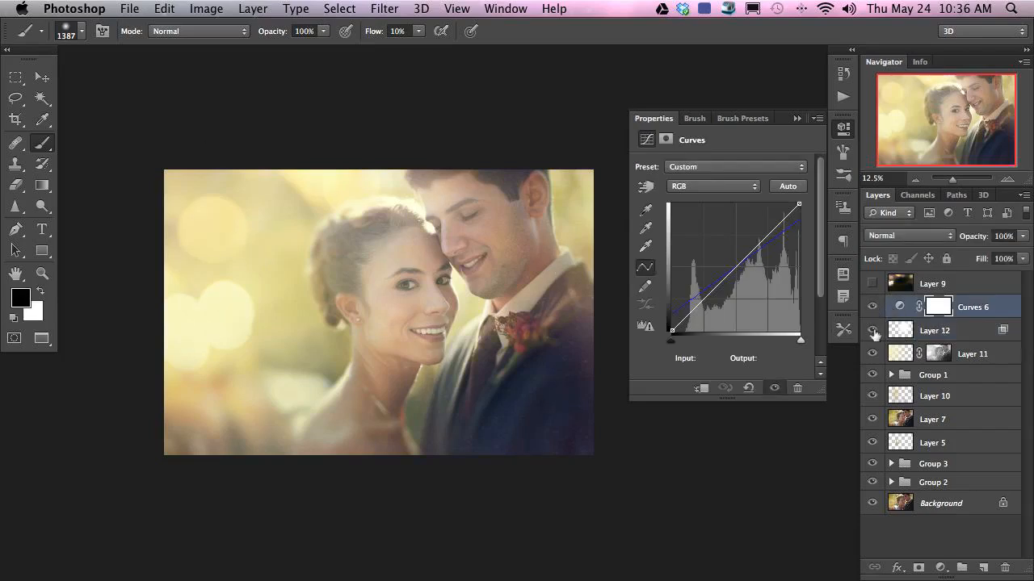
Compare the portrait with Layer 12 hidden and shown, and move Layer 12 above Curves 6.
click(872, 330)
double_click(887, 336)
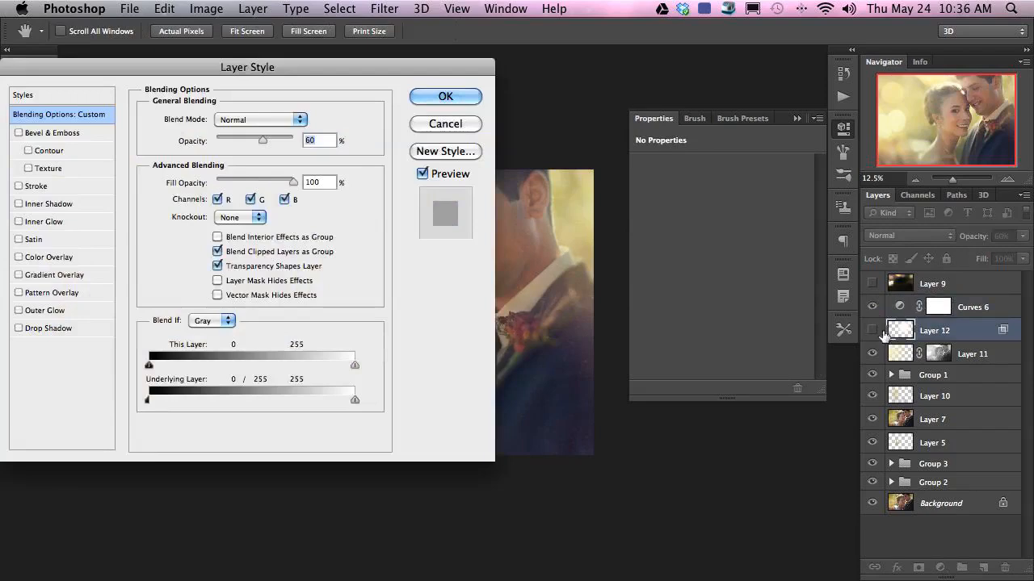
key(Escape)
key(x)
click(873, 331)
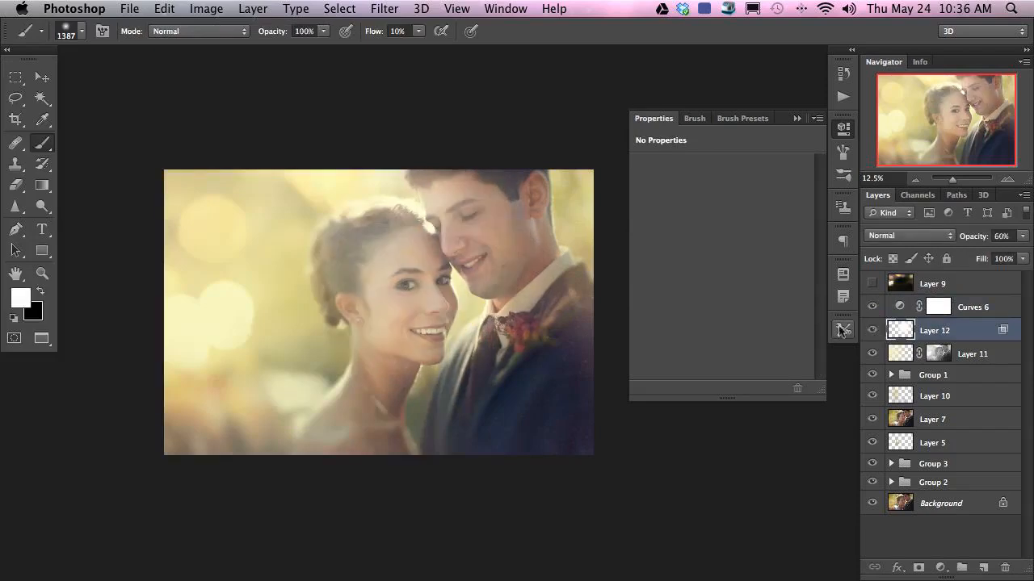
drag(980, 330, 983, 300)
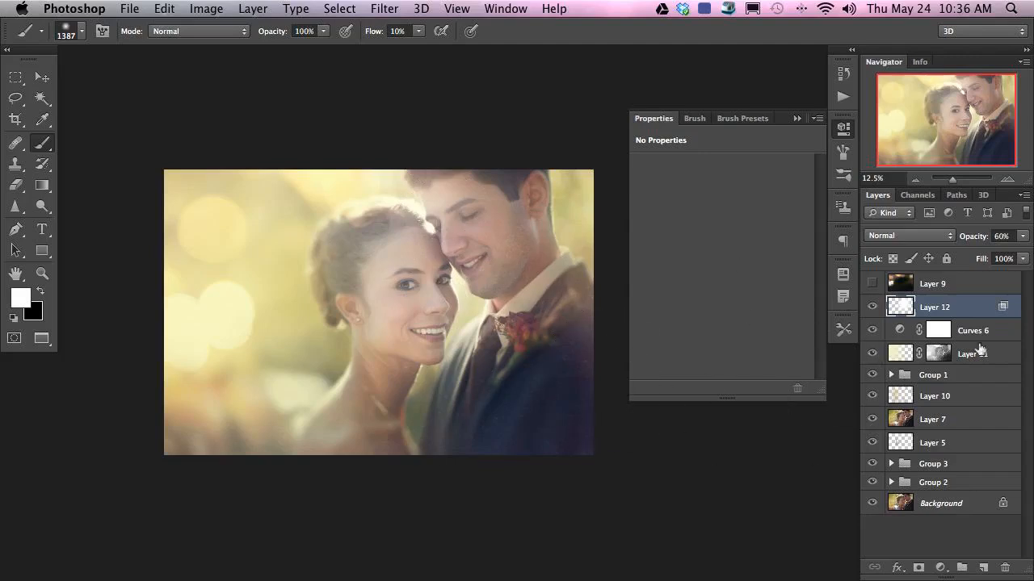
Delete Layer 12 and Curves 6 together, and make Layer 10 the active layer.
shift+click(1000, 331)
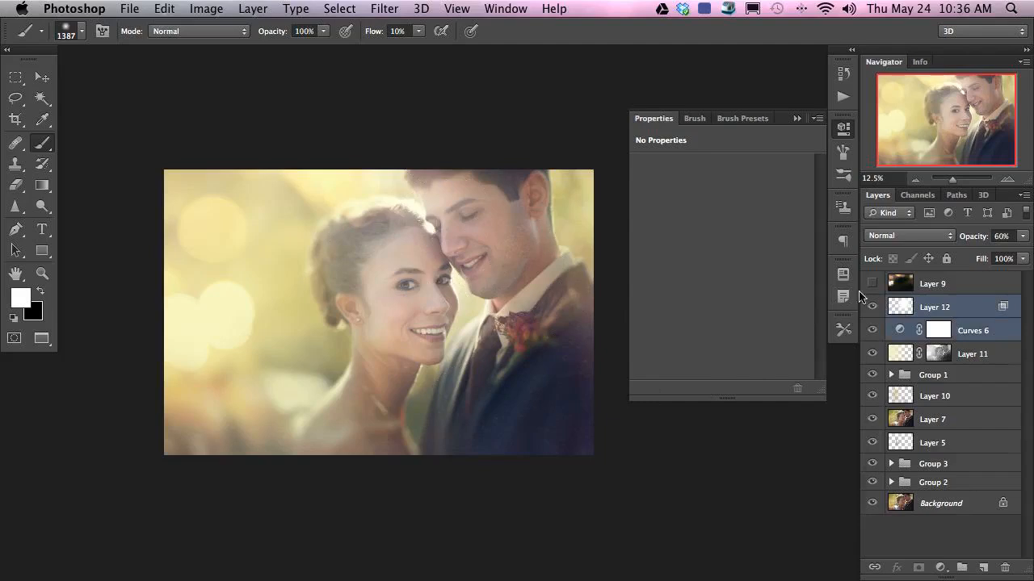
key(BackSpace)
click(927, 346)
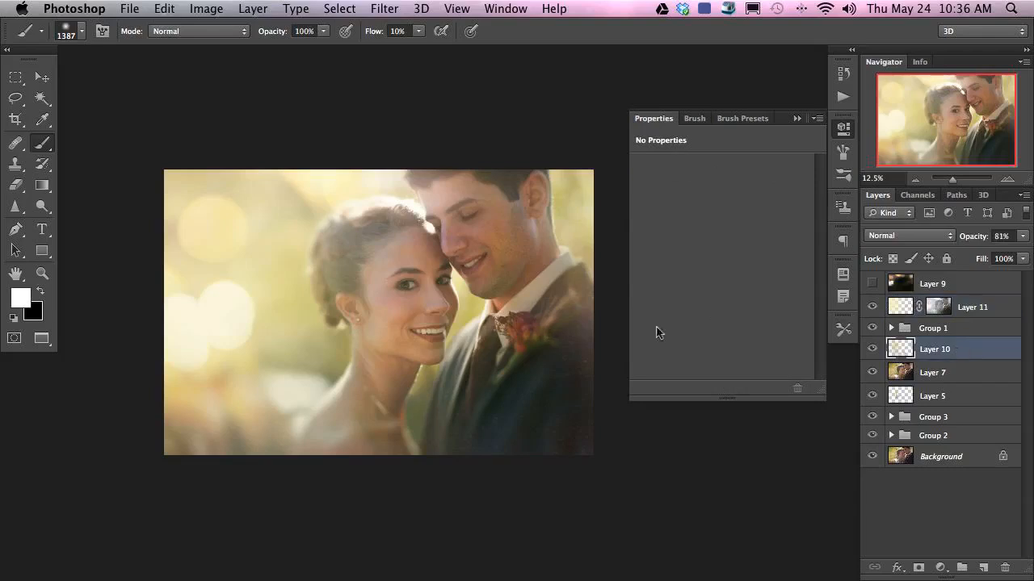
click(879, 327)
click(878, 329)
Lasso the bride's face and neck together with the groom's face, using a 25.7 px feather.
click(15, 98)
mouse_move(383, 373)
mouse_down()
mouse_move(437, 357)
mouse_move(452, 225)
mouse_move(421, 228)
mouse_up()
right_click(421, 227)
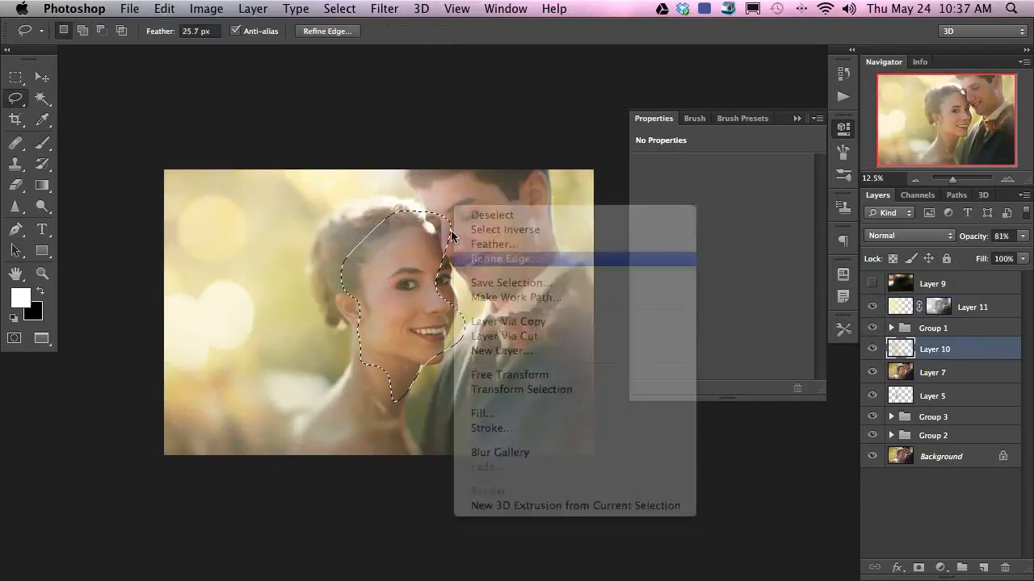
key(k)
key(Return)
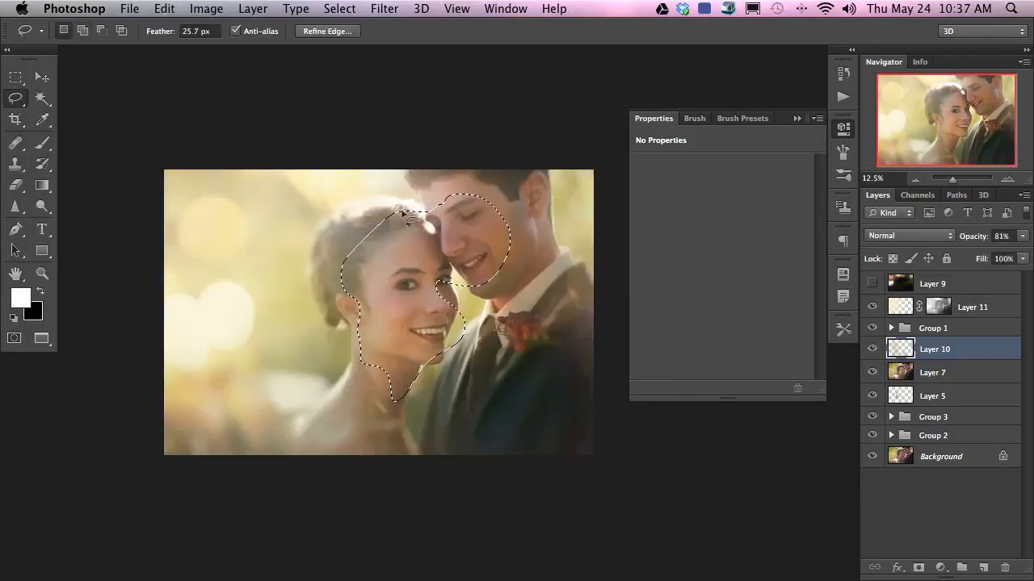
Add a Curves adjustment masked to the selected faces and brighten the midtones with a point at input 114, output 138.
click(940, 568)
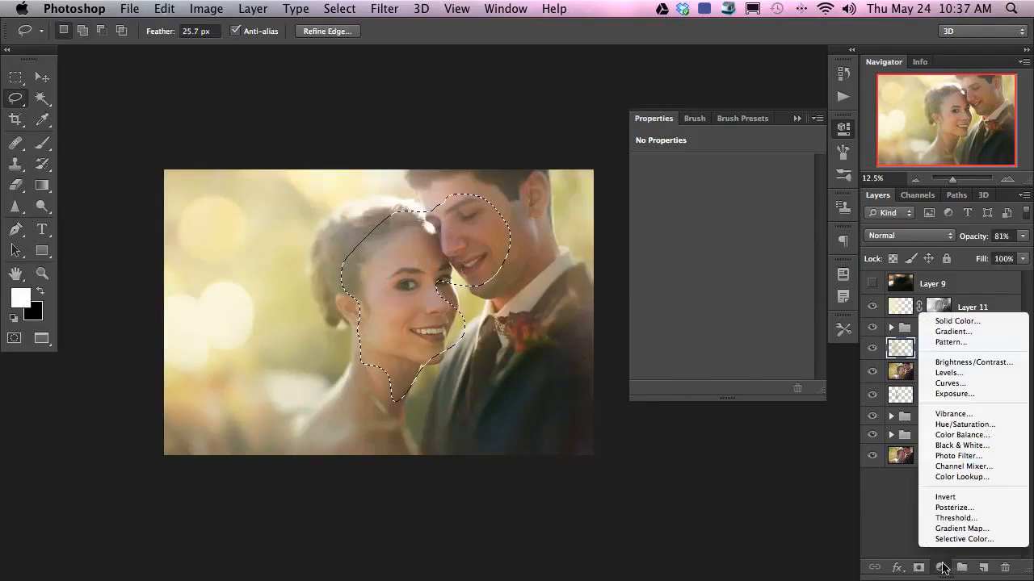
click(961, 387)
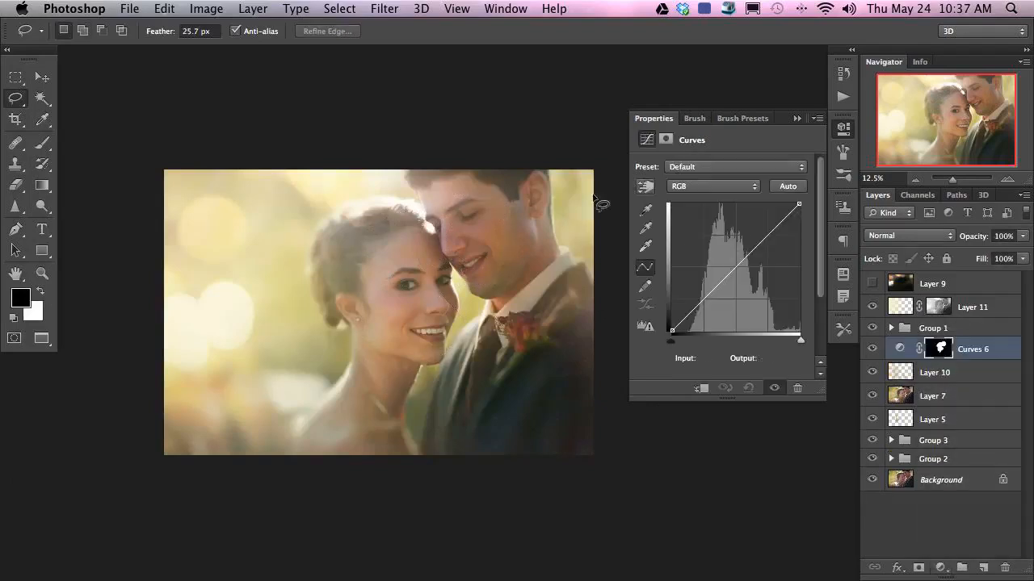
click(646, 187)
drag(443, 256, 459, 297)
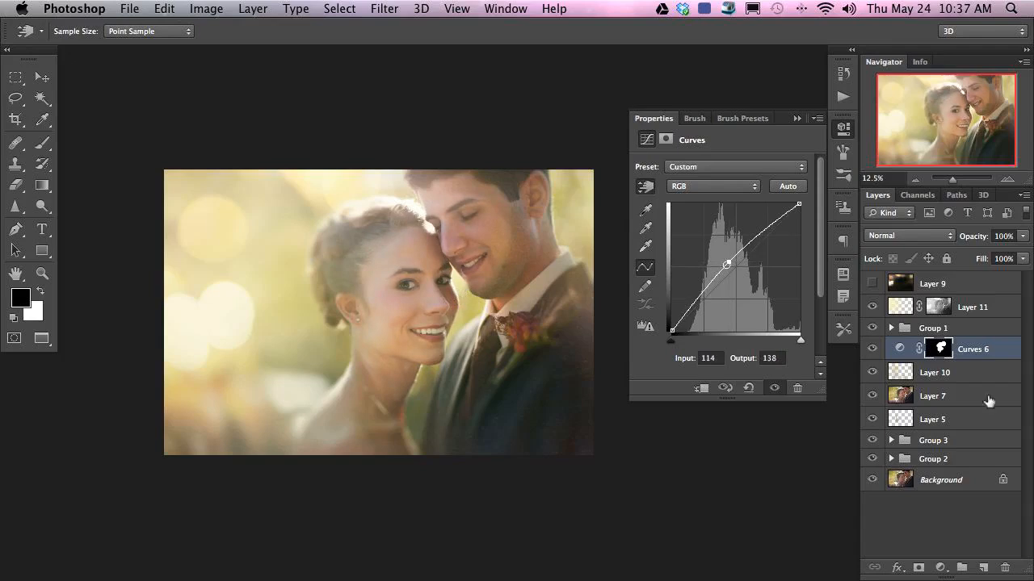
Paint white on the Curves 6 mask over the groom's and bride's faces with a soft 795 px brush.
key(b)
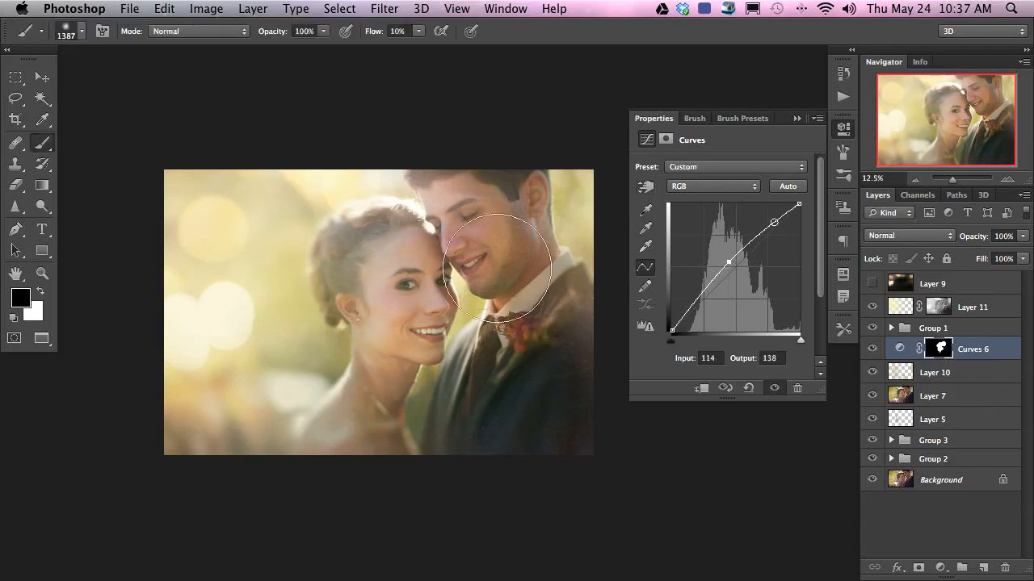
key(x)
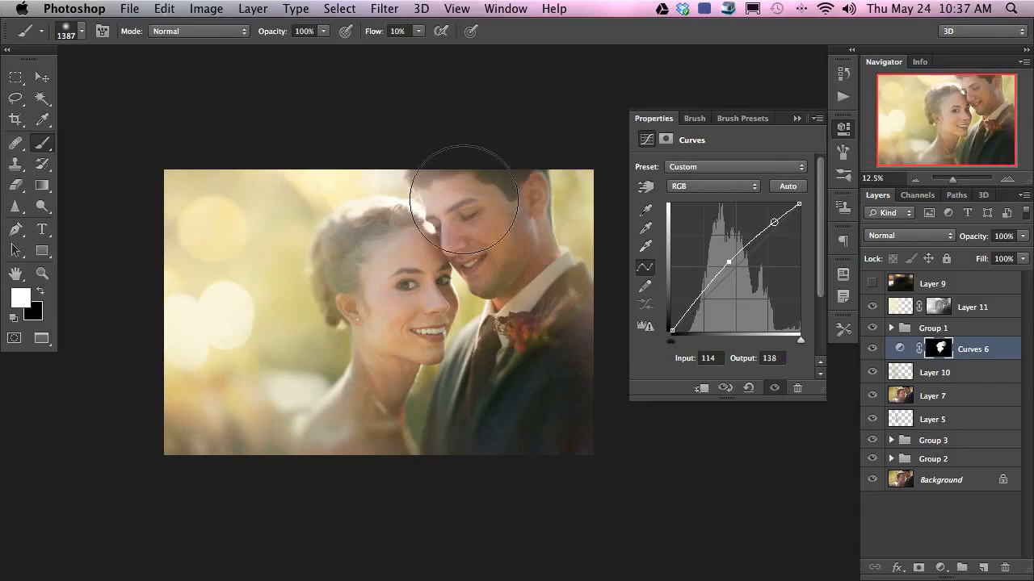
key(bracketleft)
key(bracketleft)
key(bracketleft)
key(bracketleft)
key(bracketleft)
key(bracketleft)
mouse_move(467, 195)
mouse_down()
mouse_move(492, 179)
mouse_move(477, 210)
mouse_move(469, 177)
mouse_move(451, 191)
mouse_move(482, 251)
mouse_move(508, 234)
mouse_up()
mouse_move(367, 255)
mouse_down()
mouse_move(404, 331)
mouse_move(400, 355)
mouse_move(422, 333)
mouse_up()
Refine the Curves 6 mask with black behind the bride's jaw and white down her face, and compare the brightening hidden and shown.
key(x)
drag(328, 300, 346, 341)
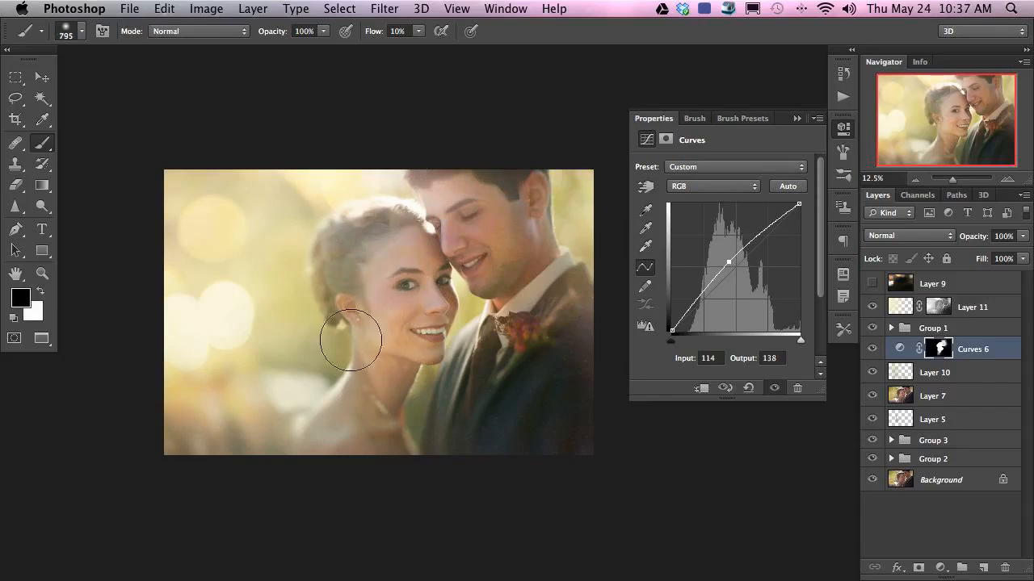
key(x)
mouse_move(395, 216)
mouse_down()
mouse_move(328, 244)
mouse_move(436, 267)
mouse_move(424, 339)
mouse_up()
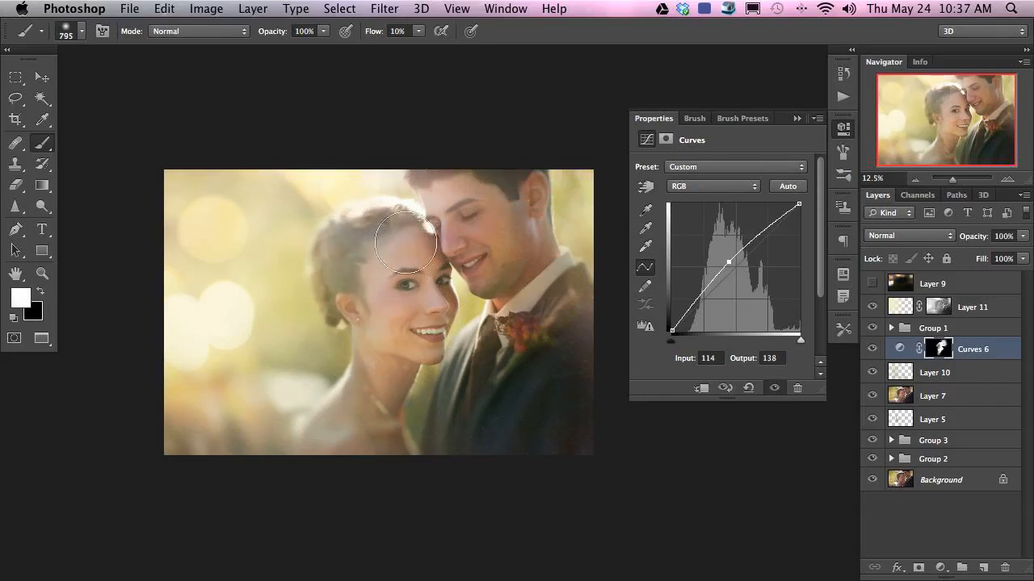
click(872, 351)
click(872, 350)
click(872, 350)
click(872, 350)
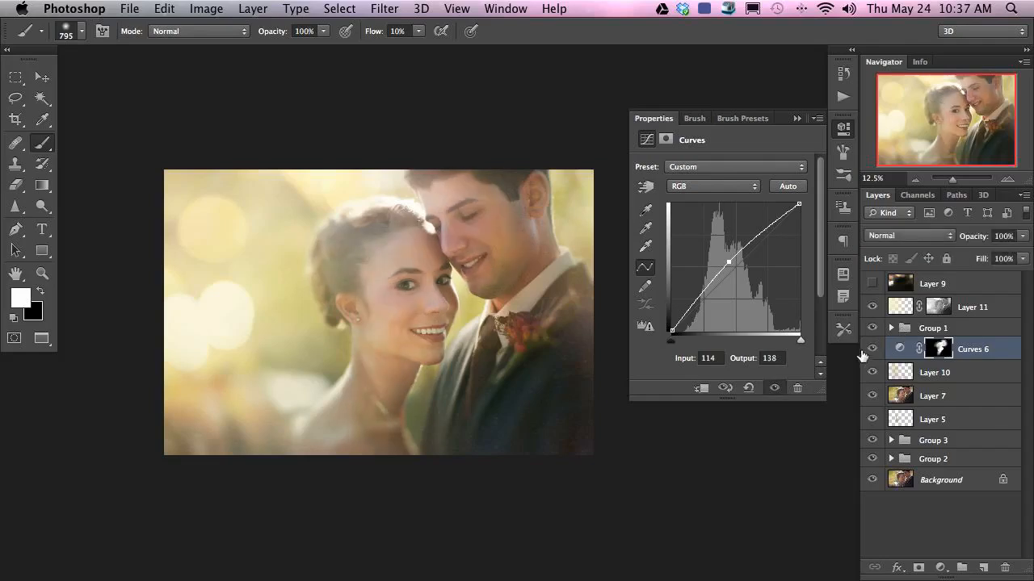
Touch up the Curves 6 mask with black below the bride's chin, and check the portrait with the adjustment hidden and shown.
key(x)
mouse_move(426, 348)
mouse_down()
mouse_move(416, 359)
mouse_move(429, 373)
mouse_up()
key(x)
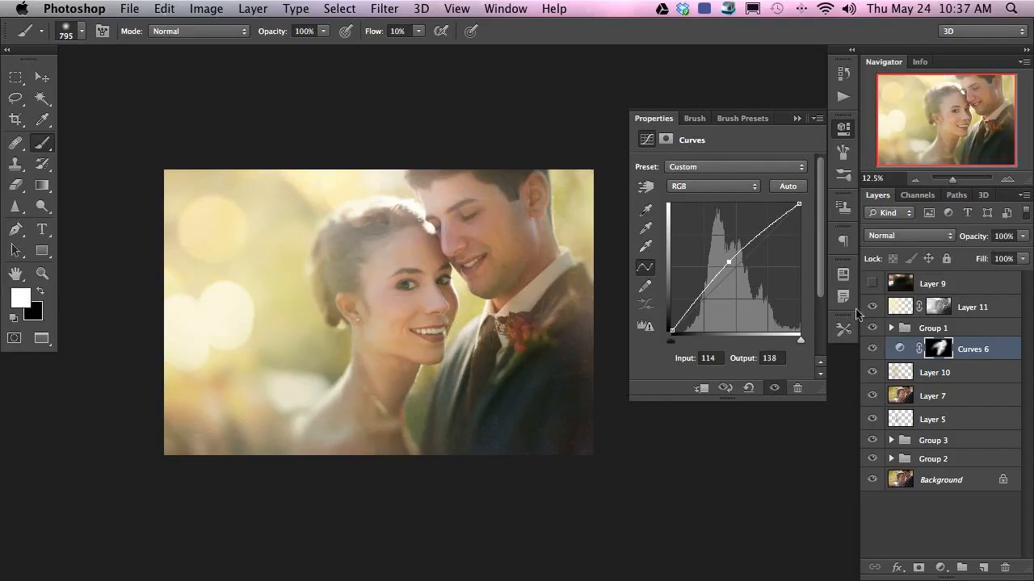
click(872, 349)
click(873, 349)
click(872, 349)
click(872, 349)
View the Curves 6 mask on its own, apply a 94.2-pixel Gaussian Blur to it, and return to the portrait.
alt+click(931, 354)
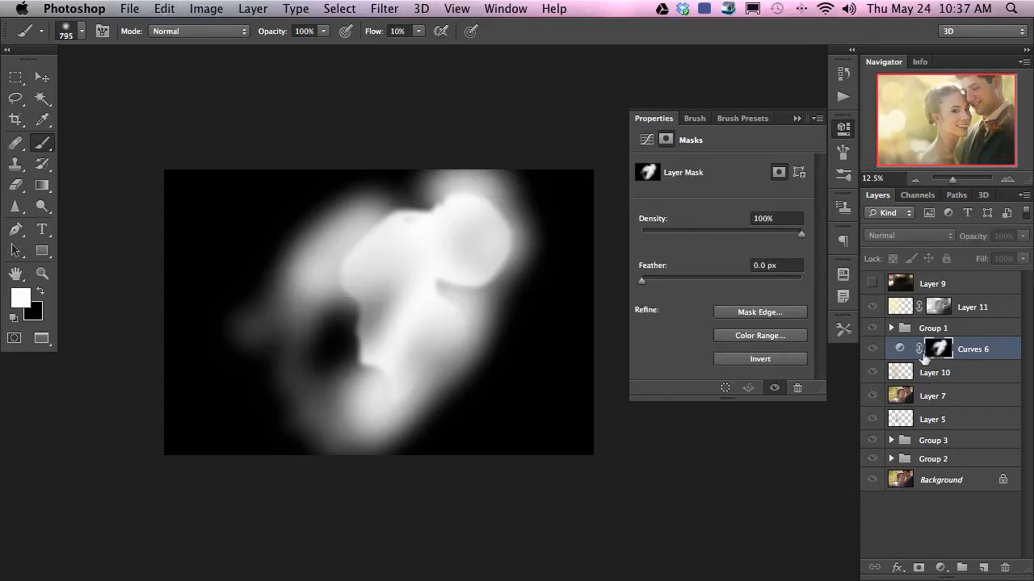
key(super+alt+f)
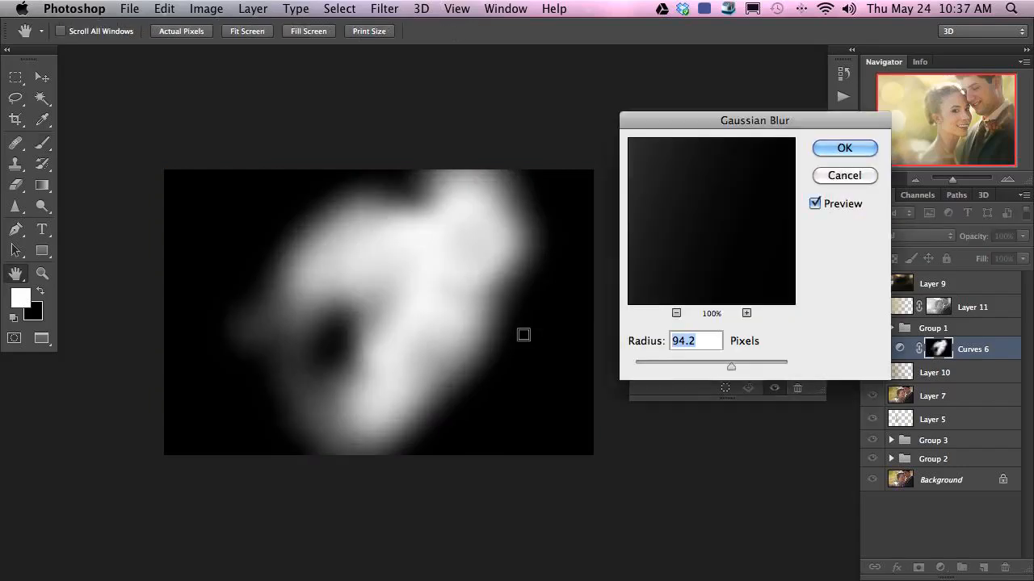
click(844, 149)
alt+click(934, 346)
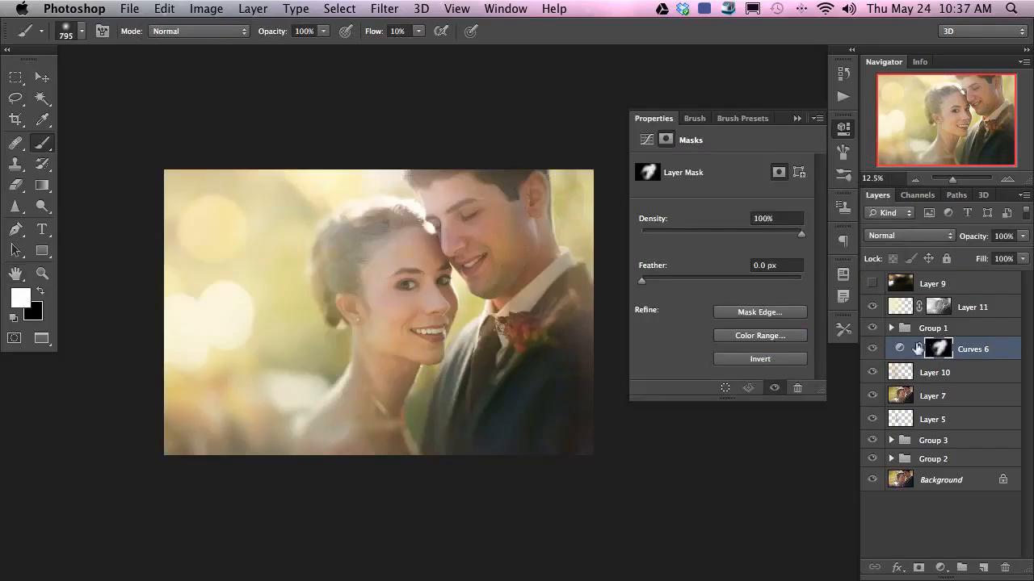
Compare the portrait with the blurred-mask Curves 6 brightening hidden and shown.
click(874, 349)
click(874, 350)
click(874, 351)
click(875, 352)
click(874, 349)
click(874, 349)
Set the opacity of Curves 6 to 81% and check the portrait with it hidden and shown.
drag(974, 237, 970, 244)
key(Return)
click(872, 349)
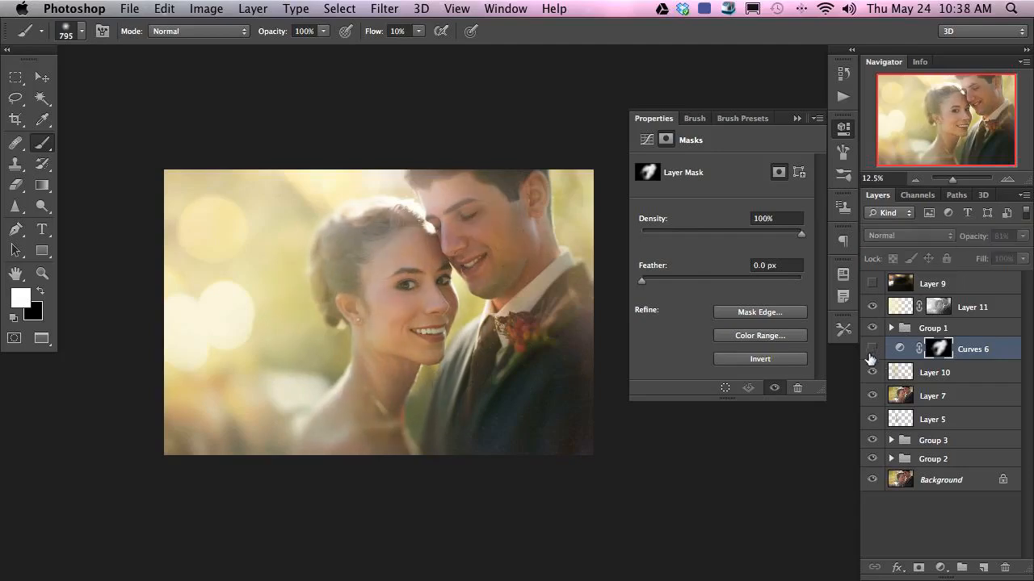
click(871, 350)
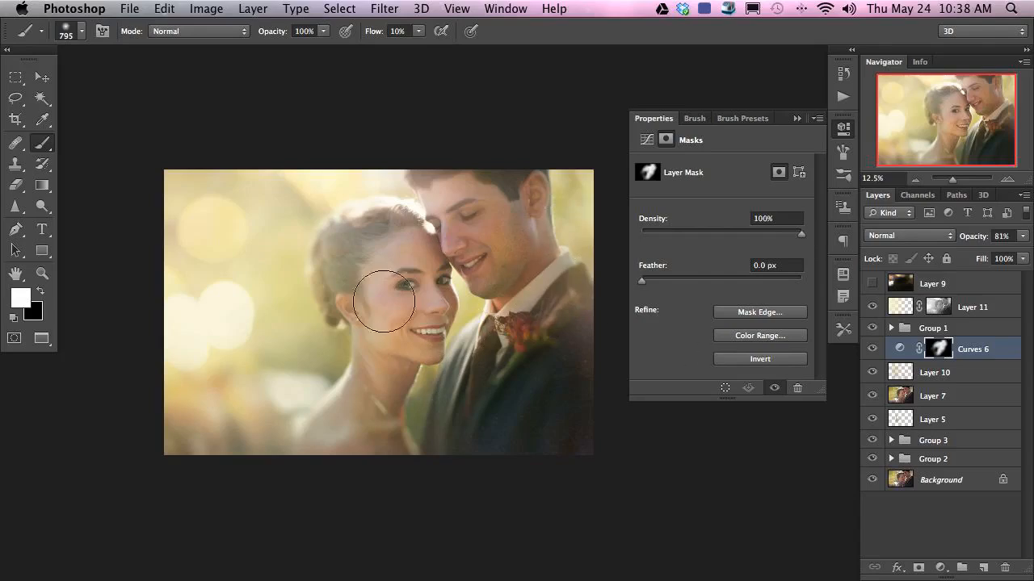
Paint black on the Curves 6 mask around the bride's ear and jaw, and enlarge the brush to 1323 px.
key(x)
drag(338, 319, 383, 334)
mouse_move(358, 299)
mouse_down()
mouse_move(363, 272)
mouse_move(363, 296)
mouse_up()
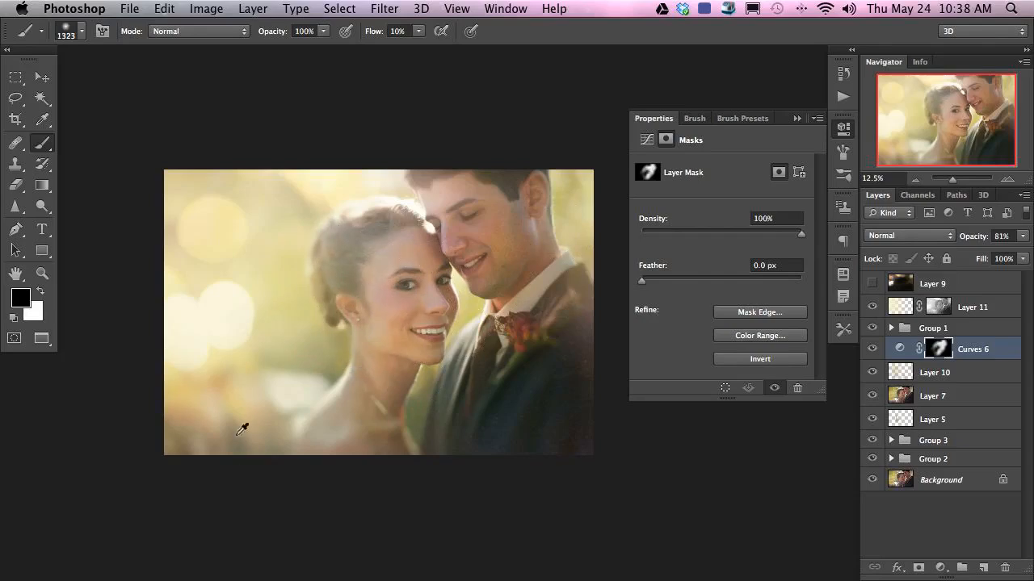
Compare the portrait with the Layer 11 haze hidden and shown, and make Layer 11 active.
click(874, 307)
click(875, 307)
click(874, 308)
click(875, 308)
click(977, 308)
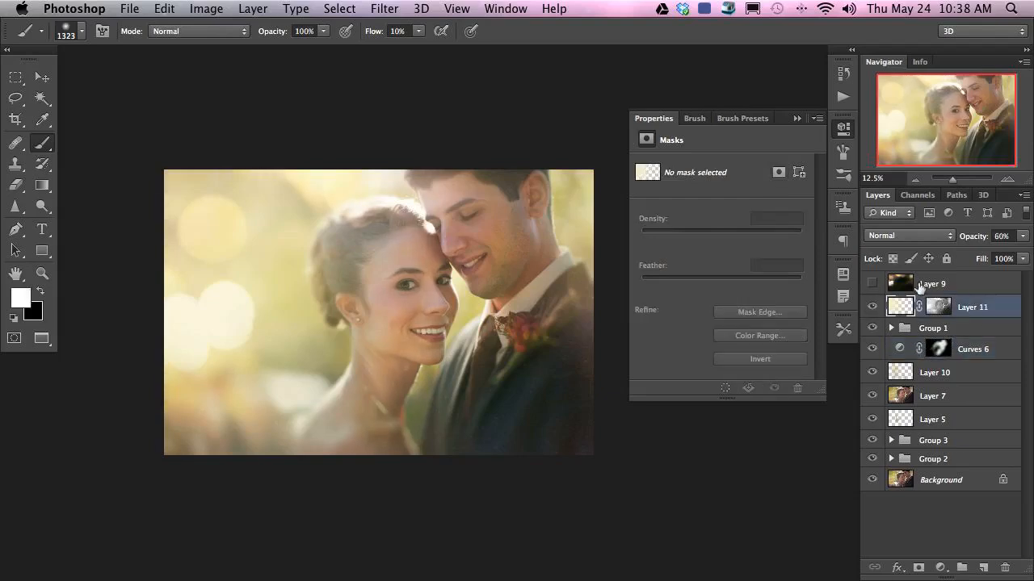
Preview the hidden Layer 9 at the top of the stack and delete it.
click(873, 284)
click(873, 283)
click(937, 284)
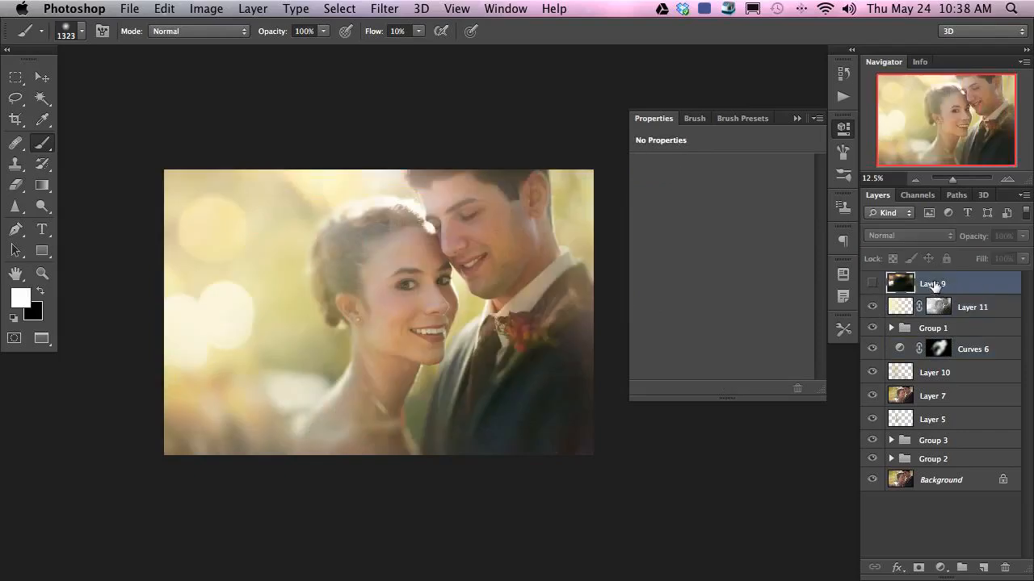
key(BackSpace)
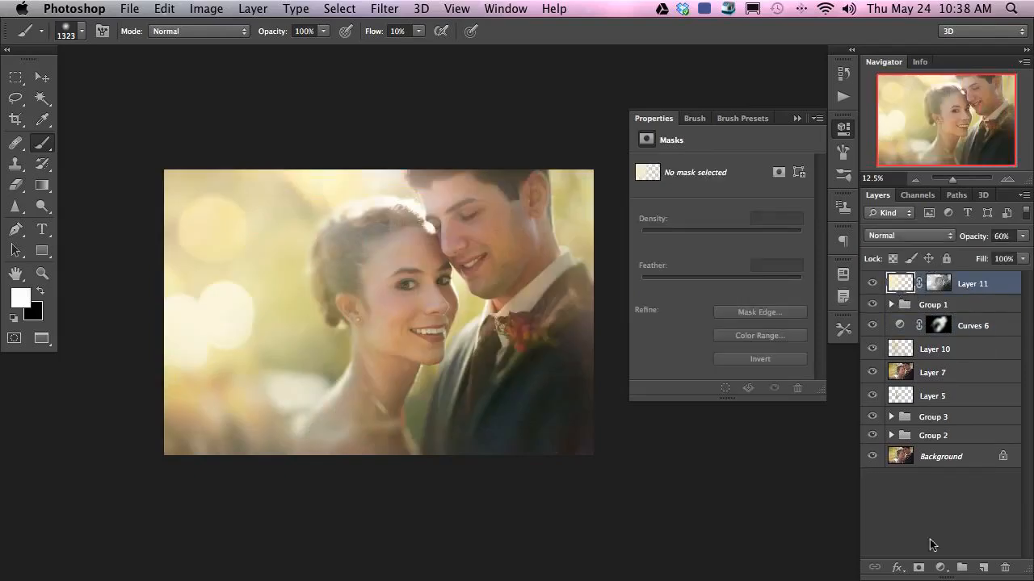
Add a Curves adjustment above Layer 11 and, in its Blue channel, lower the white point and raise the black point to output 26.
scroll(357, 369, right, 2)
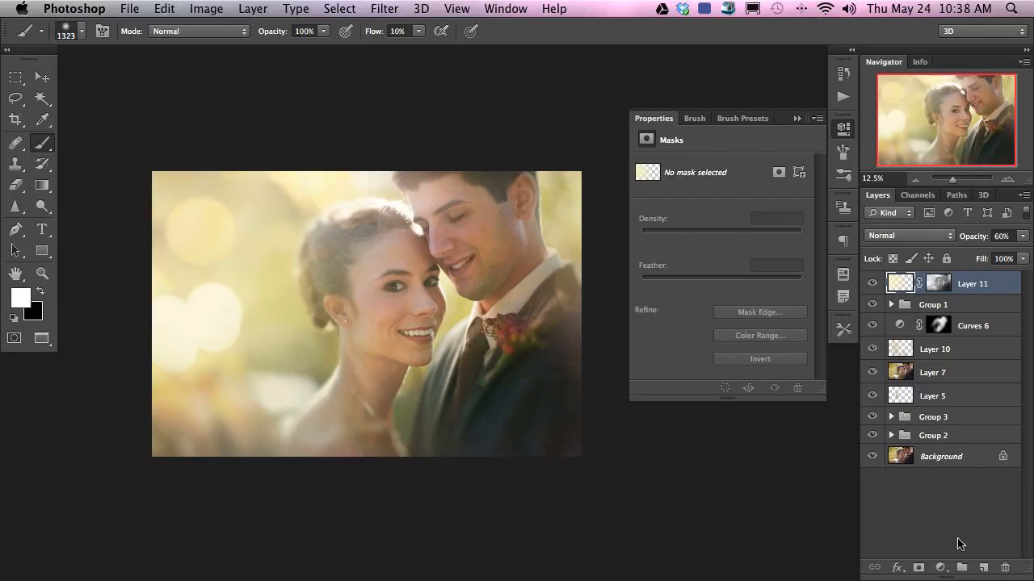
click(941, 568)
click(950, 382)
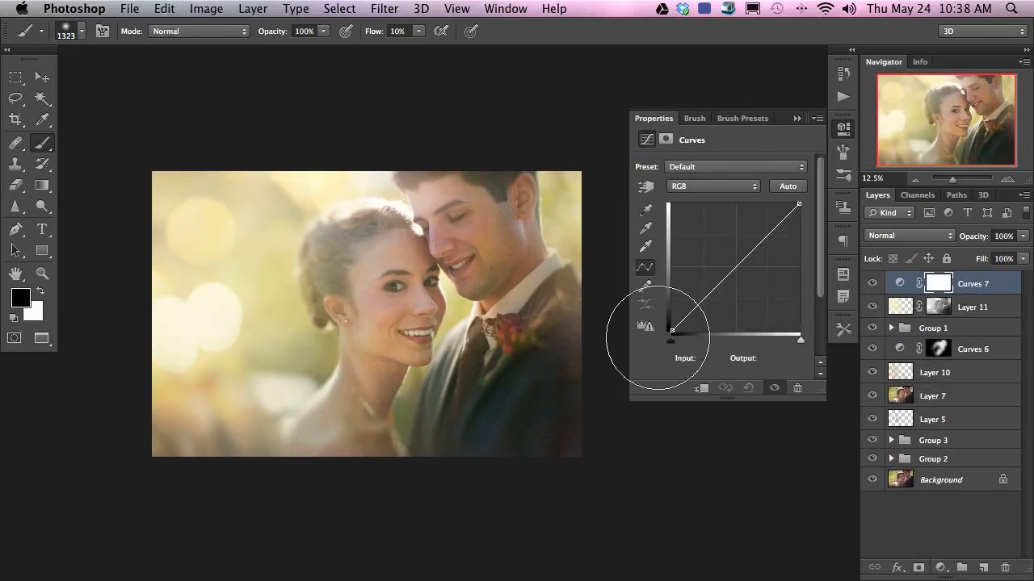
click(699, 186)
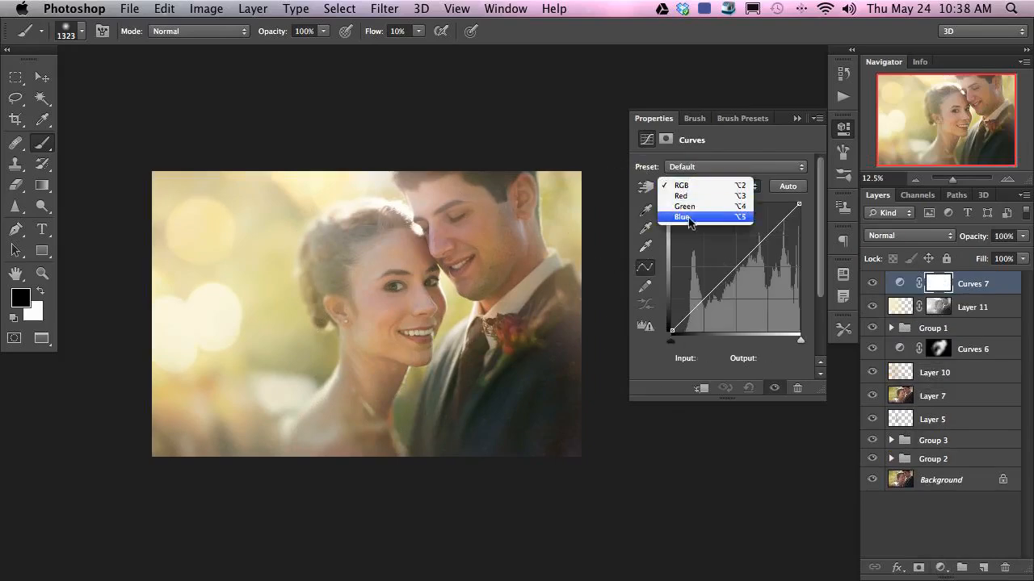
click(688, 217)
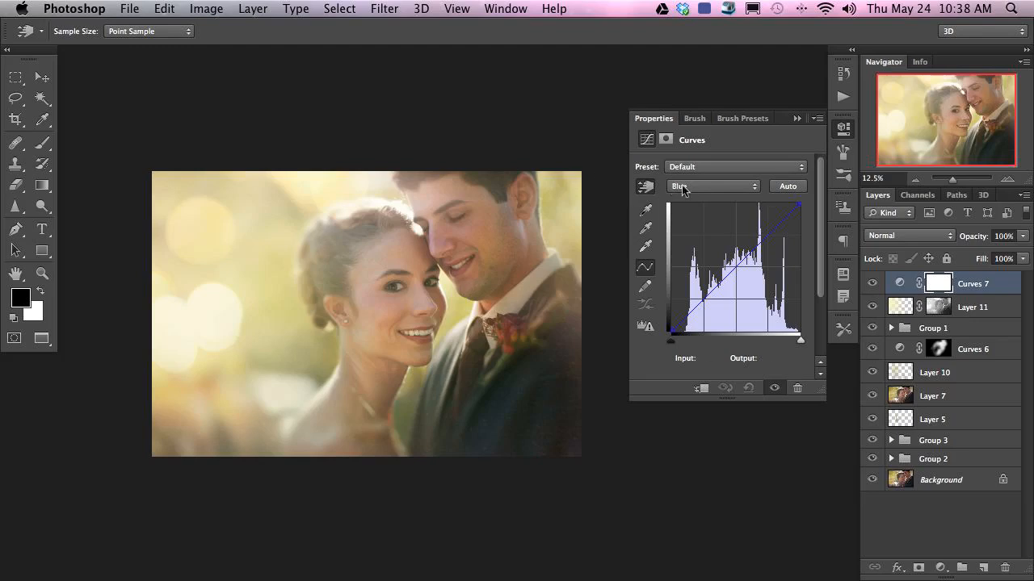
click(800, 204)
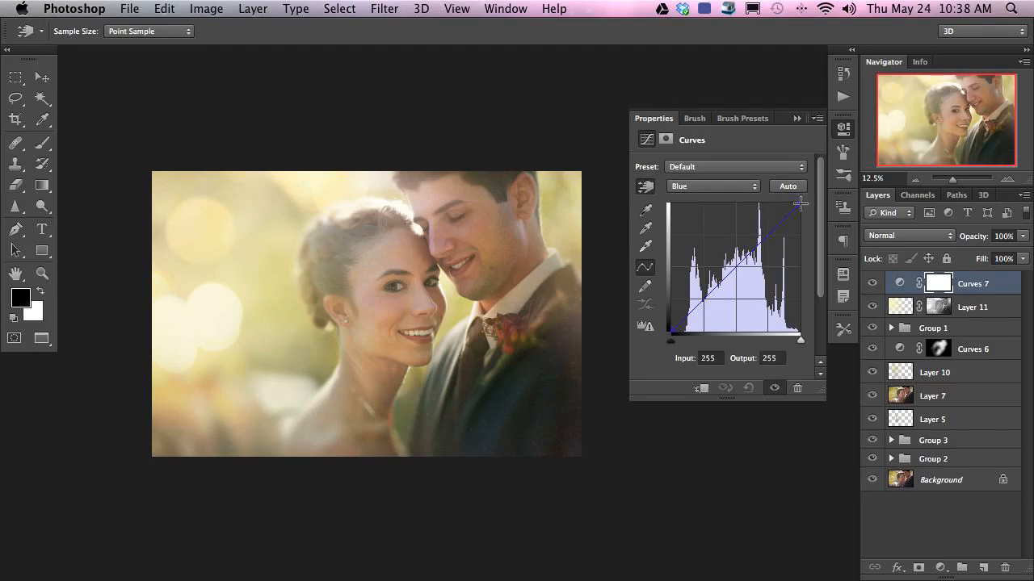
drag(801, 205, 859, 209)
drag(670, 332, 669, 320)
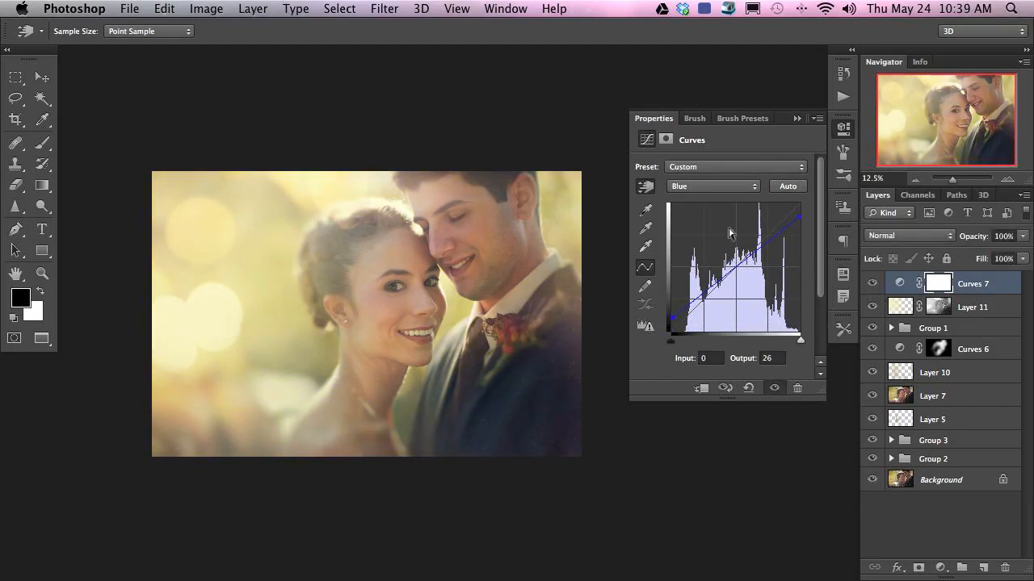
Try shifting the white and black points of the Green channel in Curves 7.
click(713, 186)
click(698, 170)
drag(803, 205, 820, 266)
key(super+z)
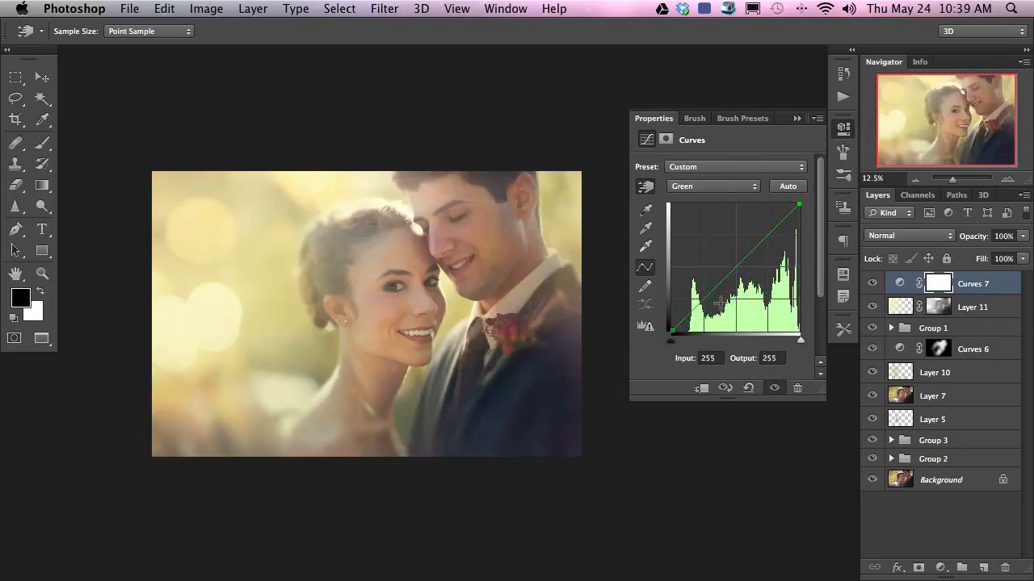
mouse_move(670, 332)
mouse_down()
mouse_move(671, 279)
mouse_move(655, 335)
mouse_up()
In the Red channel of Curves 7, raise the black point to output 23, and return to the Brush tool.
click(707, 191)
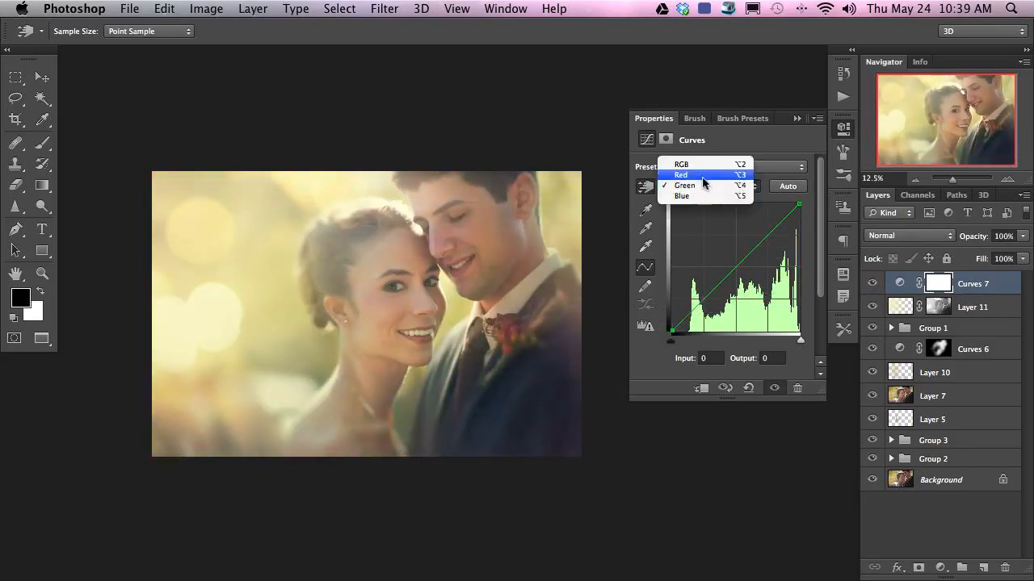
click(694, 176)
drag(798, 207, 818, 184)
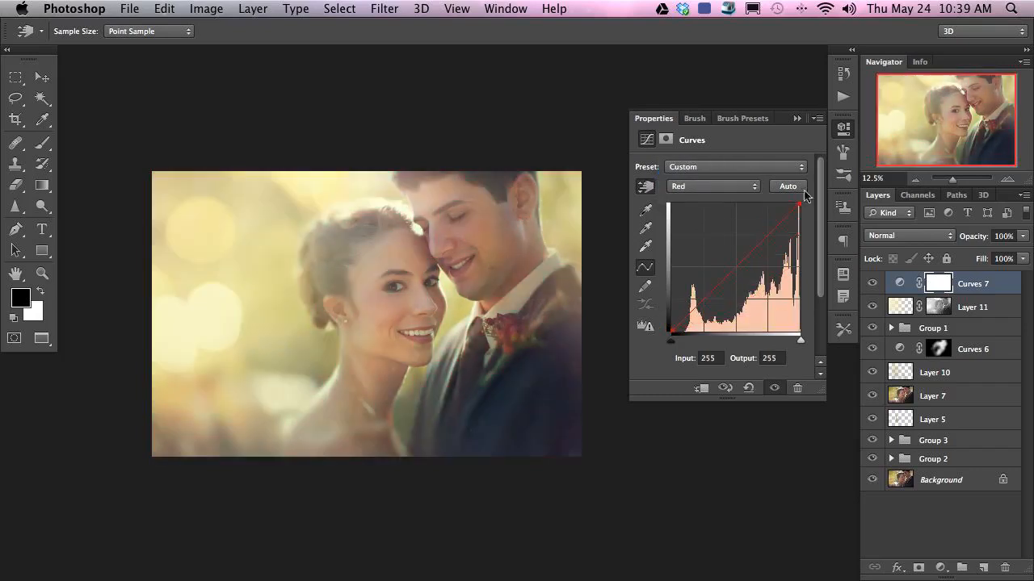
mouse_move(673, 331)
mouse_down()
mouse_move(684, 240)
mouse_move(669, 317)
mouse_move(662, 308)
mouse_move(657, 329)
mouse_move(656, 320)
mouse_up()
key(b)
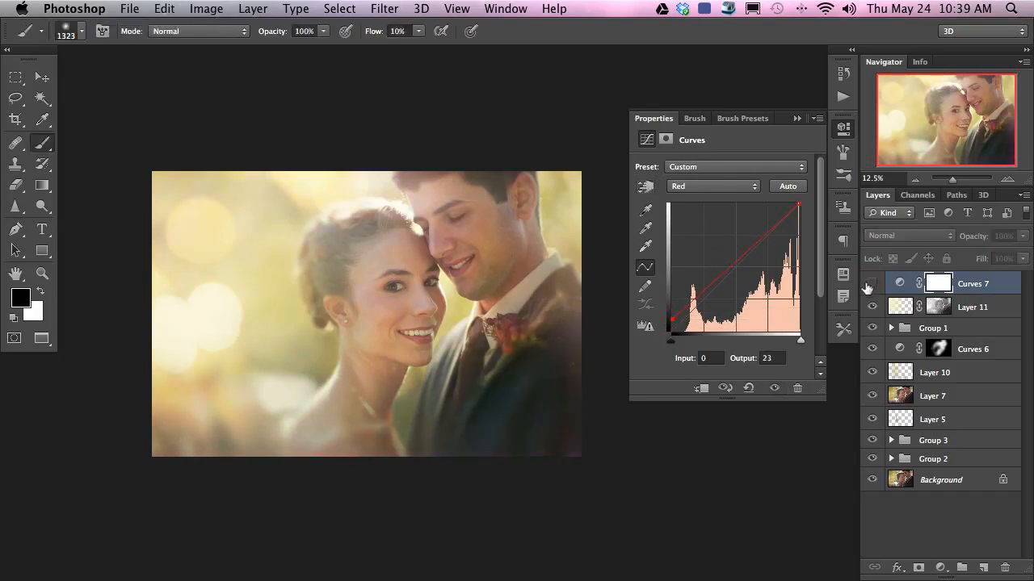
Reduce Curves 7 to 76% opacity and add a new Curves adjustment above it.
drag(977, 235, 958, 235)
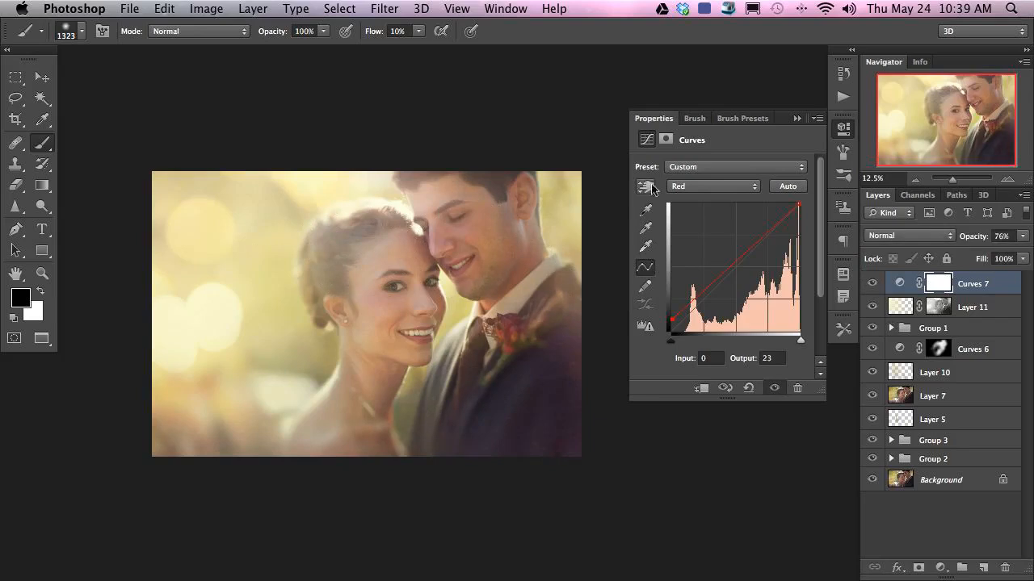
click(944, 567)
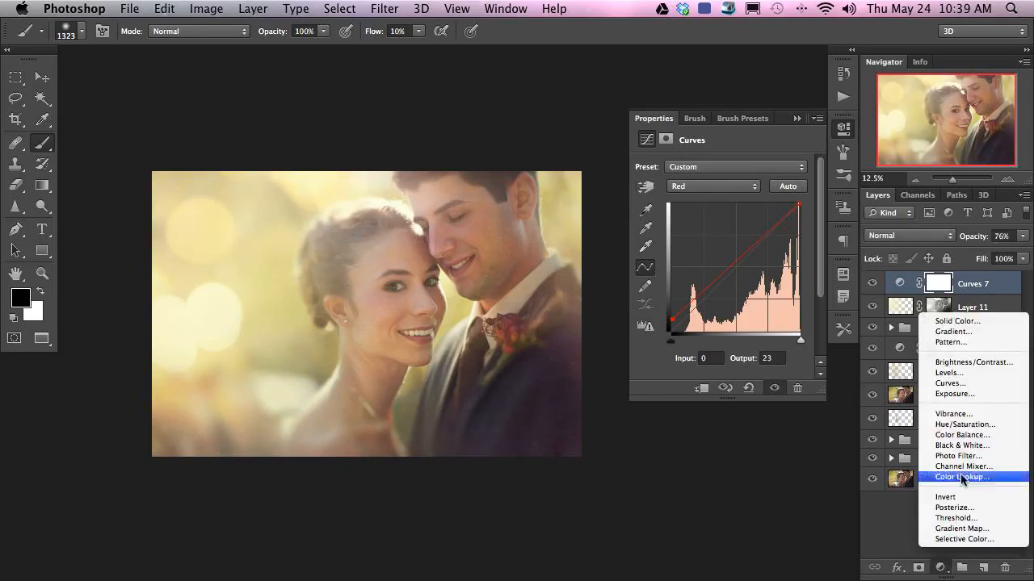
click(982, 383)
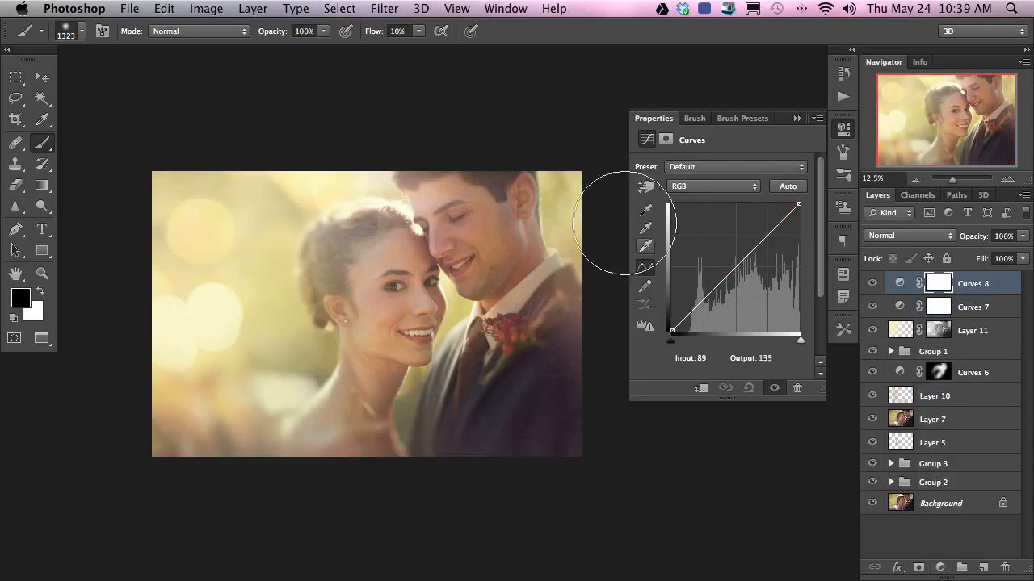
In the Red channel of Curves 8, use on-image adjustment to darken the groom's jacket tones and raise the bride's face tones to output 220.
click(670, 188)
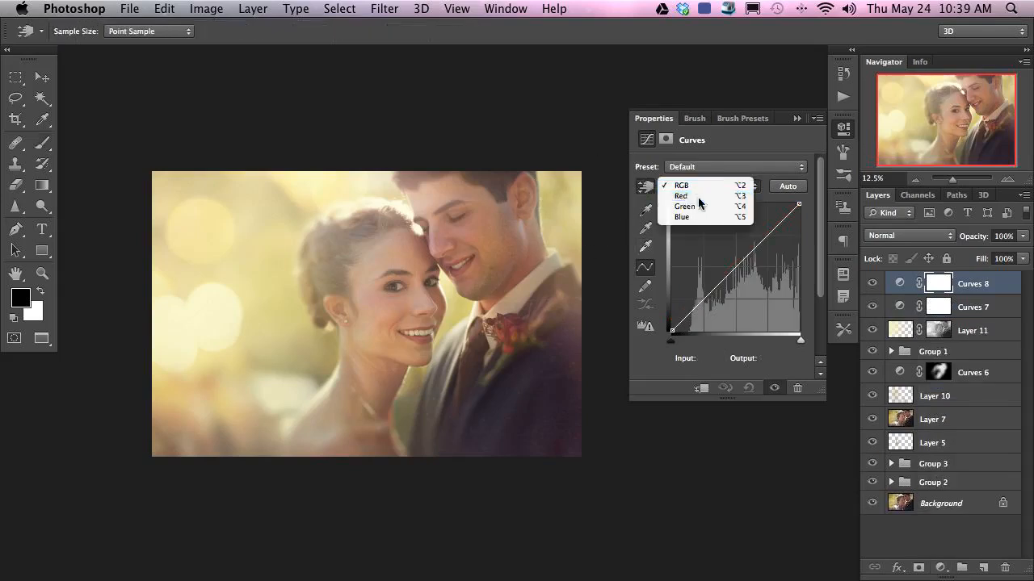
click(699, 196)
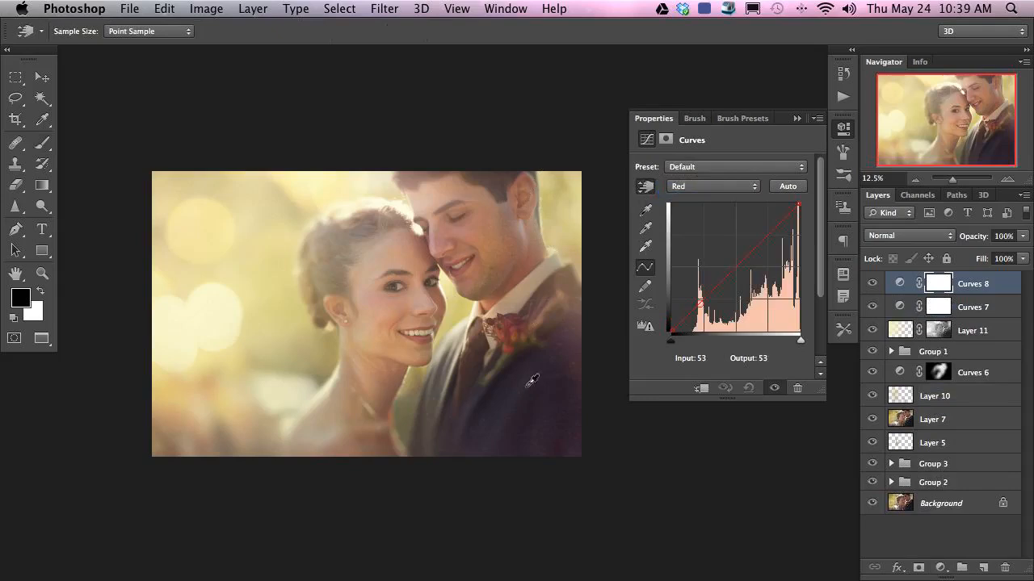
drag(533, 381, 539, 411)
drag(395, 307, 395, 289)
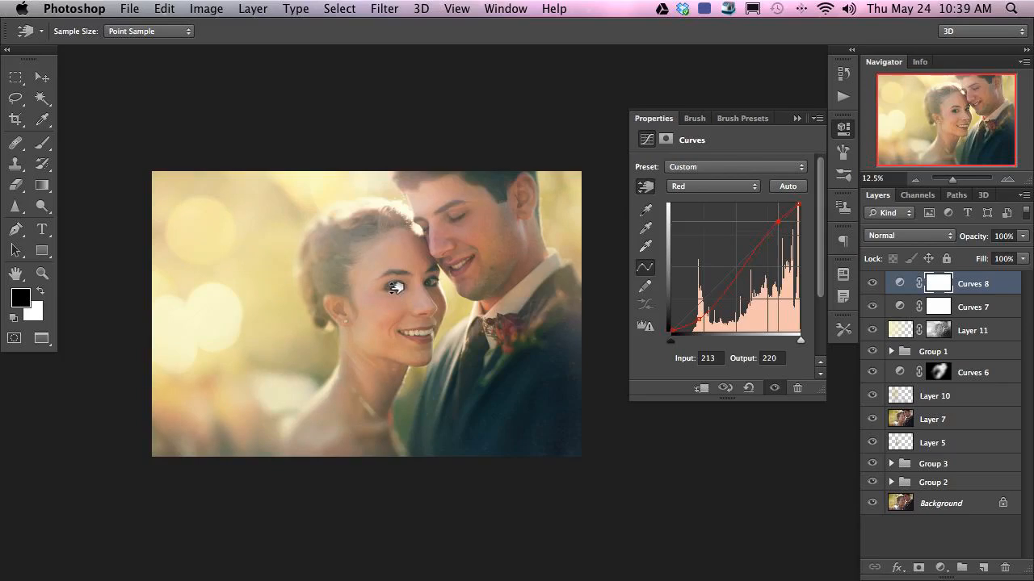
In the Green channel of Curves 8, lift the blurred background highlights and set a midtone point at input 151, output 170.
click(681, 192)
click(681, 201)
drag(258, 303, 259, 291)
mouse_move(399, 317)
mouse_down()
mouse_move(399, 307)
mouse_move(401, 322)
mouse_up()
In the Blue channel of Curves 8, raise the forehead tones at input 140 to output 151 and adjust the jacket's shadow tones.
click(703, 194)
click(682, 195)
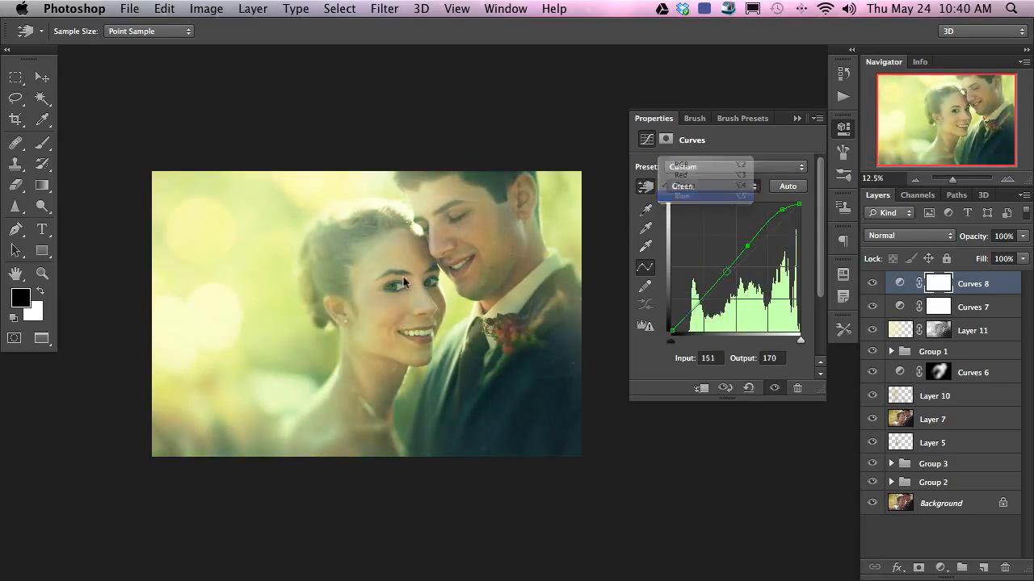
mouse_move(400, 249)
mouse_down()
mouse_move(404, 265)
mouse_move(408, 242)
mouse_up()
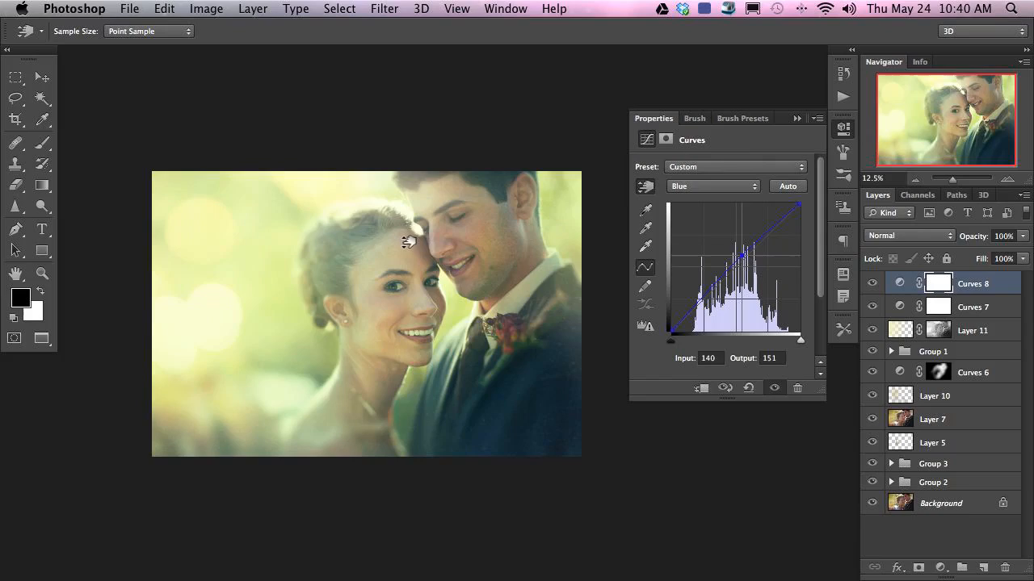
mouse_move(467, 368)
mouse_down()
mouse_move(459, 394)
mouse_move(459, 376)
mouse_up()
drag(367, 412, 334, 412)
Refine Curves 8 with a Green channel point at input 179, output 204, and a Red channel point at input 153, output 146.
click(693, 187)
drag(298, 353, 302, 358)
click(699, 189)
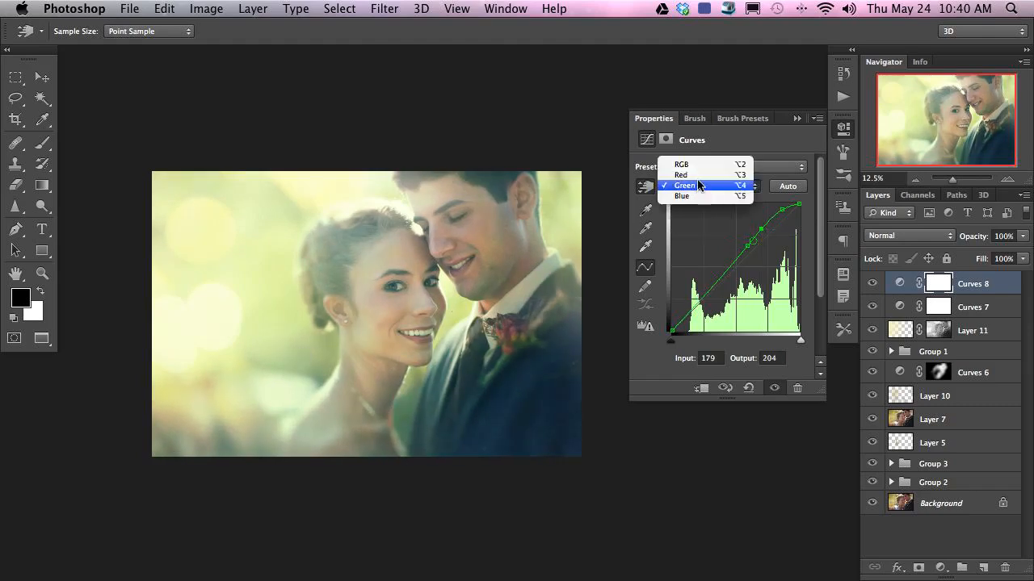
click(682, 175)
drag(453, 359, 450, 349)
Compare the portrait with and without Curves 8, leaving that layer hidden.
click(873, 289)
click(873, 289)
click(873, 289)
click(873, 289)
click(873, 290)
click(873, 289)
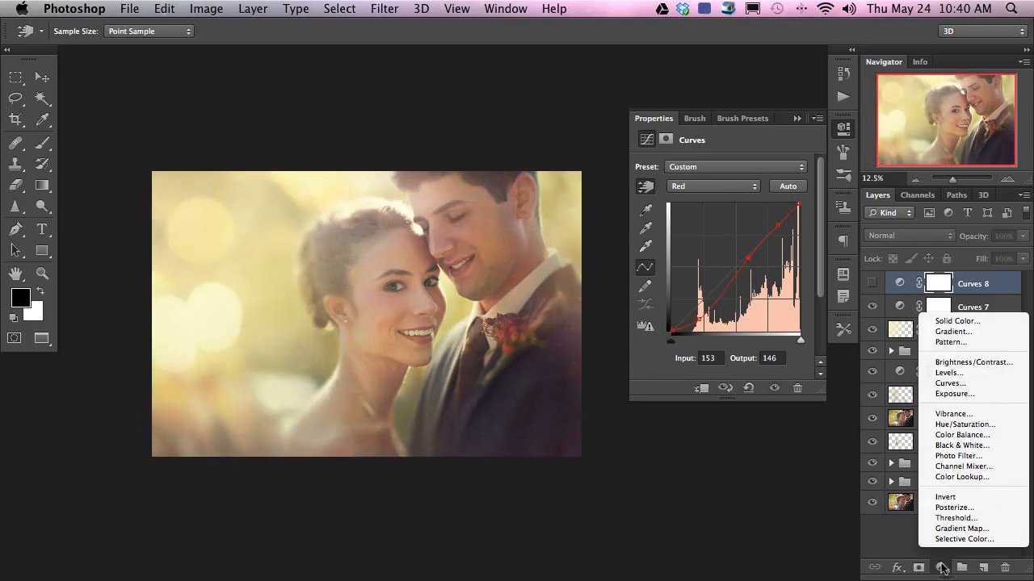
Add another Curves adjustment above Curves 8 and lower the Red channel's shadows and midtones by sampling the jacket and nearby tones on the image.
click(969, 383)
key(b)
click(712, 188)
click(705, 199)
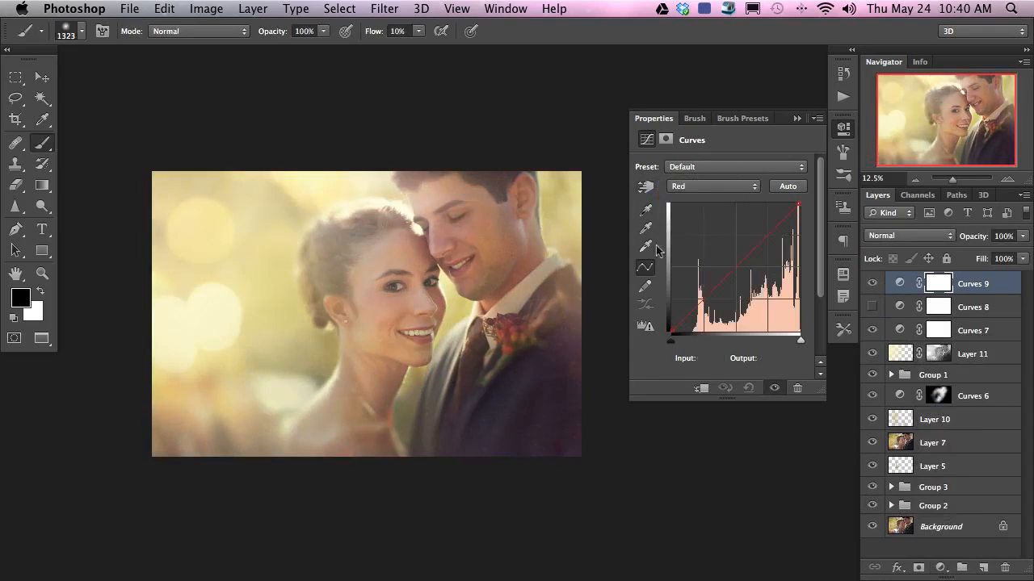
click(645, 186)
drag(557, 327, 560, 360)
drag(414, 385, 414, 410)
In Curves 9, add a Green point at input 110, output 117, then lower the Blue skin tones and raise Blue shadows at input 50 to output 79.
click(712, 187)
click(687, 199)
click(712, 186)
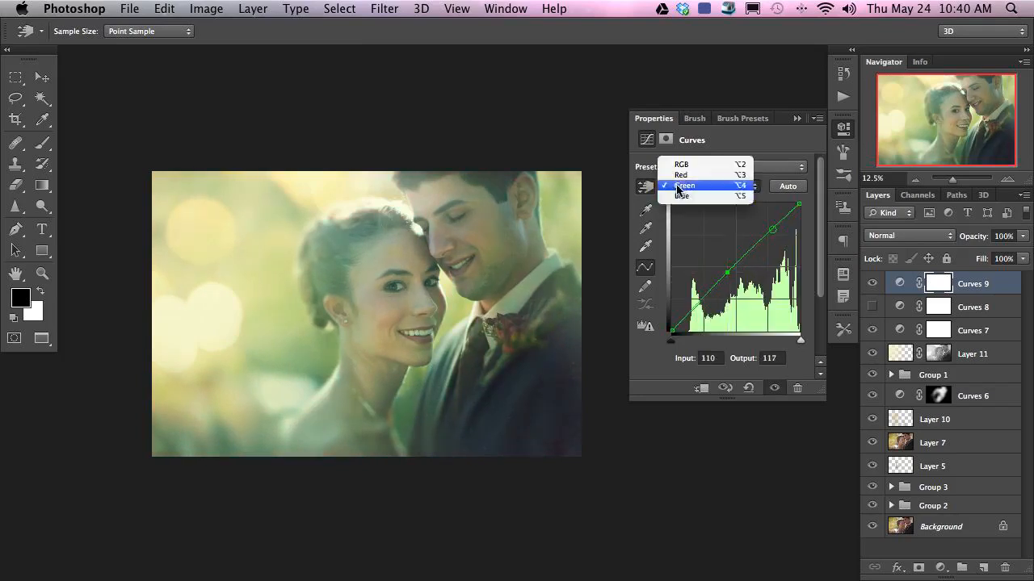
click(686, 198)
mouse_move(384, 272)
mouse_down()
mouse_move(385, 240)
mouse_move(380, 284)
mouse_up()
drag(557, 444, 565, 412)
Adjust the bright background tones in Curves 9's Red channel, and add a Green channel point at input 135, output 137.
click(727, 187)
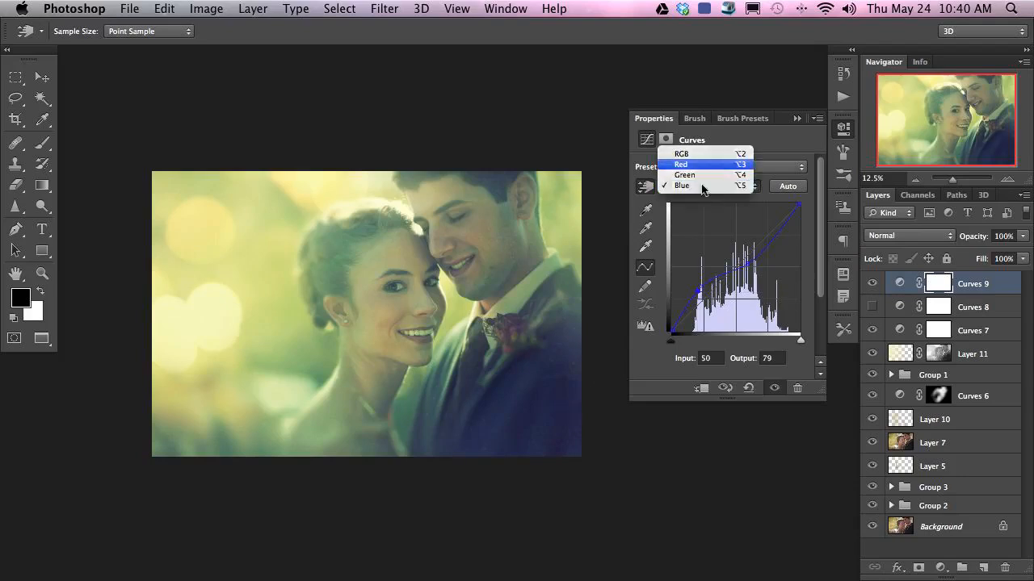
click(686, 159)
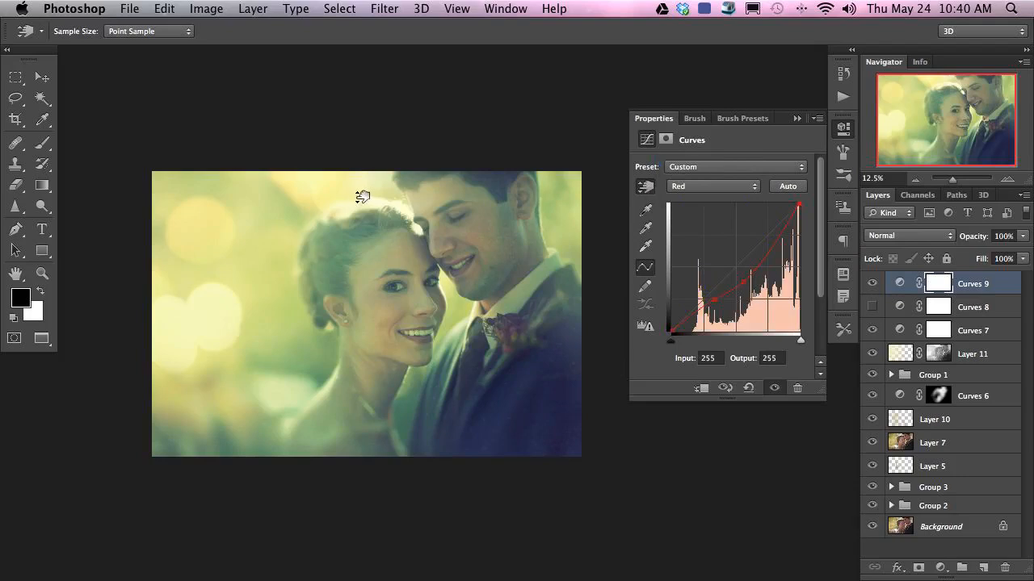
drag(368, 202, 371, 209)
click(717, 187)
click(716, 195)
drag(488, 218, 486, 227)
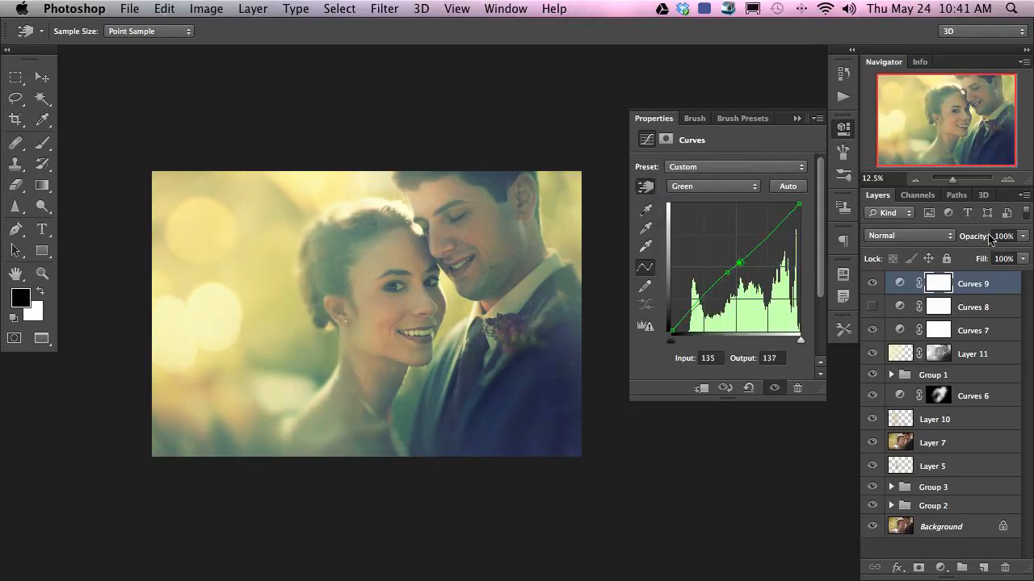
Reduce Curves 9 to 57% opacity, compare the portrait with and without it, and leave it visible.
mouse_move(967, 236)
mouse_down()
mouse_move(942, 239)
mouse_move(953, 240)
mouse_up()
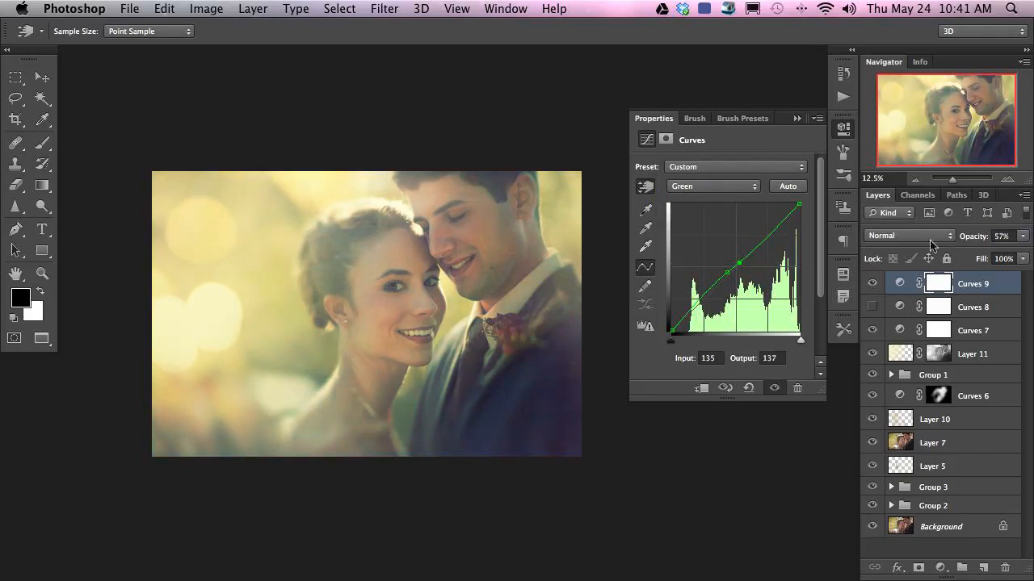
click(872, 285)
click(872, 285)
click(872, 284)
key(b)
key(x)
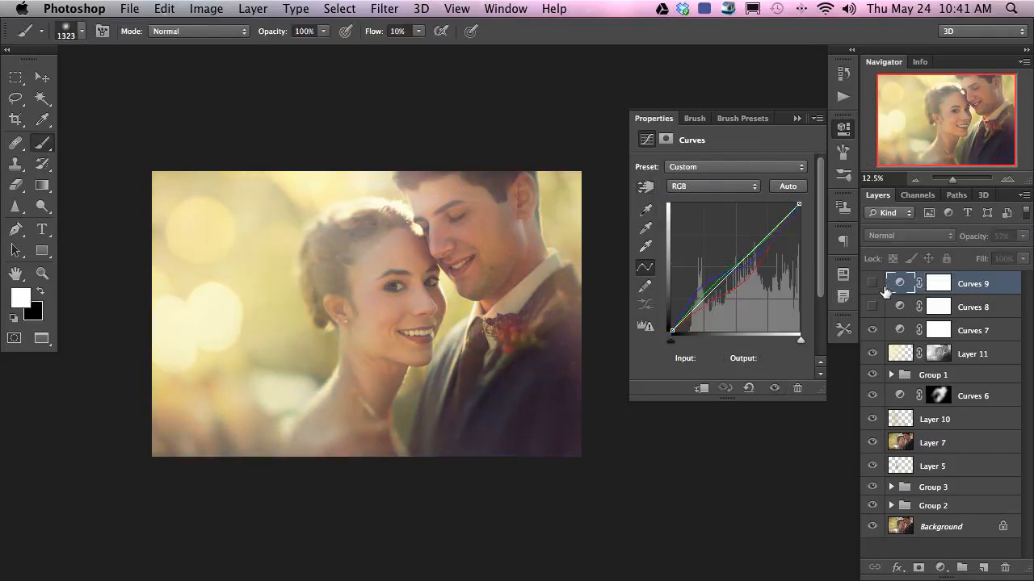
click(873, 284)
Show Curves 8 again and reduce its opacity to 37%.
click(872, 307)
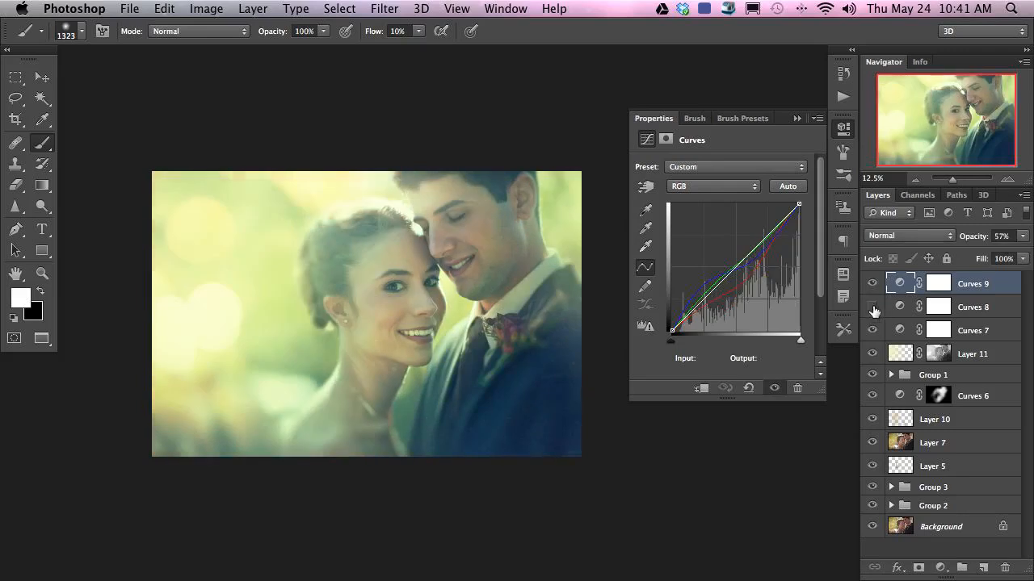
click(938, 307)
key(x)
click(961, 239)
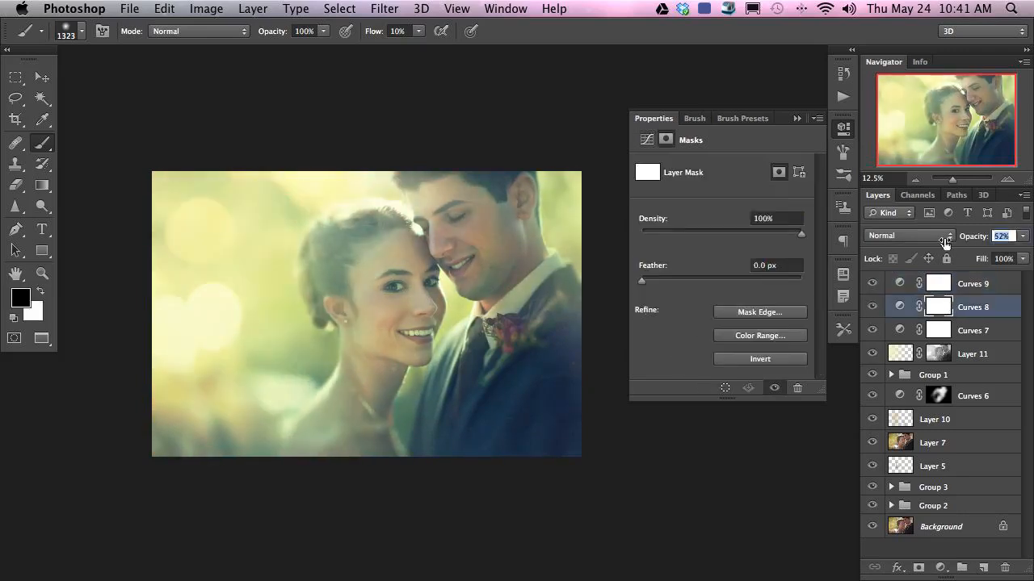
Toggle Curves 8 and Curves 9 to compare their color tints separately and combined.
drag(872, 284, 871, 307)
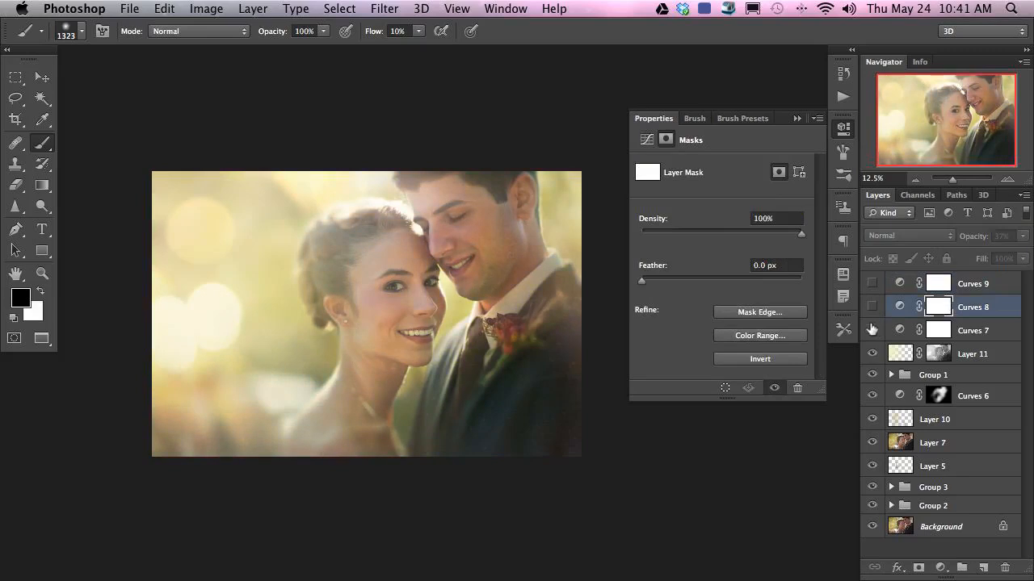
click(872, 309)
click(871, 283)
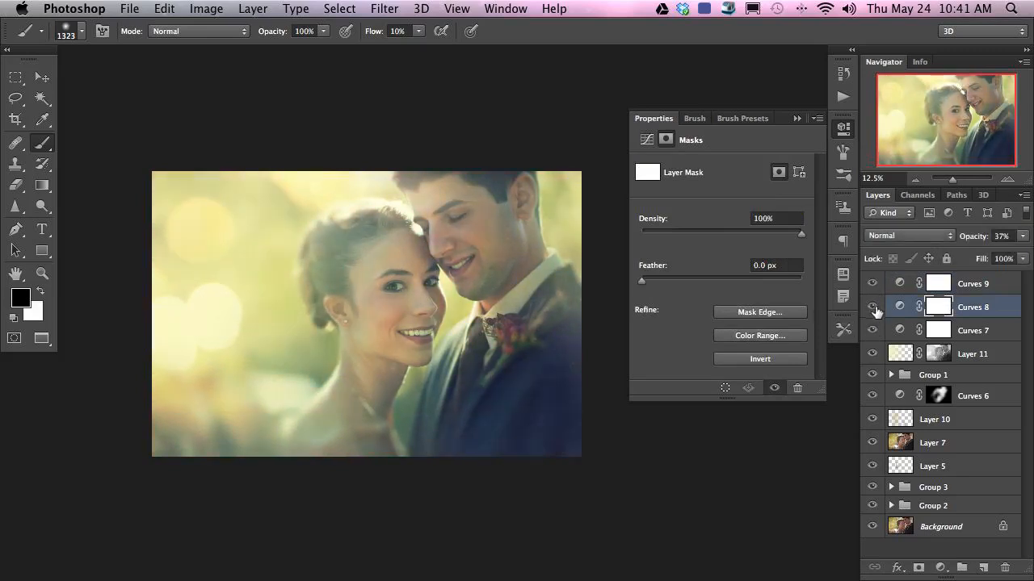
click(872, 307)
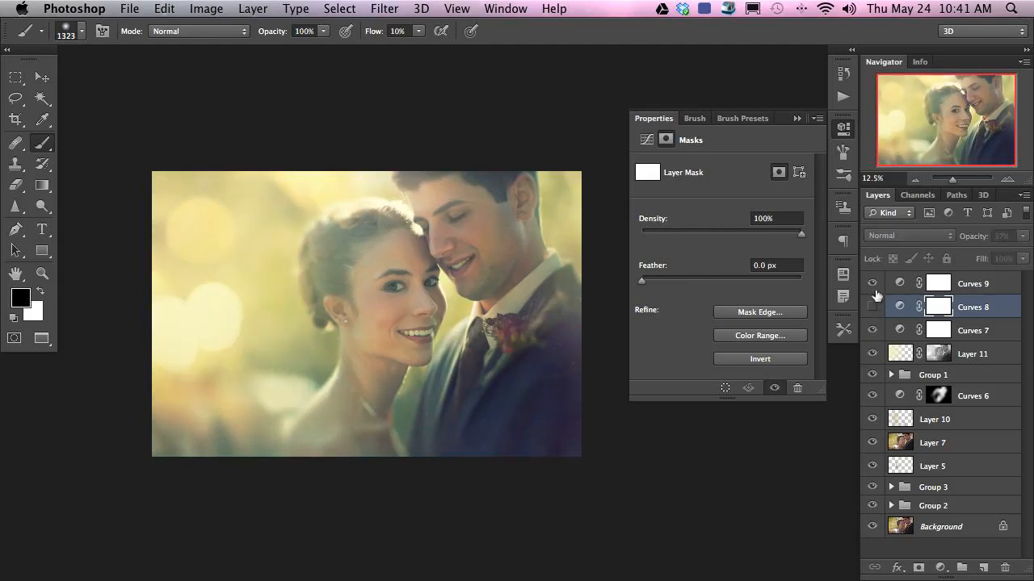
click(873, 306)
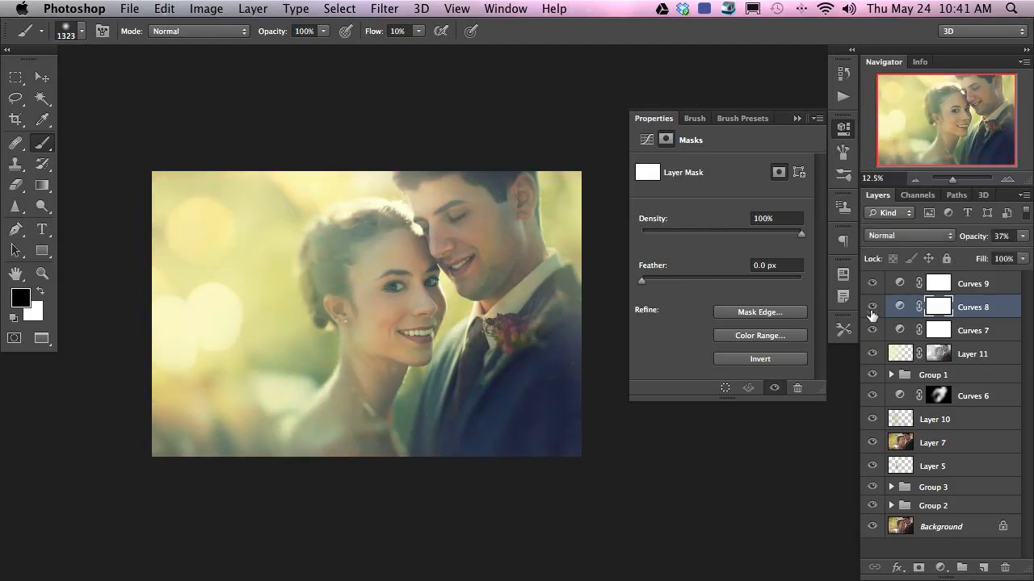
click(872, 309)
click(872, 283)
click(873, 308)
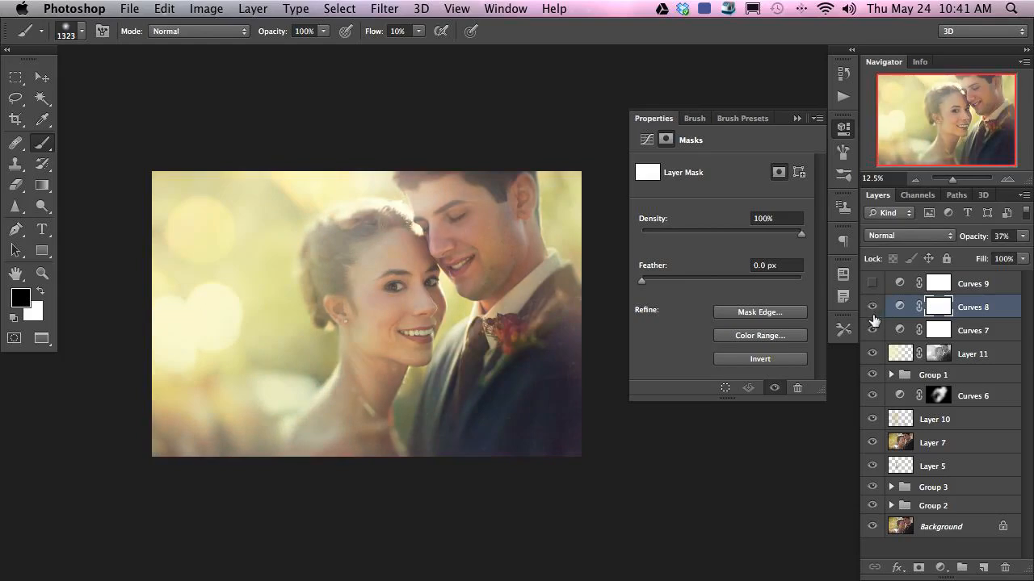
click(873, 284)
click(873, 285)
click(872, 307)
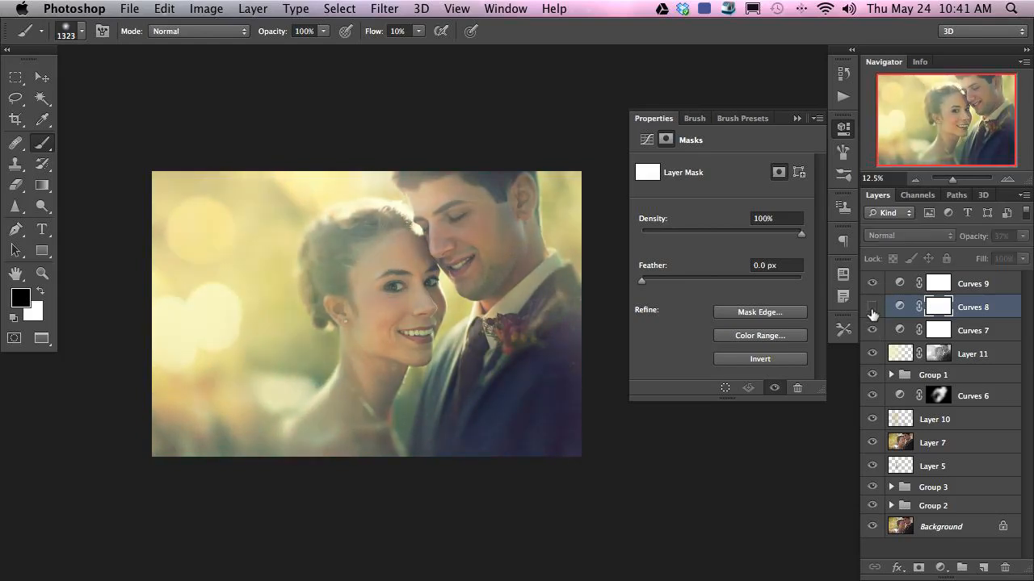
Lower the opacity of the Curves 9 adjustment layer to 38%.
click(898, 284)
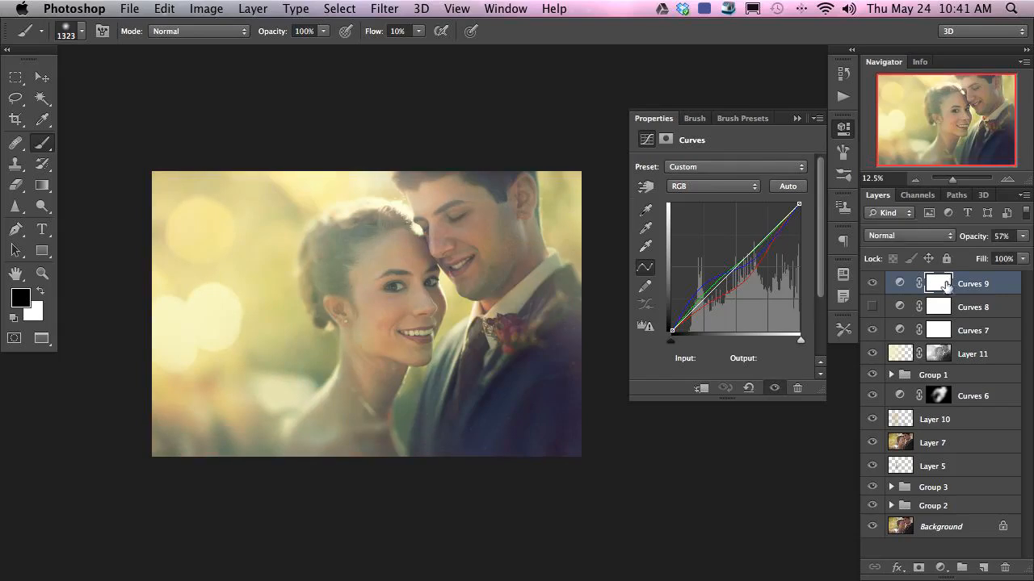
click(937, 284)
drag(974, 235, 959, 236)
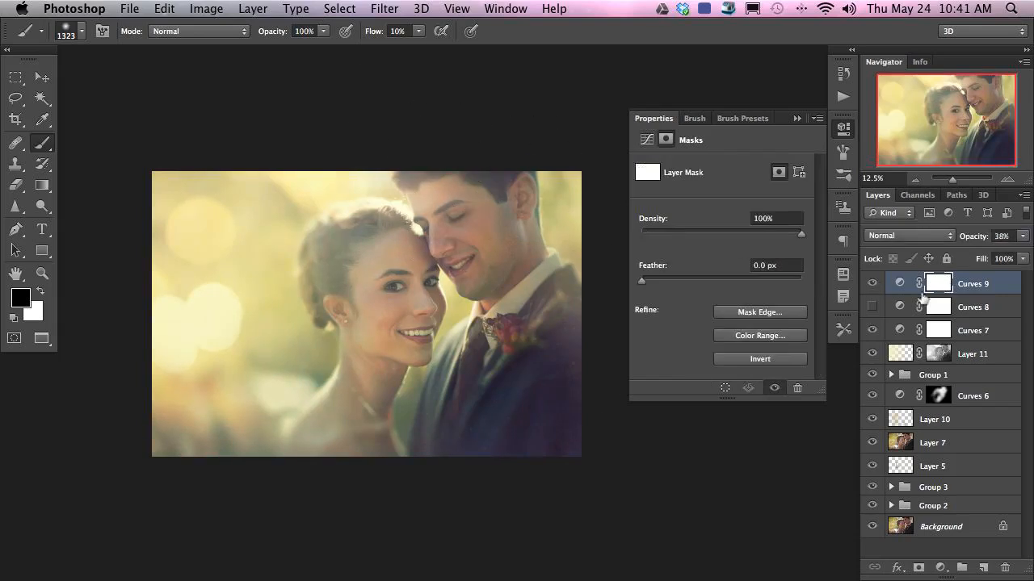
Start saving the Curves 9 adjustment as a preset, creating a folder named Curves inside Phlearn PRO Wedding on the Desktop.
click(872, 283)
click(899, 283)
key(x)
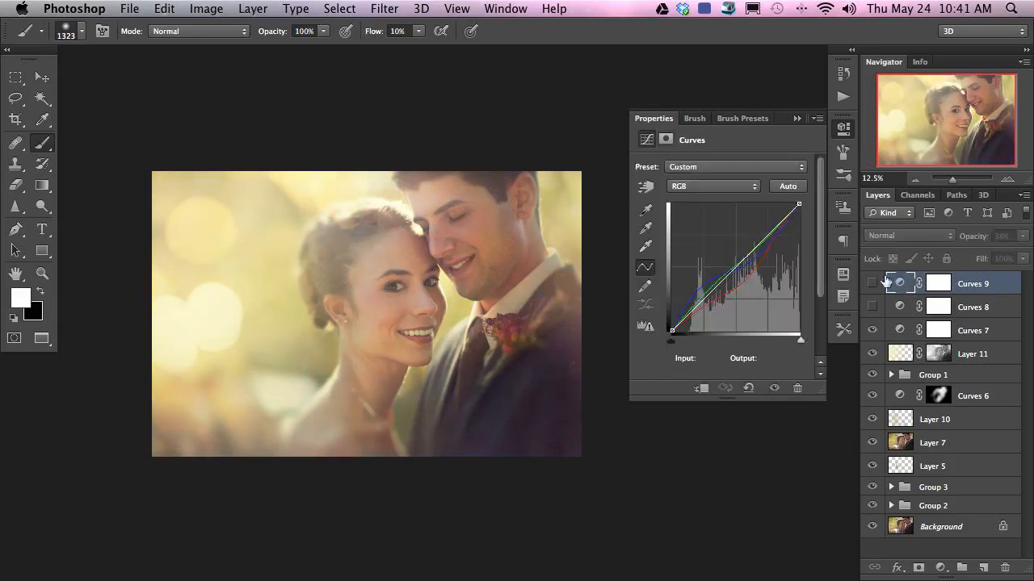
click(819, 119)
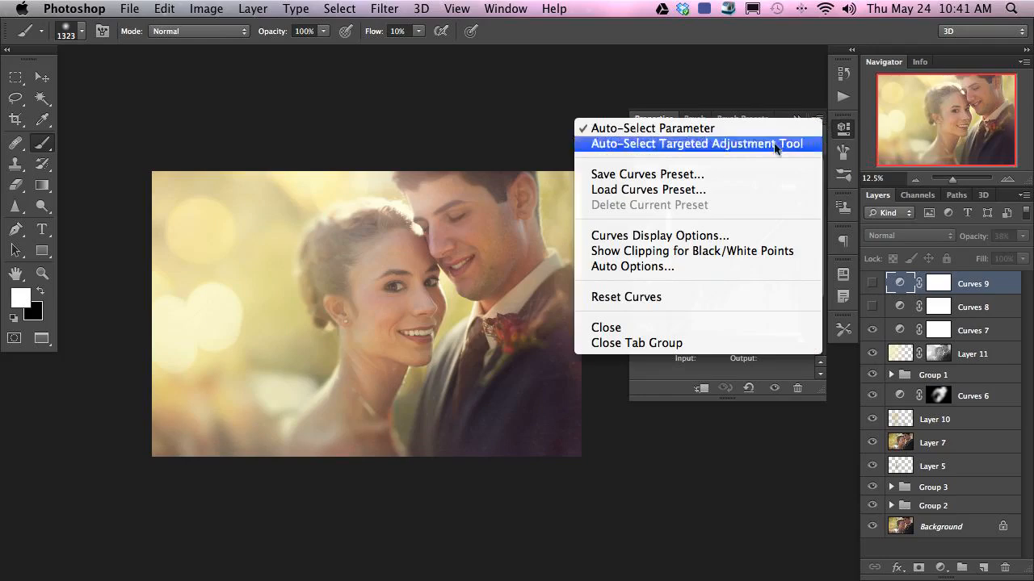
click(735, 173)
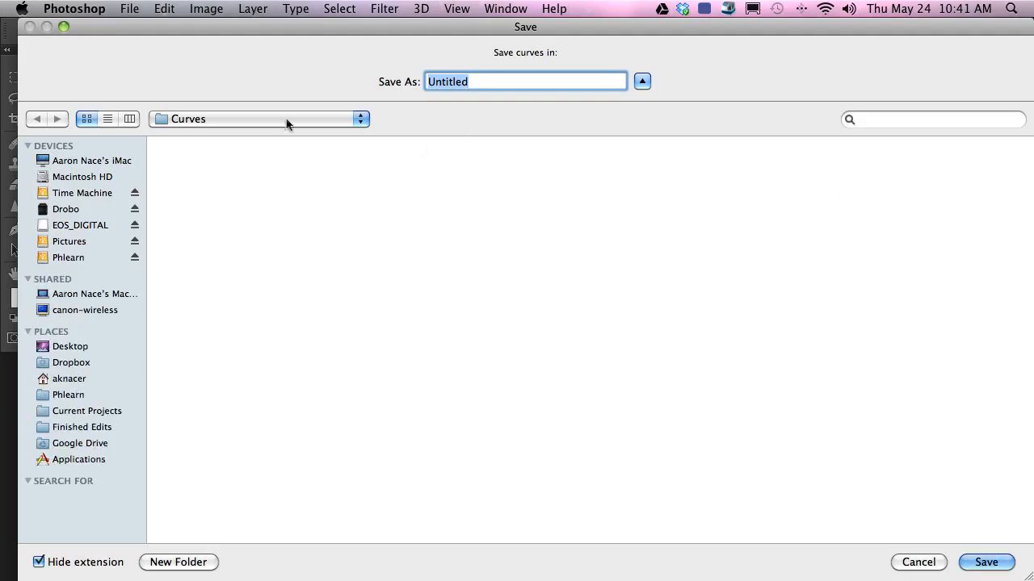
click(74, 349)
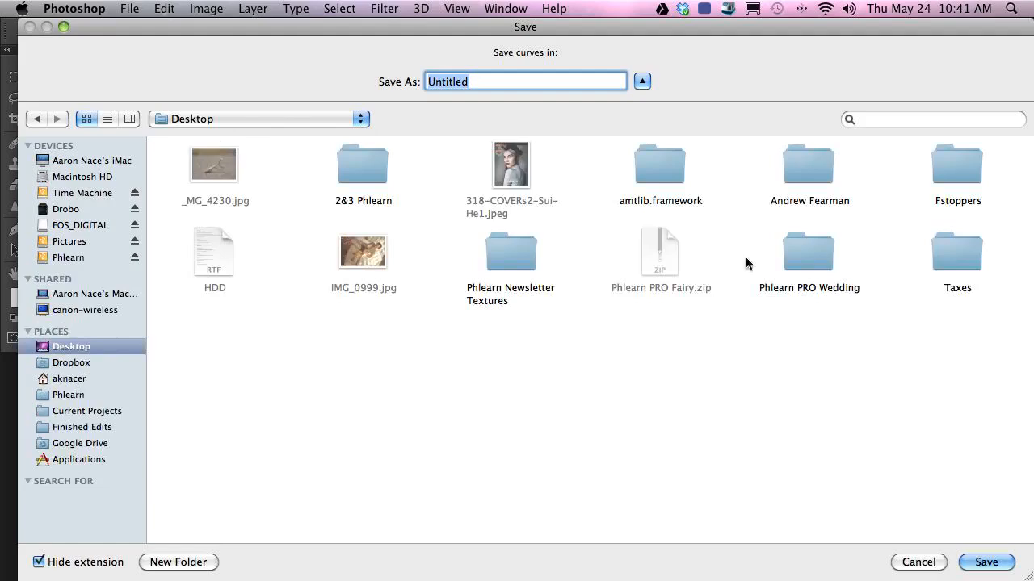
double_click(800, 263)
click(207, 563)
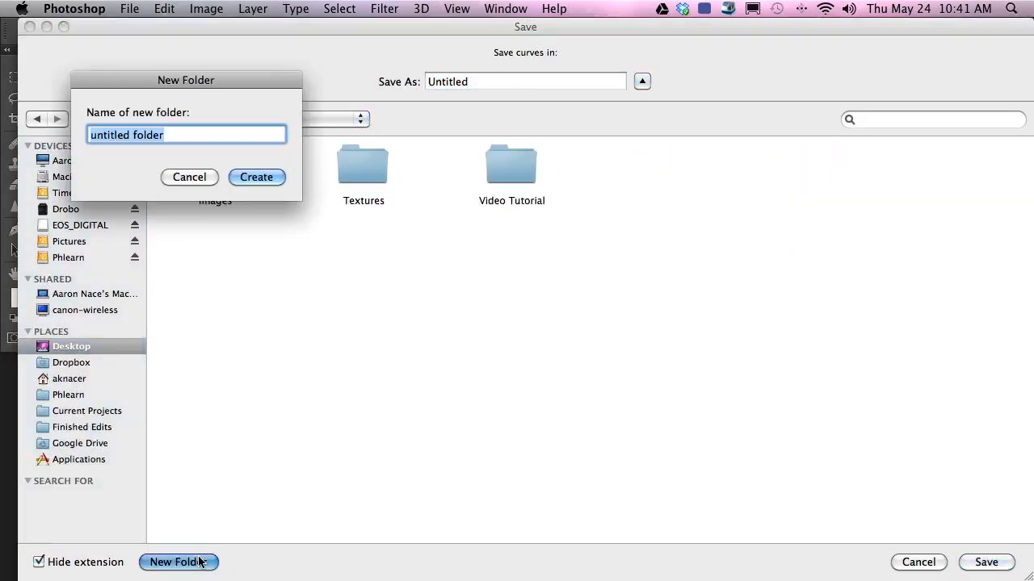
text(Curves)
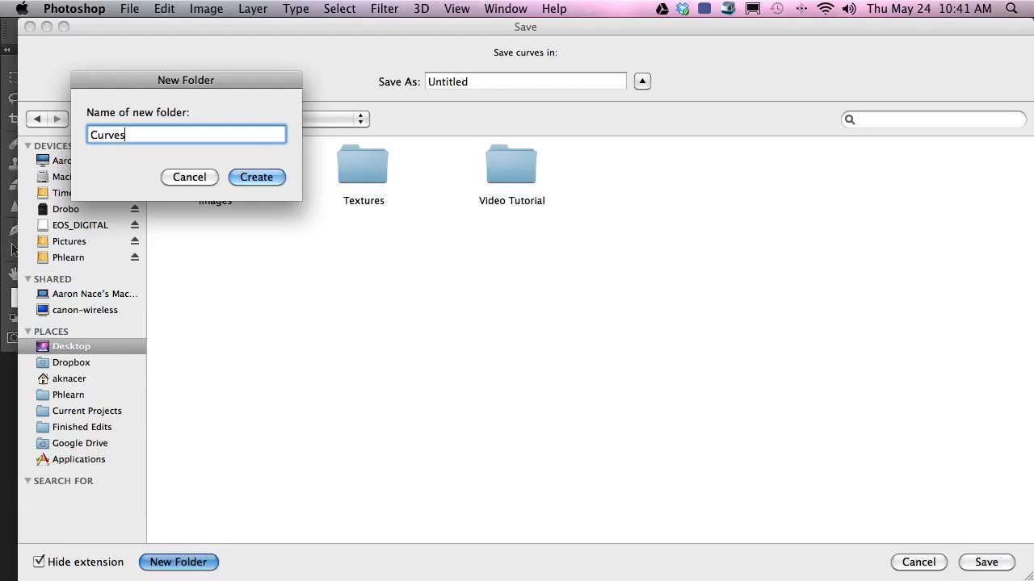
key(Return)
Name the curves preset Romantic 1 and save it in the new Curves folder.
double_click(516, 80)
text(Ro)
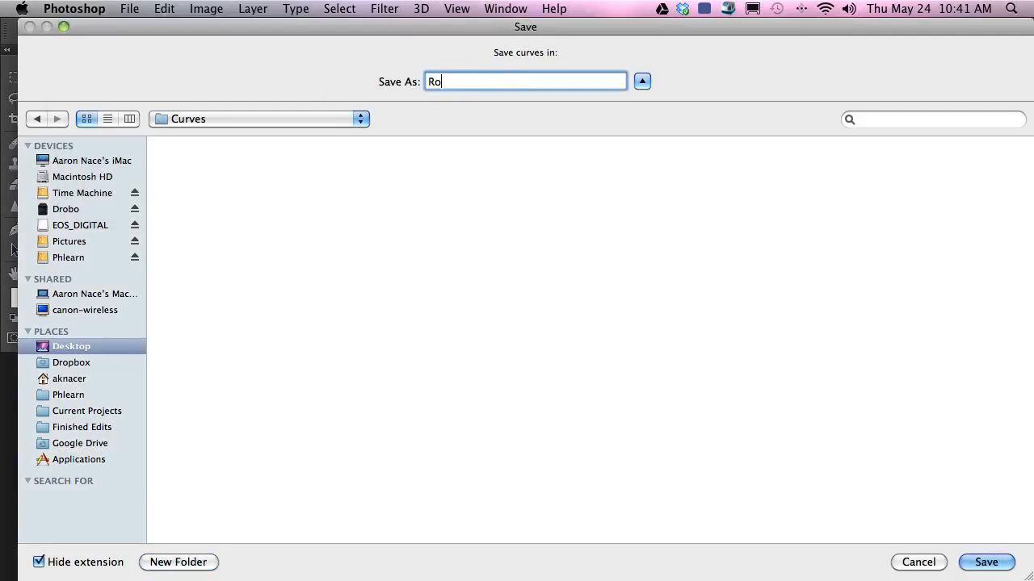
text(mantic 1)
key(Return)
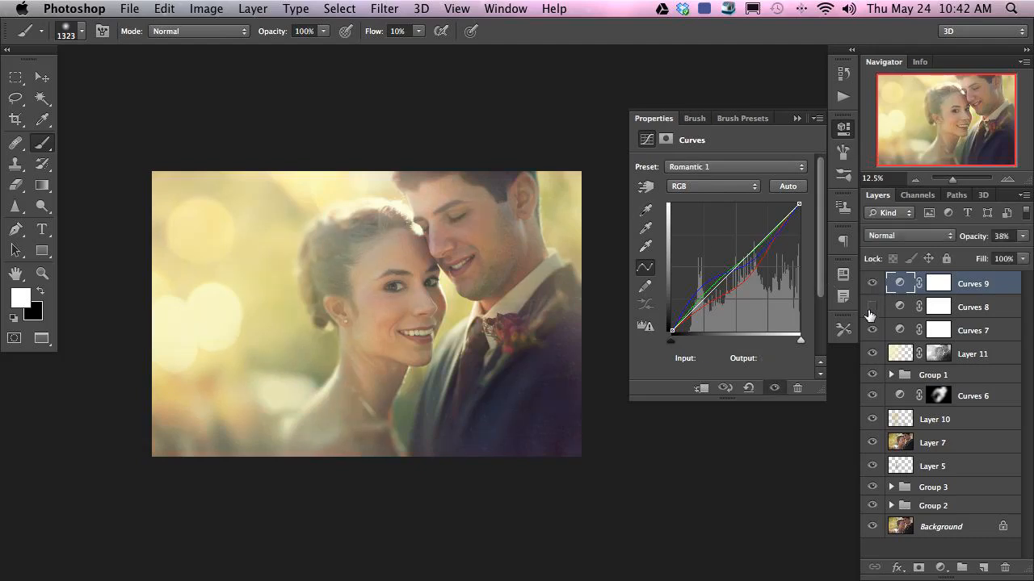
Show the Curves 8 layer and save its curve as a preset named Romantic 2.
click(871, 307)
click(898, 307)
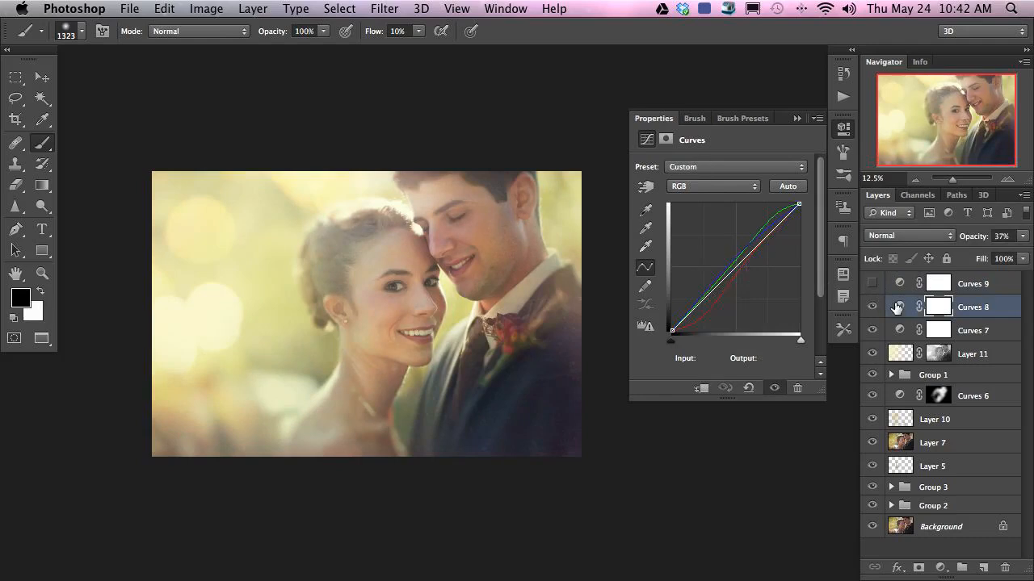
click(818, 118)
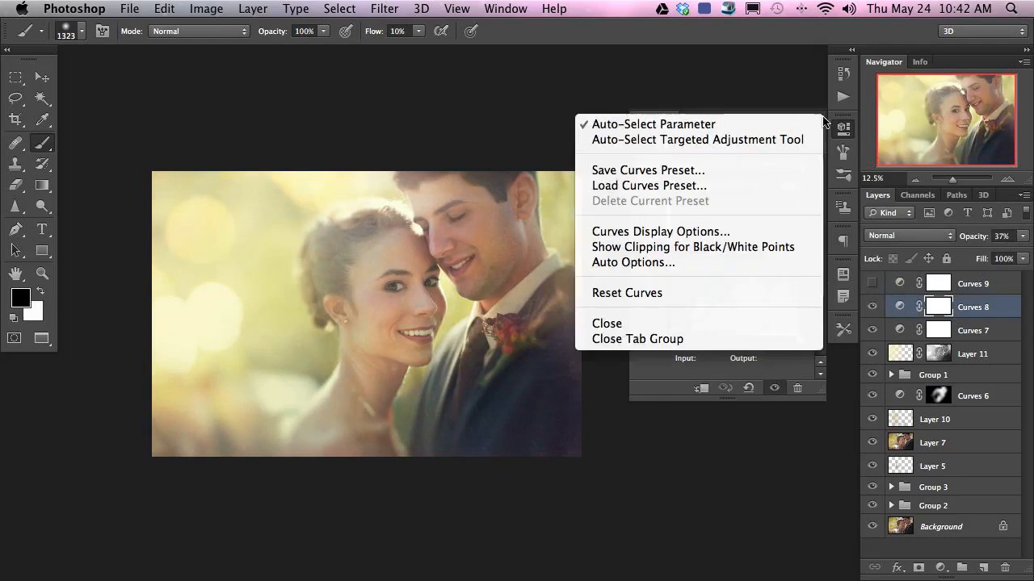
click(780, 170)
text(Romantic 2)
key(Return)
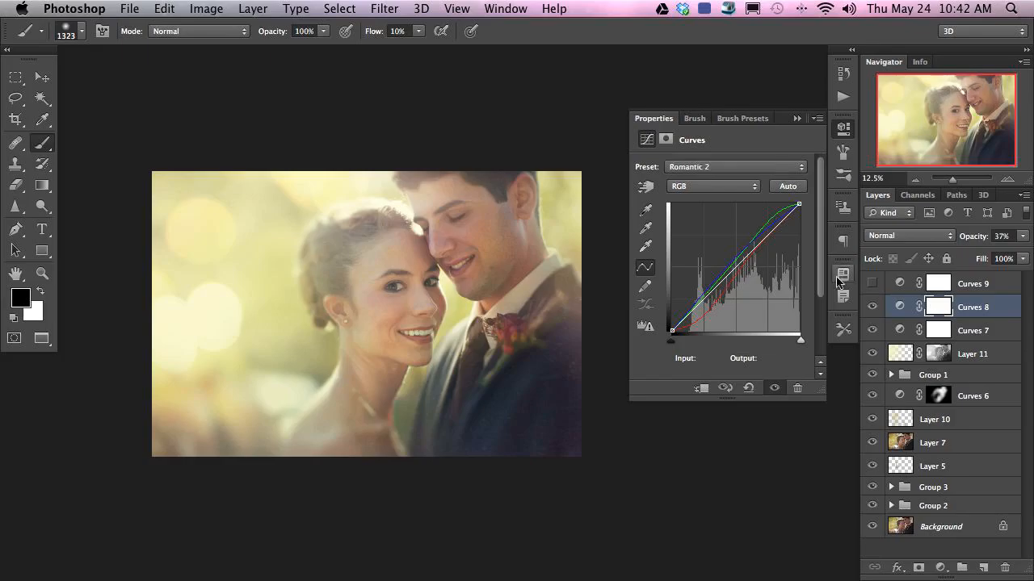
Hide the Curves 8 layer and save the Curves 7 curve as a preset named romantic 3.
click(873, 307)
click(898, 331)
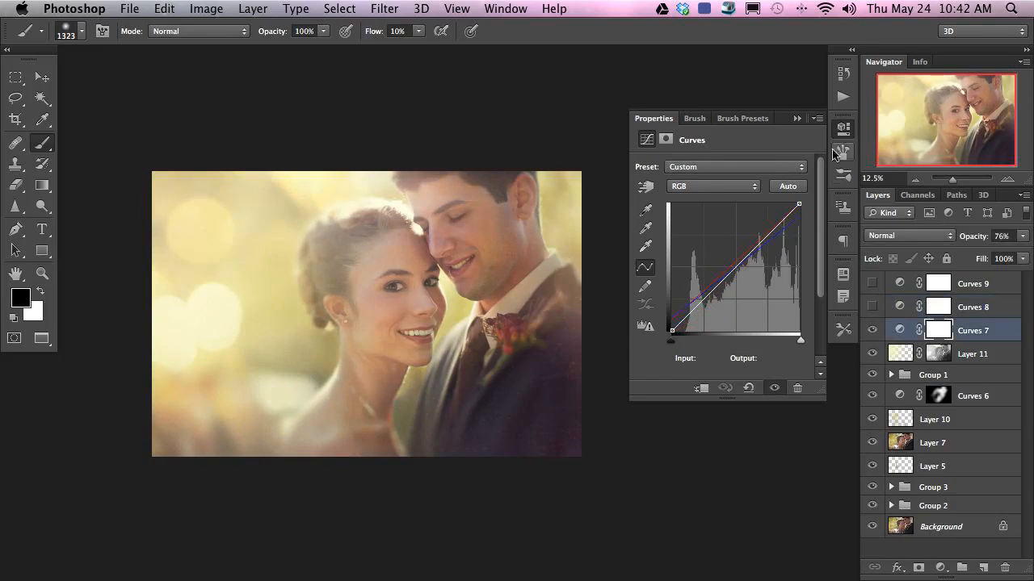
click(817, 118)
click(721, 176)
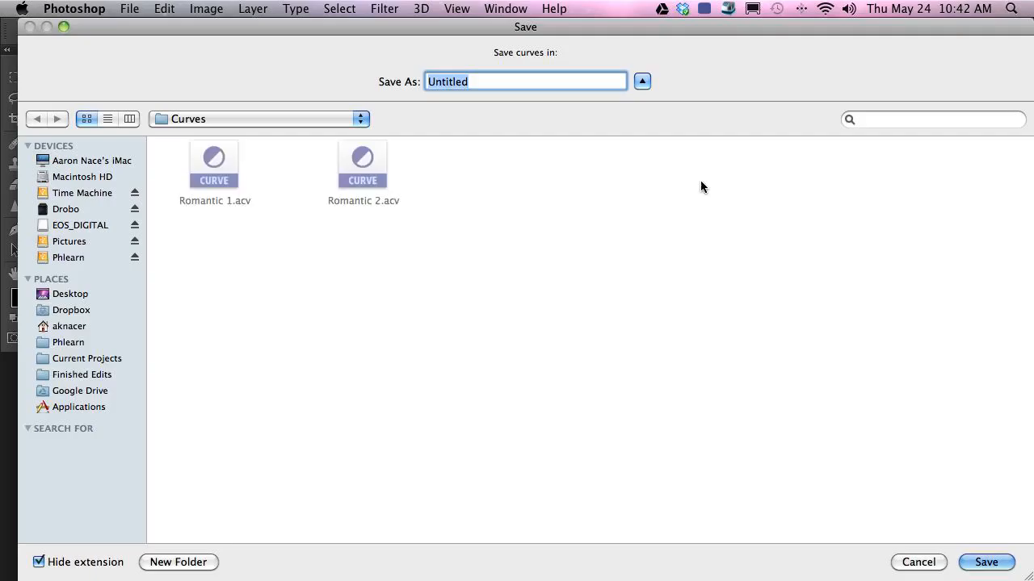
text(romantic 3)
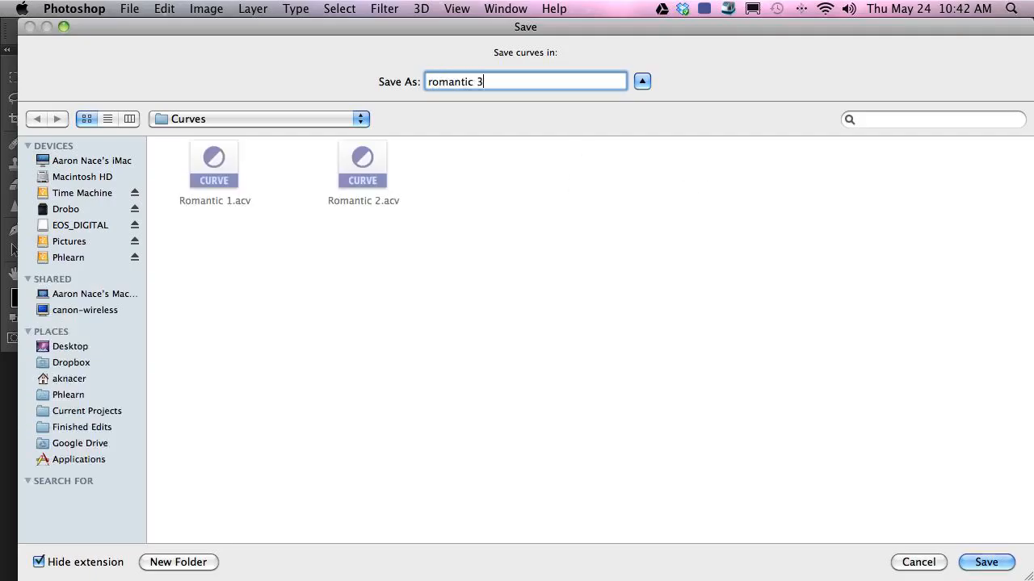
key(Return)
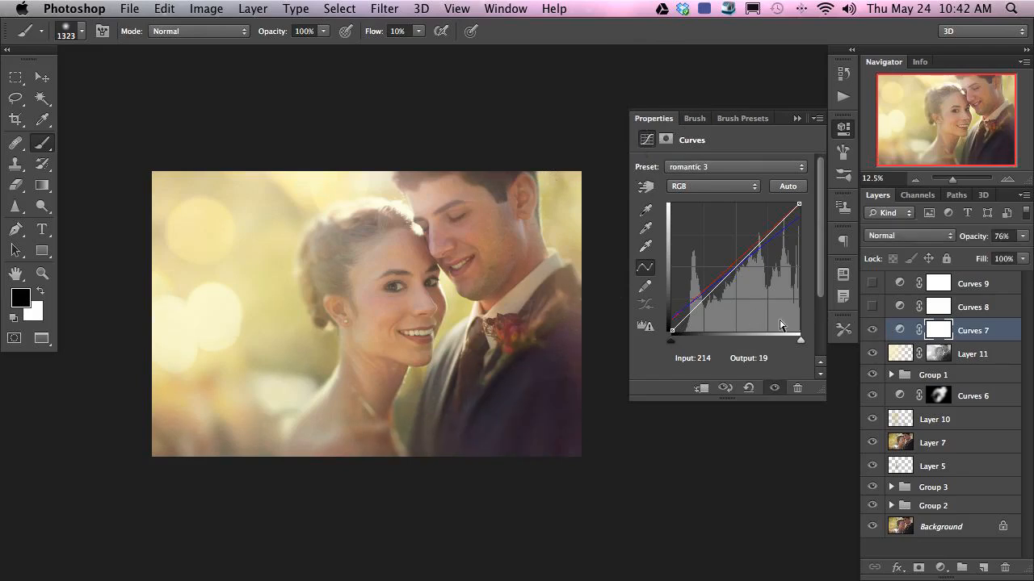
click(964, 286)
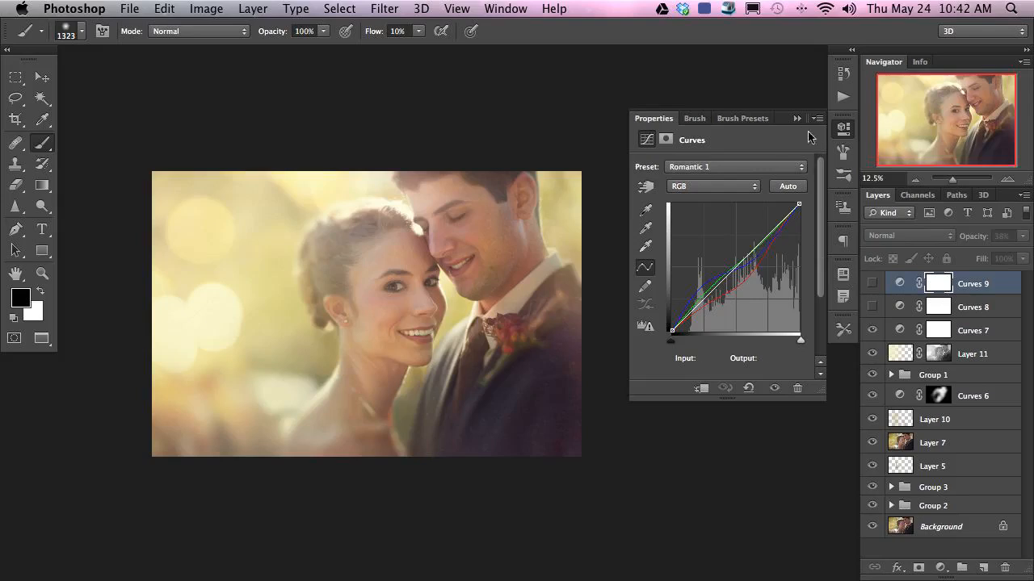
click(818, 118)
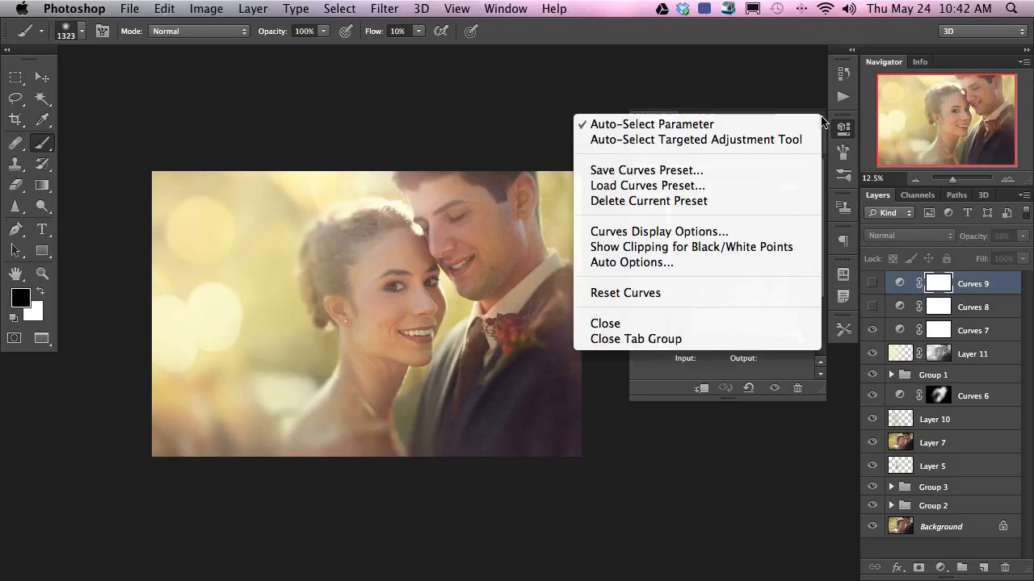
click(803, 113)
Add a new Curves adjustment layer above Curves 9 and load the romantic 3.acv preset into it.
click(941, 568)
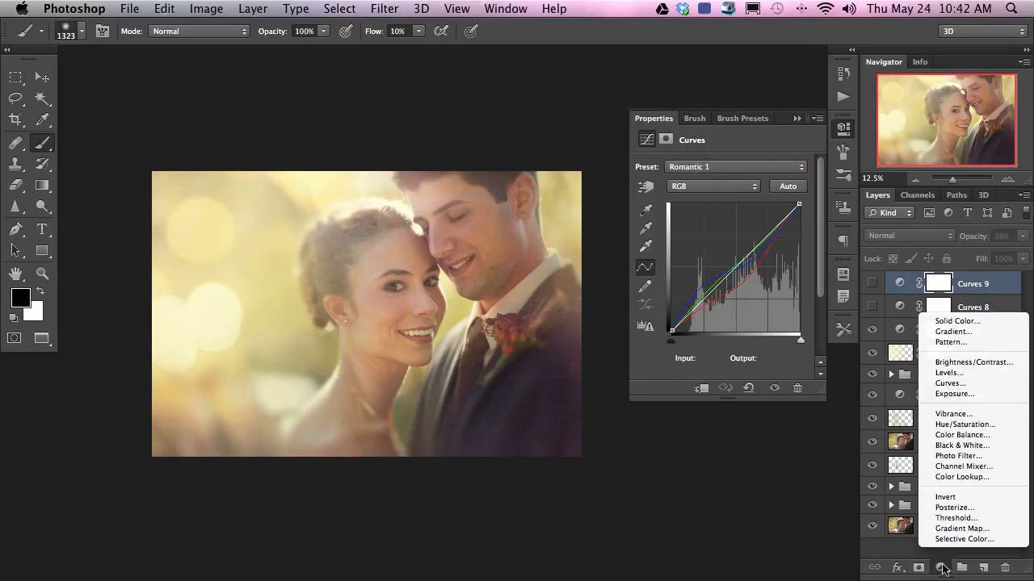
click(974, 382)
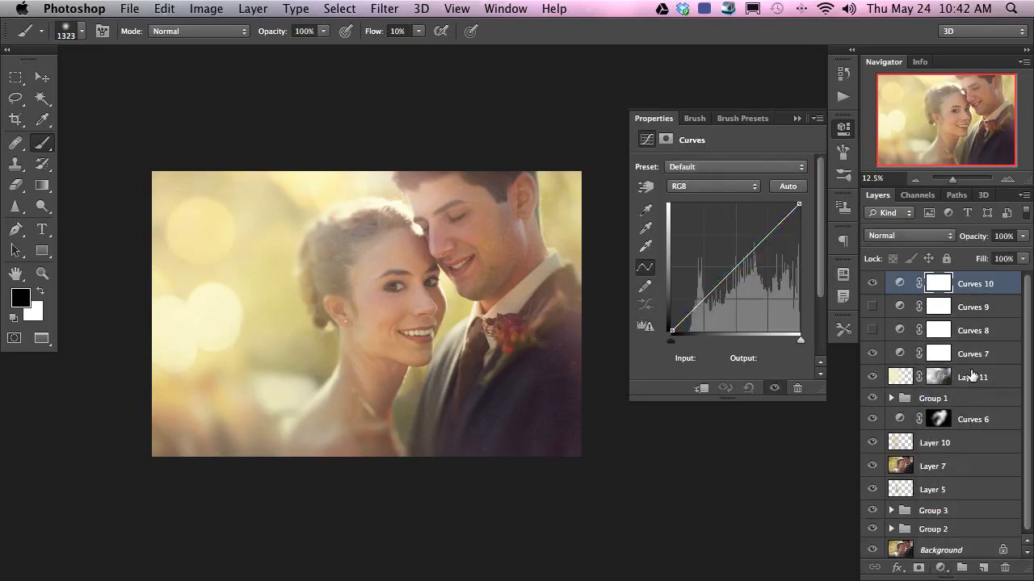
click(817, 118)
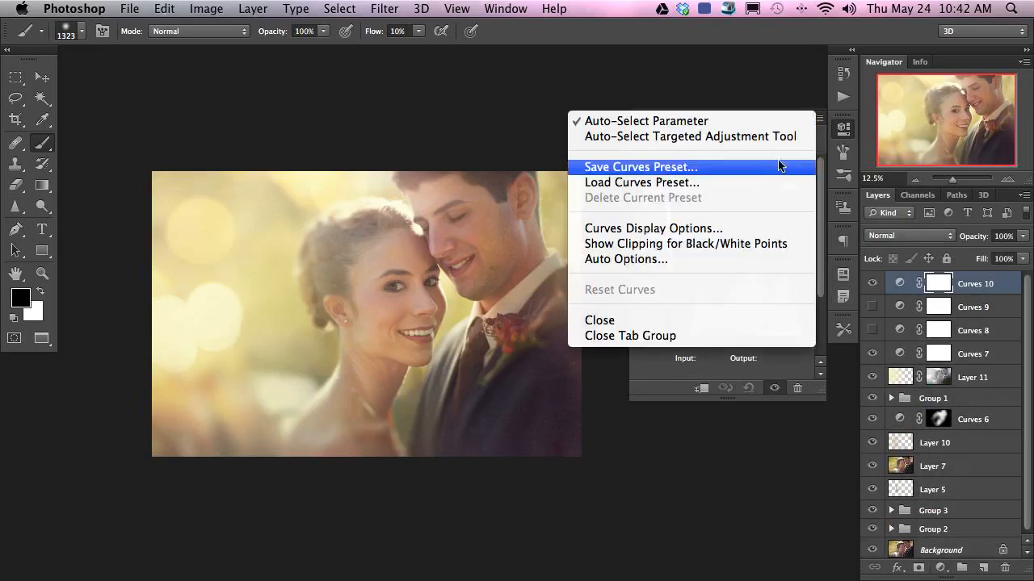
click(757, 184)
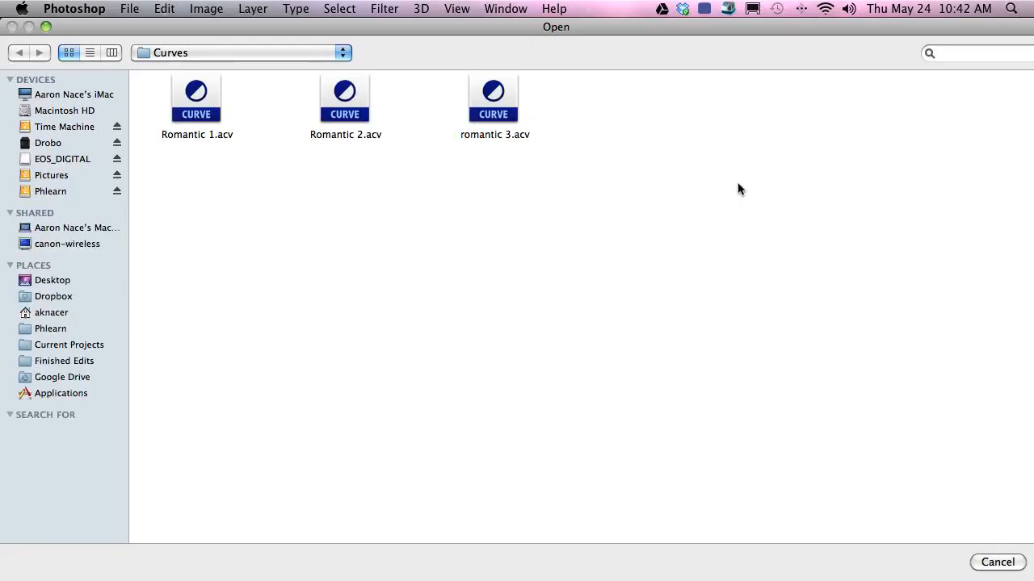
click(494, 113)
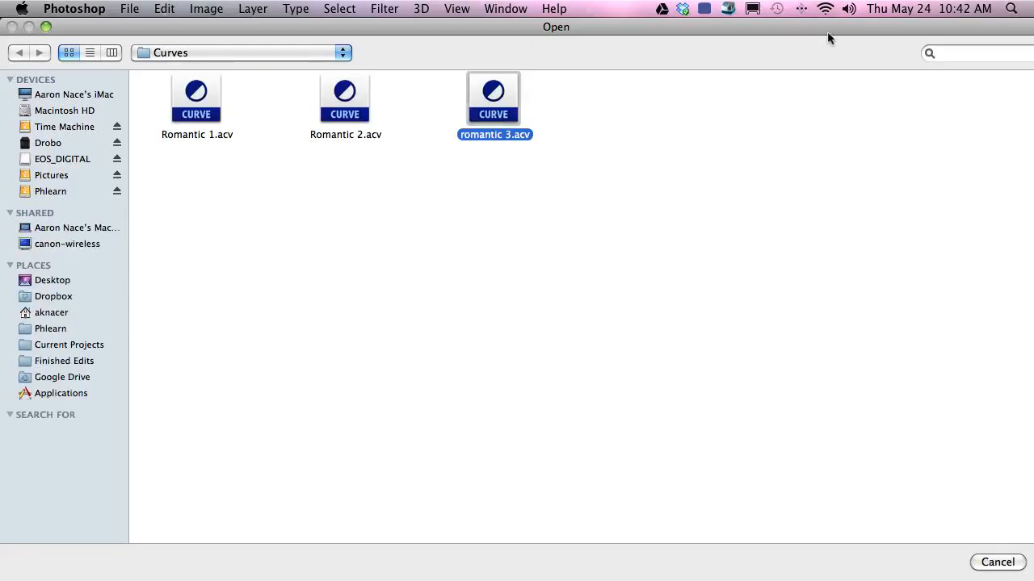
click(918, 561)
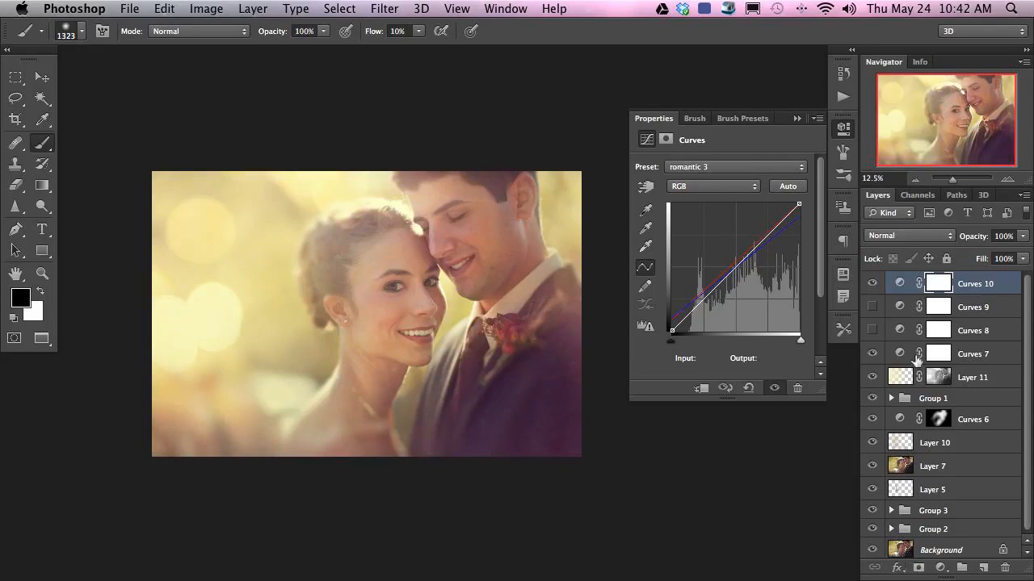
Compare the photo with and without the Curves 10 adjustment layer.
click(872, 285)
click(871, 285)
click(871, 284)
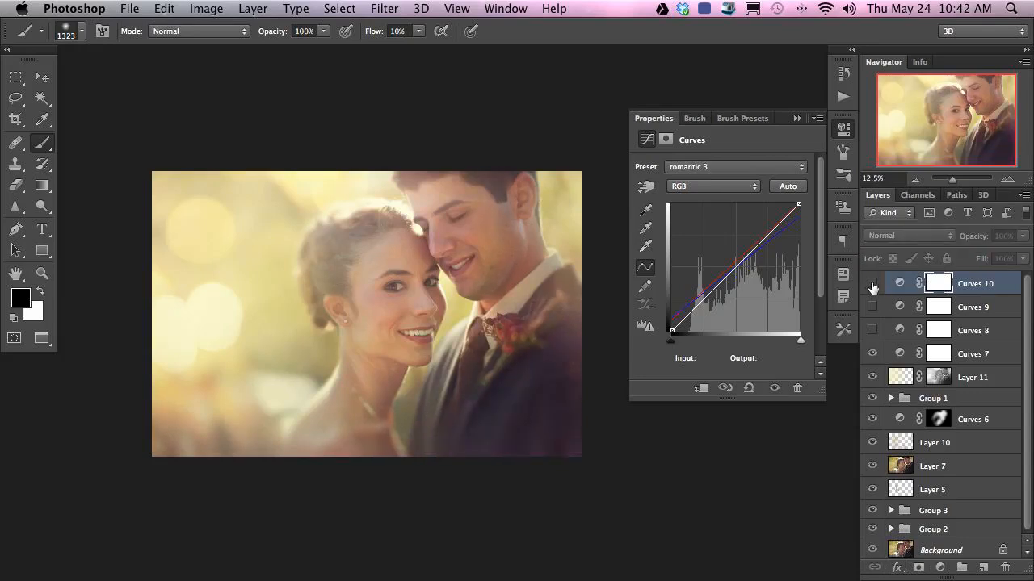
click(871, 285)
click(872, 284)
click(872, 284)
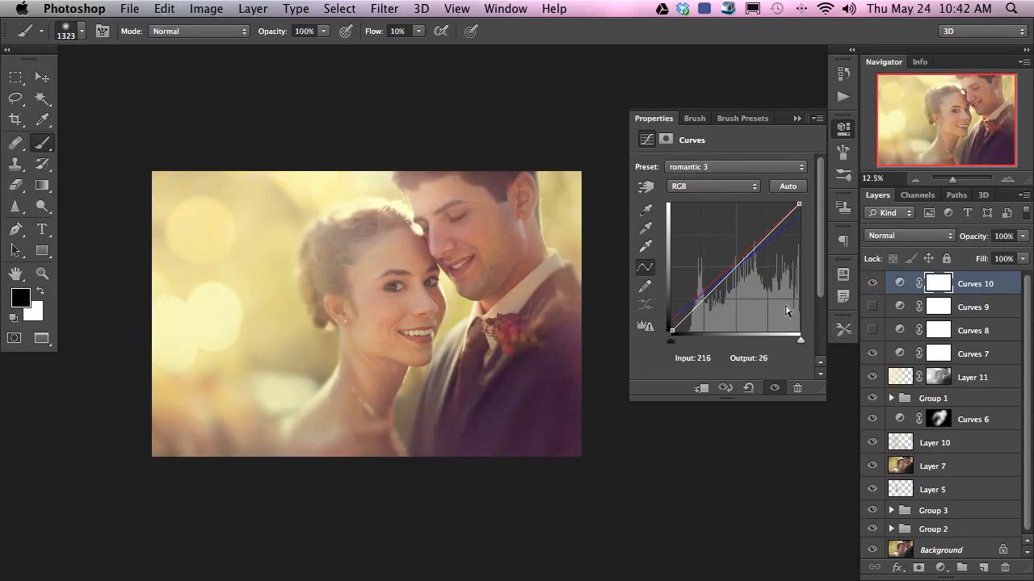
Show the Curves 8 and Curves 9 layers together with Curves 10, checking Curves 9's effect on the photo.
click(871, 284)
drag(873, 284, 865, 333)
click(872, 284)
click(872, 283)
click(871, 307)
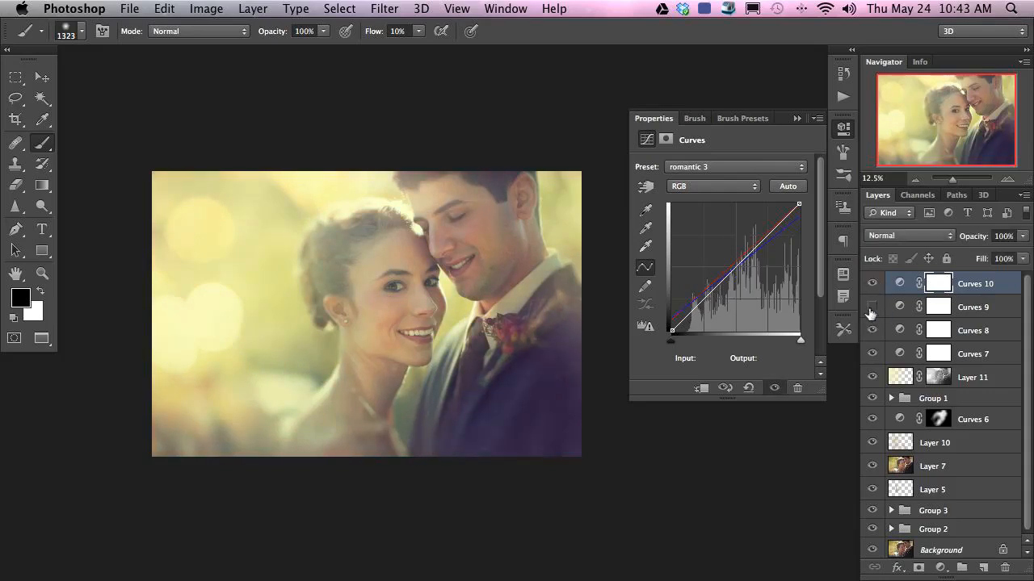
click(872, 307)
Reduce the opacity of the Curves 9 layer to 13%.
click(969, 308)
click(971, 237)
drag(972, 236, 954, 244)
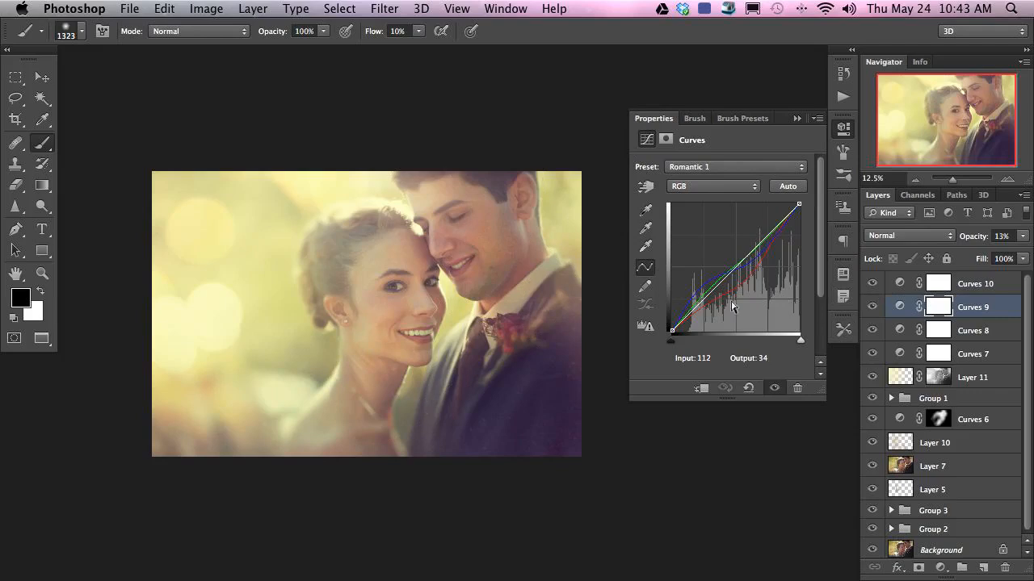
Hide all four color-toning adjustment layers, from Curves 10 down to Curves 7.
click(873, 283)
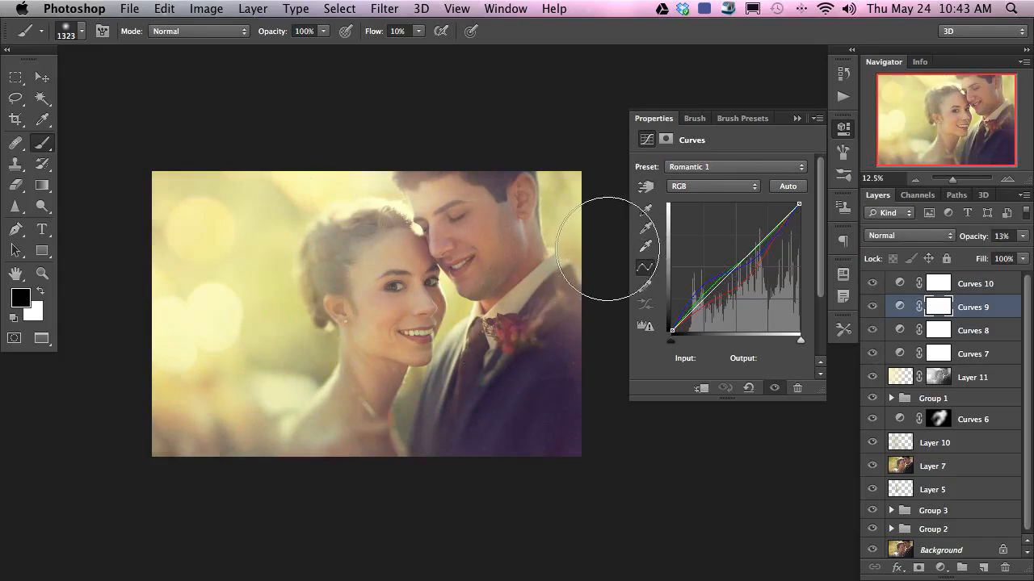
click(974, 287)
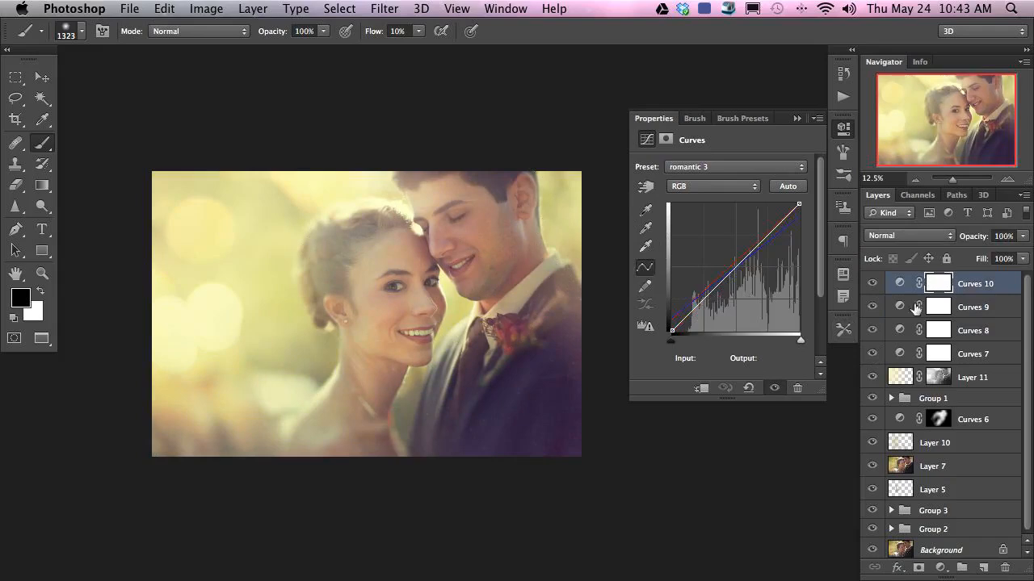
drag(873, 284, 872, 354)
key(x)
Hide Layer 11 and Group 1, checking the photo with and without the group, and select the Curves 6 layer.
click(970, 379)
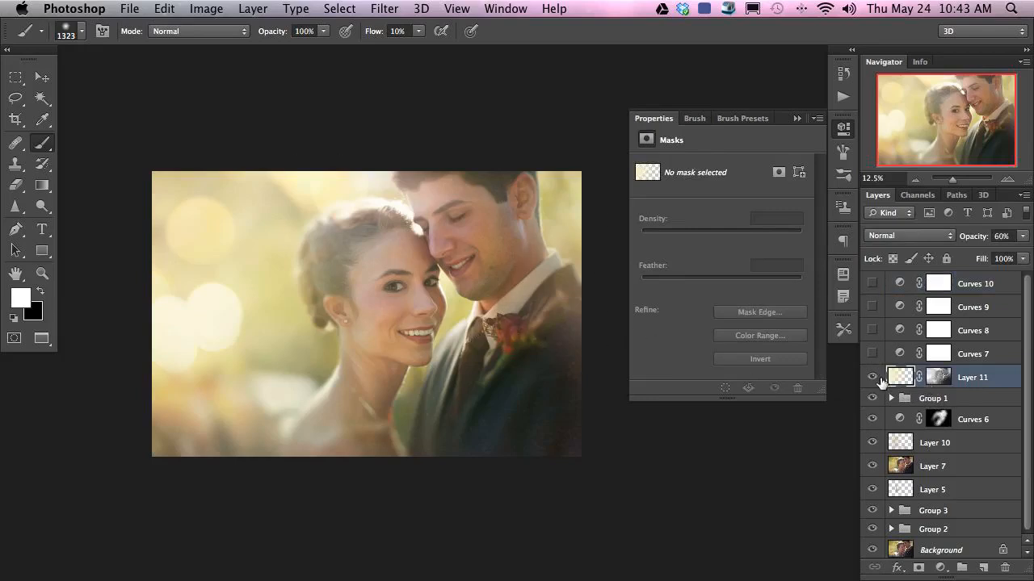
click(873, 377)
click(869, 398)
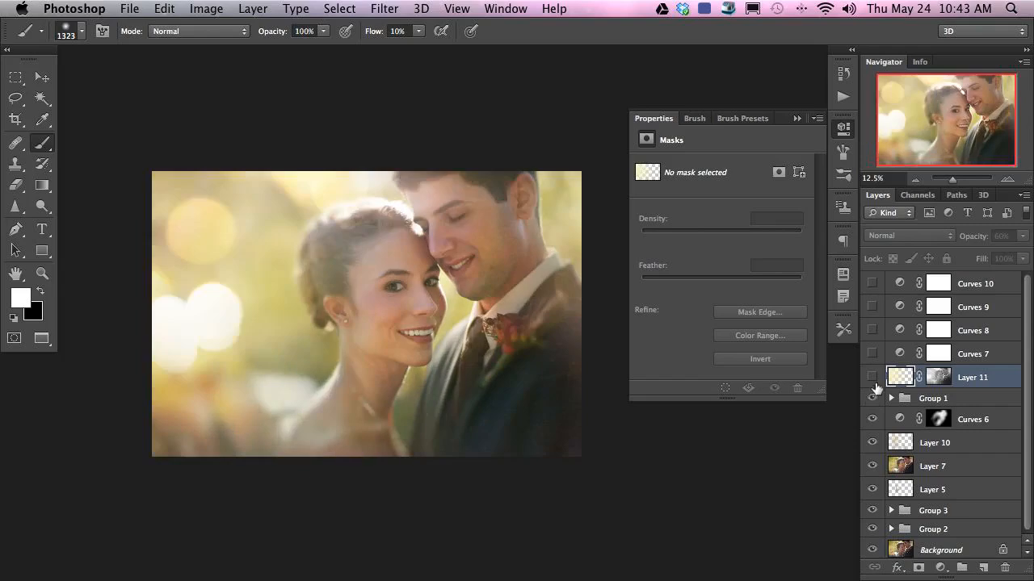
click(868, 399)
click(866, 400)
click(866, 401)
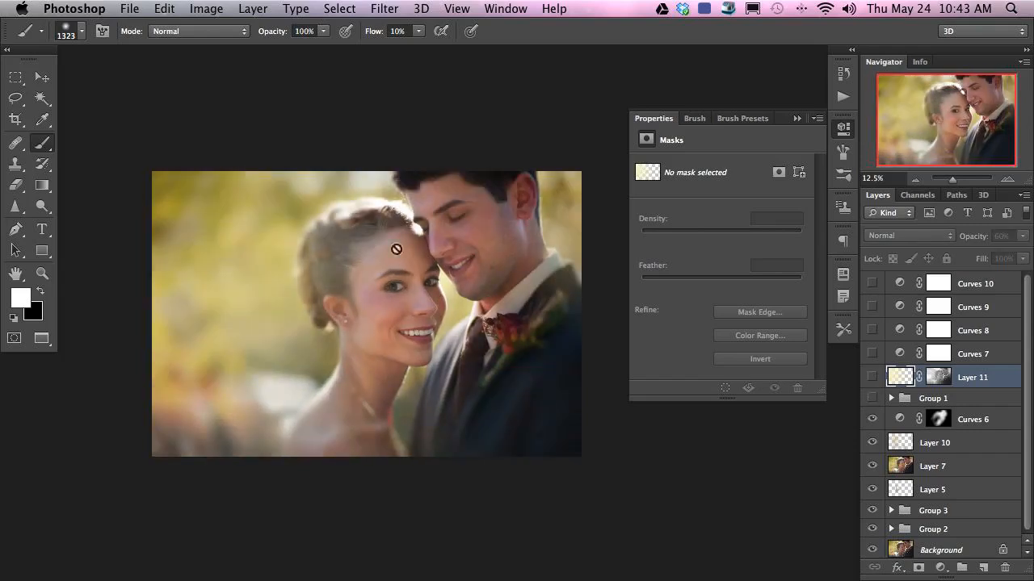
click(979, 418)
mouse_move(871, 399)
mouse_down()
mouse_move(886, 294)
mouse_move(871, 400)
mouse_up()
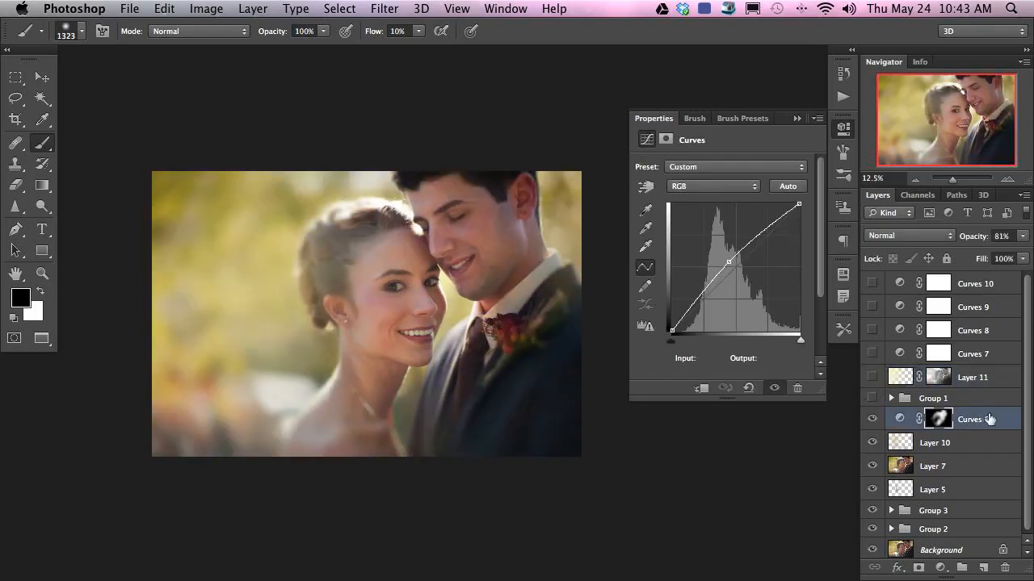
Stamp all visible layers into a new layer above Curves 6 and desaturate it.
key(super+alt+shift+n)
key(x)
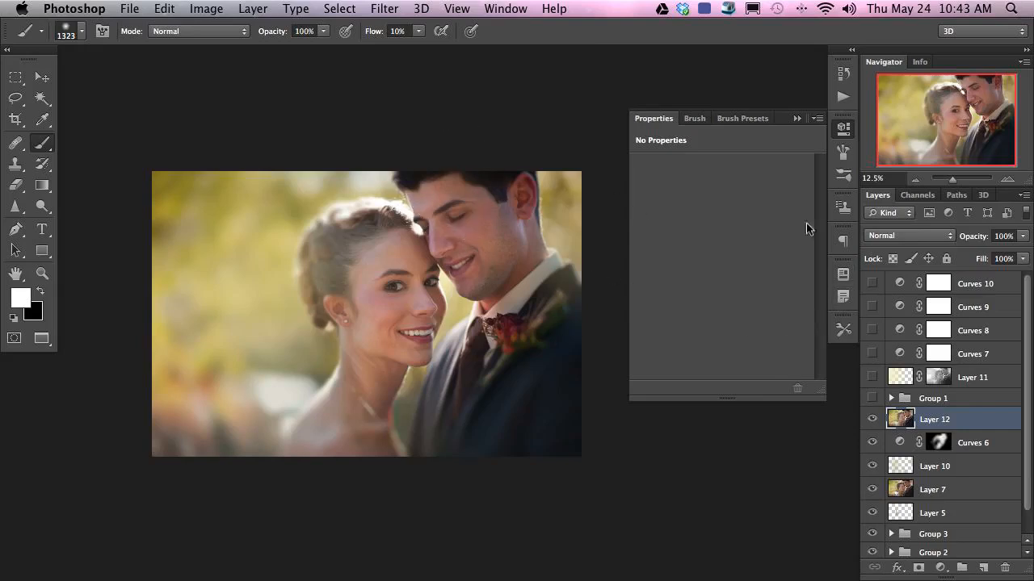
key(super+shift+u)
drag(472, 353, 470, 330)
key(super+plus)
drag(306, 313, 328, 289)
click(843, 128)
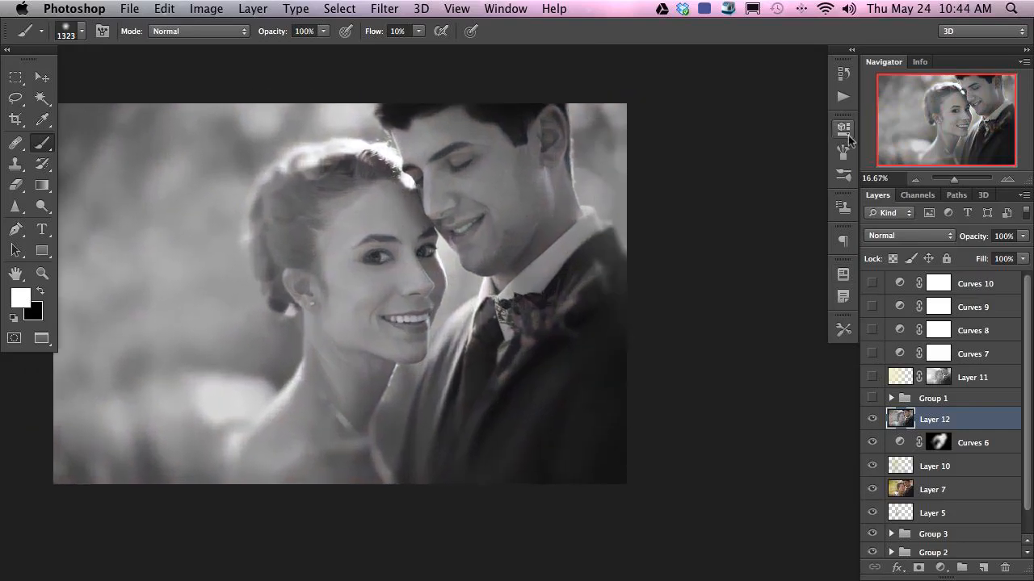
Set the blend mode of the desaturated Layer 12 to Linear Light.
click(896, 235)
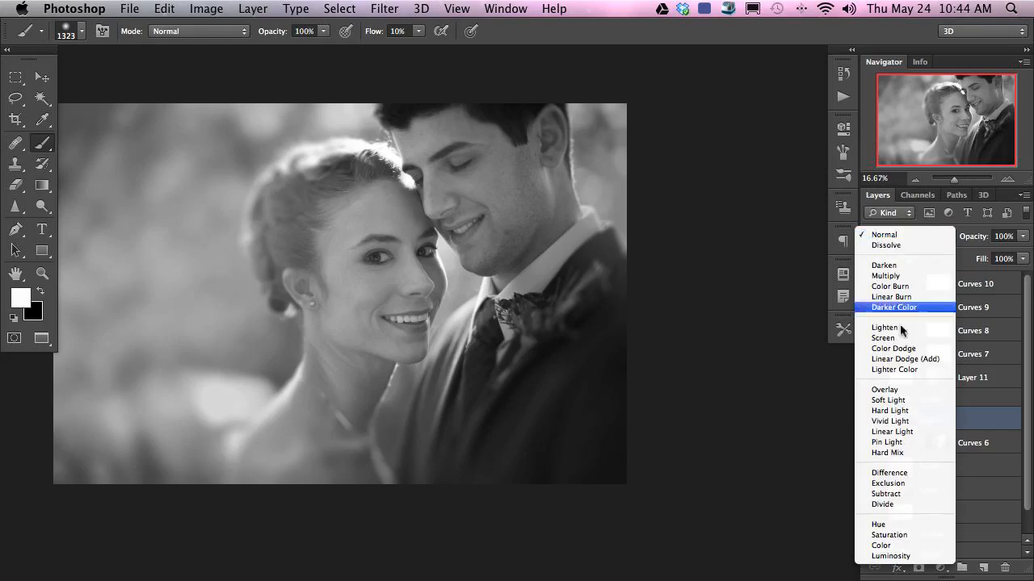
click(907, 433)
scroll(545, 339, left, 5)
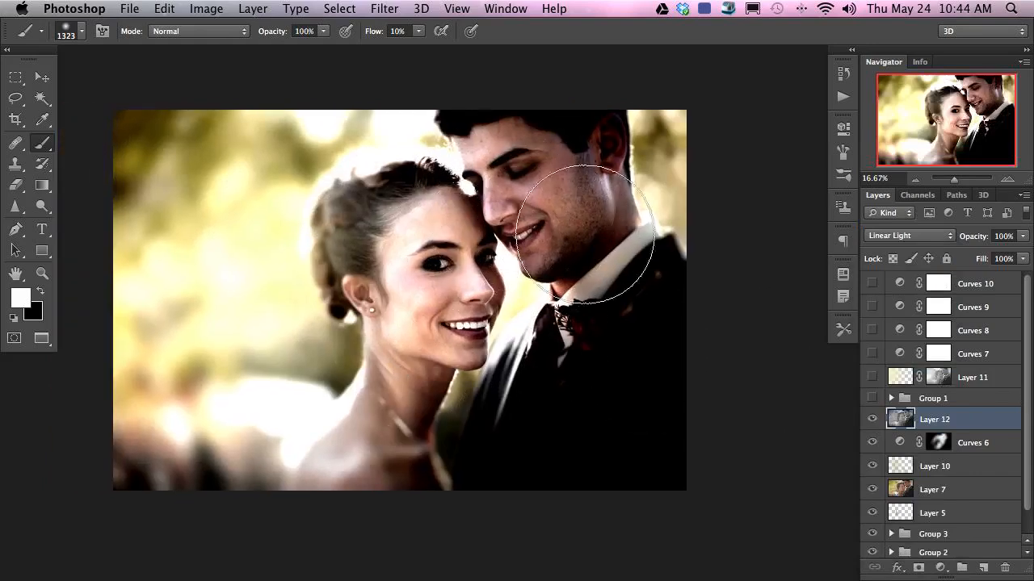
Apply a High Pass filter with a 7.0-pixel radius to Layer 12, checking the result with the preview off and on.
click(384, 8)
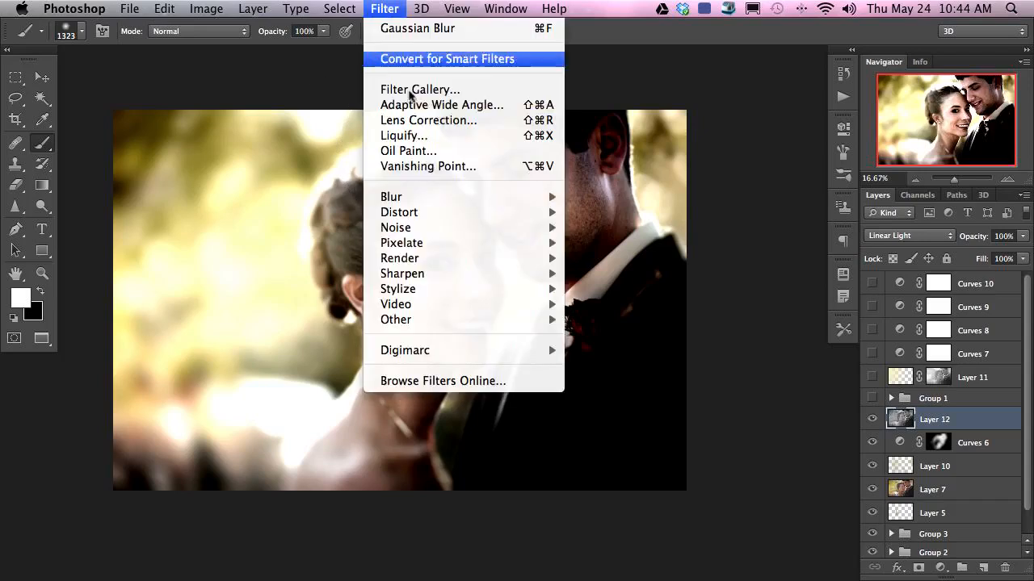
mouse_move(407, 326)
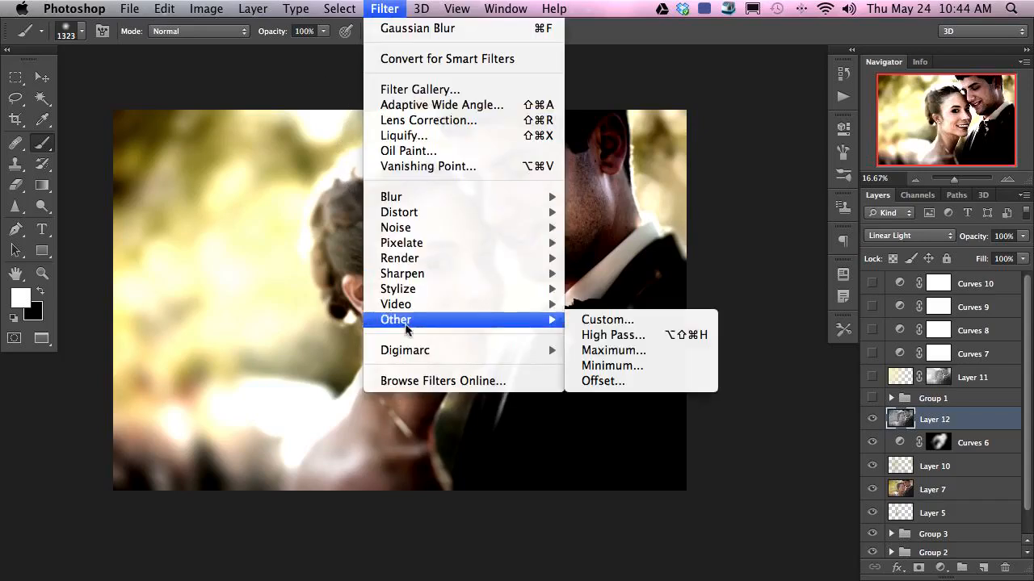
click(646, 336)
drag(553, 422, 623, 434)
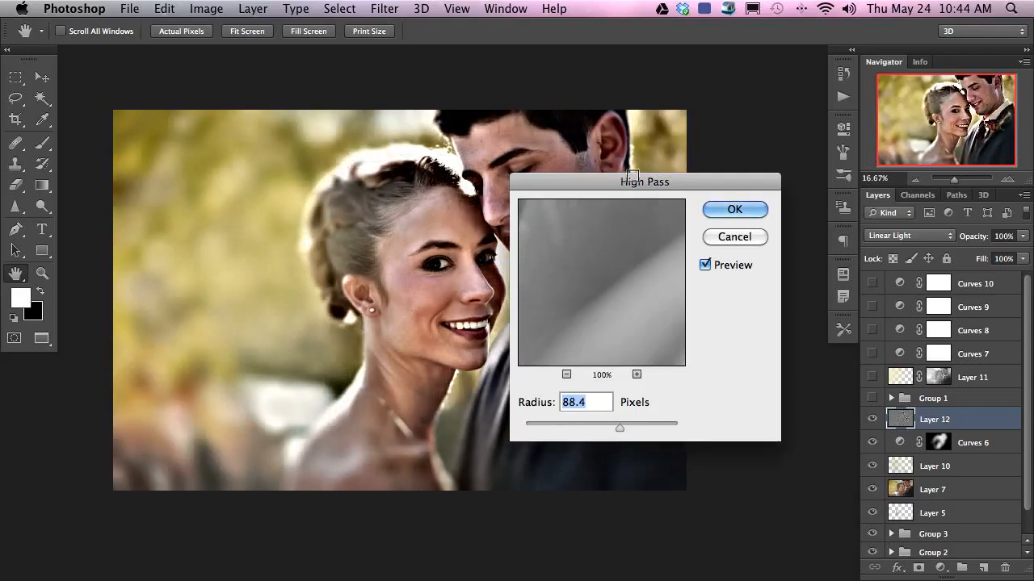
drag(632, 181, 679, 197)
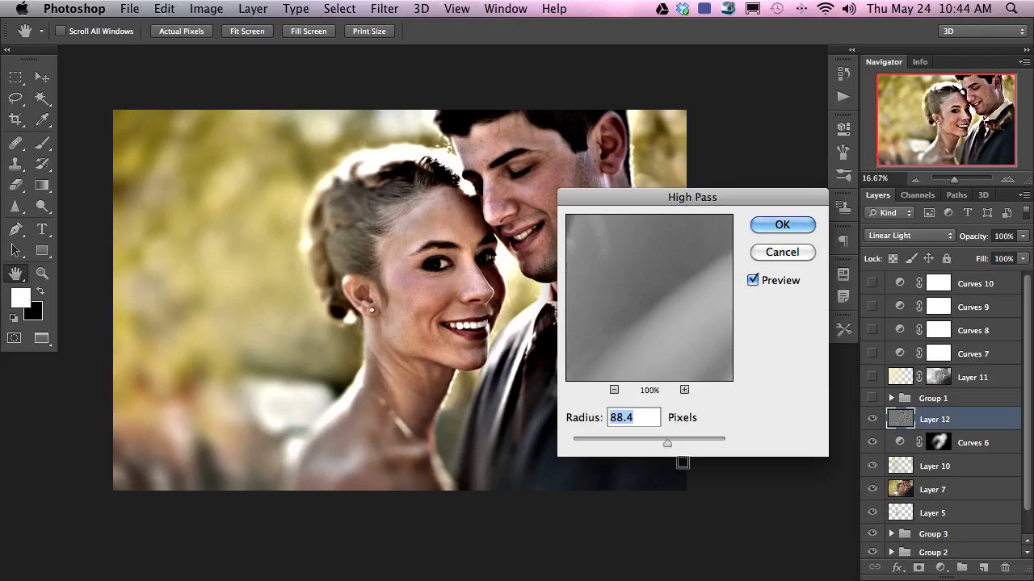
drag(667, 443, 617, 442)
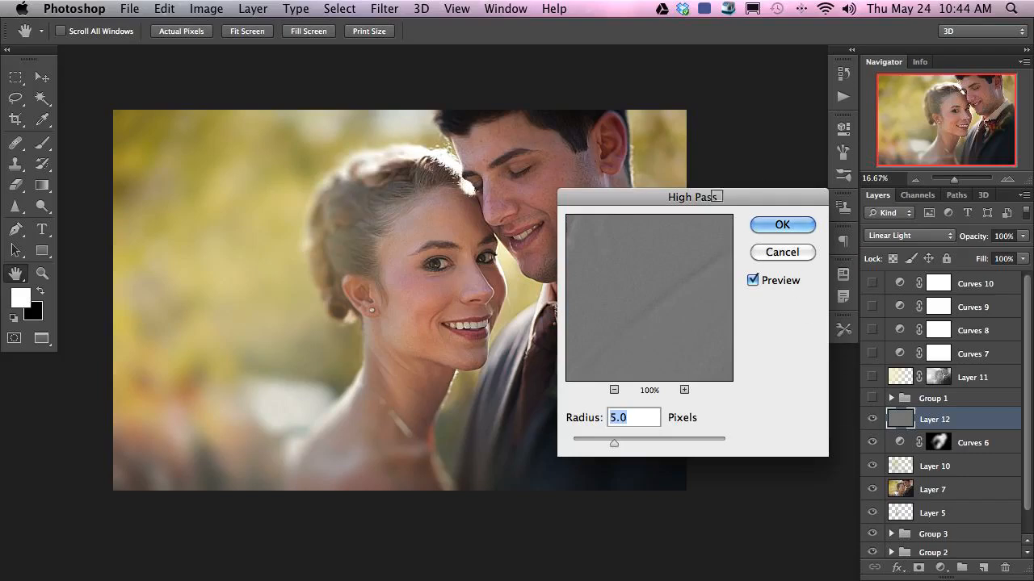
mouse_move(620, 441)
mouse_down()
mouse_move(633, 441)
mouse_move(622, 440)
mouse_up()
click(752, 282)
click(753, 281)
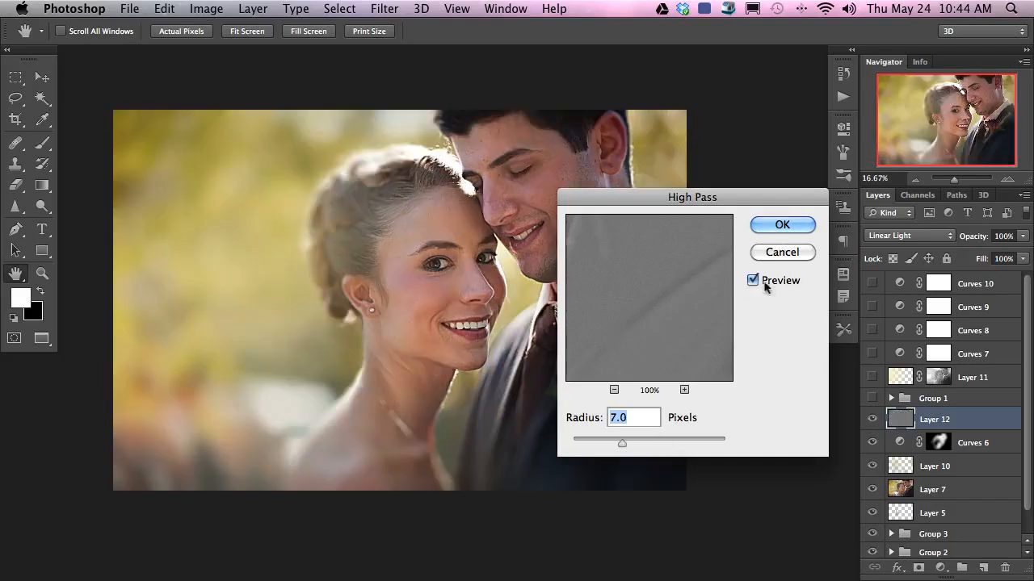
click(780, 226)
Compare the photo with and without the High Pass sharpening of Layer 12.
key(b)
click(873, 428)
click(873, 428)
click(873, 428)
click(872, 427)
click(872, 427)
click(872, 427)
click(872, 427)
click(871, 428)
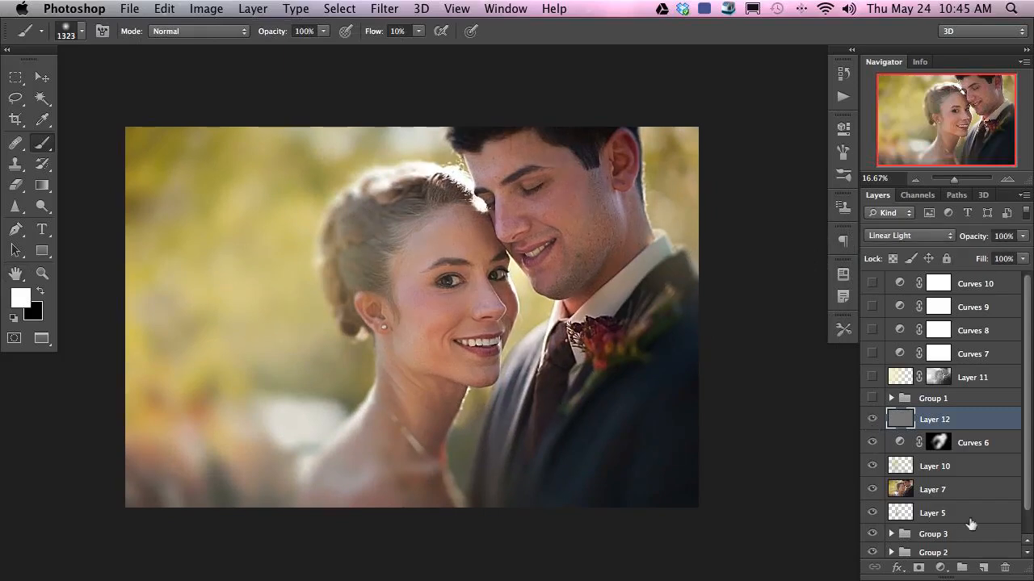
Add a black mask to Layer 12 and paint white at 30% flow over the bride's eyes and mouth, the groom's face and the boutonniere.
alt+click(920, 568)
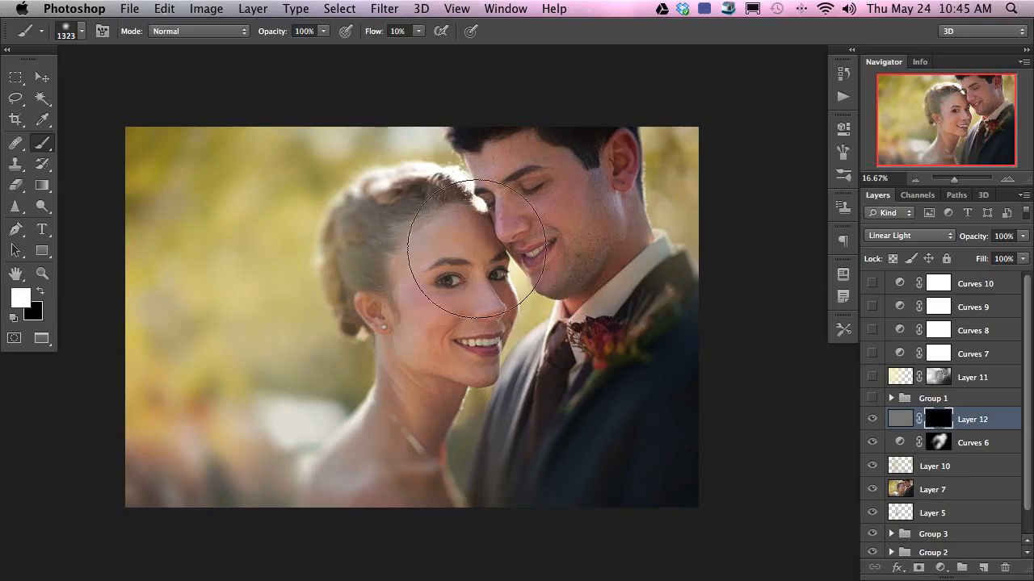
key(x)
key(shift+3)
drag(404, 293, 355, 293)
mouse_move(455, 282)
mouse_down()
mouse_move(457, 267)
mouse_move(496, 278)
mouse_move(500, 271)
mouse_up()
drag(465, 336, 493, 349)
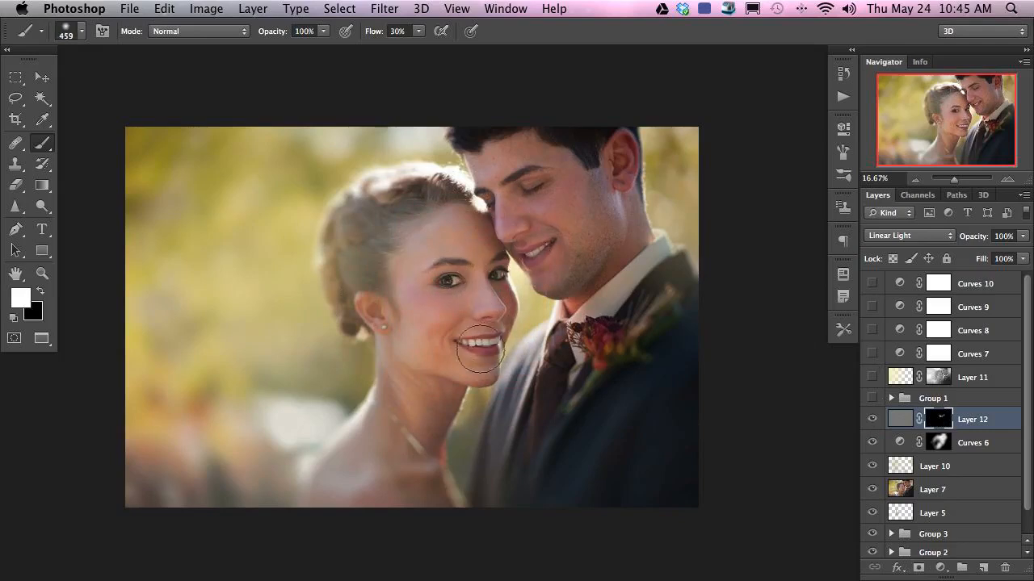
mouse_move(525, 189)
mouse_down()
mouse_move(521, 166)
mouse_move(541, 182)
mouse_up()
mouse_move(622, 340)
mouse_down()
mouse_move(630, 347)
mouse_move(582, 331)
mouse_up()
Show Group 1, Layer 11 and the Curves 7 to Curves 10 layers again.
click(874, 420)
drag(877, 402, 883, 275)
click(870, 309)
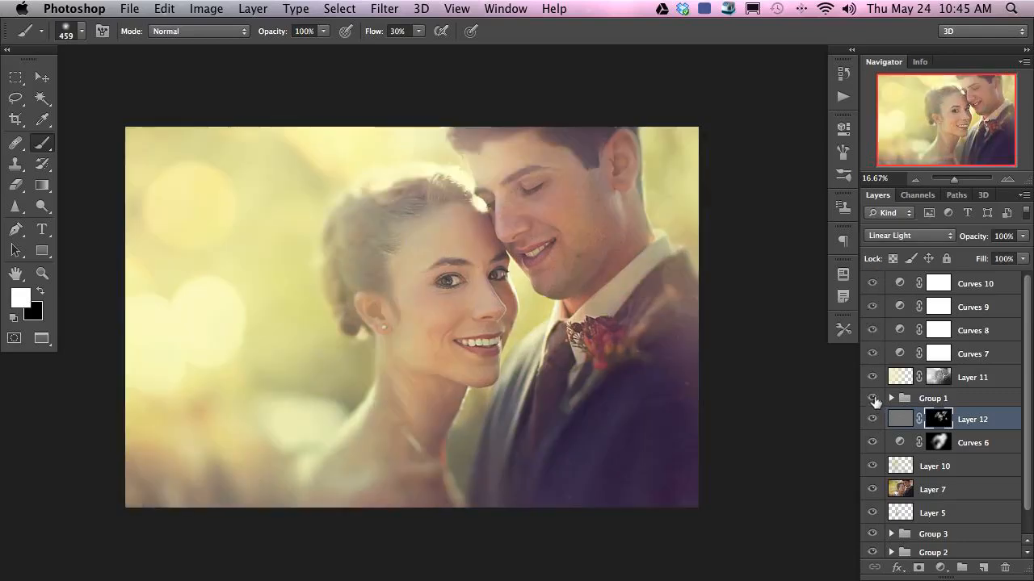
Compare the toned photo with and without the masked Layer 12.
click(871, 420)
click(871, 420)
click(871, 419)
click(871, 420)
click(871, 421)
click(871, 421)
click(870, 421)
click(870, 421)
Reduce the opacity of Layer 12 to 78% and check its effect on the photo.
drag(973, 236, 954, 234)
click(873, 421)
click(870, 423)
click(872, 421)
click(872, 421)
Check the photo with and without Group 1, then expand the group and inspect the effect of its individual texture layers.
click(872, 399)
click(872, 399)
click(891, 398)
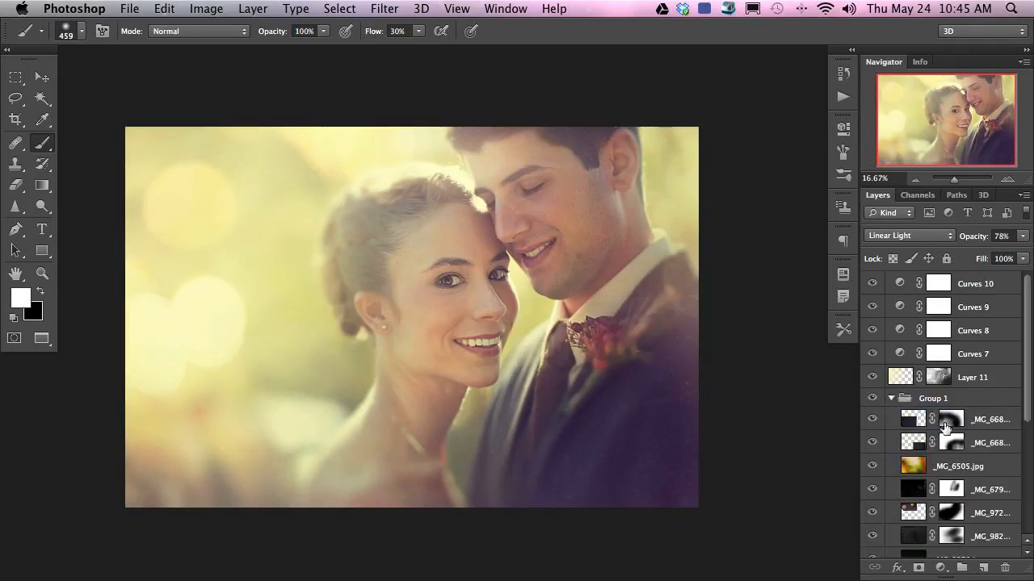
click(873, 443)
click(872, 442)
scroll(1029, 408, down, 5)
click(872, 420)
click(873, 419)
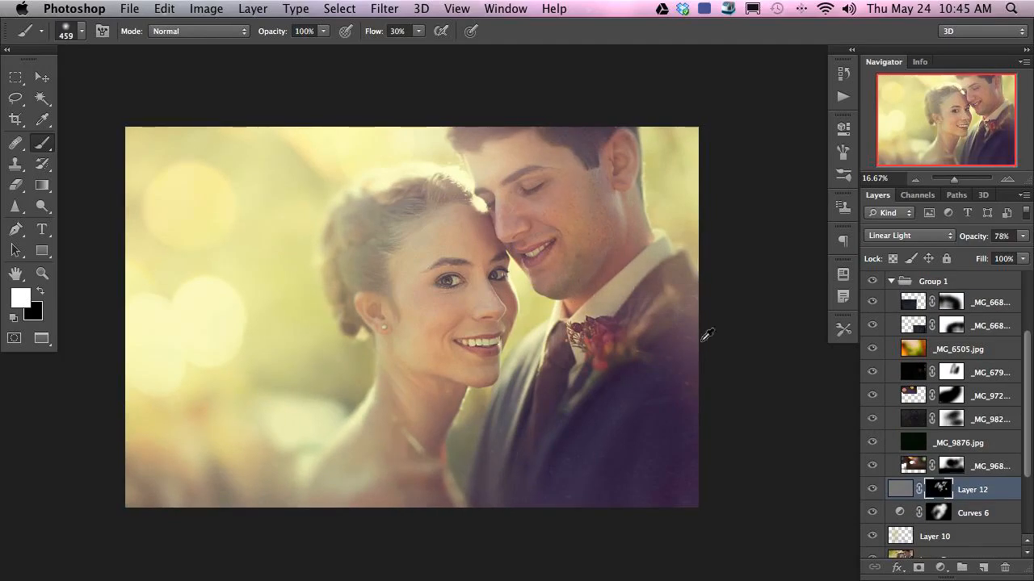
click(872, 420)
click(871, 420)
Select the dark _MG_982 texture layer and the Clone Stamp tool, then select and collapse Group 1.
click(911, 420)
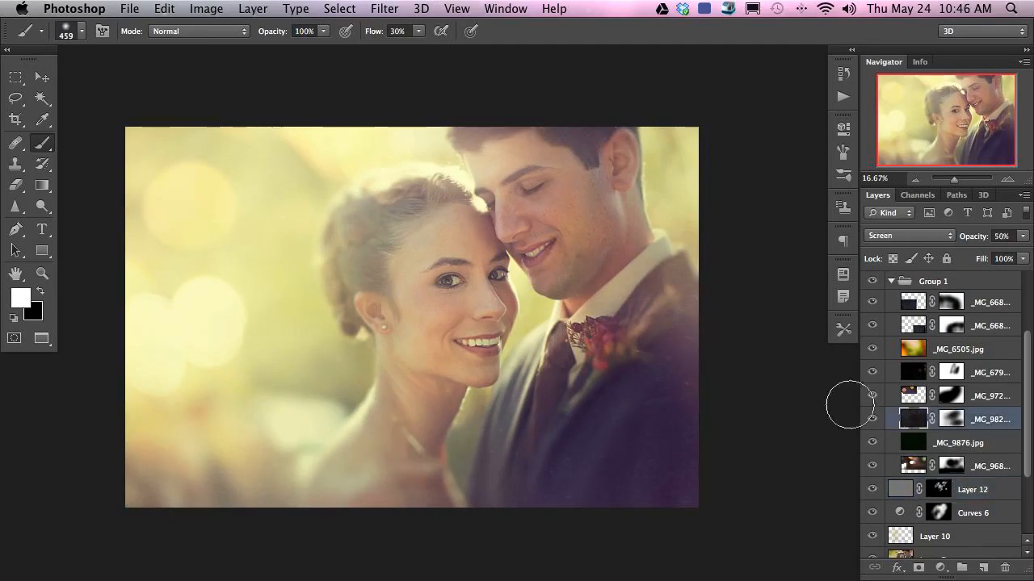
key(s)
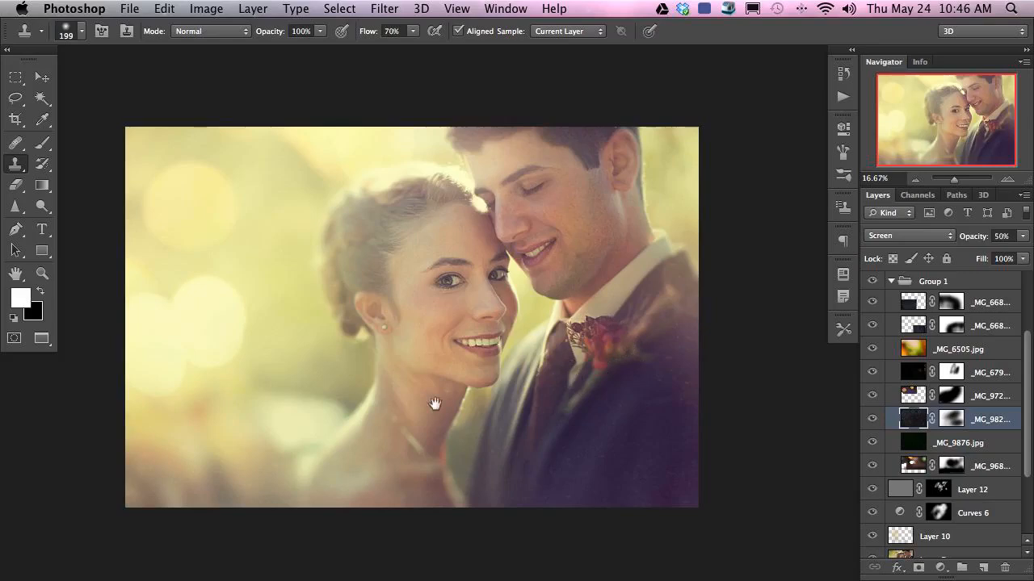
drag(423, 401, 432, 401)
double_click(886, 282)
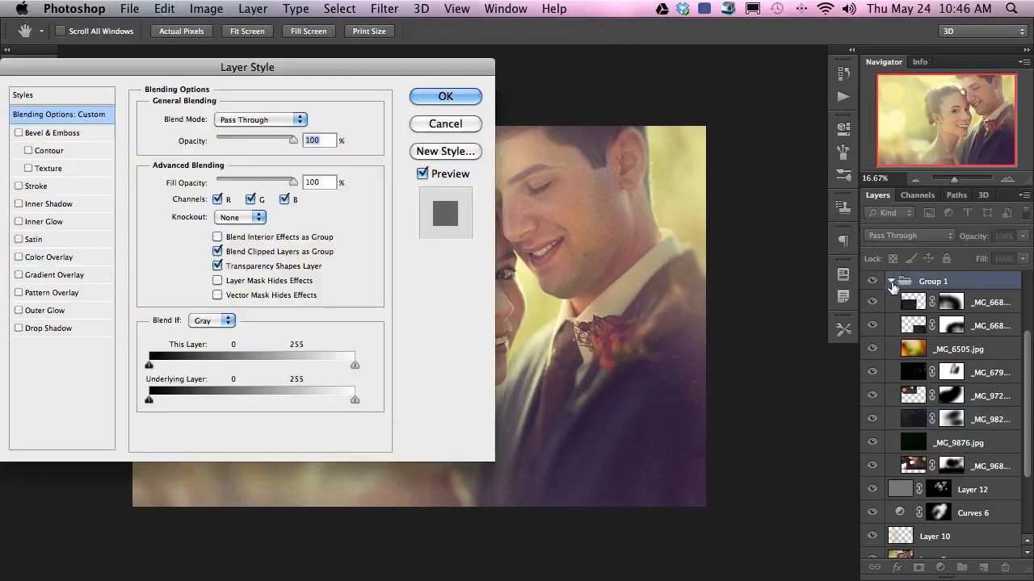
key(Escape)
click(889, 281)
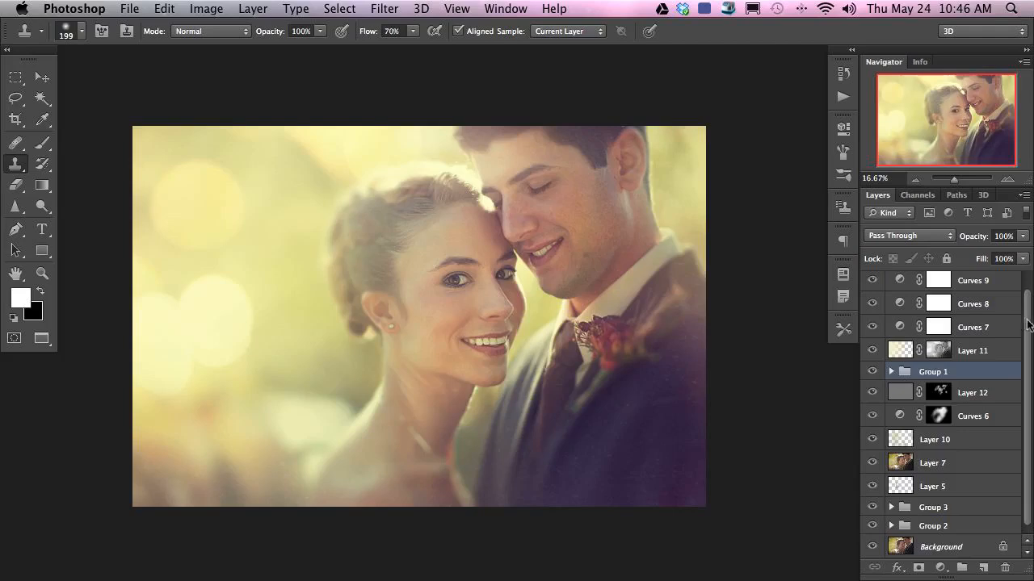
Create a new layer above Curves 10 and fill it with 50% gray in Normal mode at 100% opacity.
scroll(1026, 326, up, 1)
click(1000, 282)
key(alt+shift+super+n)
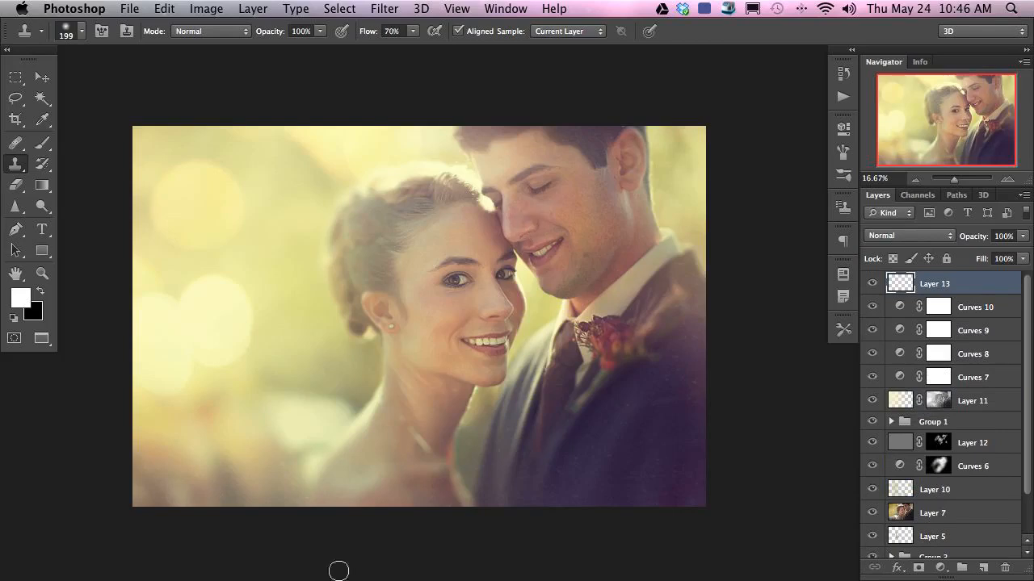
key(shift+BackSpace)
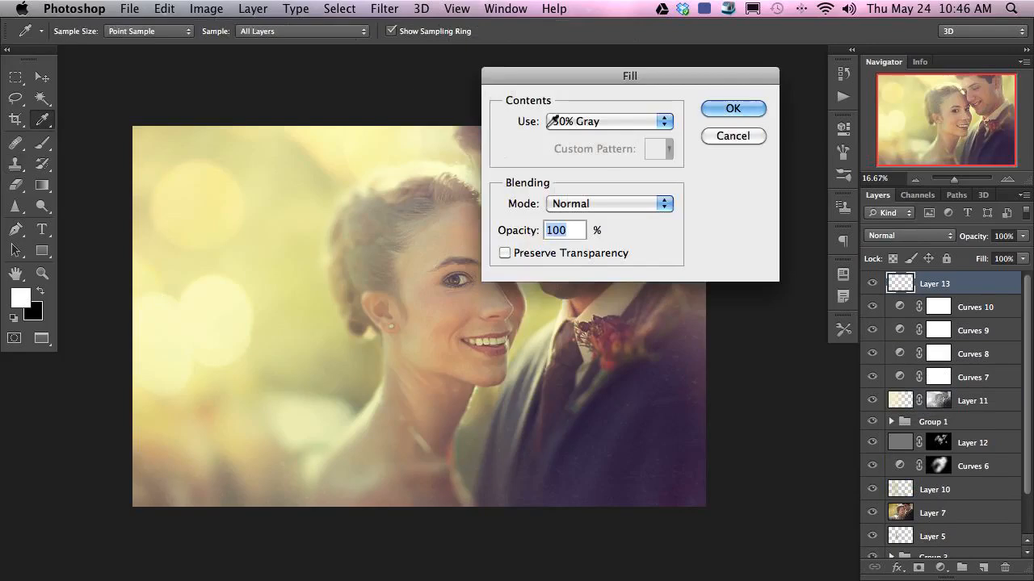
drag(602, 77, 585, 77)
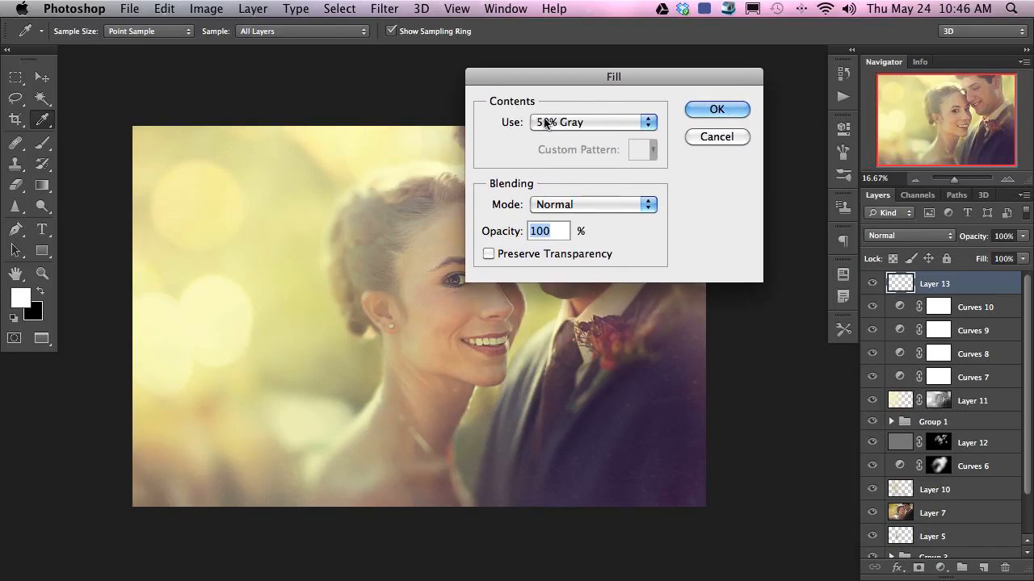
click(716, 109)
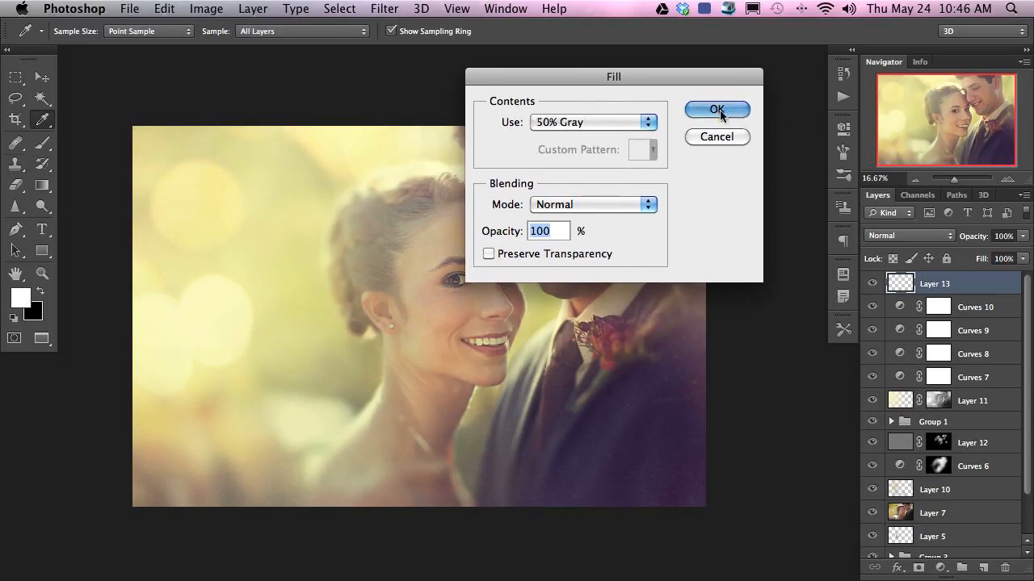
key(s)
Add uniform, non-monochromatic noise of 108.31% to the gray Layer 13.
click(377, 10)
mouse_move(421, 229)
click(630, 227)
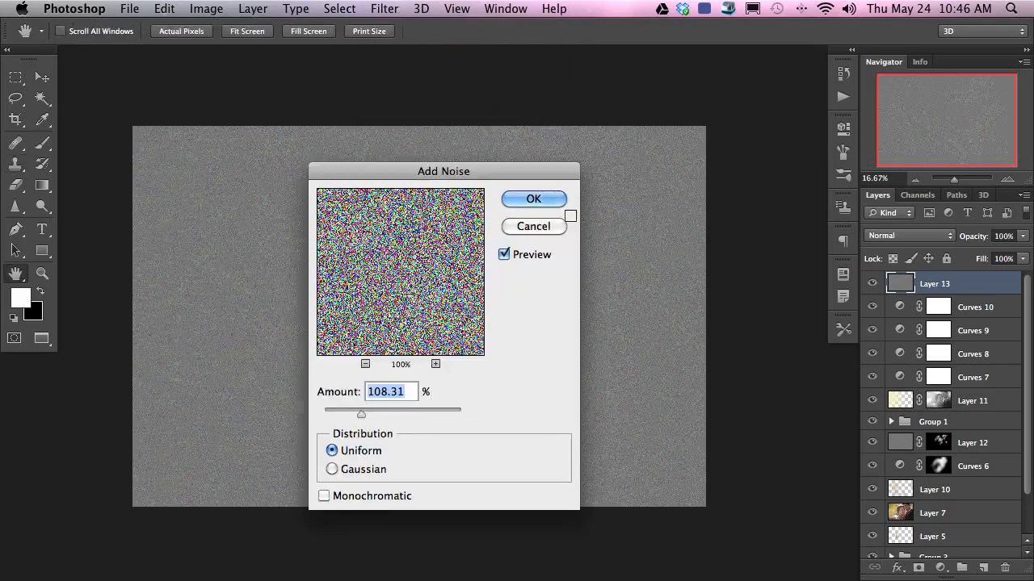
click(538, 199)
Set the blend mode of the noise layer to Soft Light.
click(908, 235)
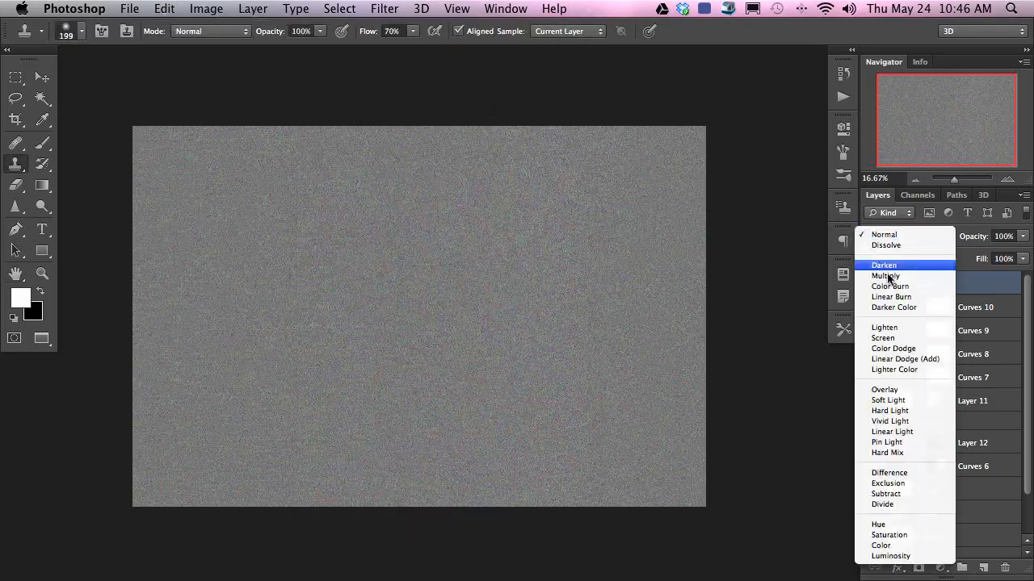
key(Escape)
key(shift+alt+f)
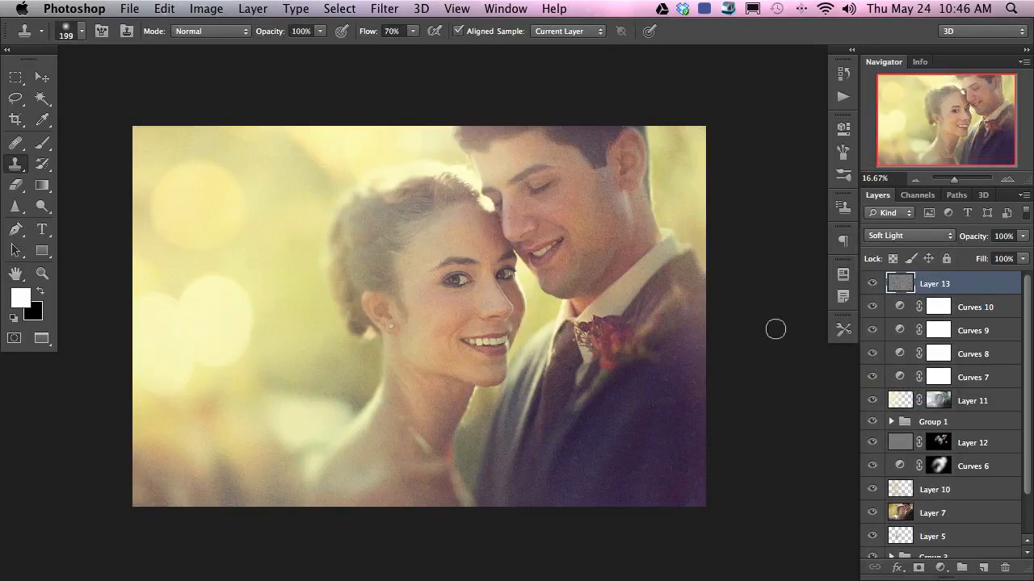
Lower the noise layer's saturation to -49 and reduce its opacity to 40%.
key(super+u)
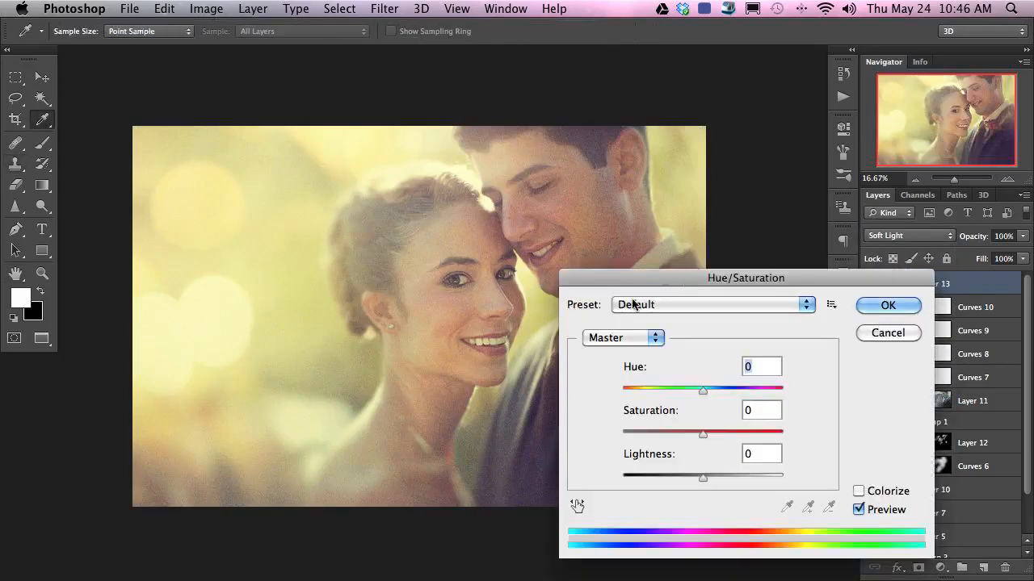
click(667, 435)
click(884, 305)
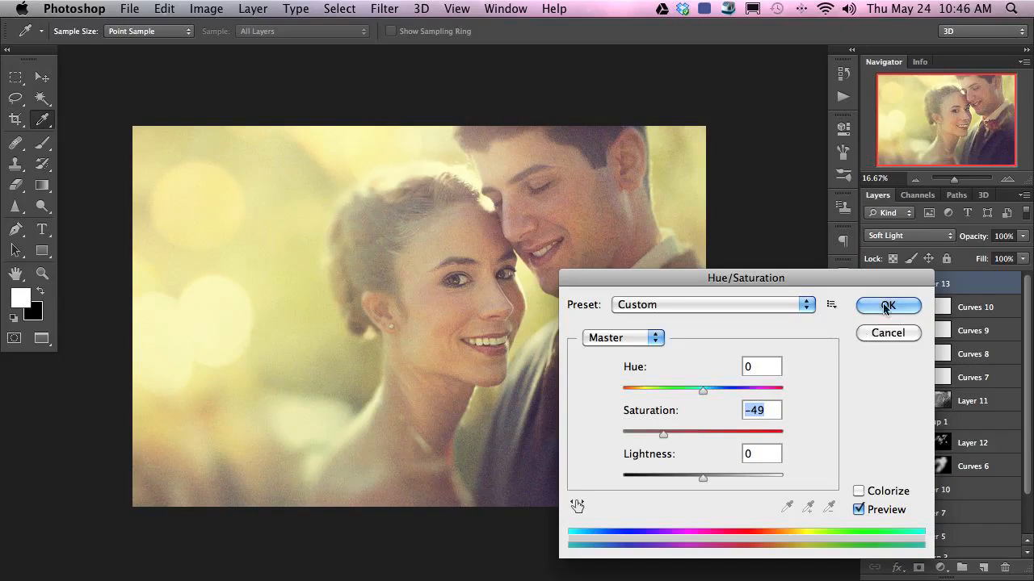
key(s)
key(v)
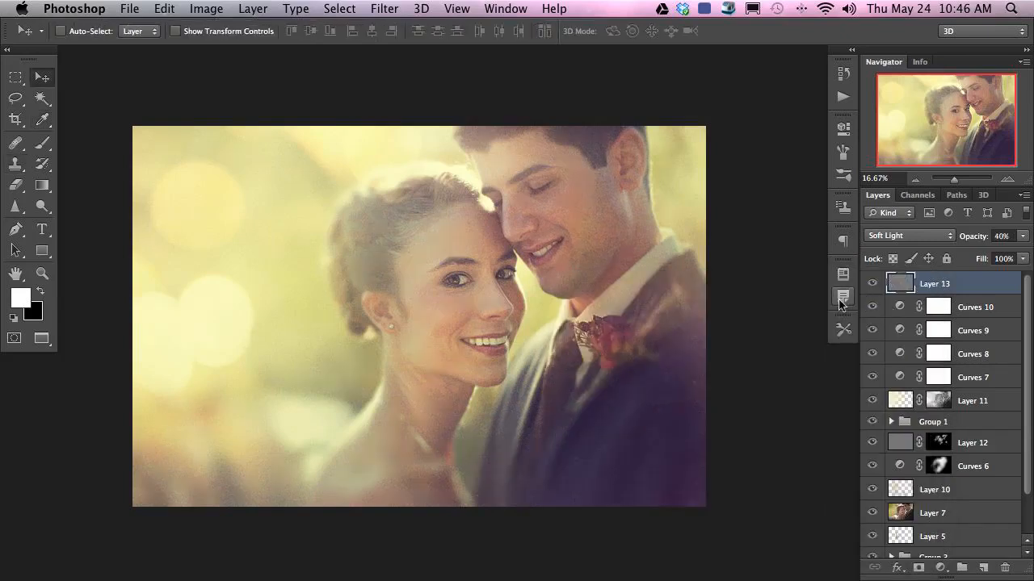
Compare the couple's faces with and without the noise layer at 33.33% magnification.
key(super+equal)
key(super+equal)
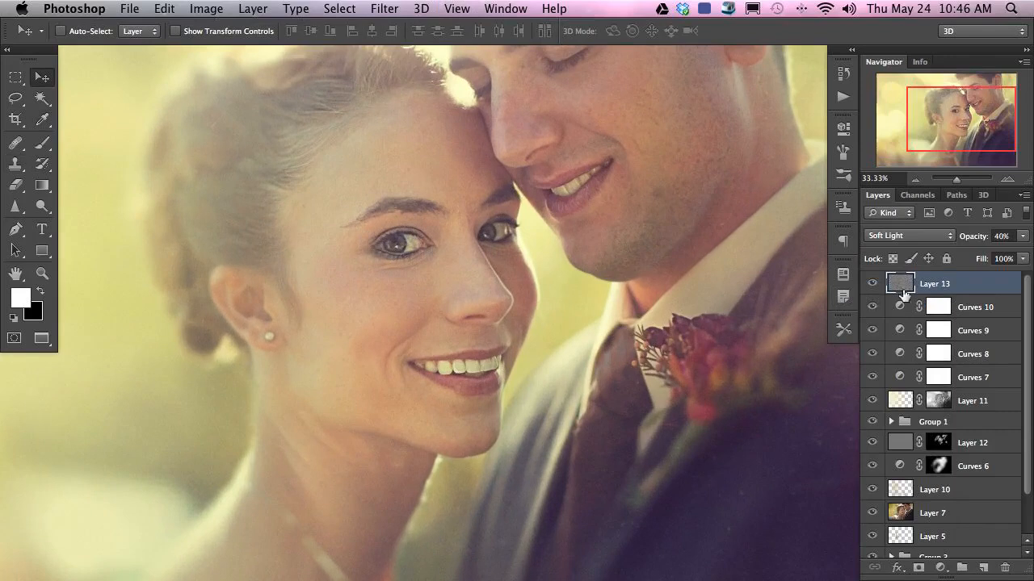
click(870, 285)
click(871, 284)
click(870, 285)
click(871, 285)
click(871, 285)
click(874, 286)
click(870, 286)
Compare the boutonniere and the bride's face with and without the Layer 13 noise at 50% magnification.
key(super+equal)
scroll(499, 403, right, 5)
scroll(498, 402, down, 3)
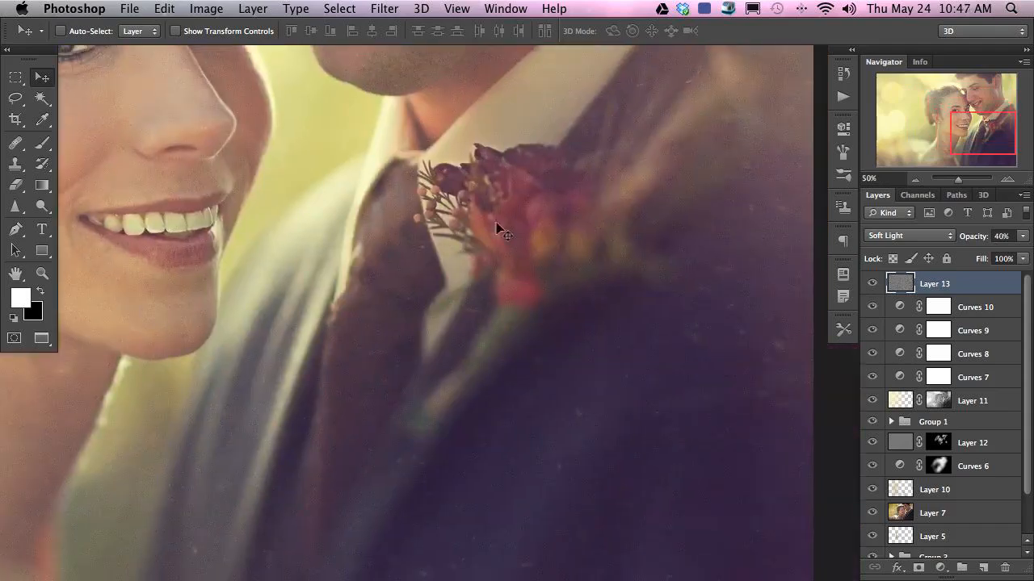
click(872, 285)
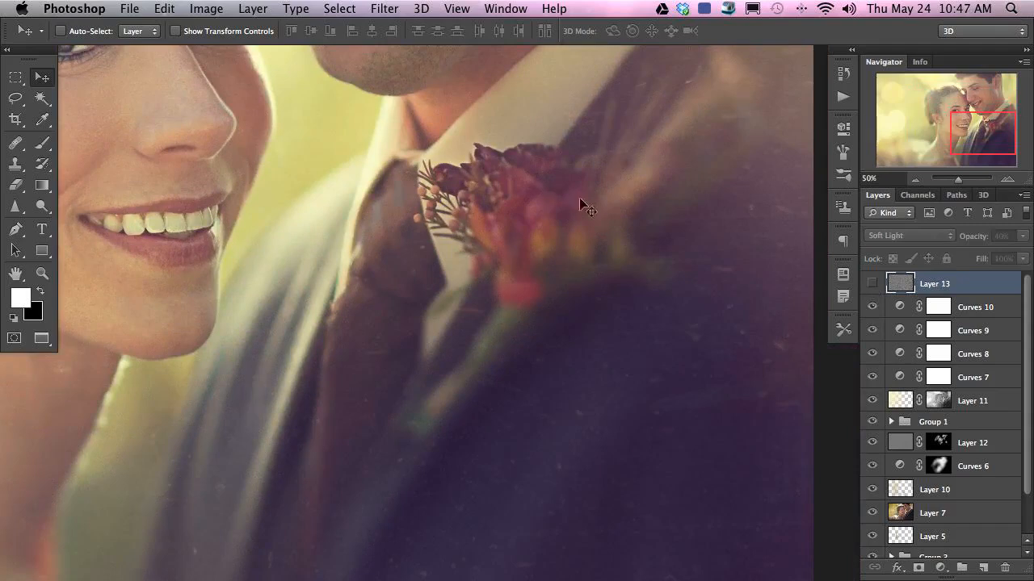
click(872, 286)
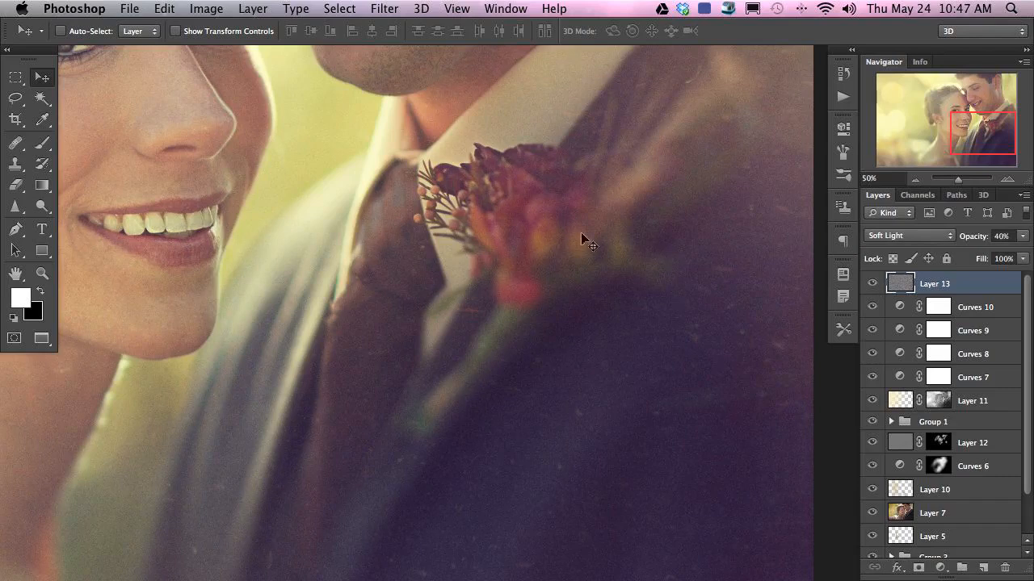
scroll(585, 241, left, 5)
scroll(586, 240, up, 4)
click(872, 283)
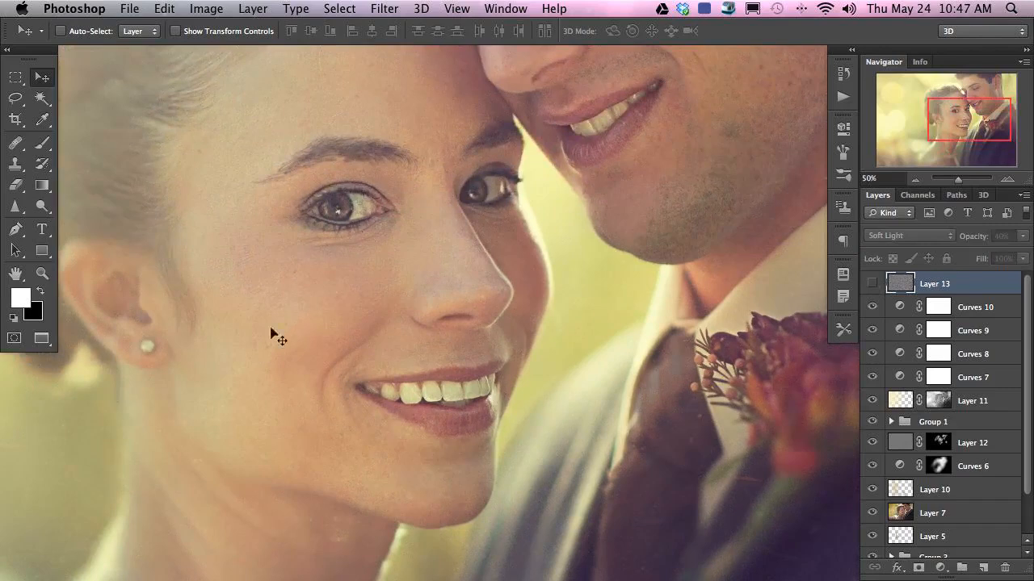
click(872, 283)
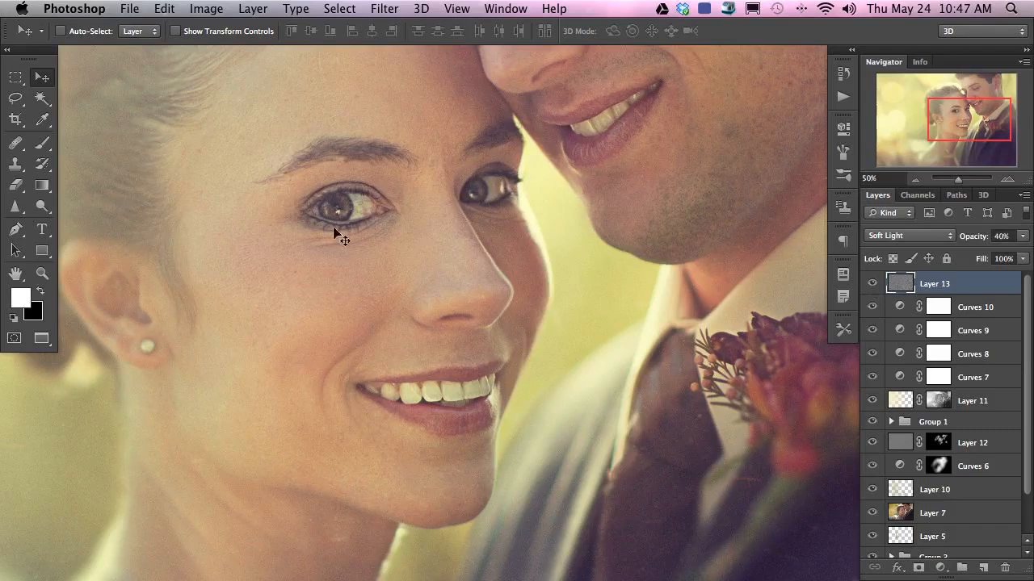
Inspect the film grain across the groom's face, the bride's shoulder and her face, then the whole portrait.
drag(388, 192, 224, 504)
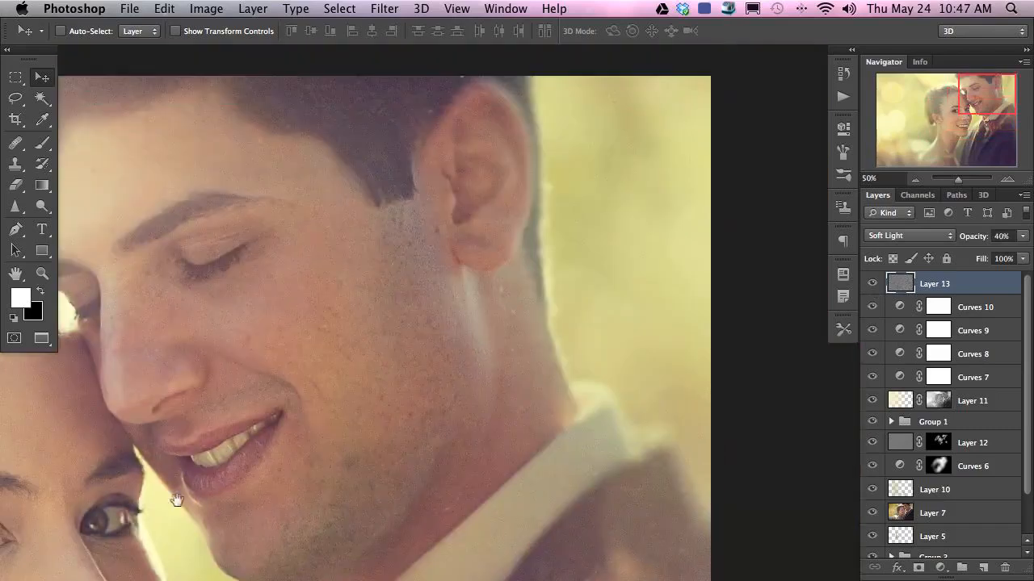
scroll(107, 505, left, 8)
scroll(107, 506, down, 15)
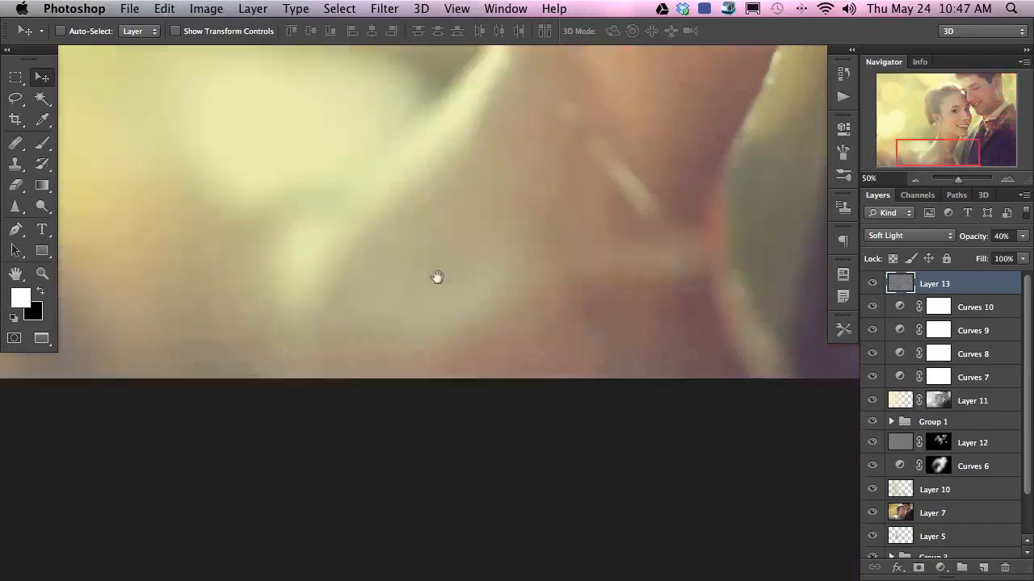
scroll(604, 231, up, 15)
scroll(475, 423, right, 5)
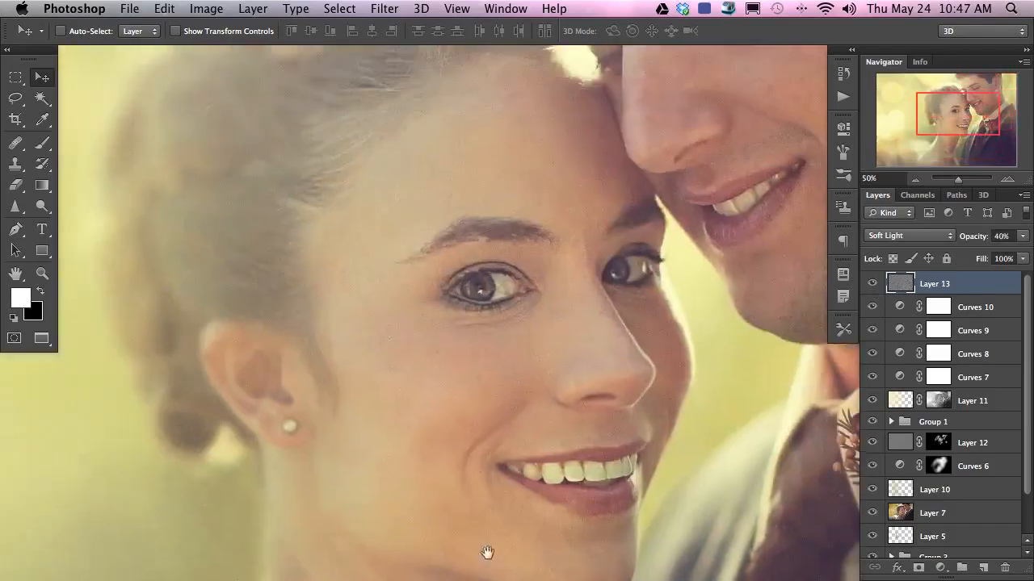
scroll(463, 471, down, 5)
scroll(462, 471, right, 3)
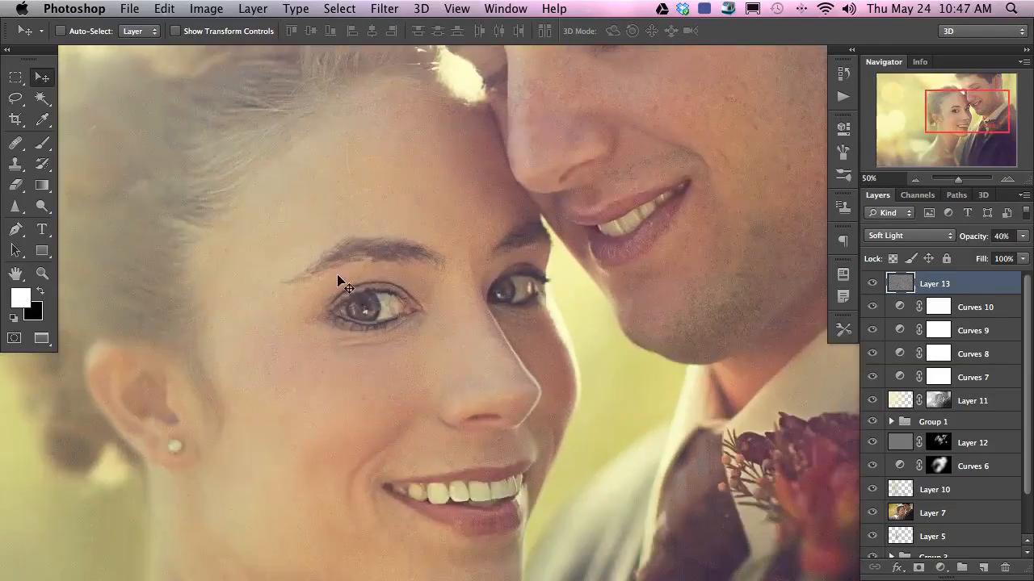
key(super+minus)
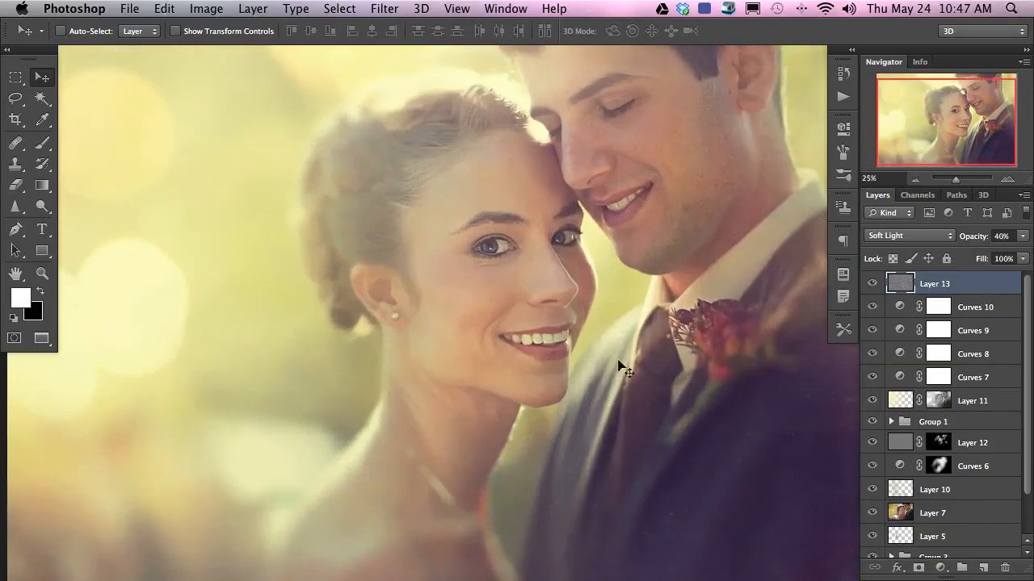
key(super+minus)
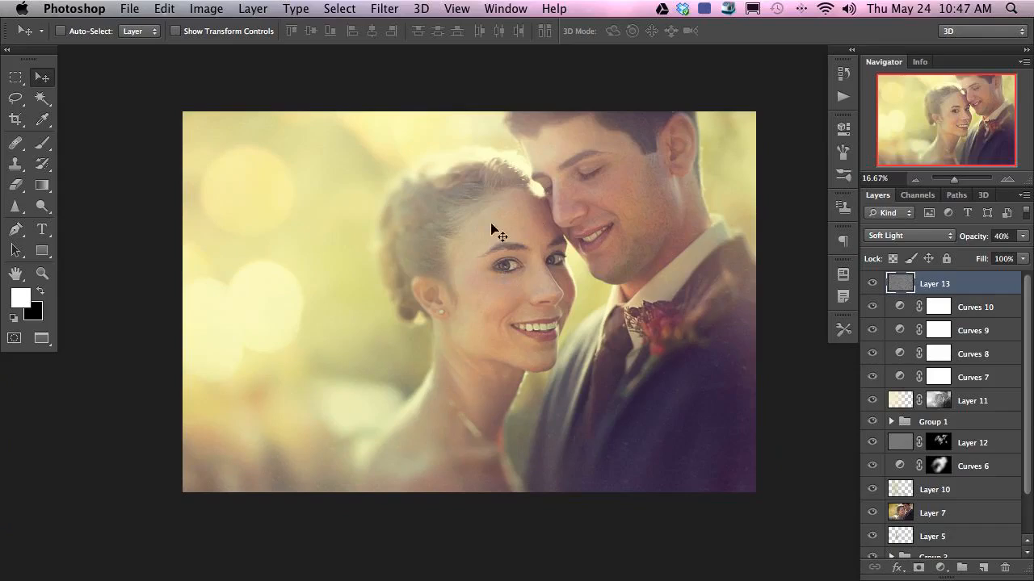
Compare the original Background layer on its own with the full layer stack in full-screen view.
key(shift+f)
drag(518, 87, 460, 124)
key(f)
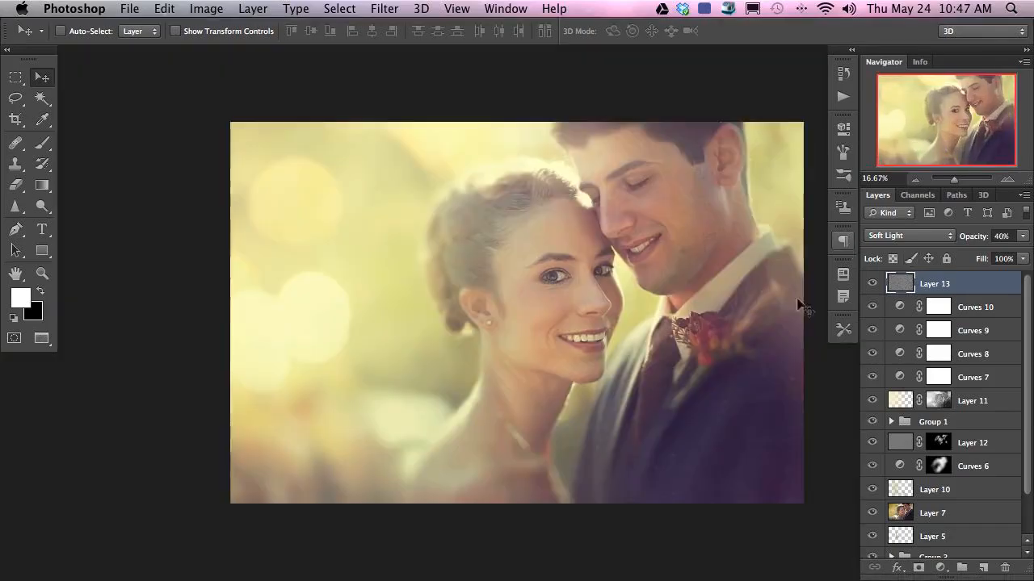
drag(646, 364, 512, 342)
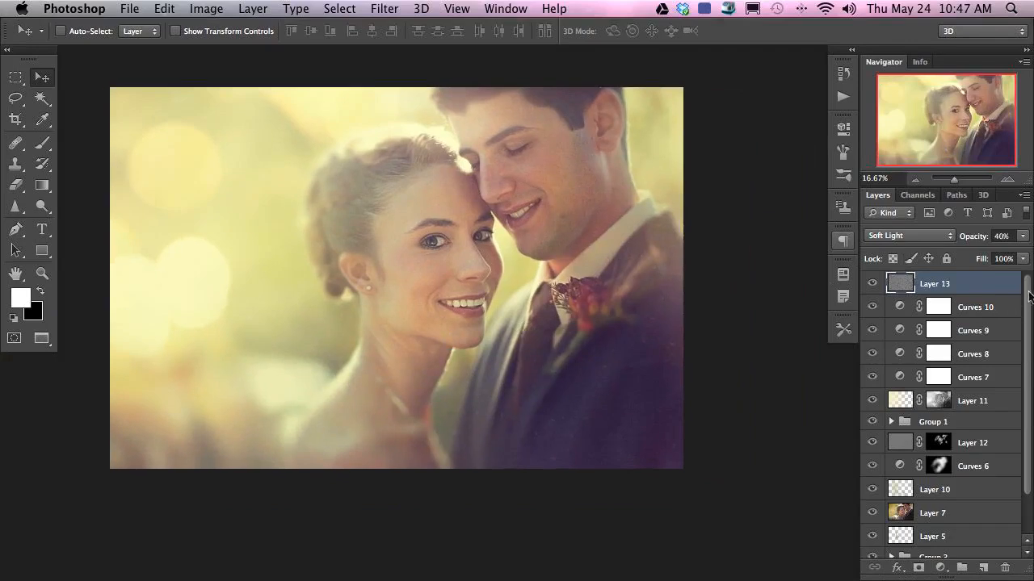
drag(1024, 296, 1014, 412)
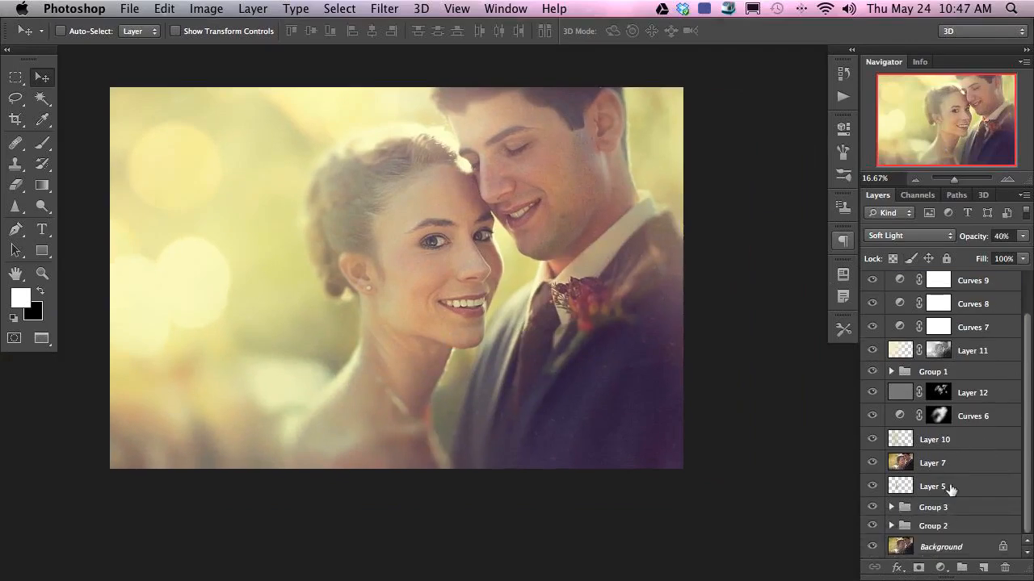
alt+click(872, 547)
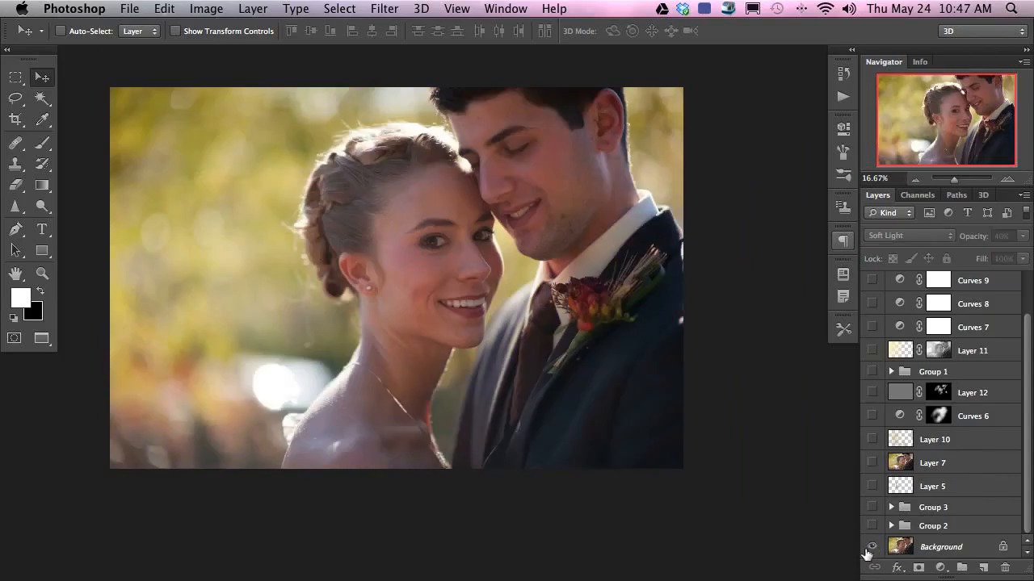
alt+click(871, 549)
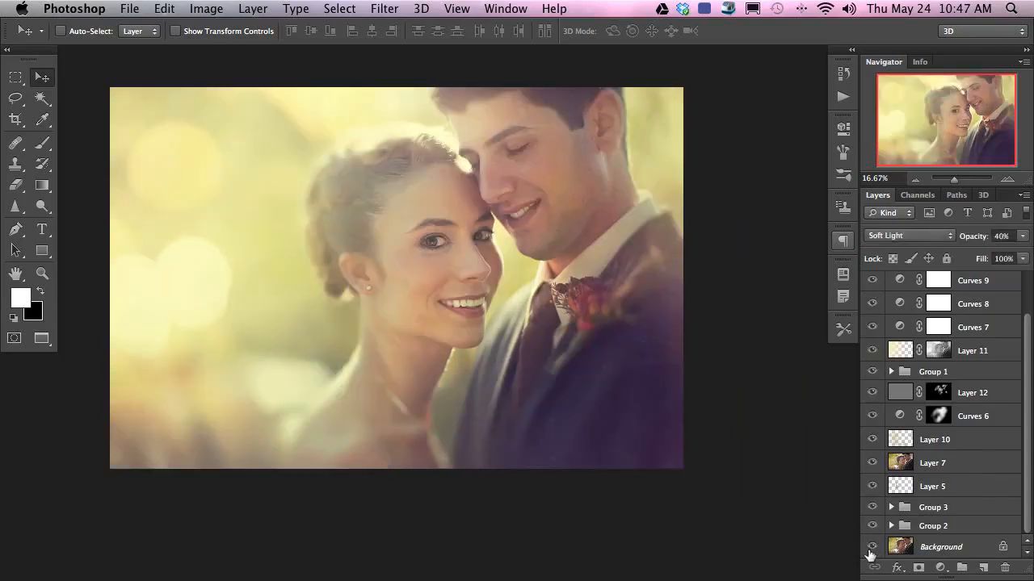
alt+click(873, 548)
alt+click(872, 549)
alt+click(873, 550)
alt+click(871, 550)
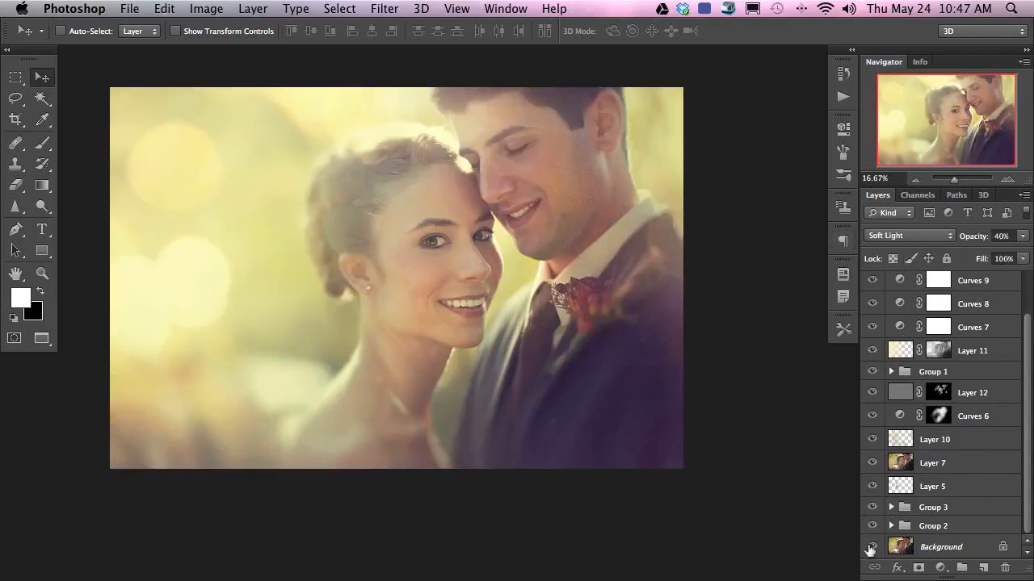
alt+click(869, 550)
alt+click(870, 550)
alt+click(872, 549)
alt+click(870, 552)
alt+click(868, 549)
alt+click(868, 550)
alt+click(868, 550)
alt+click(865, 552)
alt+click(870, 548)
alt+click(870, 548)
alt+click(872, 550)
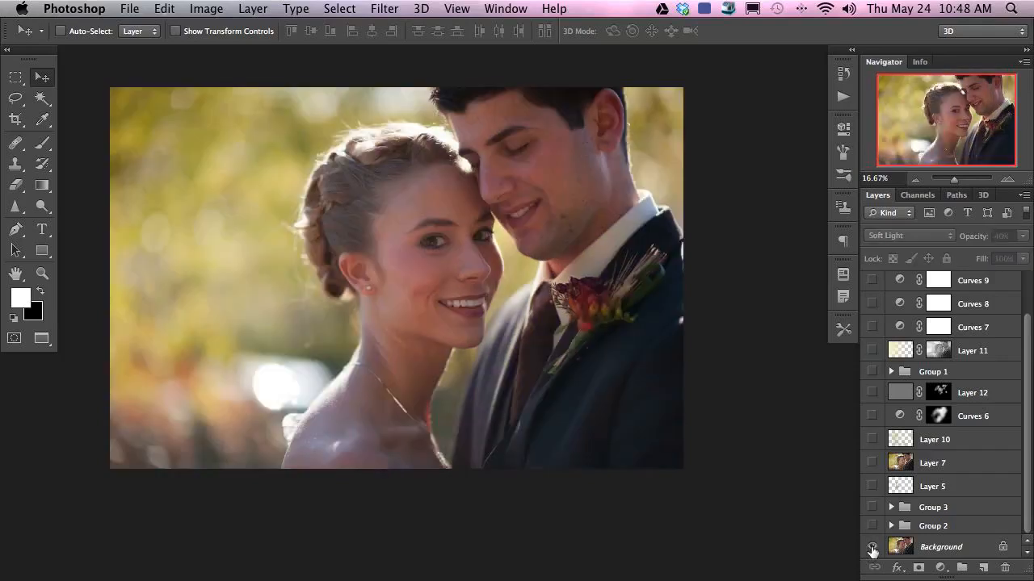
alt+click(872, 551)
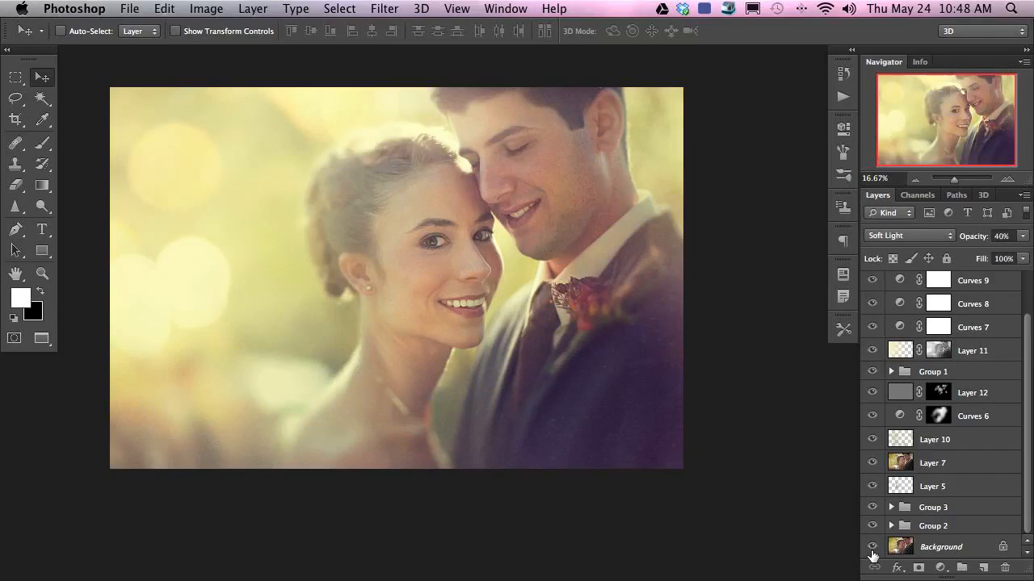
alt+click(873, 551)
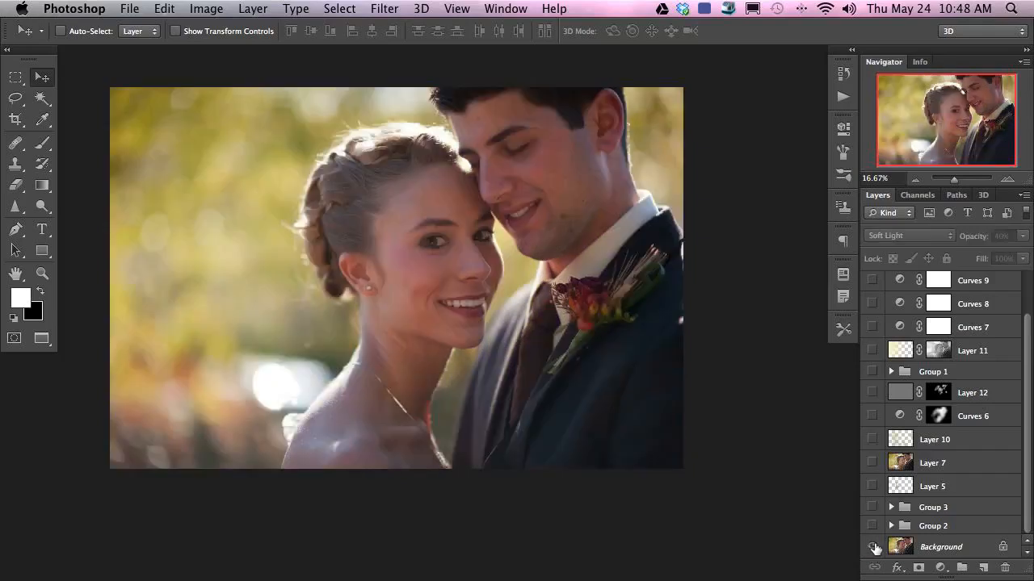
alt+click(872, 549)
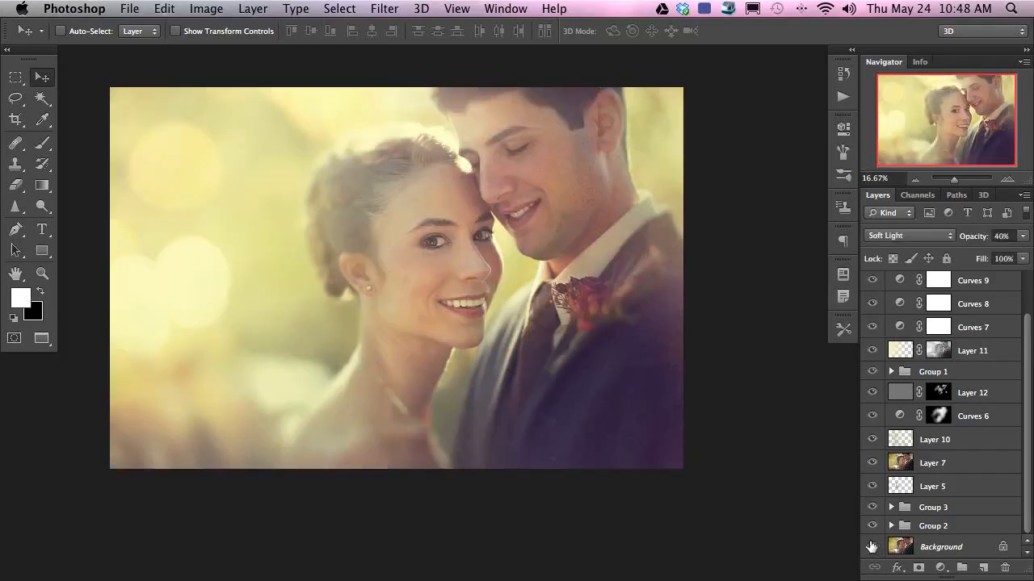
Return the portrait to a floating window, reposition it among the open documents and recheck it against the Background layer.
key(f)
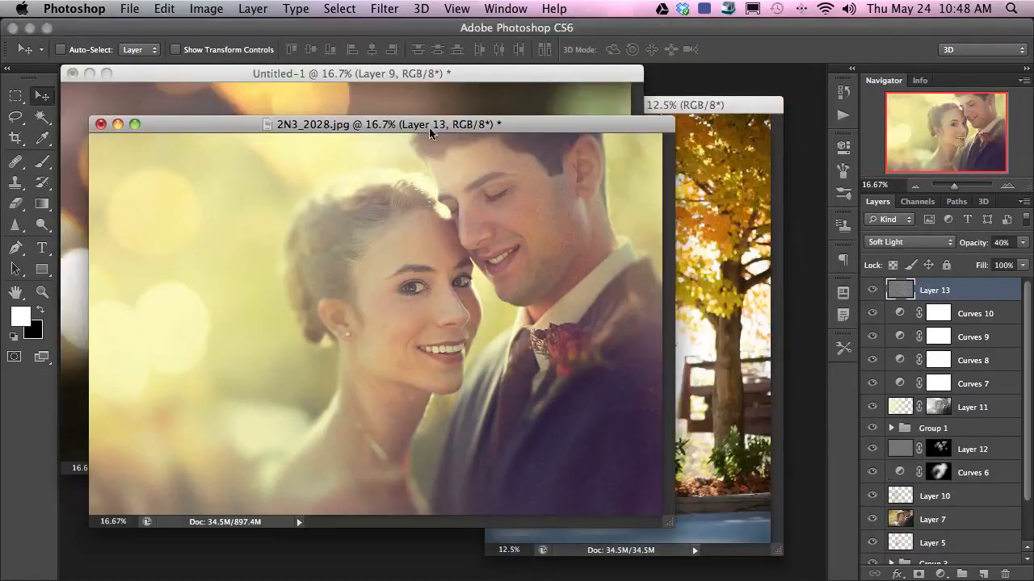
drag(441, 128, 496, 134)
drag(1028, 373, 1017, 420)
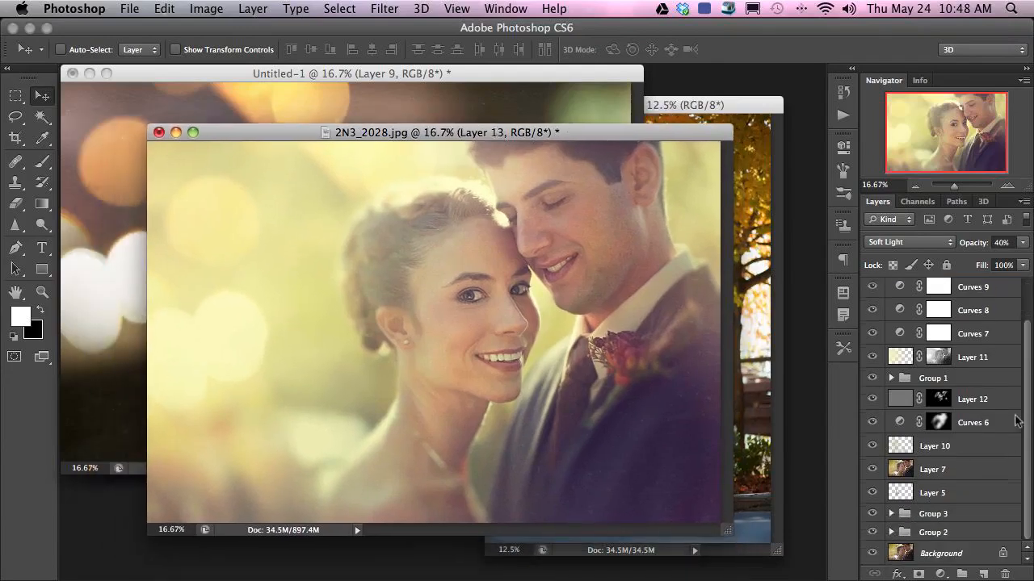
click(871, 554)
click(869, 556)
mouse_move(596, 134)
mouse_down()
mouse_move(574, 122)
mouse_move(607, 128)
mouse_move(588, 130)
mouse_up()
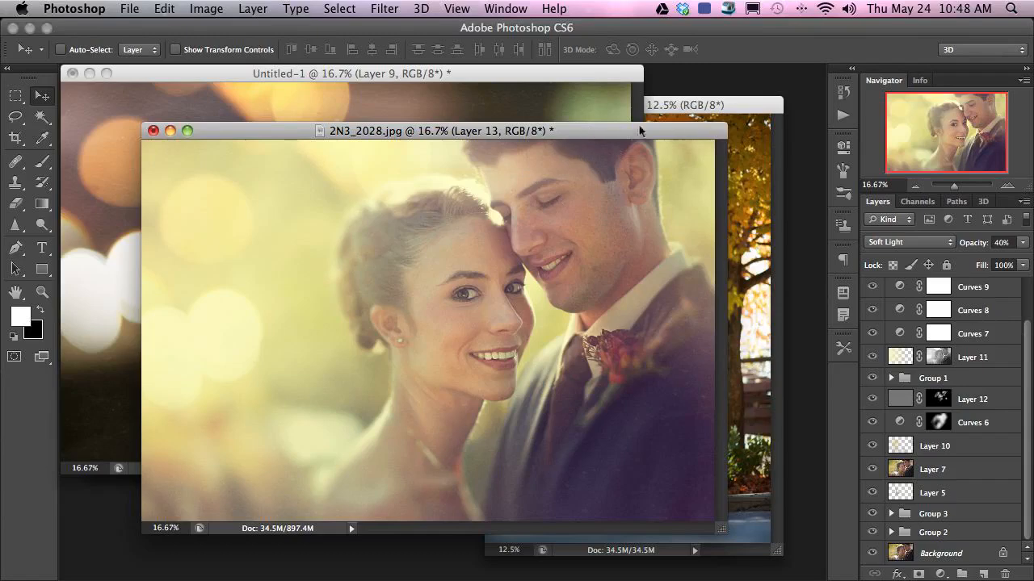
Move the 2N3_2047.jpg window slightly aside and save the portrait as 2N3_2028.psd in Photoshop format with its layers.
click(684, 105)
mouse_move(685, 105)
mouse_down()
mouse_move(680, 97)
mouse_move(691, 106)
mouse_up()
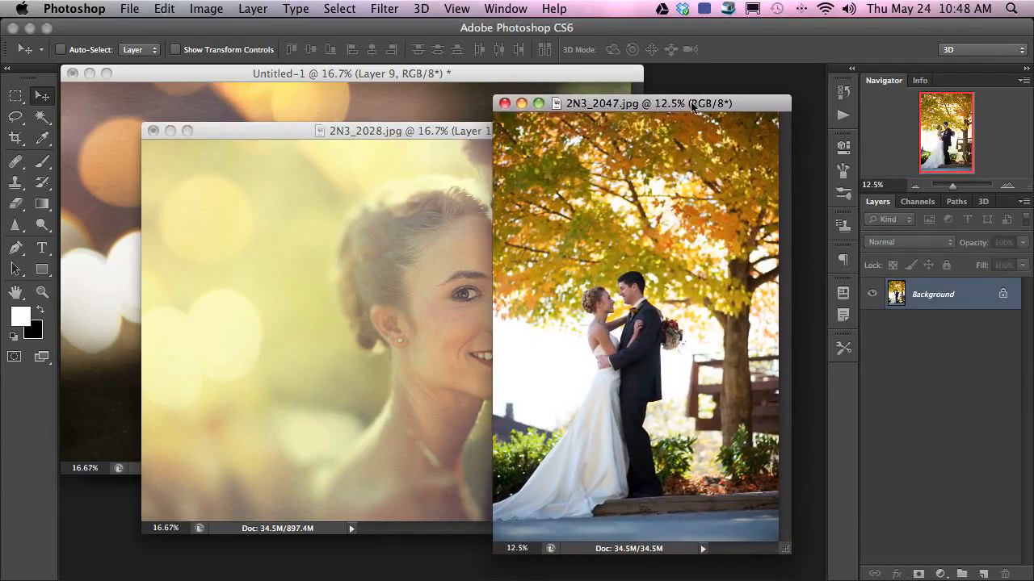
click(447, 130)
key(super+shift+s)
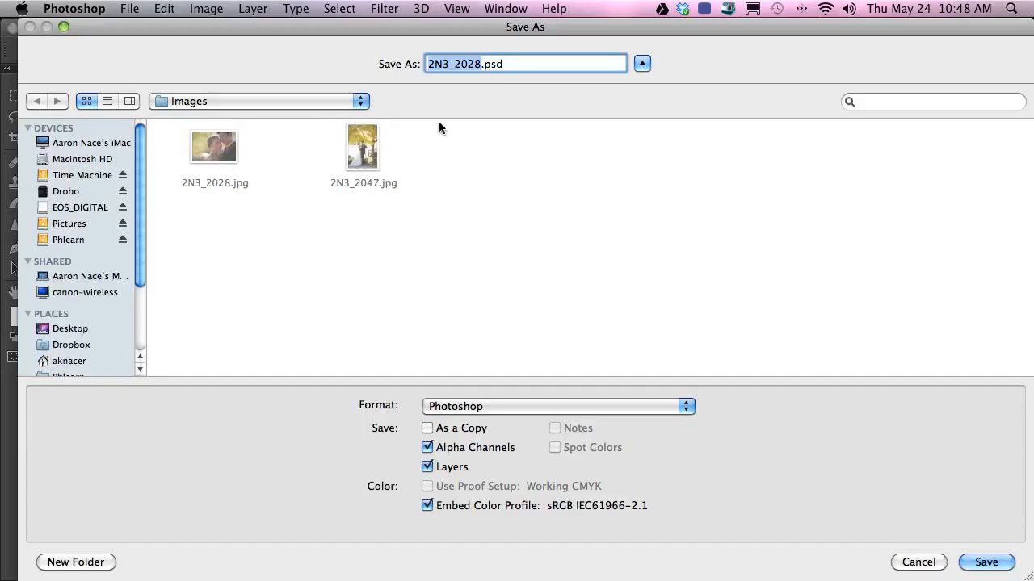
click(986, 562)
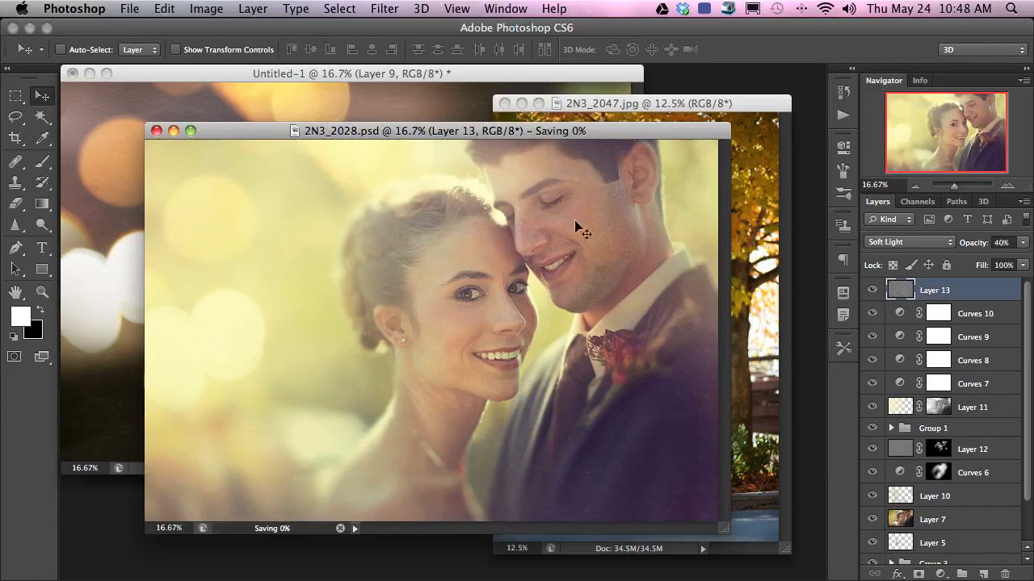
Copy the bokeh Layer 9 from Untitled-1 into 2N3_2047.jpg and show that photo in full-screen view.
click(573, 89)
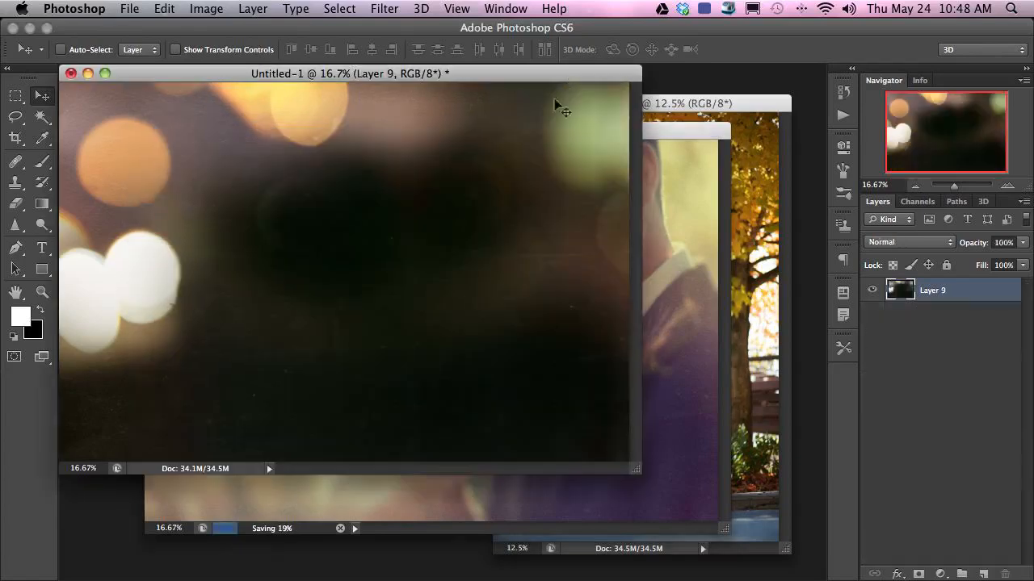
drag(464, 235, 717, 299)
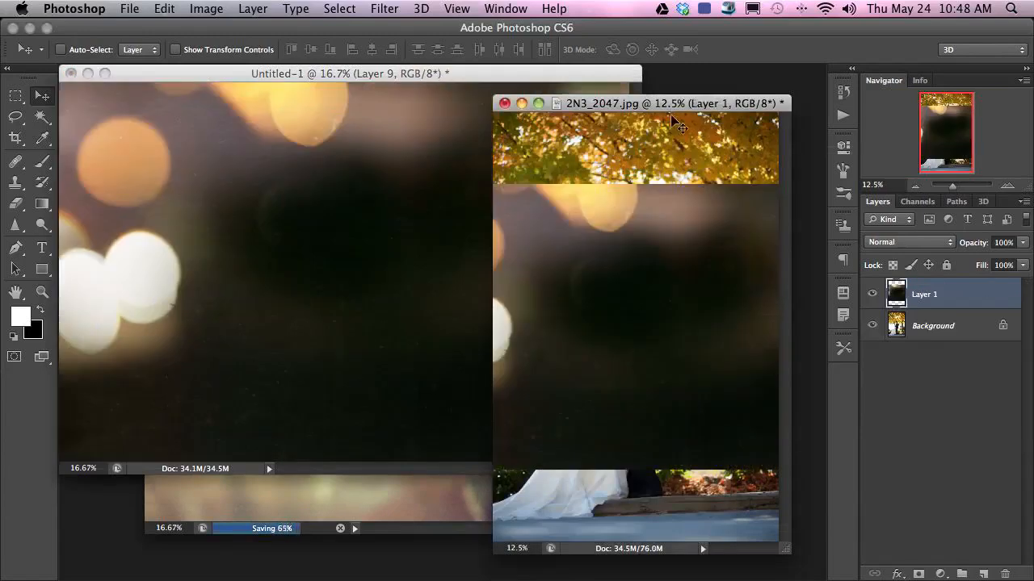
key(f)
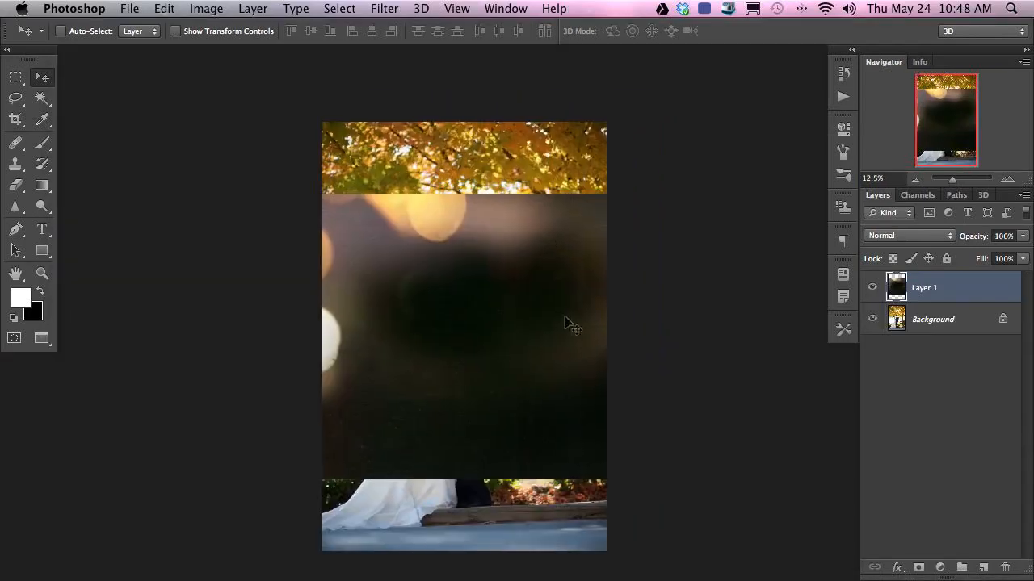
Rotate the bokeh layer 90° and stretch it slightly to cover the whole vertical photo.
key(ctrl+t)
drag(702, 190, 501, 440)
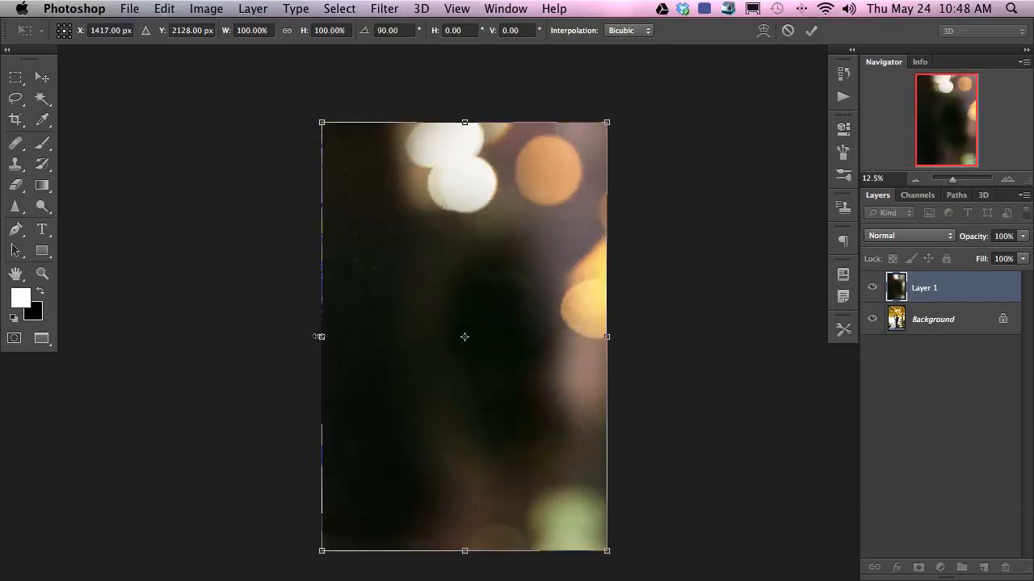
drag(318, 337, 315, 337)
key(Return)
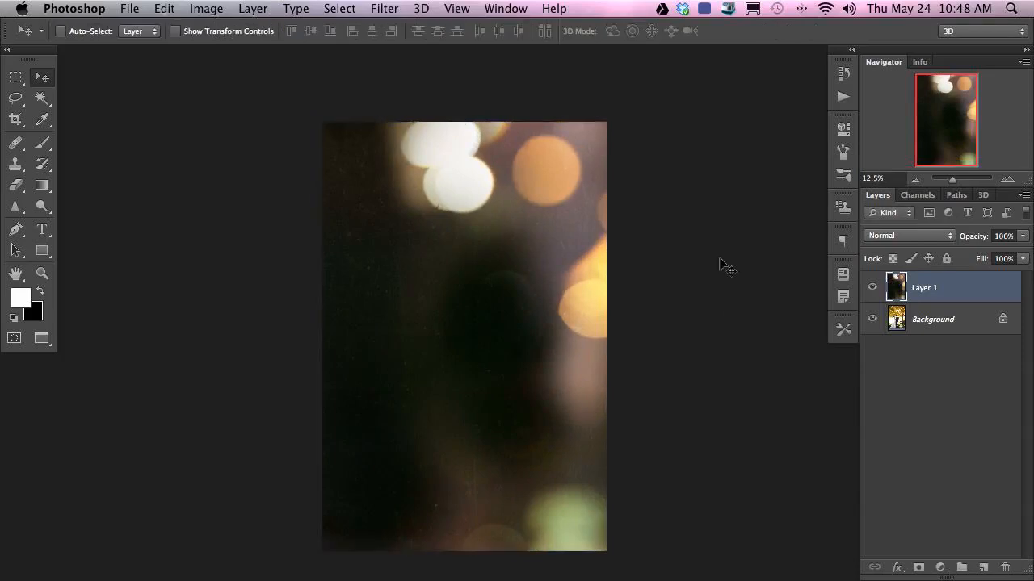
Set the bokeh layer's blend mode to Screen and compare the photo with and without it.
click(896, 237)
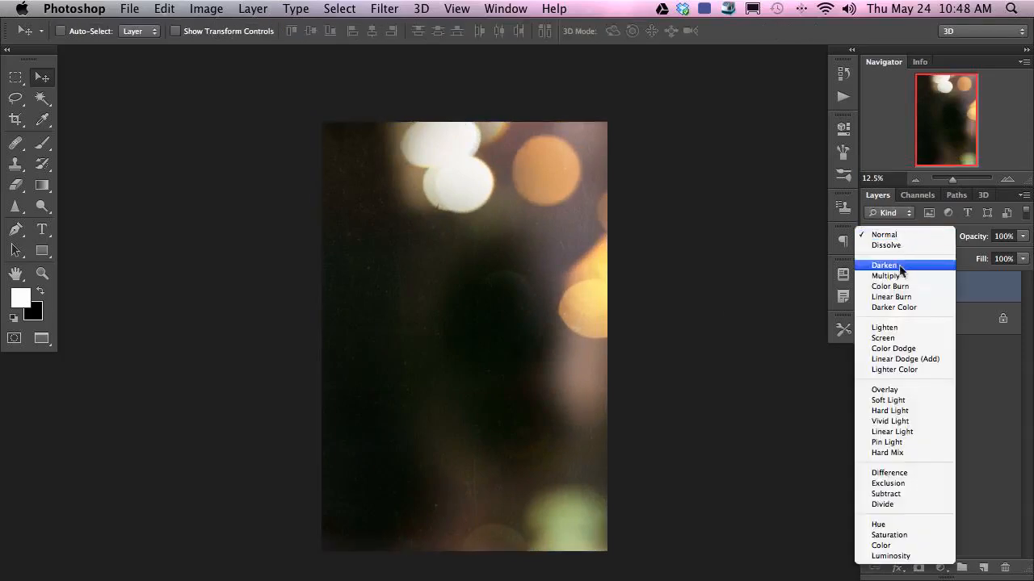
click(893, 337)
click(871, 289)
click(871, 290)
click(866, 299)
click(866, 299)
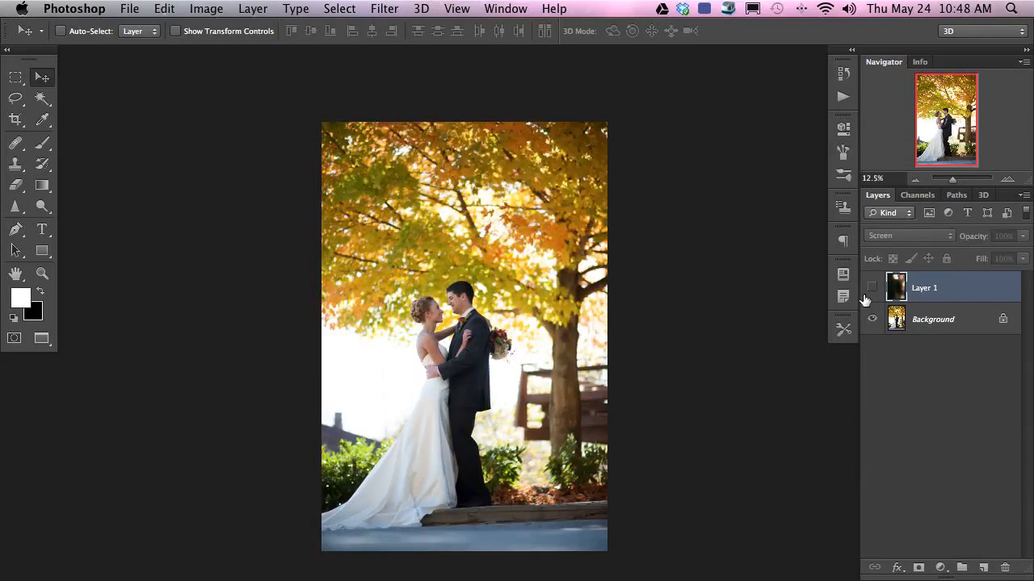
click(866, 296)
click(870, 291)
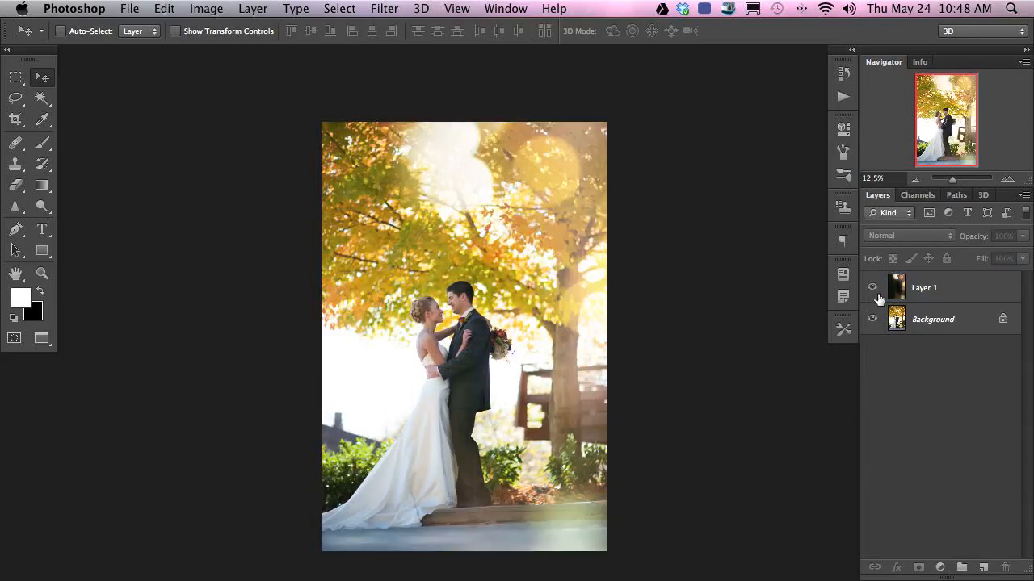
Check the vertical photo with bokeh Layer 1 on and off, and leave that layer hidden.
click(869, 291)
click(870, 295)
click(870, 297)
click(871, 299)
click(872, 296)
click(868, 294)
key(super+equal)
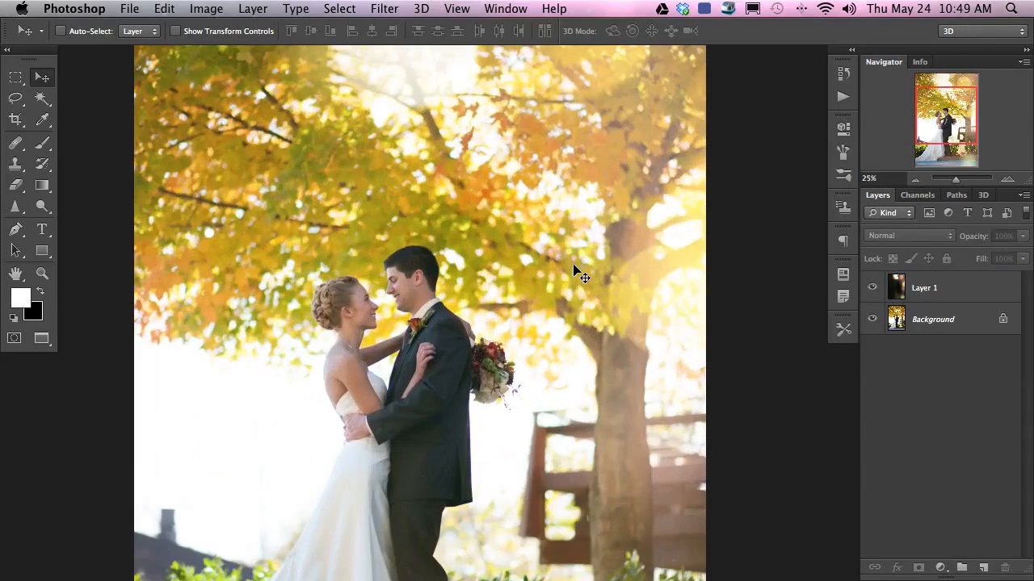
key(super+minus)
click(872, 289)
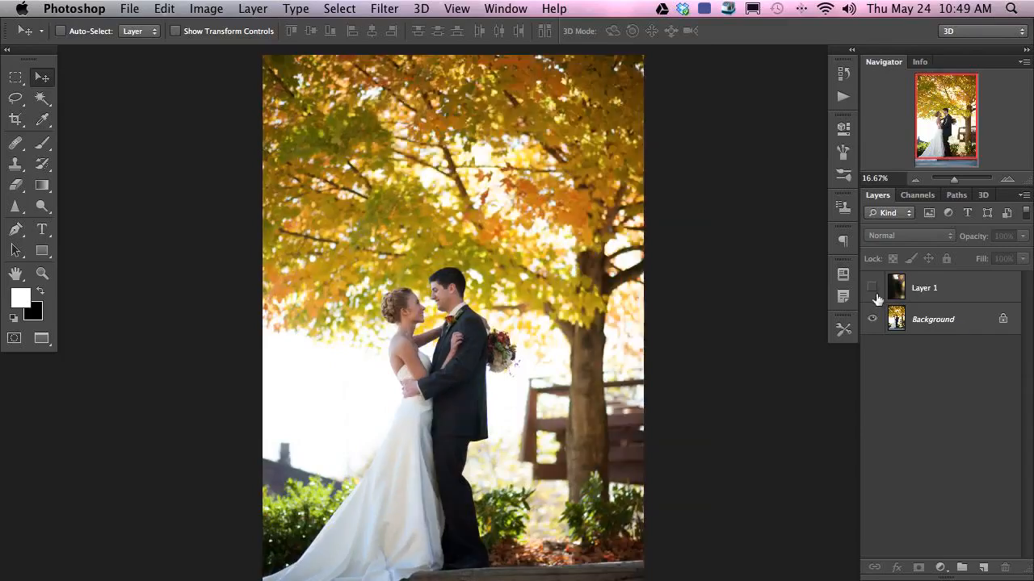
Add a blank layer above the Background and choose a magenta brush color for marking distractions.
click(953, 325)
key(super+alt+shift+n)
key(b)
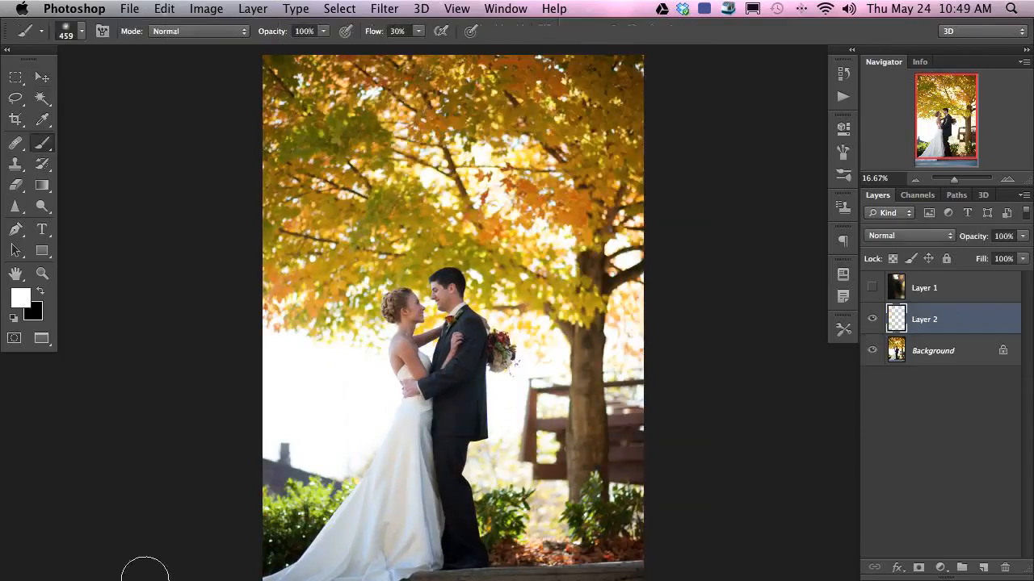
click(24, 298)
click(250, 252)
click(218, 260)
click(364, 220)
Circle the distracting rooftop, wooden fence and curb in magenta, and delete the marking layer.
drag(387, 364, 334, 369)
drag(264, 424, 336, 477)
drag(264, 436, 312, 454)
mouse_move(283, 515)
mouse_down()
mouse_move(216, 506)
mouse_move(355, 484)
mouse_up()
mouse_move(535, 404)
mouse_down()
mouse_move(572, 407)
mouse_move(558, 393)
mouse_move(605, 456)
mouse_move(610, 379)
mouse_move(634, 490)
mouse_up()
scroll(511, 554, down, 3)
mouse_move(557, 494)
mouse_down()
mouse_move(472, 470)
mouse_move(640, 479)
mouse_move(660, 502)
mouse_up()
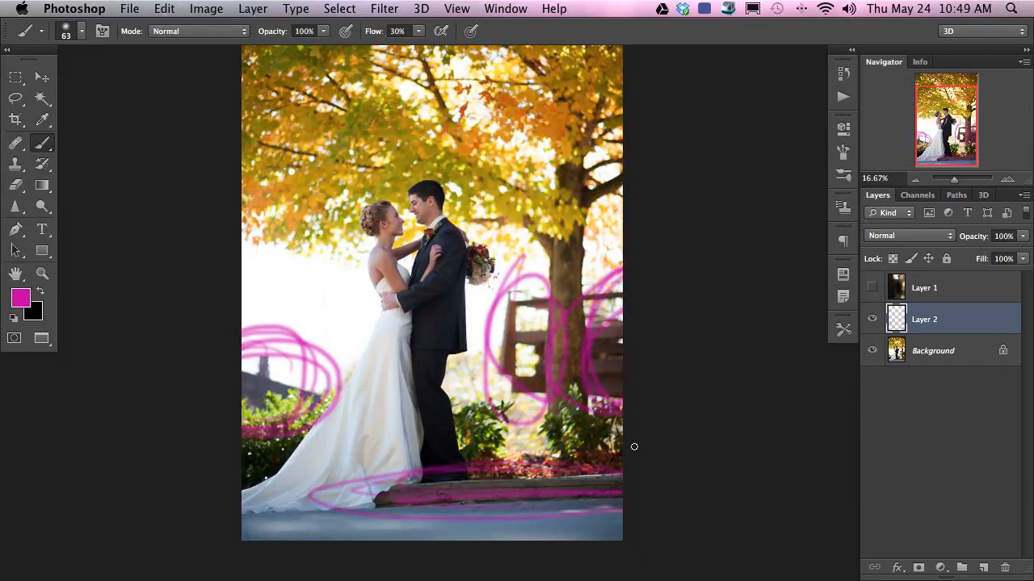
mouse_move(528, 312)
mouse_down()
mouse_move(599, 357)
mouse_move(805, 326)
mouse_up()
key(Delete)
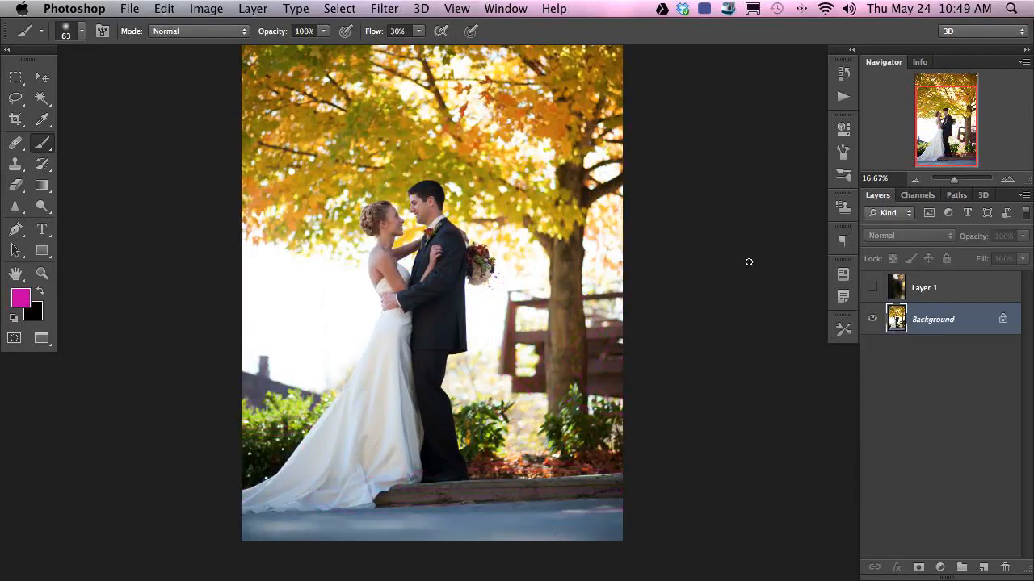
On a new blank layer above the Background, paint sampled sky white over the chimney and rooftop behind the dress.
key(super+shift+alt+n)
drag(287, 360, 299, 335)
alt+click(300, 334)
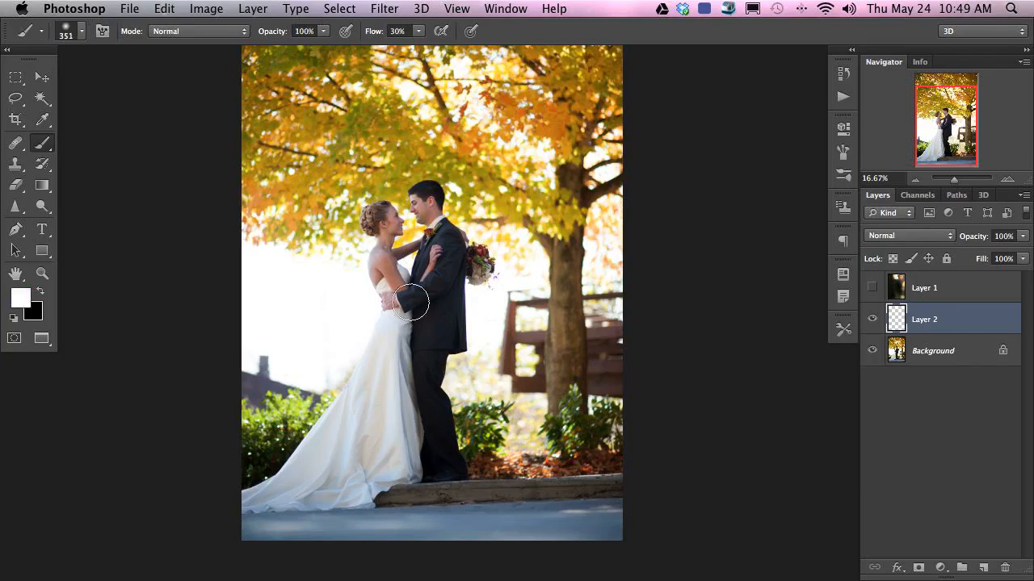
mouse_move(275, 367)
mouse_down()
mouse_move(235, 387)
mouse_move(256, 364)
mouse_up()
key(super+plus)
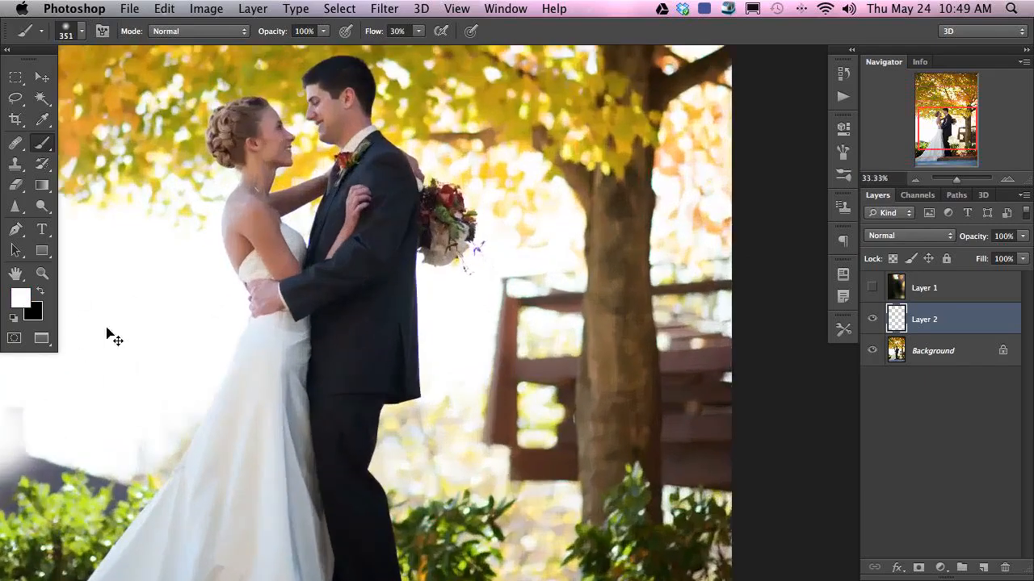
scroll(316, 369, left, 10)
scroll(316, 369, down, 3)
drag(316, 369, 314, 344)
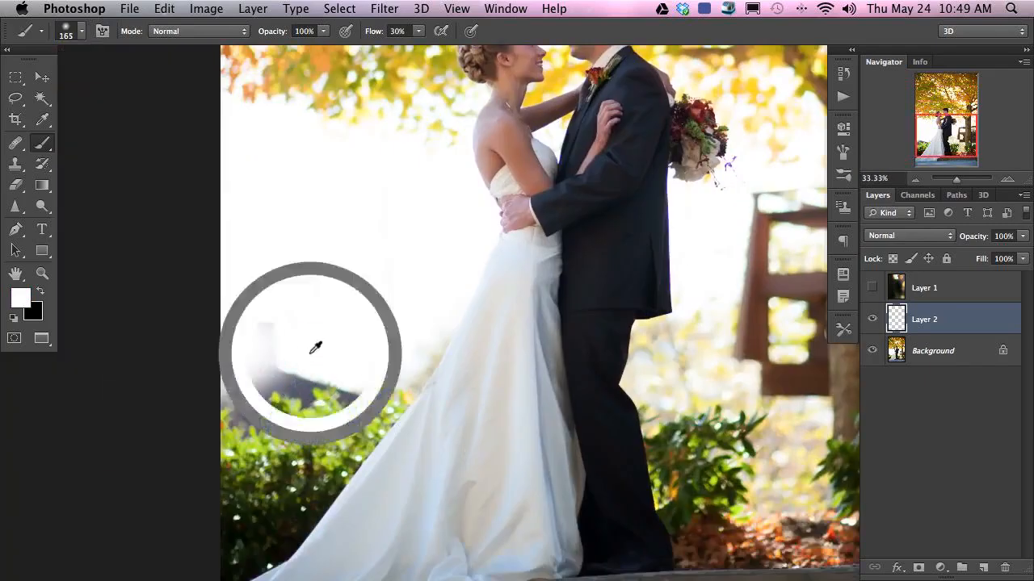
mouse_move(261, 363)
mouse_down()
mouse_move(247, 415)
mouse_move(248, 402)
mouse_move(256, 417)
mouse_move(327, 358)
mouse_move(346, 401)
mouse_up()
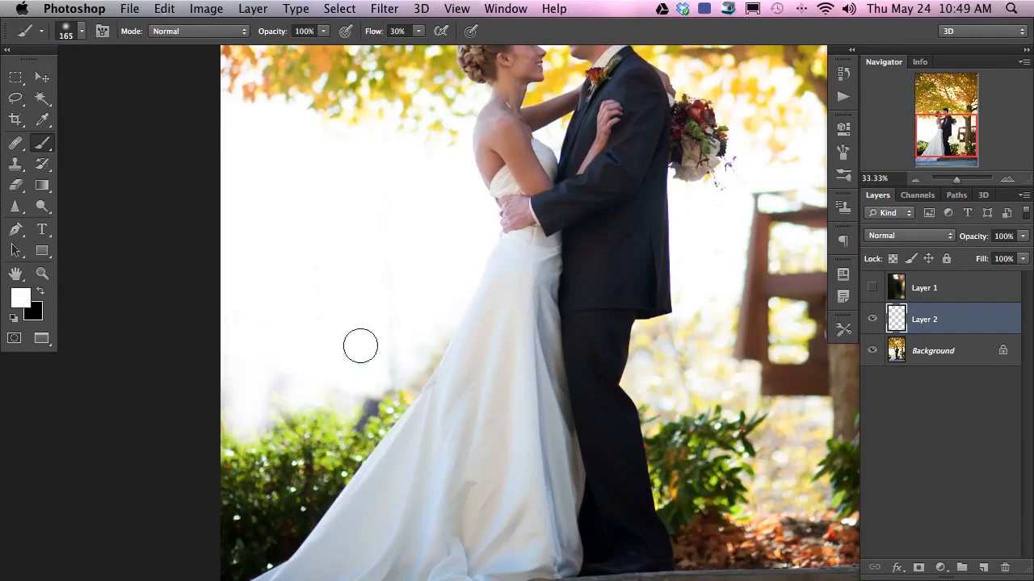
Paint out the roof remnants beside the dress with a smaller brush, and brush sampled green along the hedge top.
mouse_move(399, 363)
mouse_down()
mouse_move(367, 387)
mouse_move(356, 420)
mouse_move(383, 404)
mouse_move(358, 429)
mouse_move(368, 413)
mouse_up()
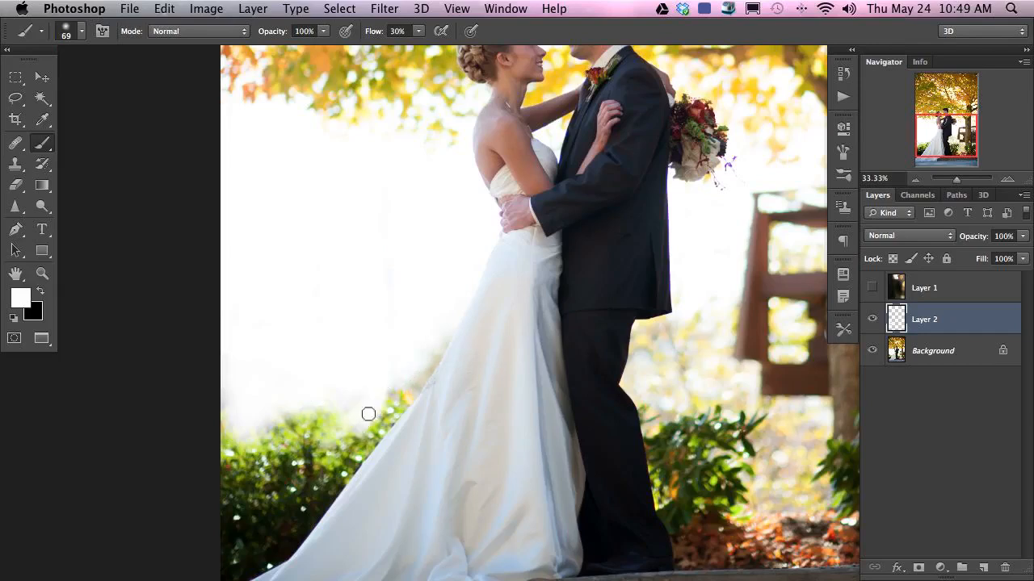
drag(418, 379, 369, 397)
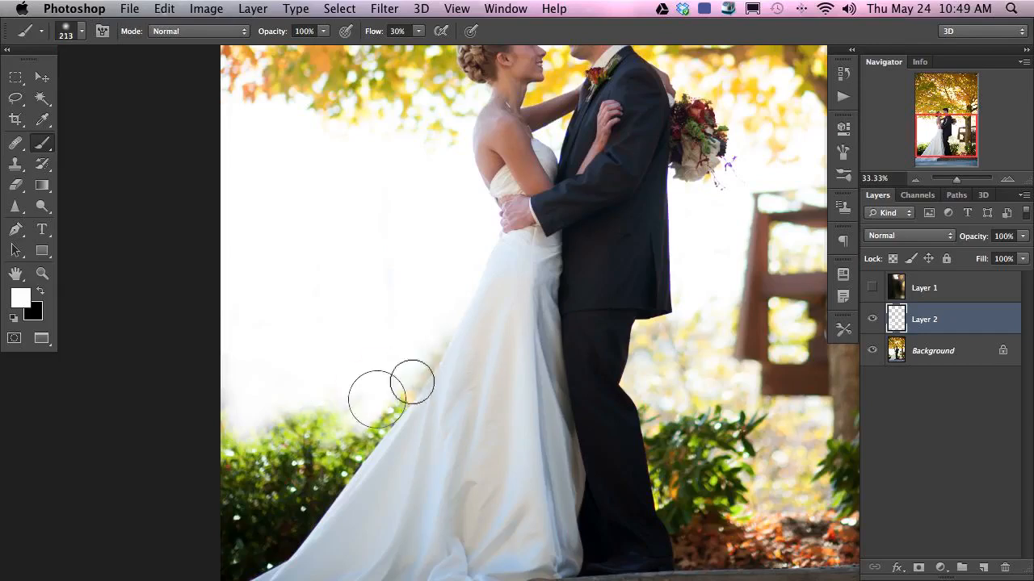
alt+click(326, 444)
mouse_move(342, 438)
mouse_down()
mouse_move(291, 416)
mouse_move(242, 440)
mouse_move(291, 467)
mouse_up()
Set the Clone Stamp to sample All Layers and clone over the hard upper edge of the green haze.
key(s)
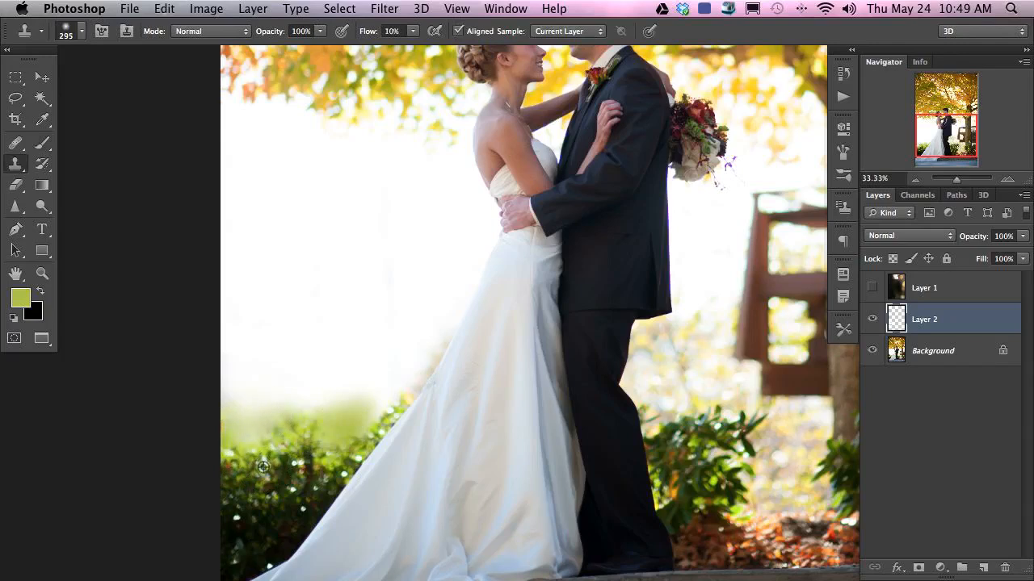
click(568, 31)
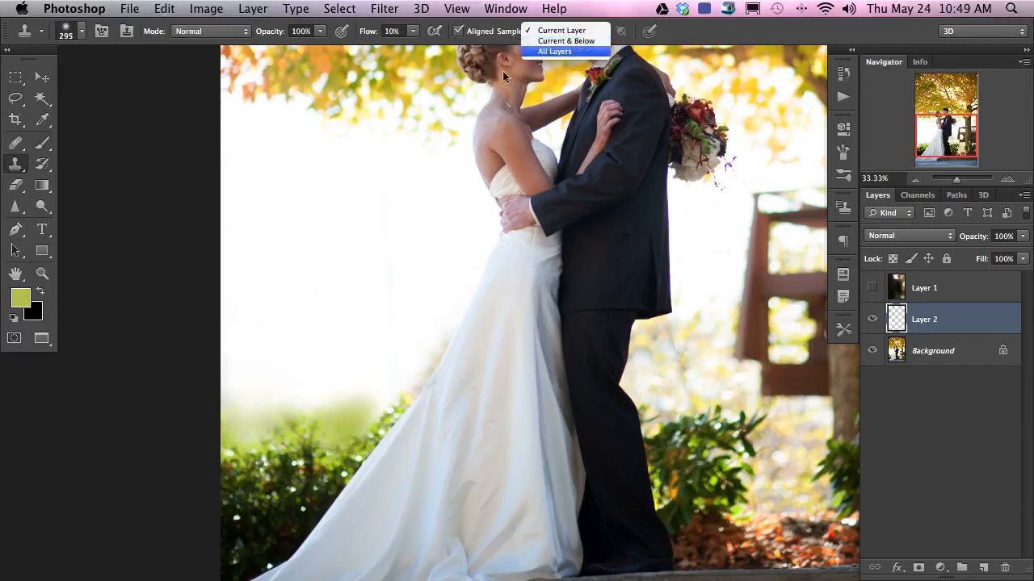
drag(250, 436, 258, 427)
mouse_move(347, 364)
mouse_down()
mouse_move(377, 399)
mouse_move(256, 393)
mouse_move(254, 409)
mouse_move(350, 397)
mouse_move(337, 391)
mouse_move(377, 354)
mouse_up()
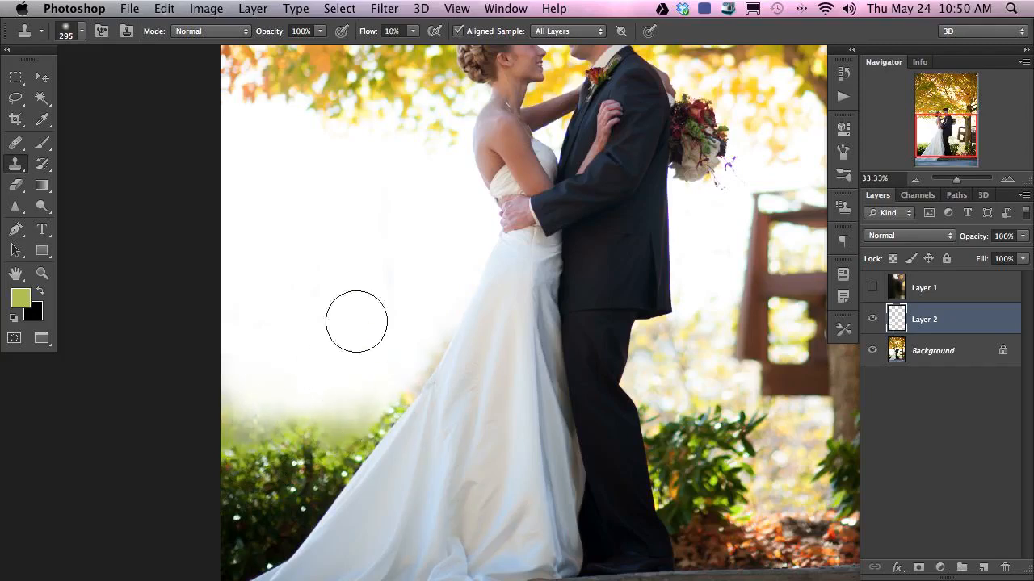
Fade the hedge's green haze into the sky with a large soft brush in sampled white, up to the dress edge.
key(b)
key(bracketright)
key(bracketright)
alt+click(297, 367)
mouse_move(274, 404)
mouse_down()
mouse_move(253, 439)
mouse_move(304, 368)
mouse_up()
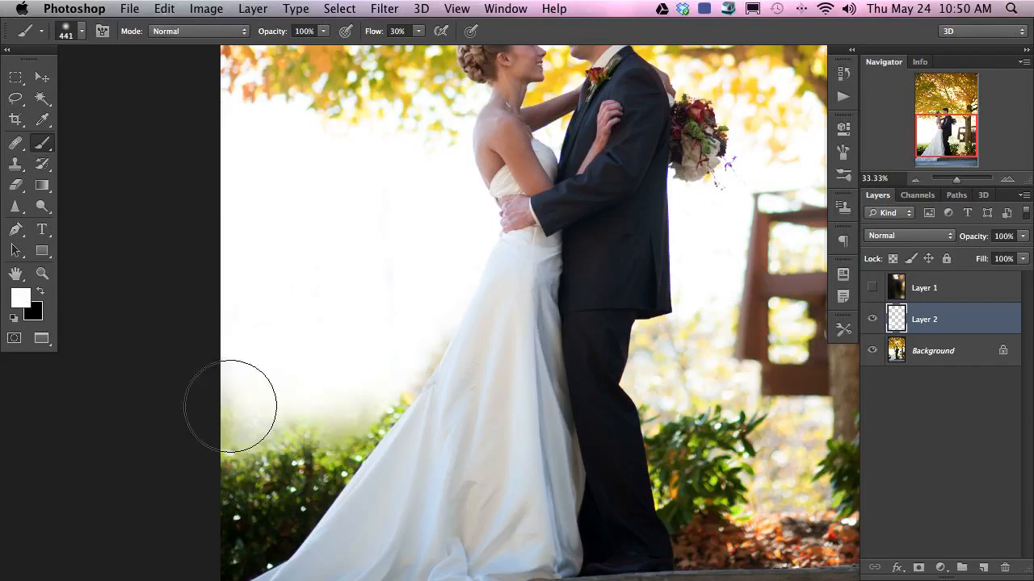
mouse_move(380, 404)
mouse_down()
mouse_move(365, 393)
mouse_move(368, 407)
mouse_move(396, 397)
mouse_up()
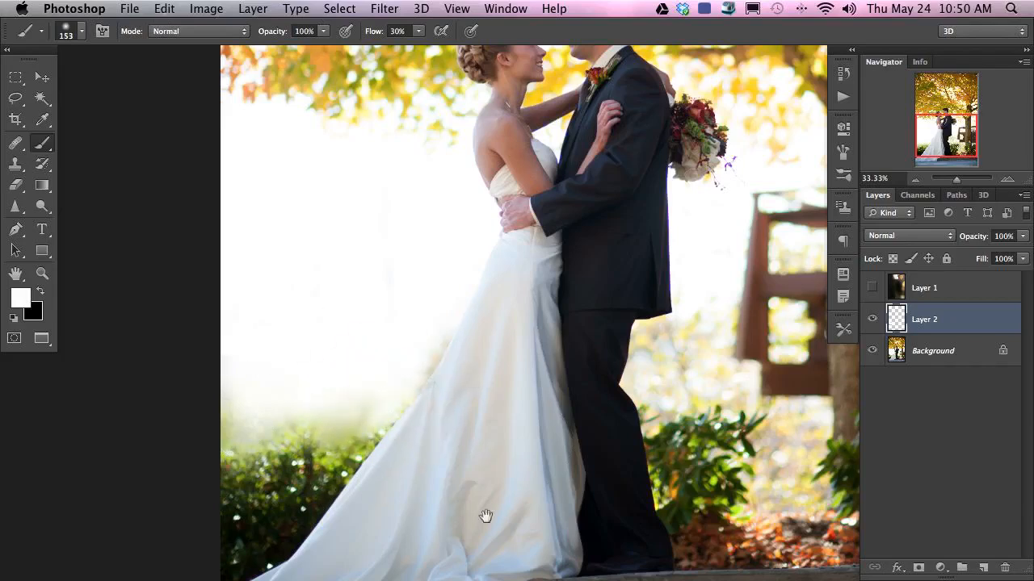
drag(486, 516, 345, 411)
drag(314, 334, 323, 302)
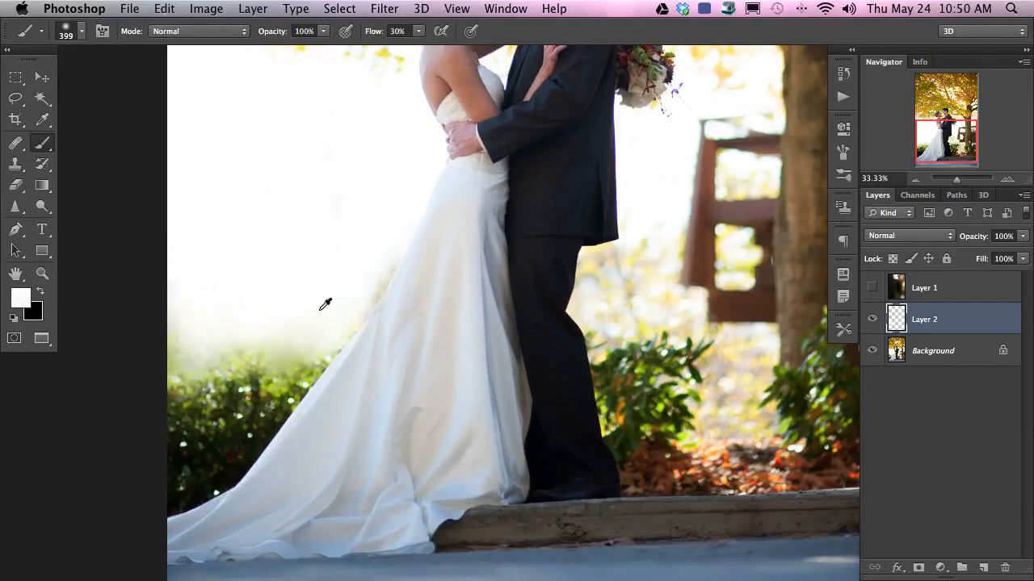
drag(550, 429, 520, 437)
Compare the rooftop cleanup with and without Layer 2.
click(872, 319)
click(872, 319)
click(871, 319)
click(872, 319)
Paint sampled background white over the wooden fence between the groom and the tree.
scroll(362, 461, right, 5)
scroll(362, 461, up, 3)
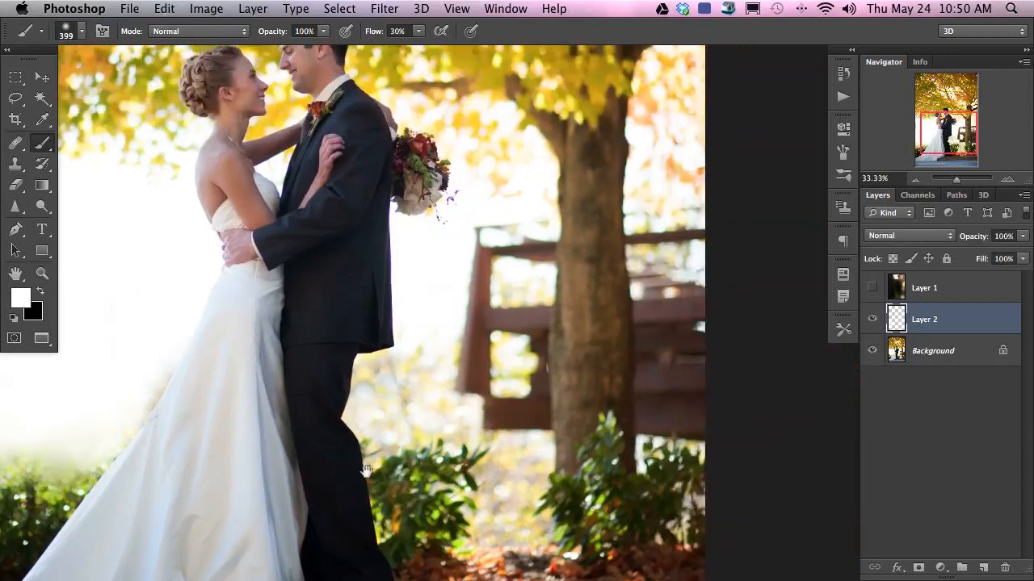
alt+click(507, 461)
alt+click(503, 452)
mouse_move(503, 439)
mouse_down()
mouse_move(509, 395)
mouse_move(491, 362)
mouse_move(457, 405)
mouse_move(471, 291)
mouse_move(492, 234)
mouse_move(508, 260)
mouse_move(473, 318)
mouse_move(485, 277)
mouse_move(498, 326)
mouse_move(473, 323)
mouse_up()
Cover the remaining fence posts and rails left of the tree using smaller brushes and resampled background tones.
key(bracketleft)
key(bracketleft)
alt+click(473, 420)
key(bracketleft)
key(bracketleft)
alt+click(482, 323)
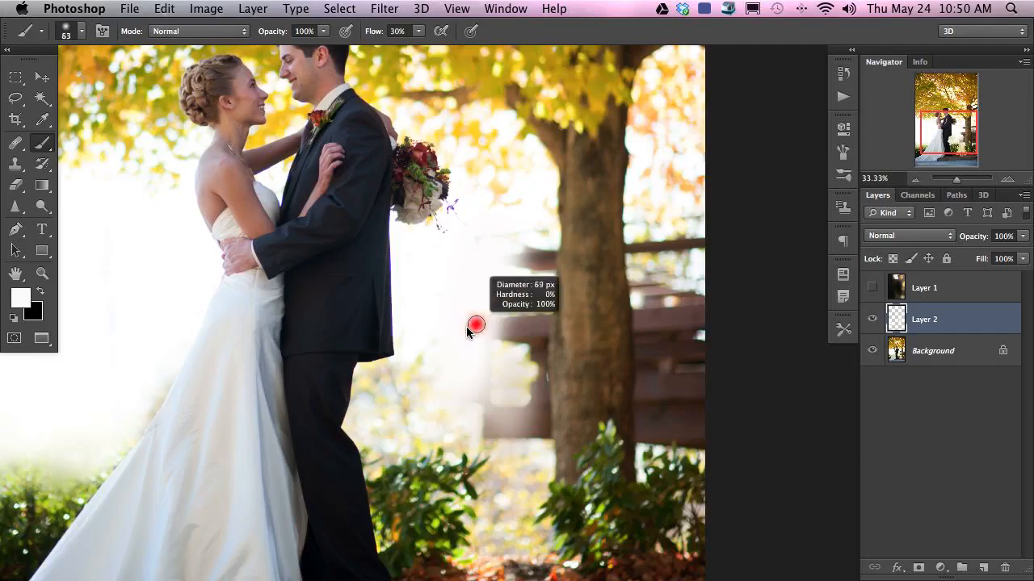
mouse_move(501, 275)
mouse_down()
mouse_move(493, 380)
mouse_move(512, 294)
mouse_move(528, 389)
mouse_move(536, 332)
mouse_move(541, 359)
mouse_move(550, 266)
mouse_move(488, 249)
mouse_move(531, 299)
mouse_move(508, 339)
mouse_move(522, 324)
mouse_move(503, 439)
mouse_up()
mouse_move(522, 427)
mouse_down()
mouse_move(469, 365)
mouse_move(471, 412)
mouse_move(455, 392)
mouse_move(468, 358)
mouse_up()
alt+click(482, 316)
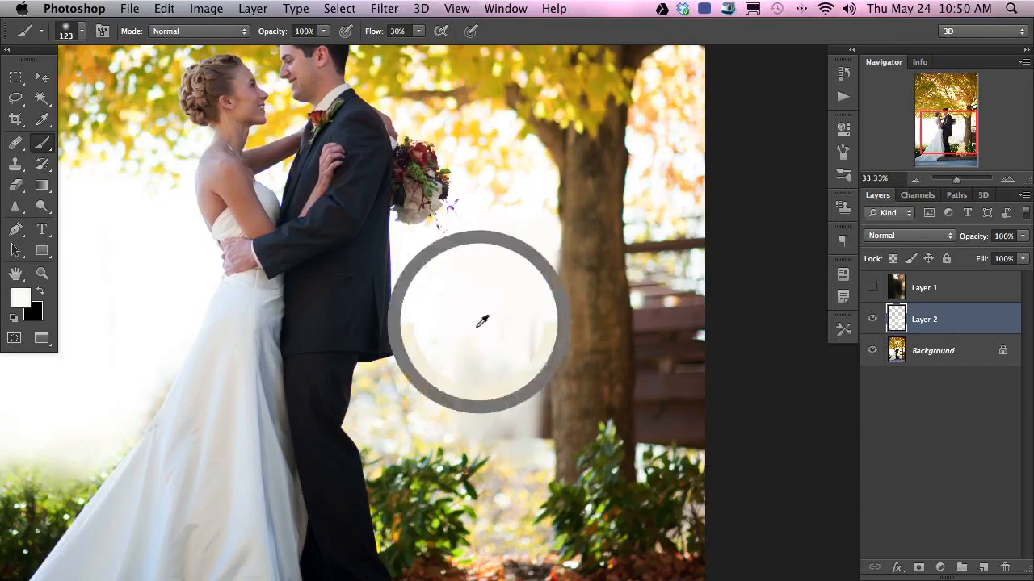
Clean the last fence traces along the trunk's left side with small brush strokes in sampled background colors.
alt+click(507, 425)
alt+click(475, 374)
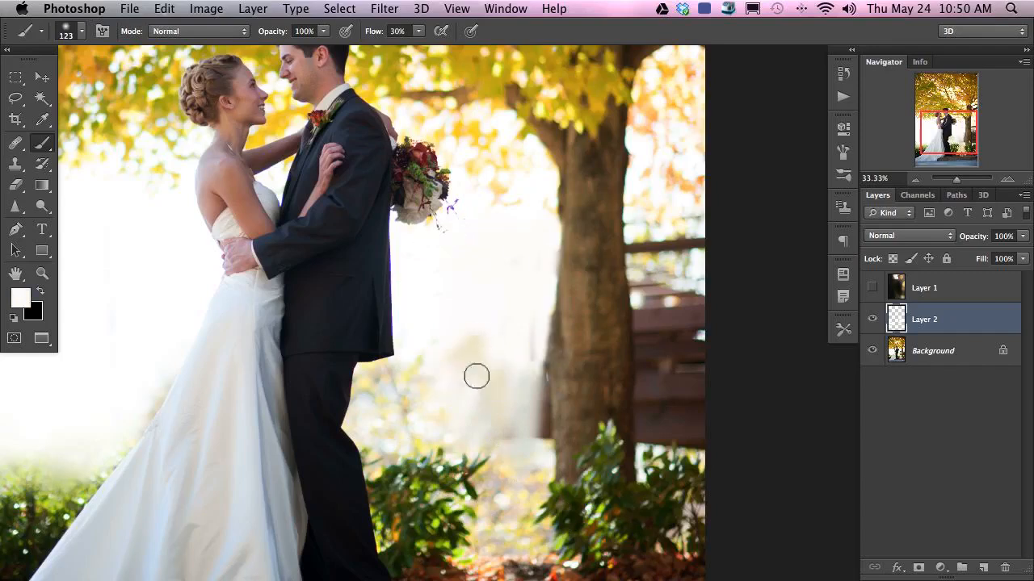
alt+click(535, 443)
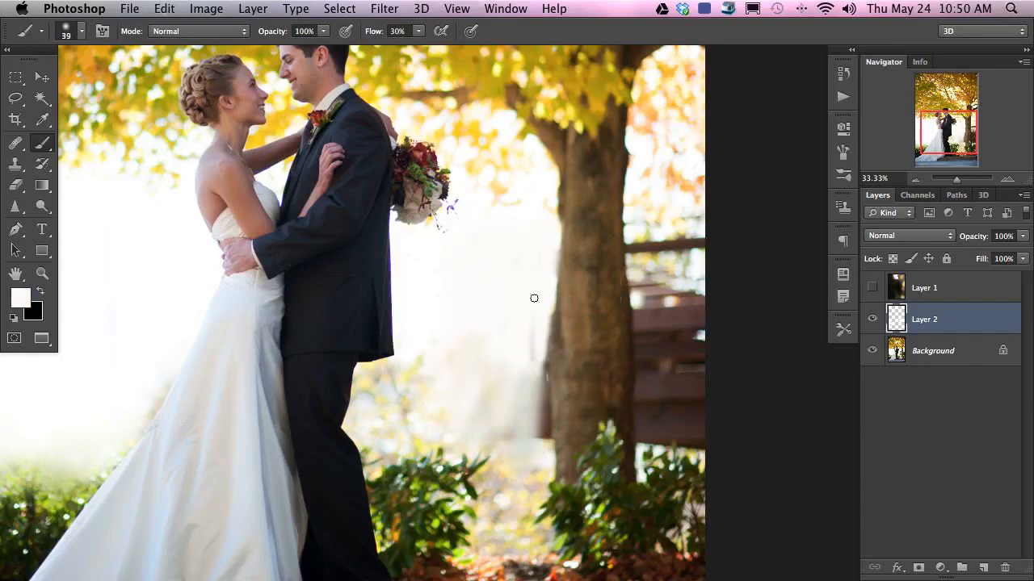
mouse_move(538, 361)
mouse_down()
mouse_move(547, 317)
mouse_move(536, 436)
mouse_move(541, 350)
mouse_move(536, 377)
mouse_up()
alt+click(550, 365)
drag(544, 445, 540, 438)
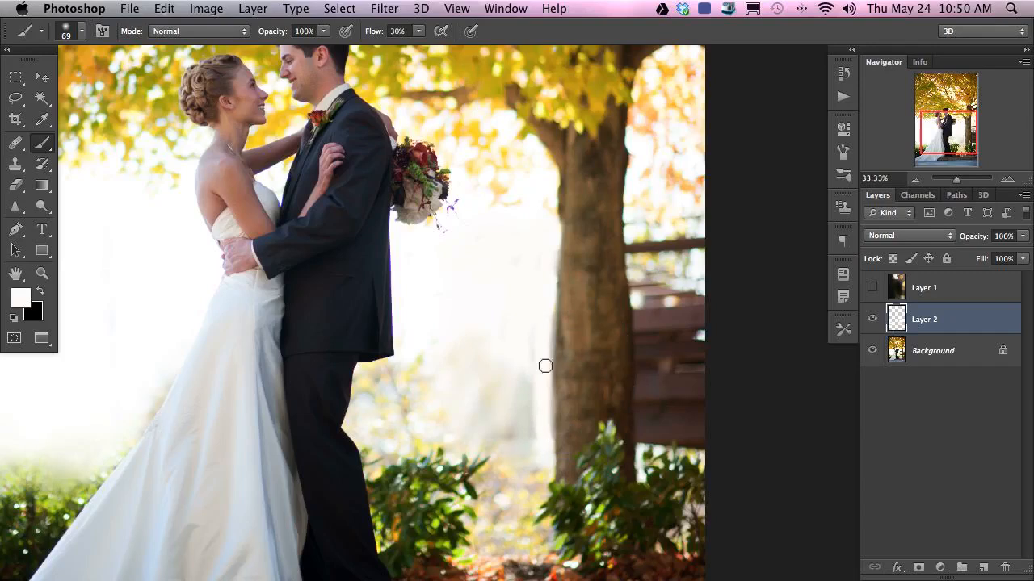
drag(547, 398, 534, 359)
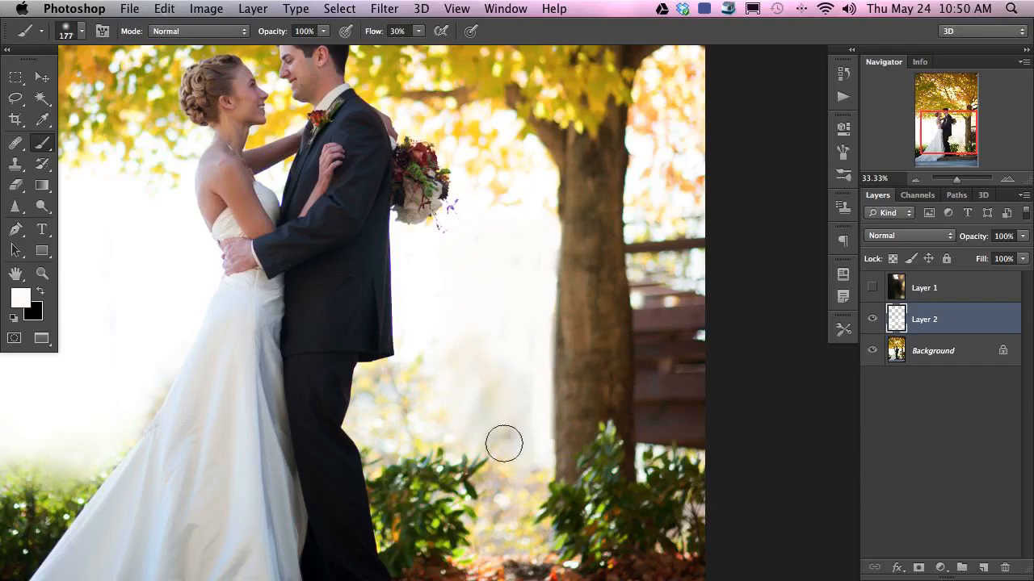
Paint out the fence to the right of the tree with sampled white, following the trunk edge with a 45 px brush.
alt+click(644, 223)
mouse_move(651, 260)
mouse_down()
mouse_move(702, 358)
mouse_move(671, 221)
mouse_move(691, 421)
mouse_move(715, 428)
mouse_move(676, 413)
mouse_move(669, 350)
mouse_move(687, 335)
mouse_move(654, 460)
mouse_move(667, 443)
mouse_move(673, 233)
mouse_up()
mouse_move(660, 277)
mouse_down()
mouse_move(645, 240)
mouse_move(644, 279)
mouse_move(636, 233)
mouse_move(656, 426)
mouse_move(652, 368)
mouse_move(634, 387)
mouse_up()
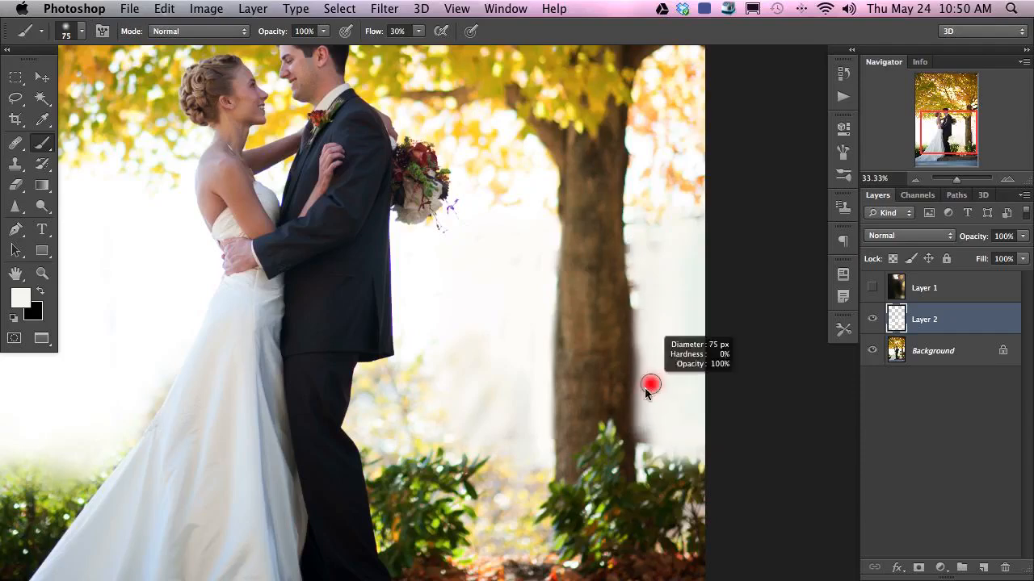
drag(630, 245, 635, 275)
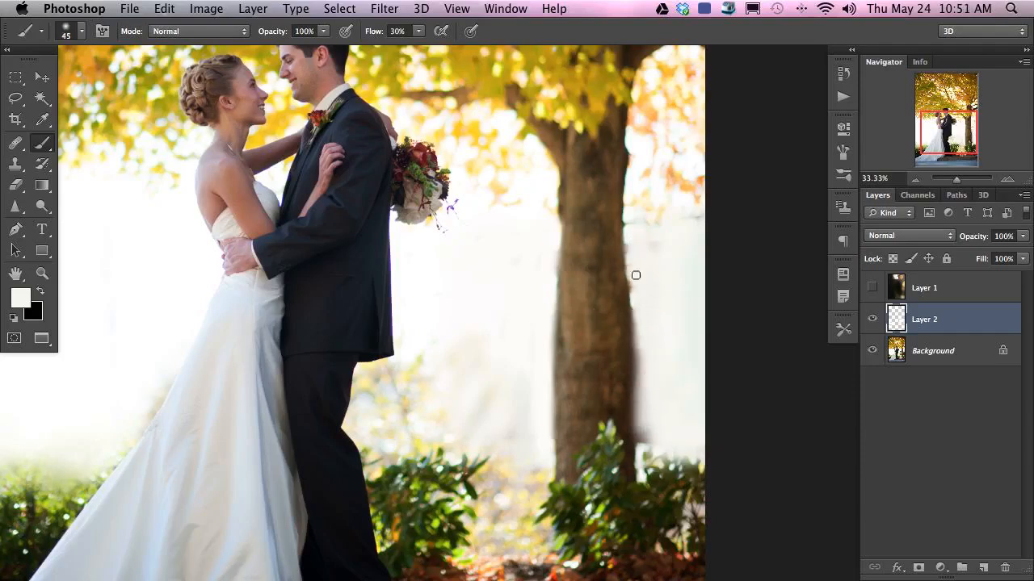
mouse_move(637, 321)
mouse_down()
mouse_move(643, 440)
mouse_move(651, 401)
mouse_up()
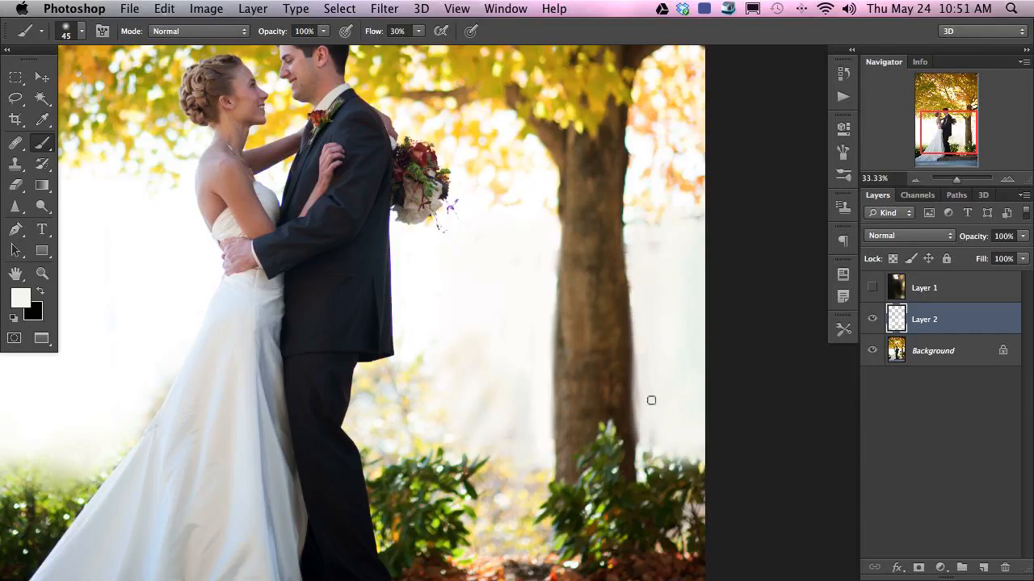
Refine both edges of the tree trunk with brush strokes in sampled bark and background colors.
alt+click(630, 383)
mouse_move(629, 340)
mouse_down()
mouse_move(631, 424)
mouse_move(623, 376)
mouse_move(631, 294)
mouse_up()
alt+click(656, 279)
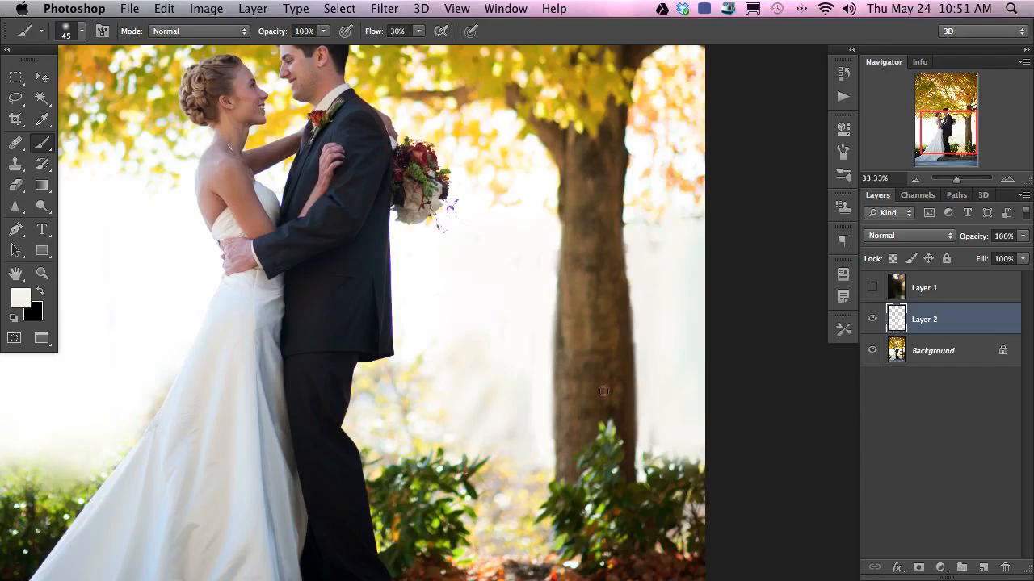
alt+click(563, 368)
alt+click(556, 370)
drag(554, 310, 557, 451)
alt+click(573, 393)
mouse_move(562, 403)
mouse_down()
mouse_move(559, 424)
mouse_move(564, 395)
mouse_up()
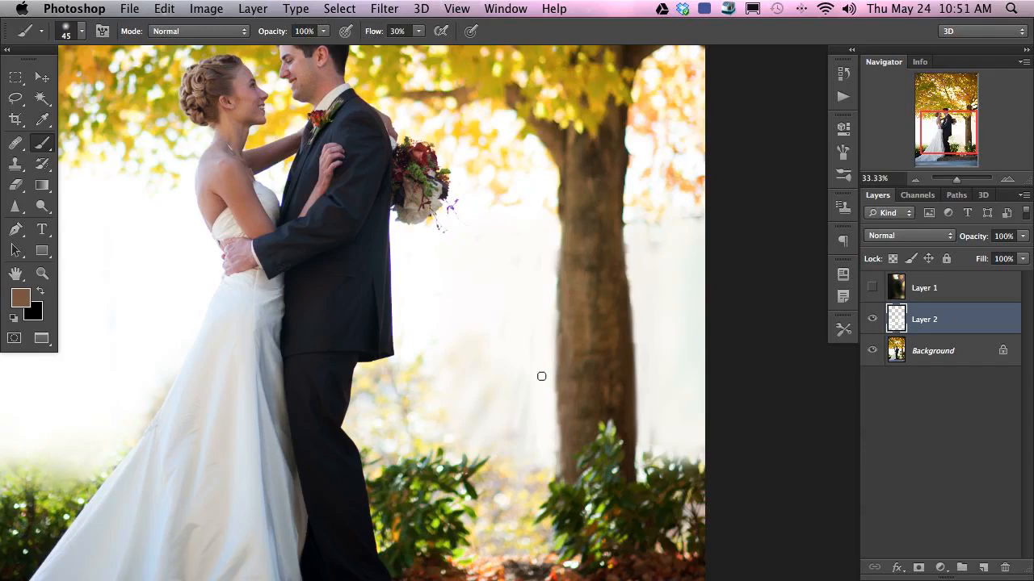
Enlarge the brush to 261 px and blend sampled white over the background around the couple.
key(super+minus)
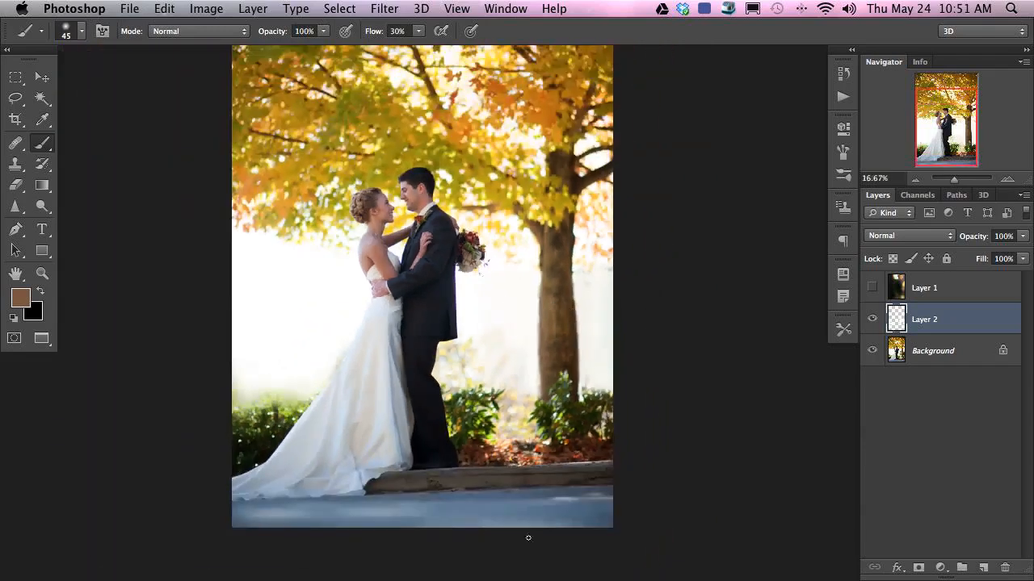
alt+click(525, 353)
key(bracketright)
key(bracketright)
key(bracketright)
key(bracketright)
key(bracketright)
key(bracketright)
key(bracketright)
key(bracketright)
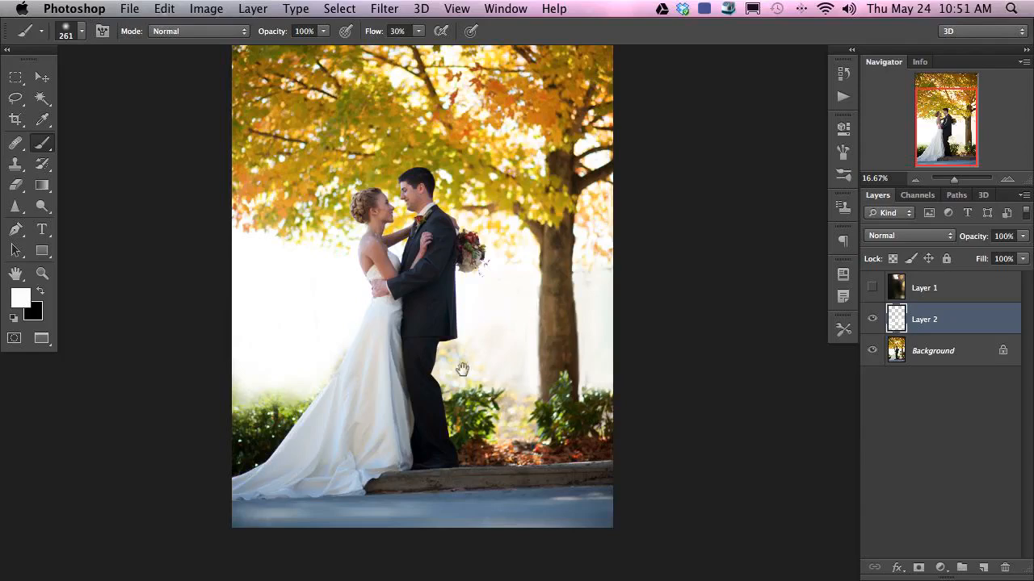
drag(464, 354, 483, 364)
click(351, 364)
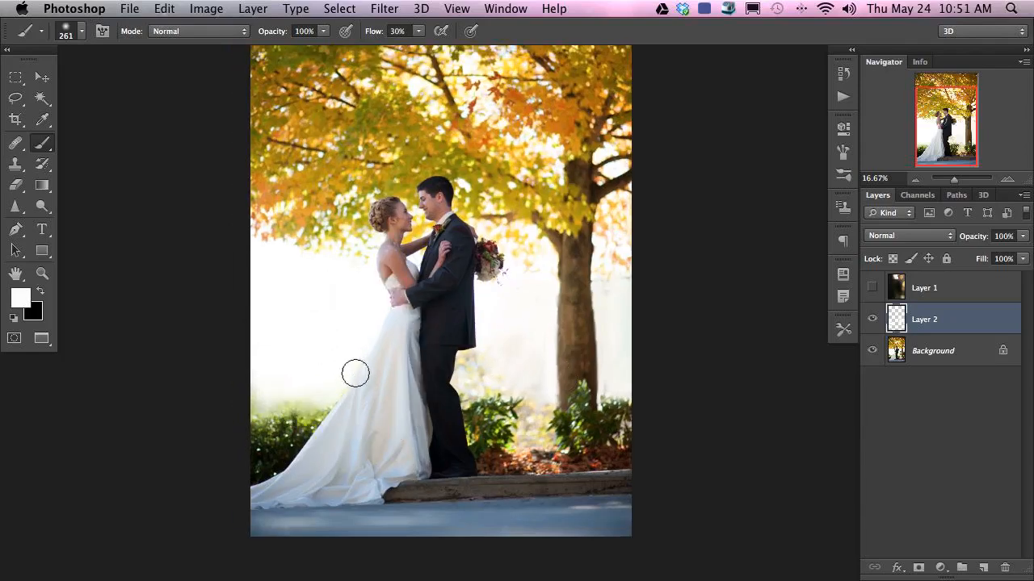
Toggle Layer 2 to compare the whole photo before and after removing the rooftop and fence.
scroll(683, 399, up, 2)
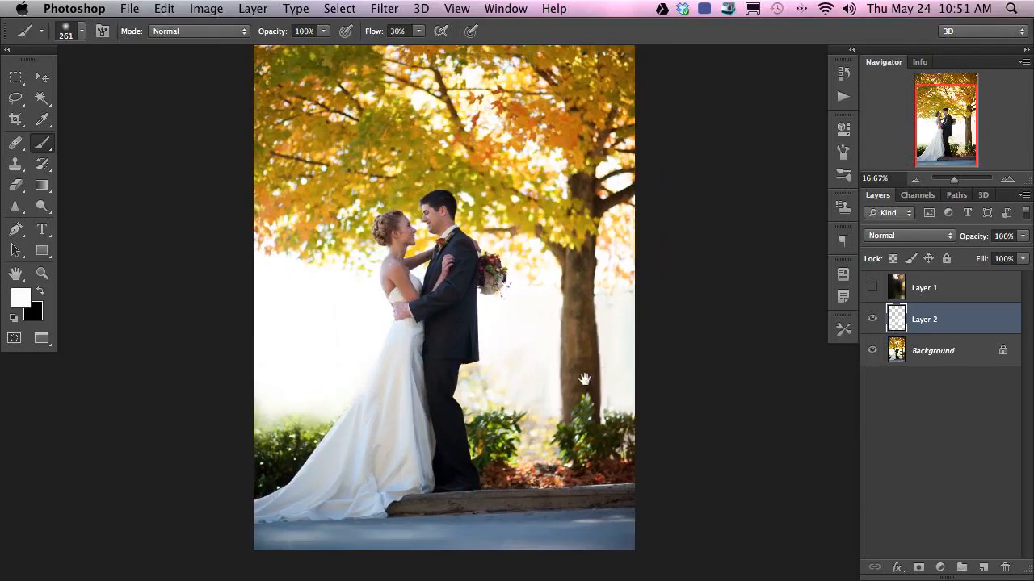
click(870, 320)
click(870, 321)
click(871, 320)
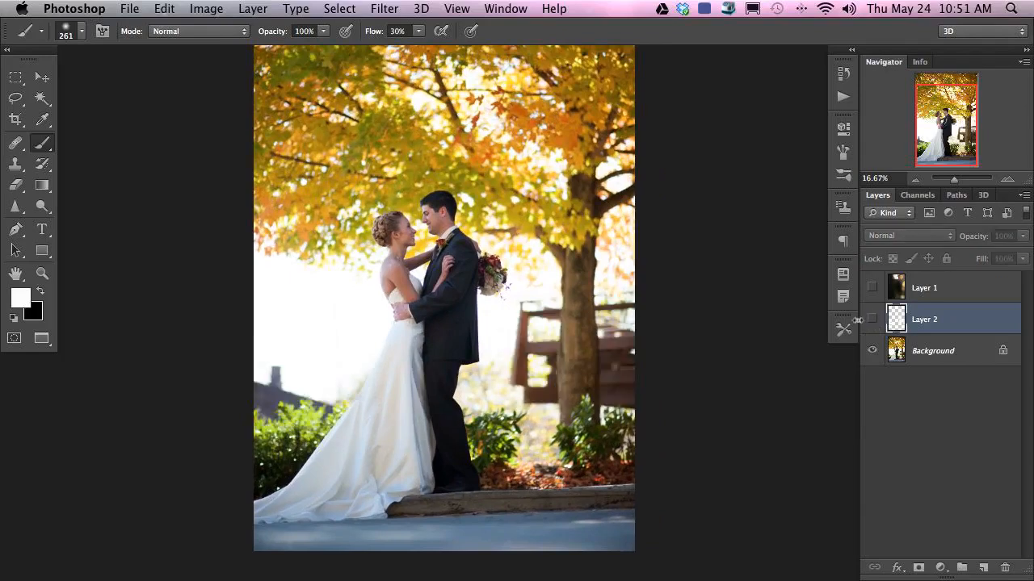
click(871, 320)
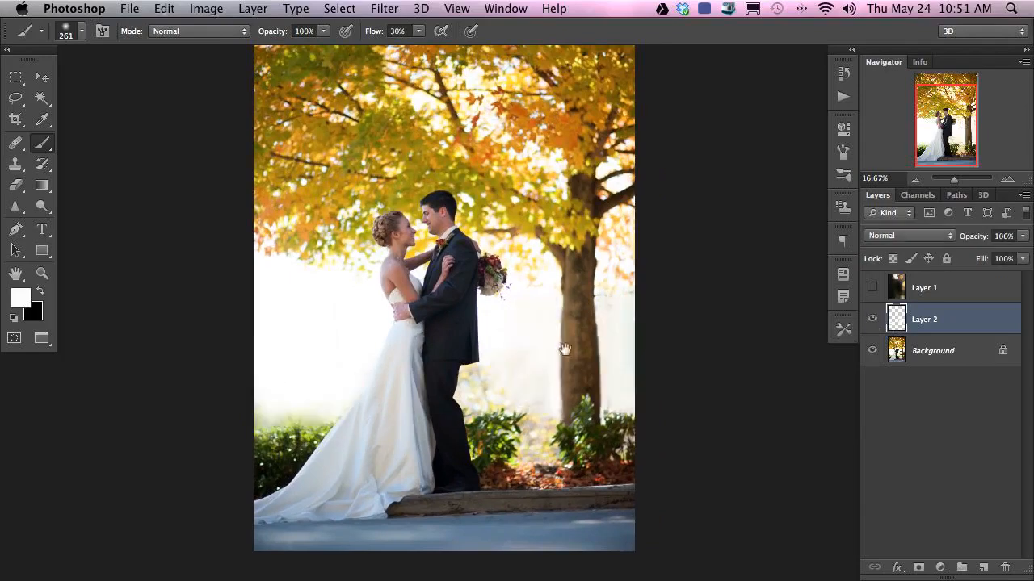
Check the background cleanup around the couple by hiding and showing Layer 2.
scroll(546, 404, up, 3)
scroll(528, 406, right, 1)
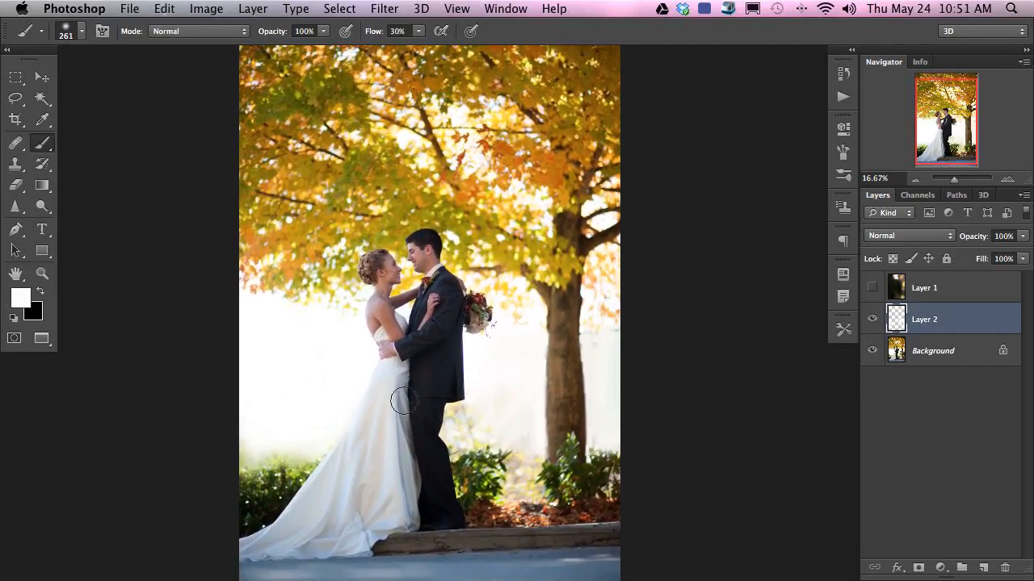
click(873, 319)
click(872, 319)
click(871, 320)
click(871, 321)
Examine the Red, Green and Blue channels individually to compare contrast between the leaves and the bright background.
click(917, 196)
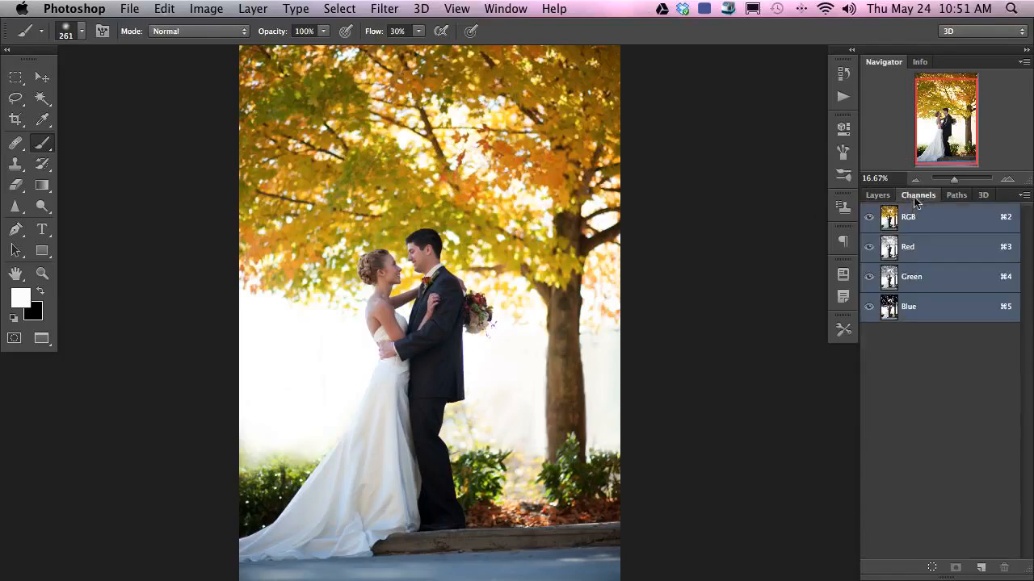
click(930, 240)
click(909, 277)
click(935, 308)
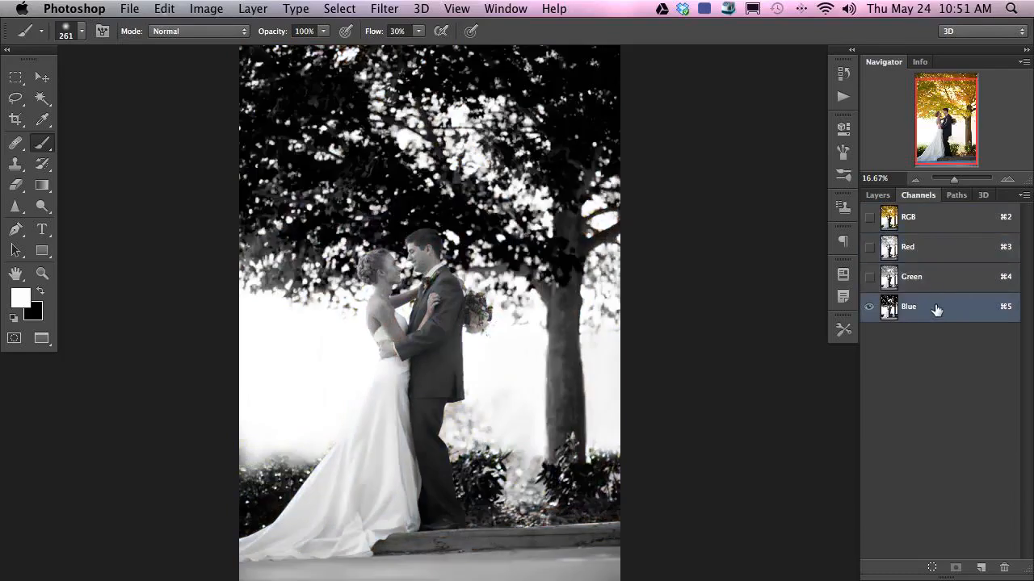
click(941, 251)
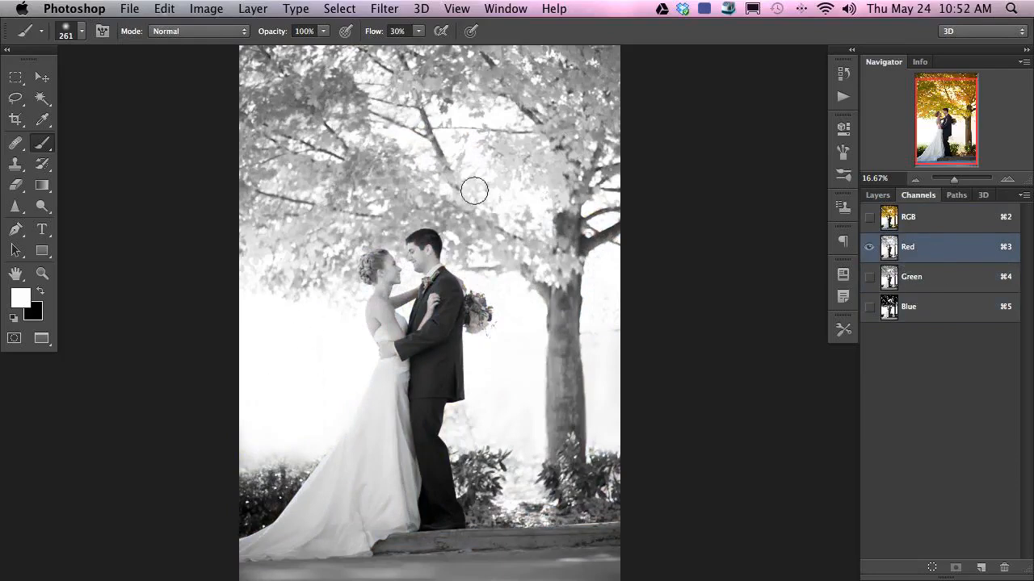
click(942, 277)
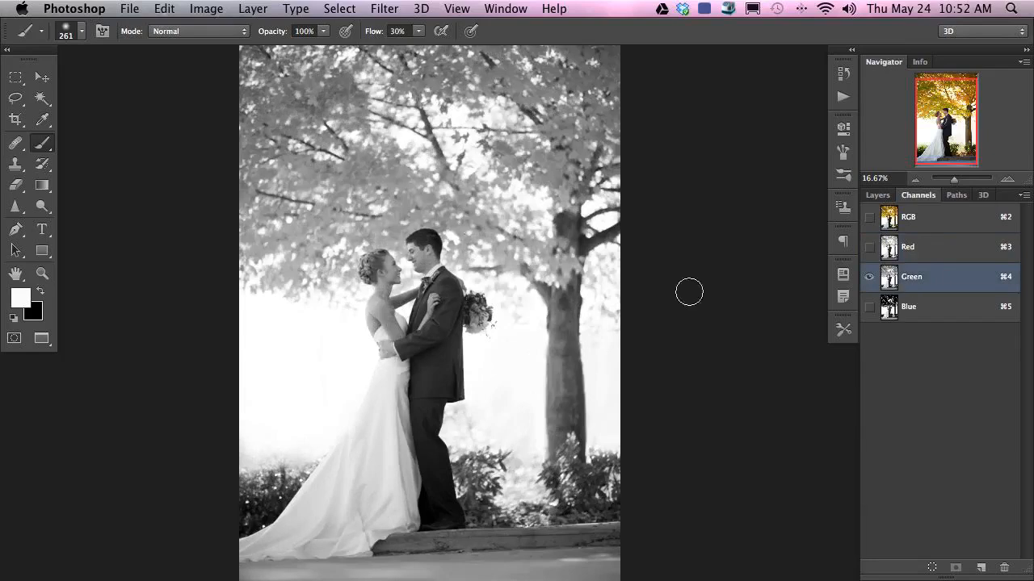
click(926, 314)
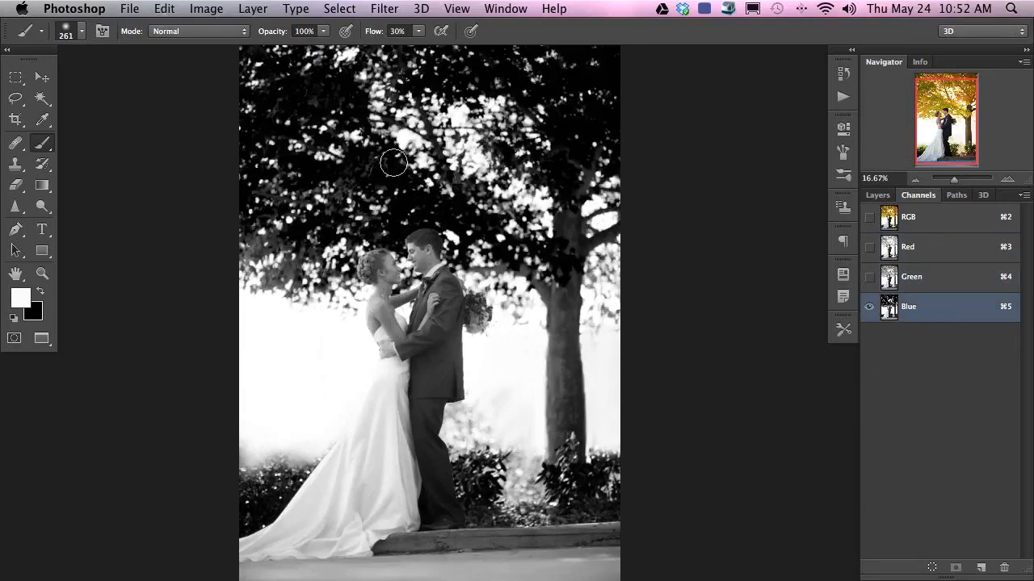
Duplicate the Blue channel and darken the copy with Levels, using midtone input 0.11 and white input 245.
drag(968, 308, 980, 568)
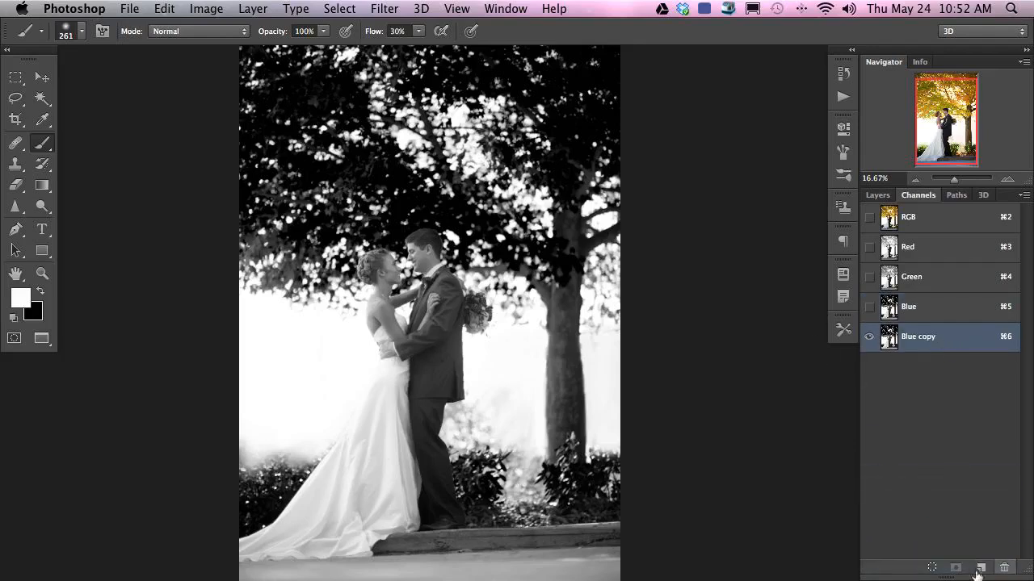
key(super+l)
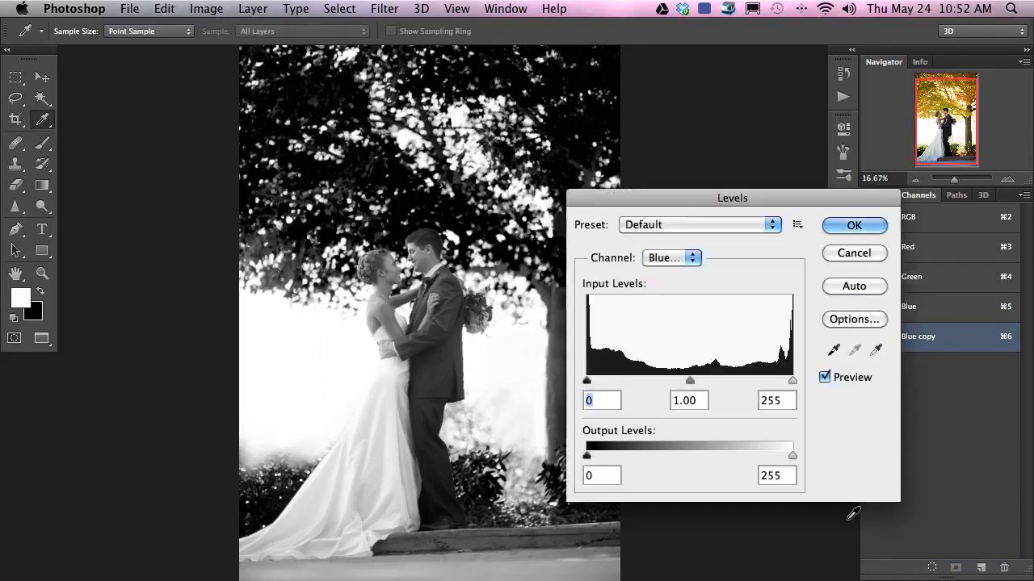
drag(692, 381, 785, 381)
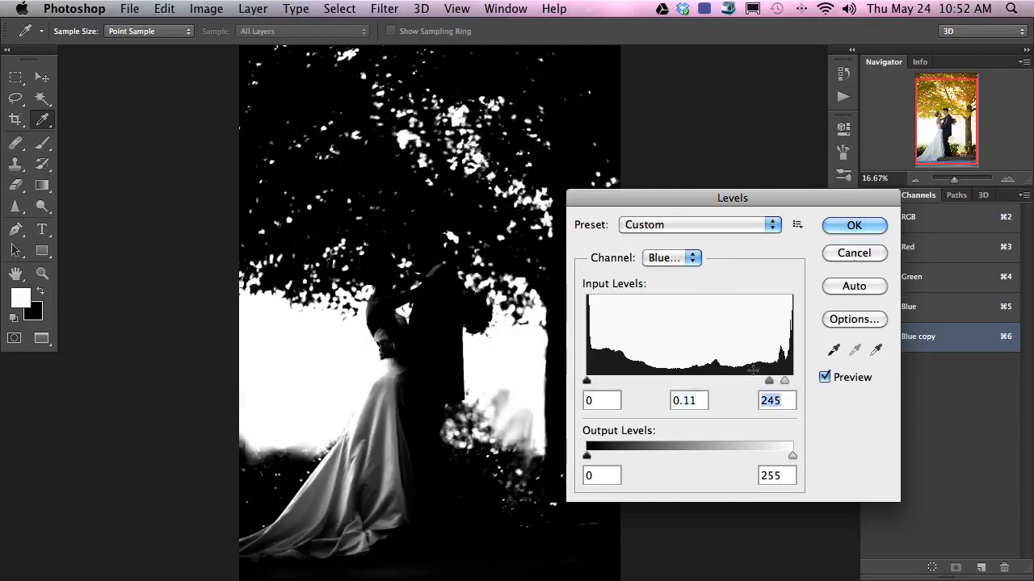
click(854, 226)
key(b)
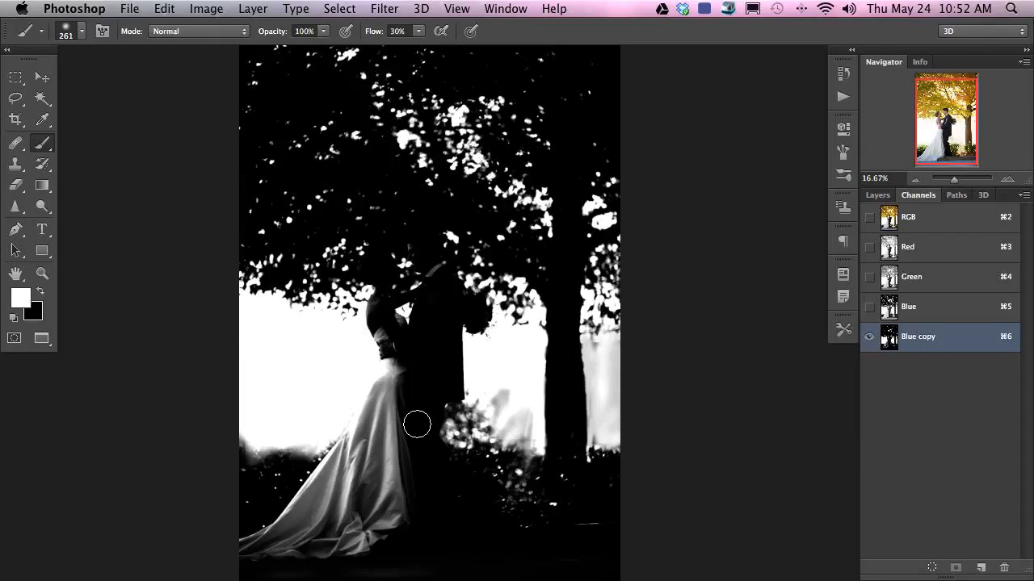
Load the Blue copy channel as a selection and create a new layer above Layer 2.
super+click(888, 338)
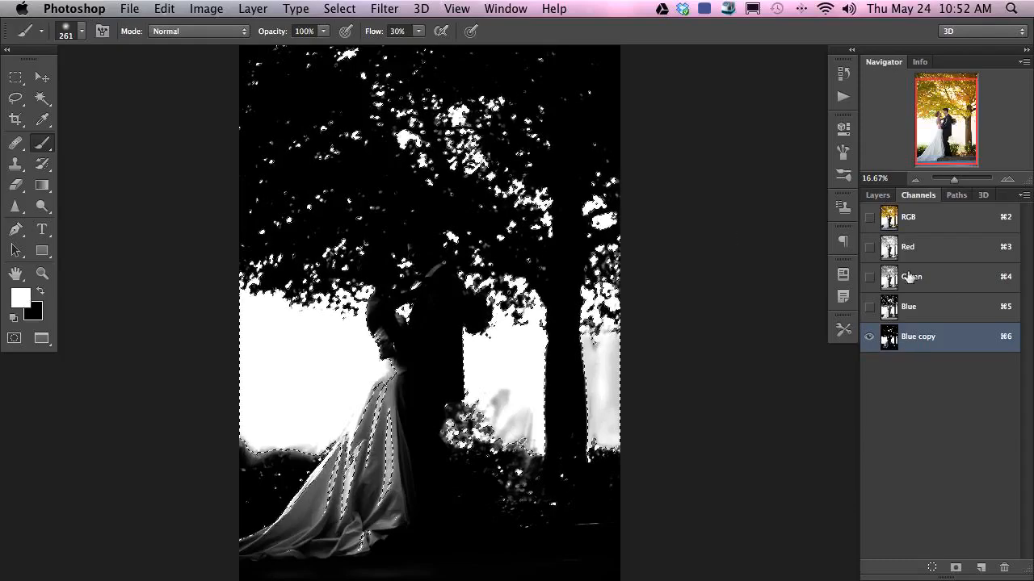
click(877, 197)
click(951, 321)
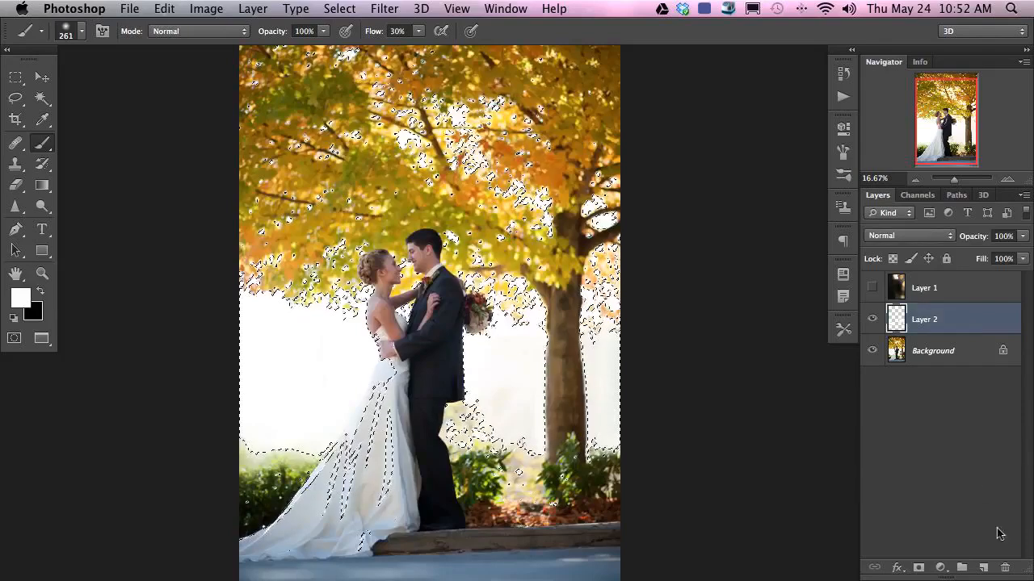
click(981, 568)
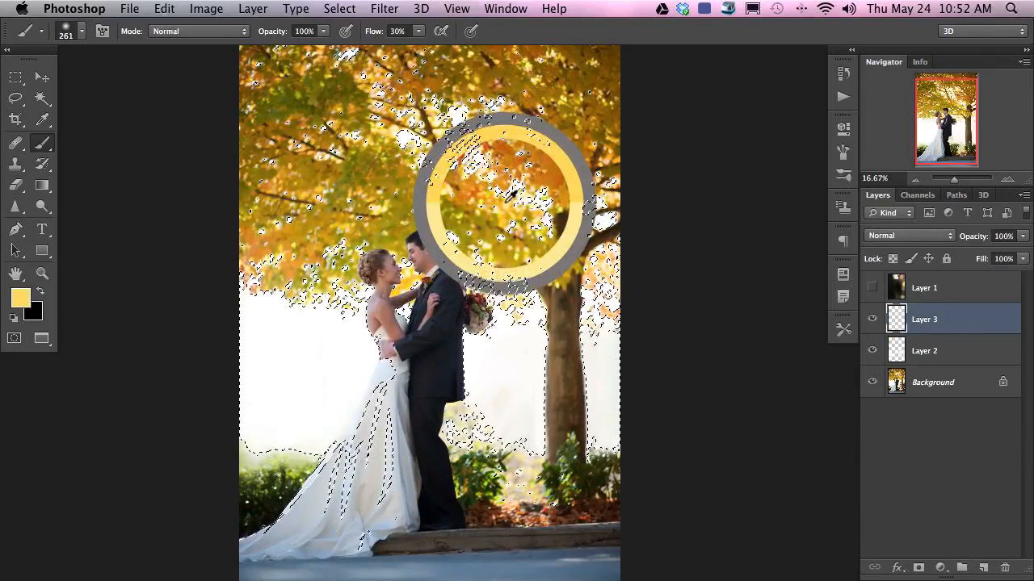
Fill the selection on Layer 3 with a pale cream based on a yellow sampled from the leaves, and deselect.
alt+click(506, 196)
drag(506, 195, 511, 202)
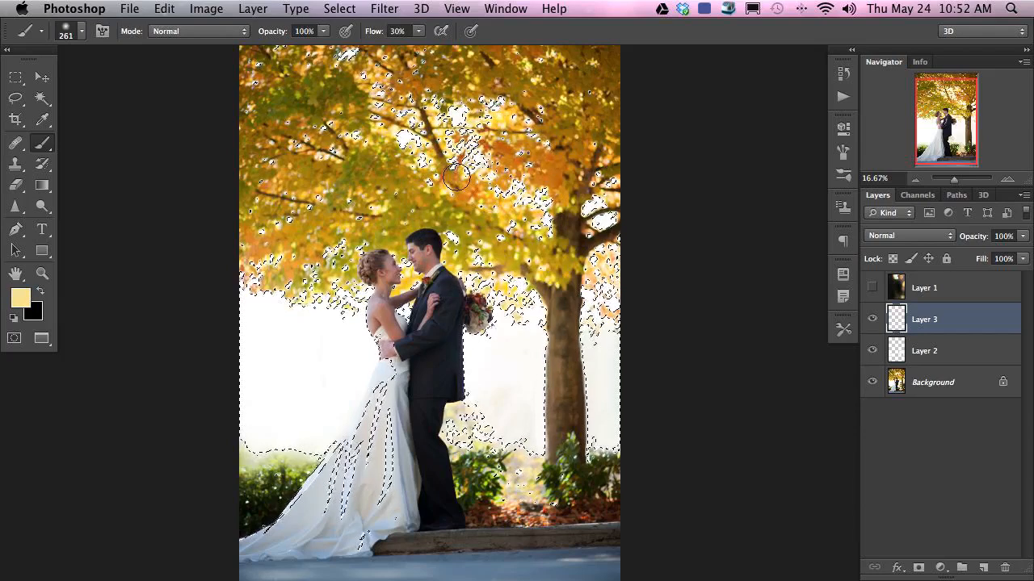
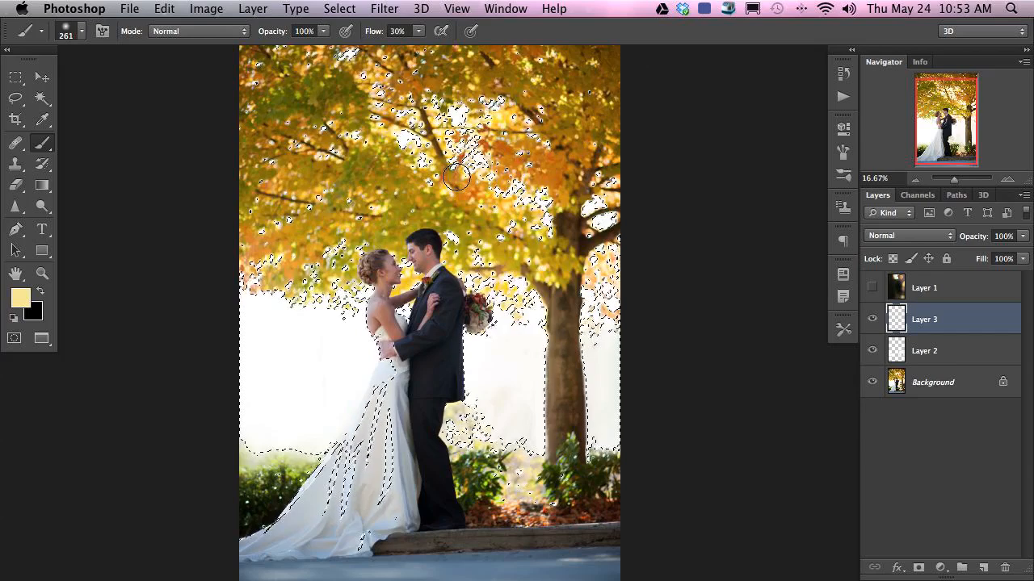
click(18, 301)
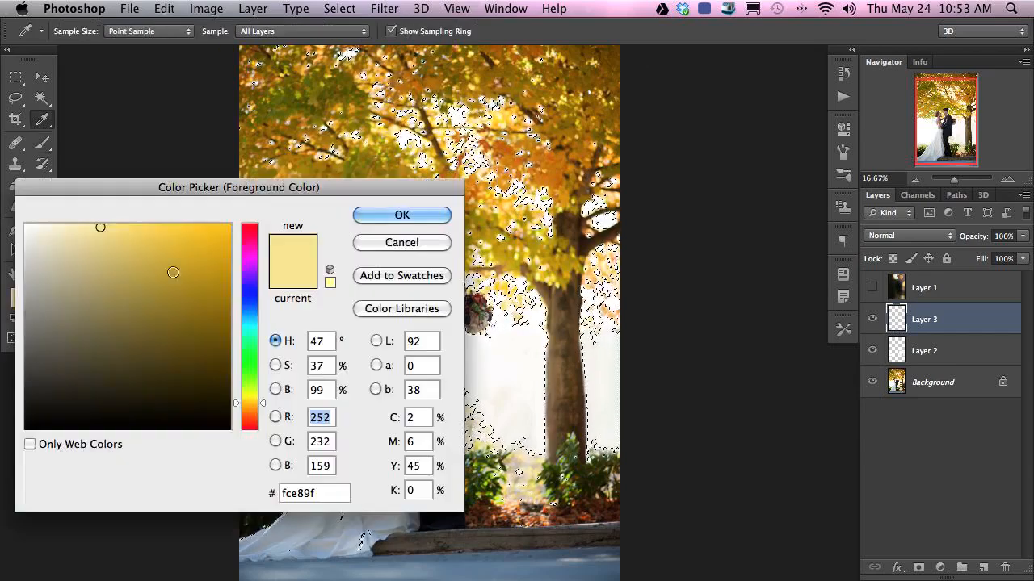
click(440, 221)
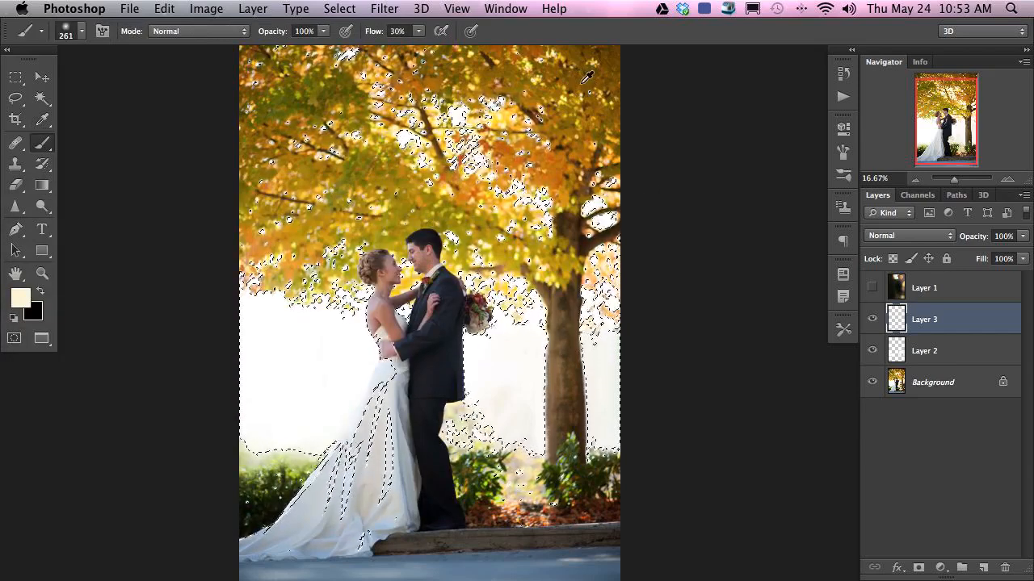
key(alt+BackSpace)
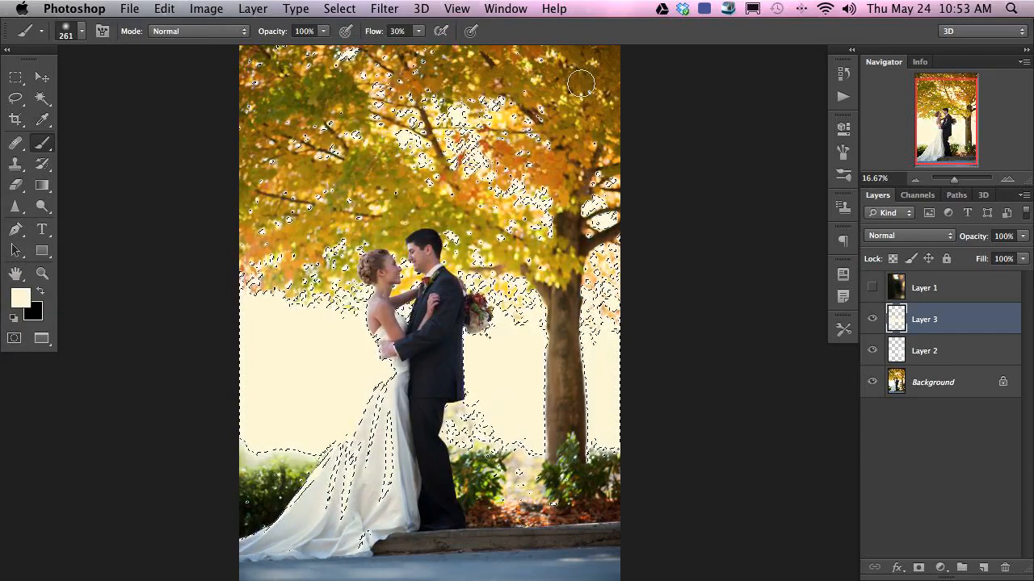
key(ctrl+d)
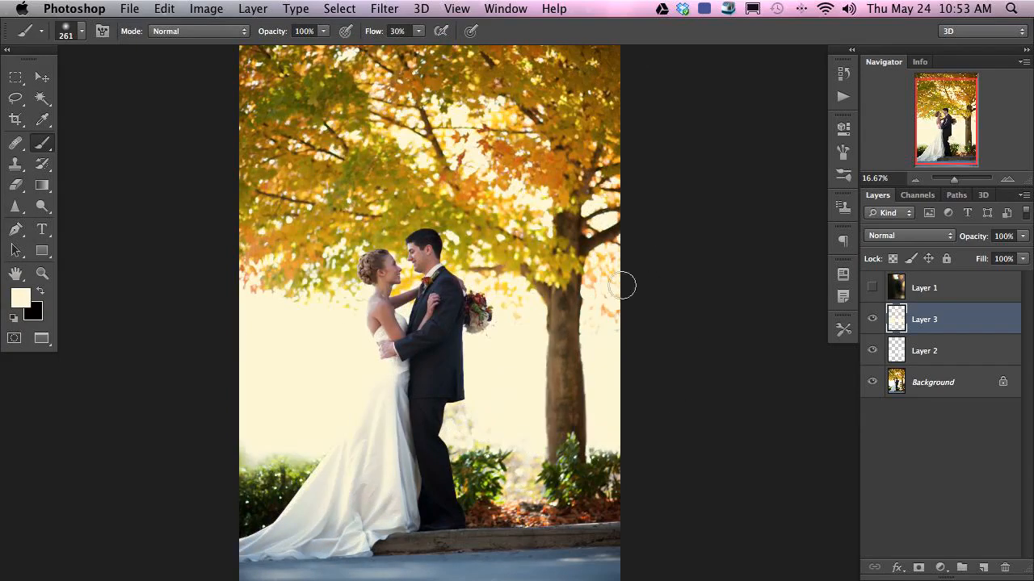
Toggle Layer 3 repeatedly to compare the background highlights with and without the cream fill.
click(871, 319)
click(872, 319)
click(871, 320)
click(872, 319)
click(871, 320)
click(872, 320)
click(871, 321)
click(871, 321)
click(871, 323)
click(871, 323)
click(871, 323)
click(871, 323)
click(872, 323)
click(871, 325)
click(871, 325)
click(871, 325)
Duplicate Layer 3 and reduce the original Layer 3's opacity to 55%.
key(super+j)
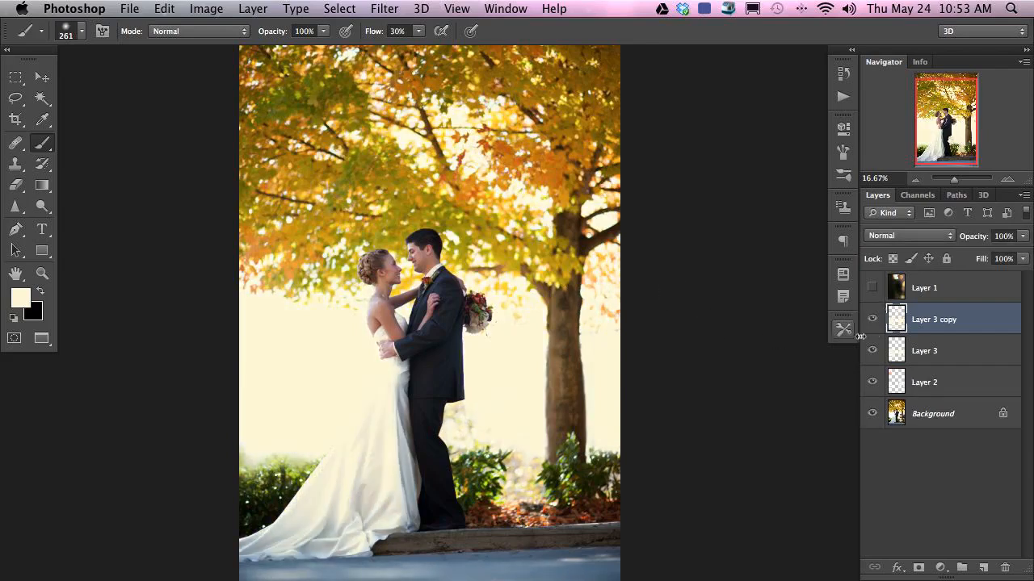
click(871, 319)
click(872, 351)
click(871, 350)
click(872, 351)
click(872, 350)
click(952, 342)
drag(974, 242, 934, 257)
click(871, 319)
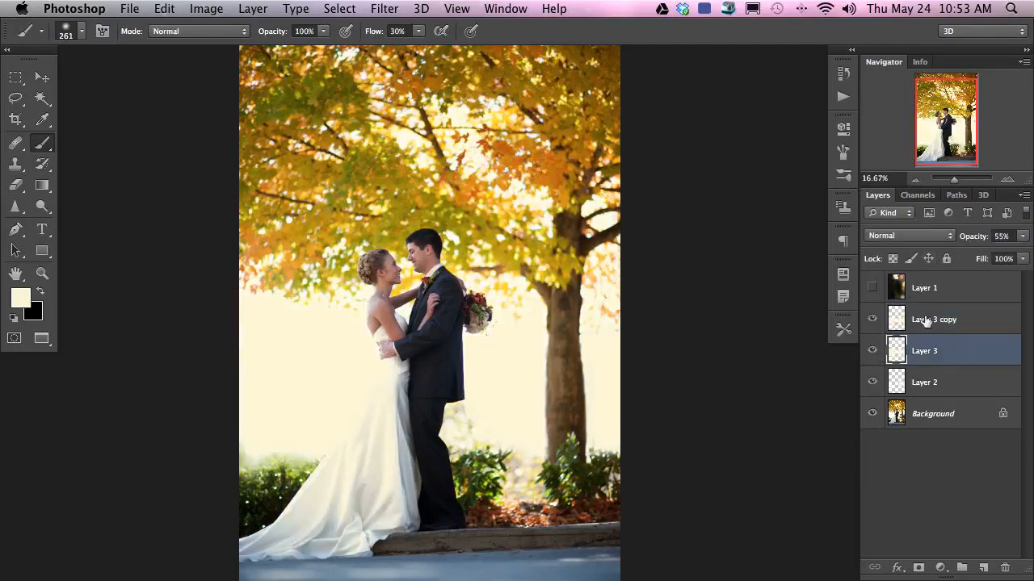
Select Layer 3 copy, inspect its fill in isolation, and leave the original Layer 3 hidden.
click(923, 320)
drag(480, 255, 463, 237)
click(871, 319)
click(871, 319)
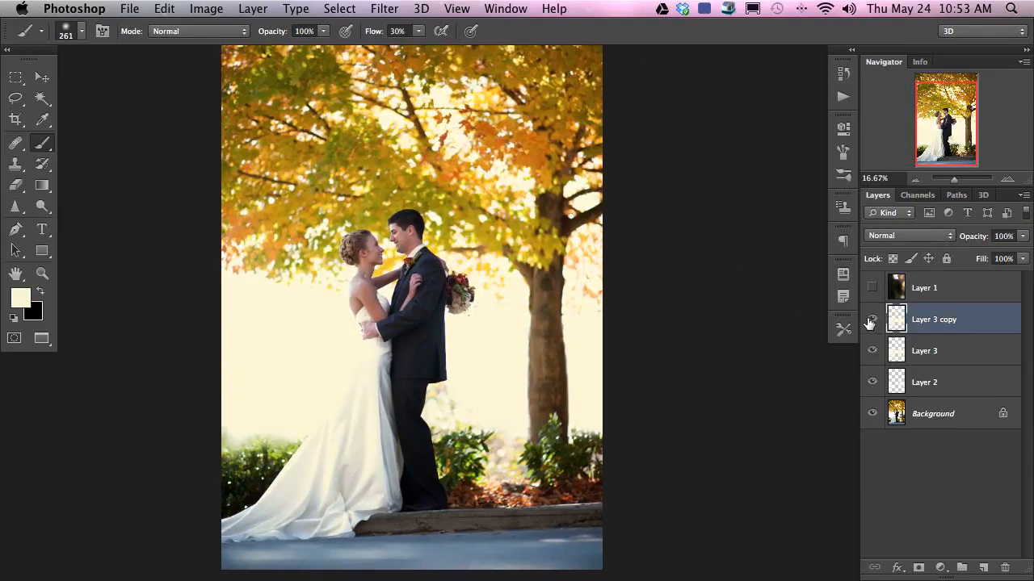
click(873, 350)
alt+click(872, 320)
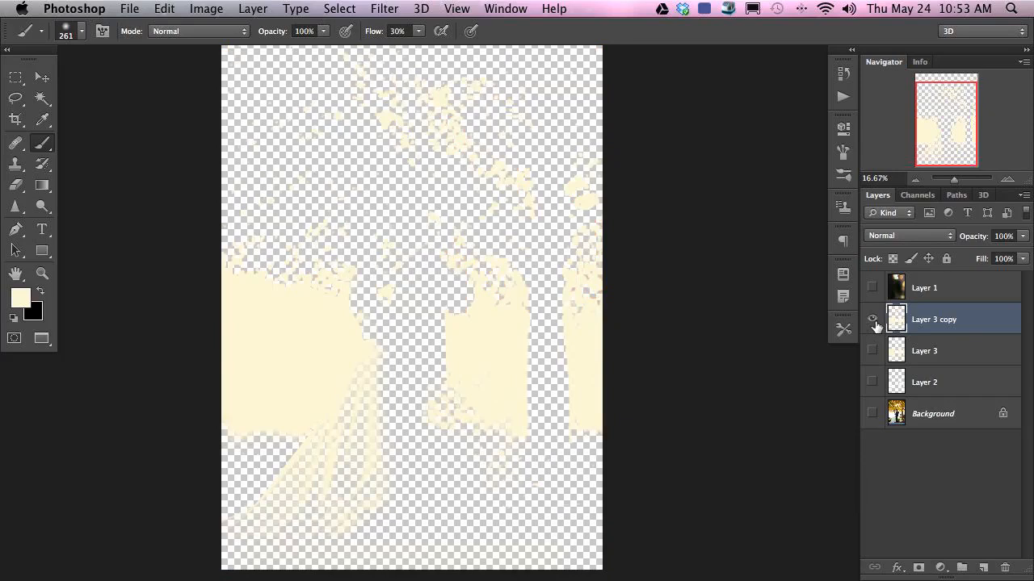
alt+click(873, 320)
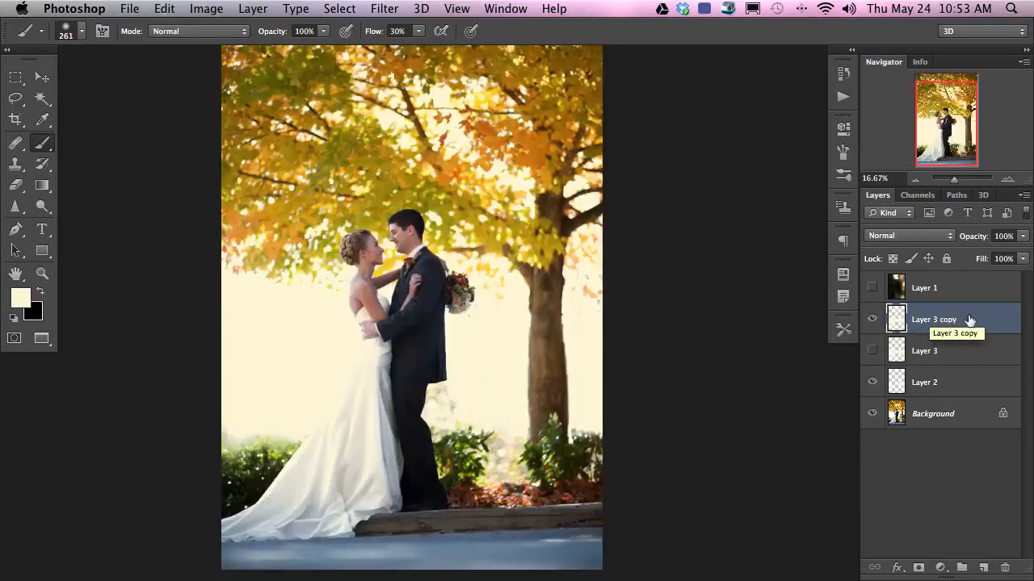
Try a Radial Blur on Layer 3 copy with the blur center moved upward and an increased amount.
drag(484, 254, 511, 276)
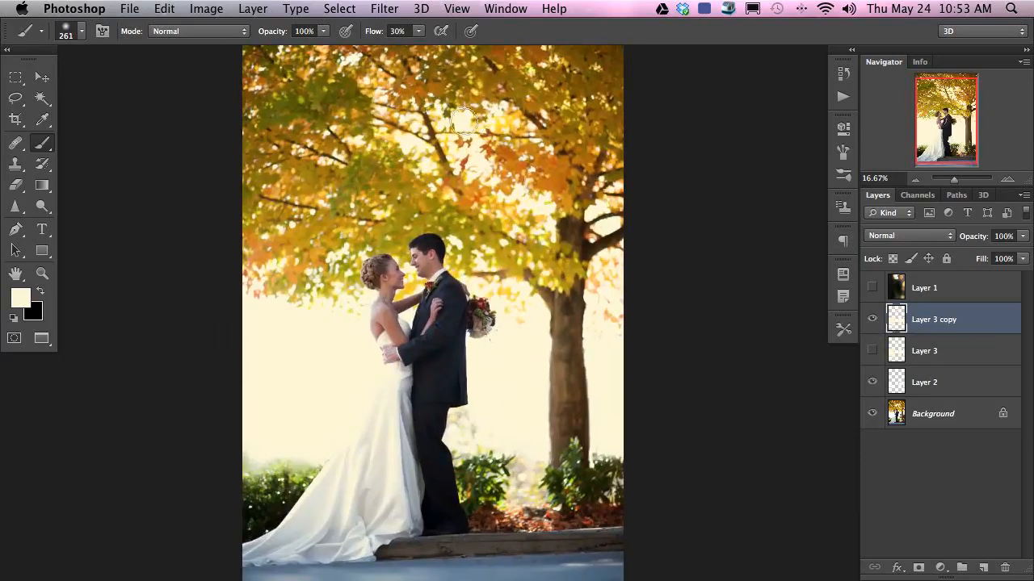
click(375, 8)
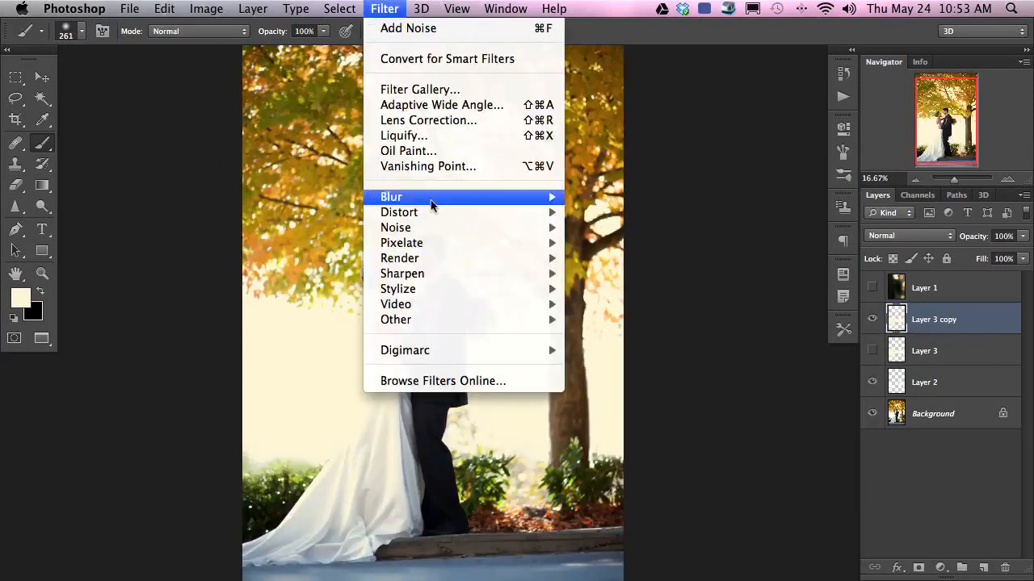
mouse_move(415, 216)
click(654, 147)
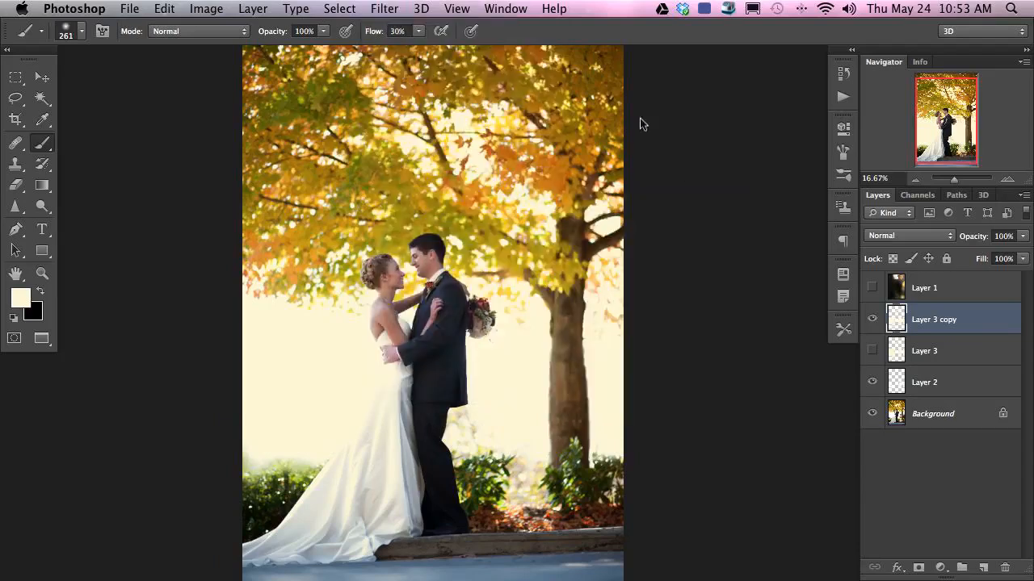
drag(223, 209, 235, 160)
click(234, 174)
click(111, 175)
drag(88, 109, 125, 111)
click(228, 88)
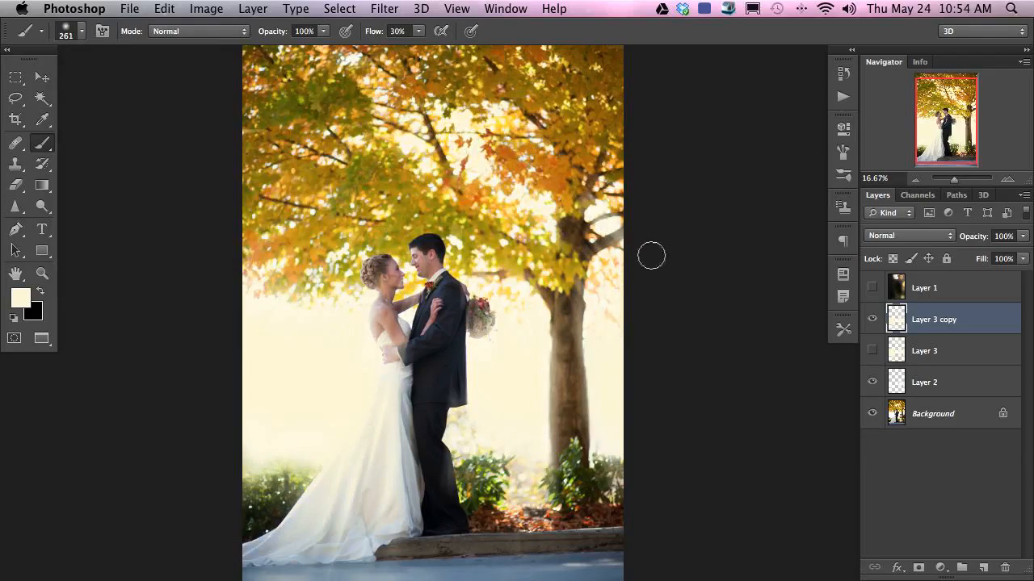
key(alt+bracketleft)
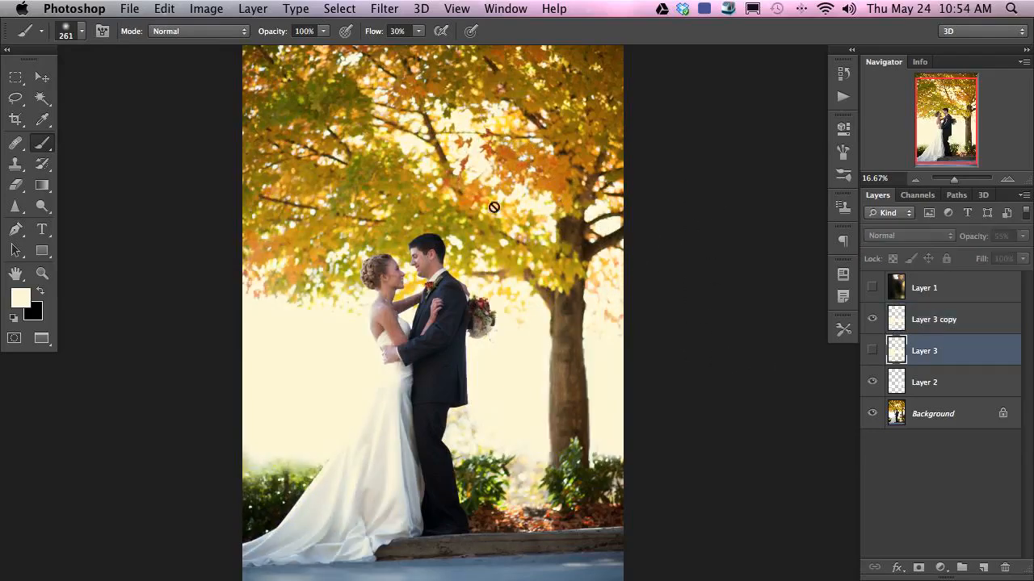
Apply a Radial Blur to Layer 3 copy with a repositioned blur center and a slightly reduced amount.
click(937, 325)
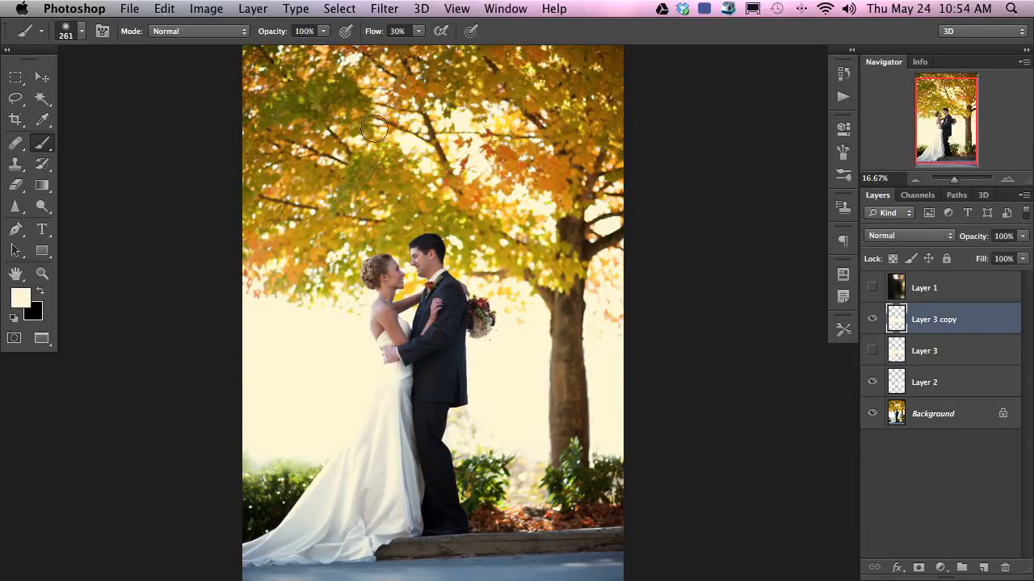
click(394, 6)
mouse_move(396, 202)
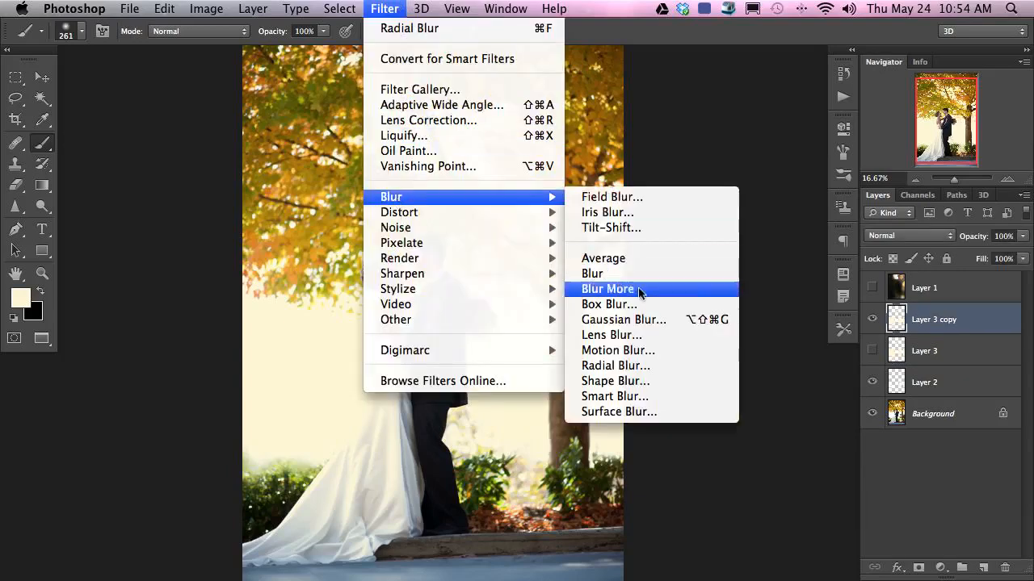
click(615, 365)
click(230, 188)
drag(230, 188, 232, 161)
drag(123, 109, 109, 104)
click(226, 87)
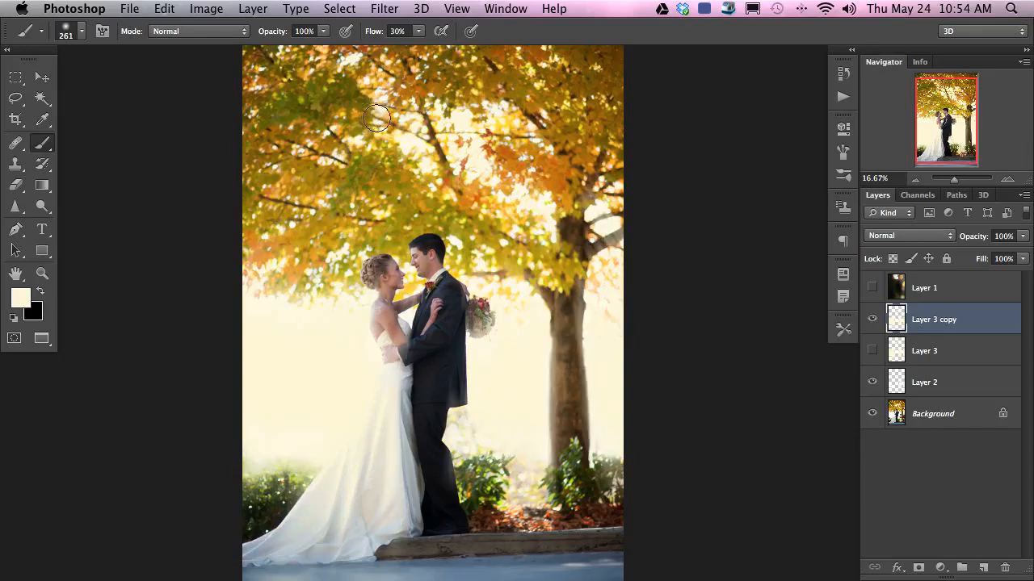
Toggle Layer 3 copy repeatedly to compare the photo with and without the blurred cream glow.
click(872, 321)
click(871, 322)
click(872, 322)
click(871, 322)
click(872, 321)
click(871, 321)
click(871, 321)
click(871, 327)
click(870, 327)
click(871, 327)
click(871, 327)
click(870, 328)
click(870, 328)
click(870, 328)
click(871, 328)
click(870, 328)
click(870, 329)
click(871, 329)
click(872, 328)
click(872, 328)
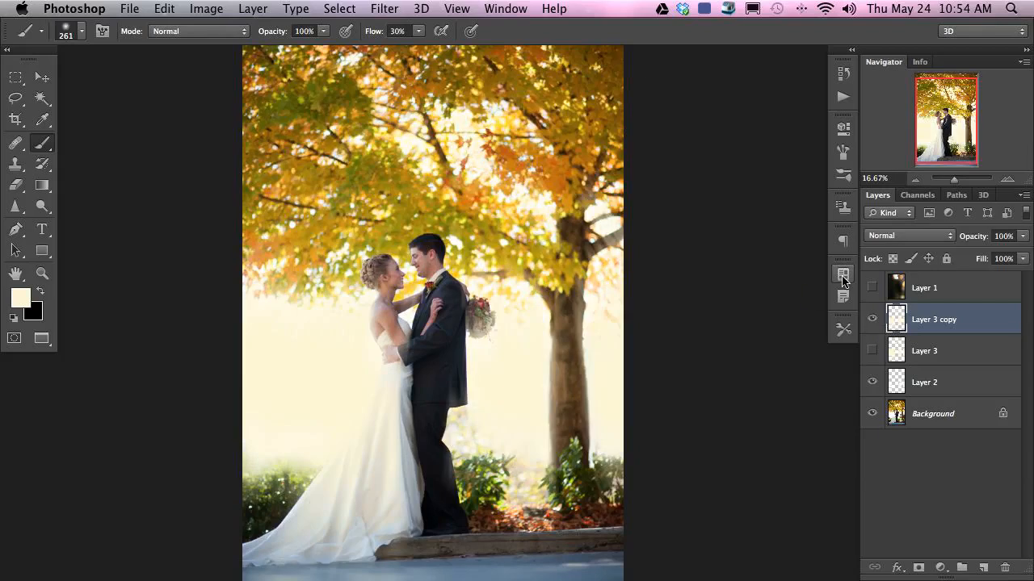
Add a layer mask to Layer 3 copy and paint black over the couple with a 789 px brush at 10% flow.
key(ctrl+shift+m)
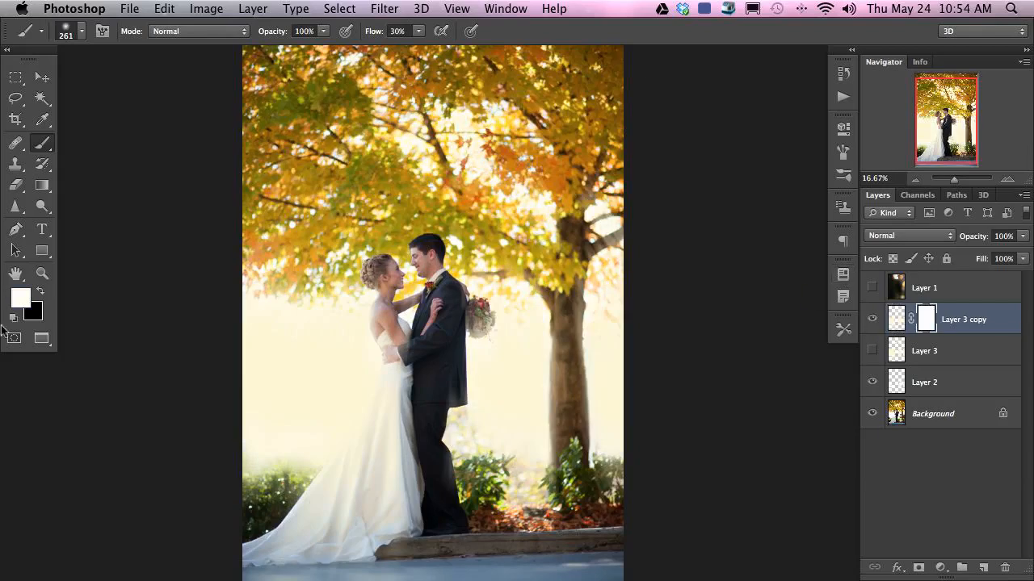
drag(333, 367, 363, 342)
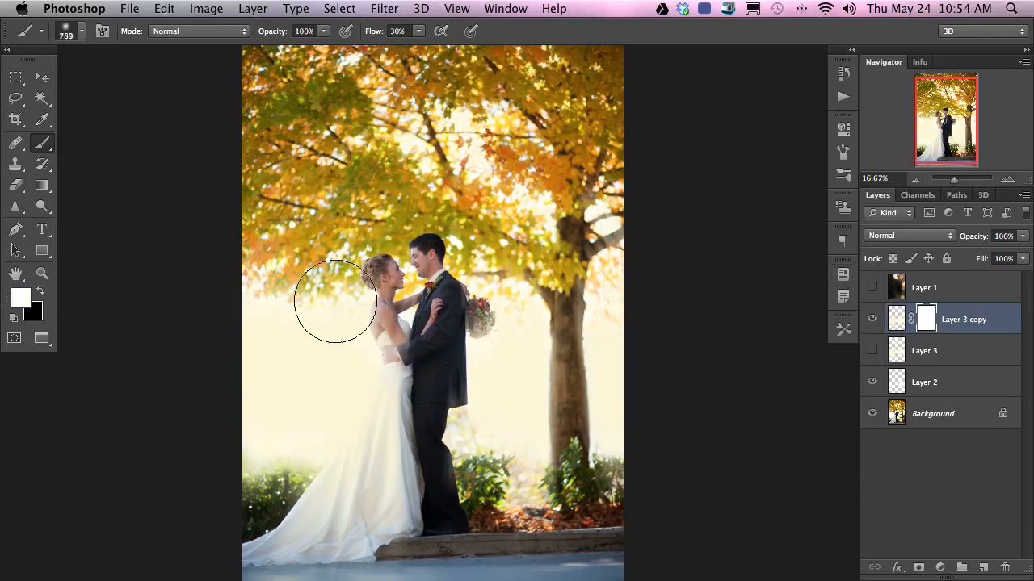
key(x)
key(shift+1)
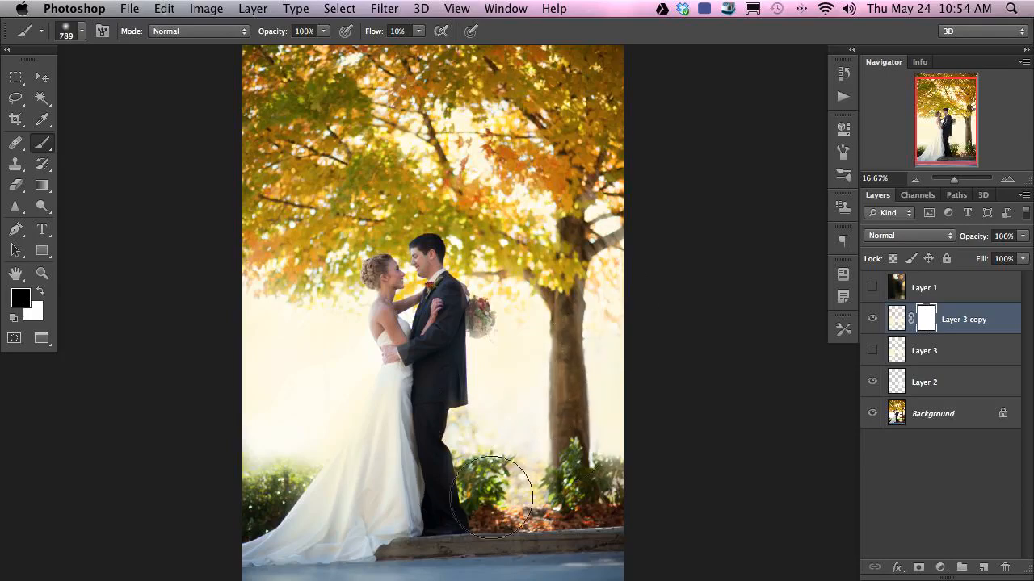
drag(388, 329, 552, 350)
Toggle the masked Layer 3 copy on and off to compare how the glow falls around the couple.
click(872, 320)
click(872, 320)
click(872, 320)
click(872, 320)
click(873, 321)
click(874, 321)
click(873, 321)
click(873, 320)
click(873, 320)
click(873, 321)
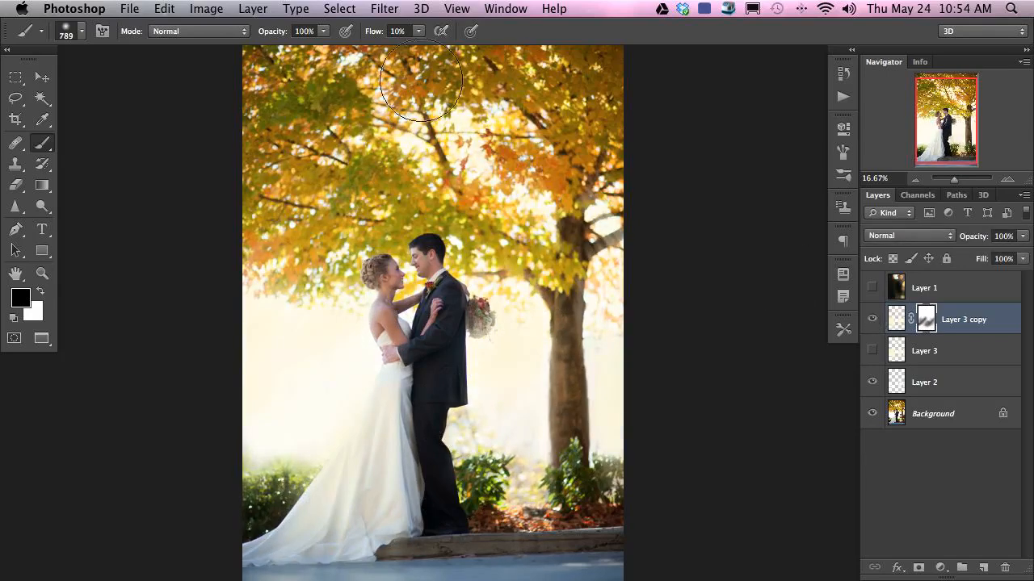
click(872, 320)
click(872, 320)
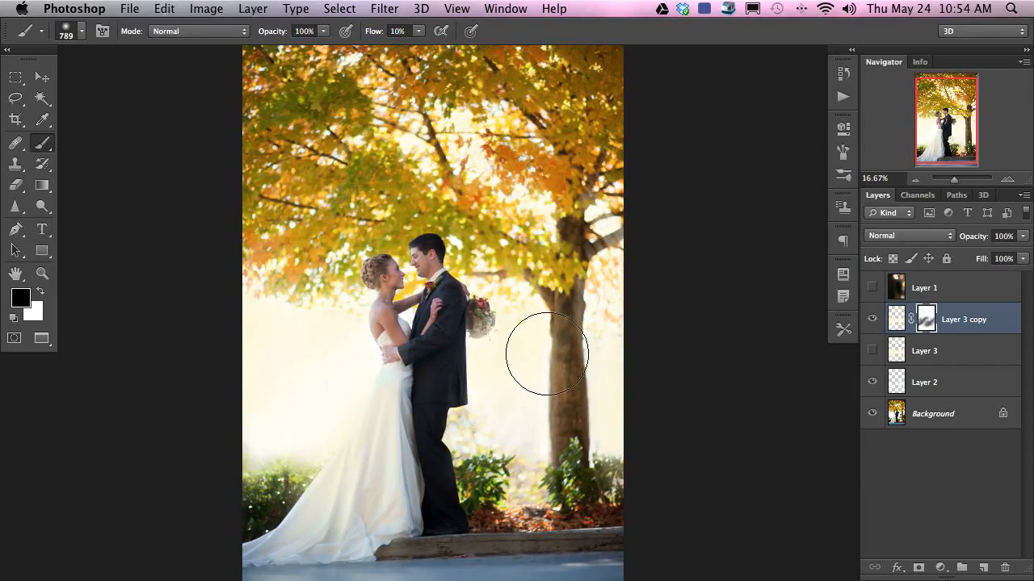
click(872, 319)
click(872, 320)
click(873, 320)
click(872, 320)
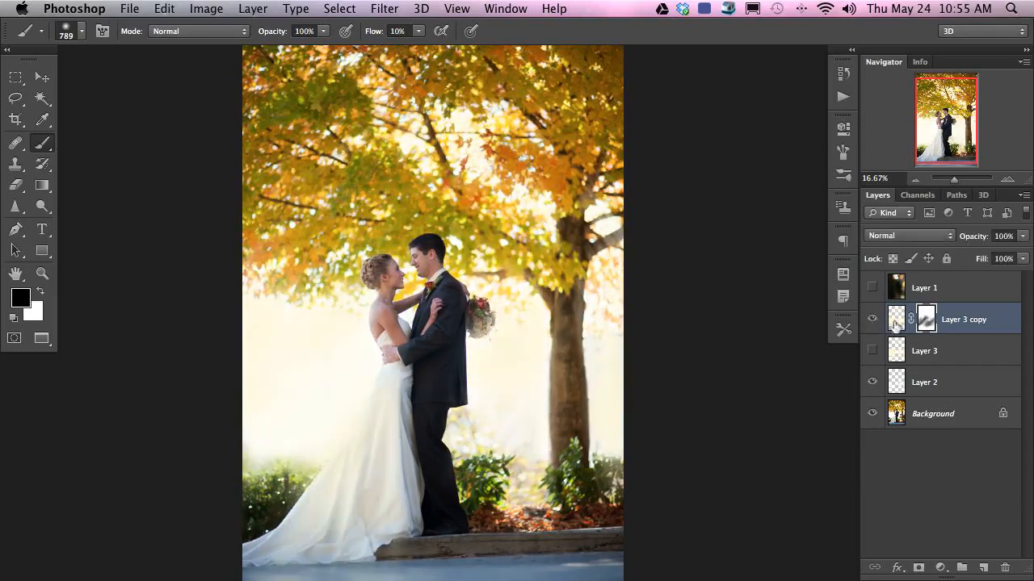
Show Layer 1's light flare overlay above the glow and compare the photo with and without it.
click(870, 288)
click(871, 290)
click(871, 289)
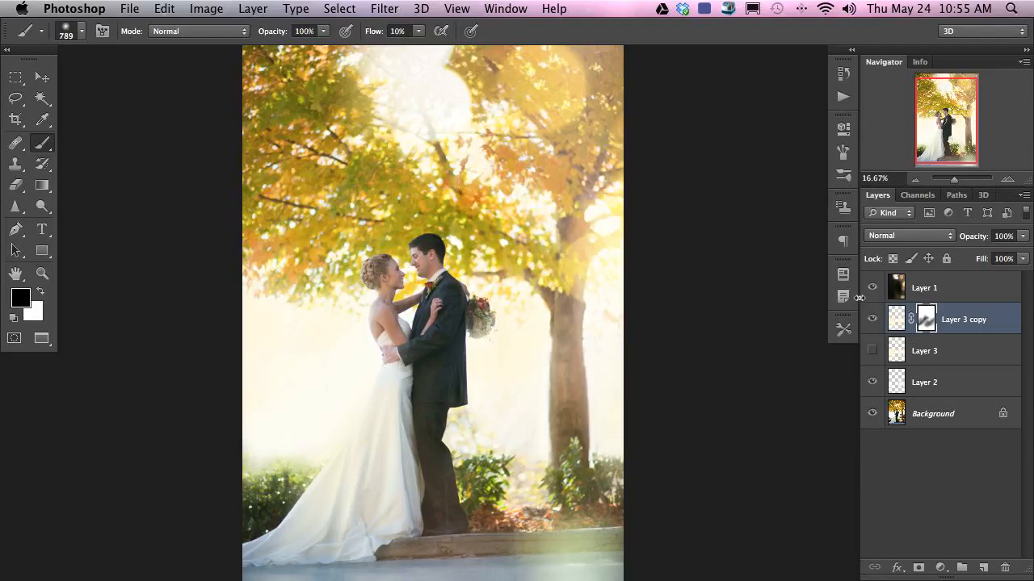
click(860, 300)
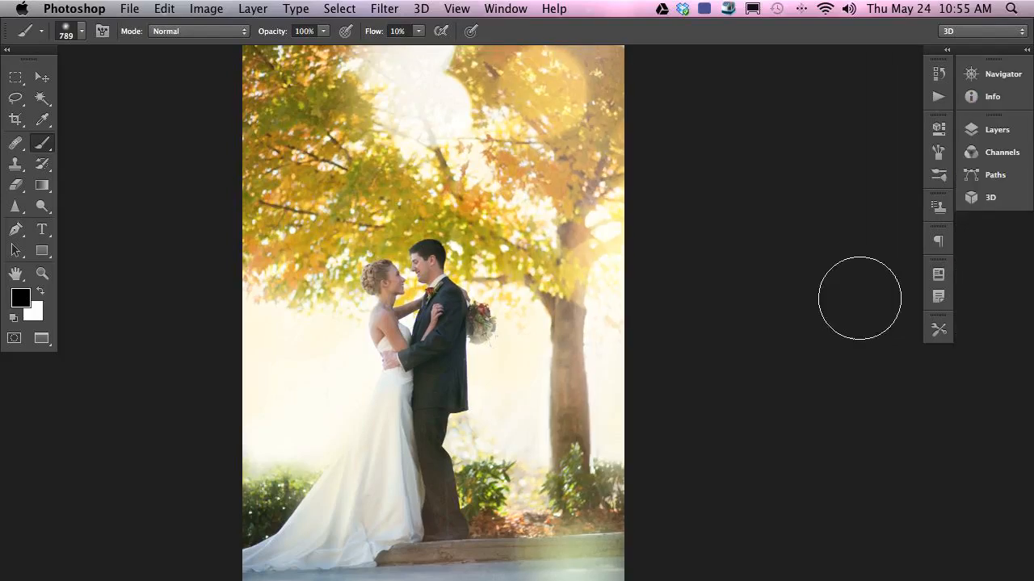
click(1026, 52)
click(870, 288)
click(871, 288)
click(871, 288)
click(871, 288)
Inspect the couple up close with Layer 1 on and off, then return to the full photo.
key(super+equal)
key(super+equal)
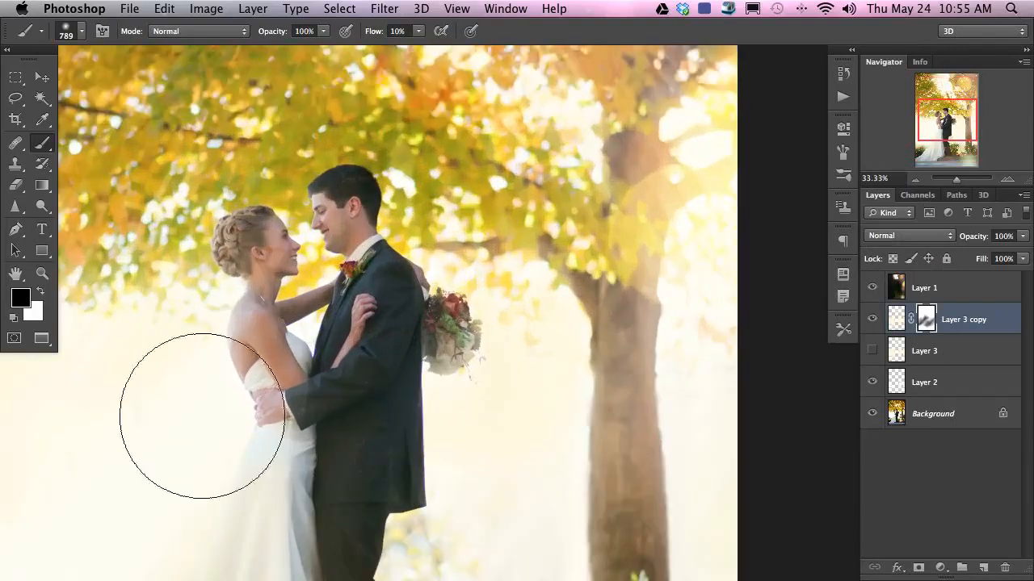
scroll(203, 434, down, 5)
scroll(466, 427, up, 6)
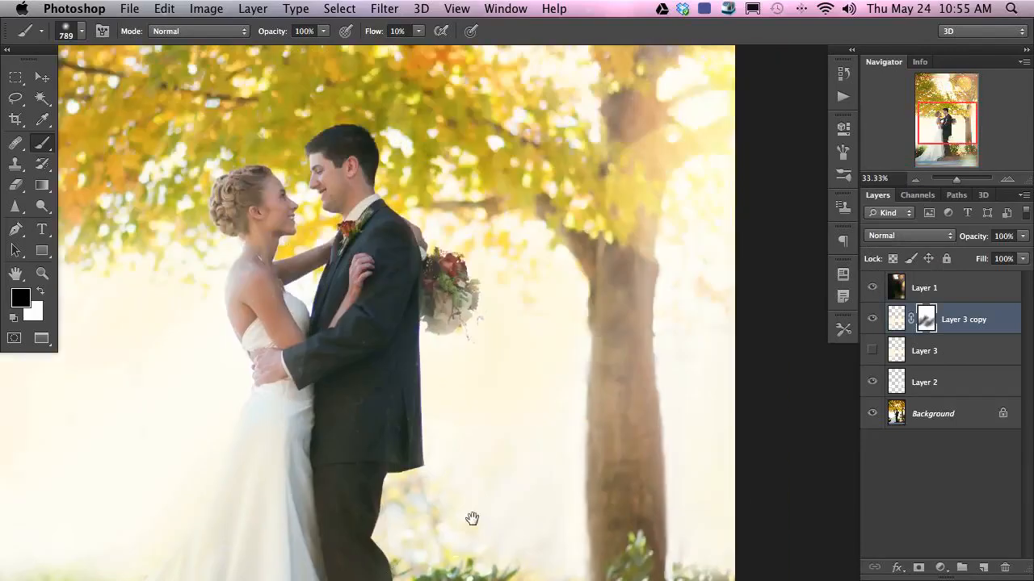
click(873, 288)
click(872, 289)
click(872, 288)
click(873, 288)
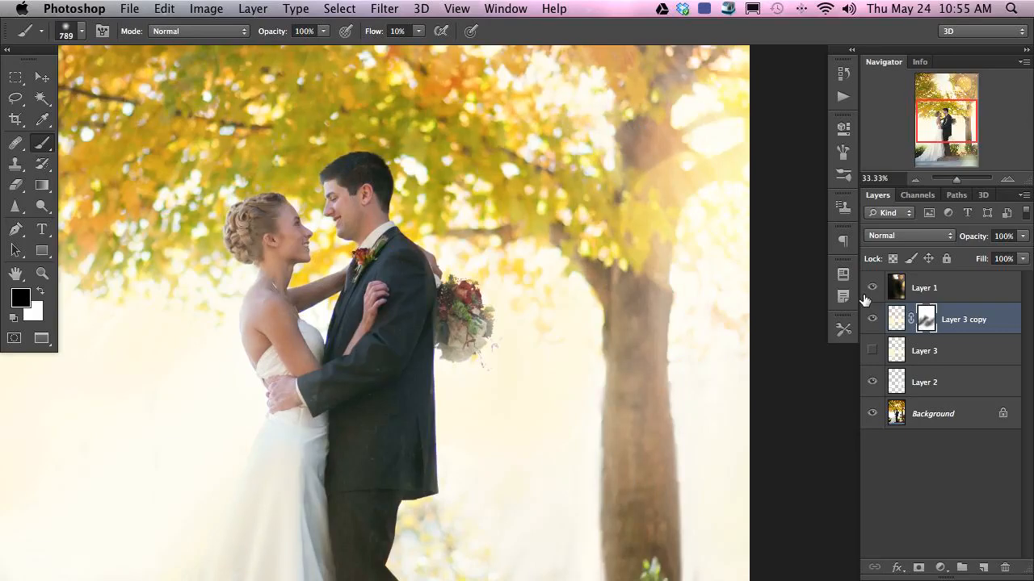
key(super+minus)
key(super+minus)
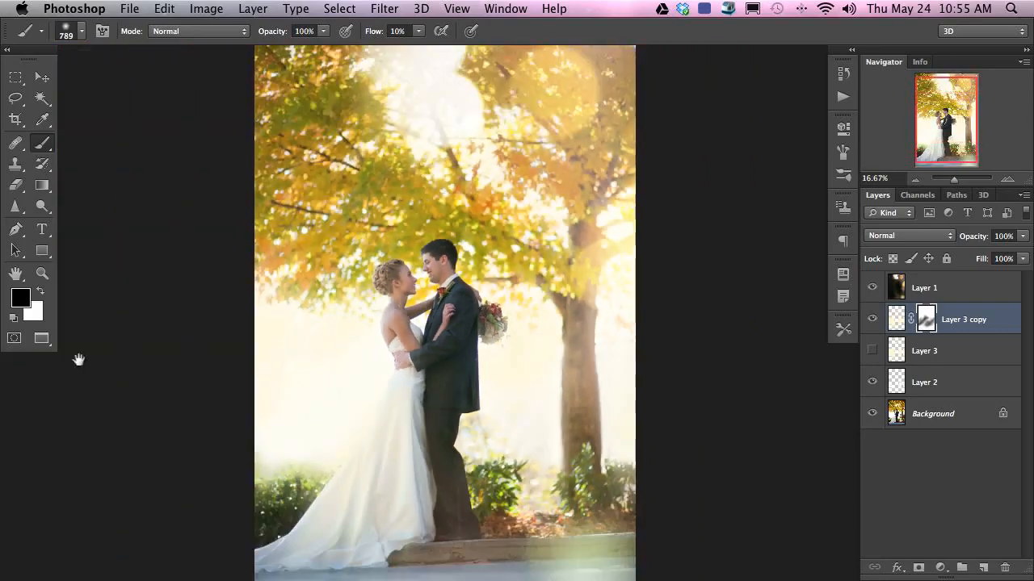
Hide Layer 1 and Layer 3 copy, select Layer 3, and stamp the visible image onto a new layer above it.
mouse_move(282, 415)
mouse_down()
mouse_move(331, 457)
mouse_move(334, 431)
mouse_move(365, 458)
mouse_move(434, 413)
mouse_up()
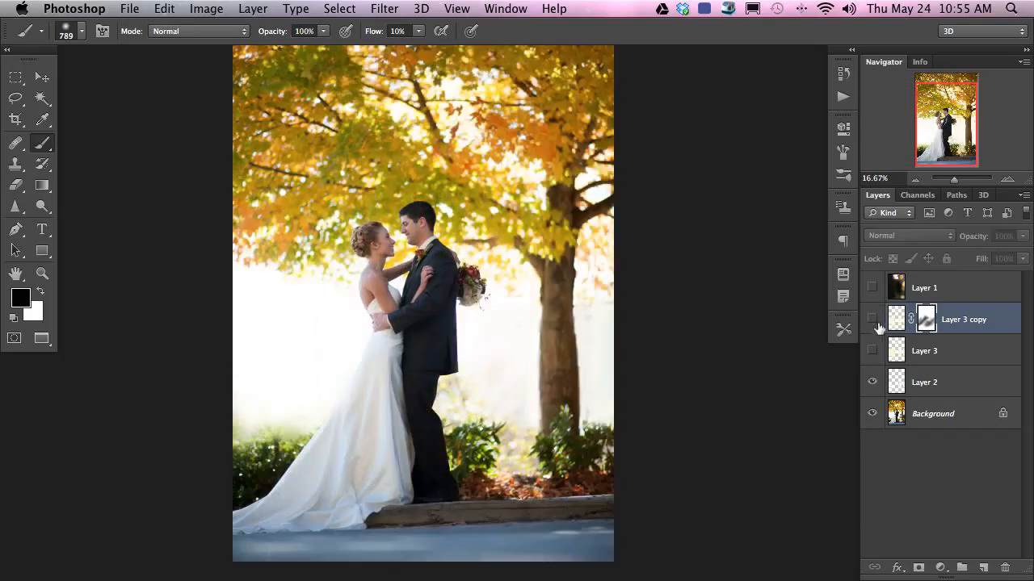
click(888, 350)
click(871, 351)
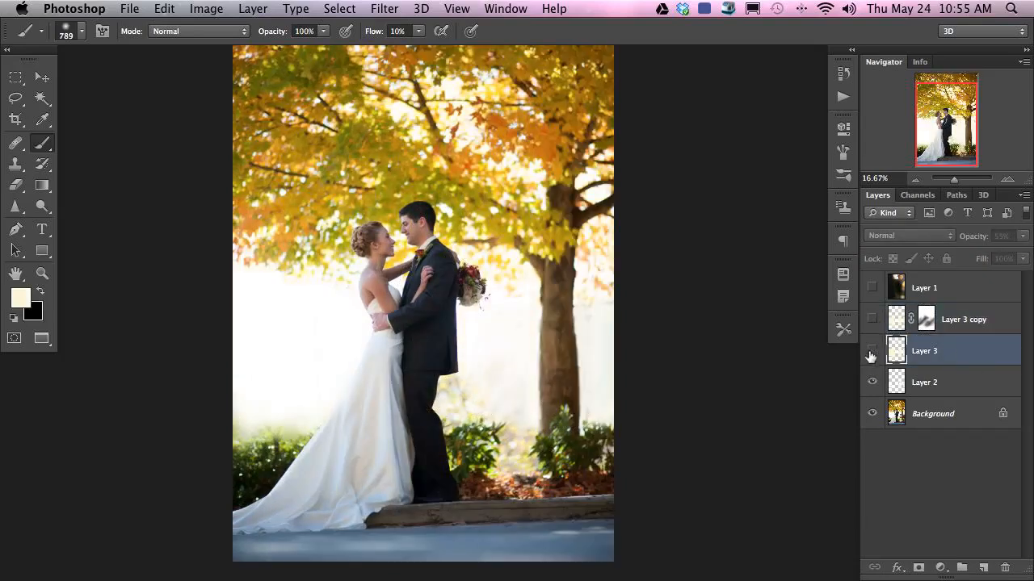
key(super+shift+alt+n)
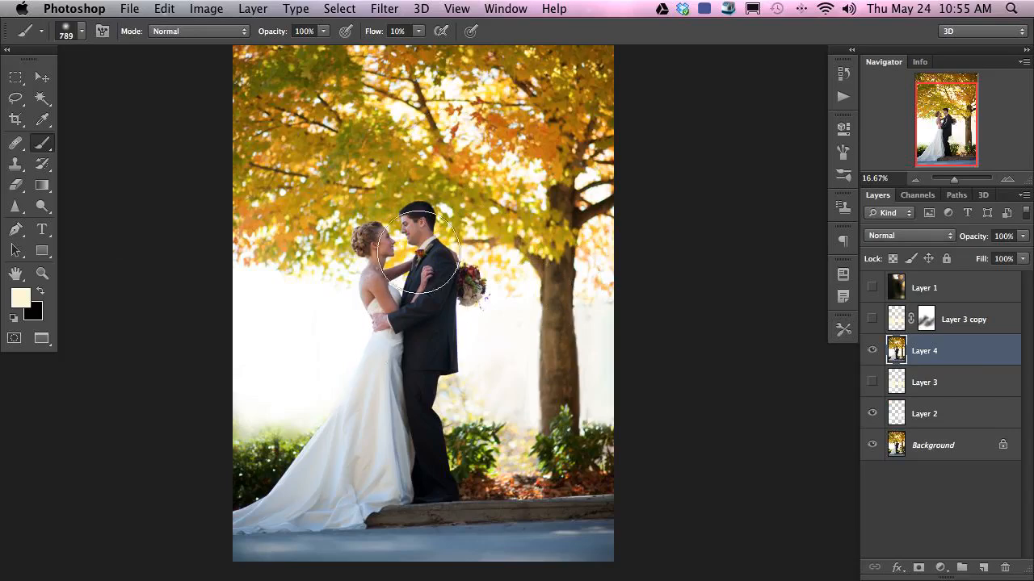
Select a tall rectangular area around the couple on Layer 4 and open it in Liquify at 25% zoom.
key(m)
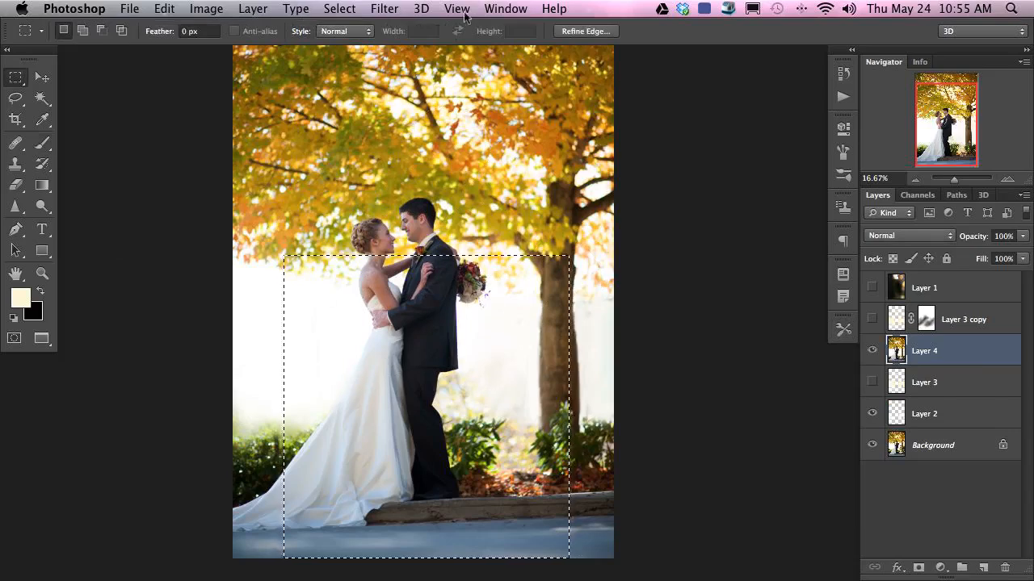
click(385, 8)
drag(293, 171, 515, 542)
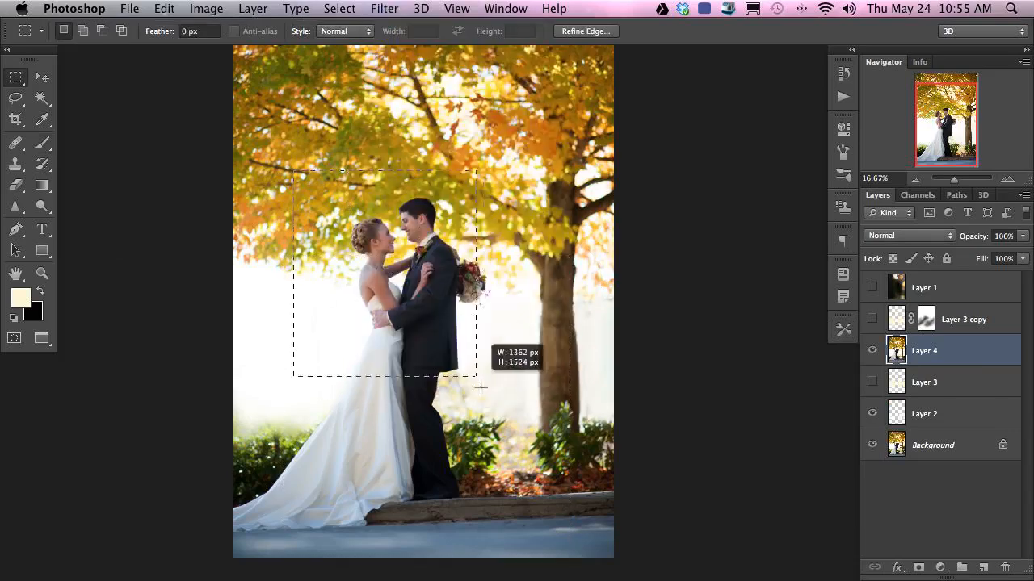
click(384, 8)
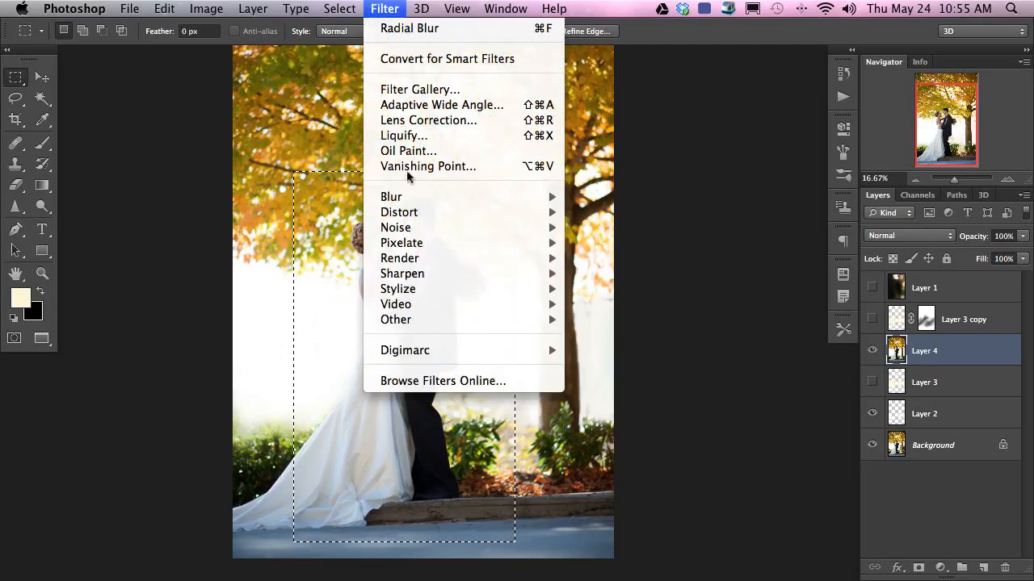
click(420, 137)
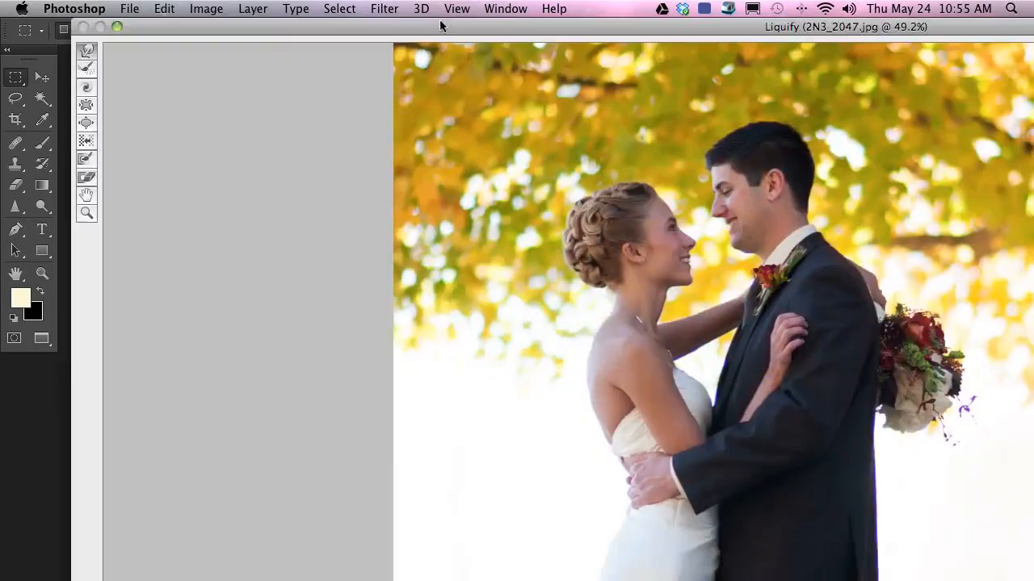
key(super+minus)
key(super+minus)
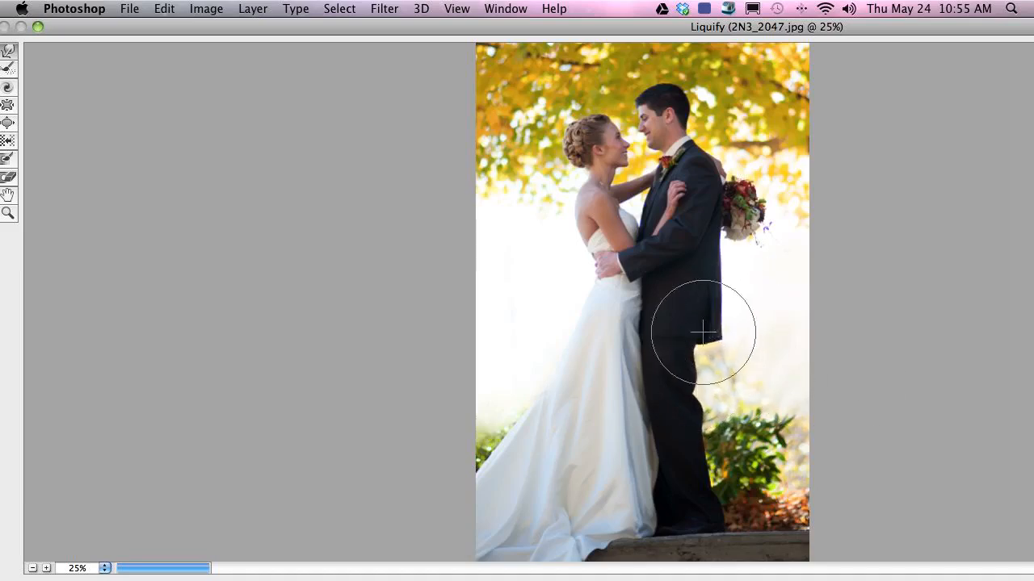
Warp the edge between the bride's dress and the groom's suit with an enlarged Forward Warp brush.
key(bracketright)
key(bracketright)
key(bracketright)
mouse_move(642, 349)
mouse_down()
mouse_move(632, 350)
mouse_move(639, 431)
mouse_up()
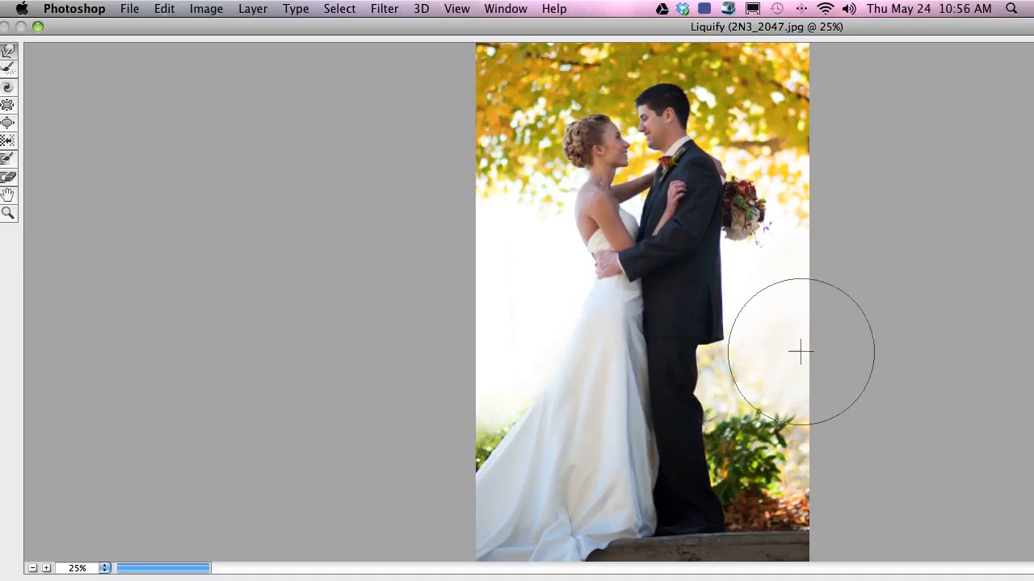
key(bracketright)
key(bracketright)
key(bracketright)
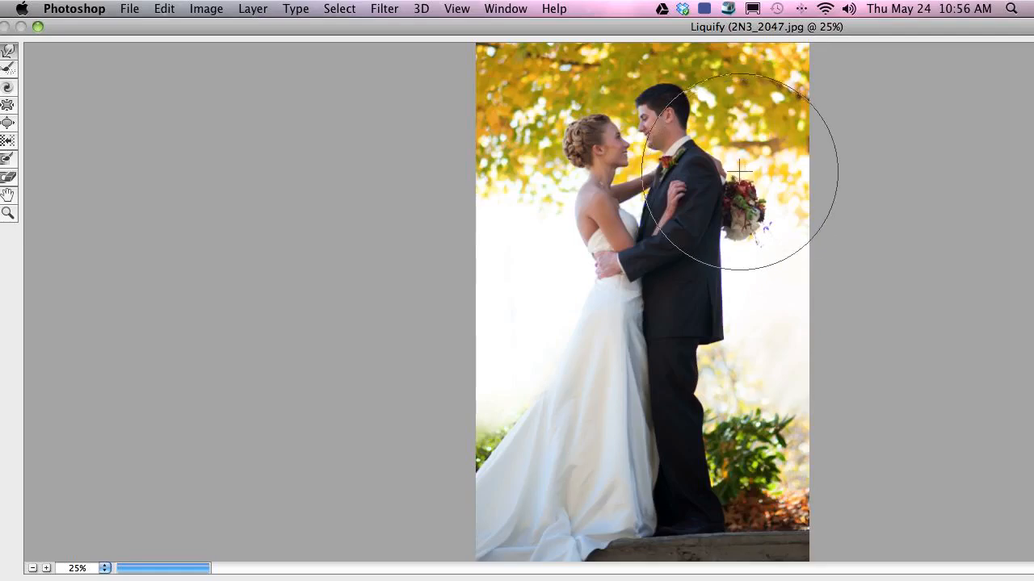
Refine the groom's back, the bouquet and the trouser legs with progressively smaller warp brushes, and apply Liquify.
key(bracketleft)
key(bracketleft)
key(bracketleft)
key(bracketleft)
key(bracketleft)
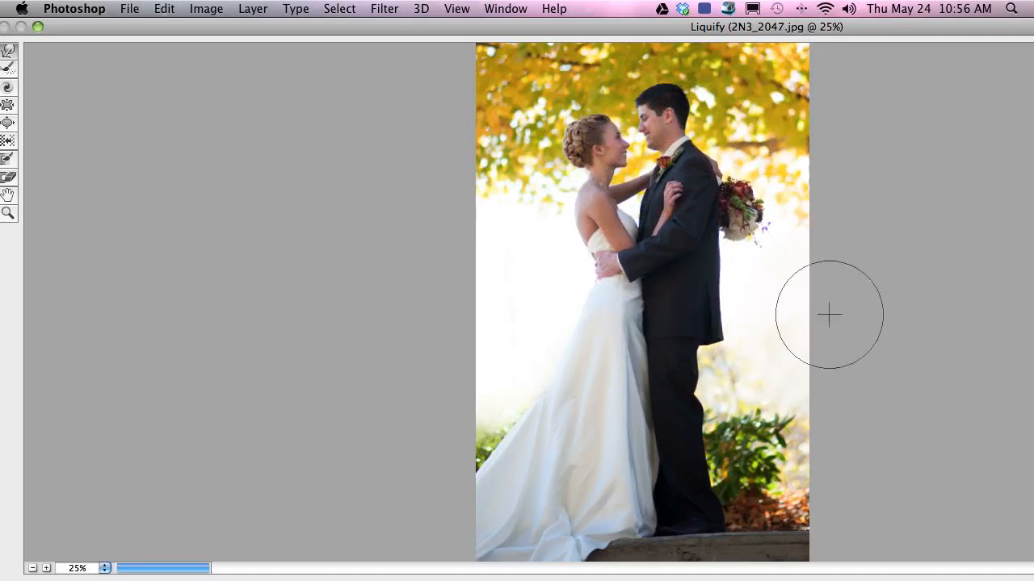
key(bracketleft)
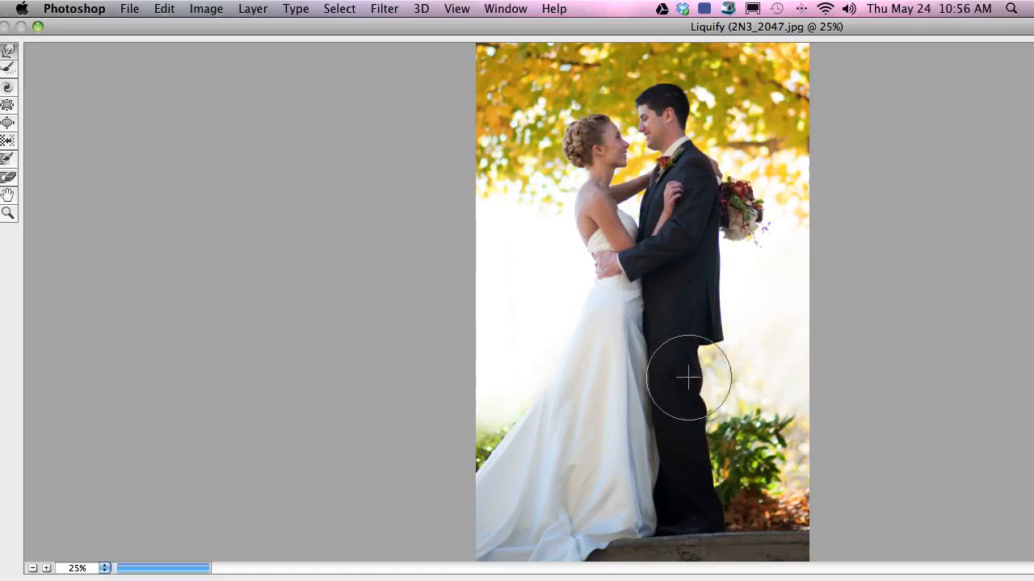
key(bracketleft)
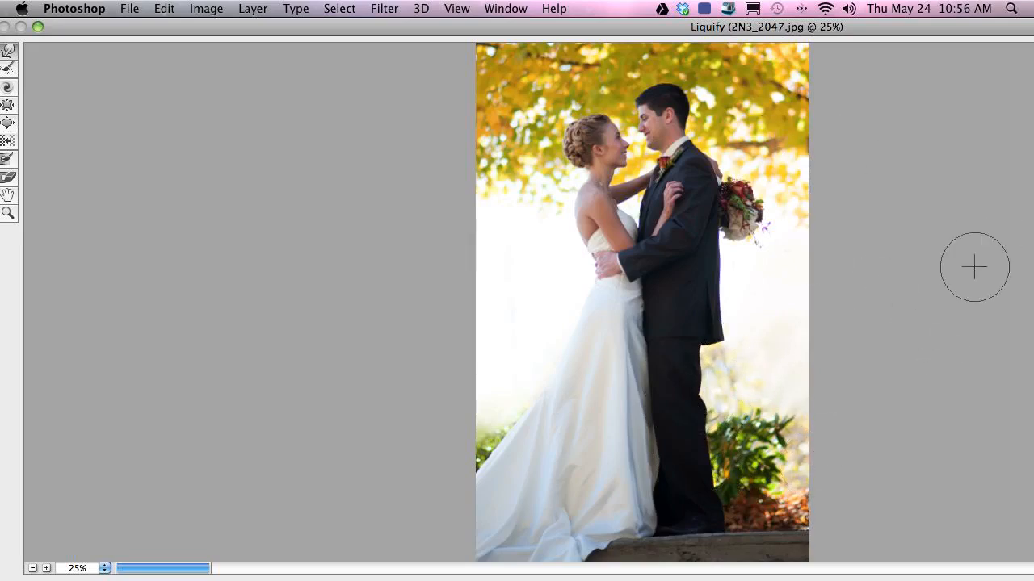
key(Escape)
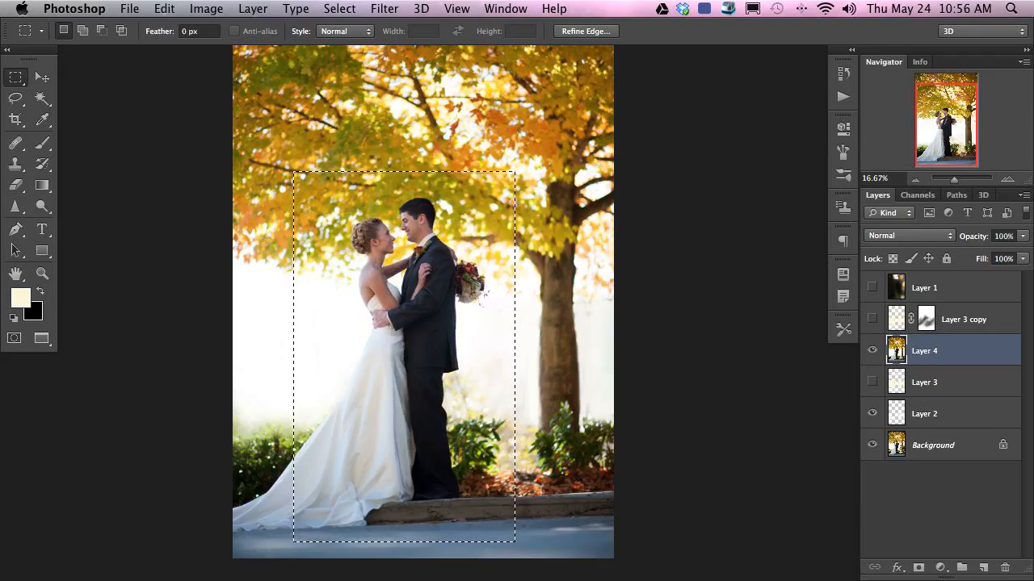
Toggle Layer 4 repeatedly to compare the couple's outlines before and after the Liquify changes.
click(872, 352)
click(872, 352)
click(872, 352)
click(873, 360)
click(875, 363)
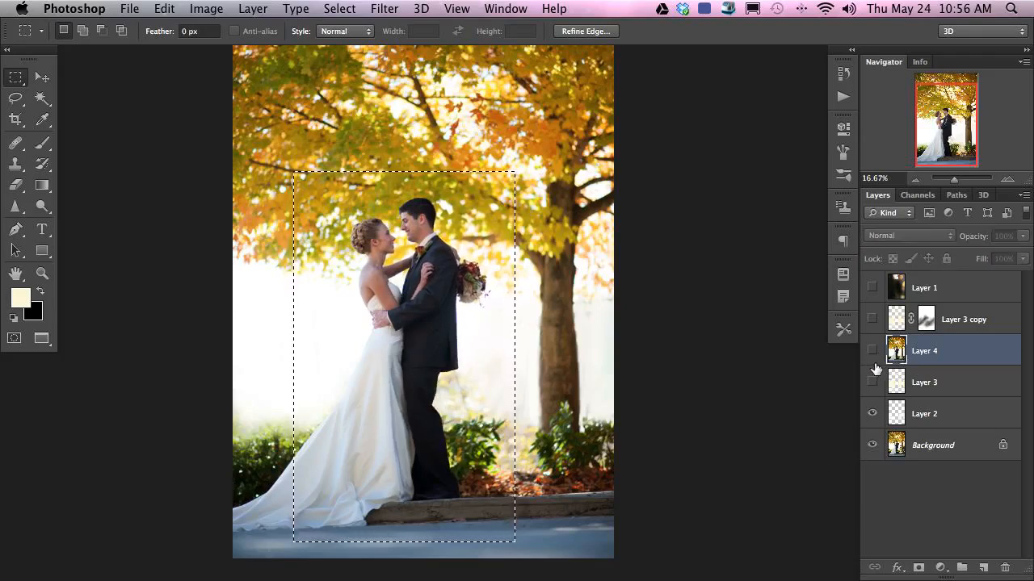
click(871, 355)
click(872, 358)
click(870, 361)
click(867, 363)
click(867, 363)
click(865, 364)
click(866, 364)
click(866, 365)
click(868, 365)
click(868, 363)
click(868, 362)
click(869, 363)
click(871, 362)
click(873, 361)
click(873, 361)
click(873, 361)
click(873, 361)
click(873, 361)
click(873, 362)
click(870, 363)
Clear the rectangular selection and turn the blurred glow on Layer 3 copy back on.
click(814, 379)
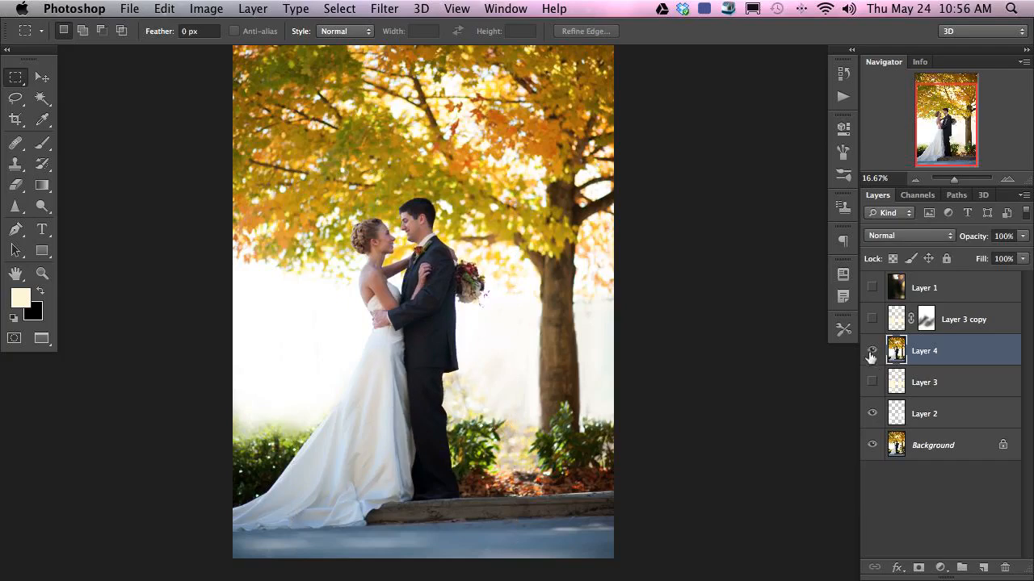
click(873, 361)
click(873, 361)
click(873, 322)
click(873, 321)
click(872, 323)
click(872, 320)
click(872, 320)
Compare the photo with and without the liquified Layer 4 beneath the visible glow.
click(874, 352)
click(876, 354)
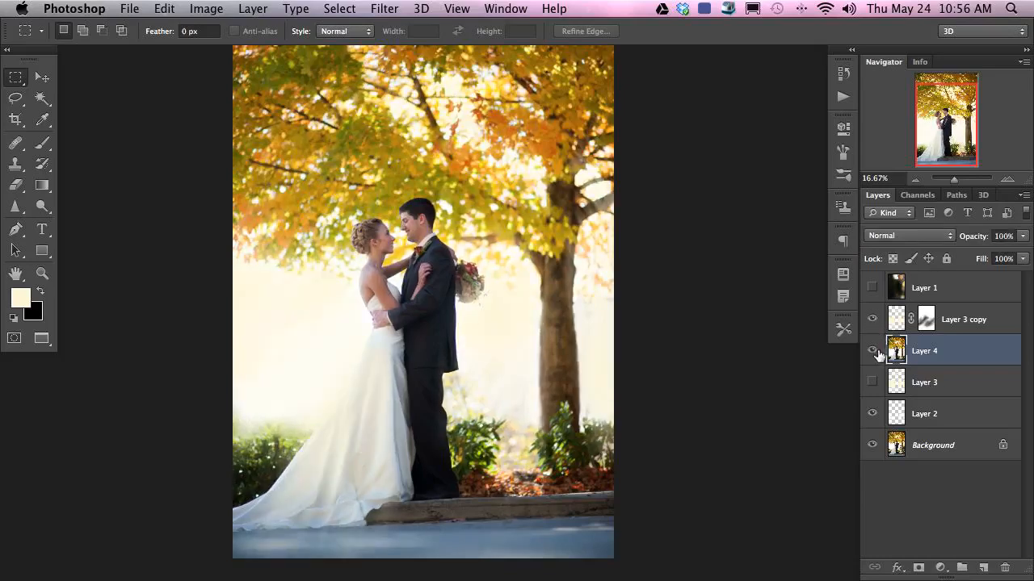
click(877, 354)
click(877, 354)
click(877, 353)
click(877, 354)
Turn Layer 1's light overlay back on and review the combined effect across the whole photo.
click(872, 288)
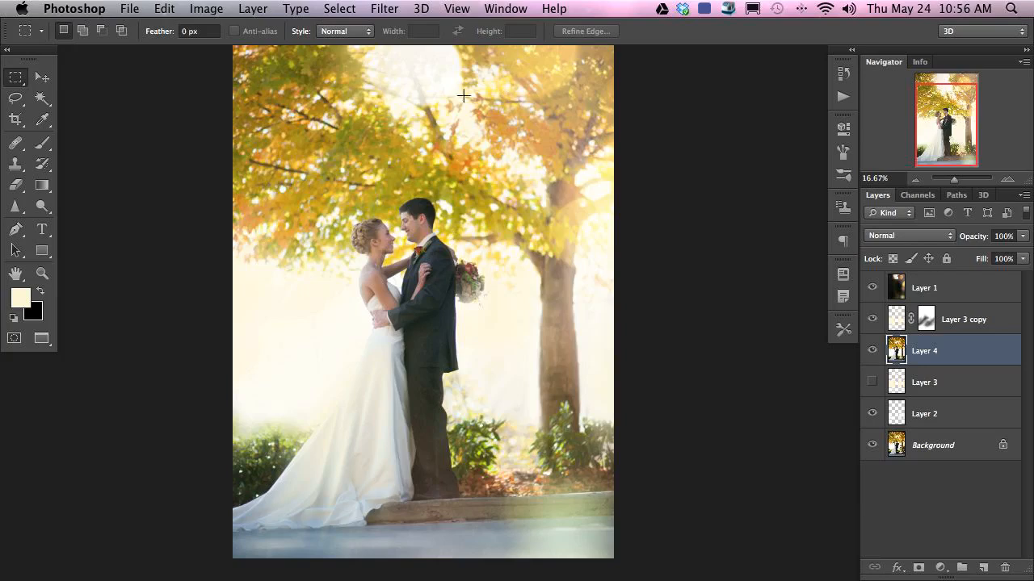
drag(542, 357, 519, 356)
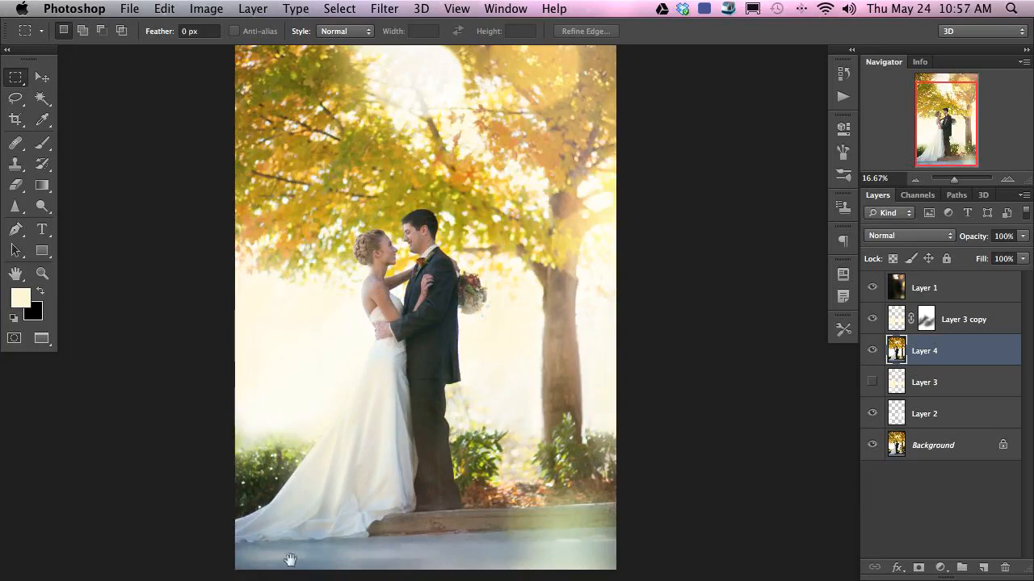
click(871, 289)
drag(559, 531, 572, 489)
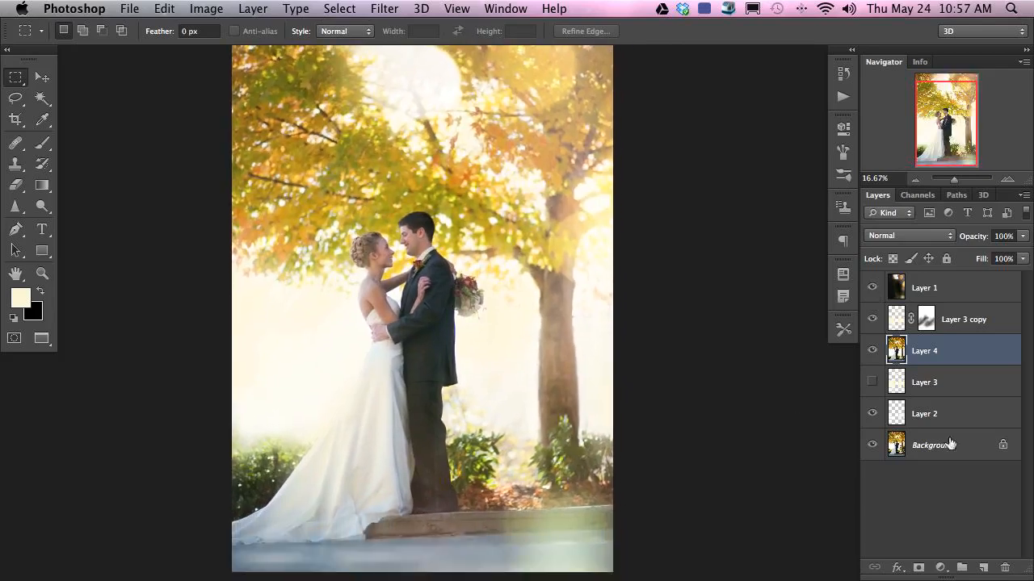
Add a Curves adjustment layer directly above Layer 1.
click(965, 293)
click(940, 568)
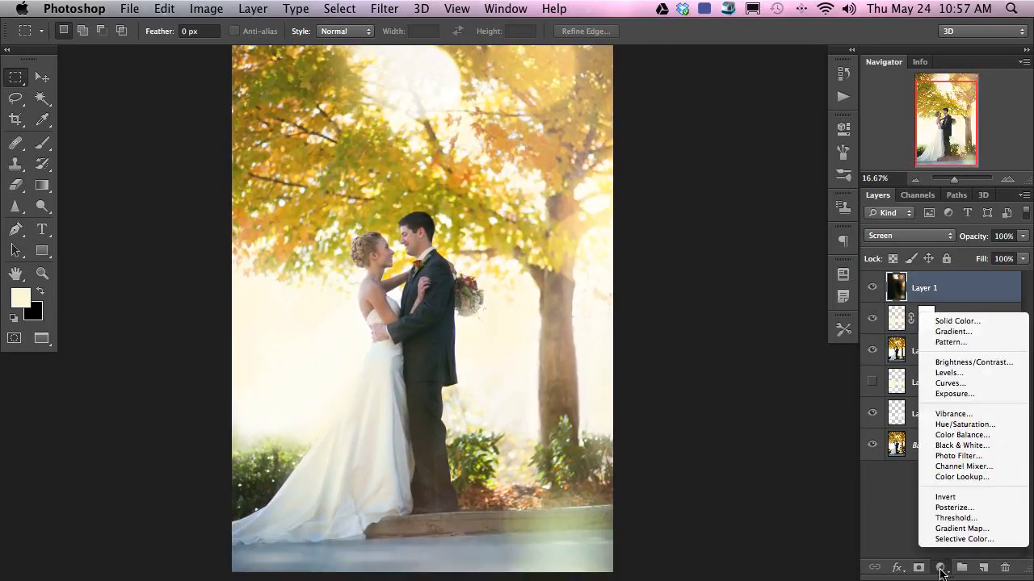
key(Escape)
click(942, 568)
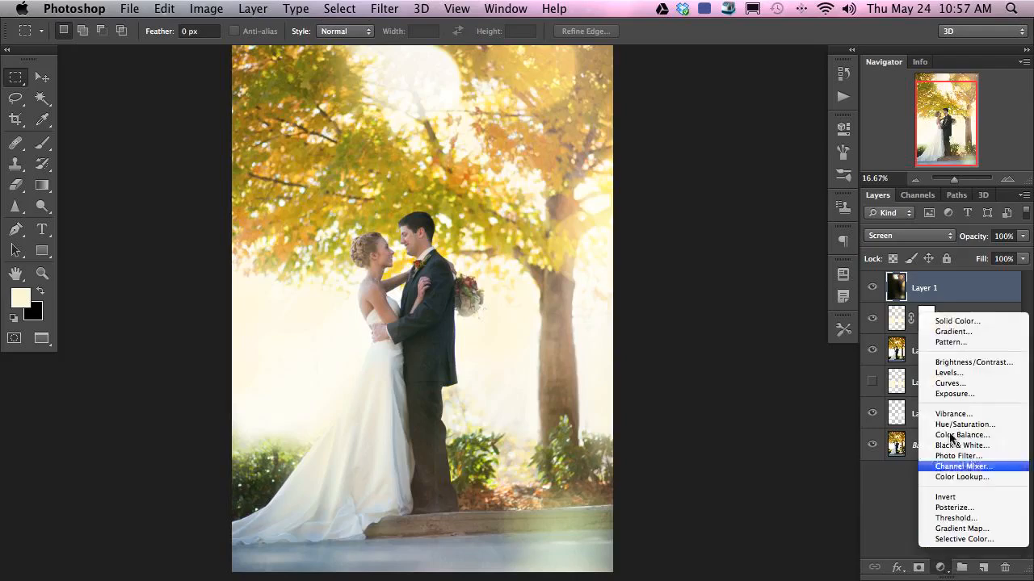
click(940, 385)
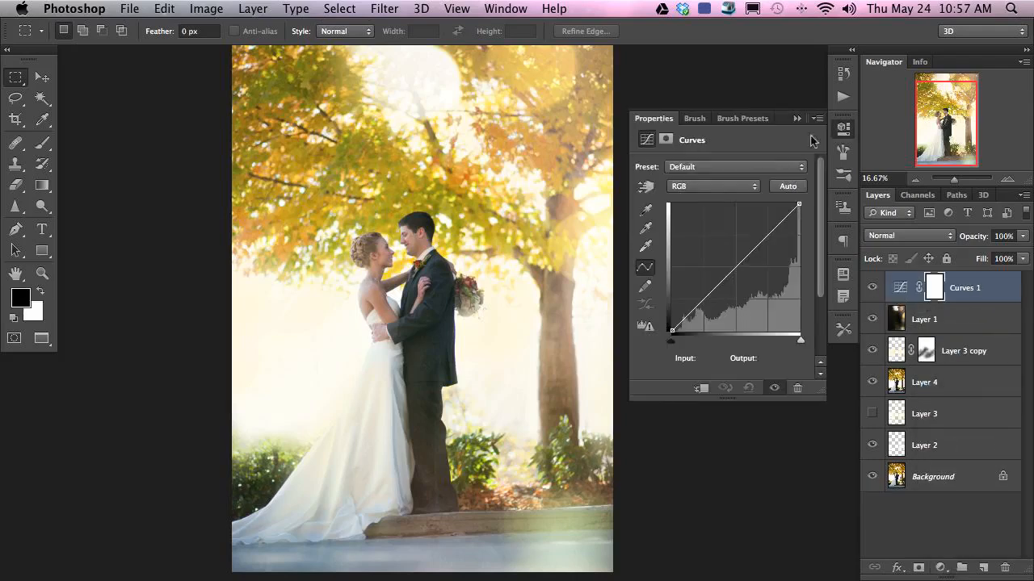
Load the romantic 3.acv preset into Curves 1 and add a second Curves adjustment layer above it.
click(818, 119)
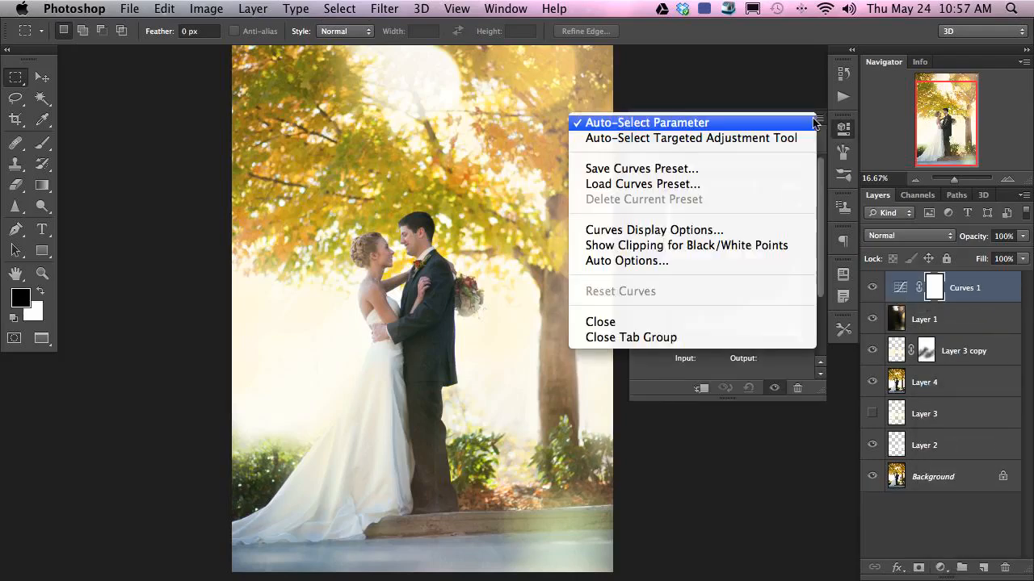
click(777, 176)
click(514, 112)
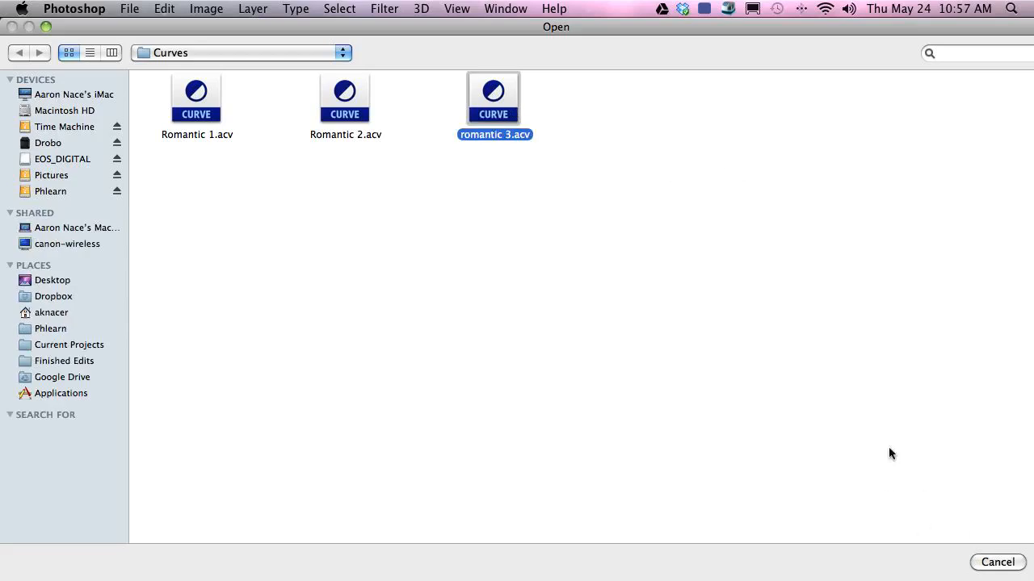
key(Return)
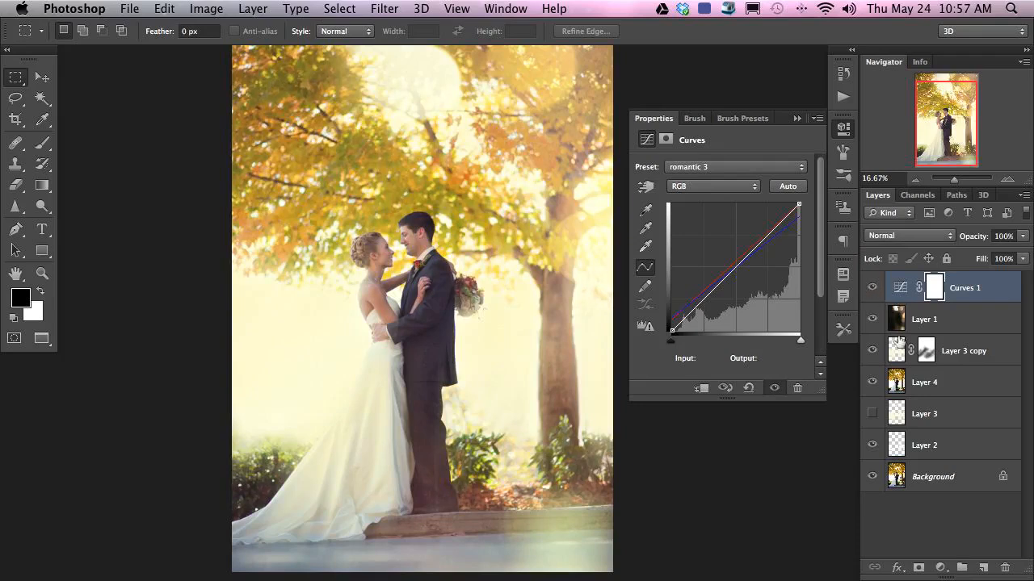
click(940, 568)
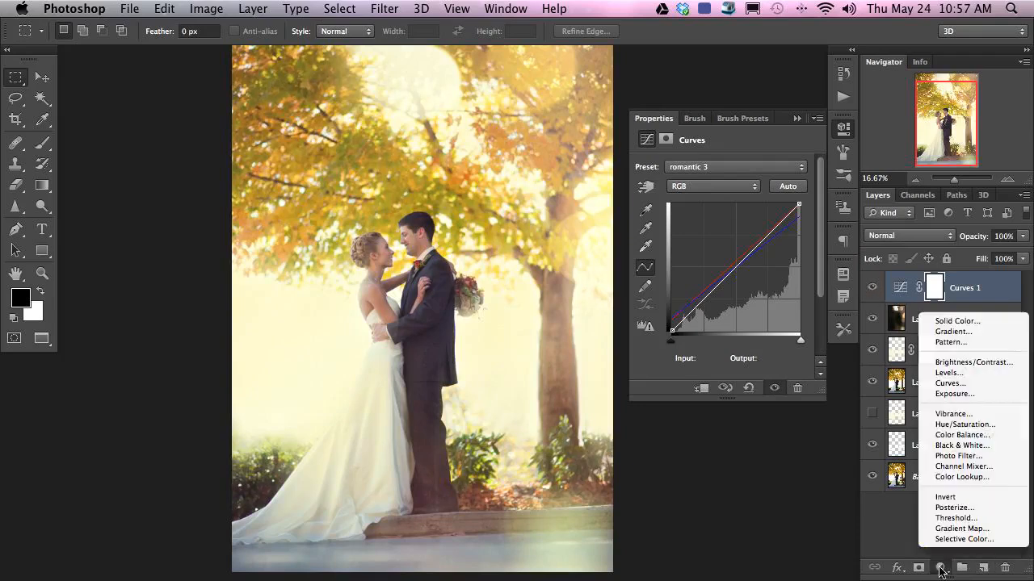
click(949, 382)
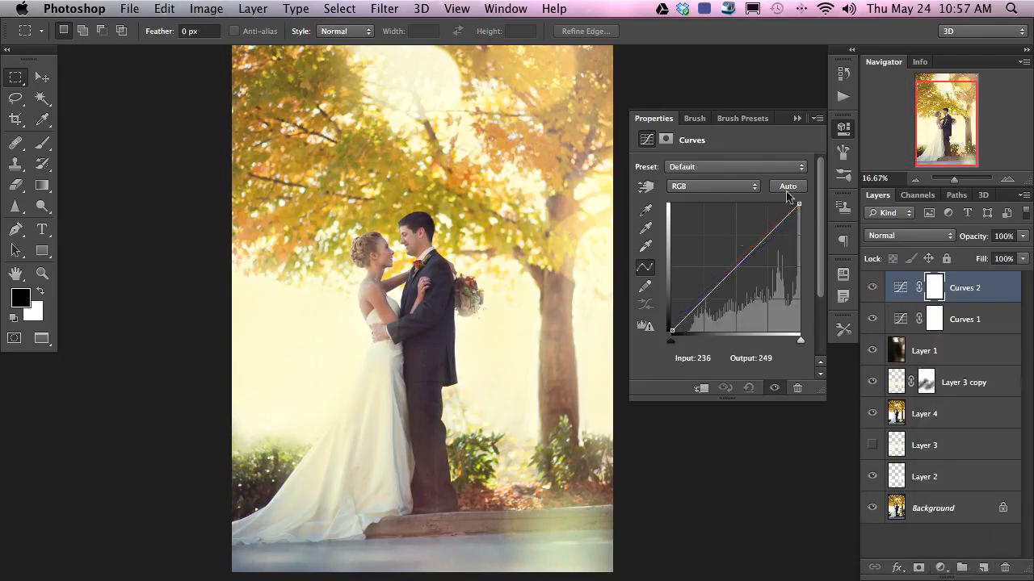
Try the Romantic 2.acv preset on the Curves 2 adjustment layer and undo it.
click(817, 121)
click(743, 189)
click(369, 123)
double_click(319, 98)
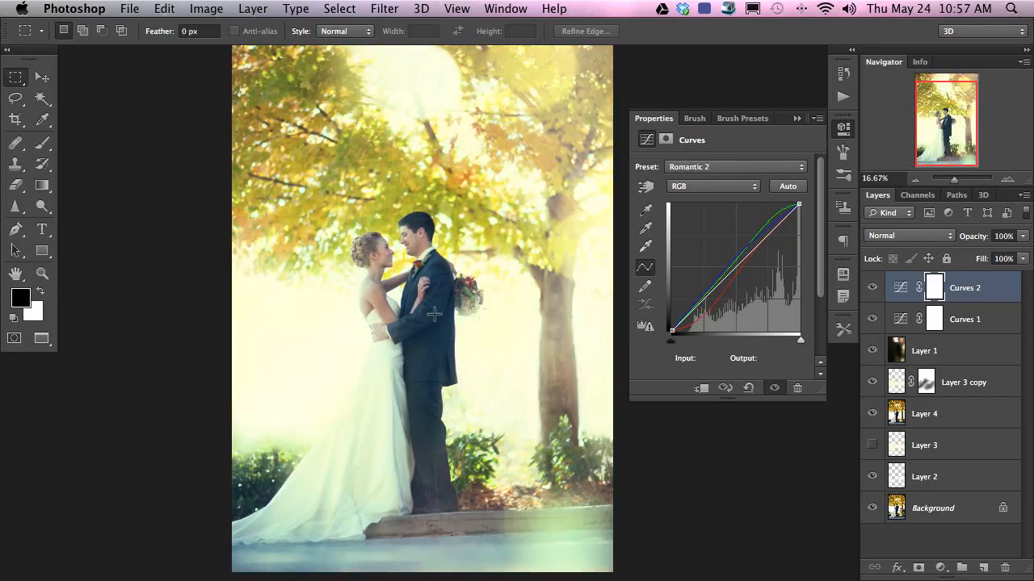
key(super+z)
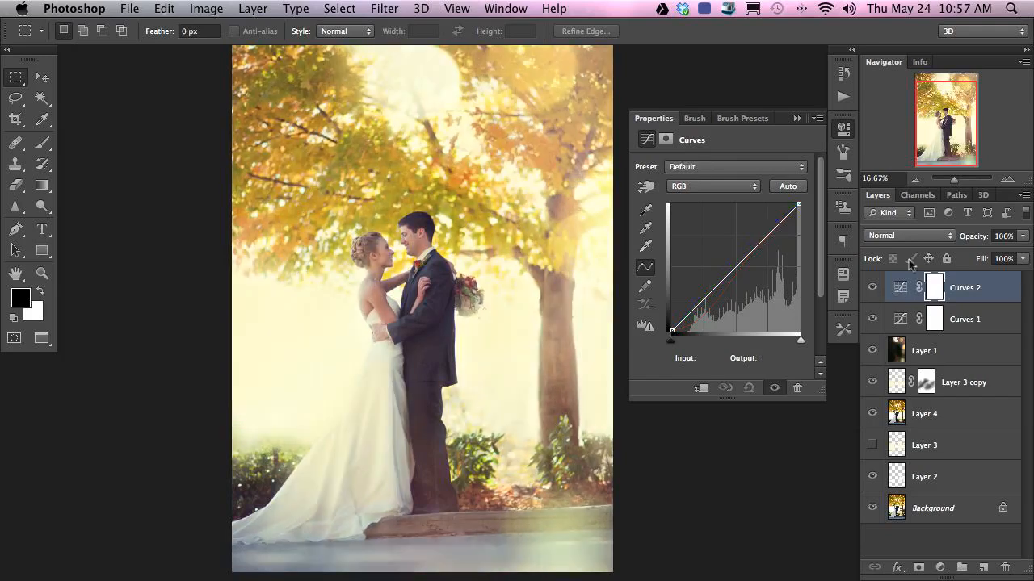
Add a third Curves adjustment layer on top and load the Romantic 1.acv preset into it.
click(940, 569)
click(945, 386)
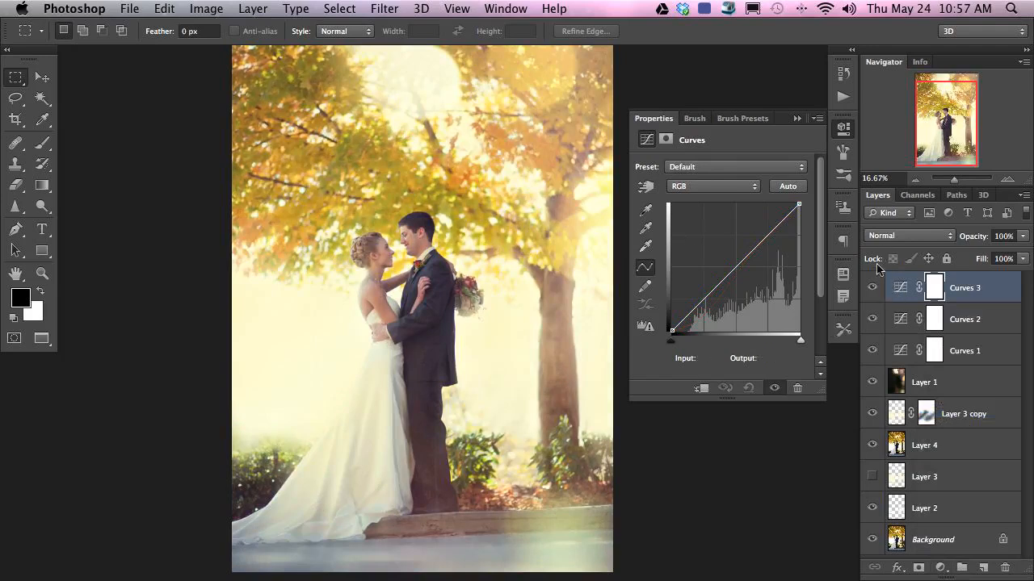
click(817, 119)
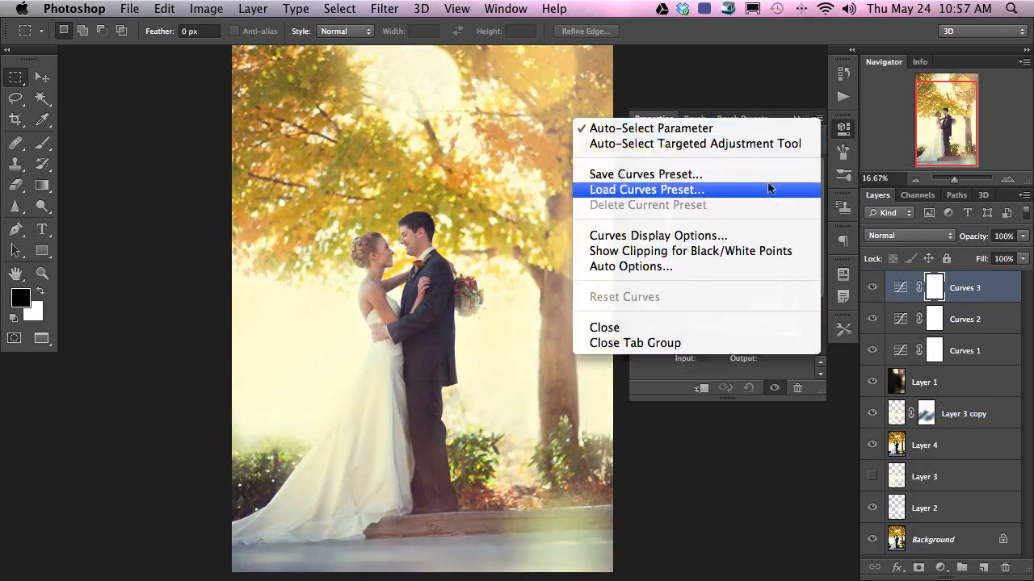
click(511, 174)
click(205, 121)
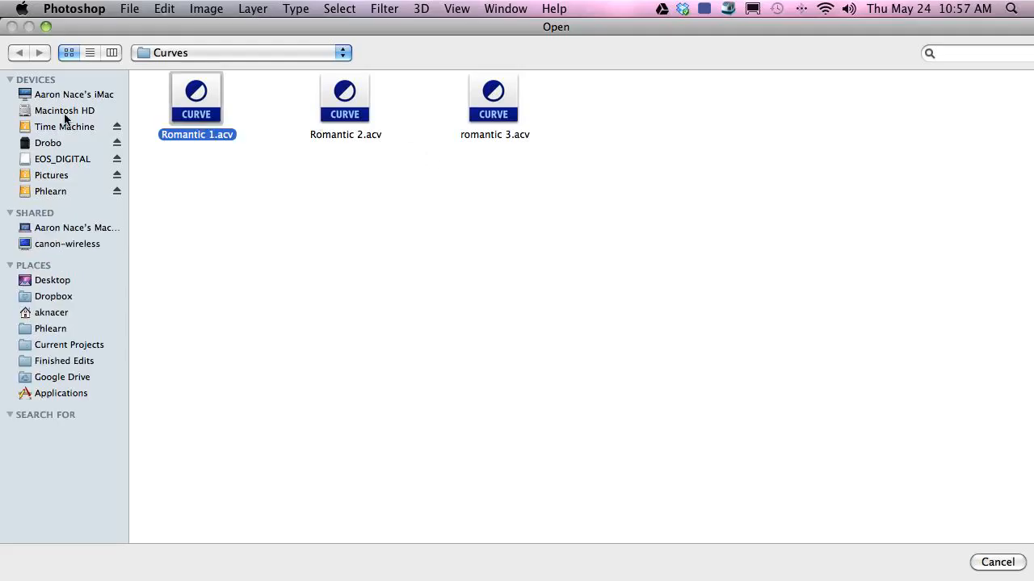
key(Return)
Lower the opacity of Curves 3 to 51% and compare the photo with and without it.
click(873, 287)
click(872, 288)
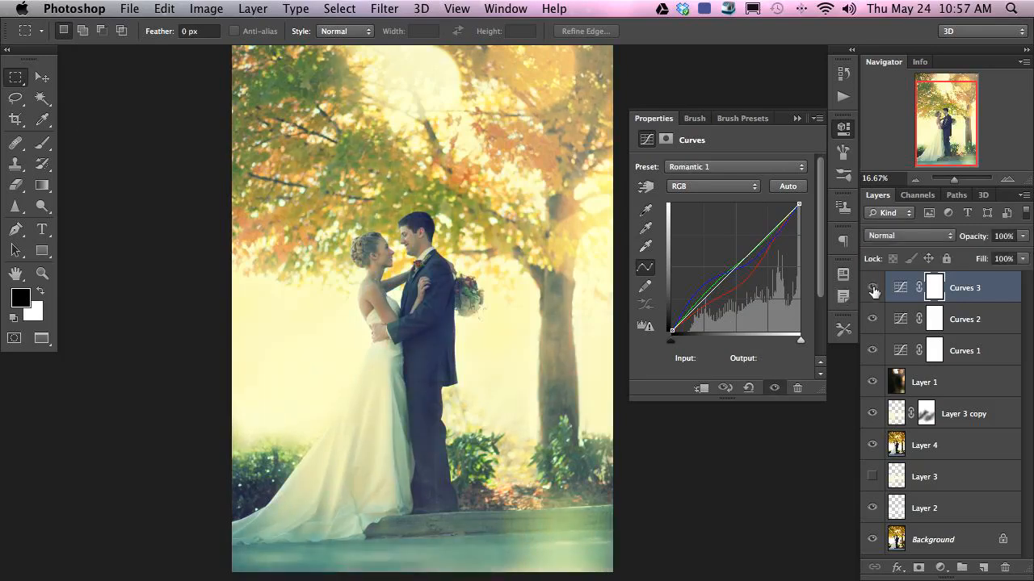
mouse_move(974, 240)
mouse_down()
mouse_move(930, 243)
mouse_move(927, 255)
mouse_move(965, 244)
mouse_up()
click(872, 288)
click(872, 289)
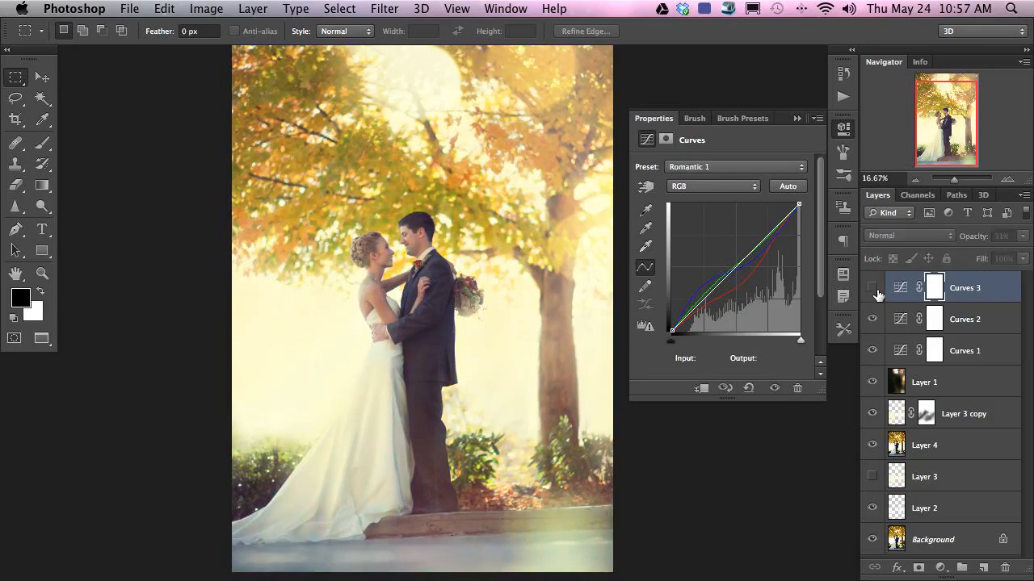
click(872, 289)
click(873, 289)
click(873, 289)
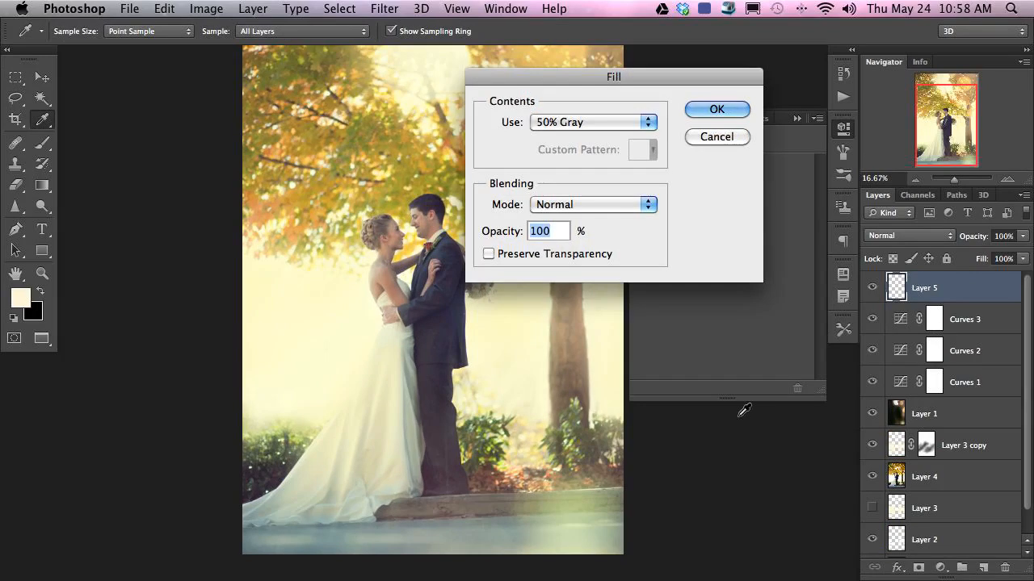
Fill Layer 5 with 50% Gray and apply Add Noise at 108.31% with Uniform distribution.
key(Return)
key(m)
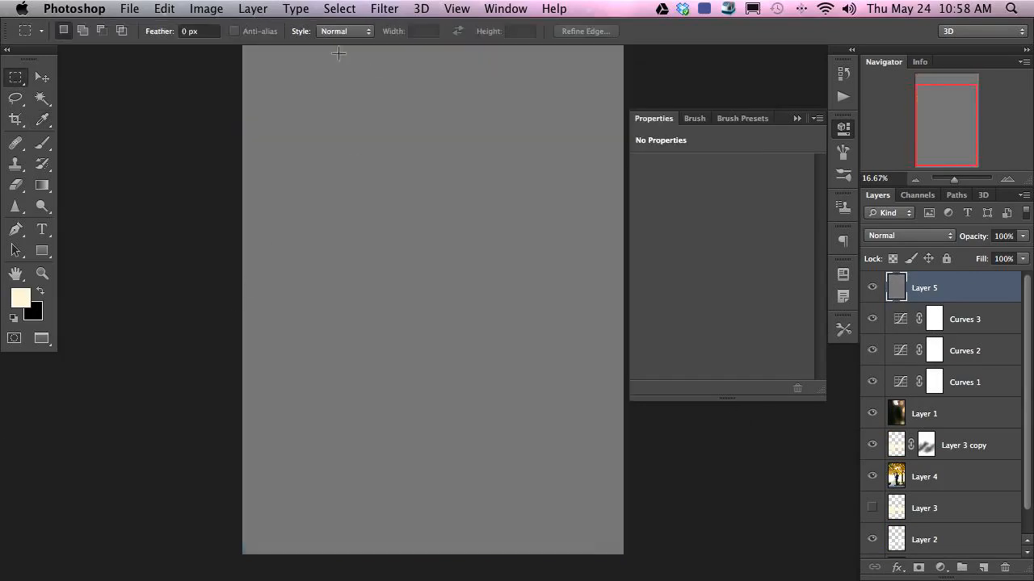
click(384, 8)
mouse_move(420, 227)
click(626, 226)
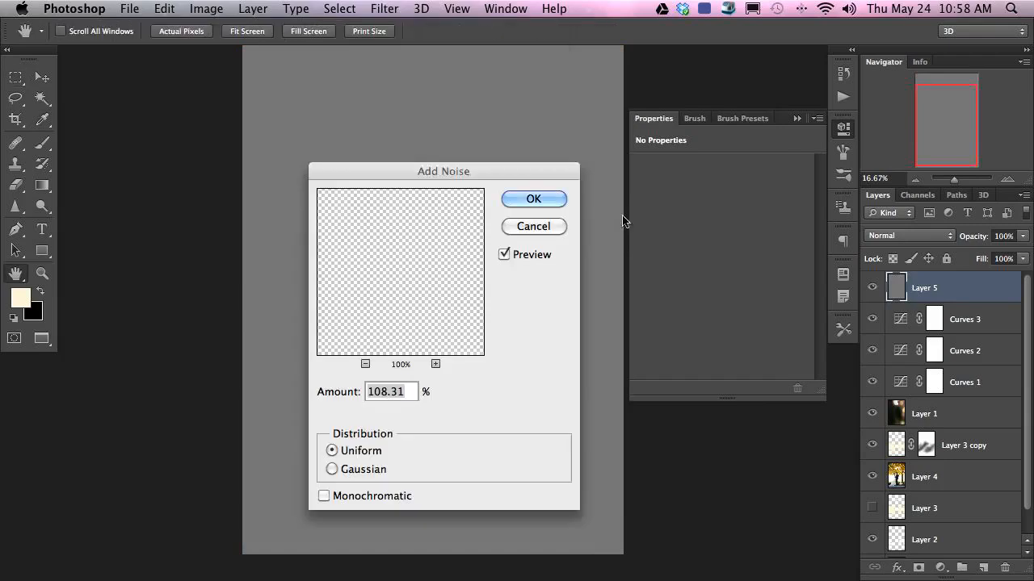
click(537, 201)
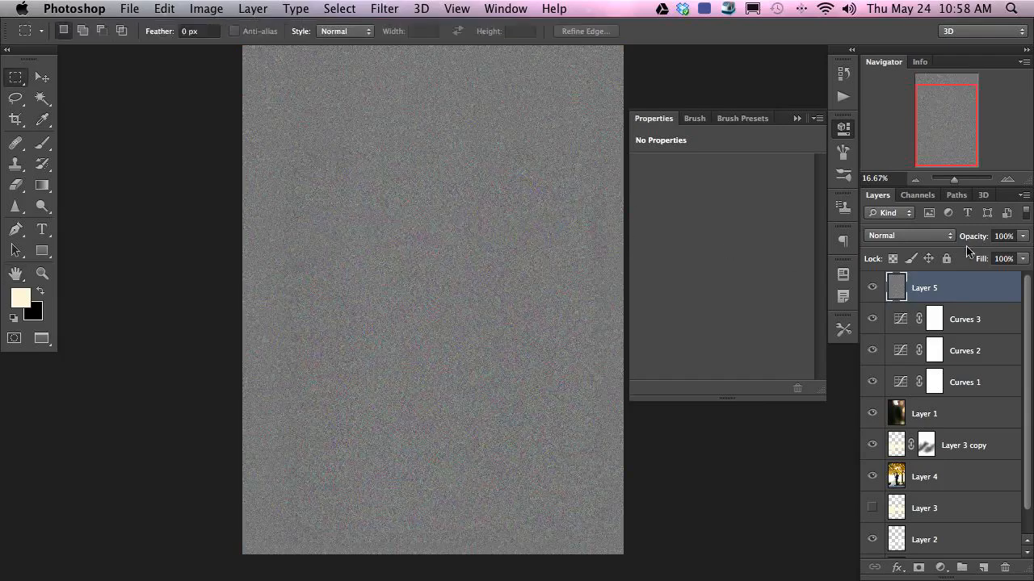
Set Layer 5's noise to 30% opacity and the Soft Light blend mode.
key(v)
key(3)
click(933, 237)
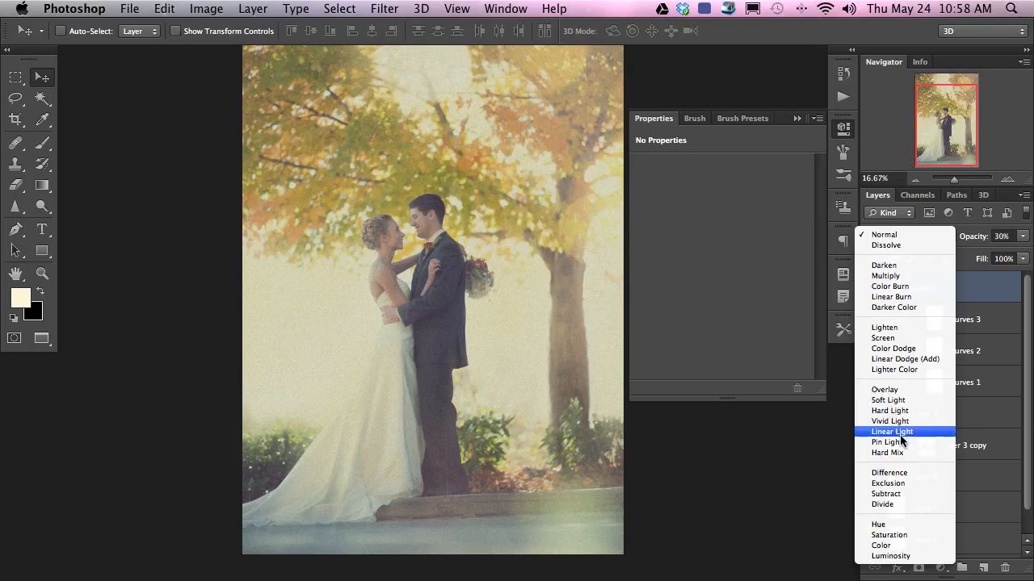
click(889, 401)
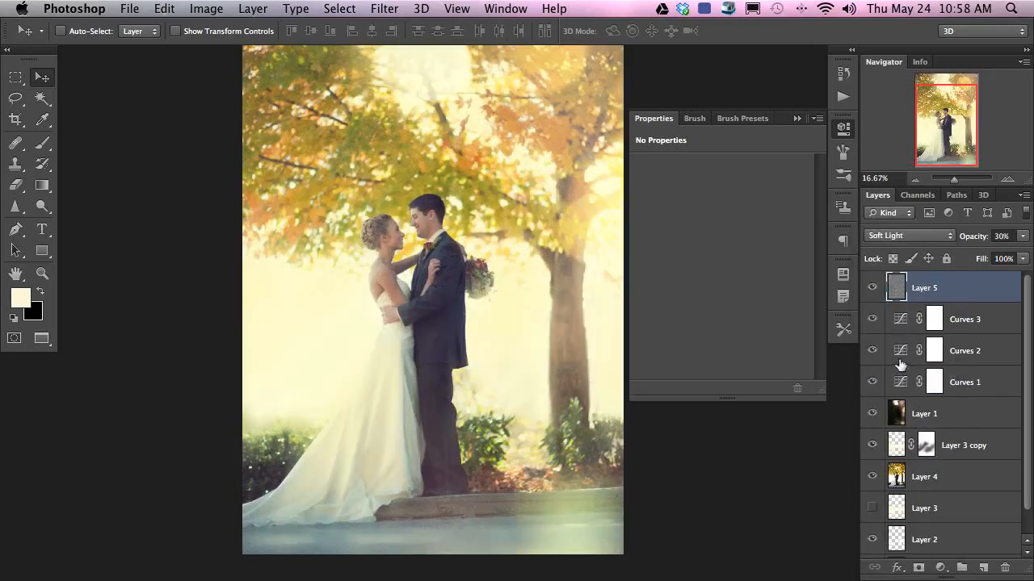
Examine the noise grain up close on the couple, the dress and the foreground.
key(super+plus)
key(super+plus)
key(super+plus)
key(super+plus)
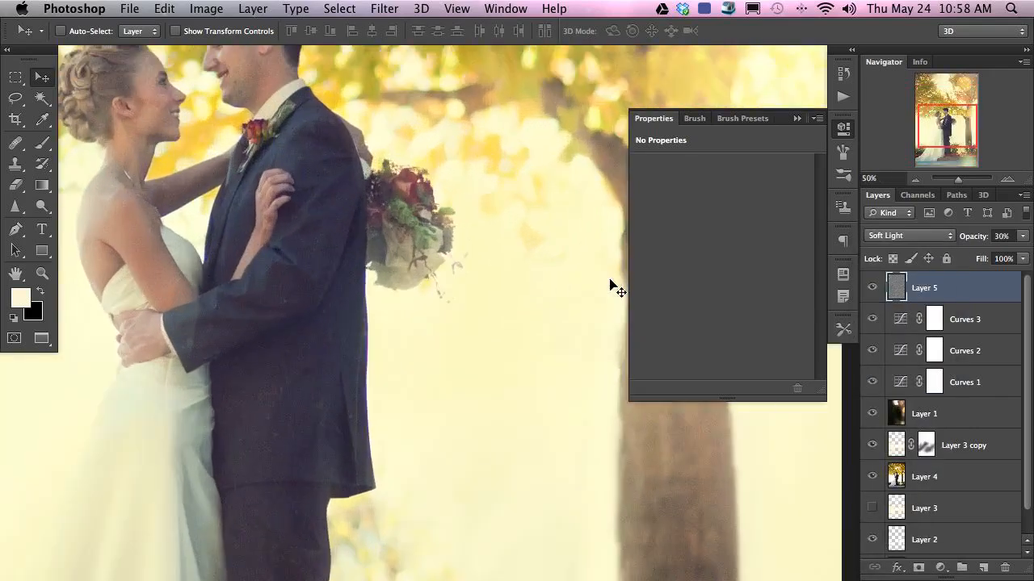
drag(196, 429, 366, 213)
key(super+minus)
drag(565, 294, 249, 334)
key(super+minus)
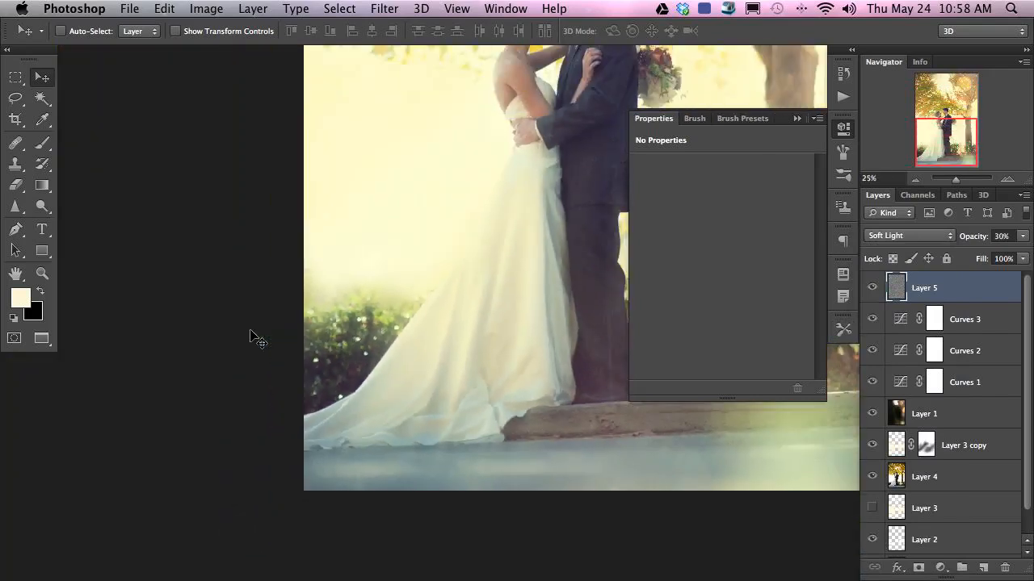
drag(633, 323, 422, 374)
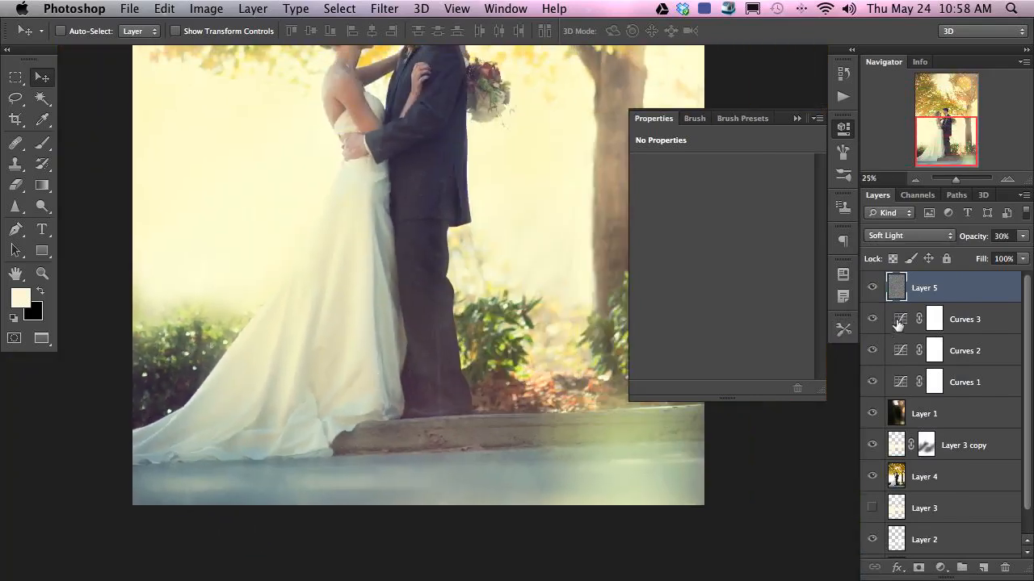
Group Layer 5 with the three Curves layers and compare the photo with and without Layer 1's light overlay.
shift+click(989, 375)
key(super+g)
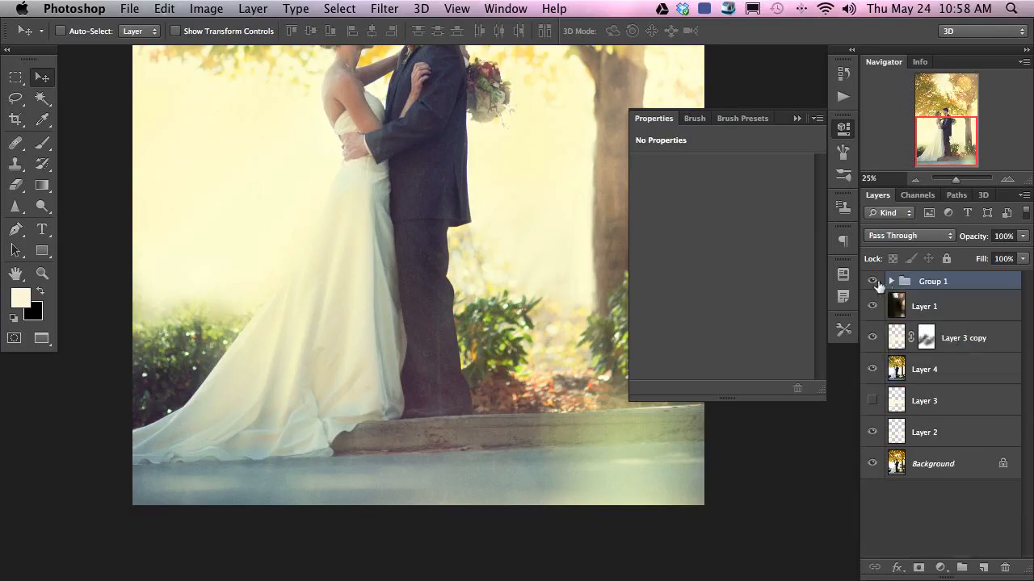
click(872, 306)
click(872, 306)
Hide Group 1, Layer 1 and Layer 3 copy, and duplicate Layer 4.
drag(872, 281, 873, 371)
click(872, 369)
click(937, 374)
key(super+j)
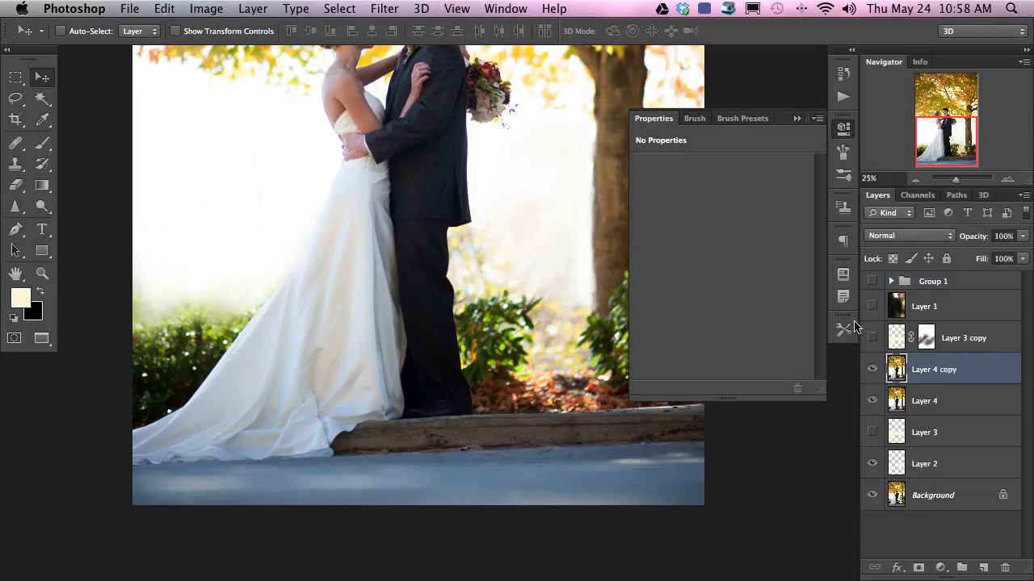
Compare the couple's outlines with and without the liquified Layer 4 and its copy, up close and across the whole photo.
drag(436, 247, 440, 356)
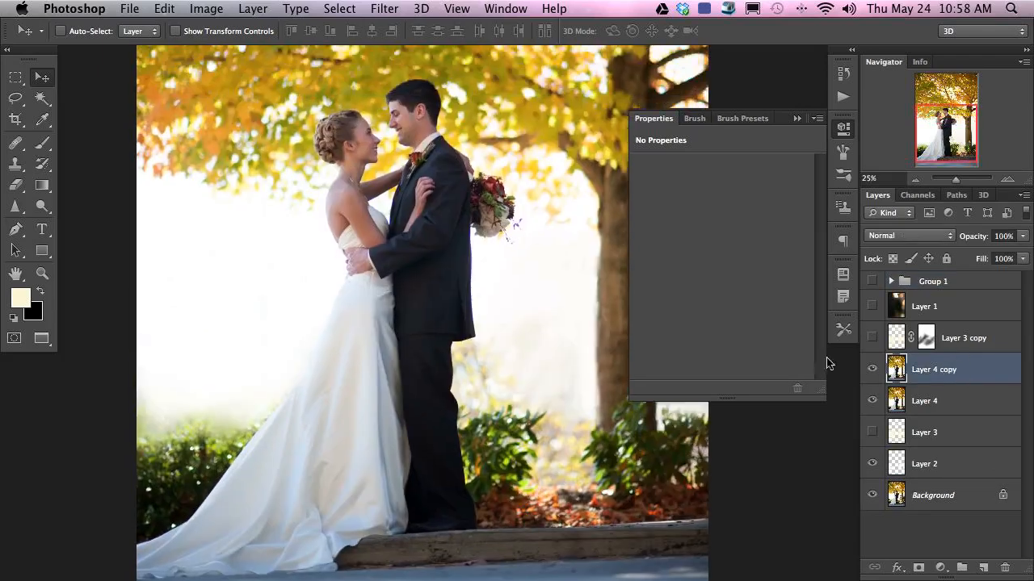
click(872, 369)
click(872, 401)
click(872, 400)
click(872, 401)
click(872, 400)
click(873, 400)
click(873, 401)
click(876, 403)
click(875, 403)
click(874, 370)
key(super+minus)
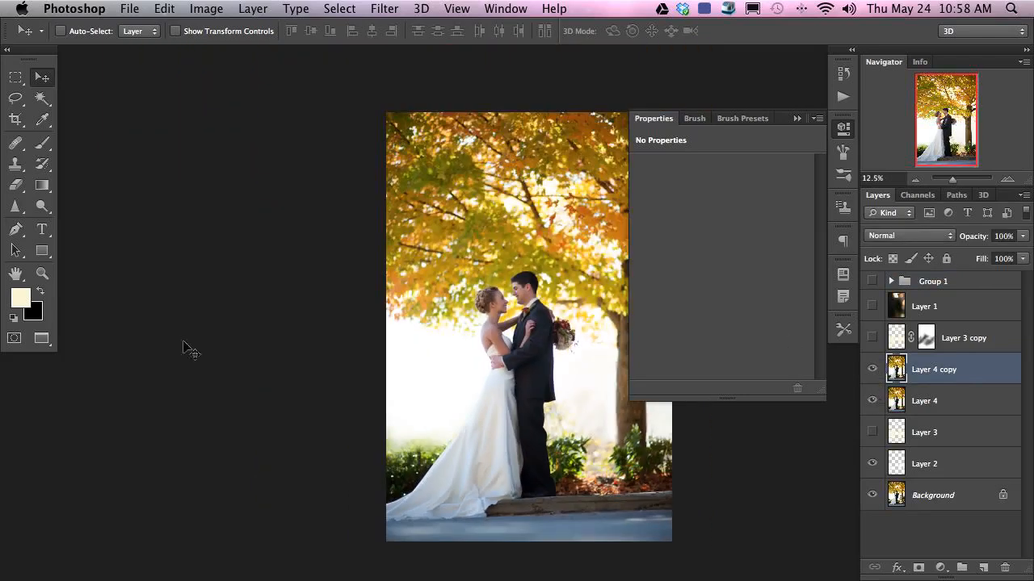
scroll(396, 376, down, 2)
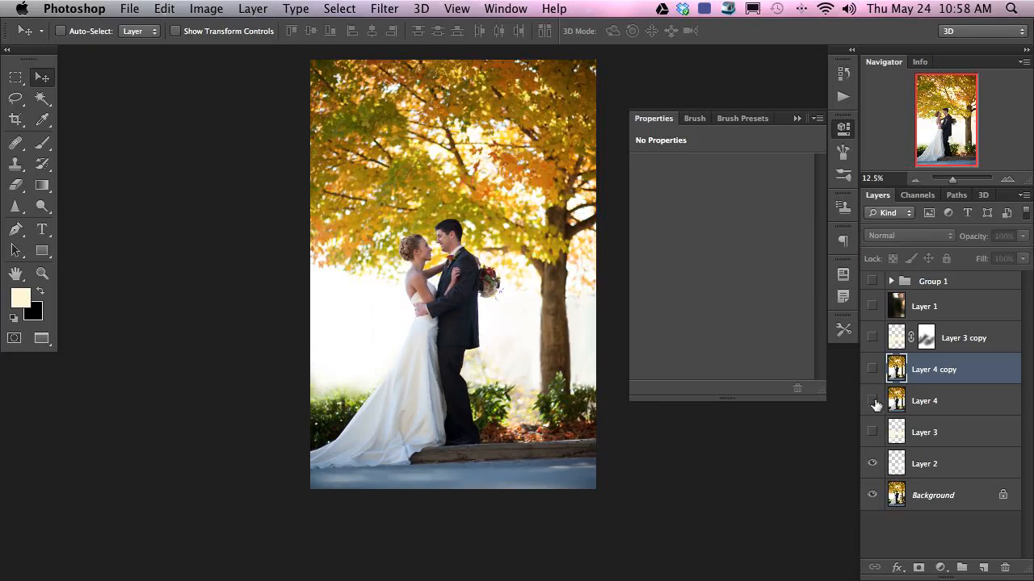
click(872, 370)
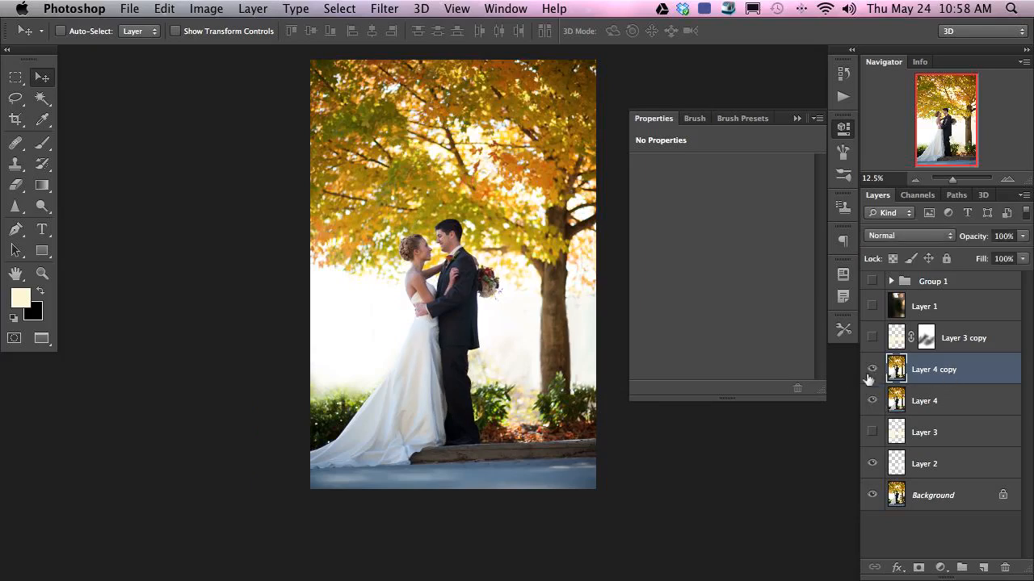
Start a Tilt-Shift blur on Layer 4 copy, centred on the groom's face with a 54 px blur.
key(super+plus)
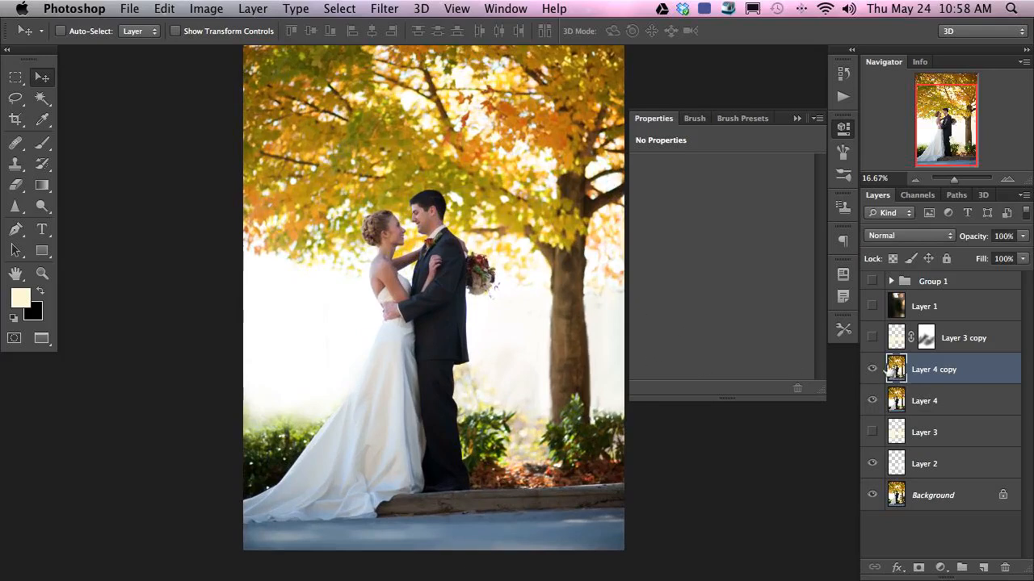
click(383, 9)
mouse_move(430, 196)
click(713, 227)
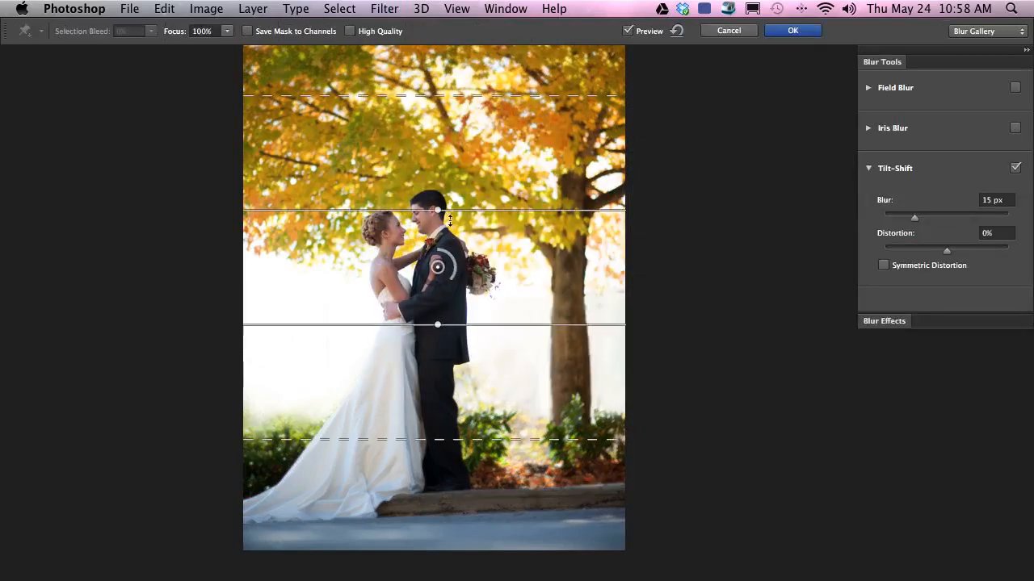
drag(437, 266, 420, 231)
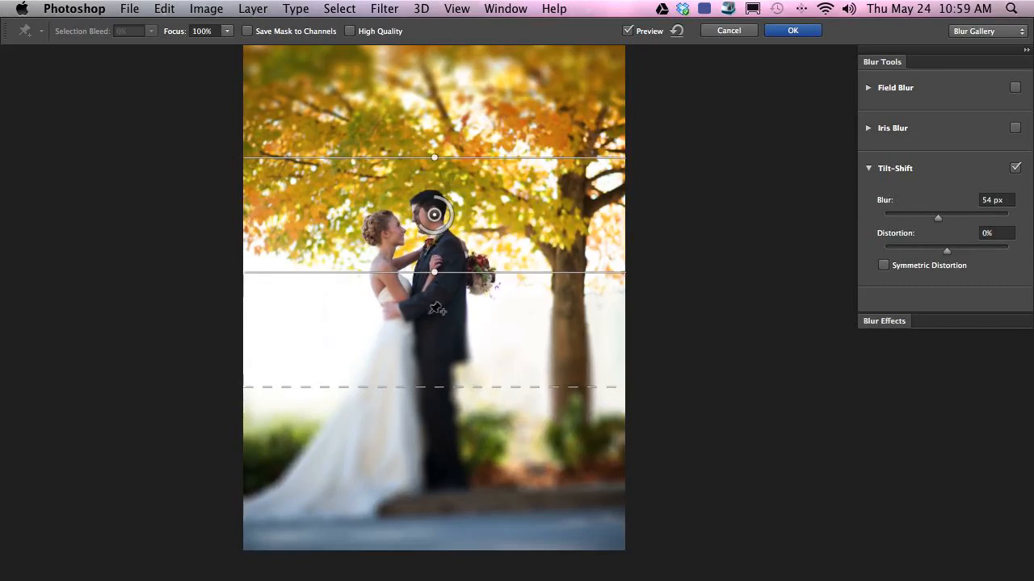
Slant the tilt-shift band slightly and widen its lower fade, discarding an extra blur pin placed on the groom's jacket.
drag(422, 279, 445, 322)
drag(477, 377, 575, 424)
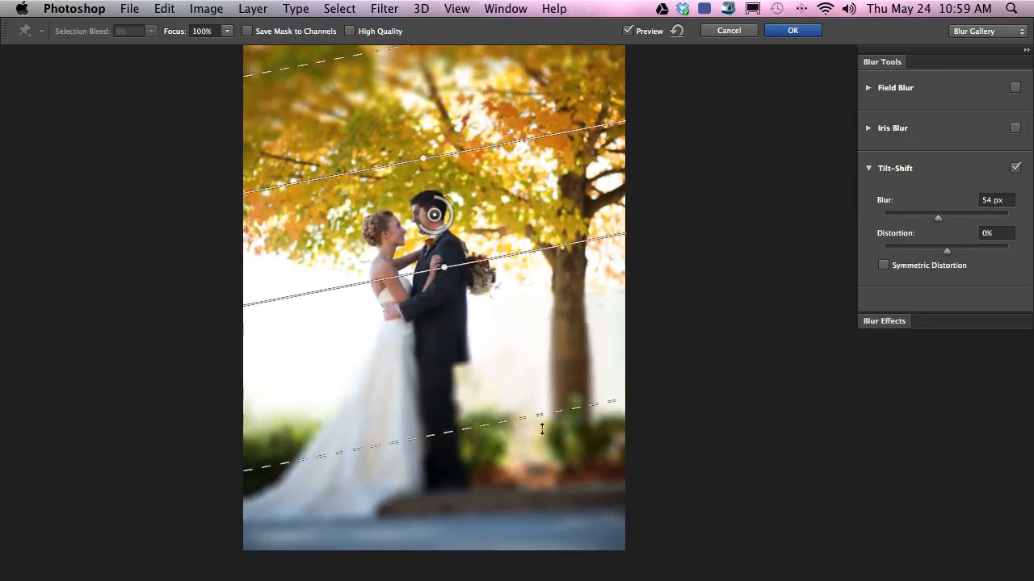
scroll(360, 81, up, 3)
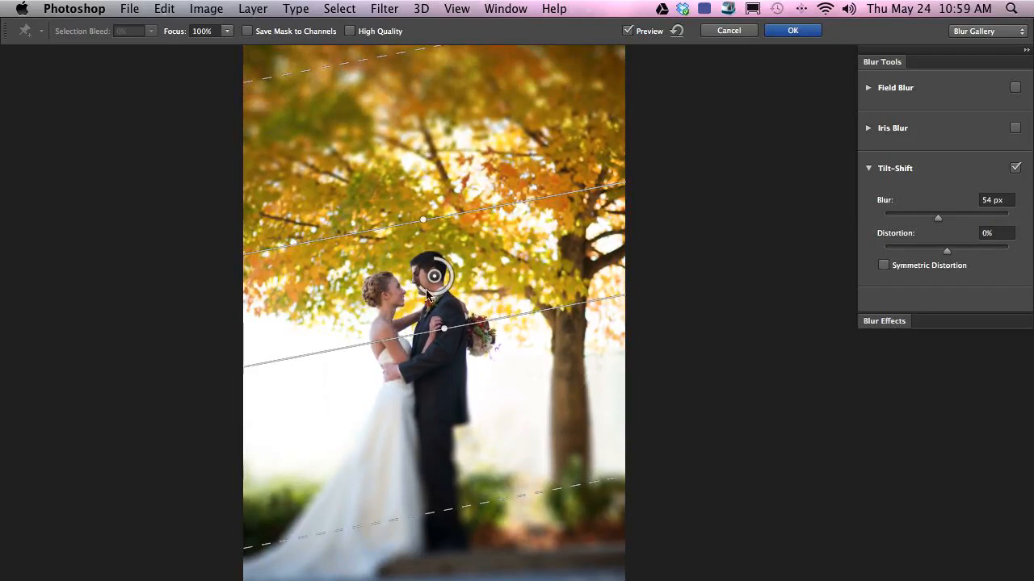
click(447, 342)
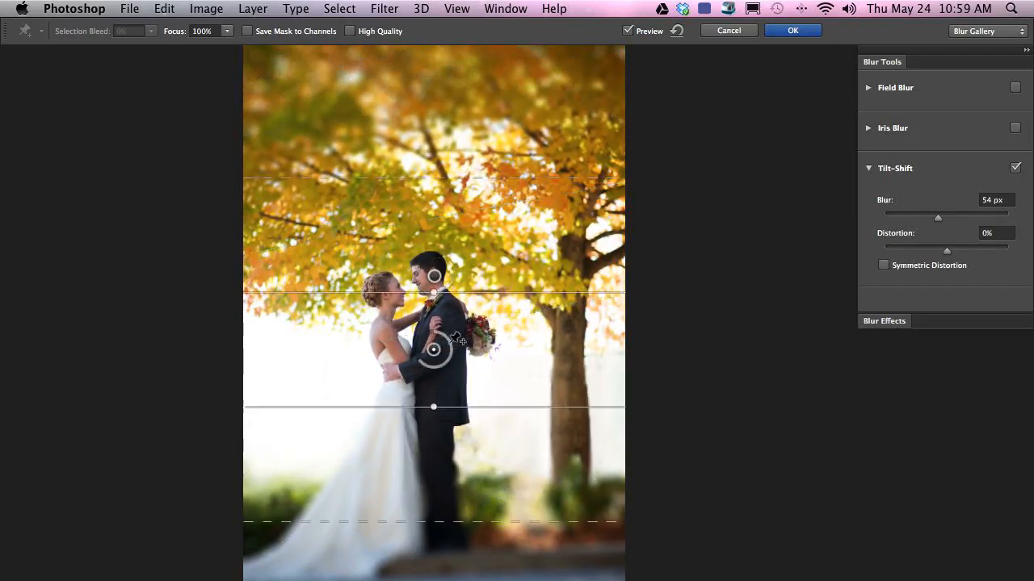
key(BackSpace)
Rotate the tilt-shift band to vertical, widen its sharp zone around the couple and apply the blur.
drag(445, 331, 524, 277)
drag(376, 276, 328, 276)
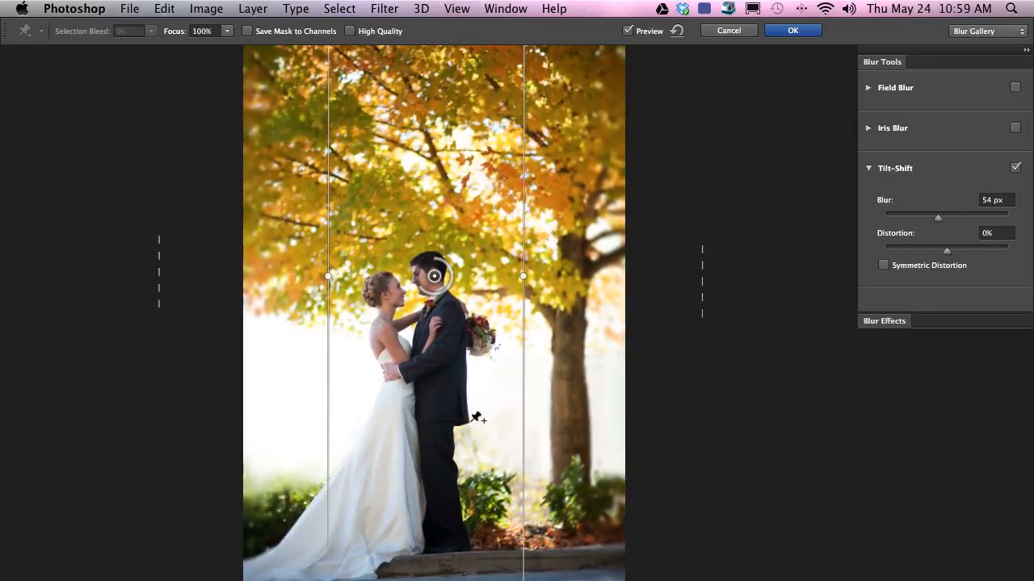
key(Return)
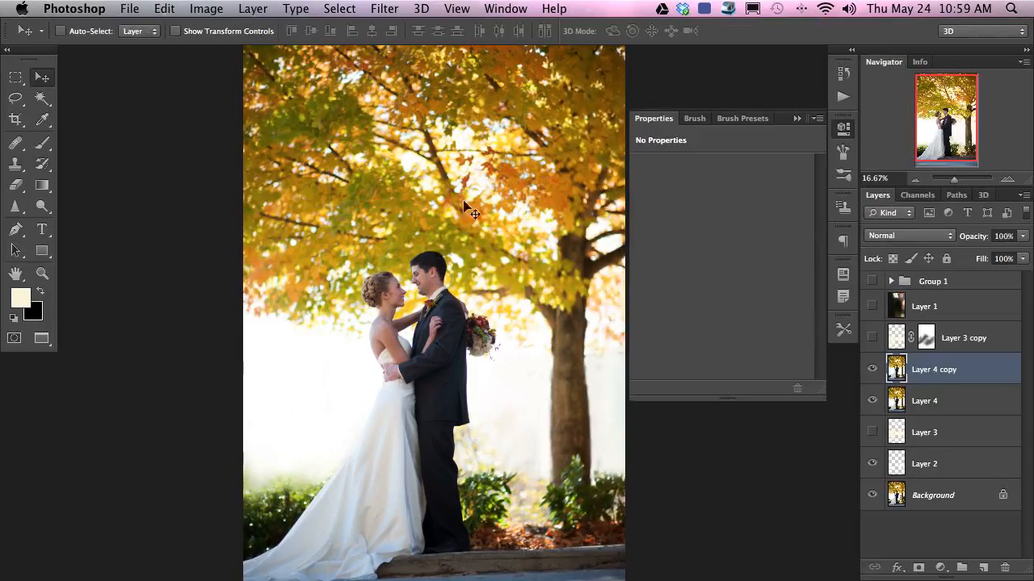
Start an Iris Blur on Layer 4 copy, centred on the groom's face, with a smaller sharp zone and the ellipse slanted diagonally.
click(395, 9)
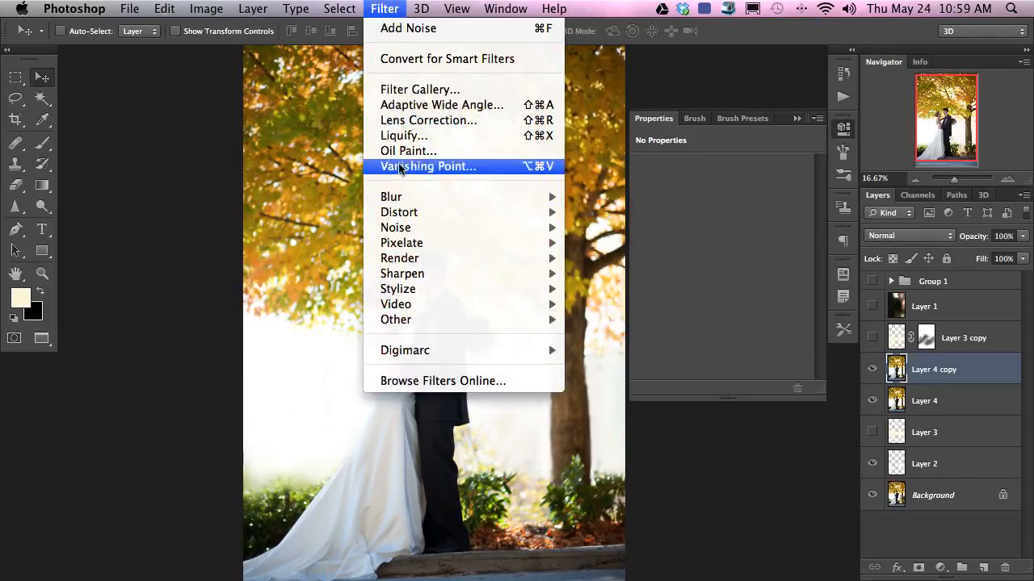
mouse_move(476, 202)
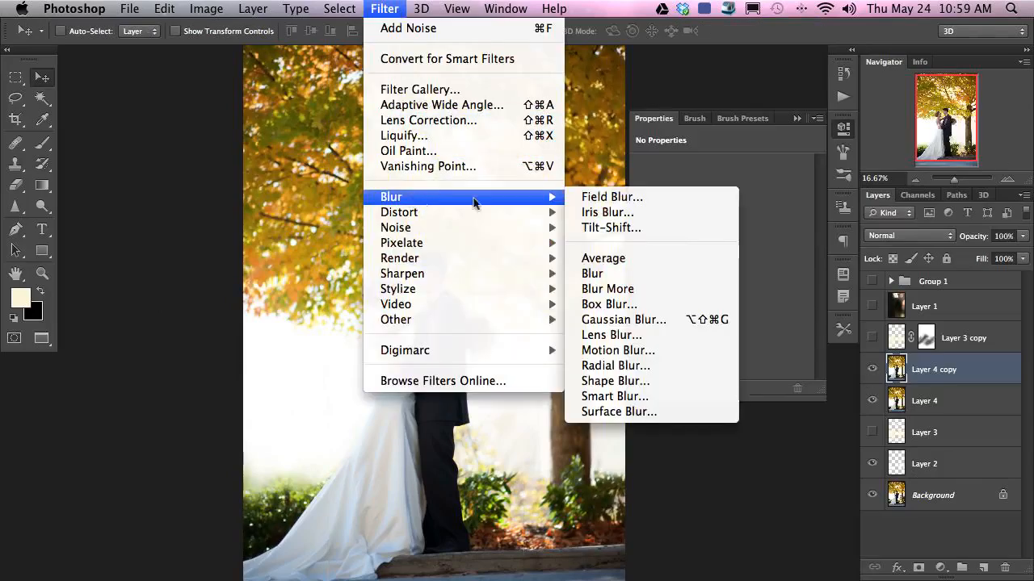
click(650, 212)
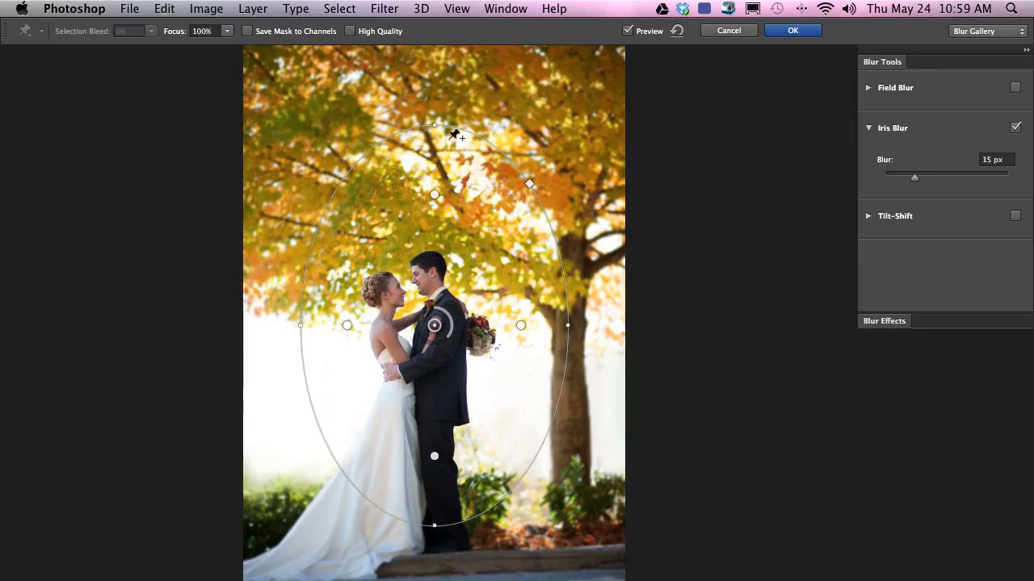
drag(432, 196, 433, 274)
drag(437, 327, 417, 286)
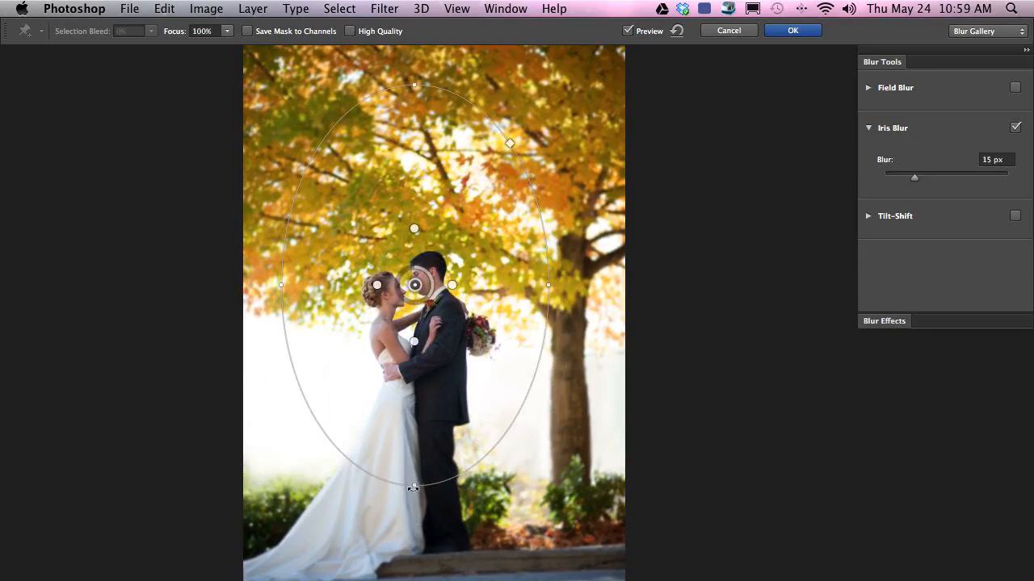
drag(398, 489, 651, 420)
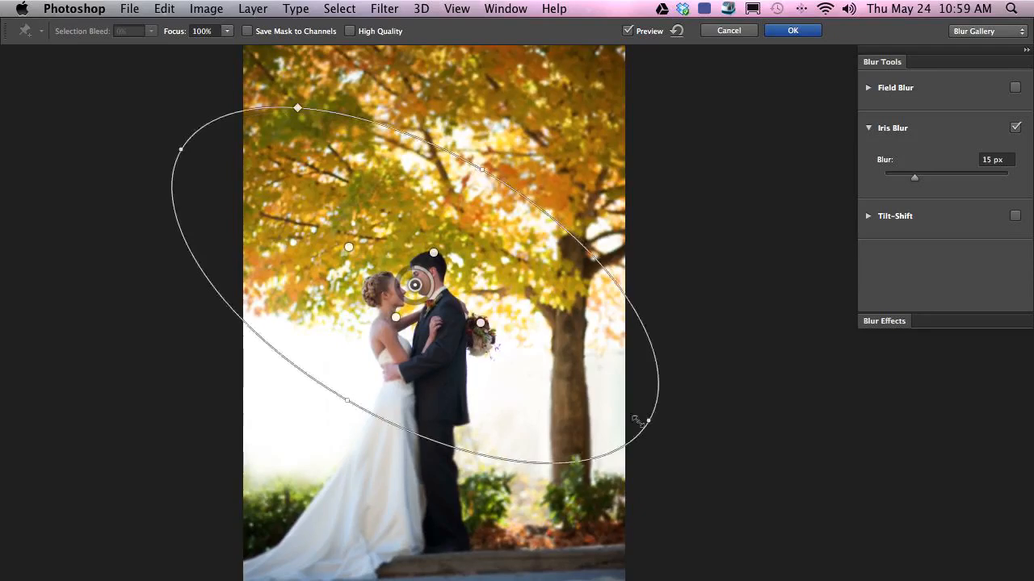
Raise the iris blur to 38 px and enlarge the slanted ellipse and its sharp zone.
click(923, 177)
drag(928, 183, 937, 183)
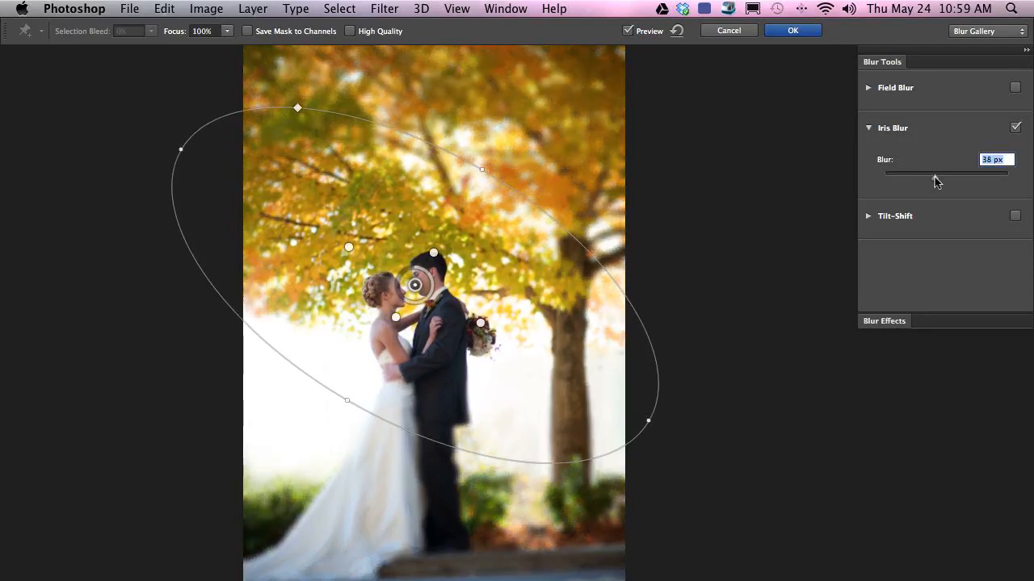
drag(435, 255, 436, 251)
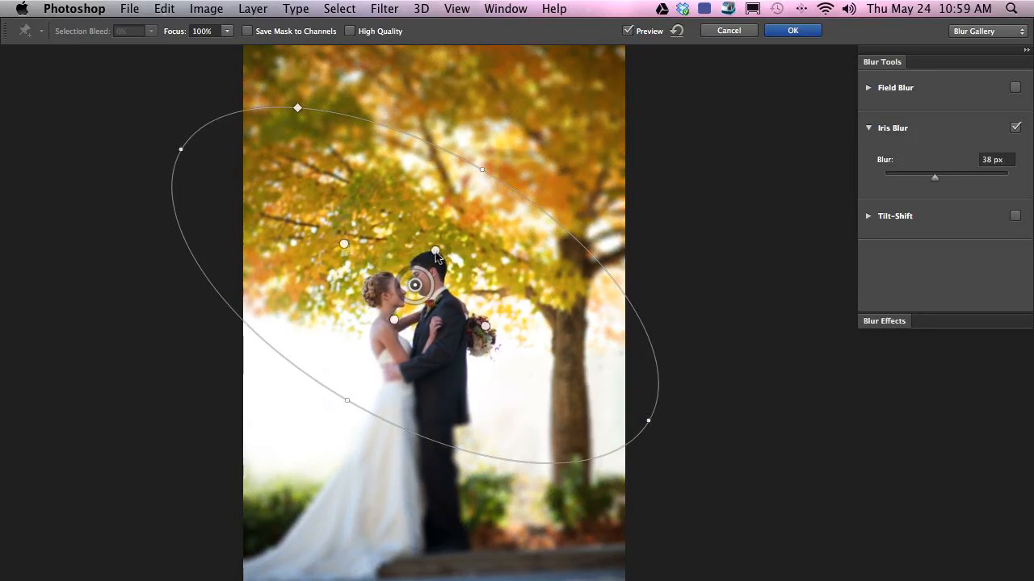
drag(180, 149, 161, 138)
drag(482, 170, 511, 133)
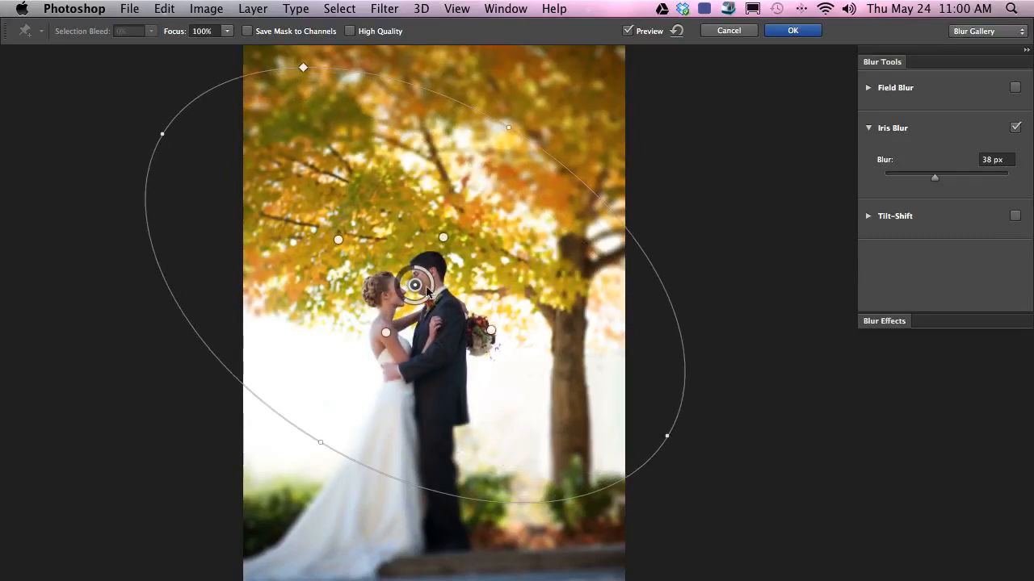
Shift the iris centre between the couple's faces and set the blur to 81 px, after trying 27 px.
drag(414, 284, 403, 293)
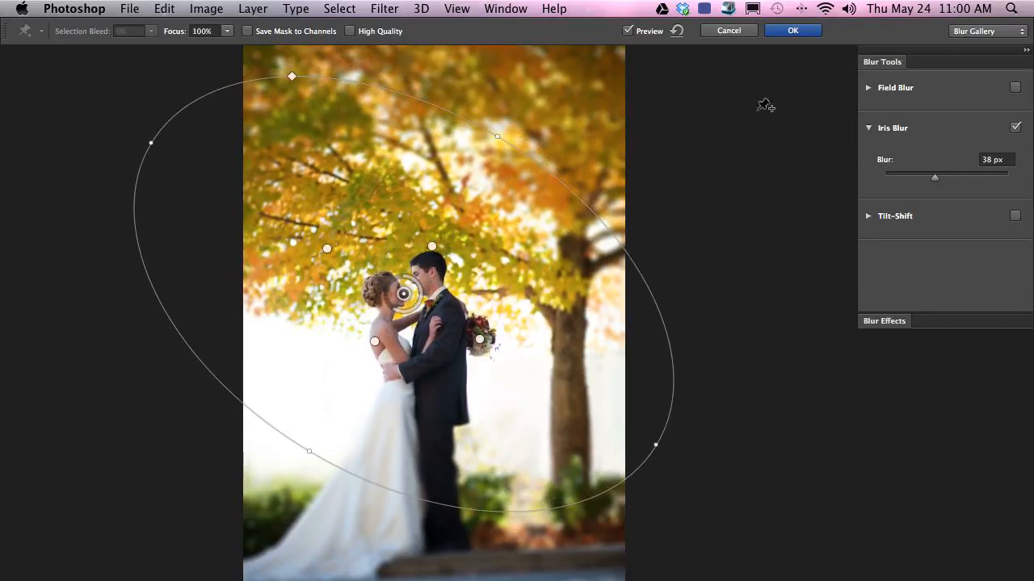
drag(930, 179, 926, 179)
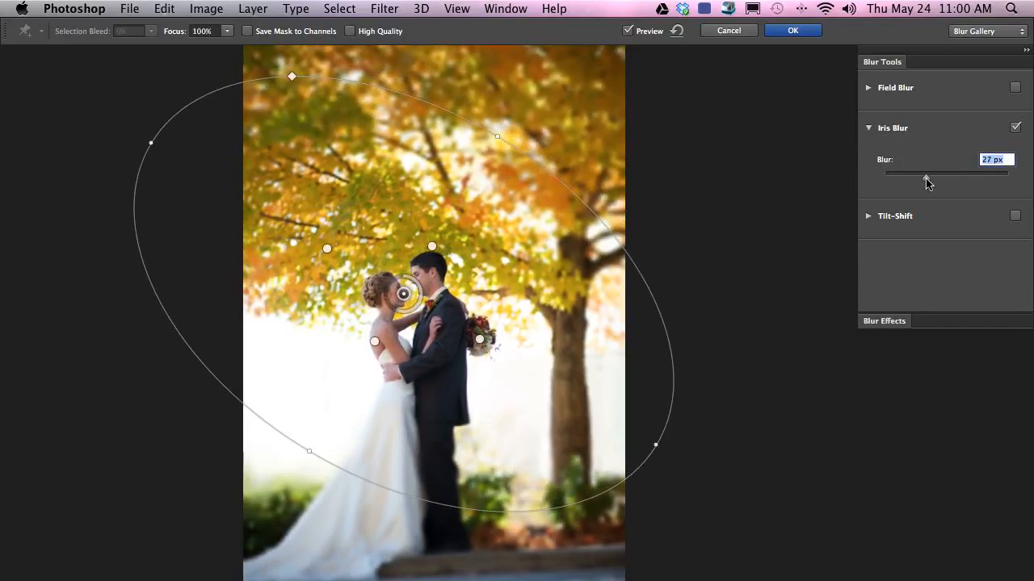
scroll(501, 394, down, 3)
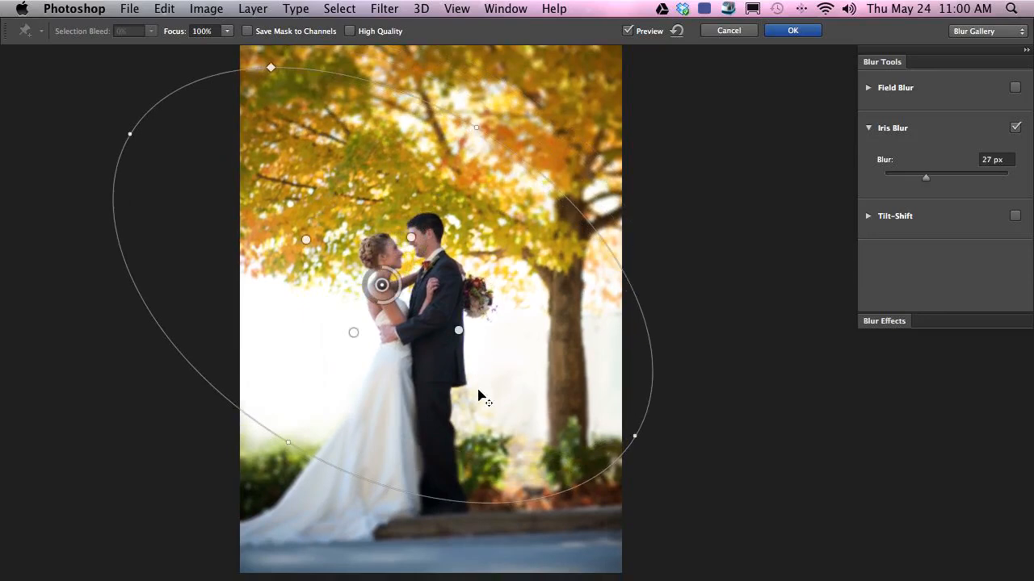
click(942, 177)
click(944, 178)
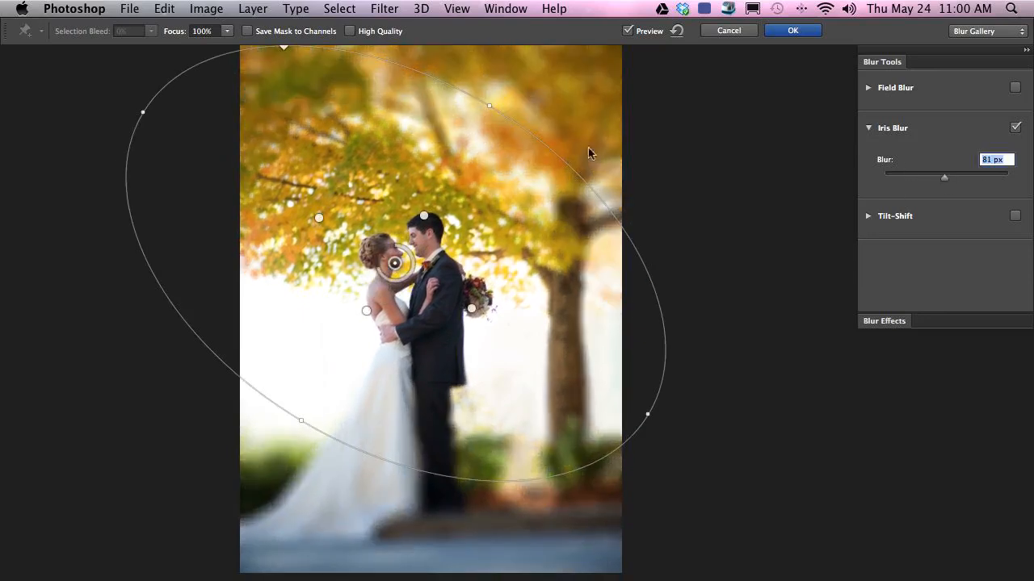
Widen the iris blur's sharp zone around the couple, enlarge the ellipse beyond the photo's edges and slightly adjust its roundness.
drag(507, 236, 483, 300)
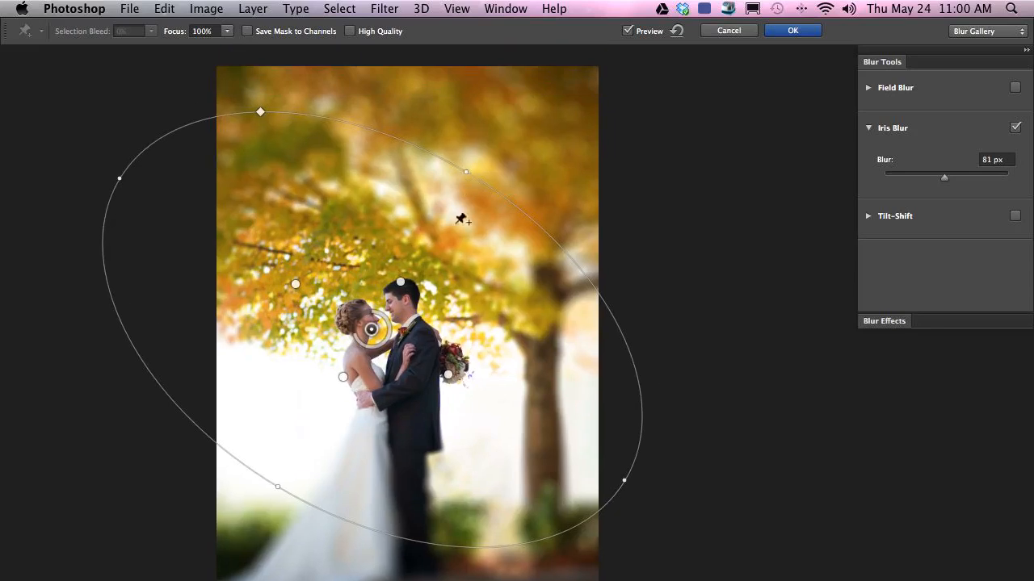
drag(402, 283, 437, 242)
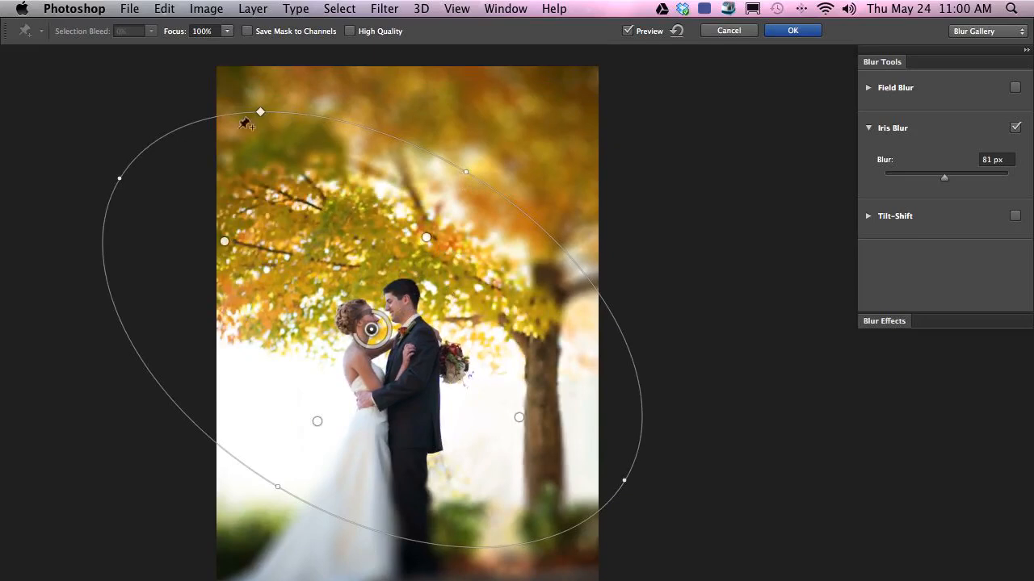
drag(468, 169, 490, 129)
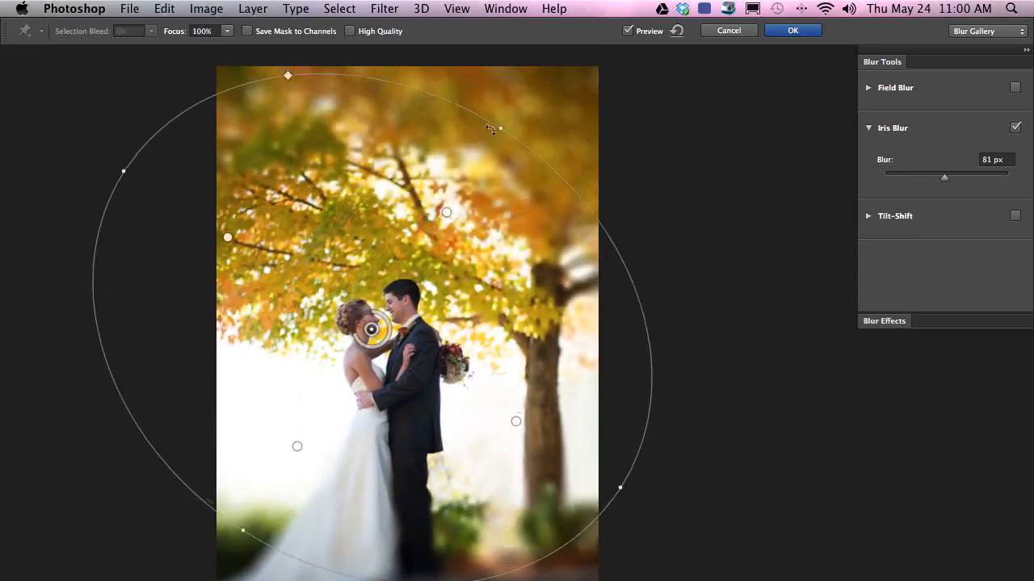
drag(121, 171, 78, 159)
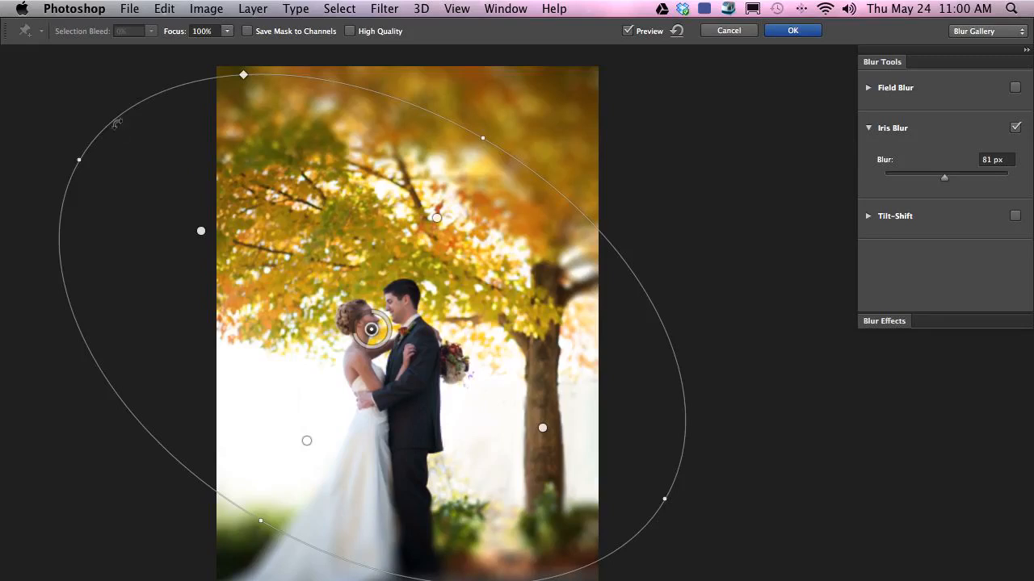
drag(121, 117, 92, 86)
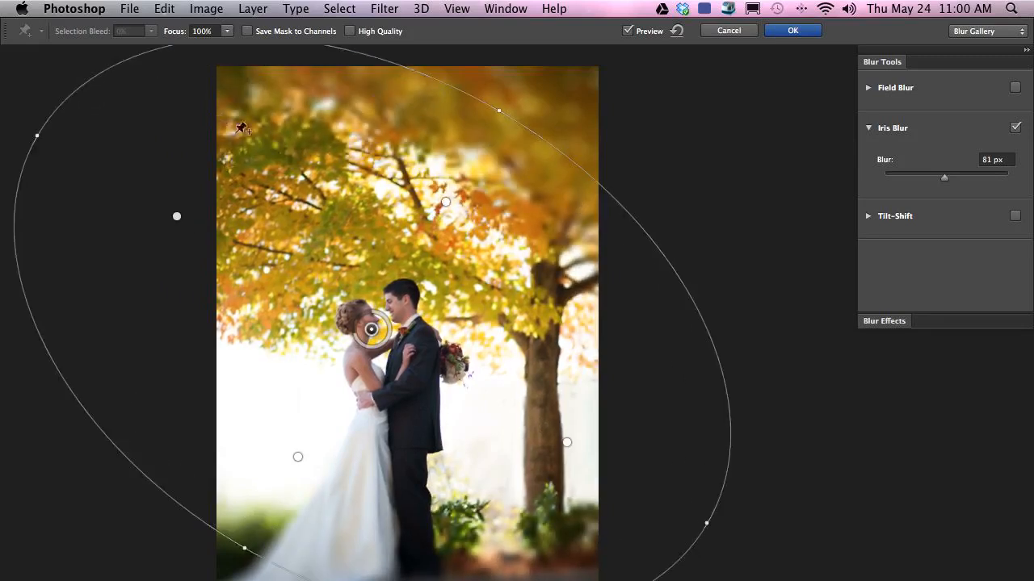
scroll(234, 133, up, 2)
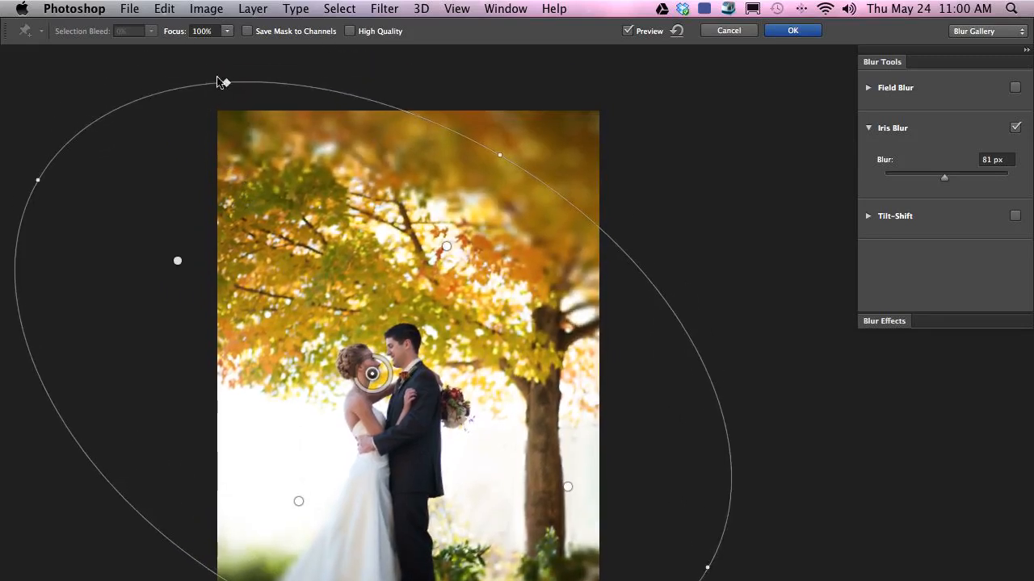
scroll(224, 130, up, 3)
mouse_move(226, 150)
mouse_down()
mouse_move(208, 97)
mouse_move(201, 191)
mouse_move(208, 122)
mouse_move(209, 154)
mouse_up()
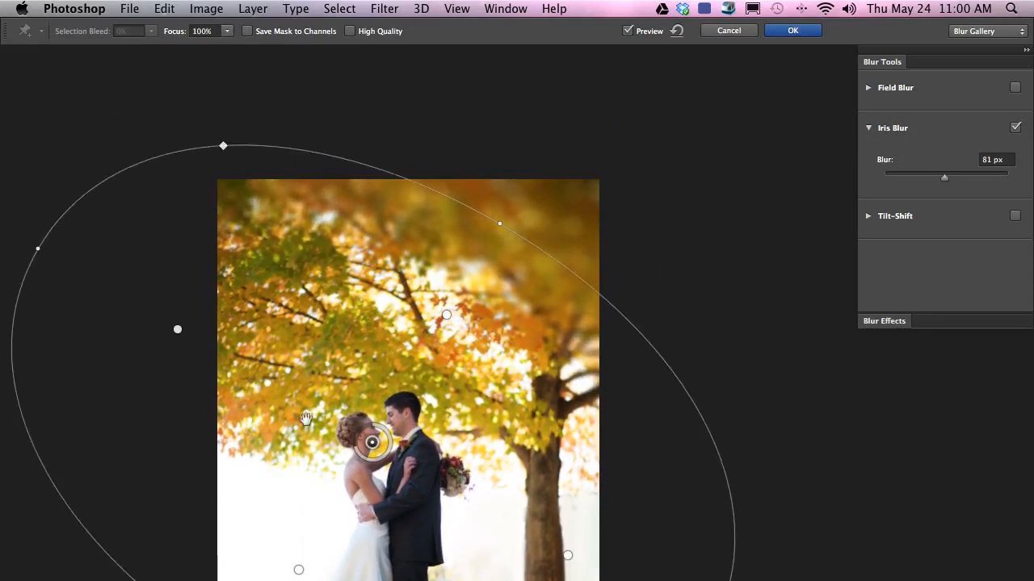
drag(305, 418, 296, 240)
key(ctrl+minus)
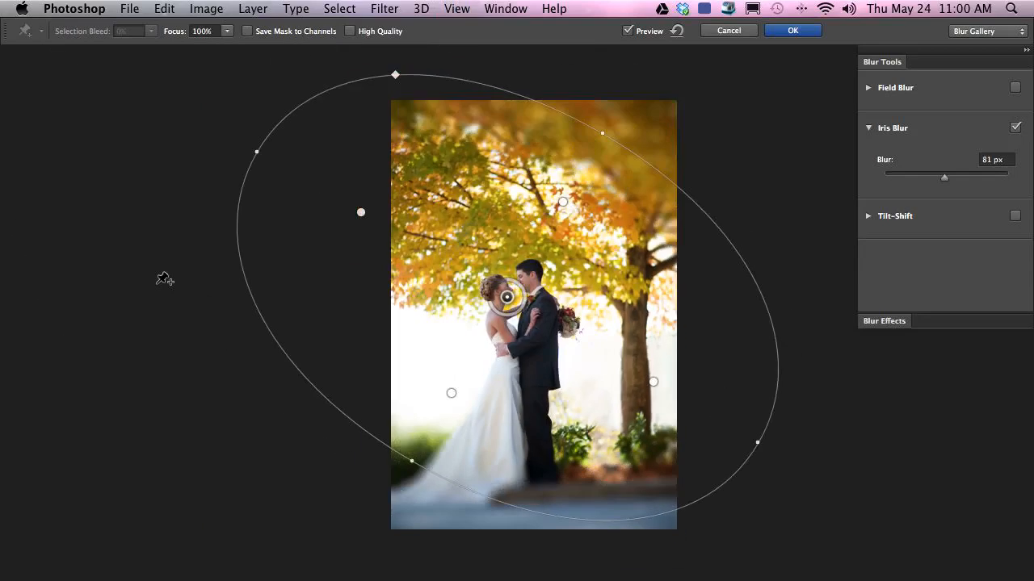
Move the iris centre up to the groom's head, shrink the ellipse and its sharp zone, and set the blur to 34 px.
drag(574, 347, 481, 284)
drag(556, 368, 508, 243)
drag(517, 296, 492, 350)
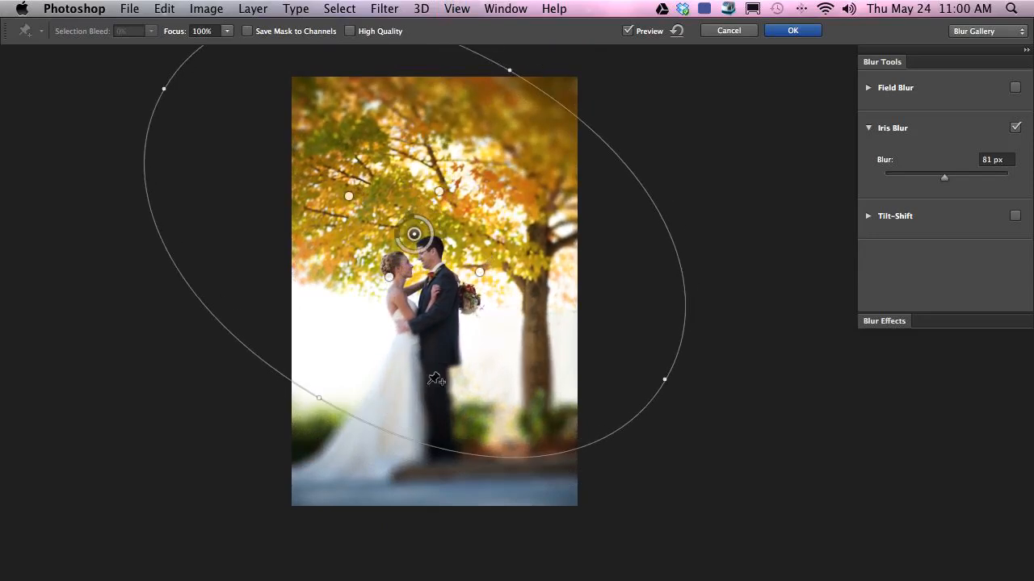
drag(587, 443, 575, 424)
mouse_move(945, 185)
mouse_down()
mouse_move(924, 183)
mouse_move(933, 180)
mouse_up()
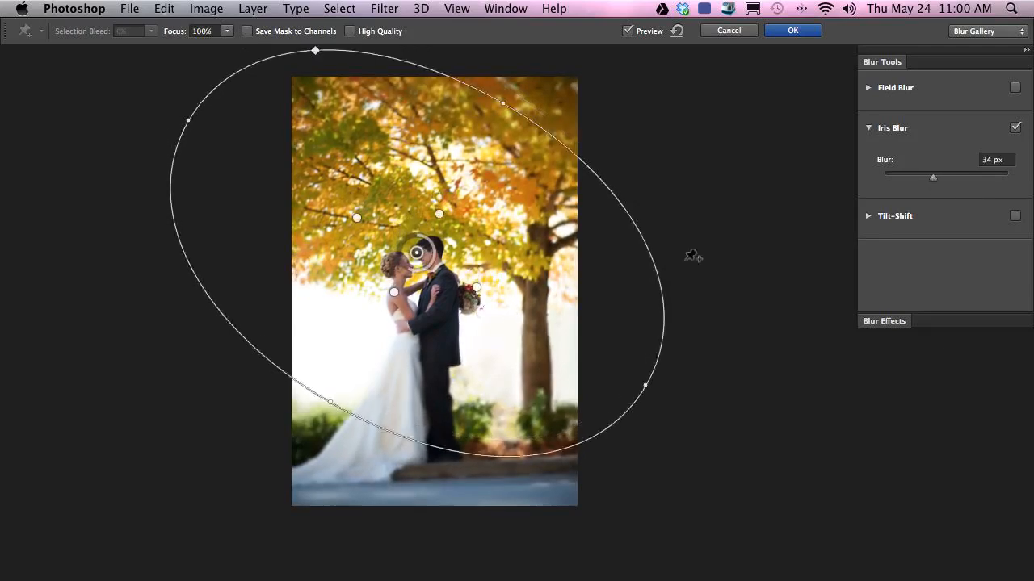
Reposition the iris centre just above the groom's head and set the blur to 67 px.
drag(549, 302, 602, 282)
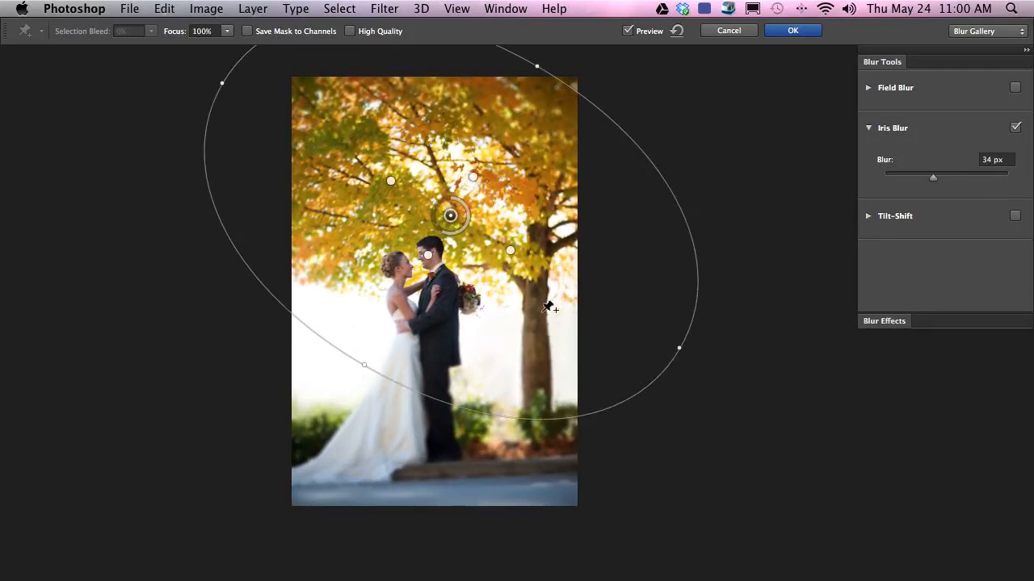
drag(549, 302, 561, 283)
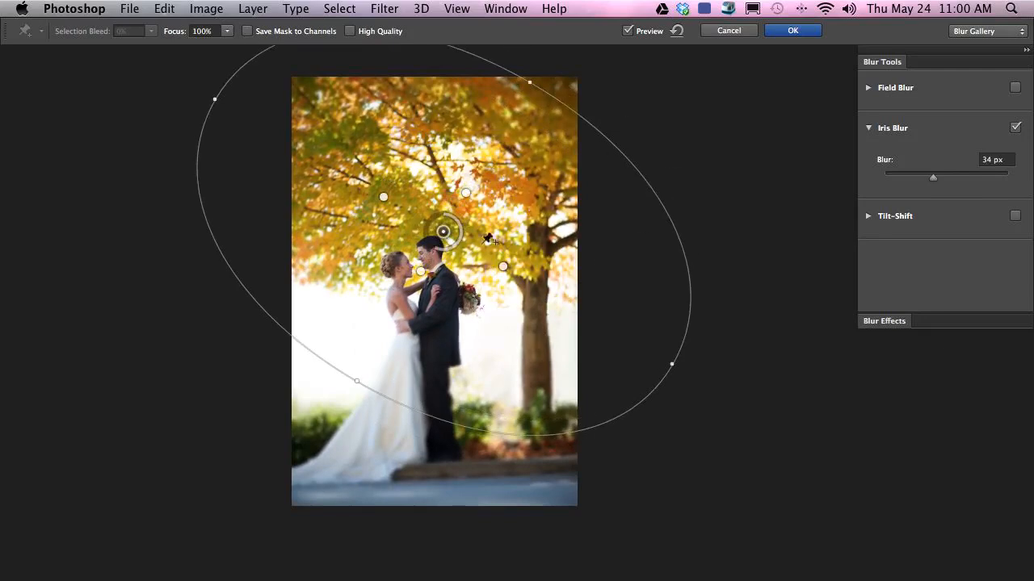
click(950, 179)
drag(951, 178, 941, 179)
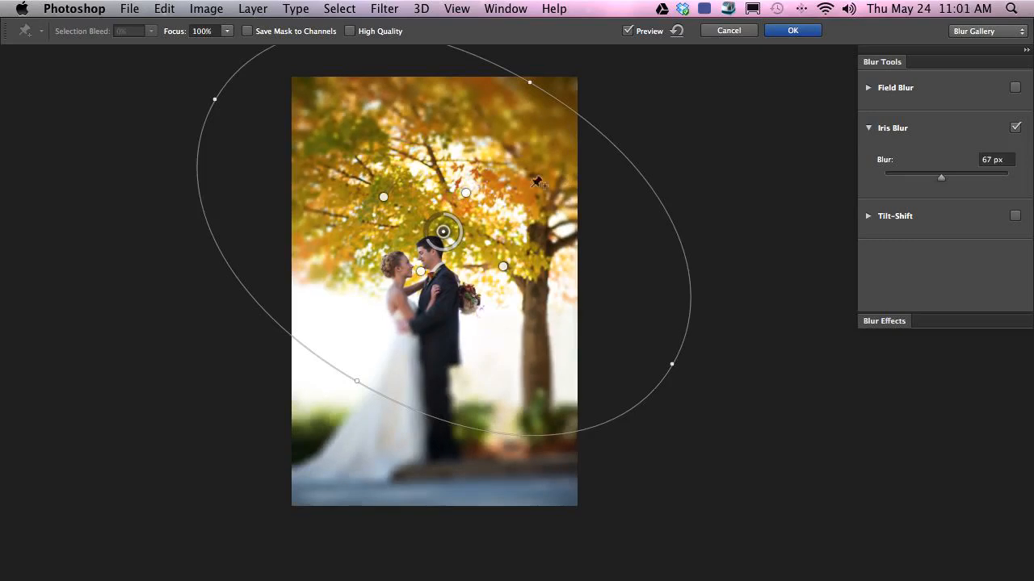
Enlarge the iris ellipse, widen its sharp zone over the tree and the couple's faces, and apply the blur.
drag(673, 364, 687, 385)
drag(538, 87, 555, 74)
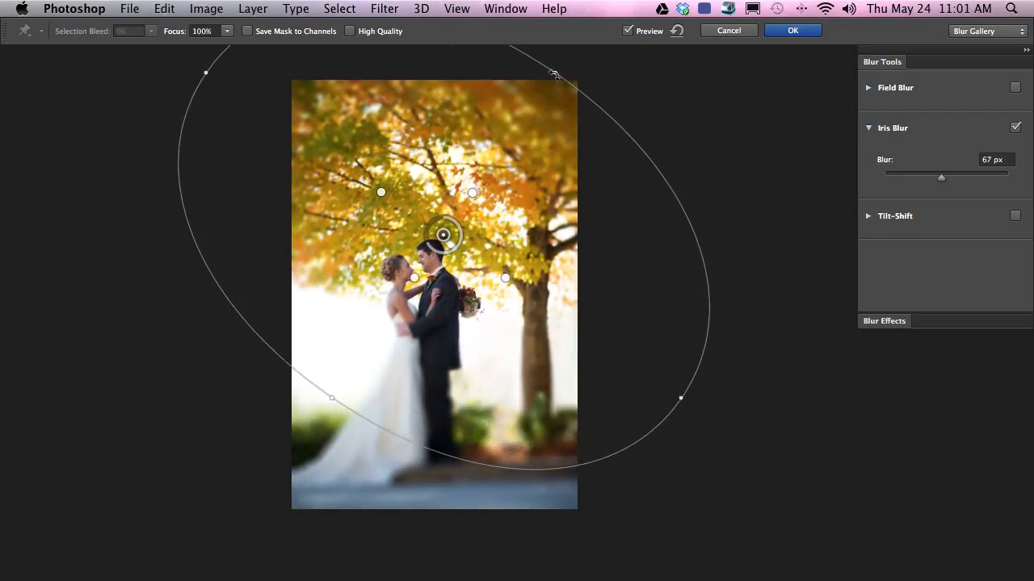
drag(504, 277, 481, 270)
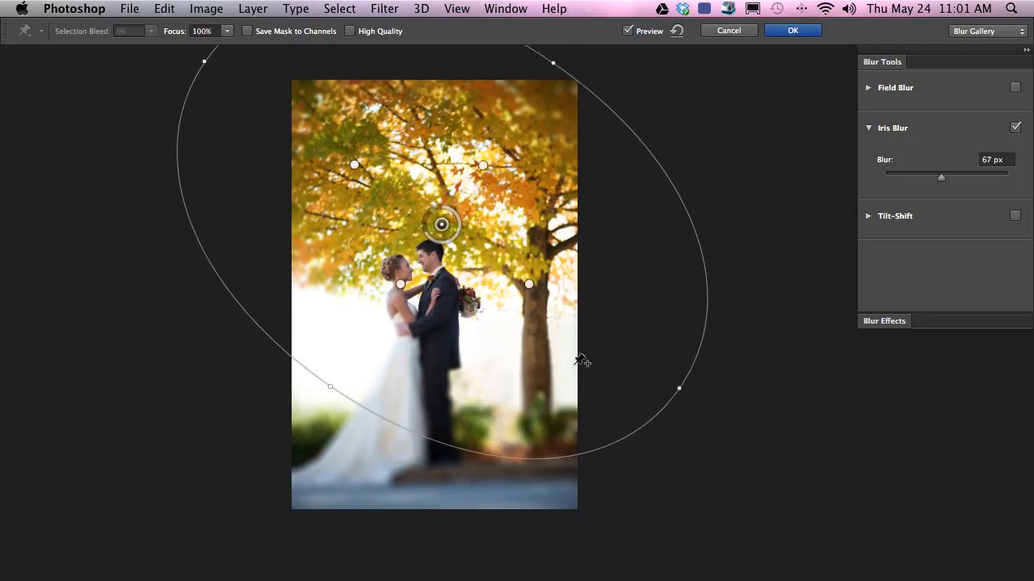
click(788, 31)
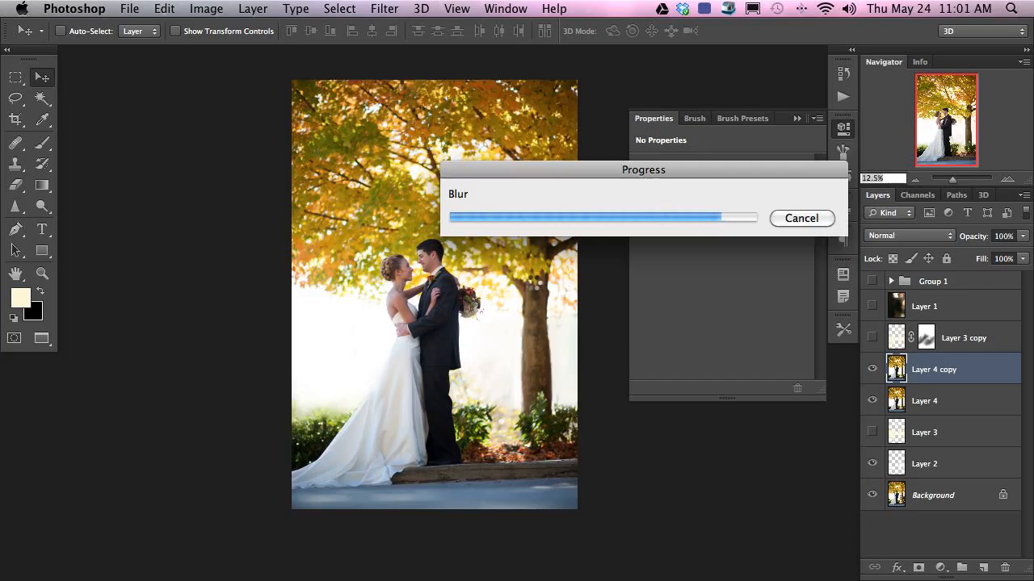
Show Layer 1 and Layer 3 copy again, comparing the photo with and without each glow layer.
drag(872, 338, 874, 313)
click(873, 307)
click(872, 308)
click(872, 337)
click(872, 337)
click(872, 337)
click(872, 339)
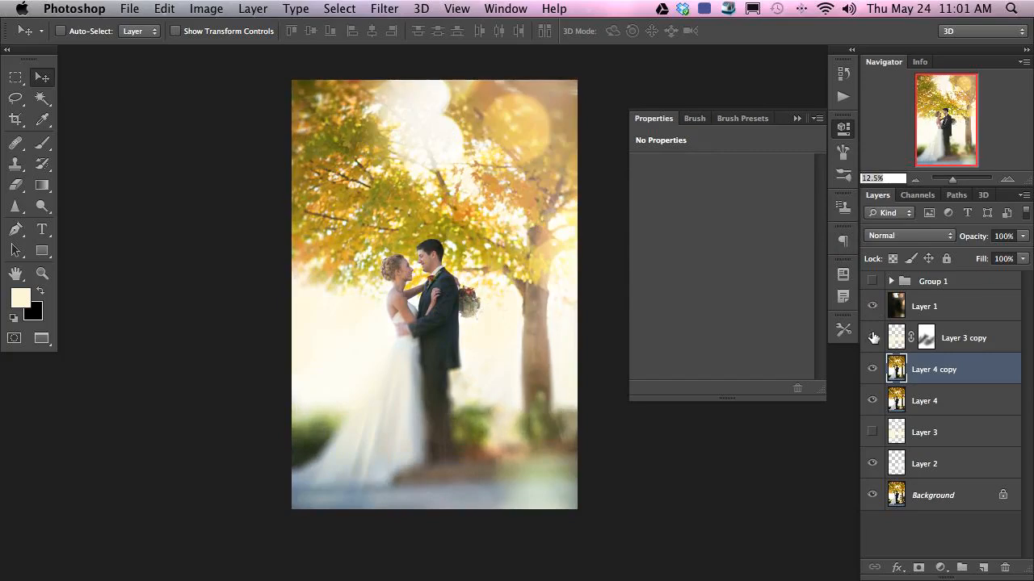
click(873, 339)
click(872, 340)
click(872, 340)
click(872, 339)
click(872, 339)
click(872, 339)
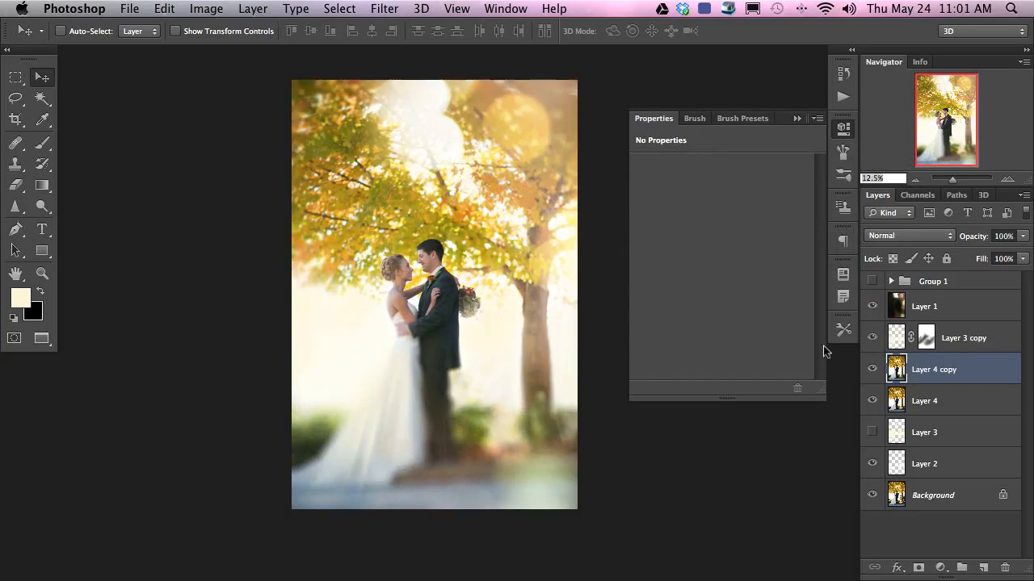
Paint black on Layer 3 copy's mask over the lower part of the bride's dress and show Group 1.
click(927, 337)
key(x)
key(b)
mouse_move(357, 440)
mouse_down()
mouse_move(368, 428)
mouse_move(335, 501)
mouse_move(365, 493)
mouse_move(380, 415)
mouse_move(348, 476)
mouse_up()
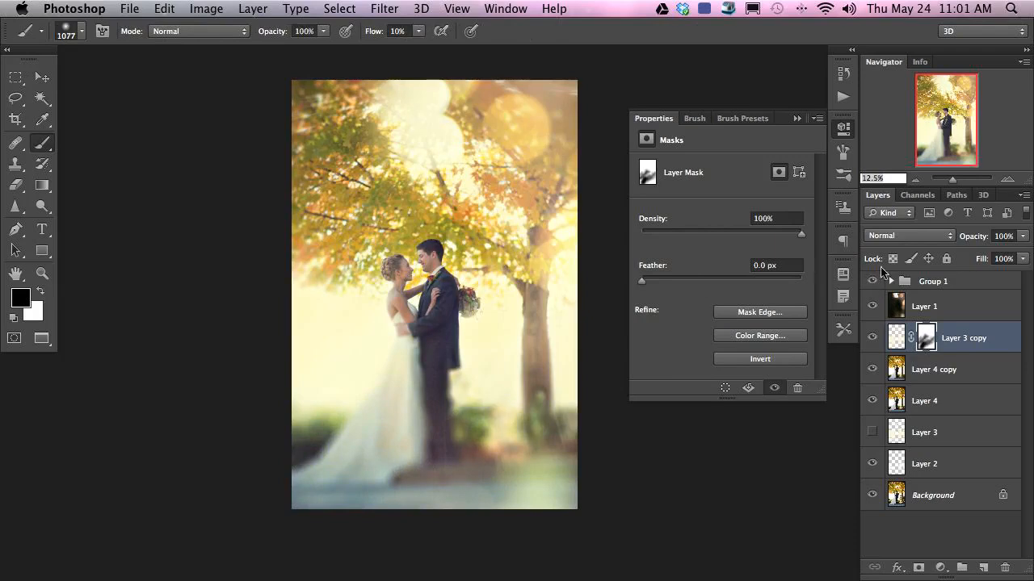
Examine the blurred dress, the grain and the couple's faces up close, with and without Group 1.
key(super+equal)
key(super+equal)
key(super+equal)
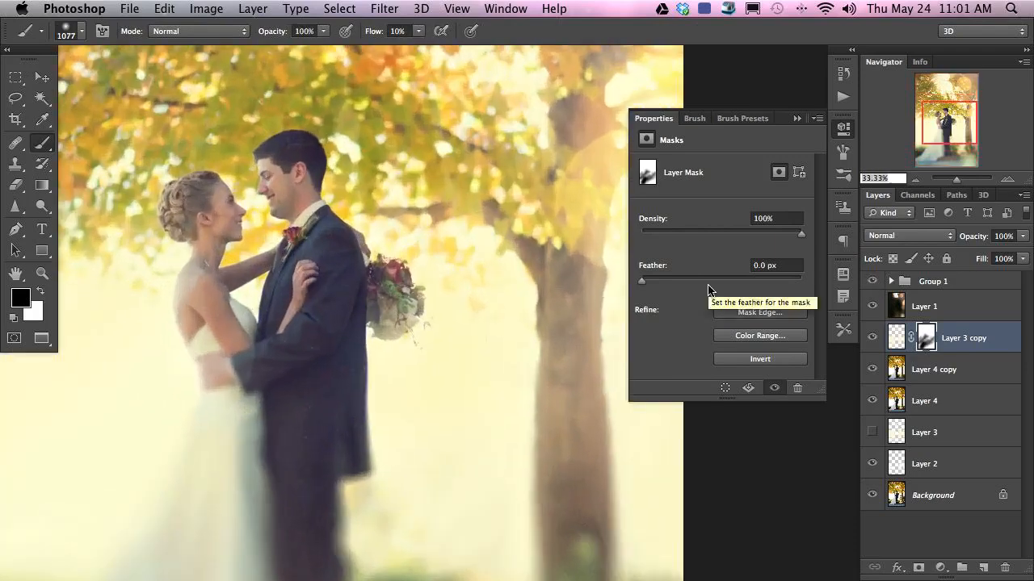
drag(307, 485, 507, 203)
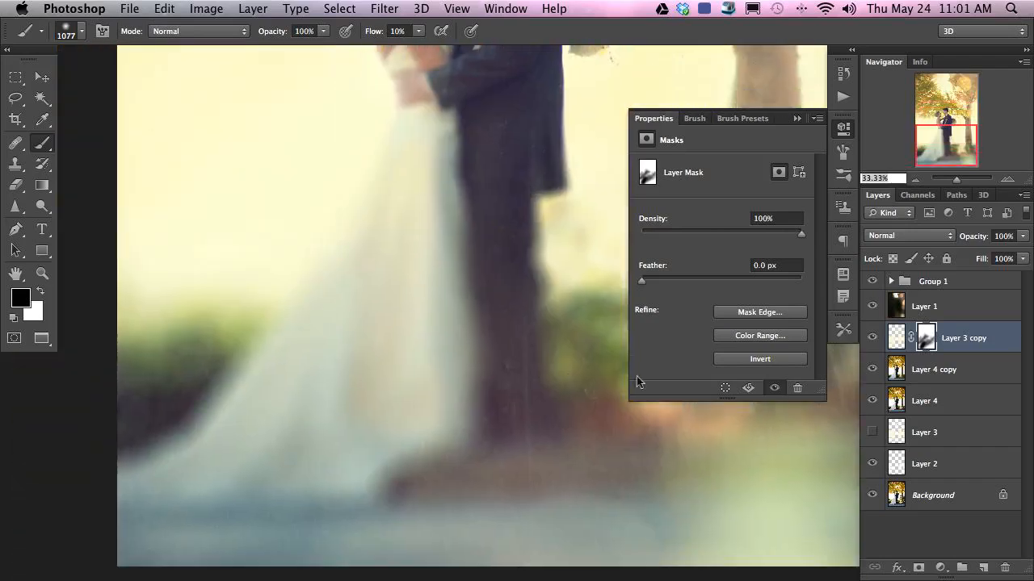
click(883, 279)
click(882, 279)
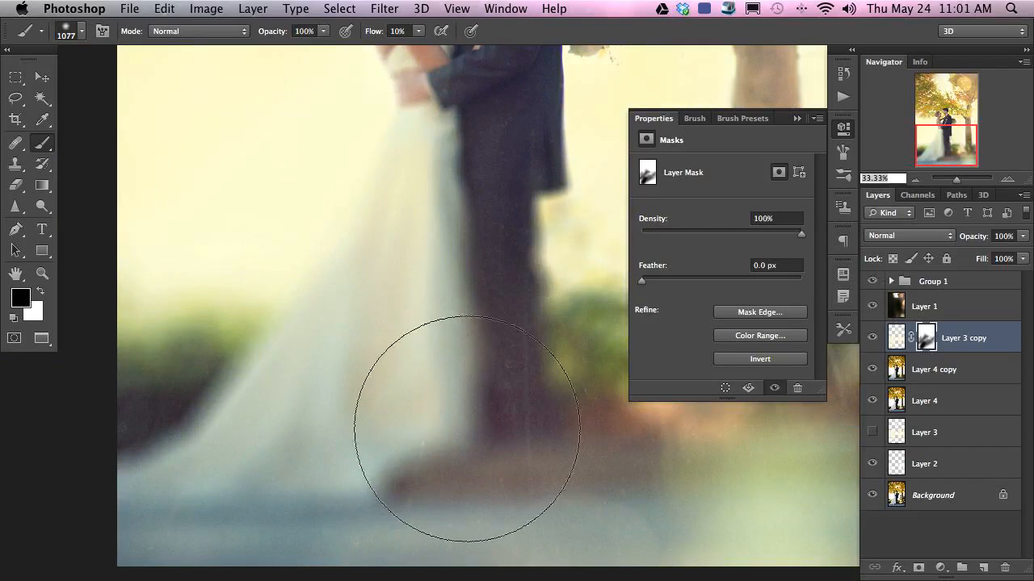
drag(539, 480, 450, 375)
drag(506, 419, 416, 412)
drag(312, 232, 382, 523)
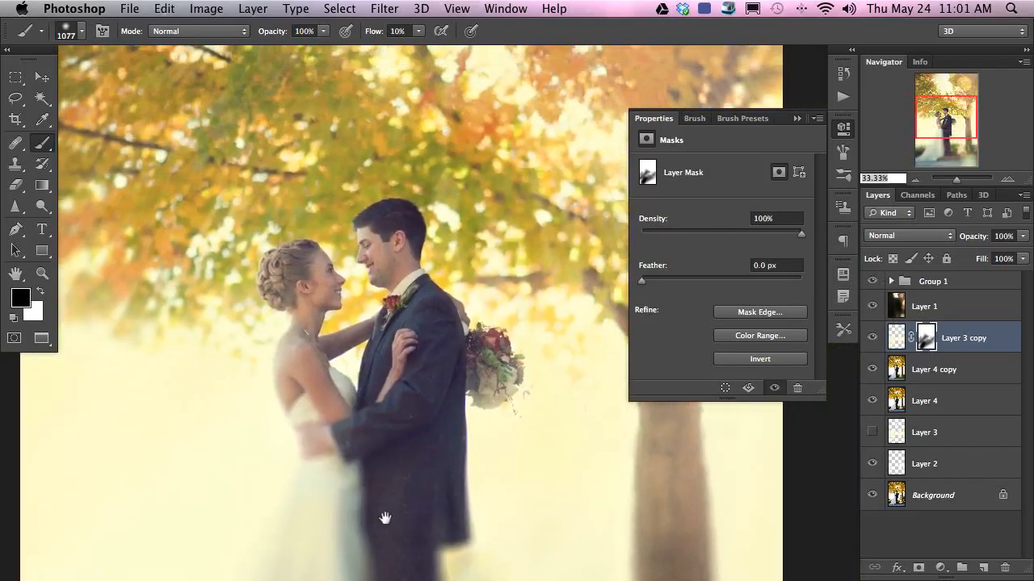
Crop the photo tighter around the couple, trimming the top, the bottom and a sliver off the tree side.
key(super+minus)
key(super+minus)
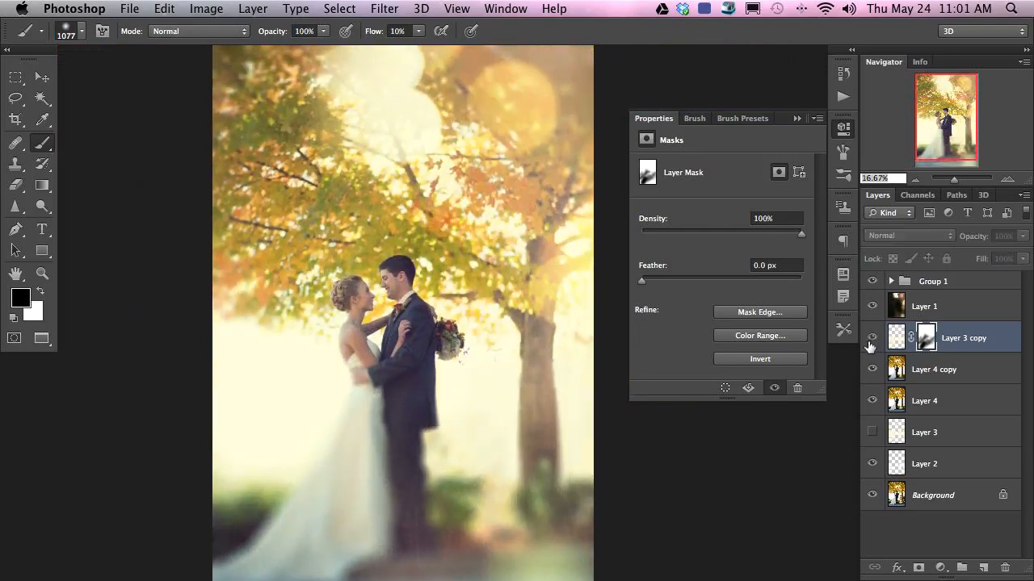
click(925, 338)
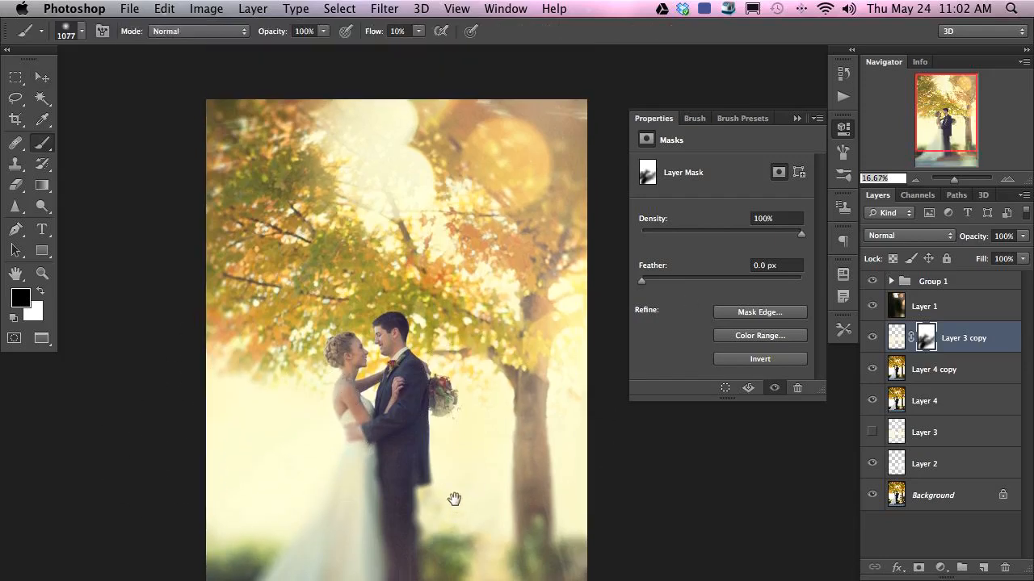
drag(454, 499, 455, 471)
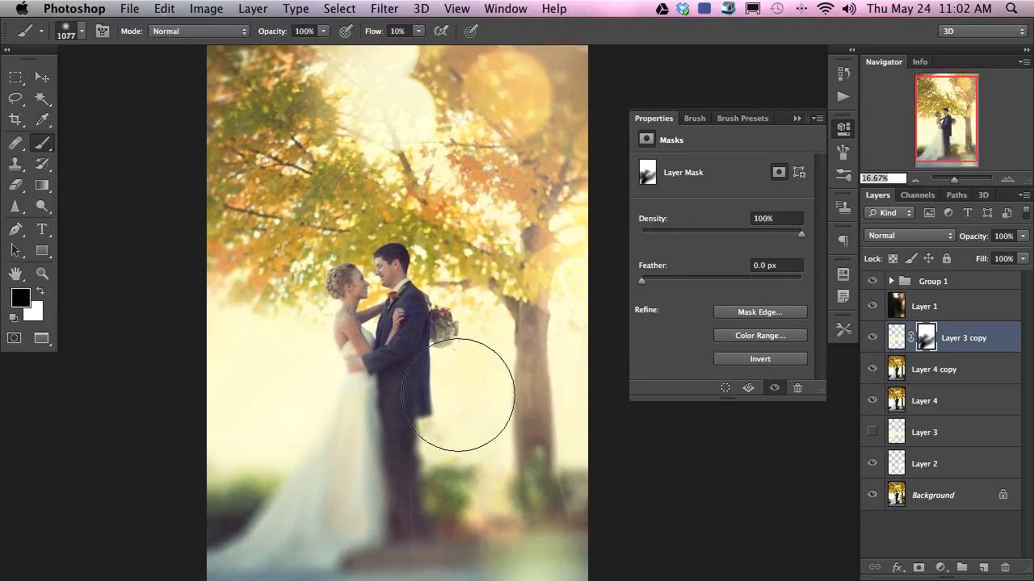
key(c)
key(super+minus)
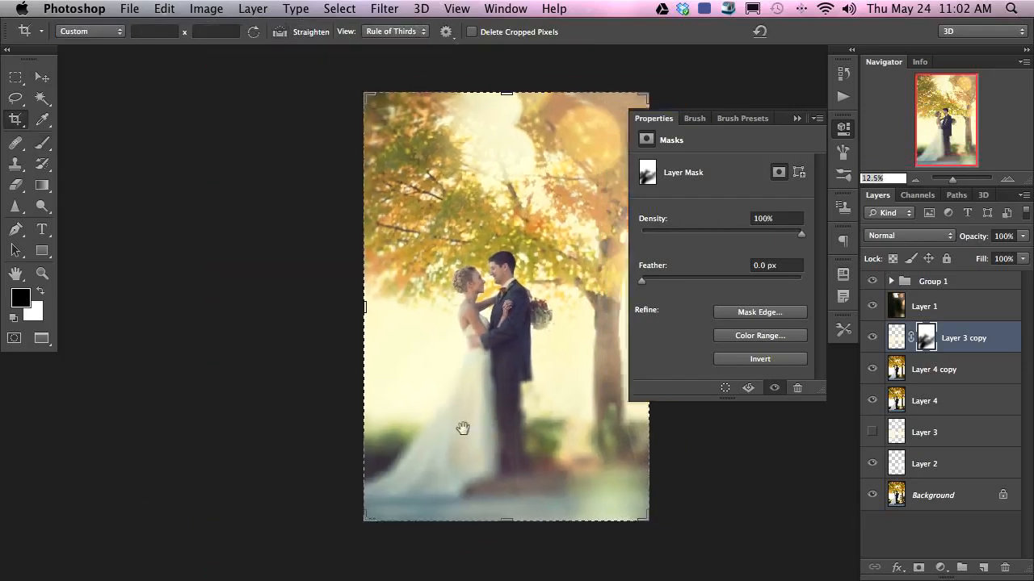
drag(437, 86, 435, 121)
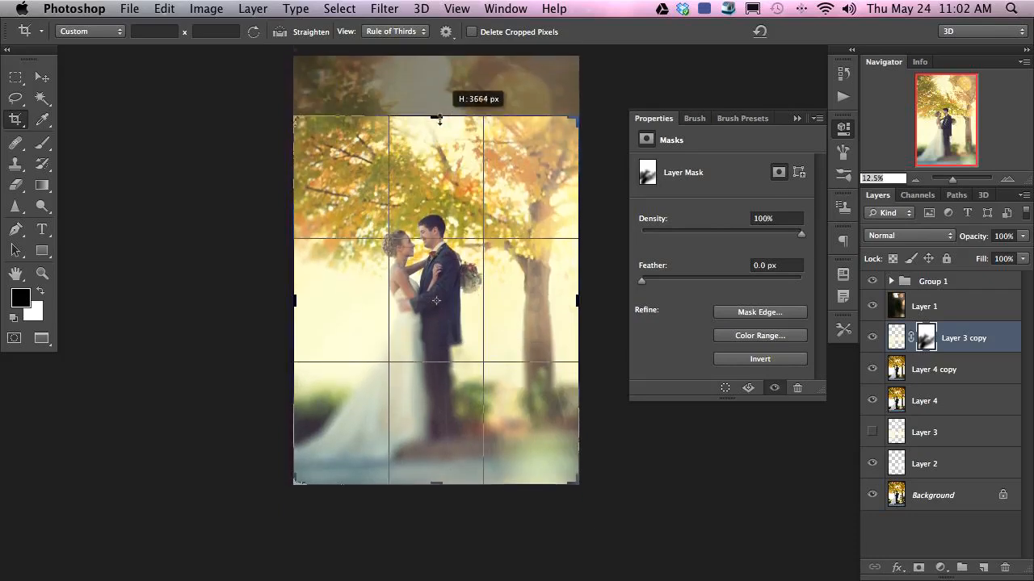
drag(459, 376, 481, 425)
mouse_move(435, 495)
mouse_down()
mouse_move(440, 517)
mouse_move(445, 500)
mouse_up()
drag(432, 102, 434, 135)
mouse_move(581, 300)
mouse_down()
mouse_move(555, 299)
mouse_move(573, 295)
mouse_up()
drag(437, 120, 437, 111)
key(Return)
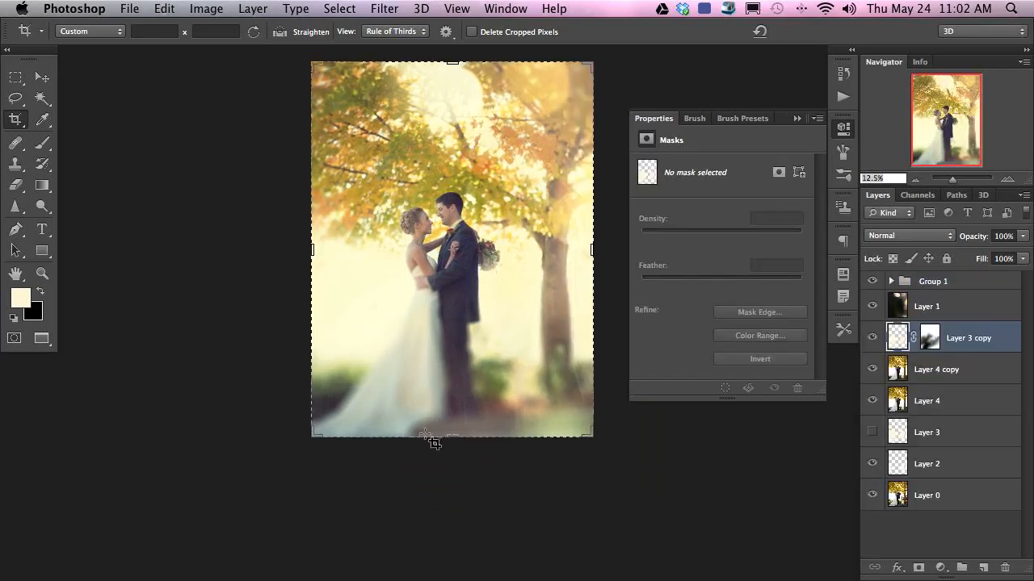
Hide Group 1, Layer 1 and Layer 3 copy, and paint sampled tones over the stone ledge by the dress hem on a new layer above Layer 4 copy.
drag(873, 281, 874, 340)
click(939, 378)
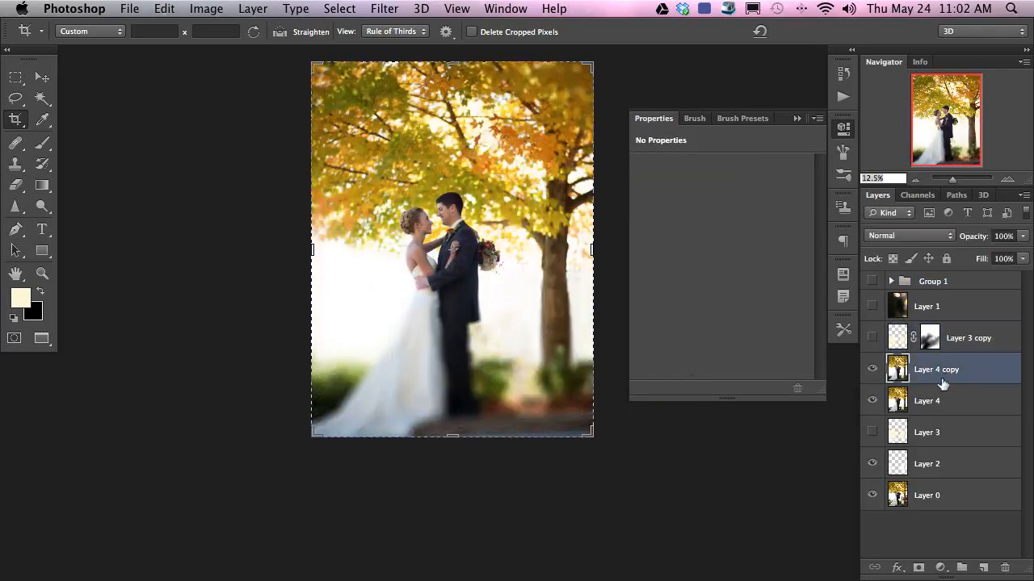
key(super+alt+shift+n)
key(b)
mouse_move(411, 415)
mouse_down()
mouse_move(404, 411)
mouse_move(432, 425)
mouse_up()
alt+click(404, 411)
alt+click(457, 426)
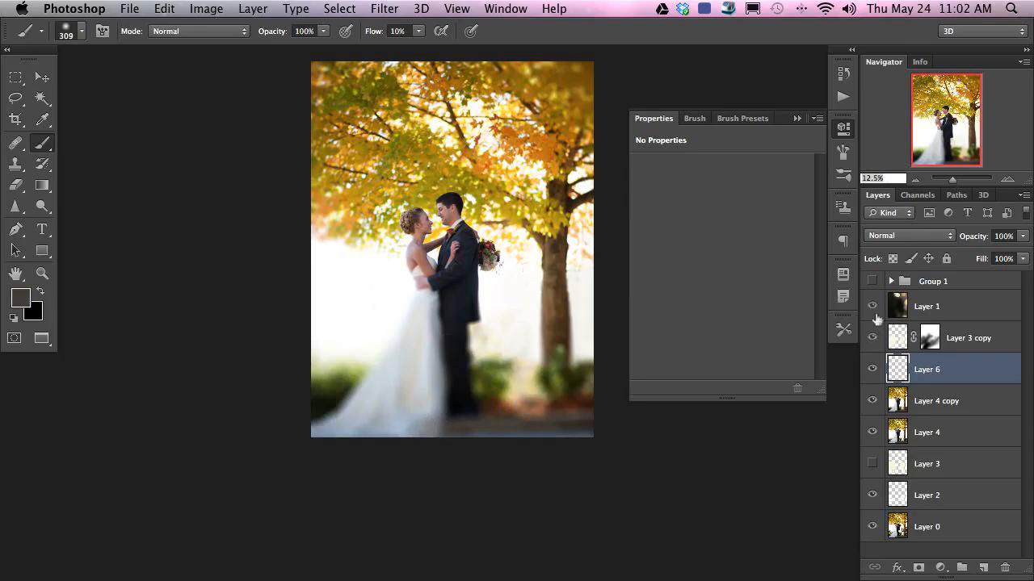
Show Layer 3 copy, Layer 1 and Group 1 again, and compare the photo with and without the painted Layer 6.
drag(872, 306, 872, 281)
click(869, 373)
click(869, 373)
click(869, 373)
click(869, 373)
click(870, 374)
click(870, 379)
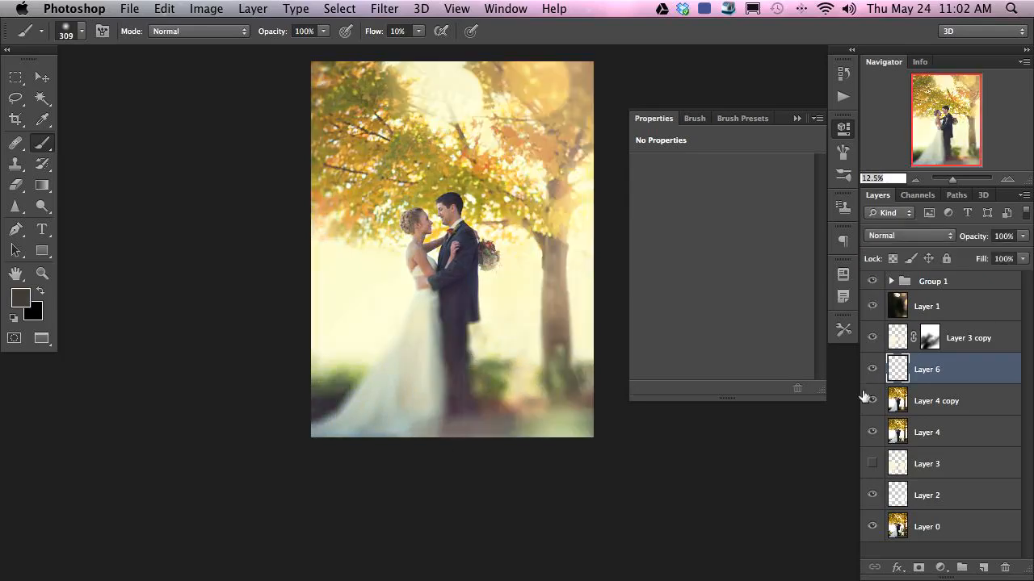
Hide the layers above Layer 6 and try painting sampled dark tones over the groom's feet and the ledge on a new layer.
drag(874, 339, 872, 281)
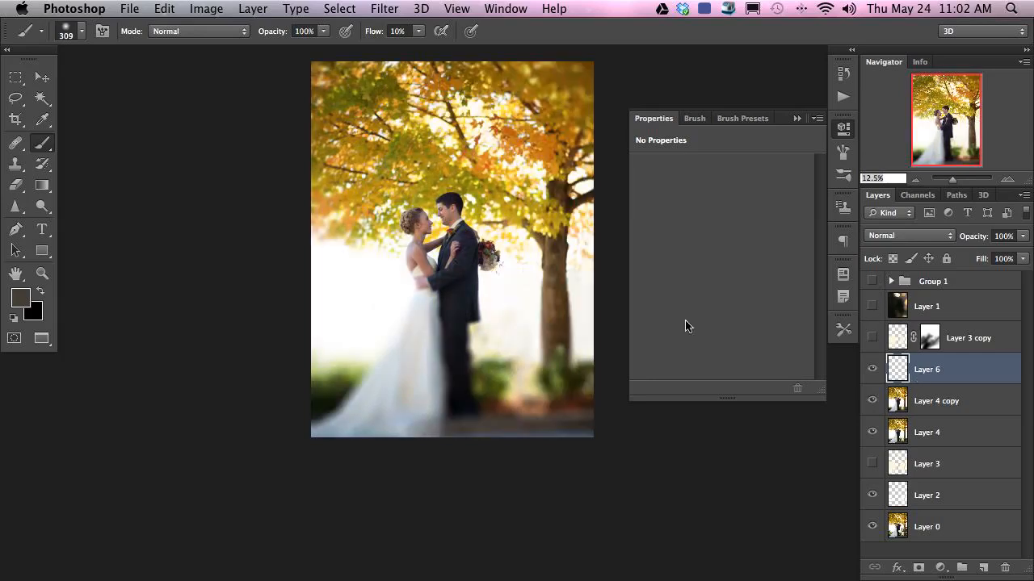
key(alt+shift+super+n)
alt+click(464, 403)
drag(464, 404, 453, 404)
alt+click(464, 404)
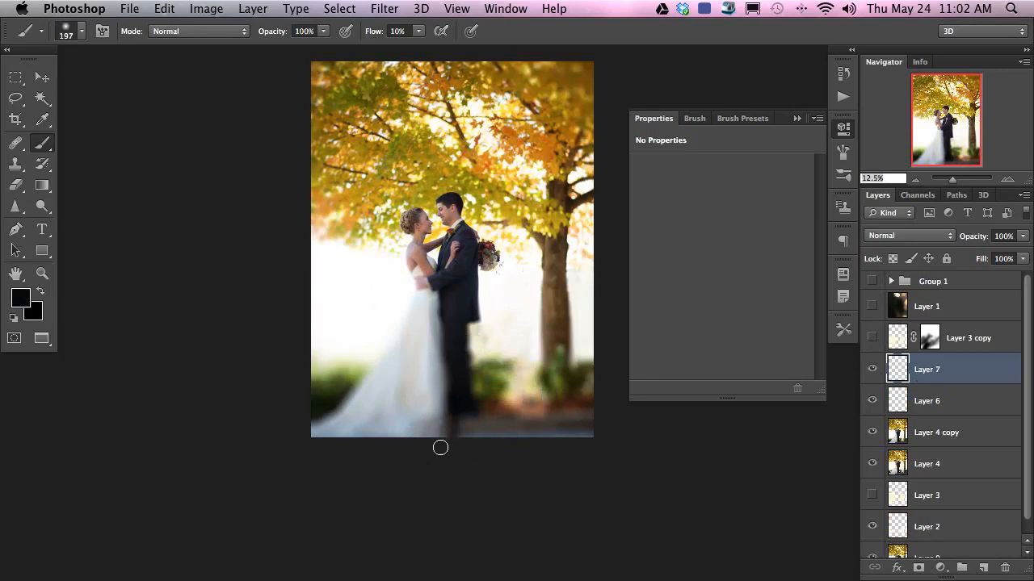
alt+click(481, 404)
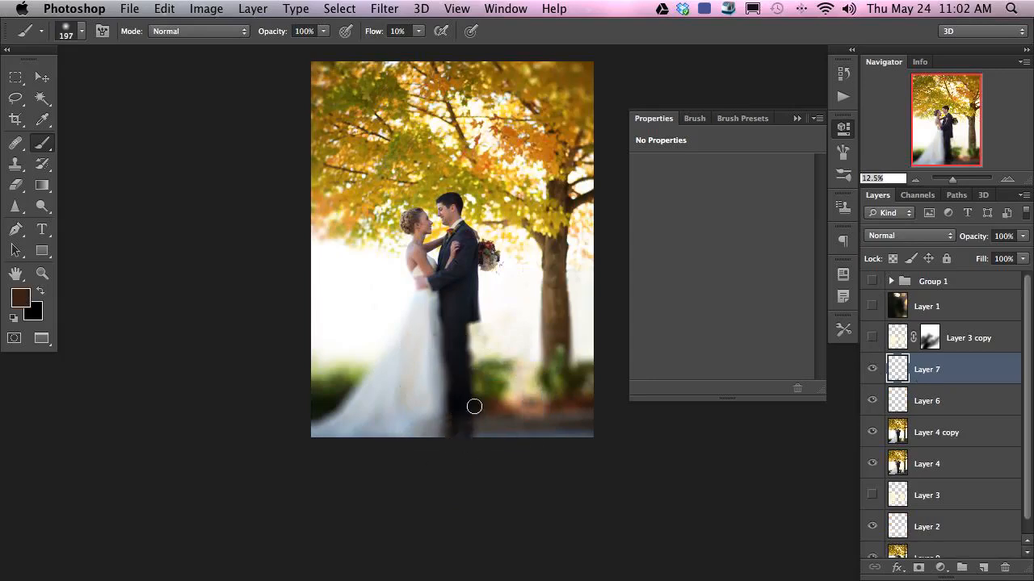
alt+click(454, 418)
alt+click(486, 426)
alt+click(464, 420)
Show the upper layers again, compare the photo with and without Layer 7, and delete that layer.
drag(873, 338, 872, 281)
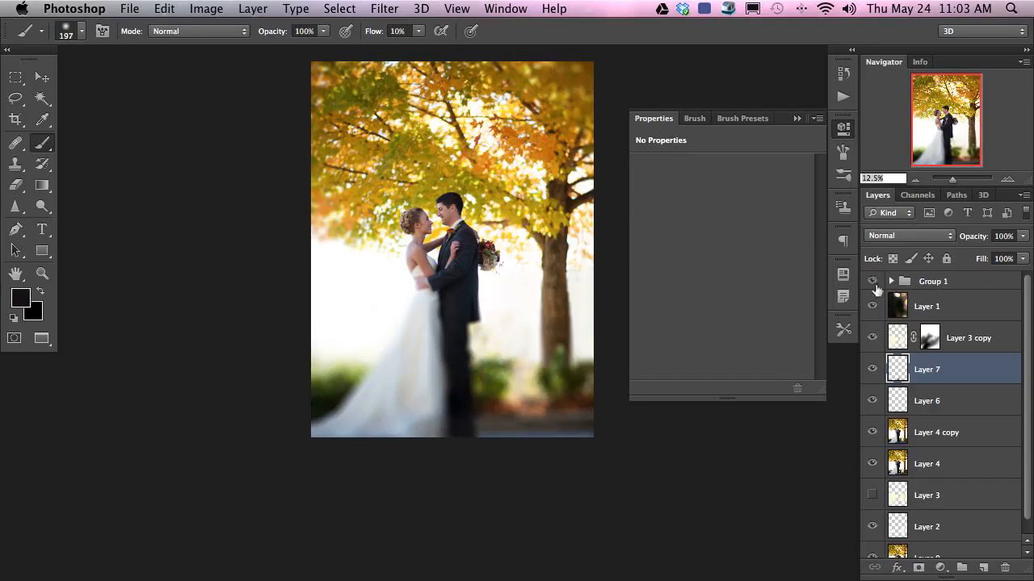
click(873, 369)
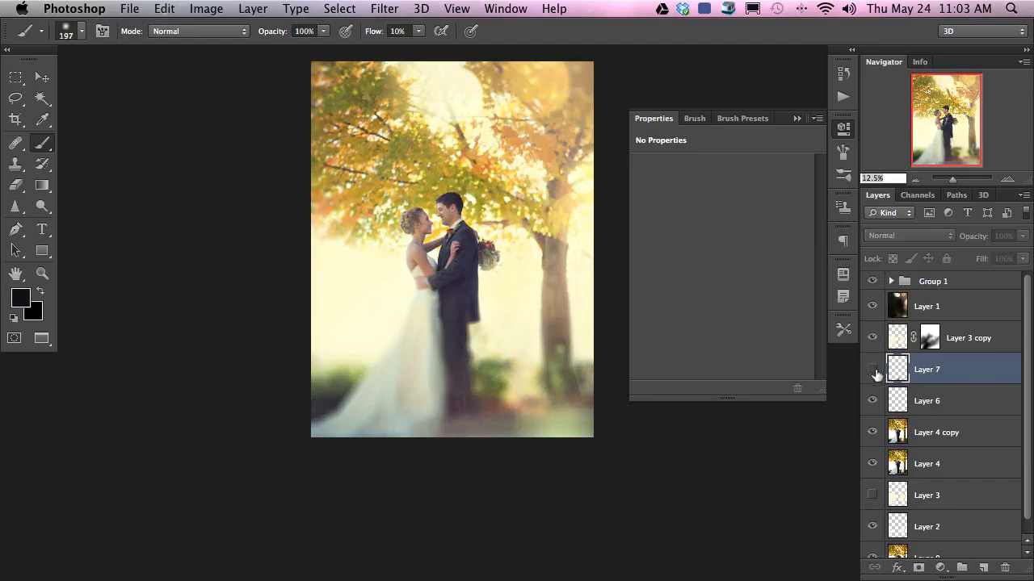
click(873, 370)
click(872, 369)
click(872, 370)
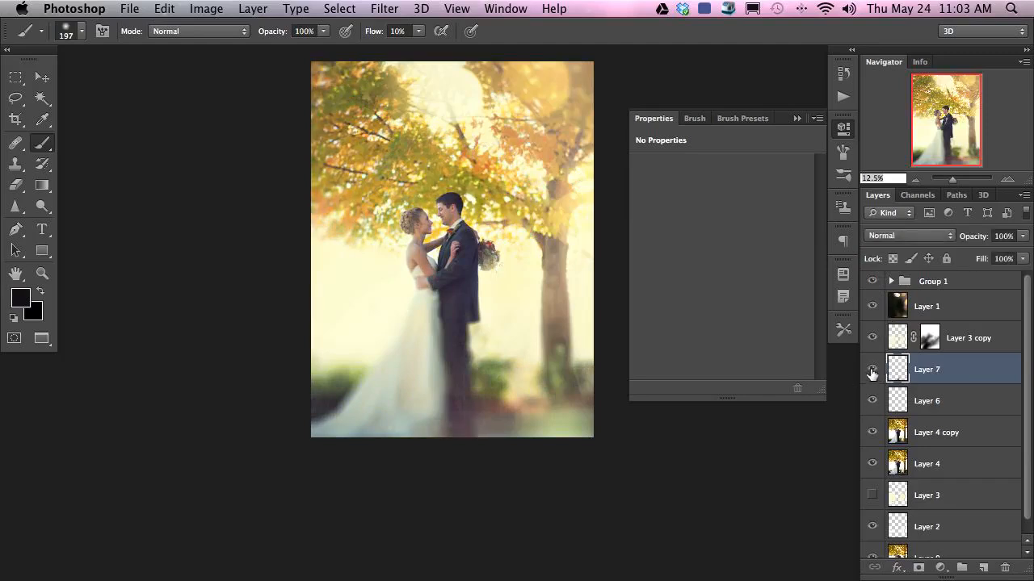
key(Delete)
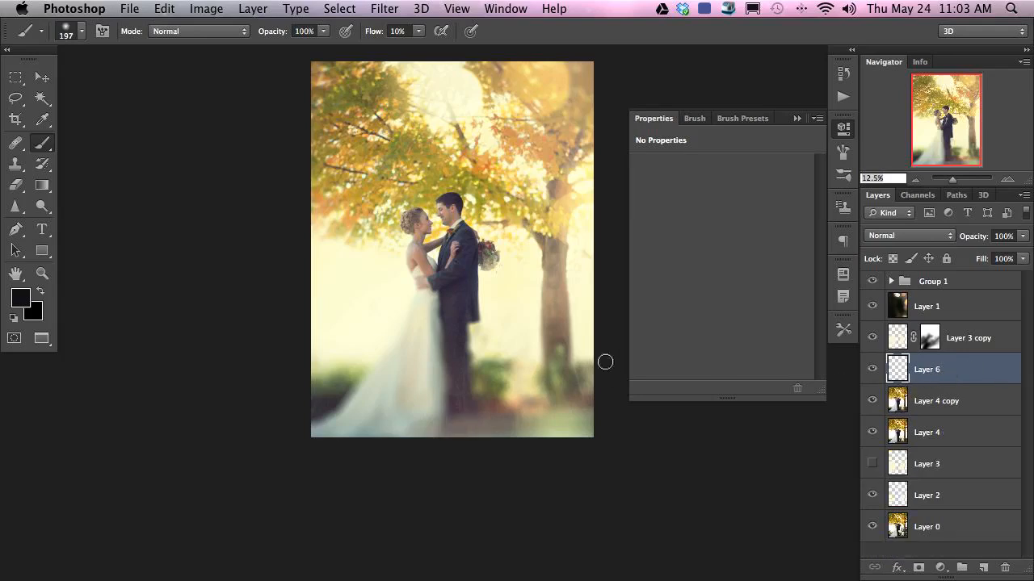
Check the overall photo and delete the unused hidden Layer 3.
scroll(484, 376, up, 2)
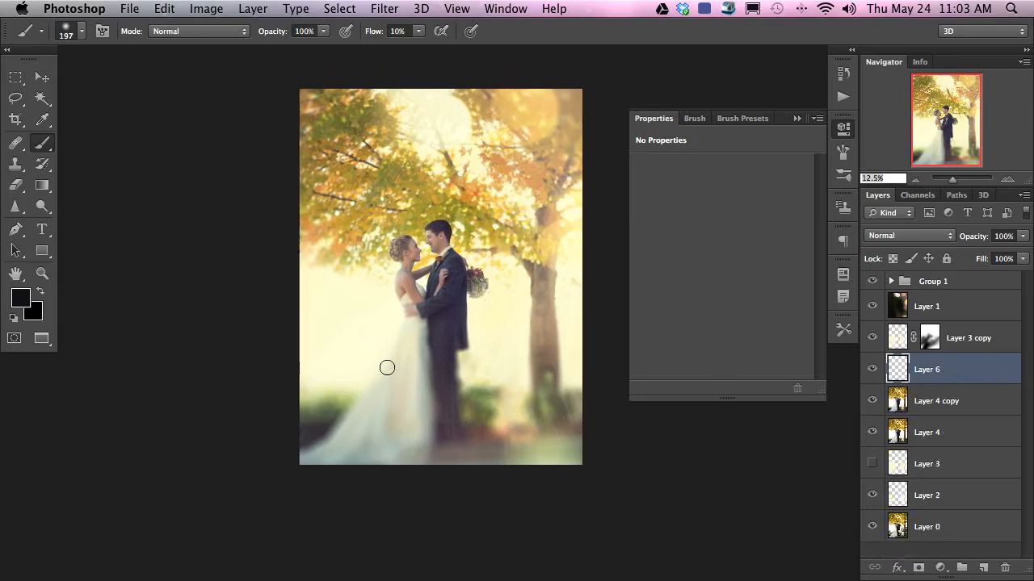
key(super+plus)
key(super+plus)
key(super+minus)
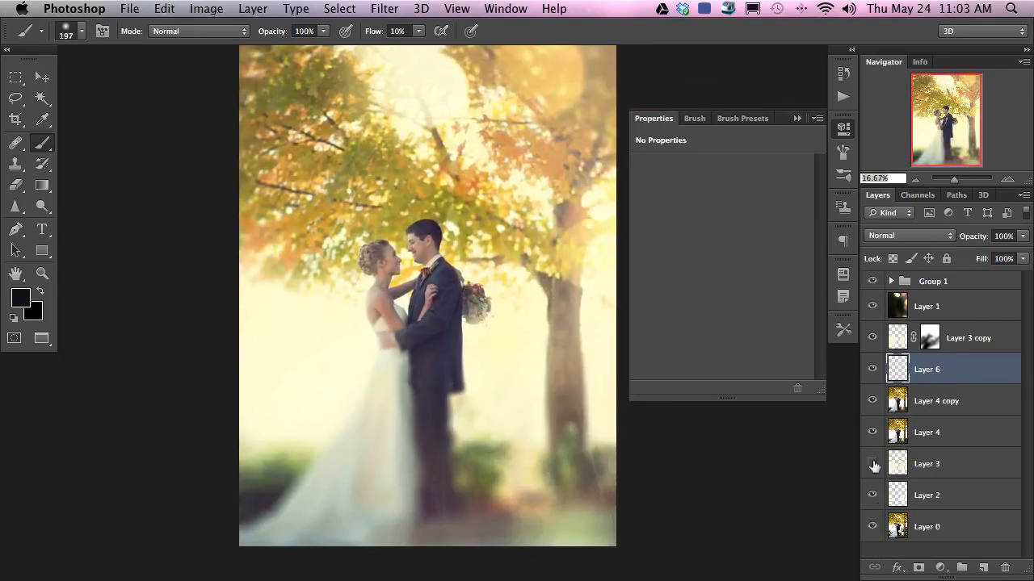
click(933, 467)
key(BackSpace)
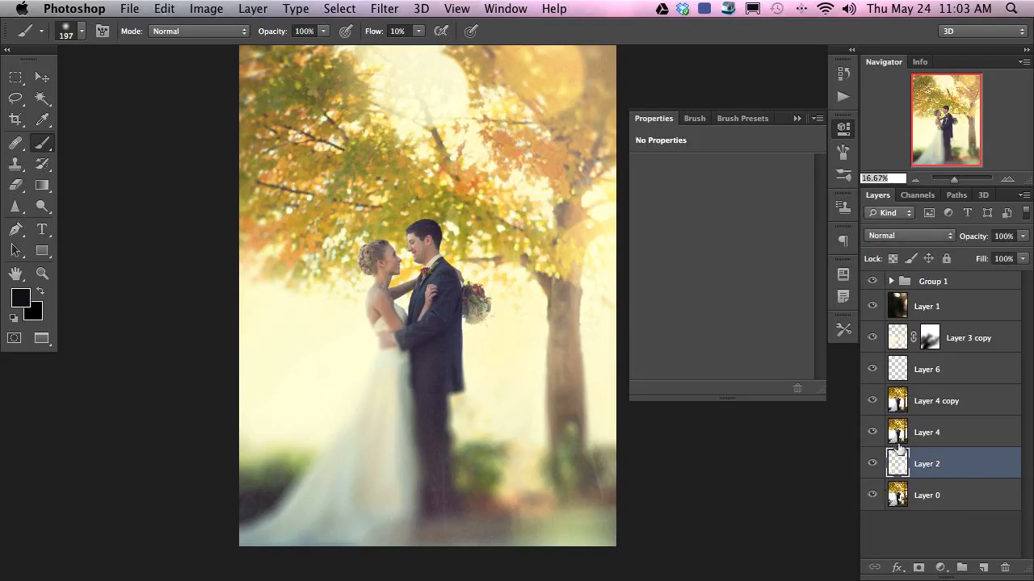
Compare the finished edit with the original photo by repeatedly isolating Layer 0 and restoring all layers.
alt+click(872, 496)
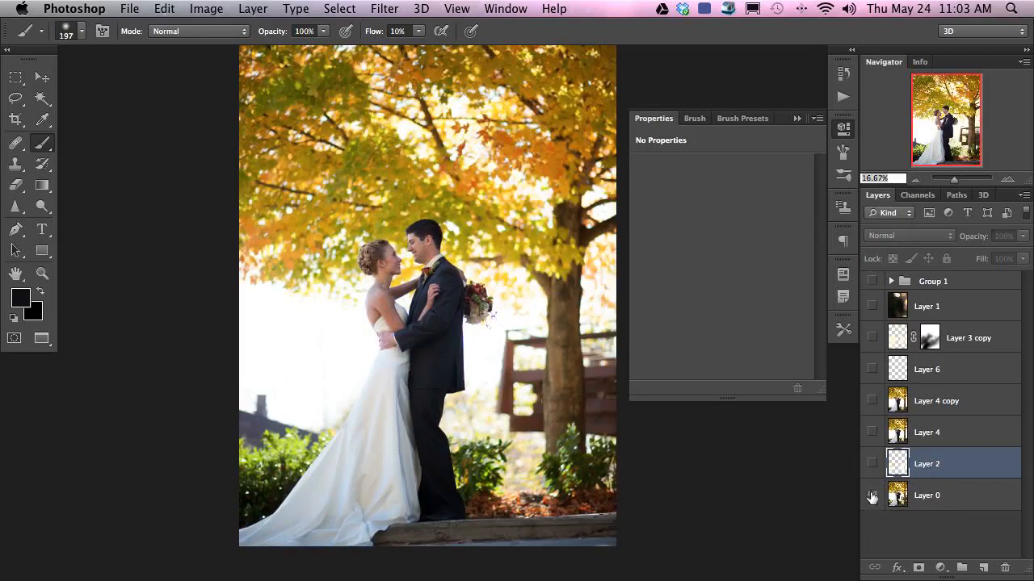
alt+click(872, 496)
alt+click(872, 496)
alt+click(872, 495)
alt+click(873, 498)
alt+click(873, 497)
alt+click(873, 498)
alt+click(873, 498)
alt+click(873, 498)
alt+click(873, 498)
alt+click(874, 498)
alt+click(874, 498)
alt+click(873, 501)
alt+click(872, 503)
alt+click(872, 503)
alt+click(872, 504)
alt+click(873, 505)
alt+click(873, 506)
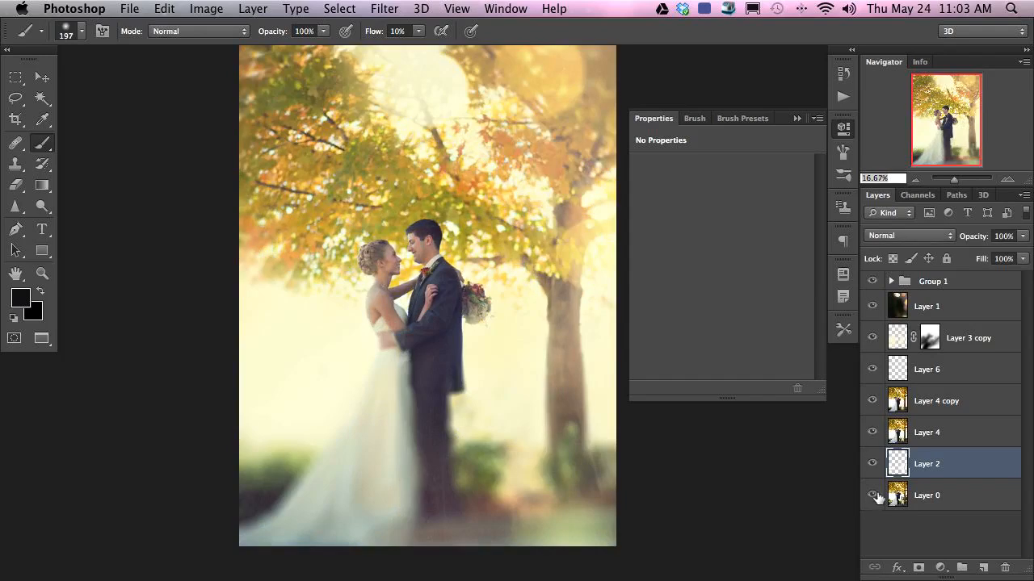
alt+click(878, 498)
alt+click(879, 499)
alt+click(878, 499)
alt+click(879, 500)
alt+click(880, 500)
alt+click(879, 501)
alt+click(879, 501)
alt+click(879, 502)
alt+click(882, 501)
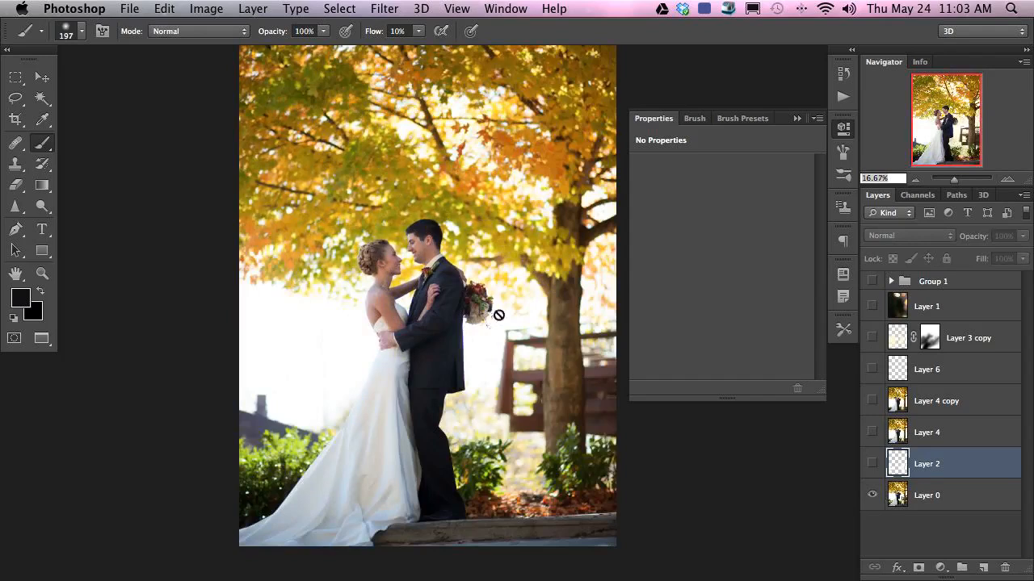
alt+click(872, 497)
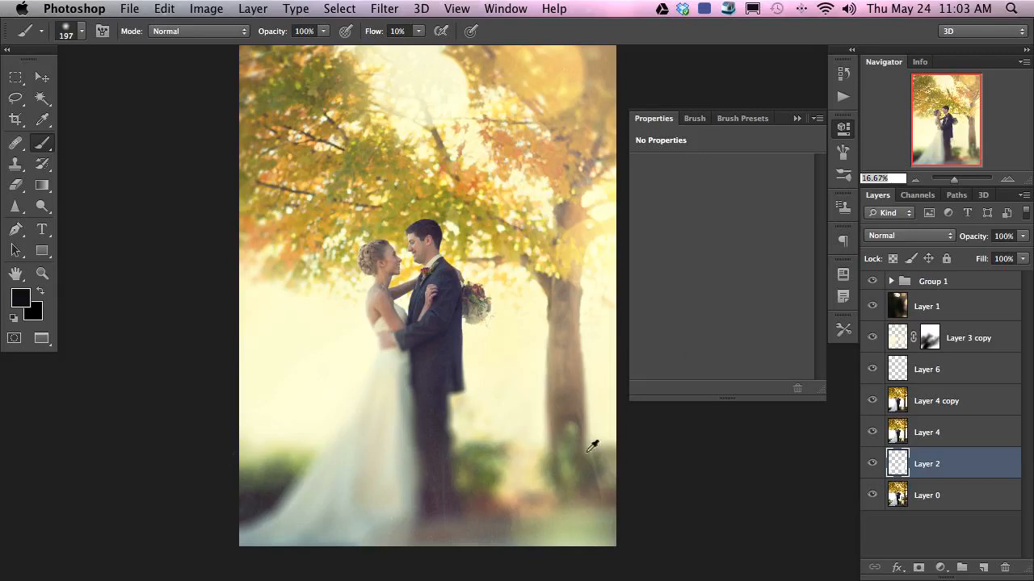
alt+click(872, 495)
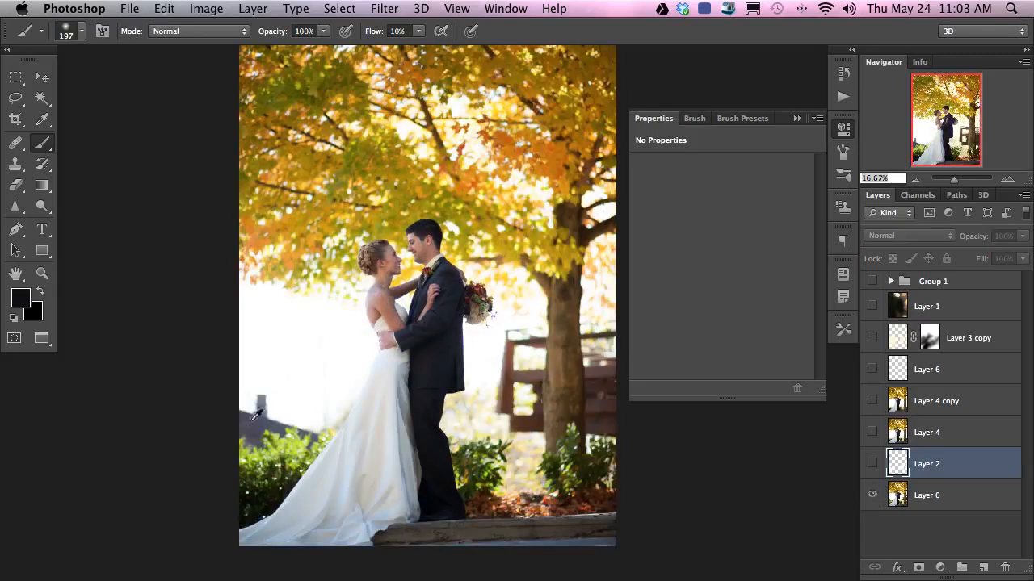
alt+click(879, 495)
alt+click(879, 495)
alt+click(878, 495)
alt+click(878, 495)
alt+click(879, 495)
alt+click(875, 501)
alt+click(875, 501)
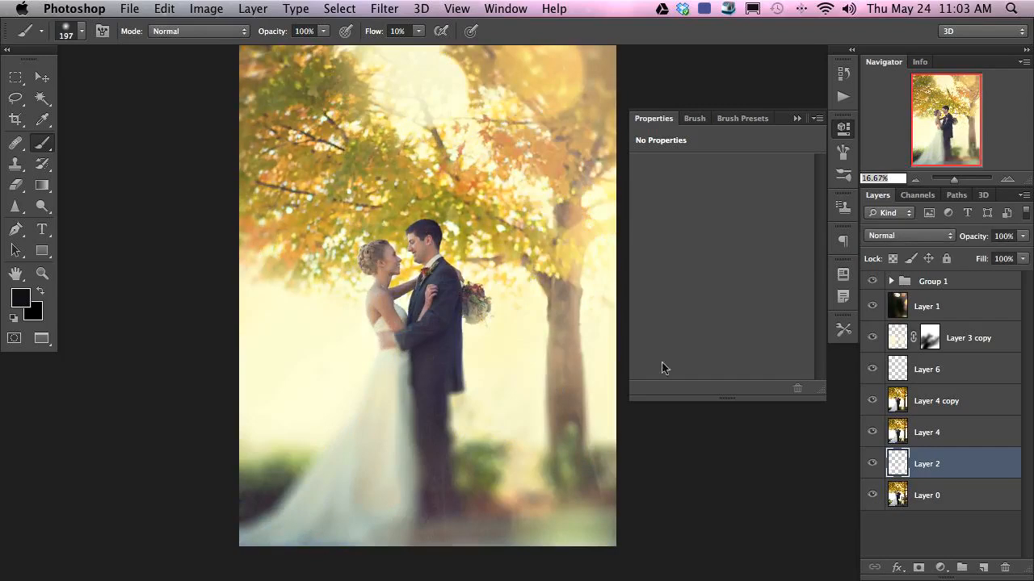
Leave full-screen view, collapse the Properties panel and arrange 2N3_2028.psd beside 2N3_2047.jpg, with the latter in front.
key(f)
key(f)
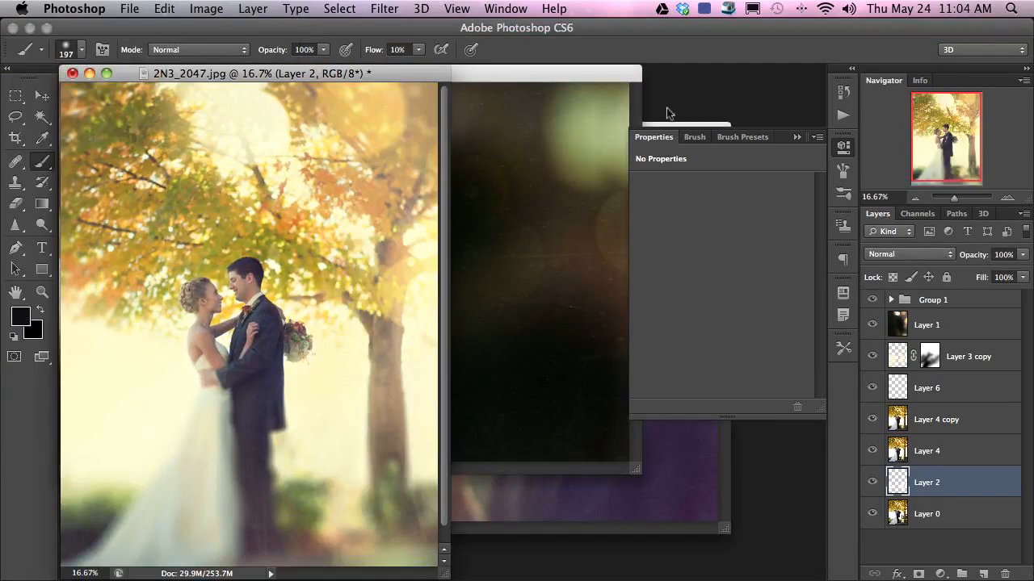
click(667, 511)
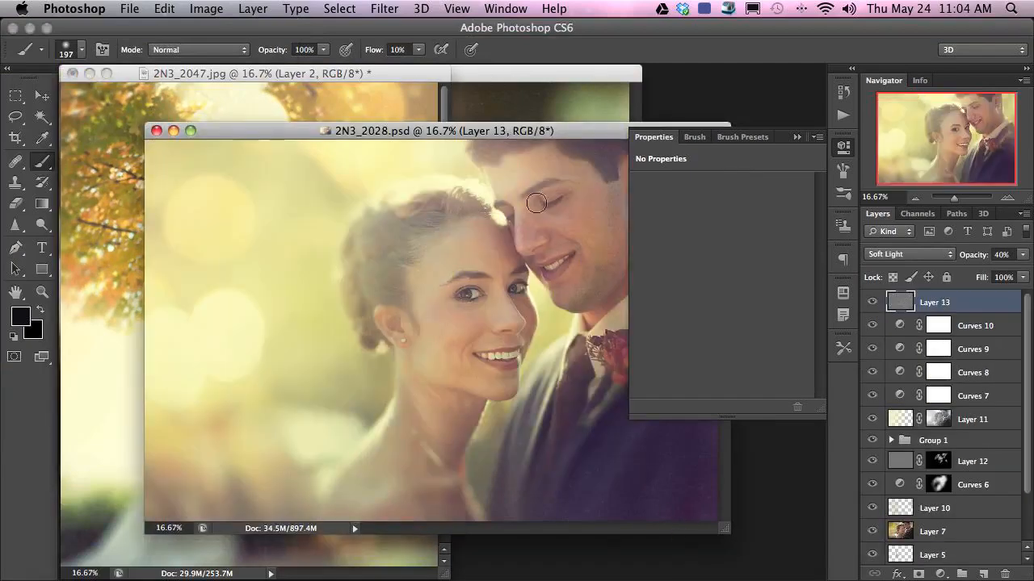
click(843, 147)
drag(513, 130, 626, 143)
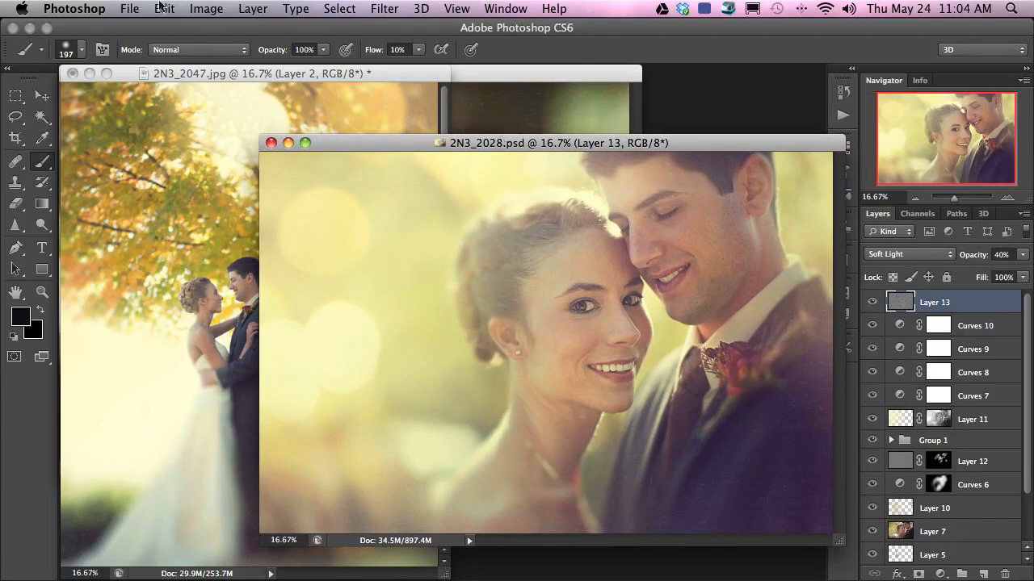
click(399, 73)
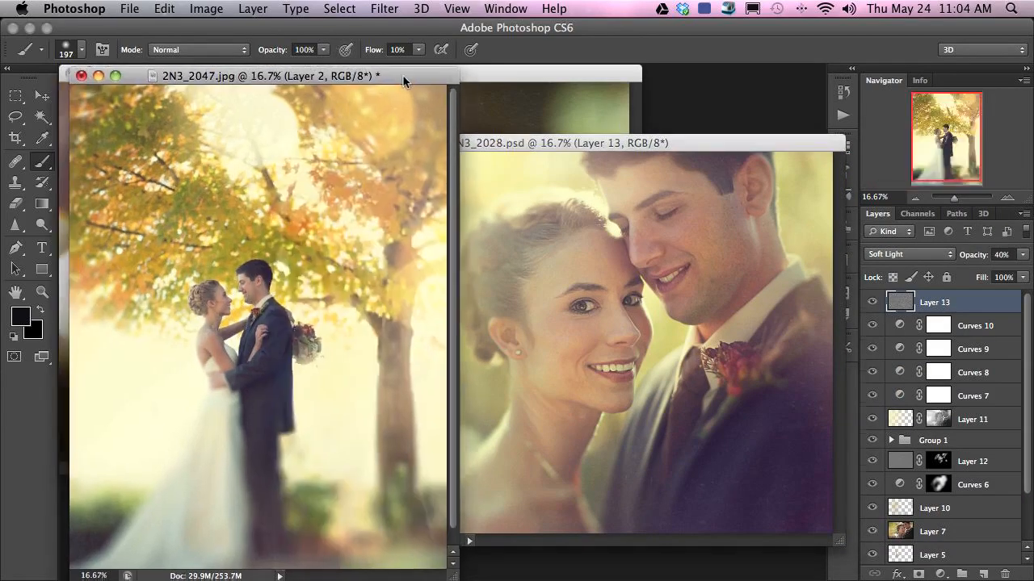